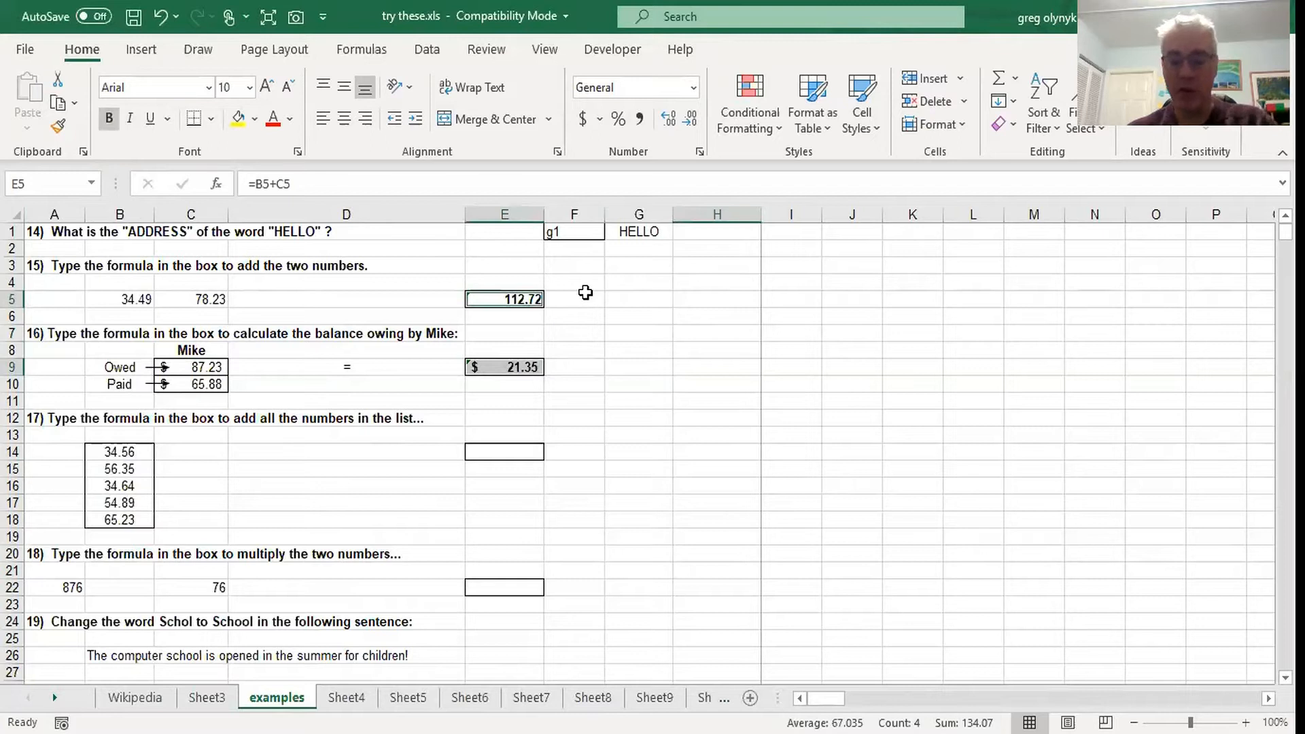
Step: Add the list numbers in E14 with the formula =B14+B15+B16+B18+B17, and clear that cell again
click(614, 319)
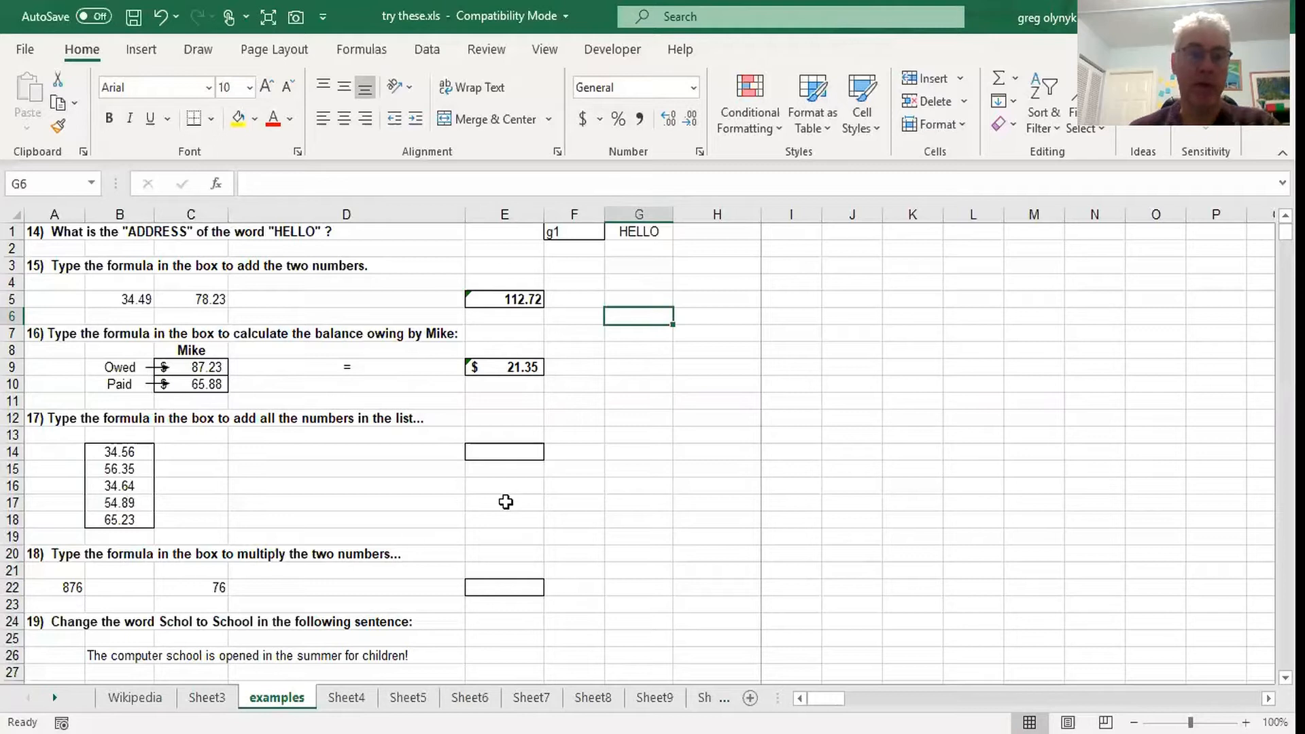
click(485, 454)
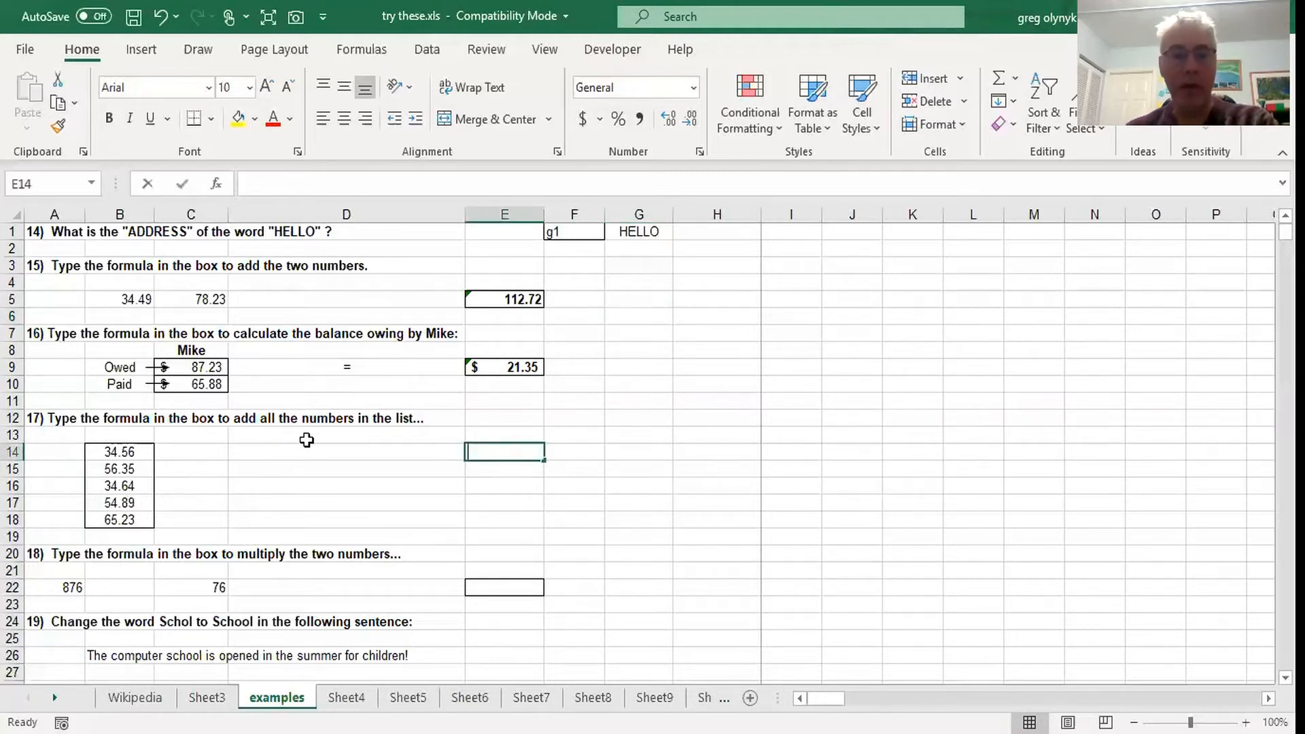
text(=)
click(126, 455)
text(+)
click(112, 470)
text(+)
click(123, 485)
text(+)
click(129, 517)
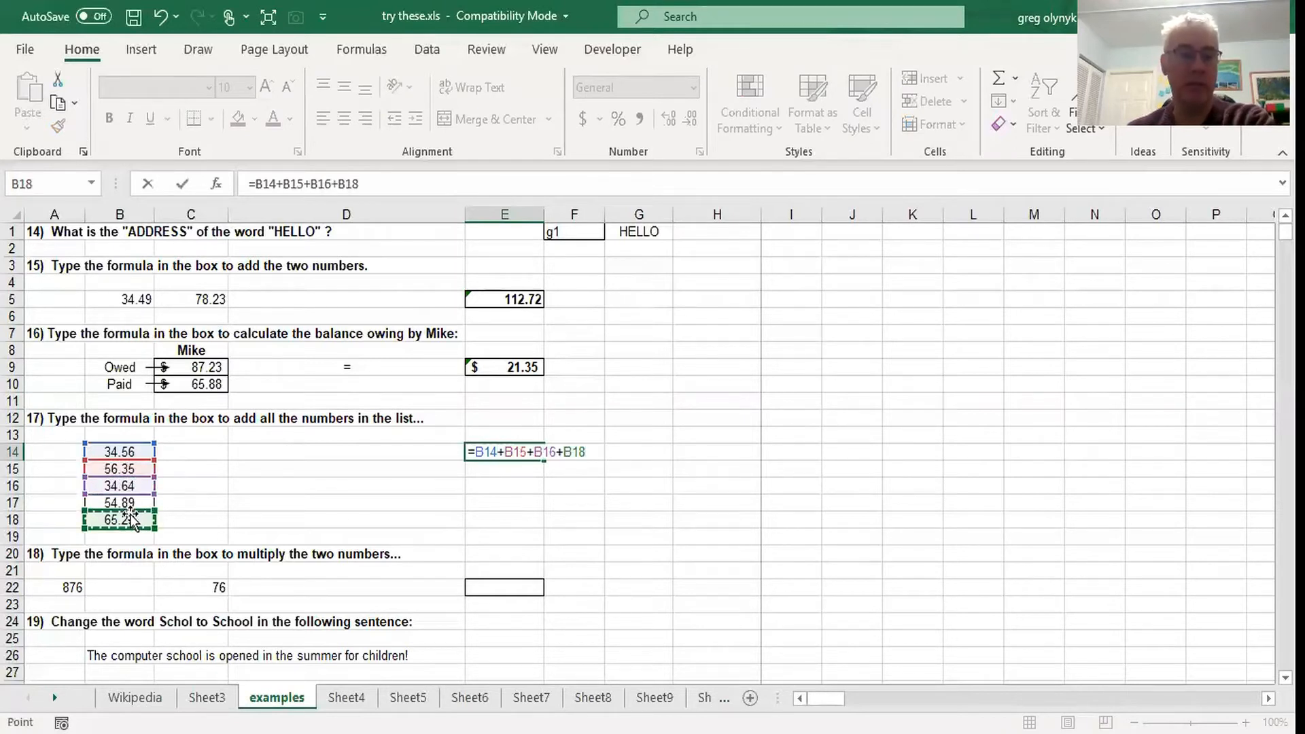
text(+)
click(128, 503)
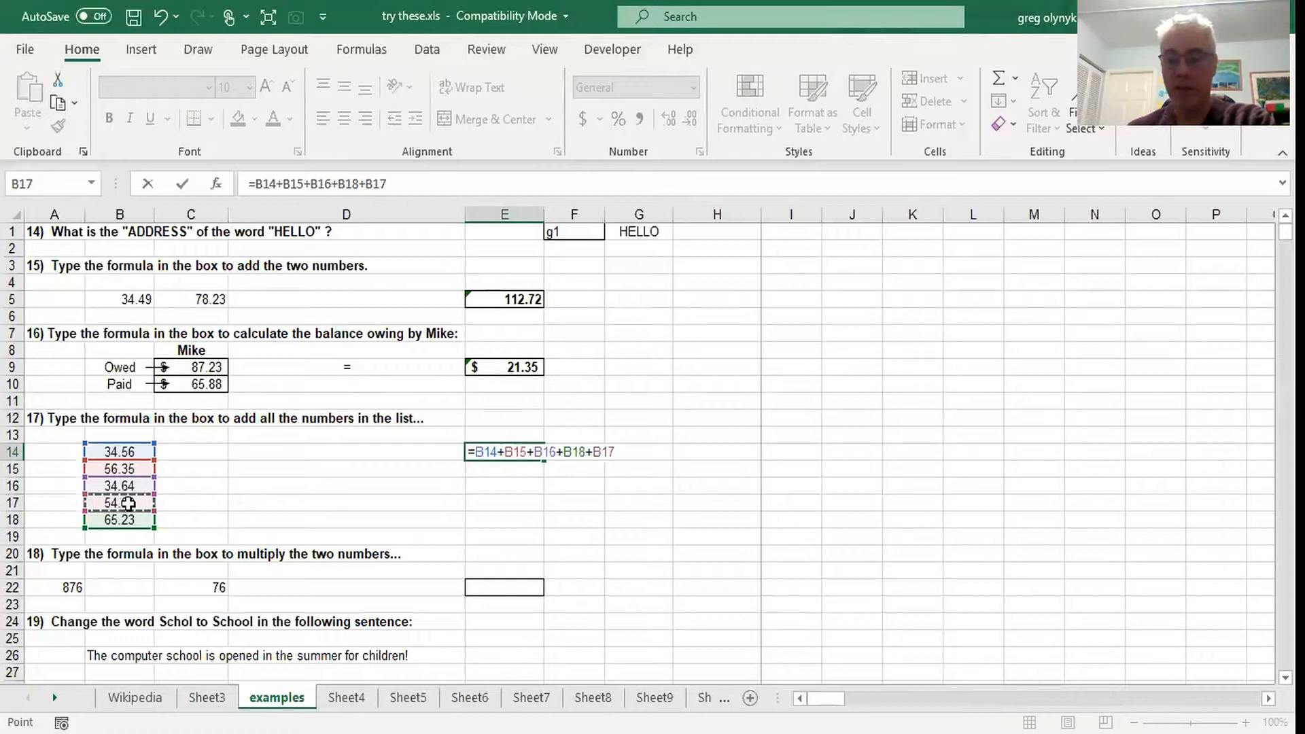
key(Return)
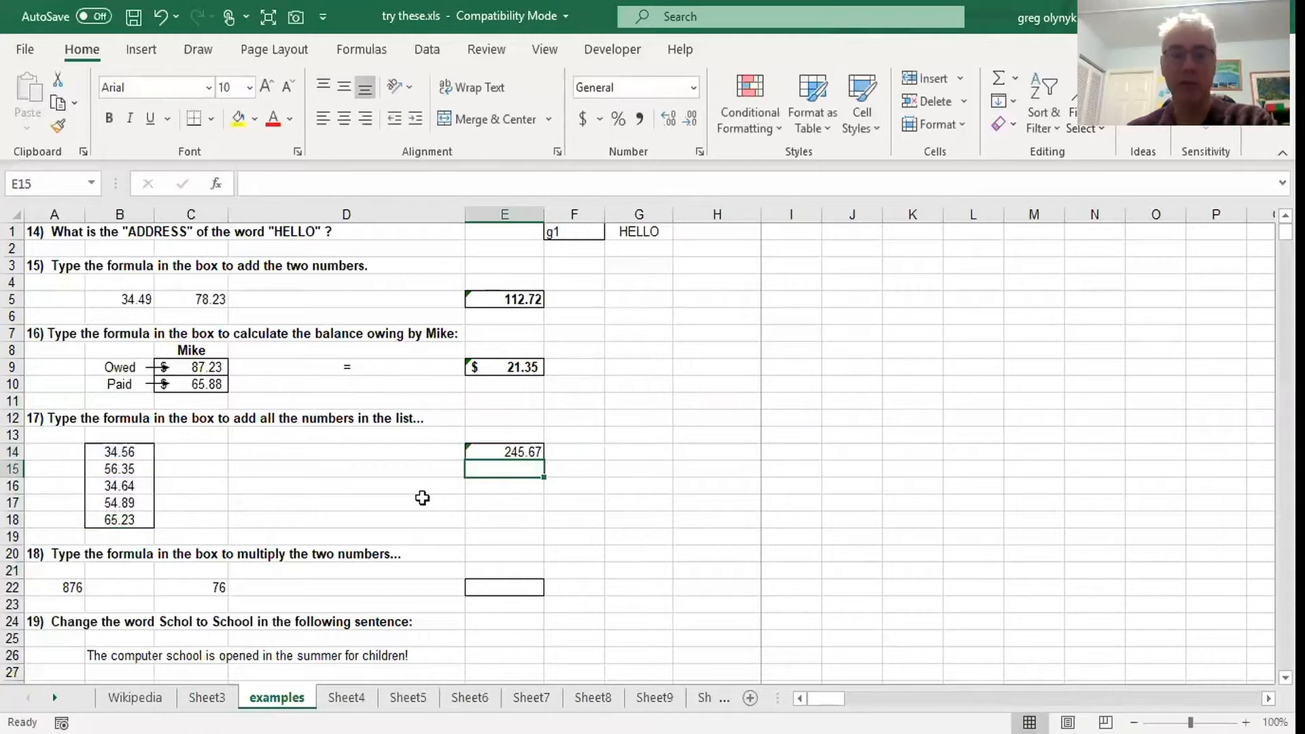
click(515, 450)
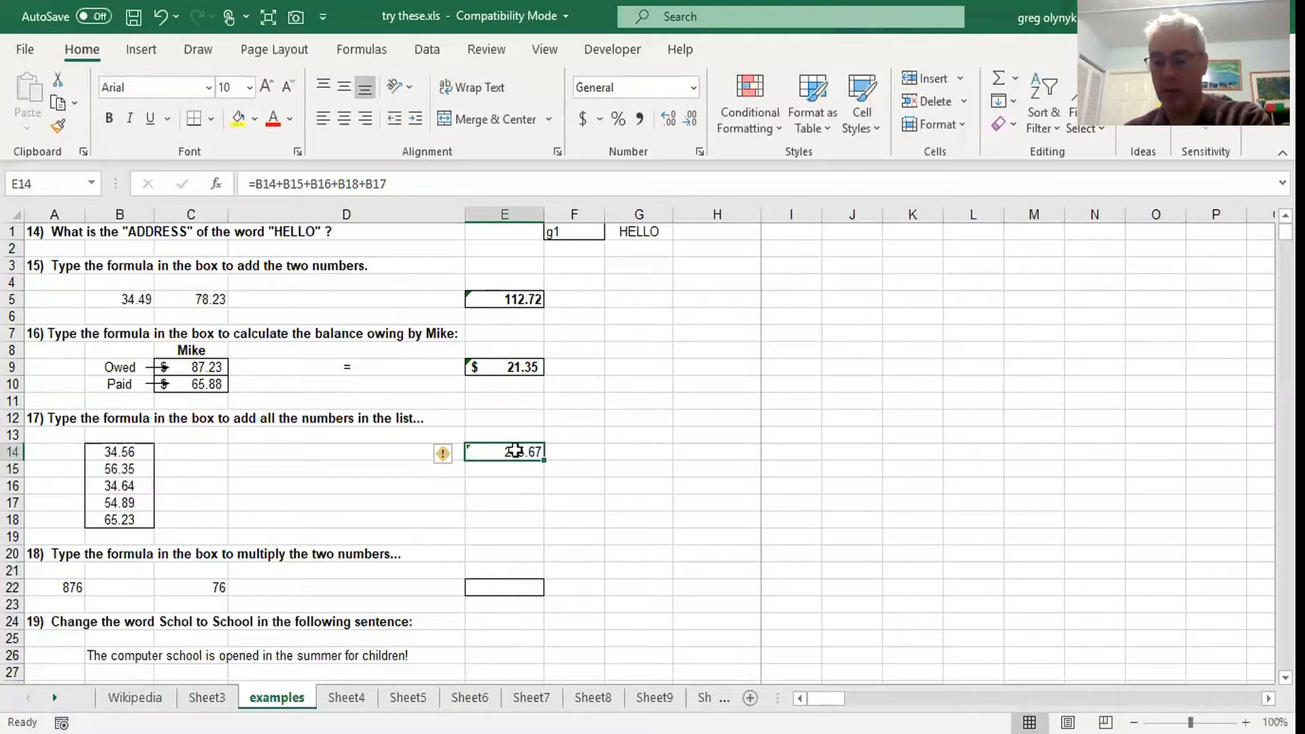
key(Delete)
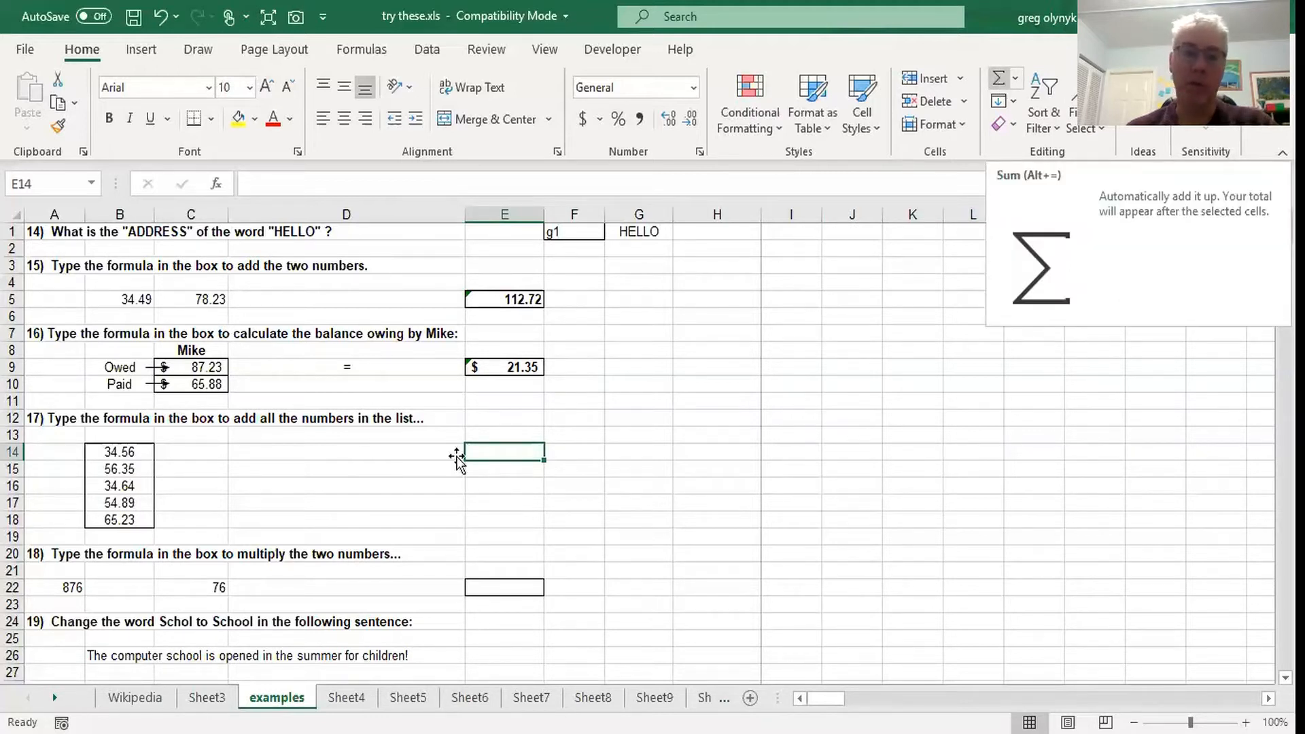
Step: Try an AutoSum in B19 over the range B14:B18 and cancel the formula
click(126, 538)
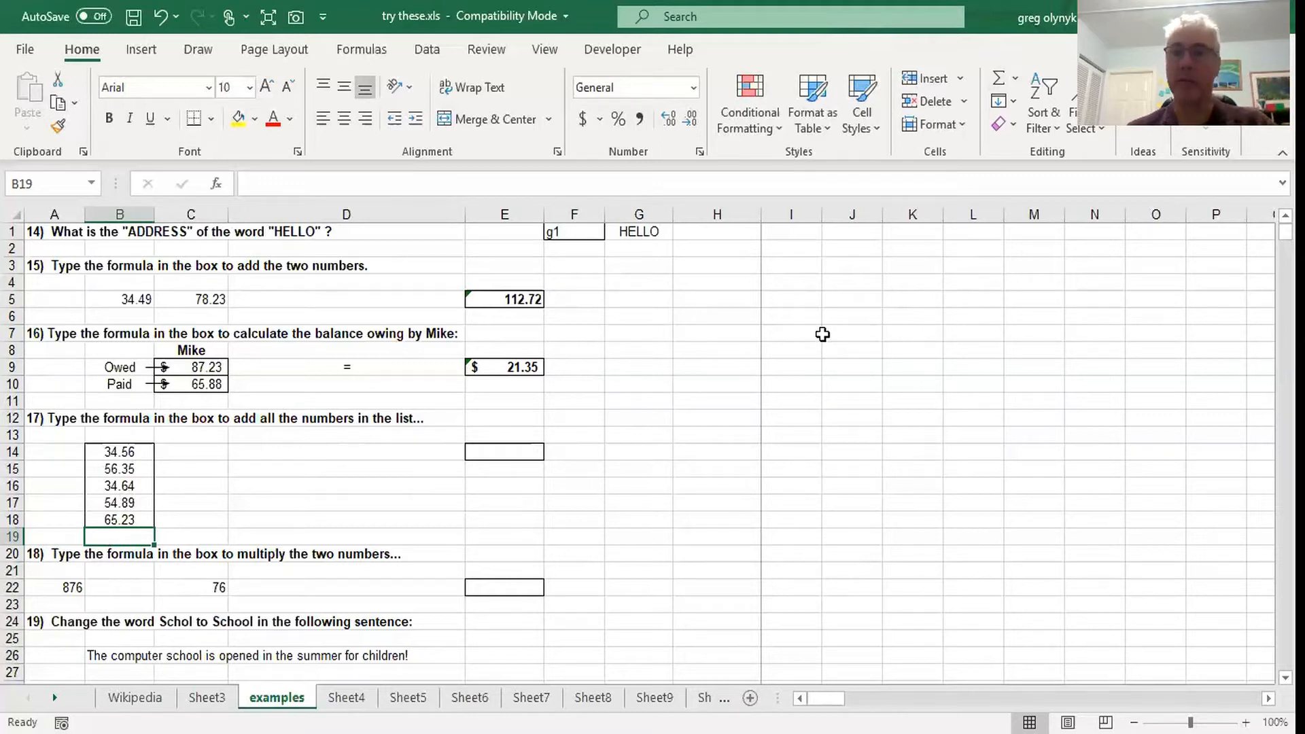
click(997, 83)
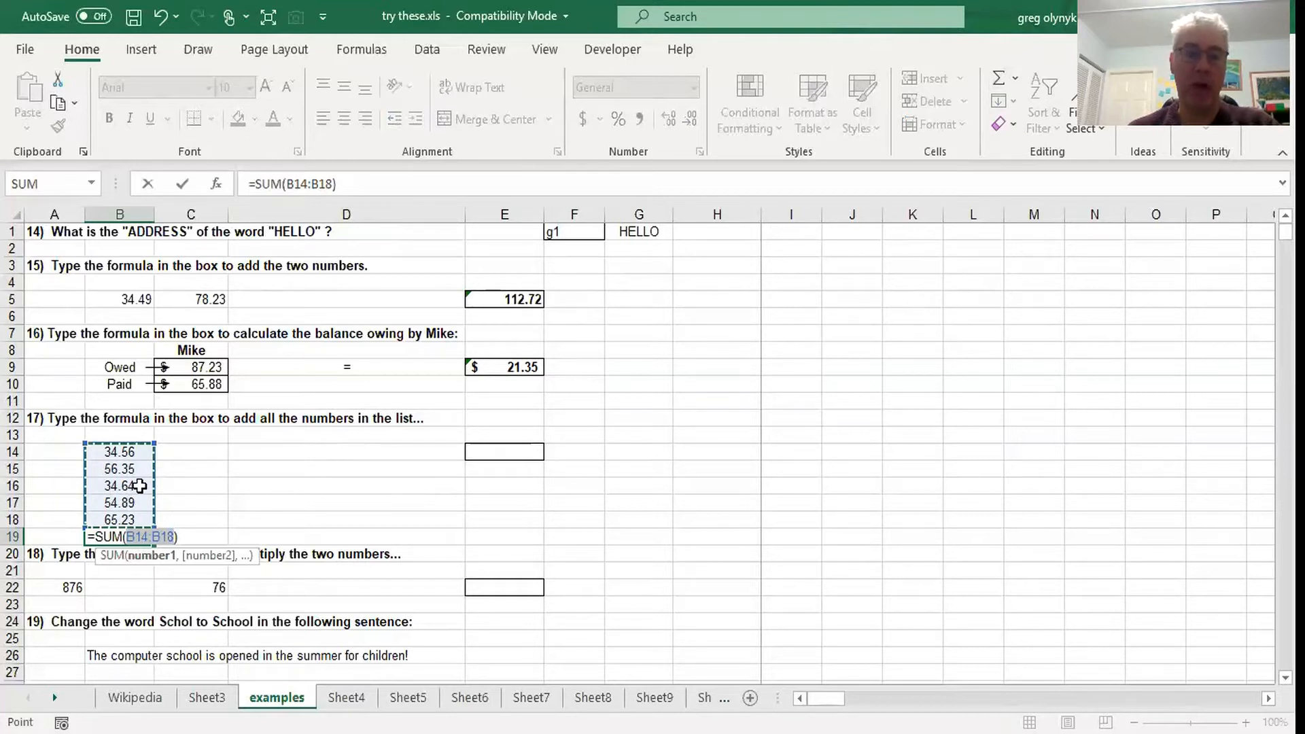
click(125, 452)
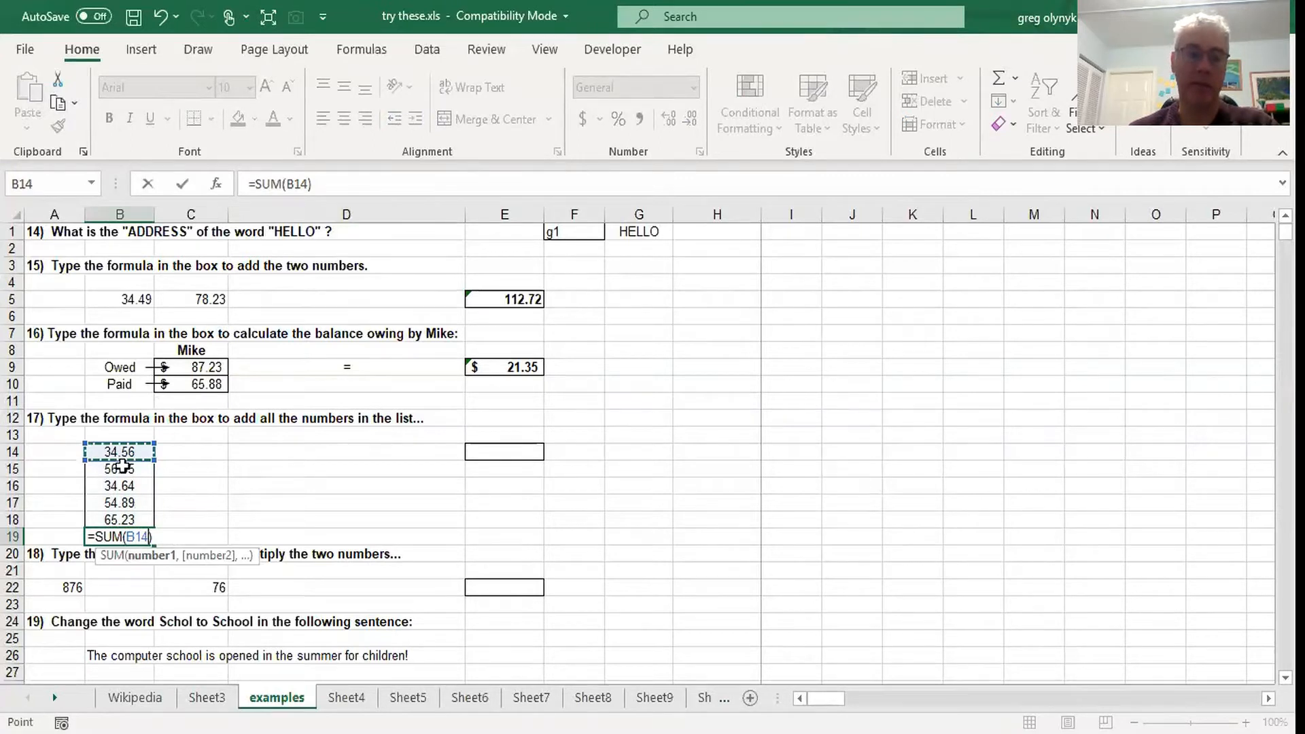
drag(122, 465, 121, 521)
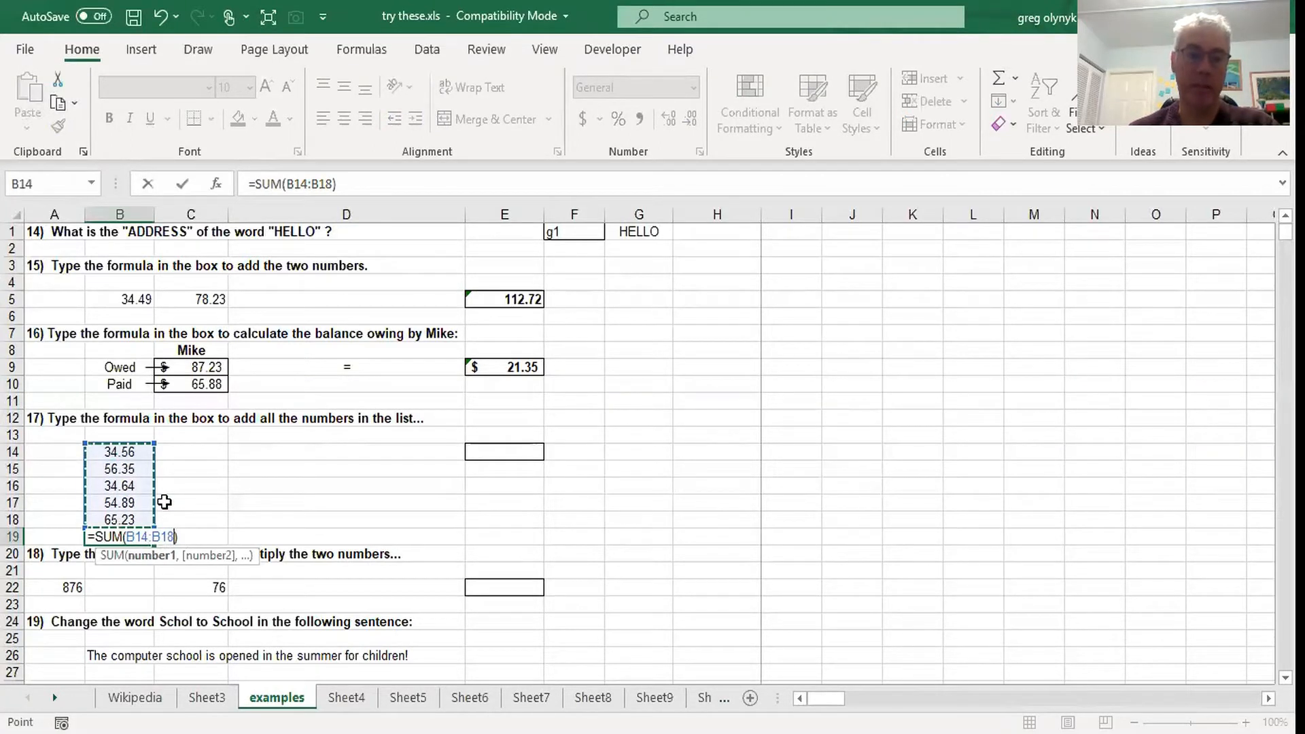
key(Escape)
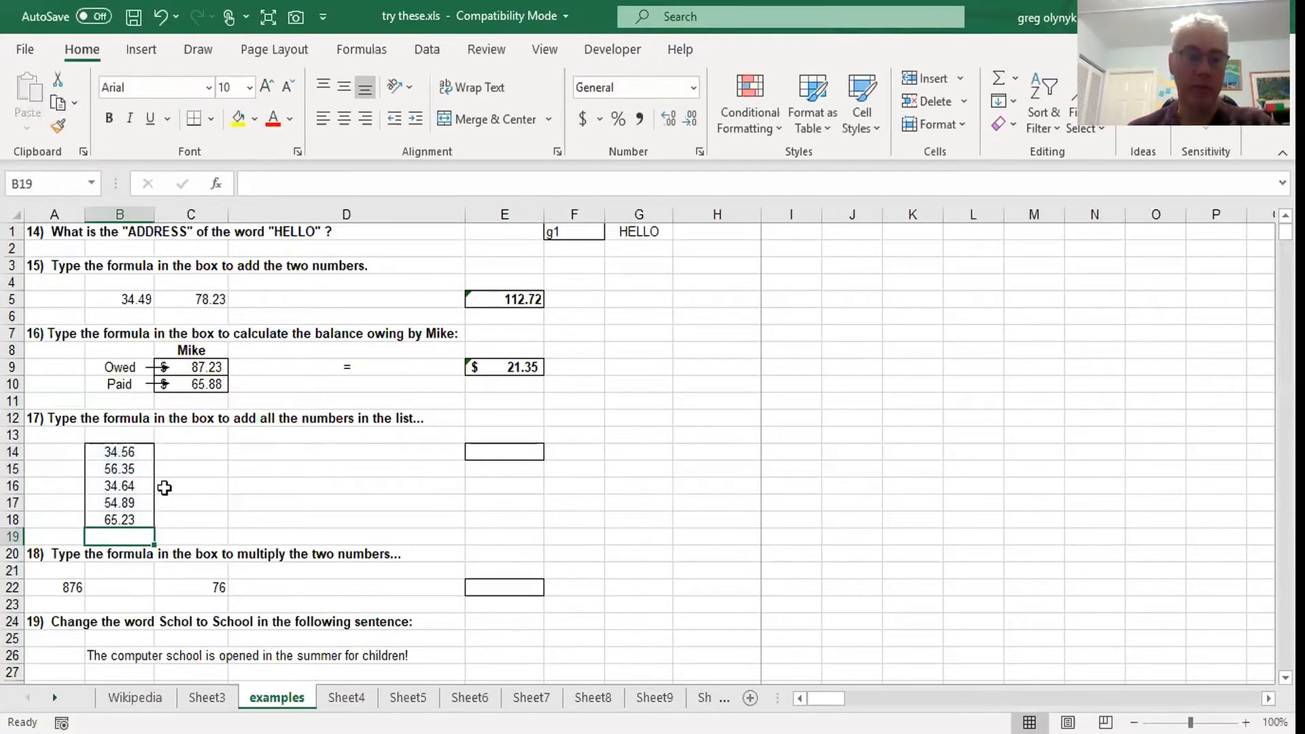
Step: Enter 34 in C14 and try an AutoSum of B14:C14 in D14, cancelling the formula and clearing C14
click(501, 450)
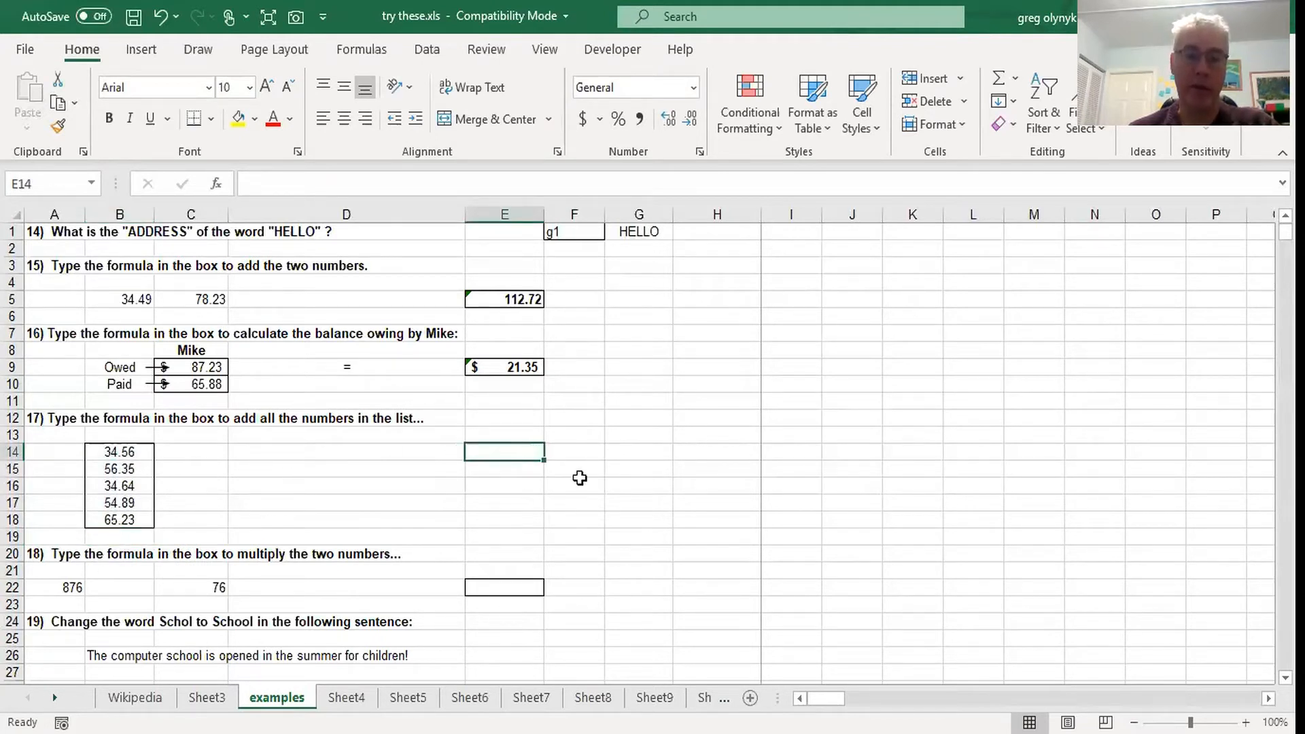
click(189, 454)
text(34)
click(304, 452)
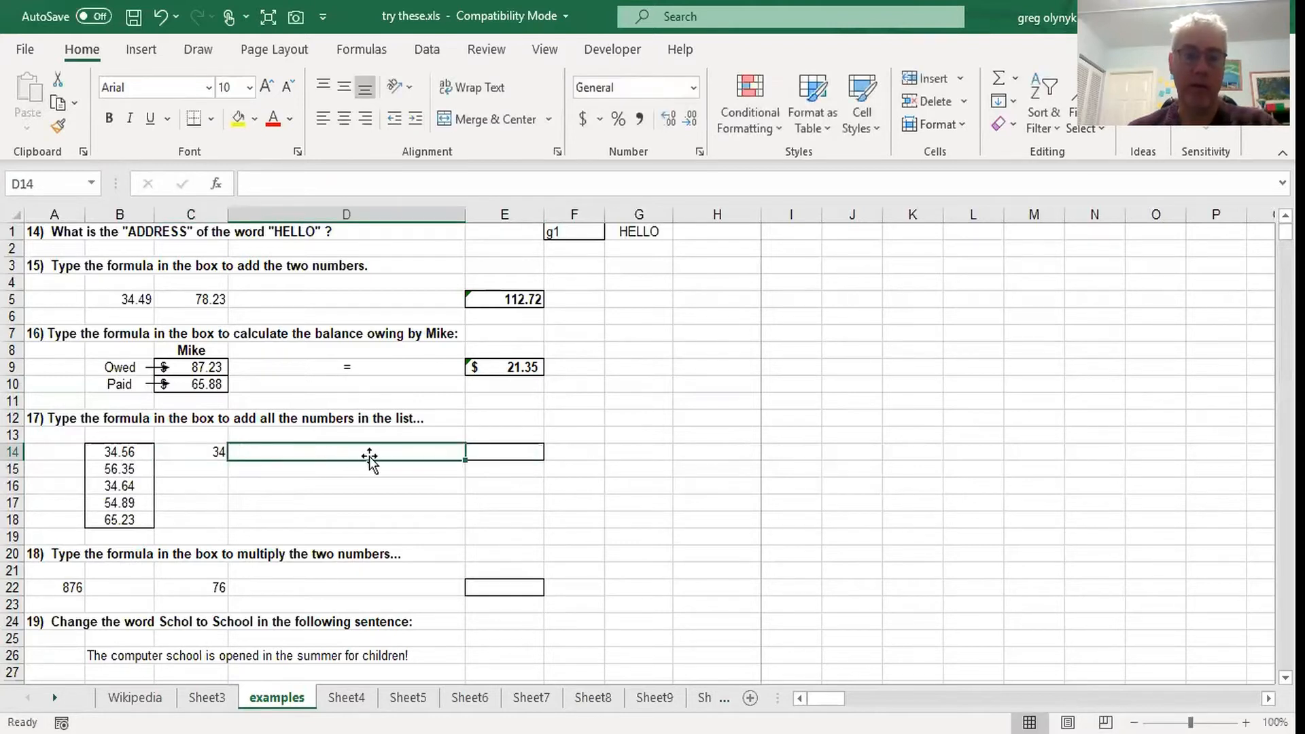
click(999, 81)
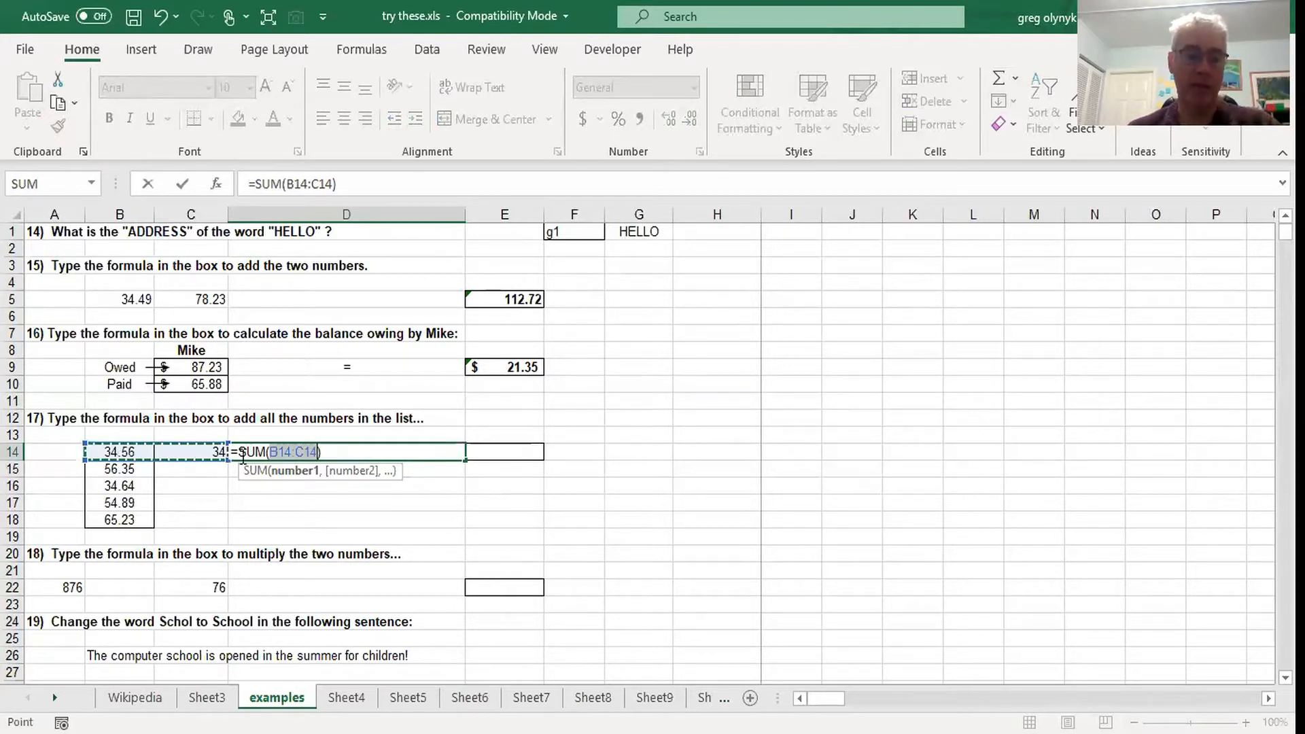
key(Escape)
click(218, 455)
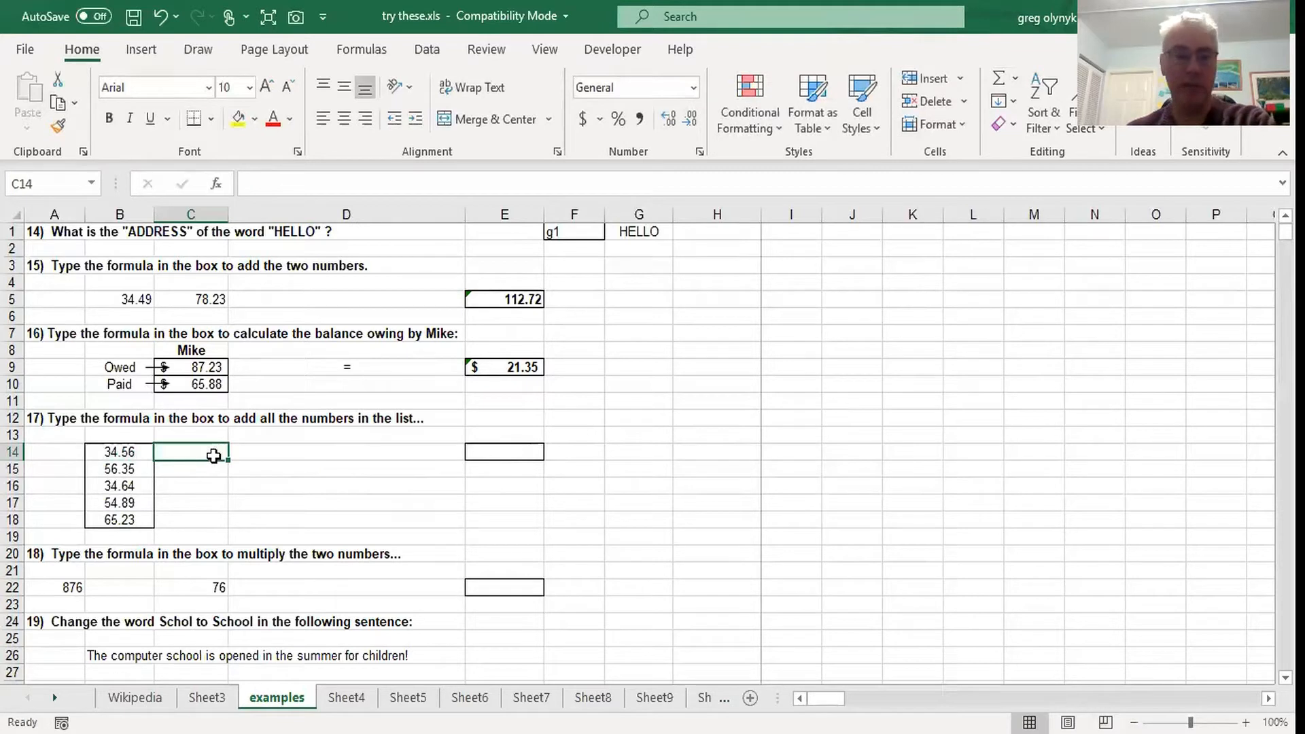
Step: Insert an AutoSum in E14 and set its range to B14:B18
click(501, 452)
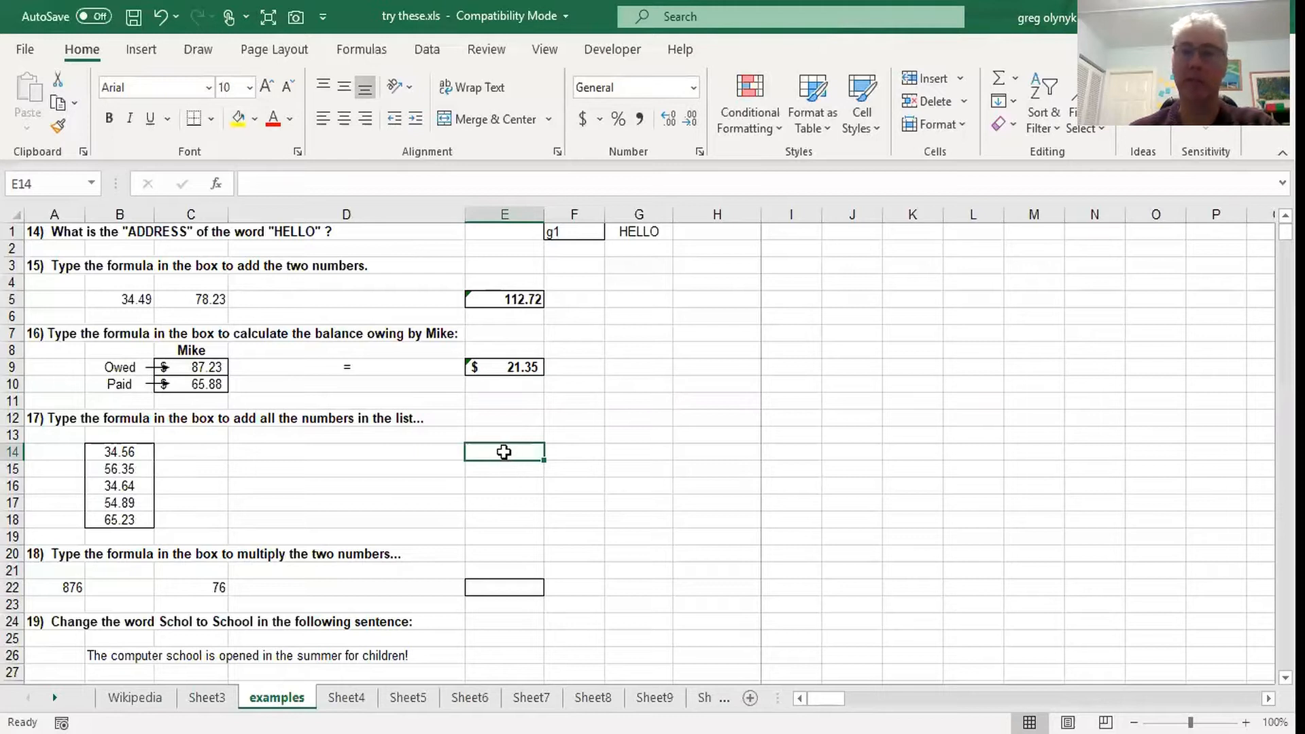
click(998, 79)
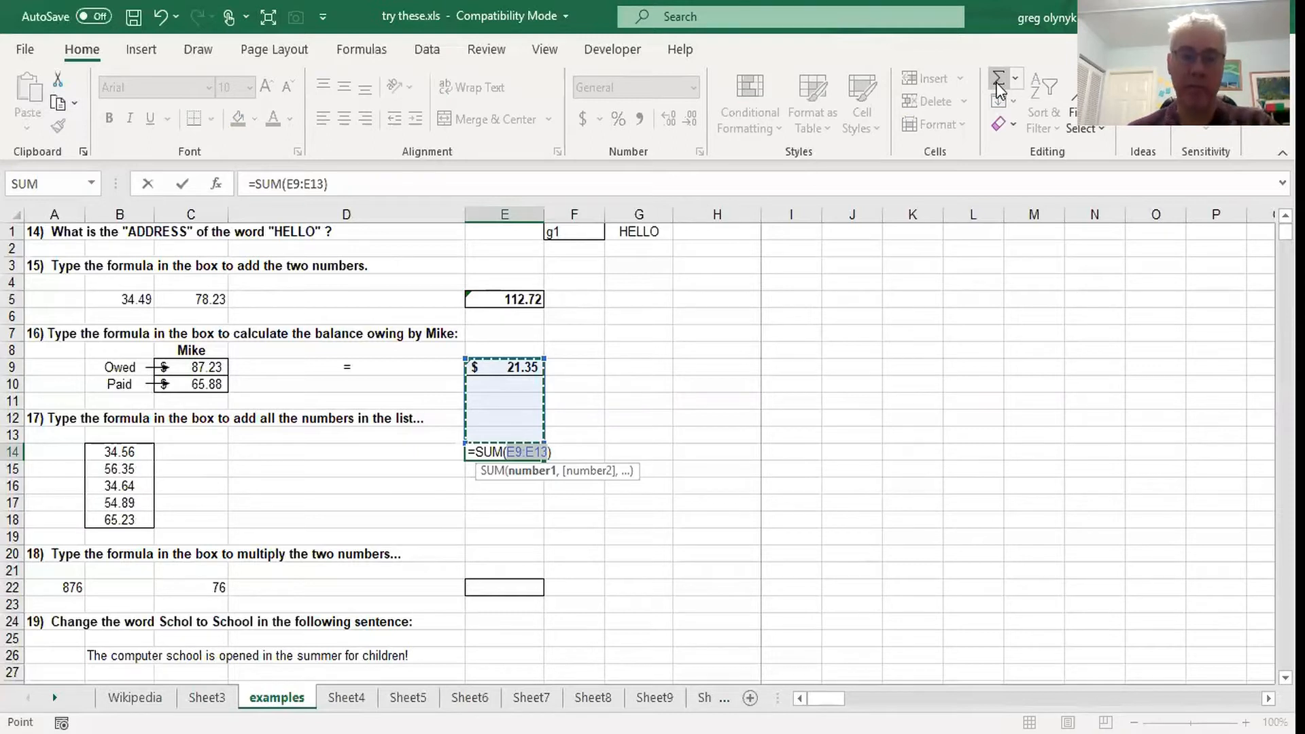
click(126, 451)
drag(126, 459, 128, 527)
key(Return)
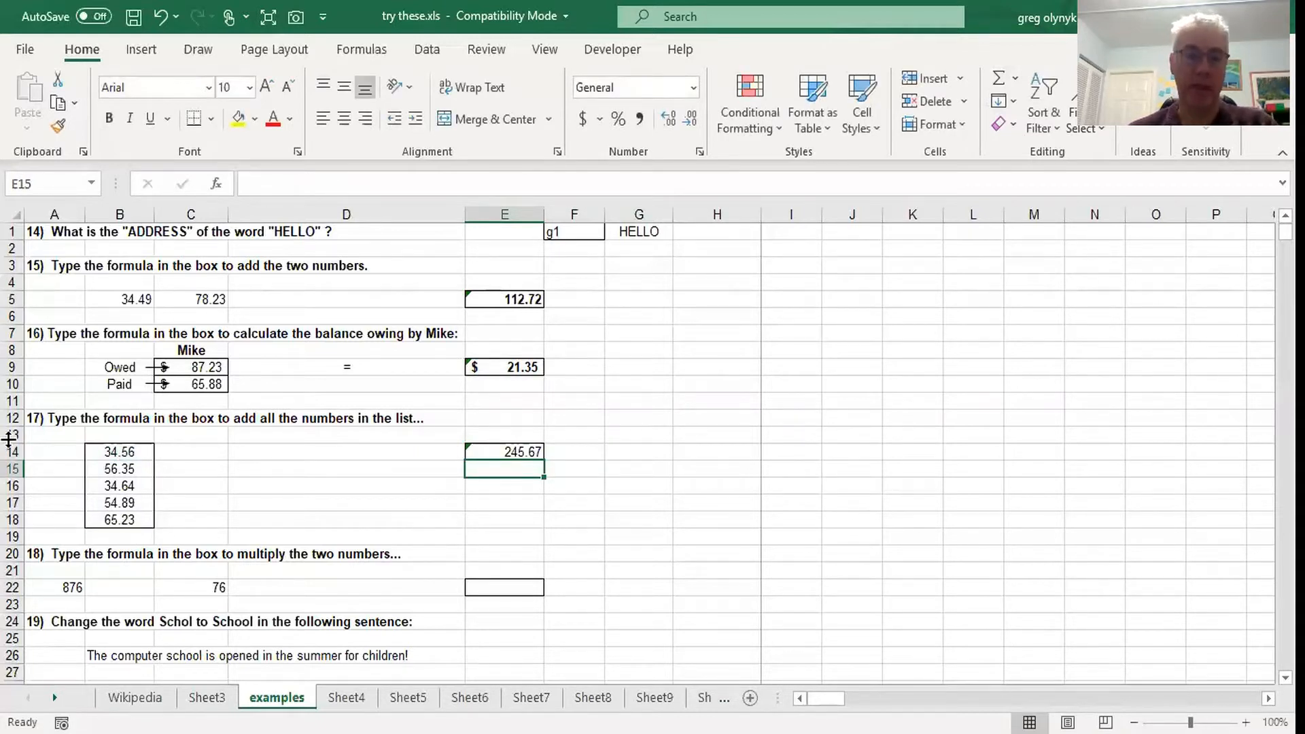
Step: Change the last three list numbers, B16 to B18, to 34, 5 and 2
click(131, 484)
text(34)
key(Return)
text(5)
key(Return)
text(2)
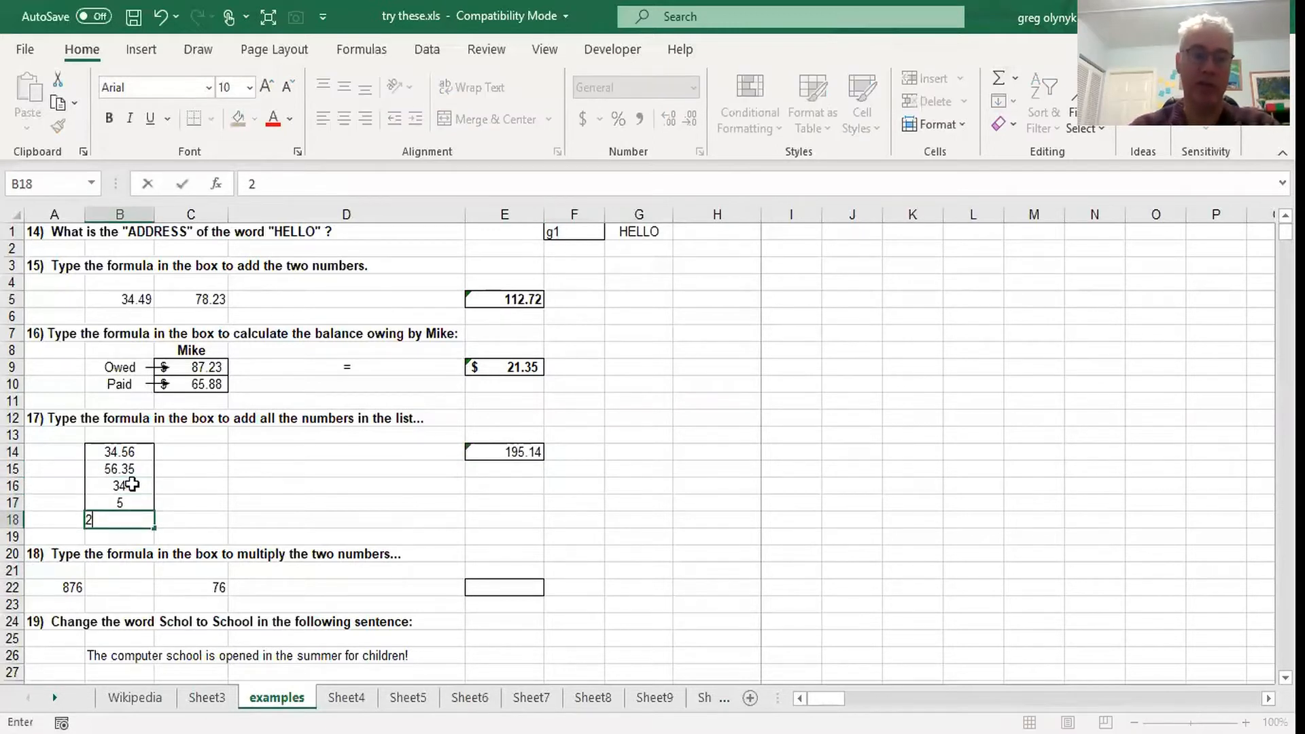
key(Return)
Step: Set B15 to 34 and check the sum formula in E14
click(129, 450)
click(130, 469)
text(34)
key(Return)
click(511, 452)
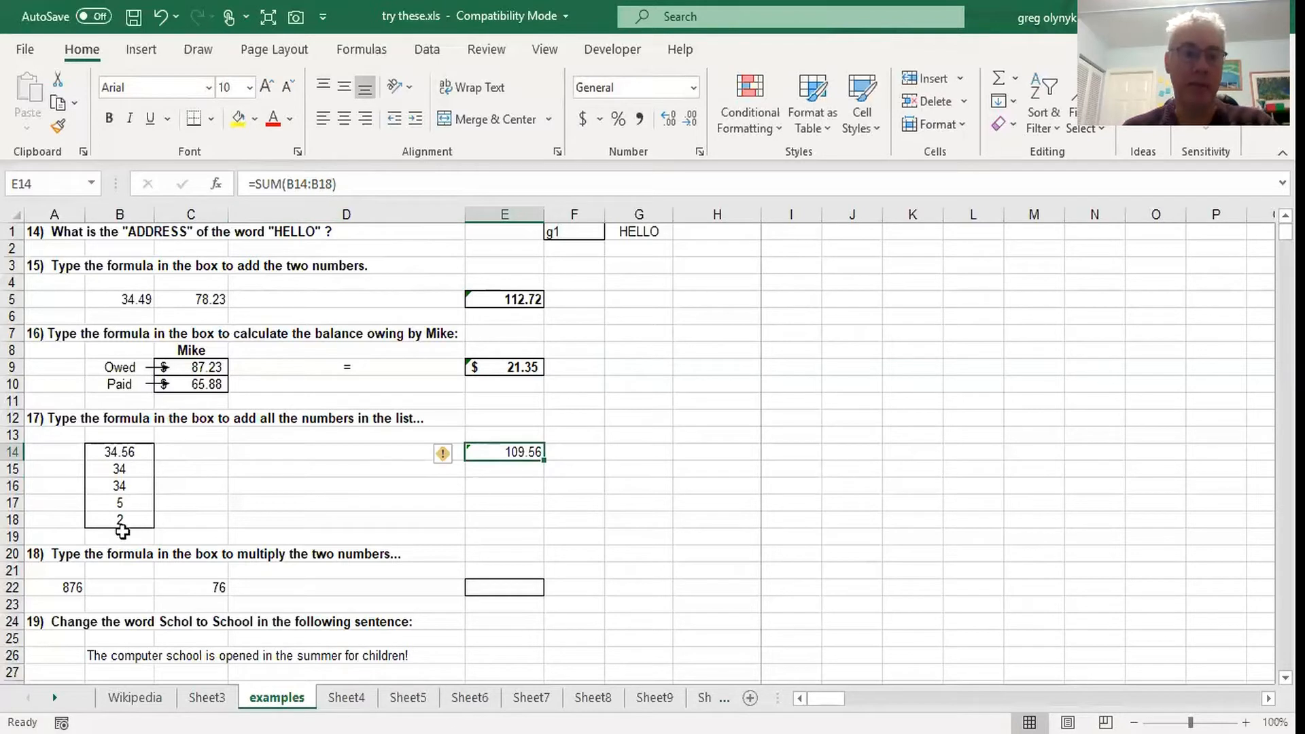
Step: Fill the number list B14:B18 with yellow and select the sum cell E14
click(124, 452)
drag(123, 494, 124, 519)
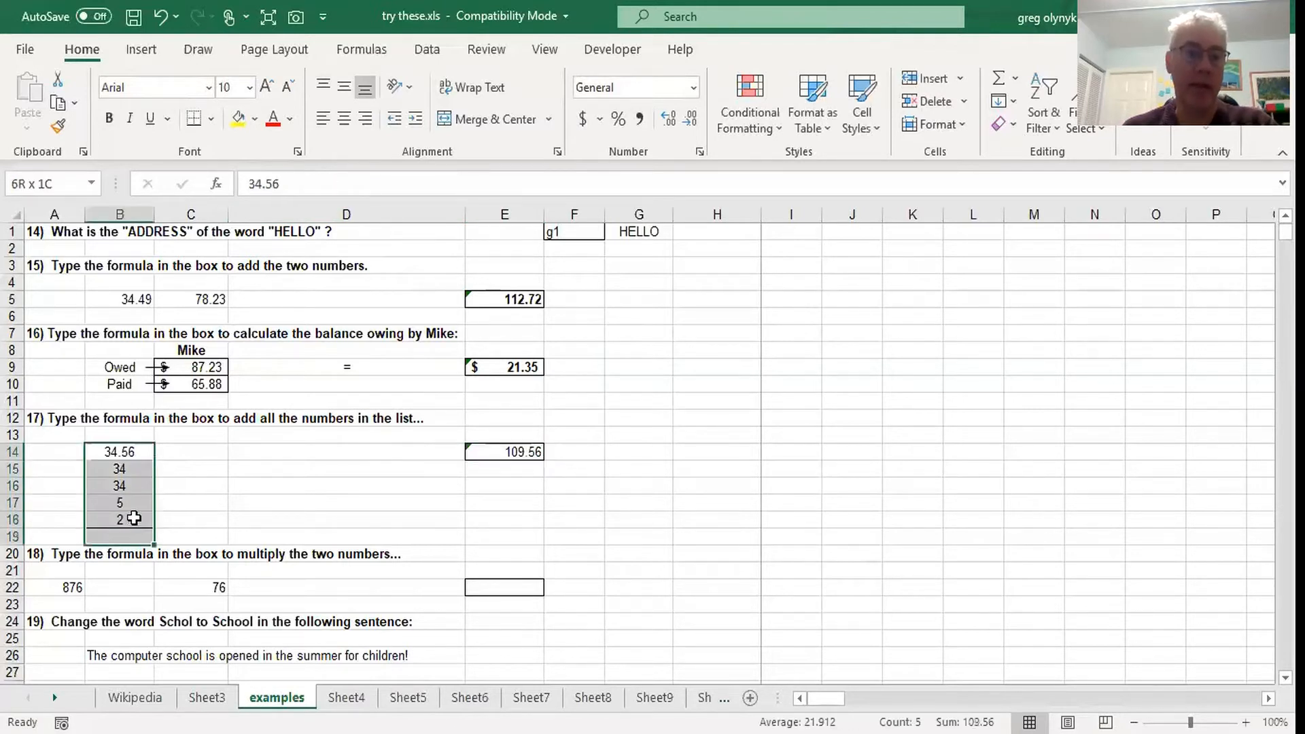
click(238, 119)
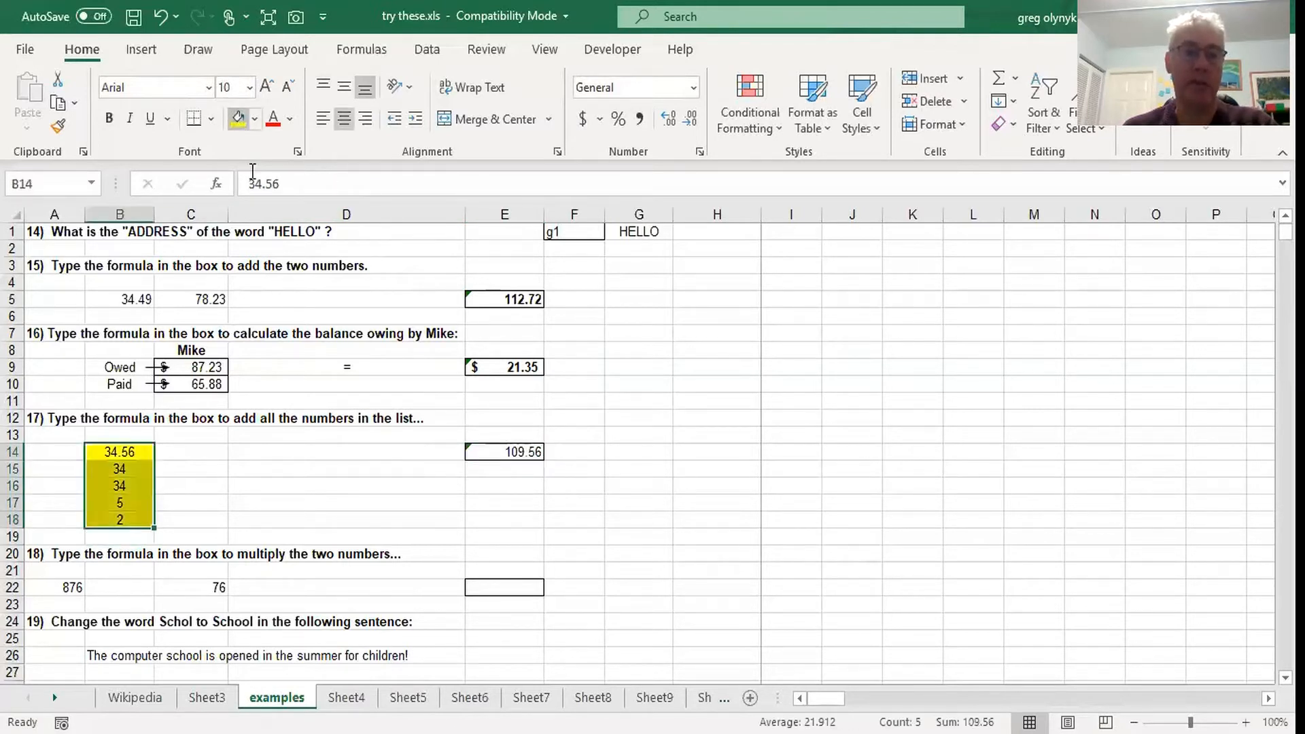
click(520, 452)
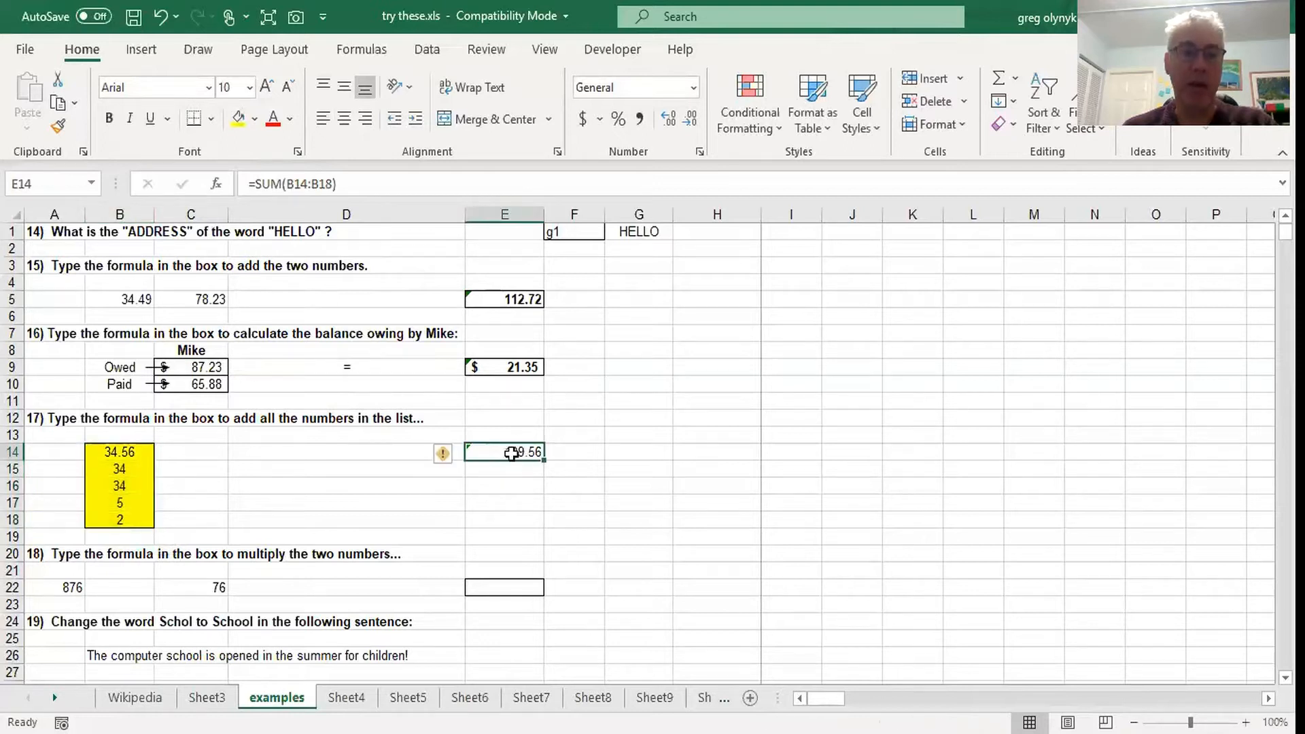
Step: Insert a row above row 16 and enter 44 in the new cell B16
right_click(14, 486)
click(82, 311)
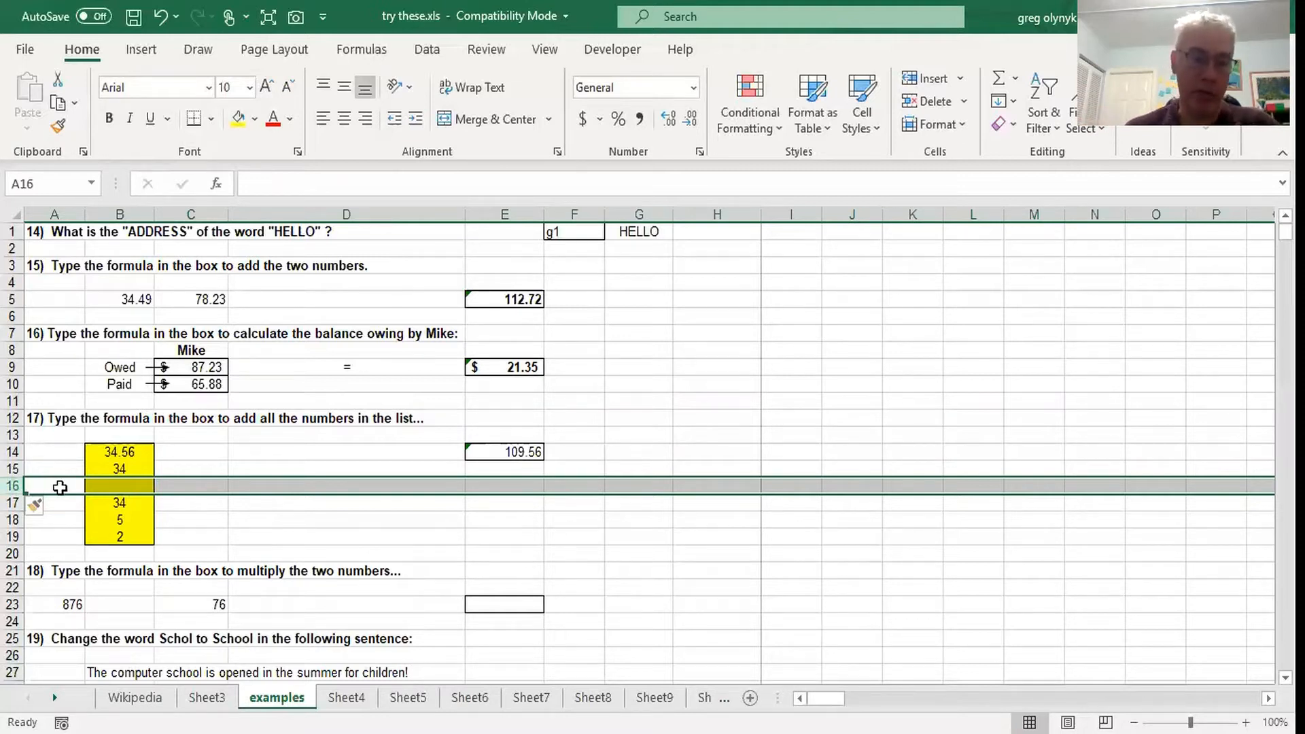
click(122, 484)
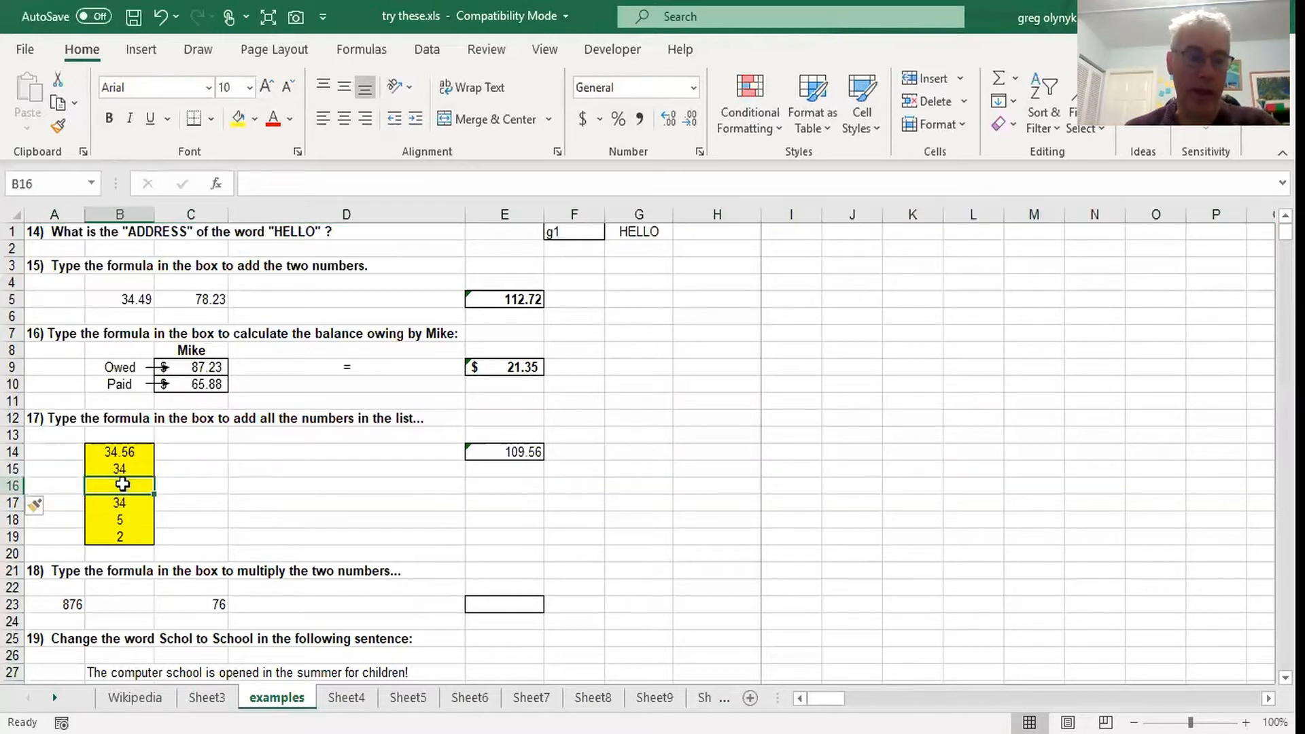
text(44)
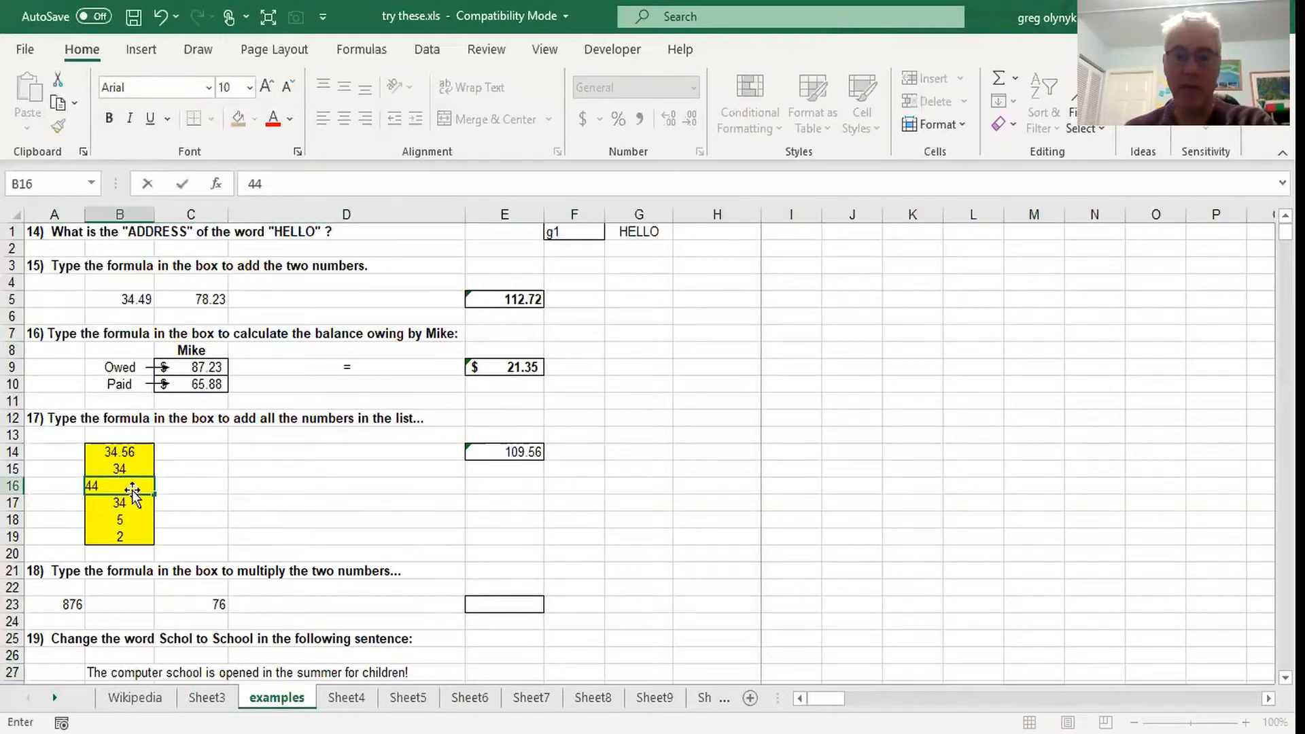
key(Return)
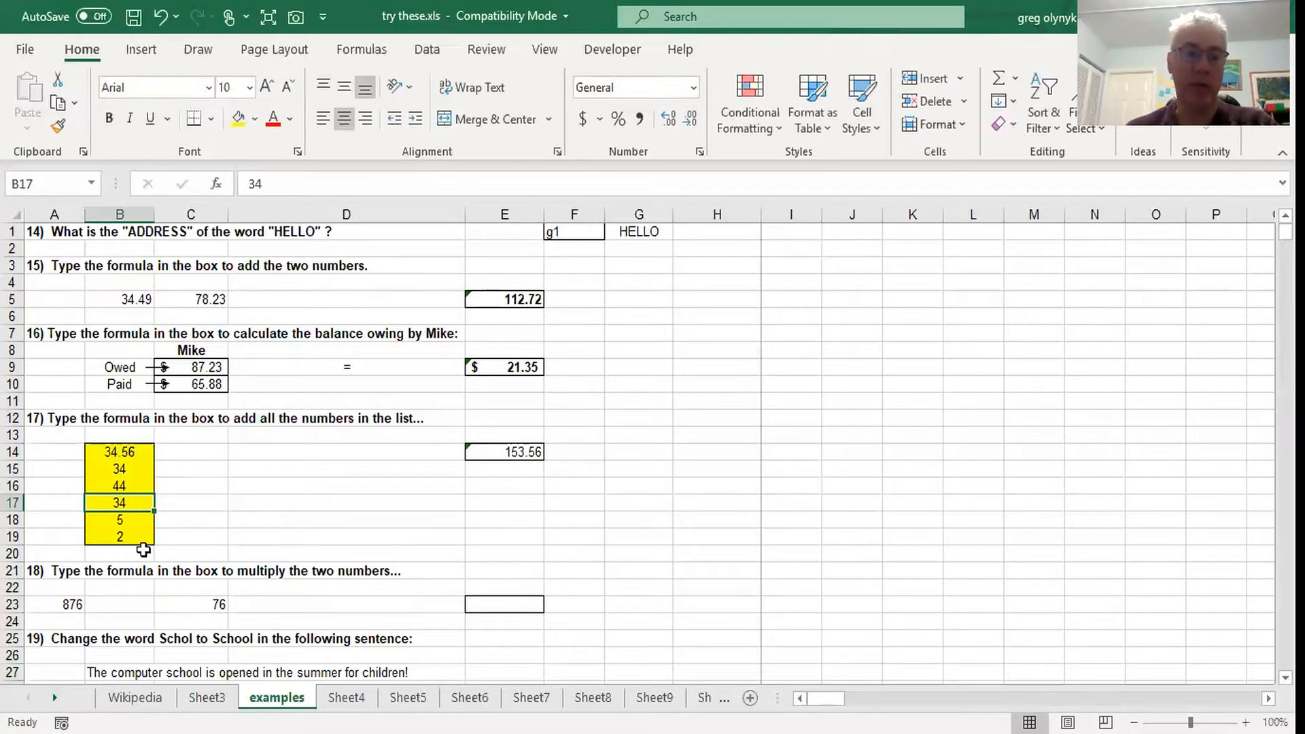
Step: Check the first and last cells of the list against the sum formula range in E14
click(126, 448)
click(140, 537)
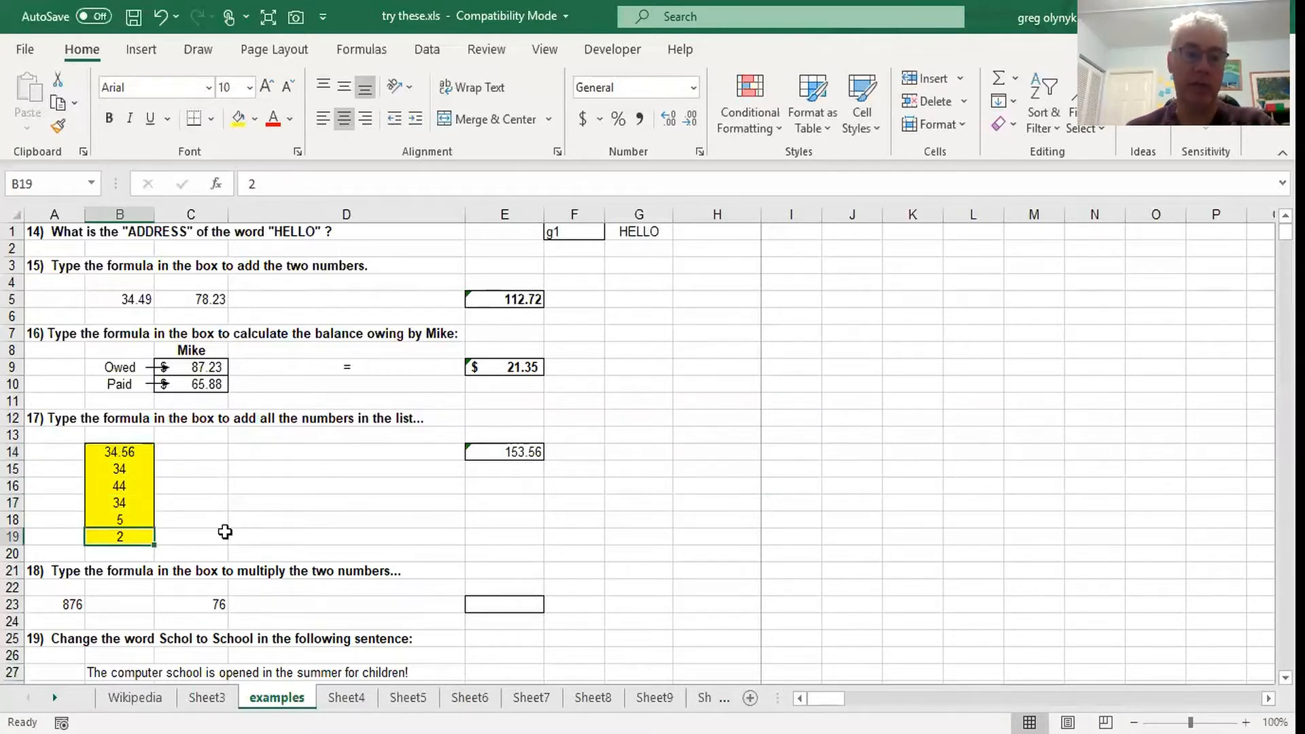
click(496, 451)
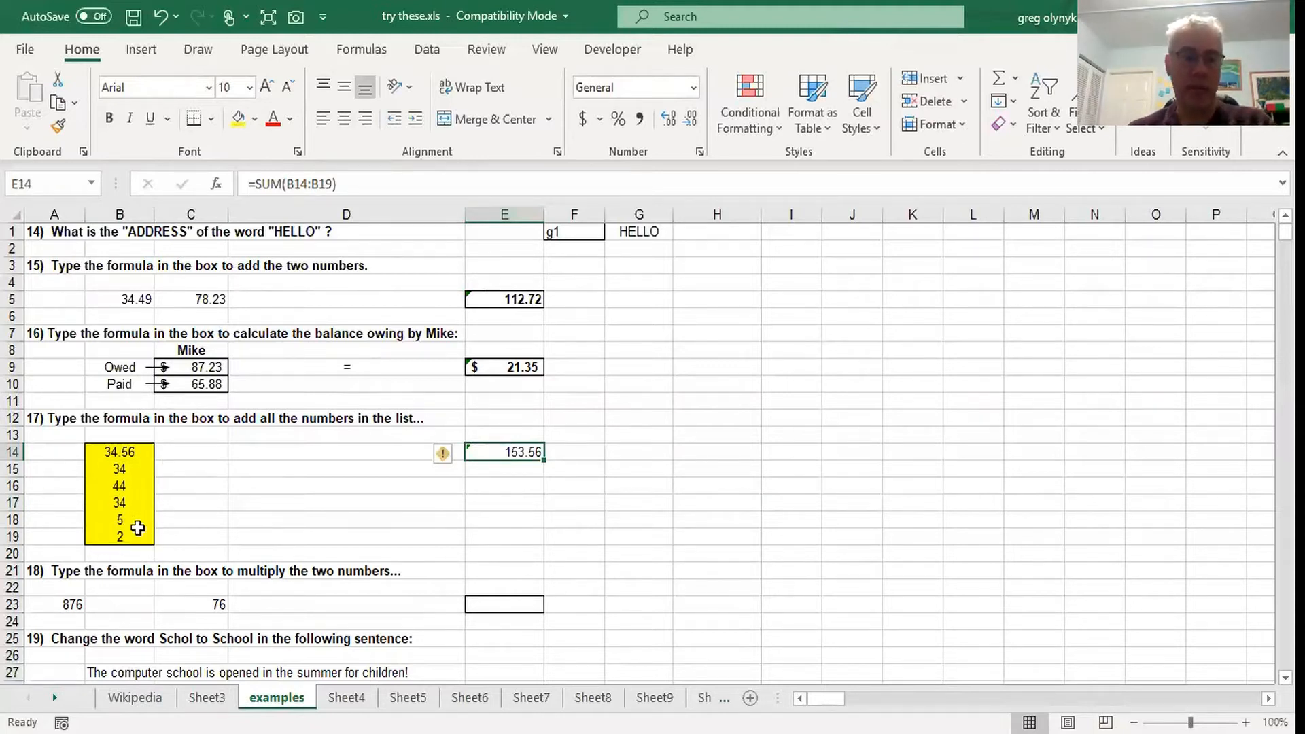
Step: Insert a blank row above row 21, the heading of question 18
scroll(219, 520, down, 1)
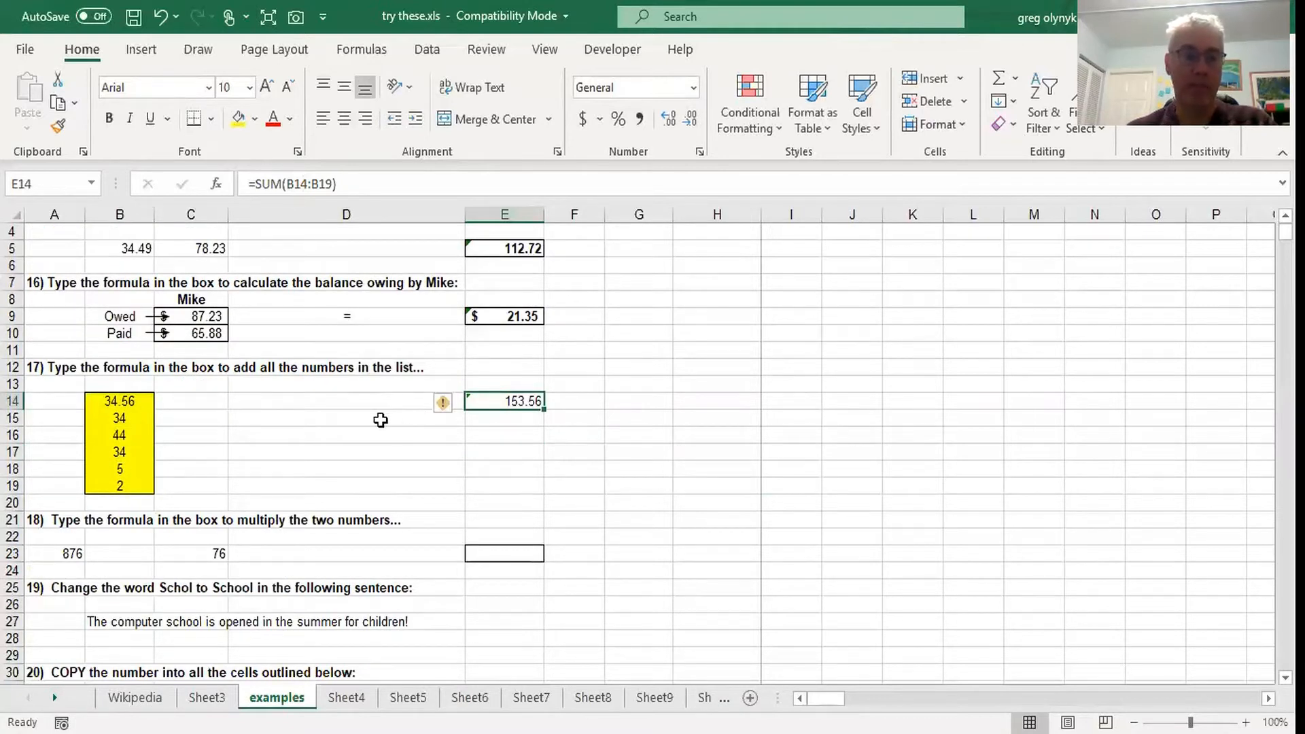
click(12, 520)
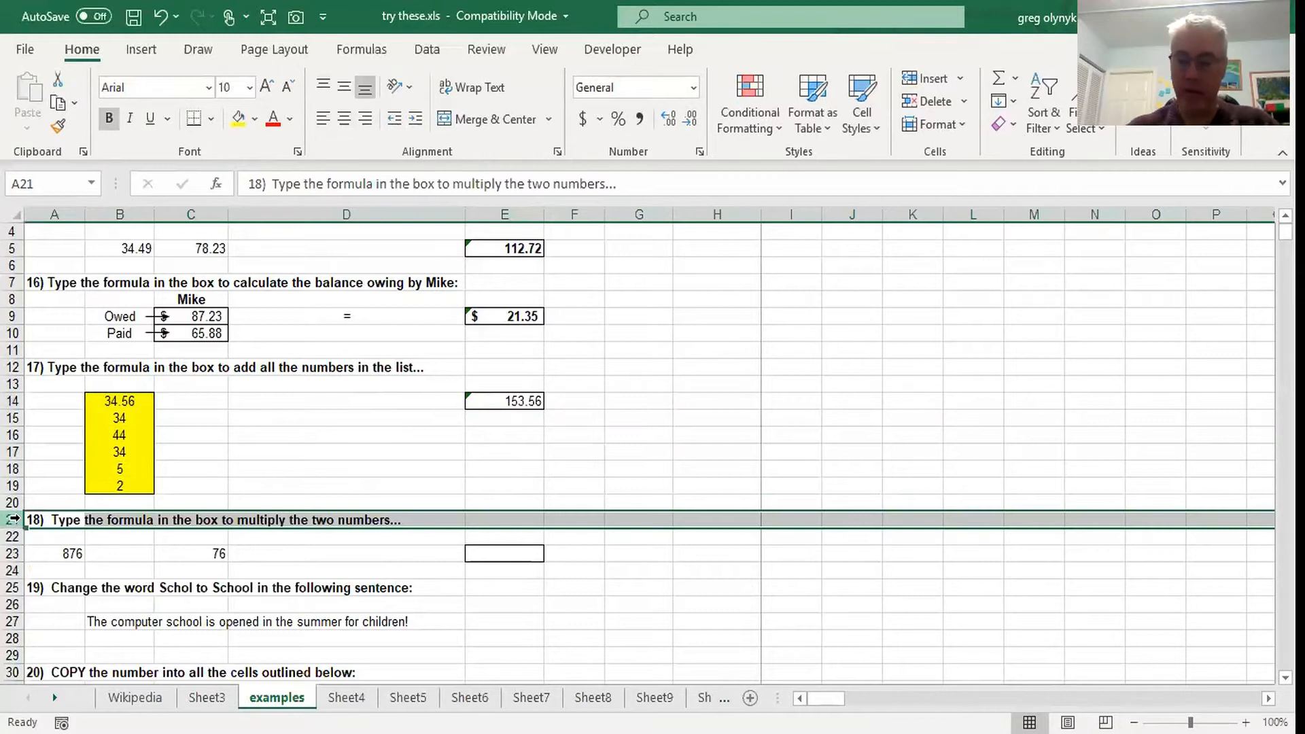
key(ctrl+shift+plus)
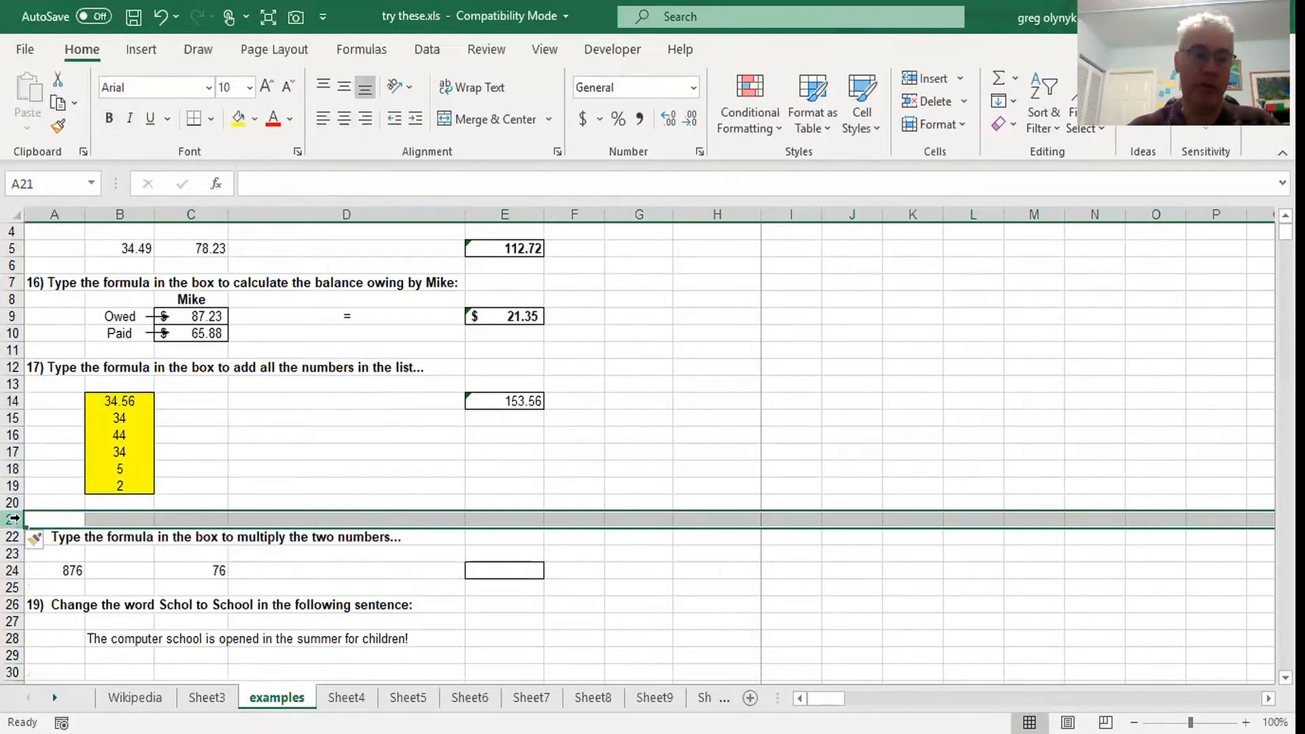
Step: Enter an AutoSum formula in B21 that adds the range B14:B20
click(129, 520)
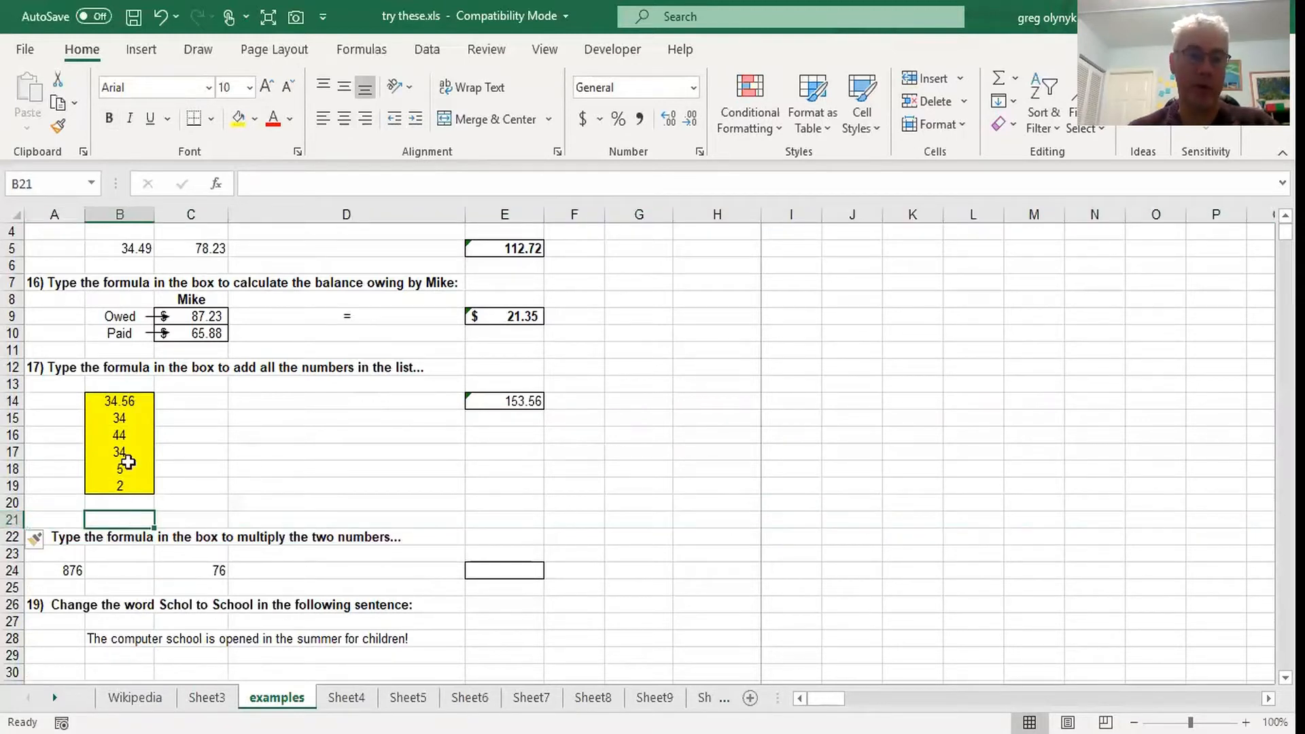
click(997, 83)
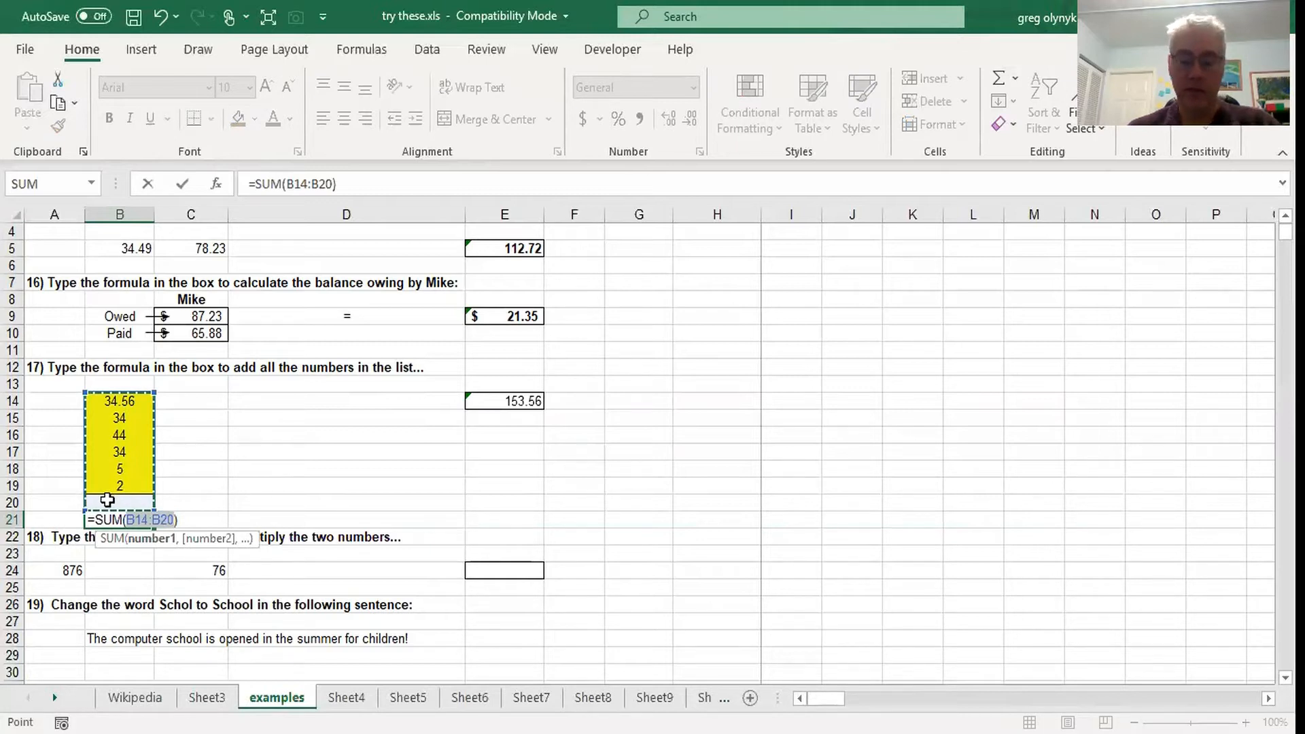
key(Return)
Step: Fill the blank row 20 with yellow and the number list B14:B19 with light green
click(12, 503)
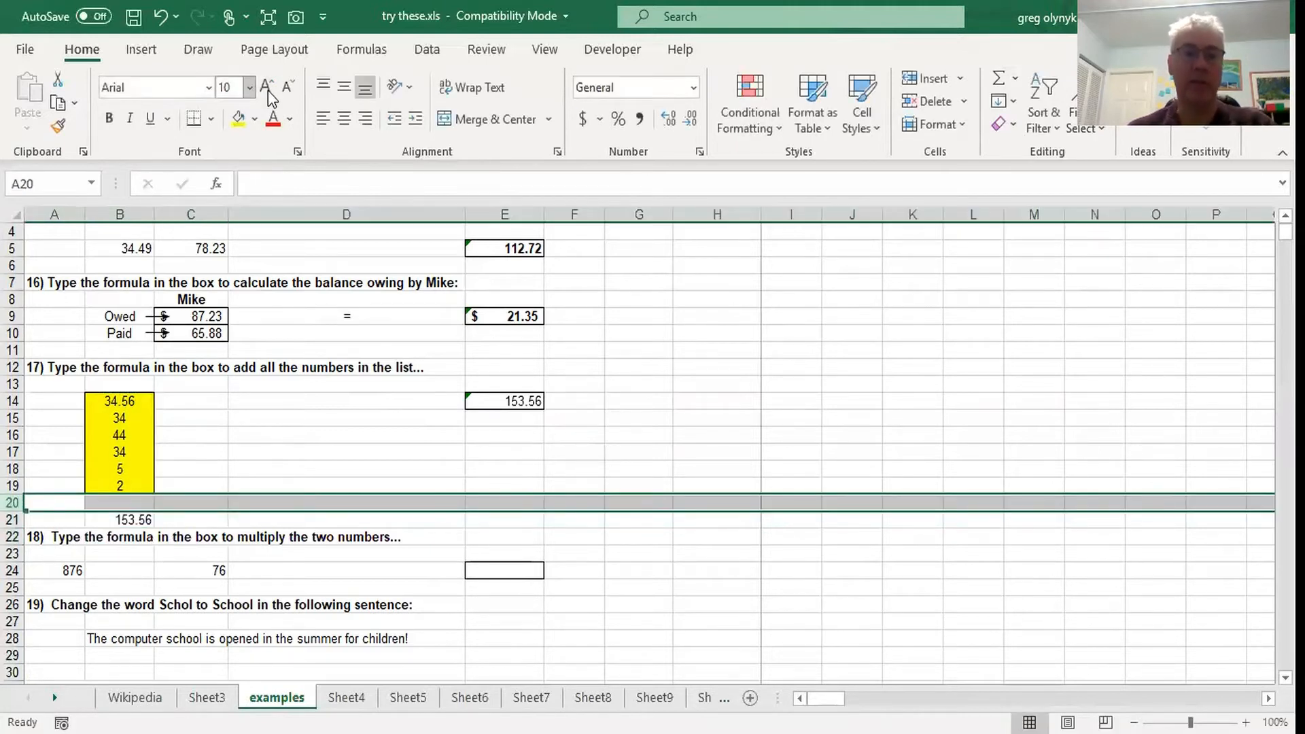
click(238, 122)
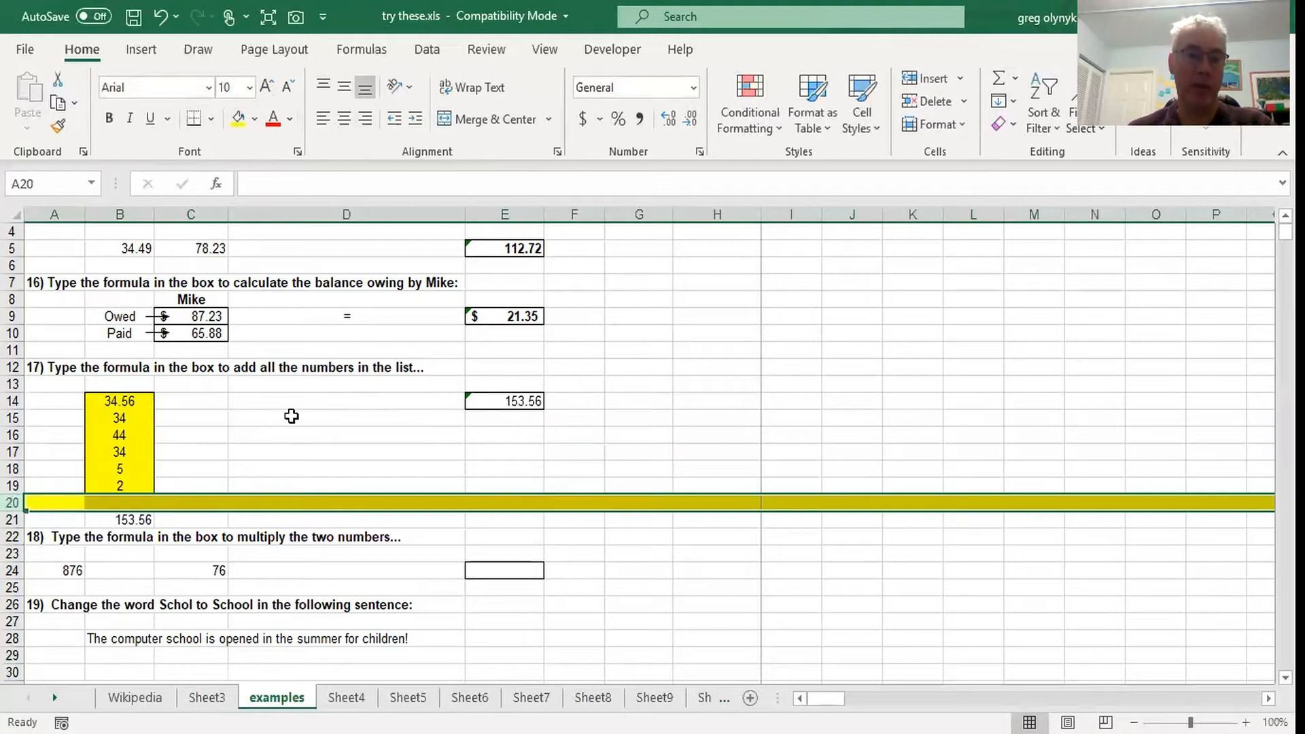
drag(131, 400, 130, 483)
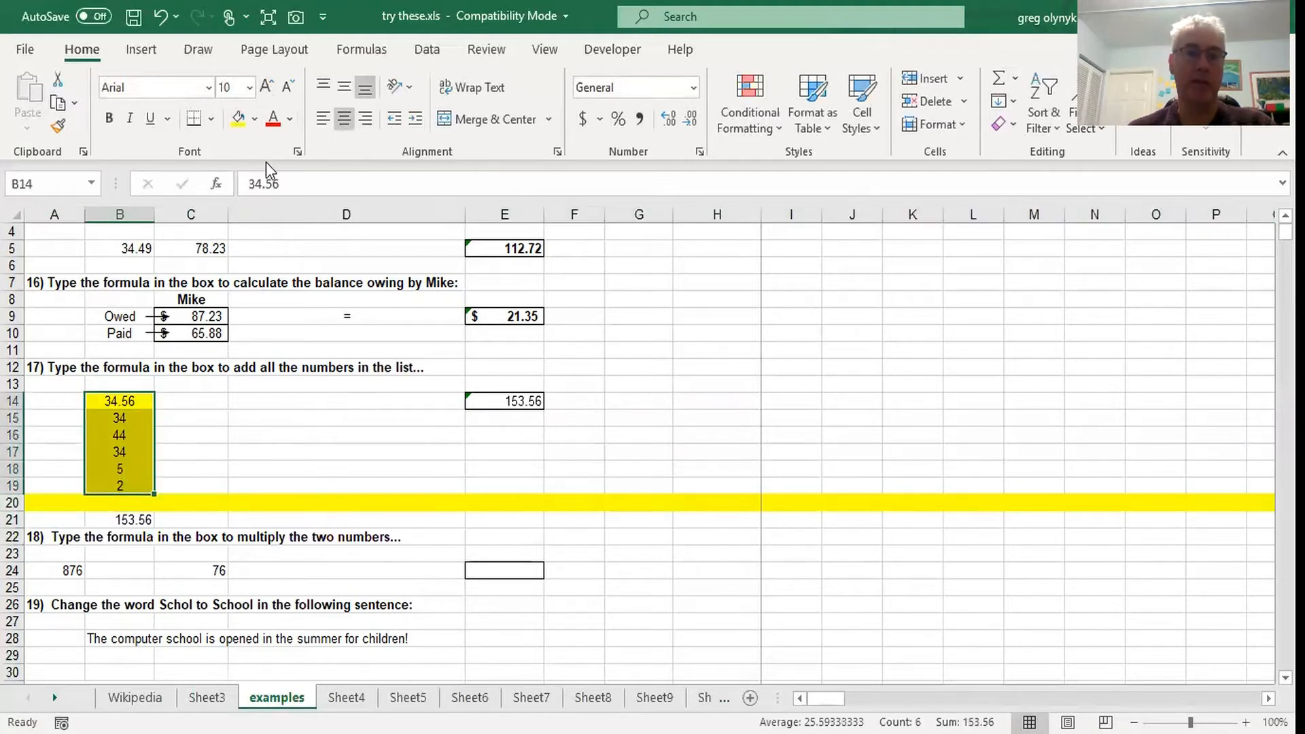
click(255, 123)
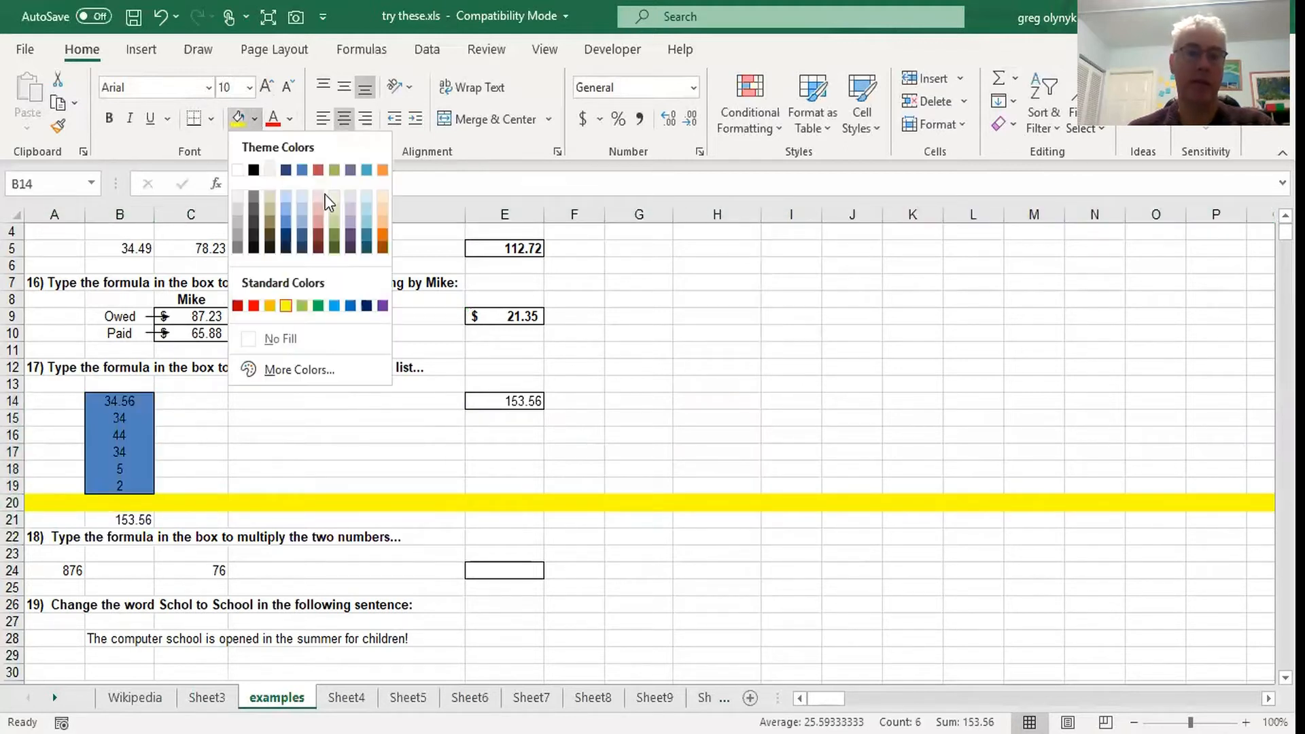
click(332, 210)
click(203, 424)
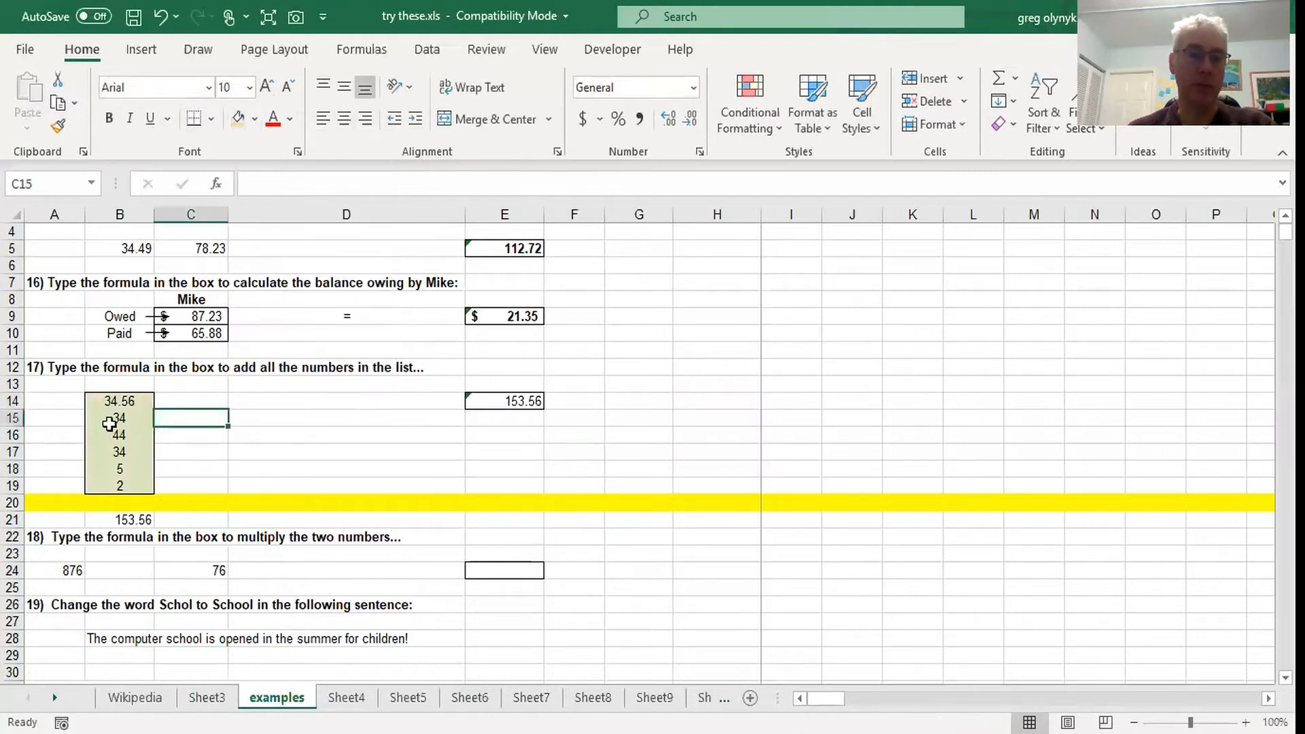
click(202, 452)
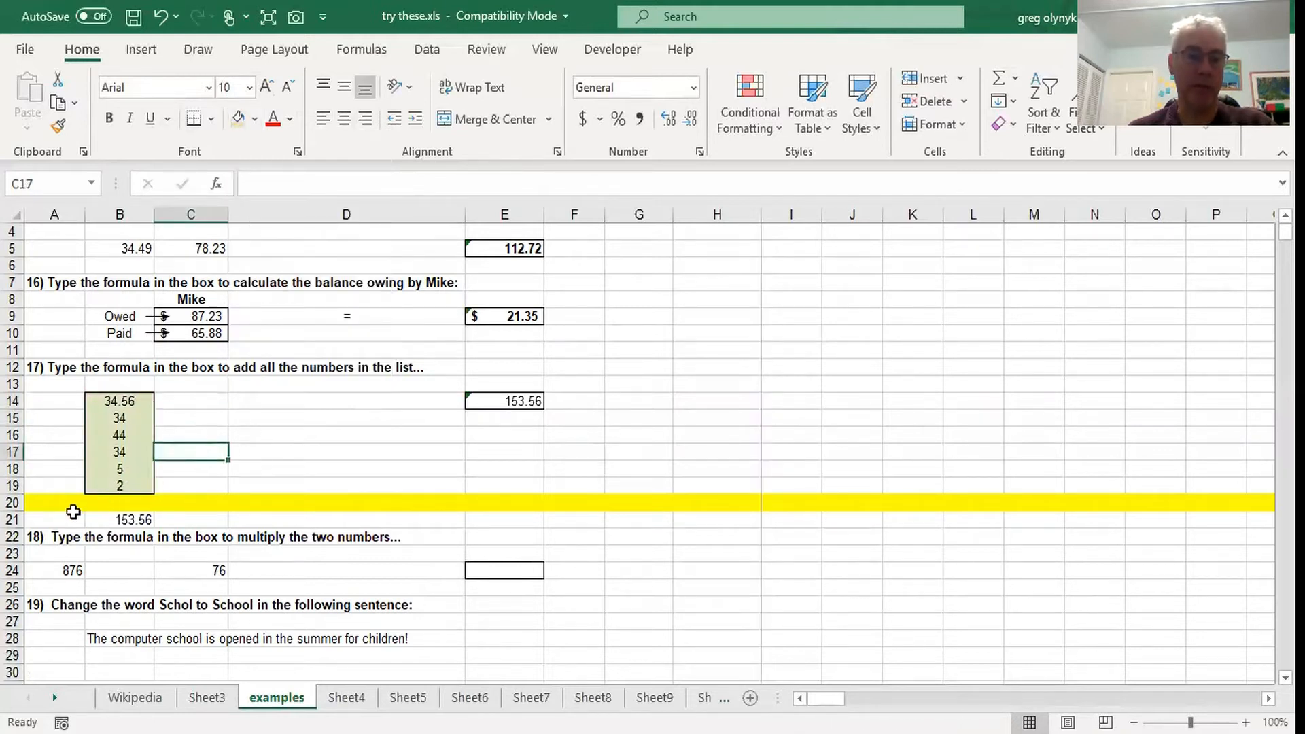
Step: Check the sum formula range in B21 against the list's first and last cells and the yellow row's cell B20
click(133, 520)
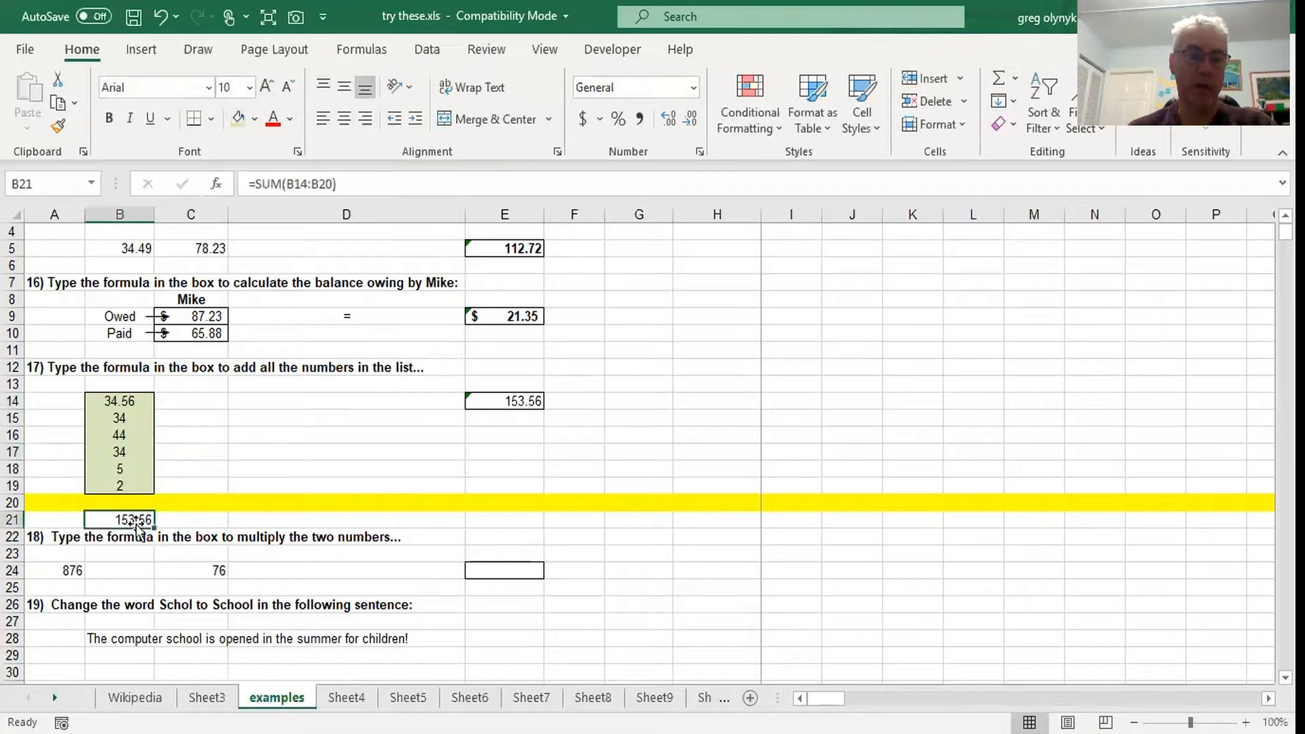
click(130, 404)
click(123, 486)
click(131, 520)
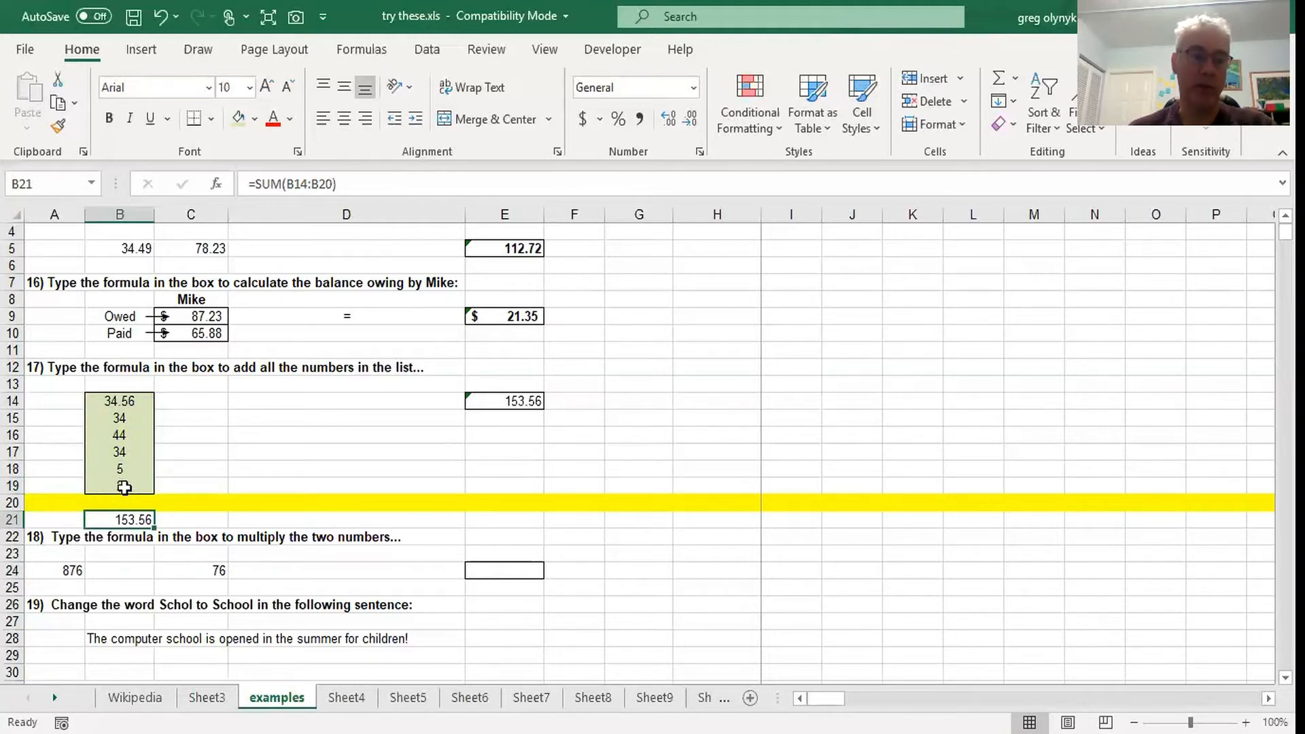
click(125, 504)
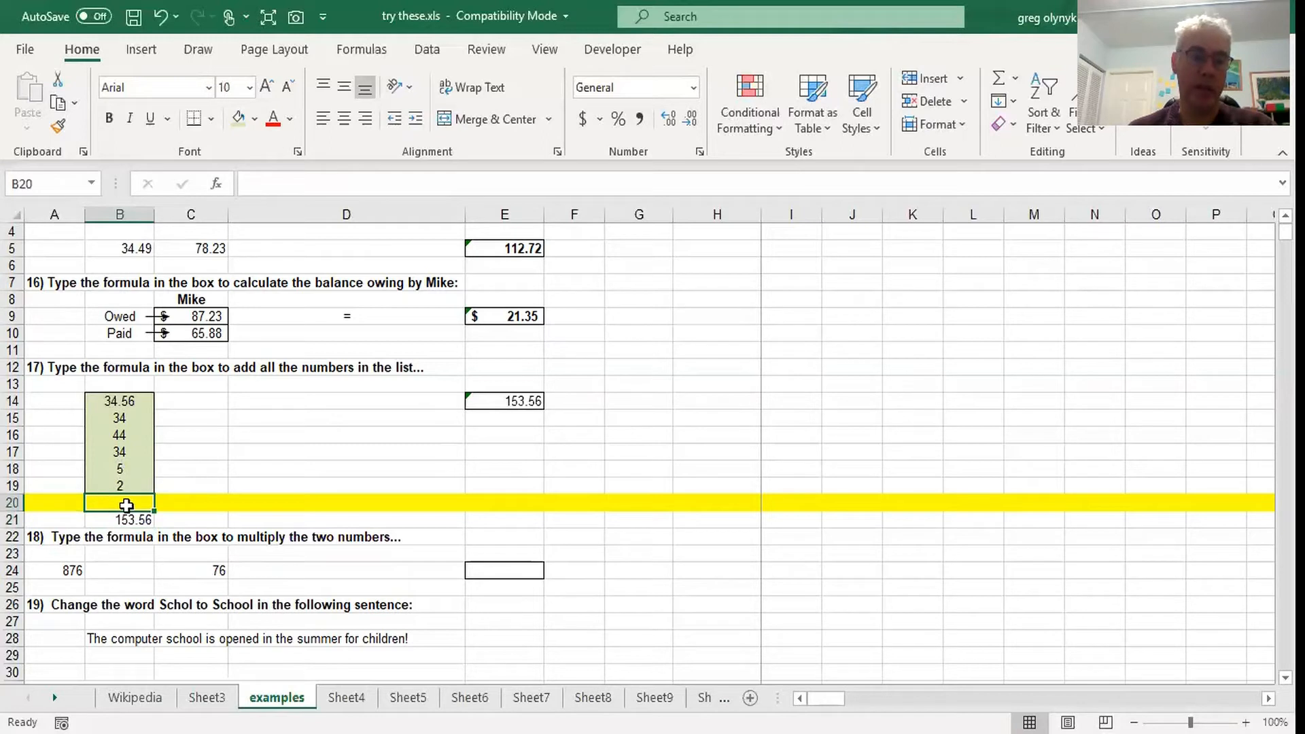
Step: Insert two rows above the yellow row 20 and enter 354 in B20 and 34 in B21
click(13, 503)
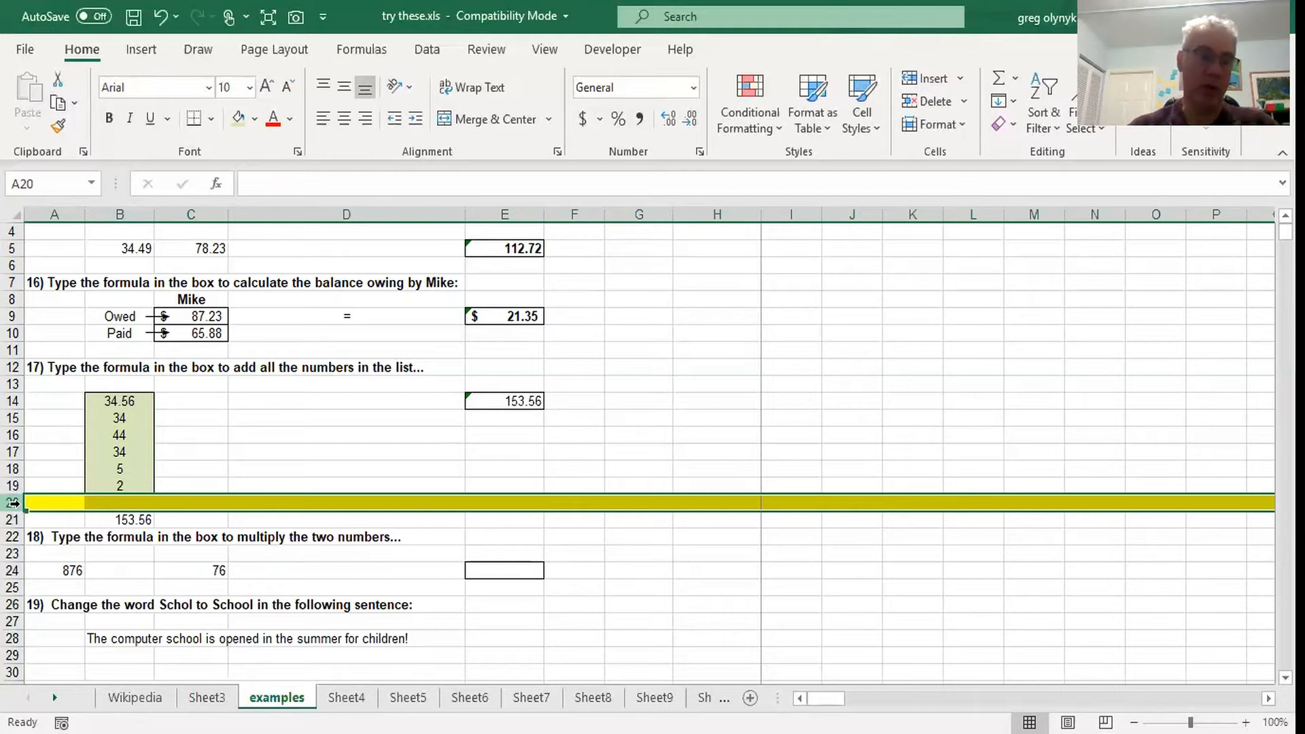
key(ctrl+shift+plus)
key(ctrl+shift+plus)
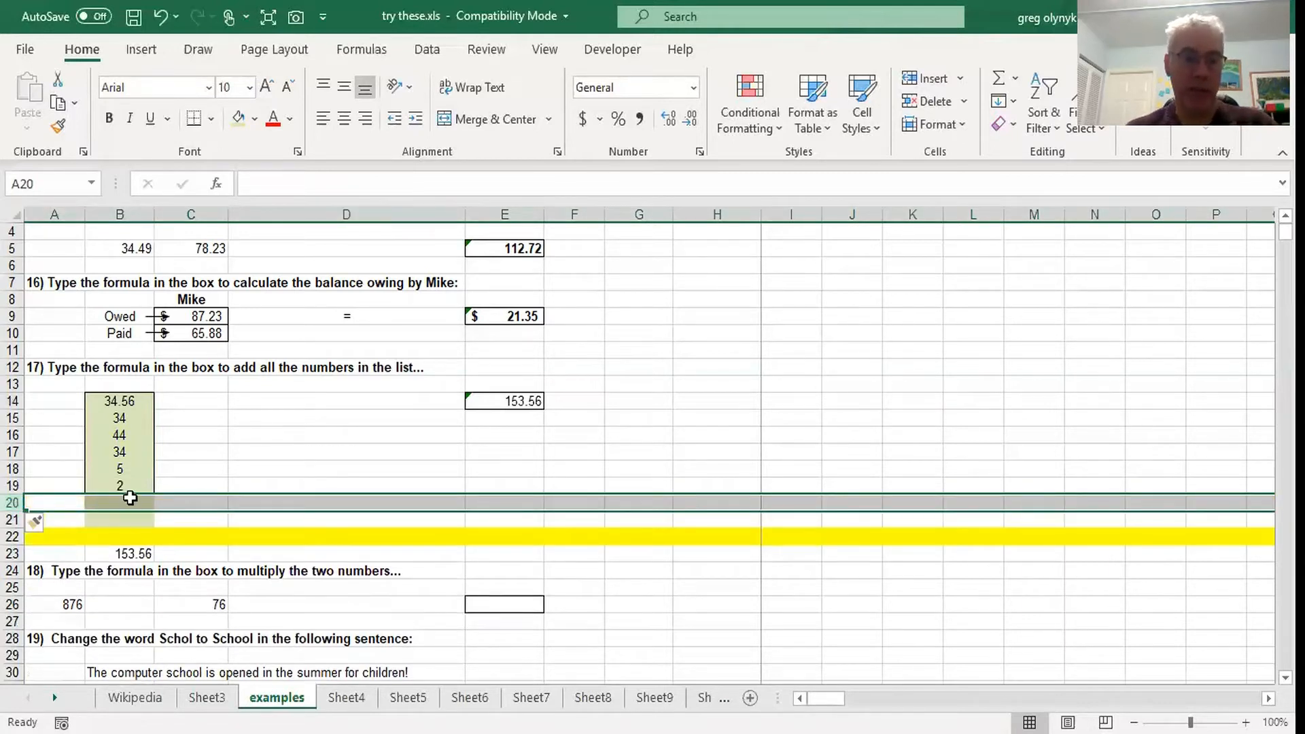
click(129, 501)
text(354)
key(Return)
text(34)
key(Return)
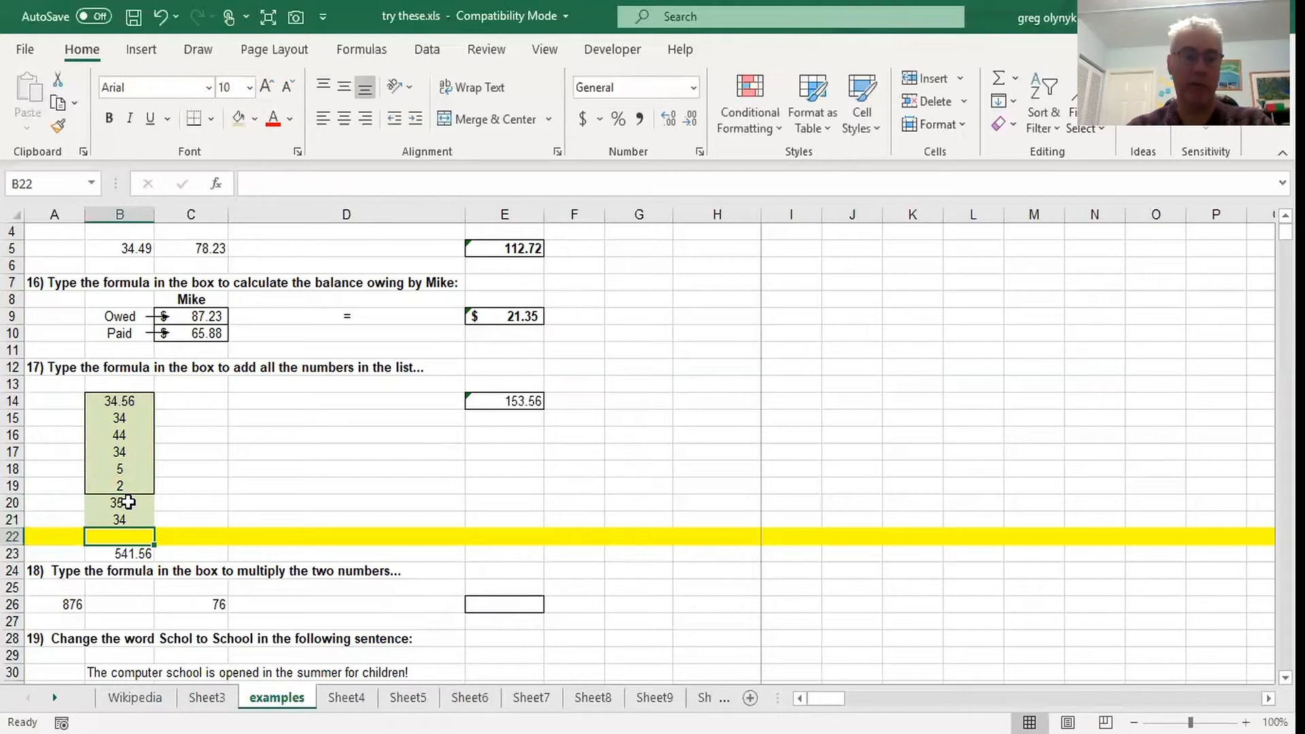
Step: Compare the sum formula range in B23 with the one in E14 against the numbers in the list
click(135, 552)
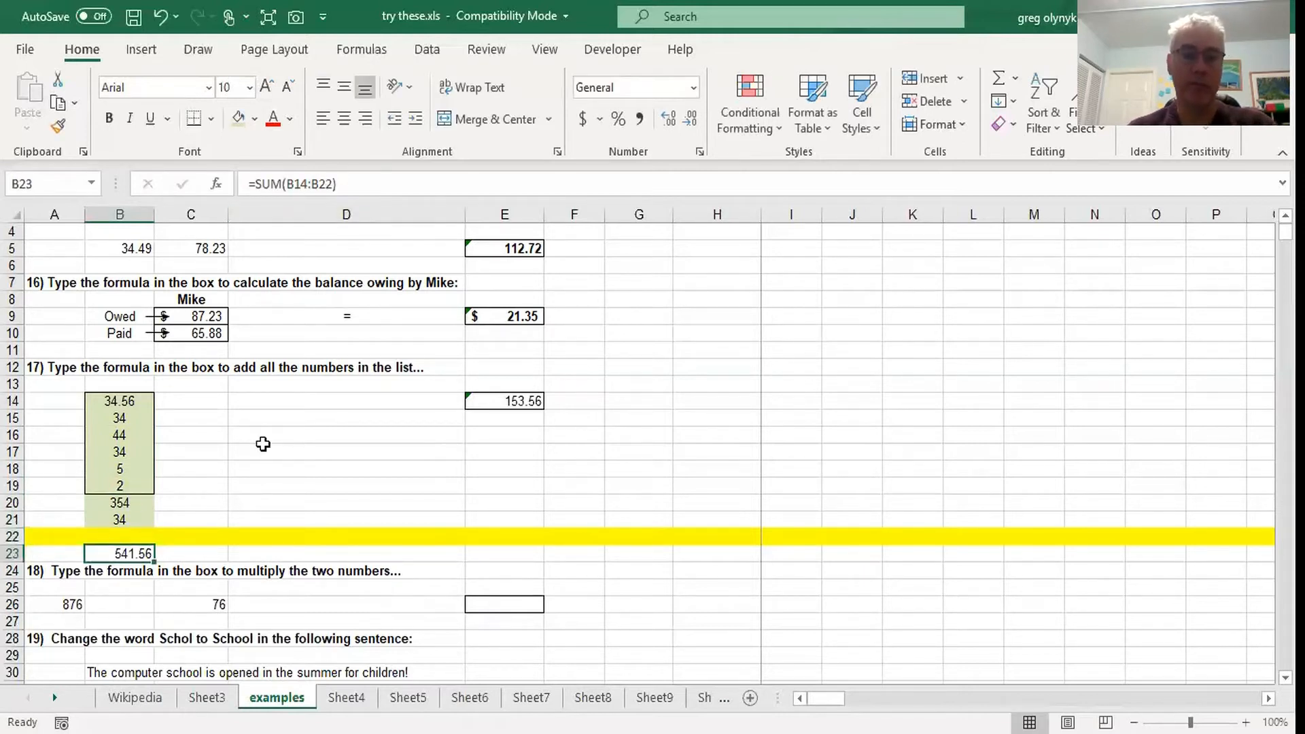
click(510, 400)
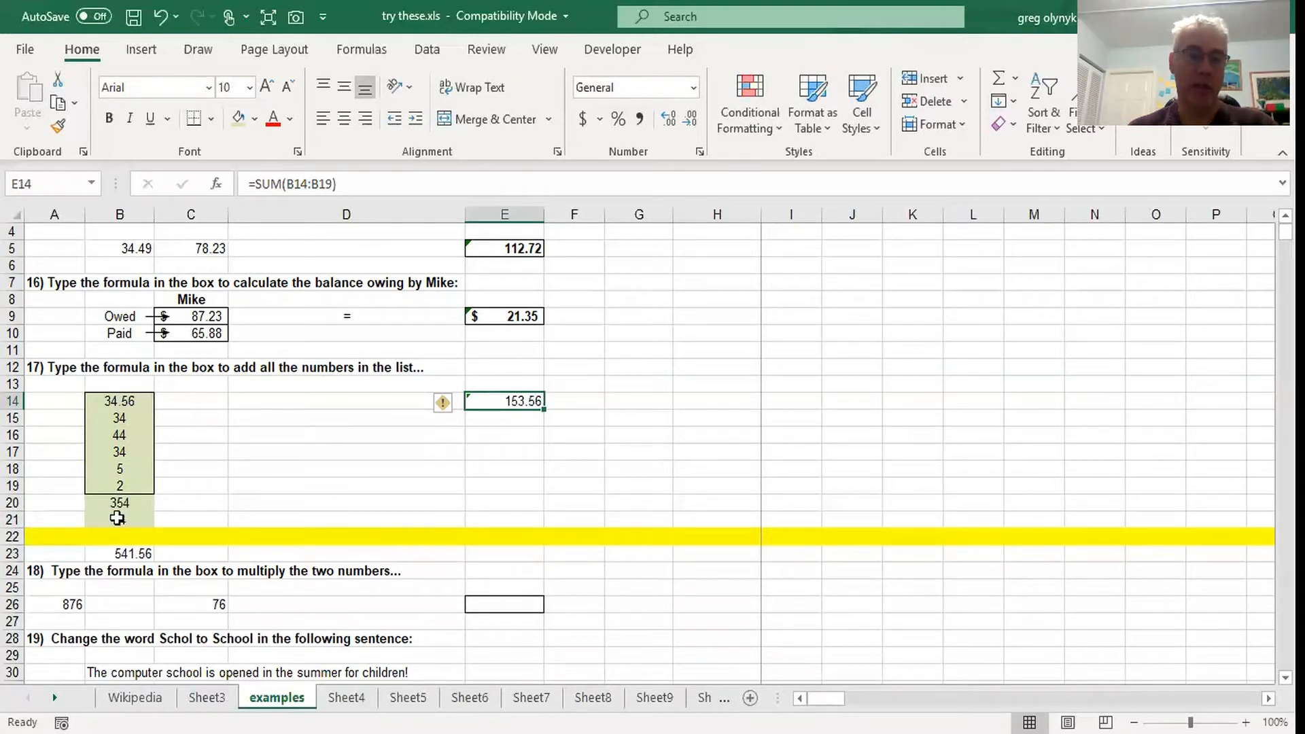
click(110, 405)
drag(117, 422, 120, 485)
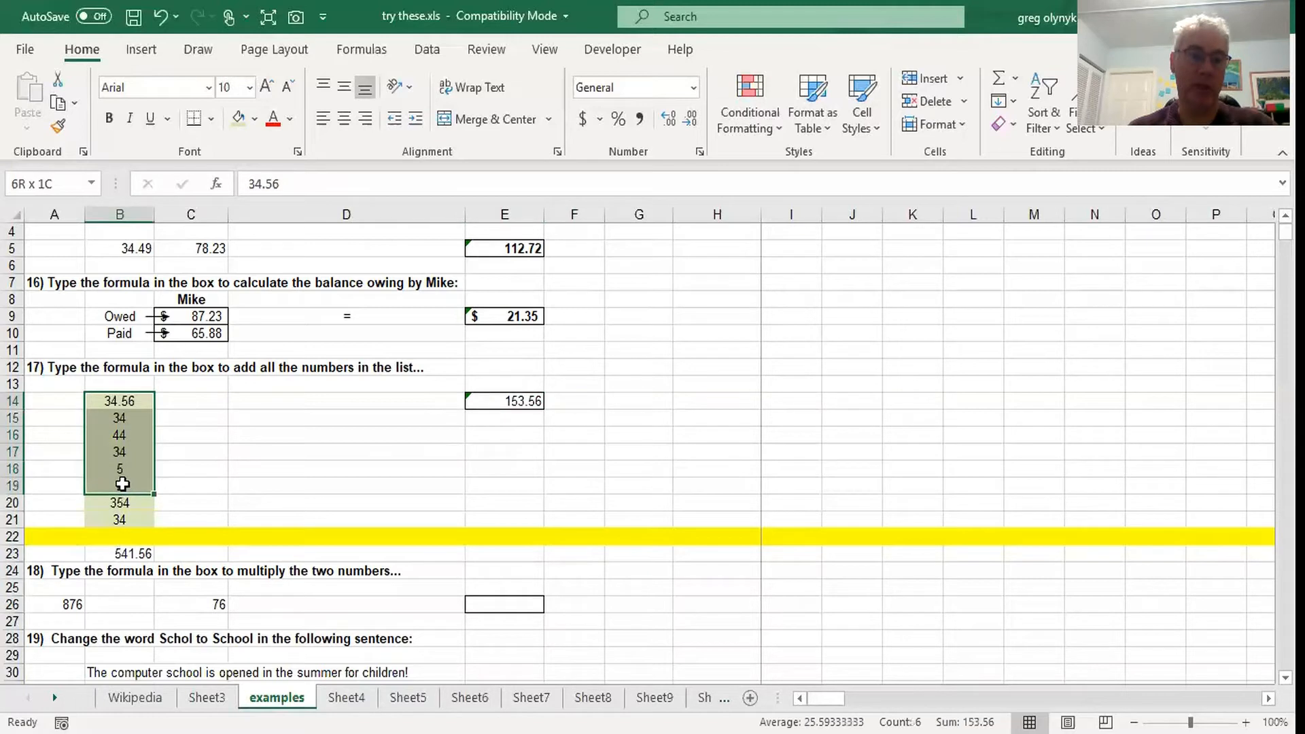
click(130, 553)
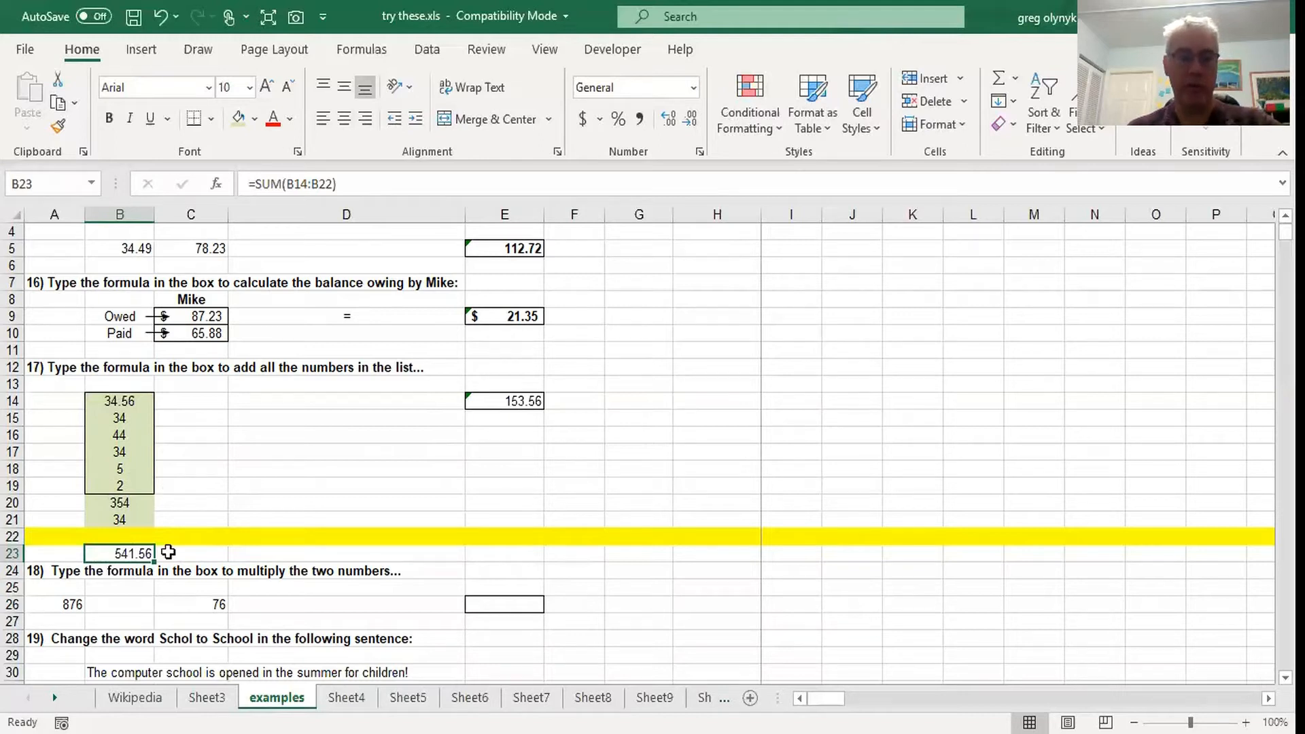
click(121, 450)
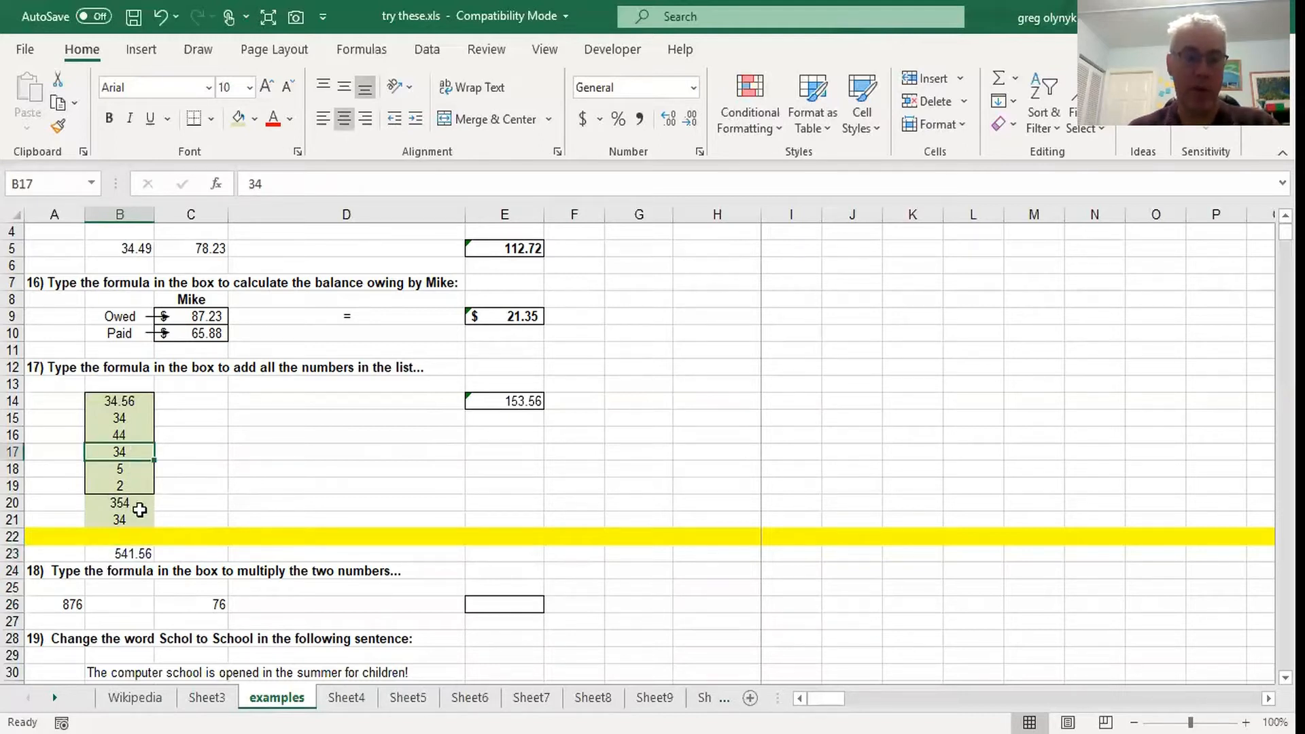
click(132, 554)
click(133, 418)
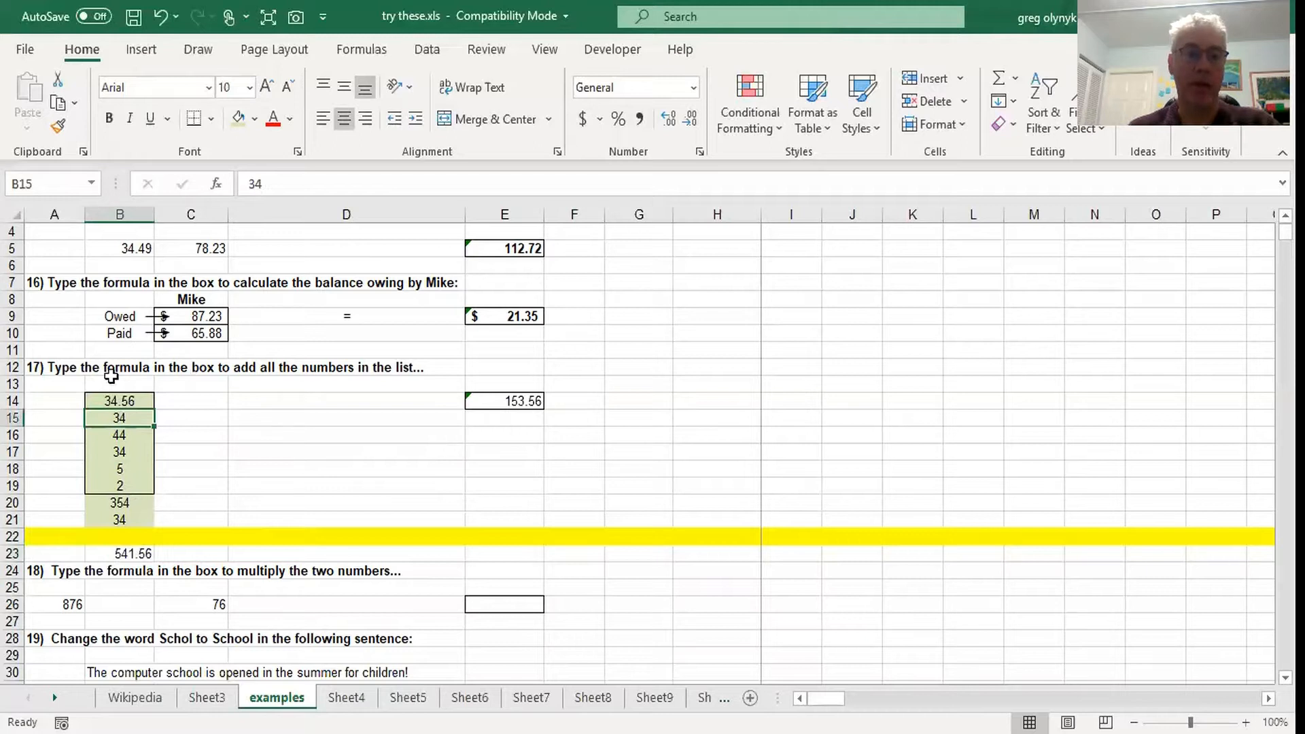
click(510, 402)
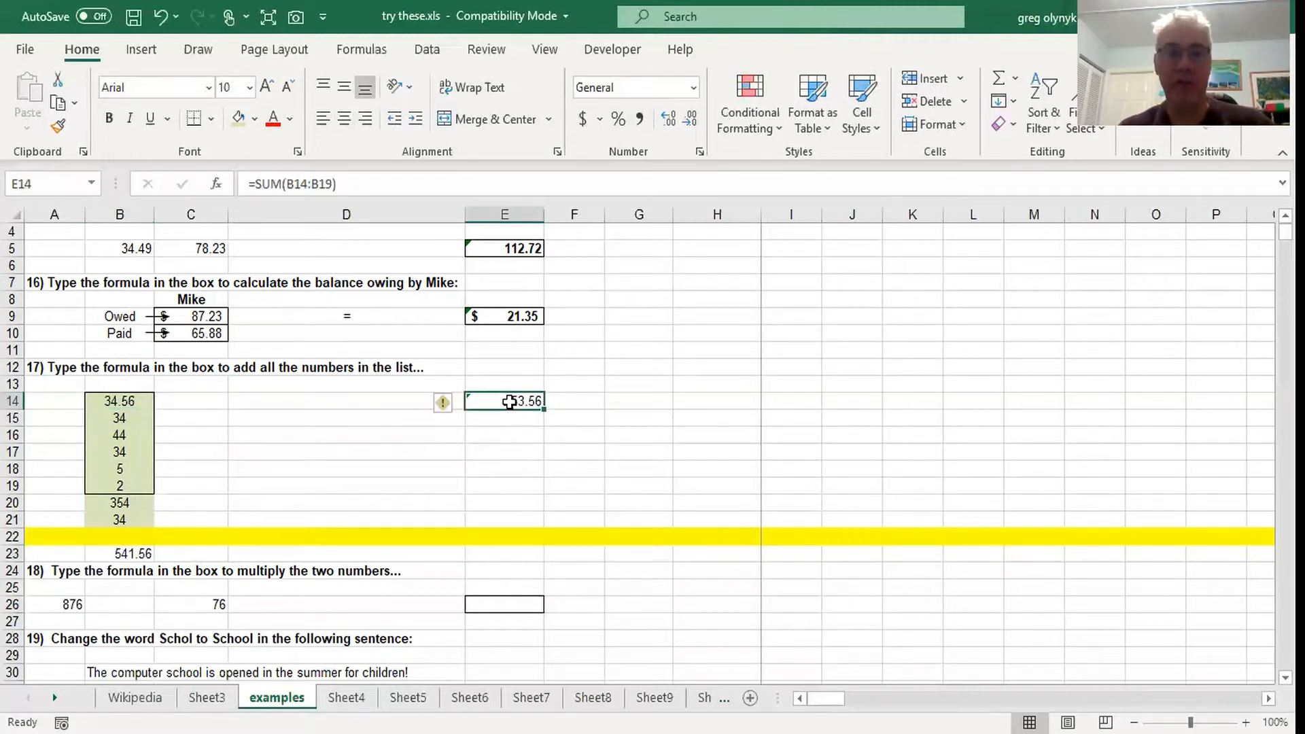
Step: Make the list total in B23 bold
click(133, 552)
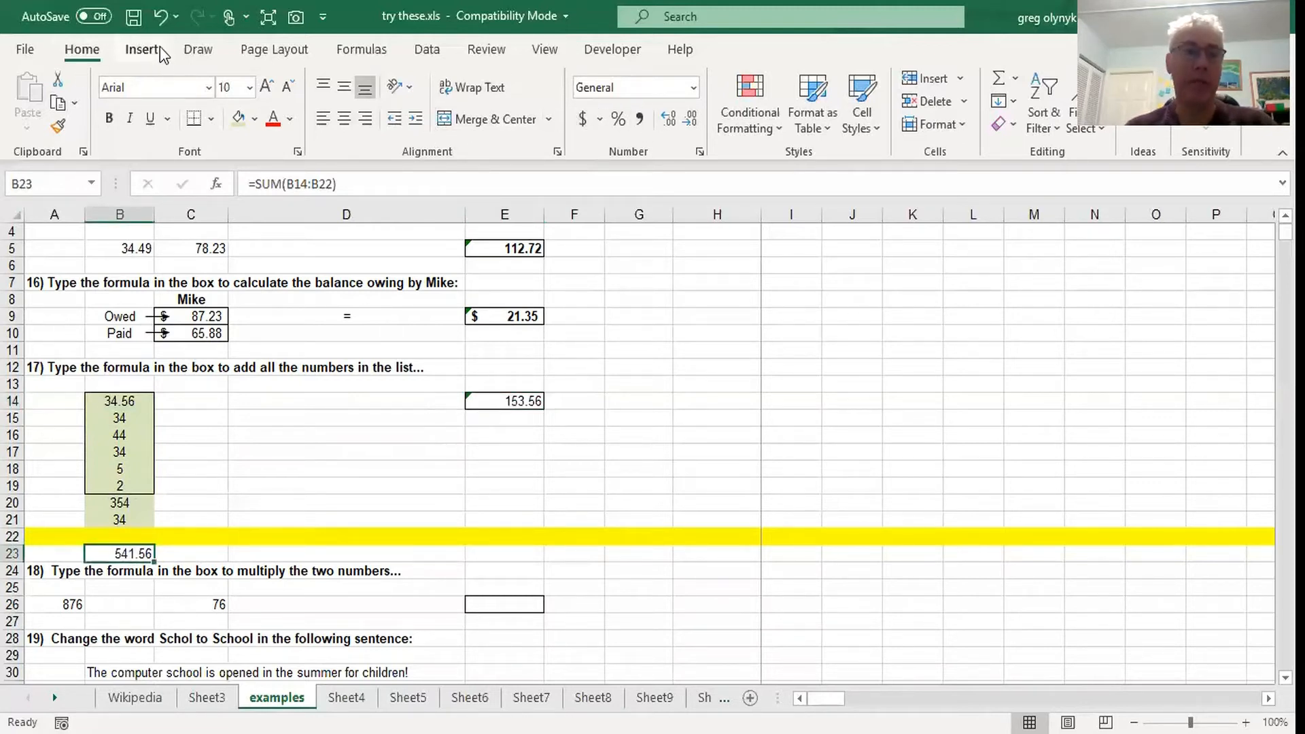
click(109, 119)
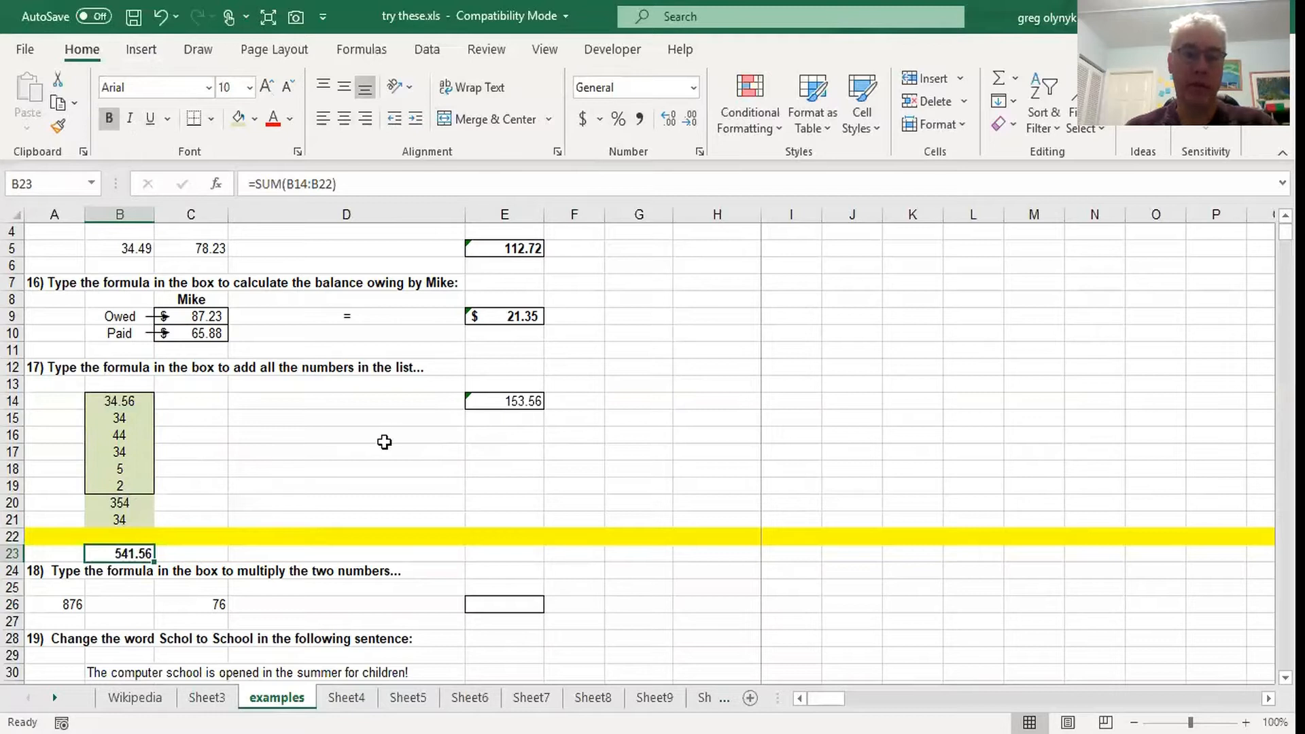
Step: Enter the function names SUM, MAX, MIN, AVG and COUNT down cells D16 to D20
click(349, 440)
text(SUM)
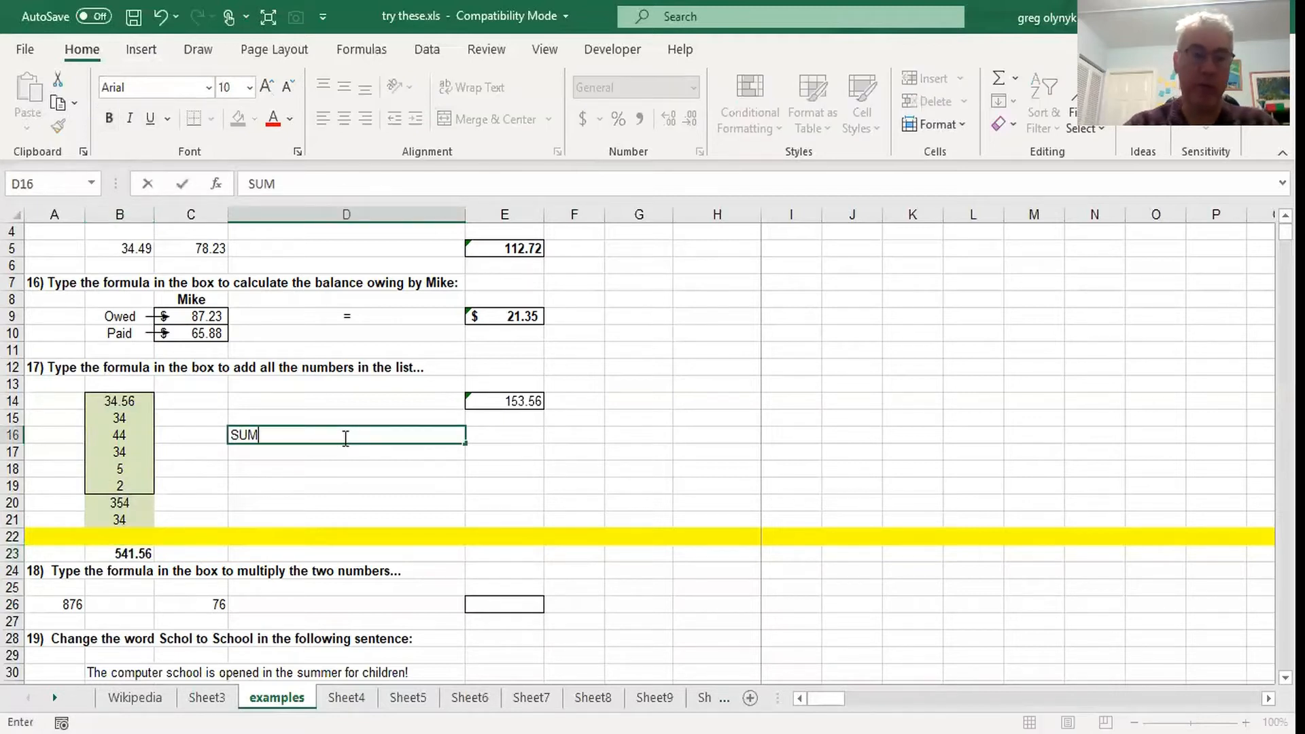
key(Return)
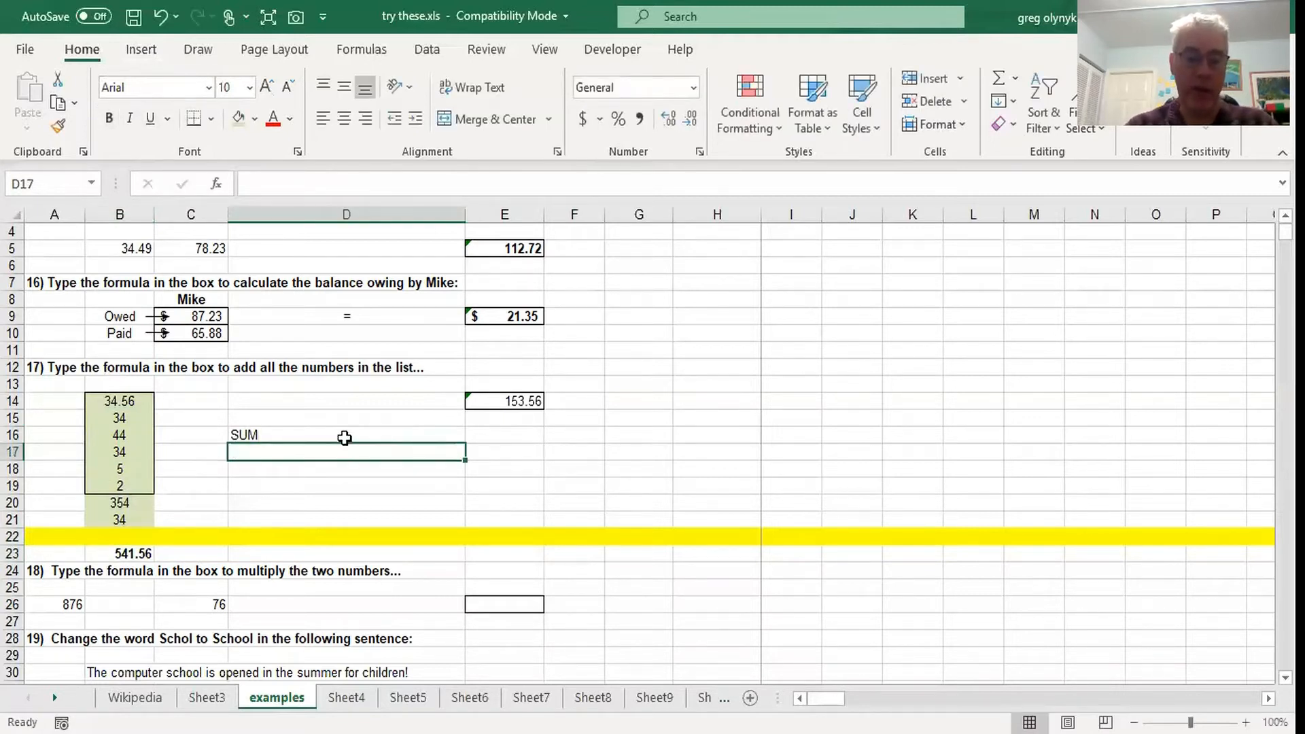
text(MAX)
key(Return)
text(MIN)
key(Return)
text(AVG)
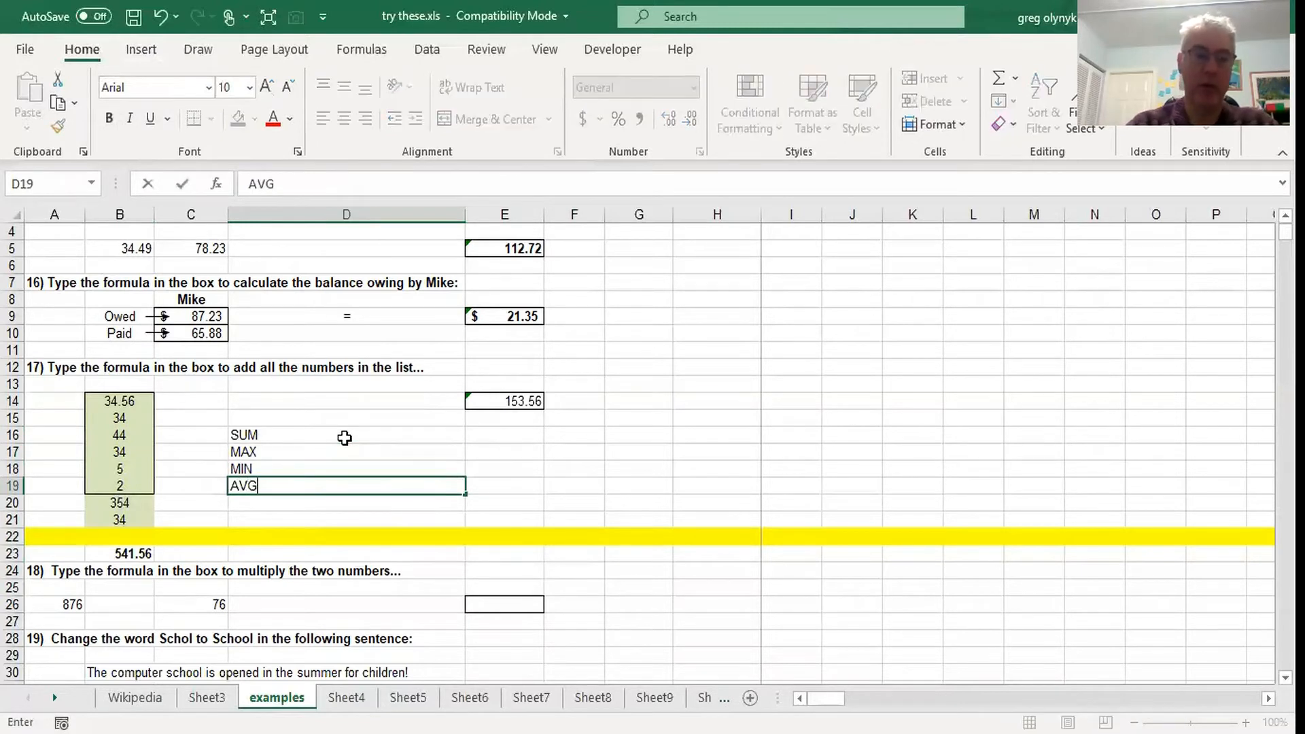
key(Return)
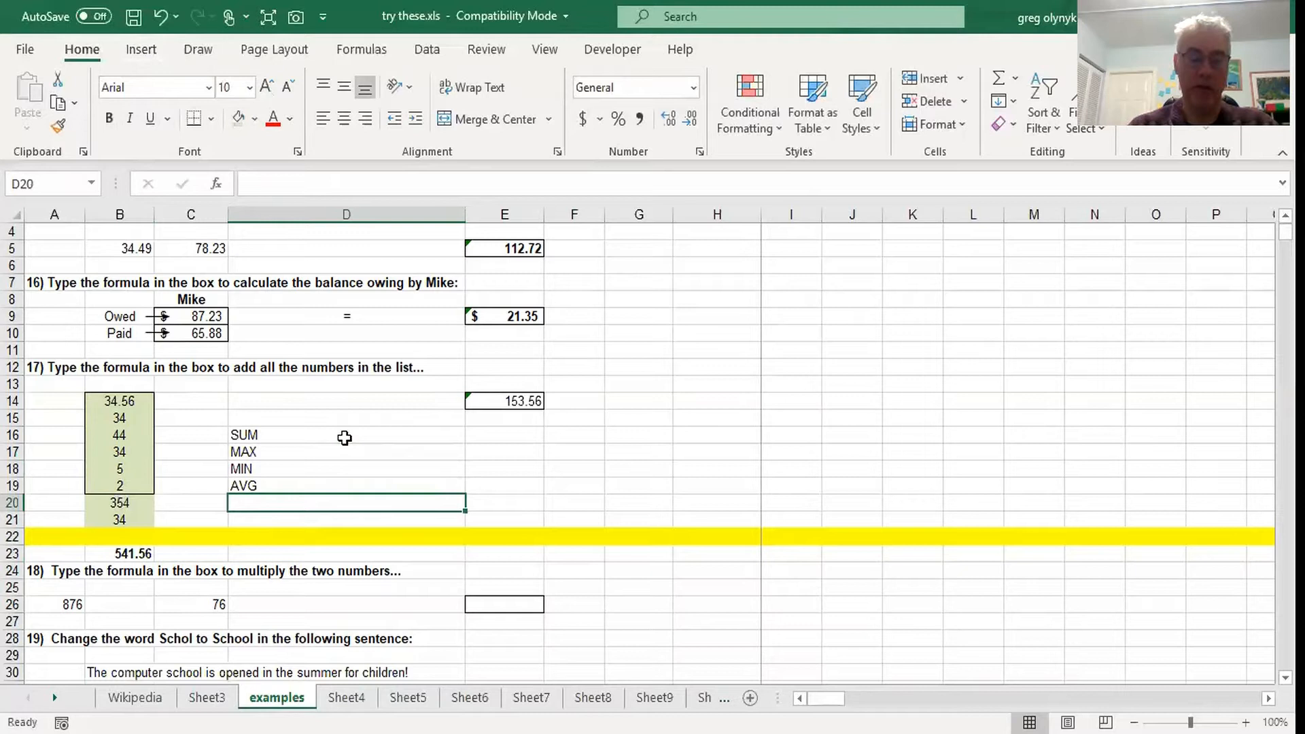
text(COUN)
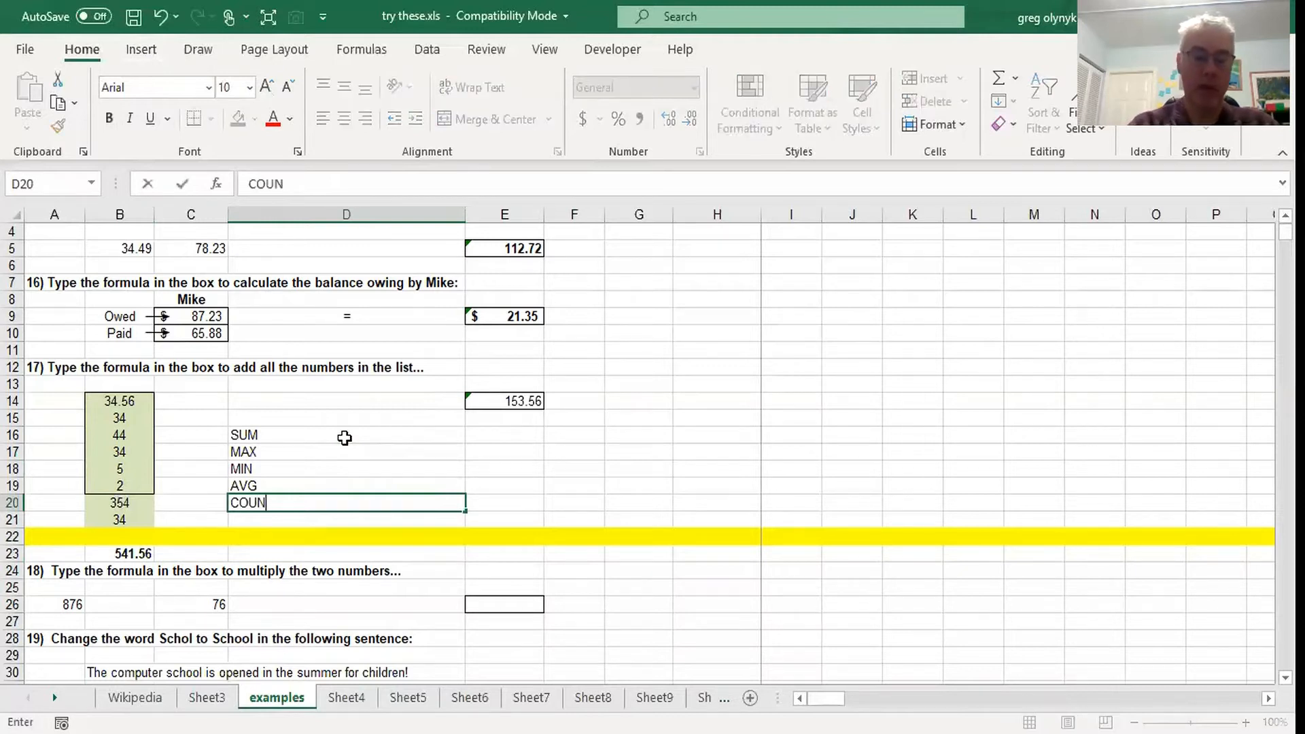
key(Return)
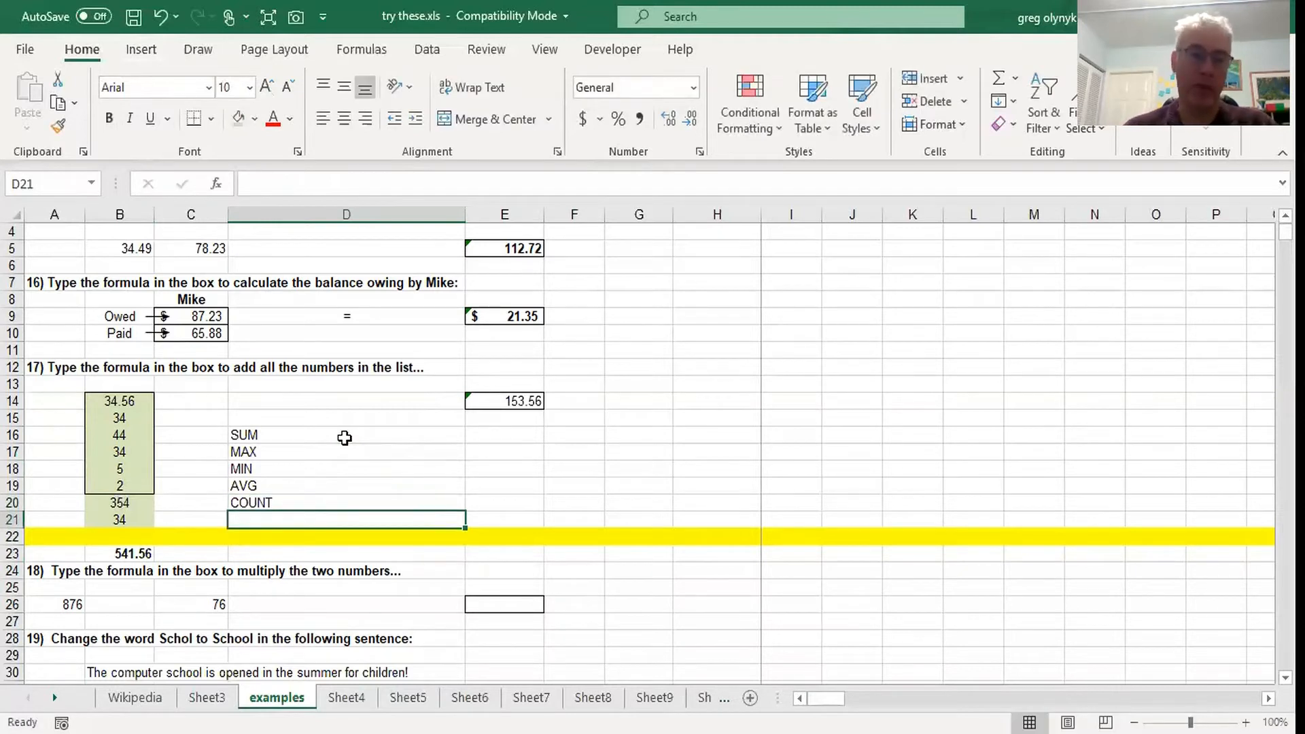
Step: Replace the SUM function in cell B23 with MAX, keeping the range B14:B22
click(302, 440)
click(132, 554)
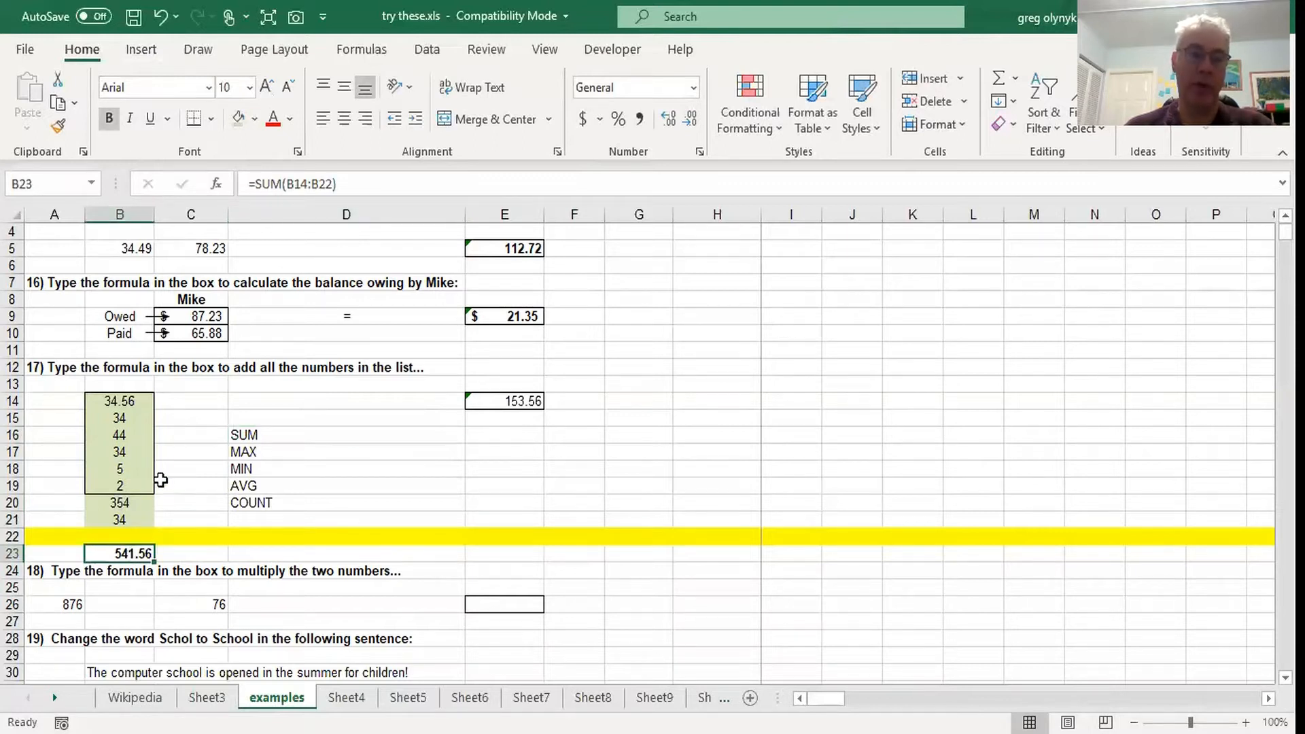
double_click(271, 182)
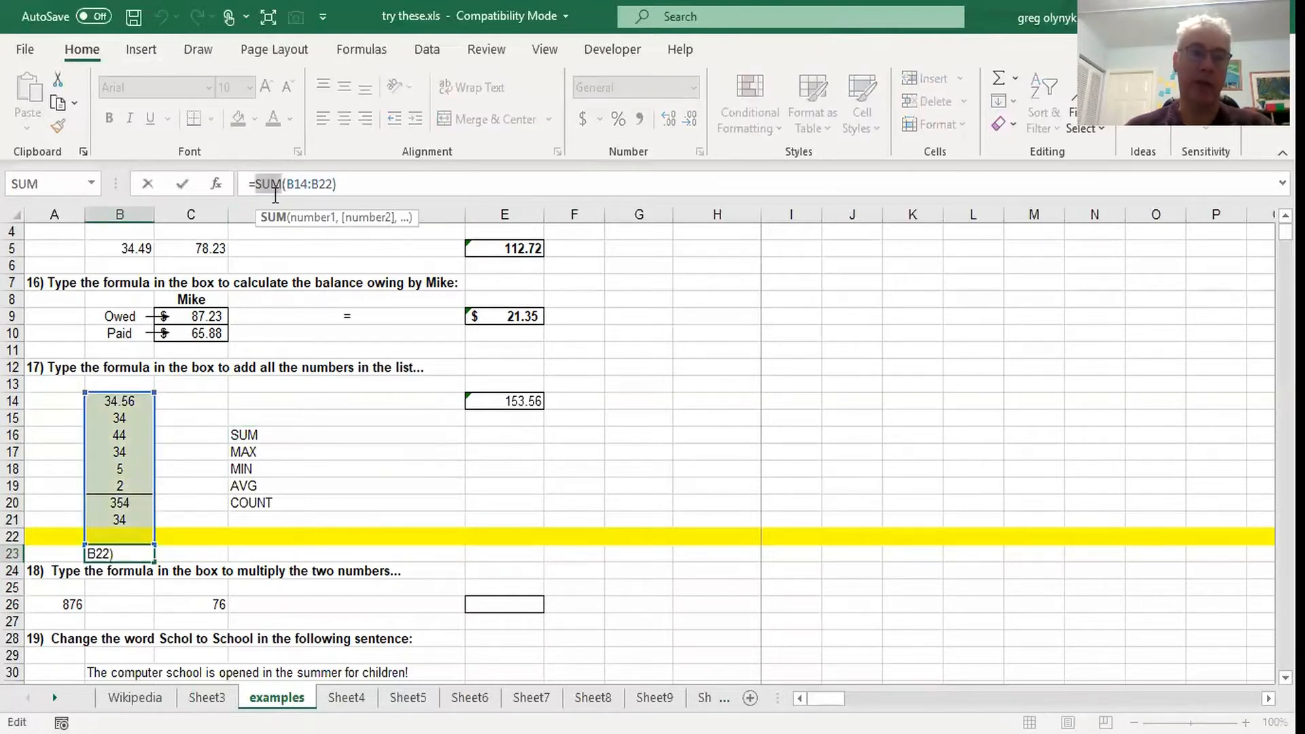
click(319, 186)
double_click(319, 185)
click(268, 184)
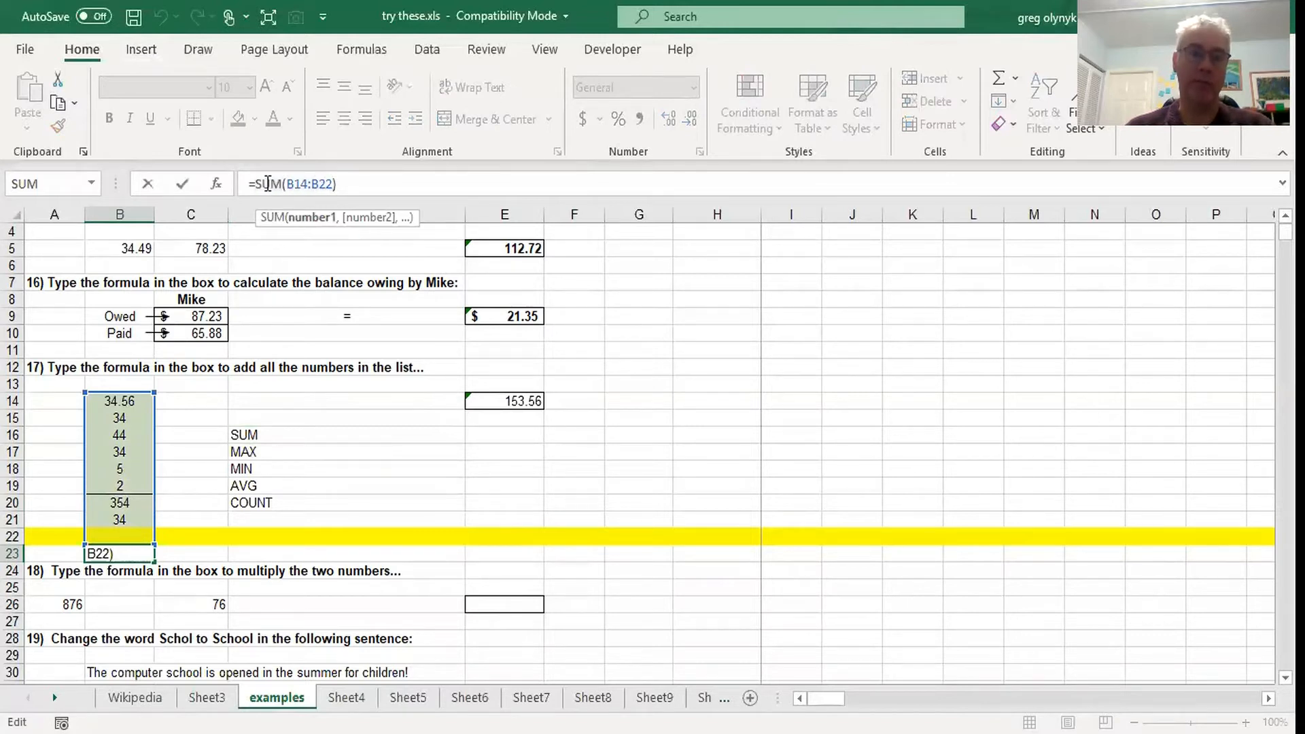
drag(336, 183, 280, 185)
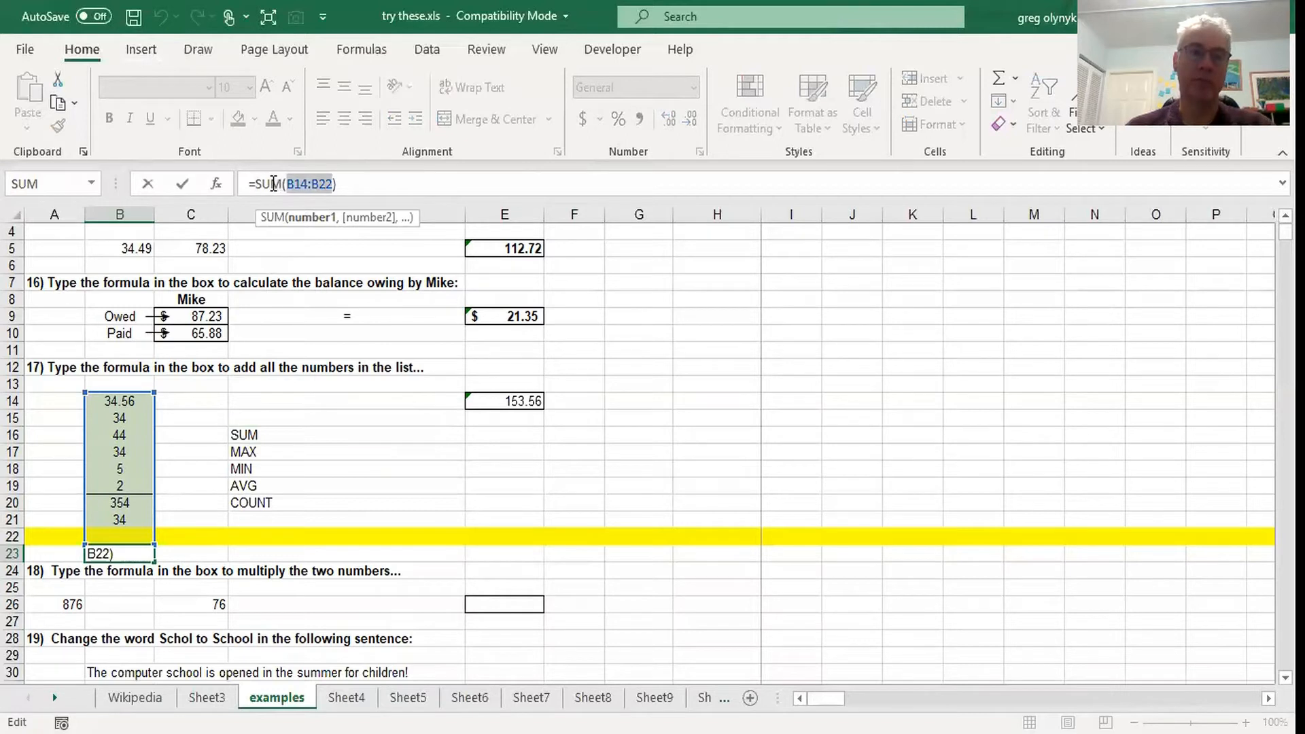
double_click(272, 183)
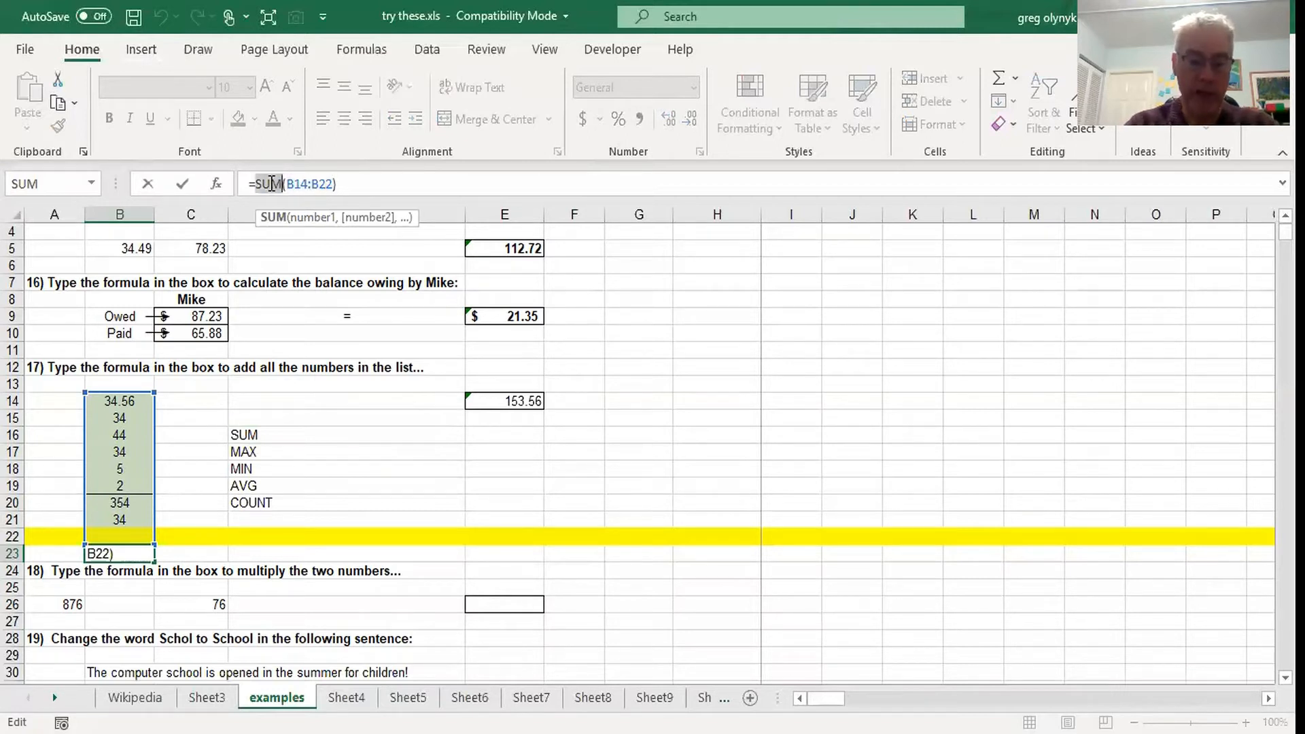
text(max)
key(Return)
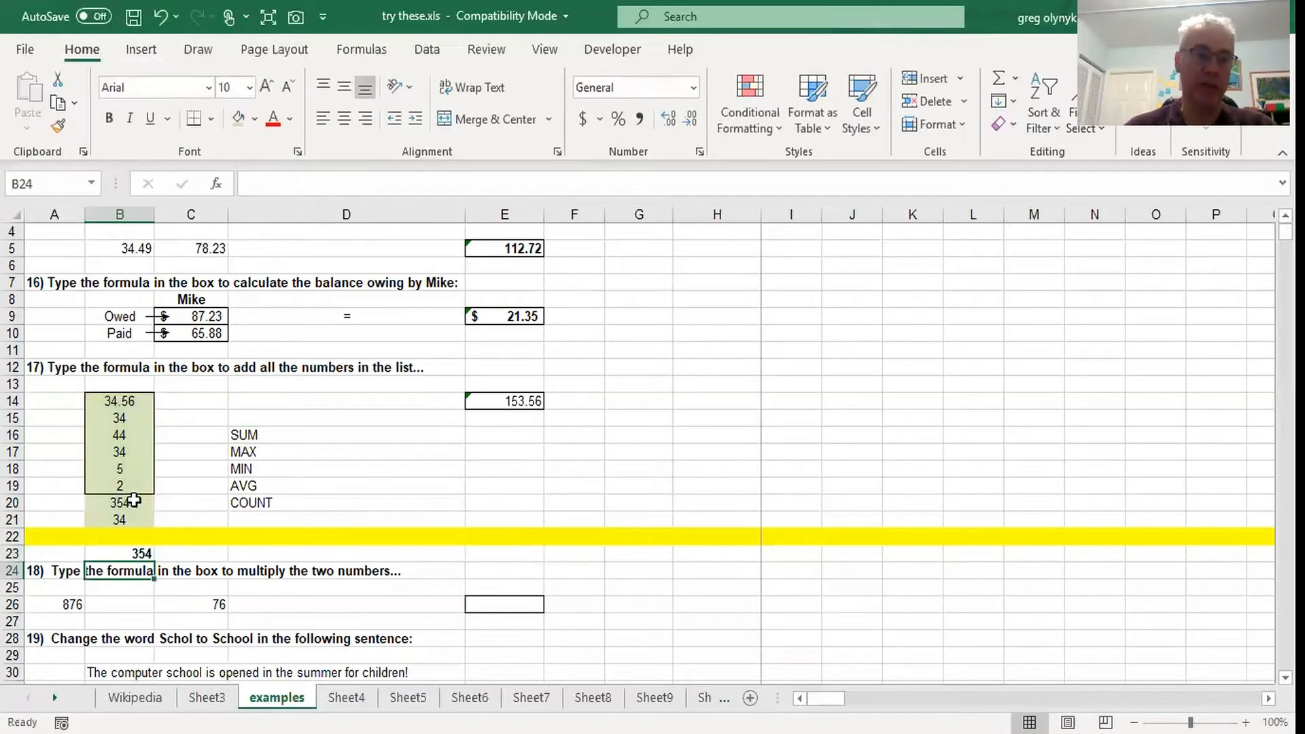
Step: Set cell B16 in the number list to 999 and check the MAX formula in B23
click(129, 435)
text(999)
key(Return)
click(133, 556)
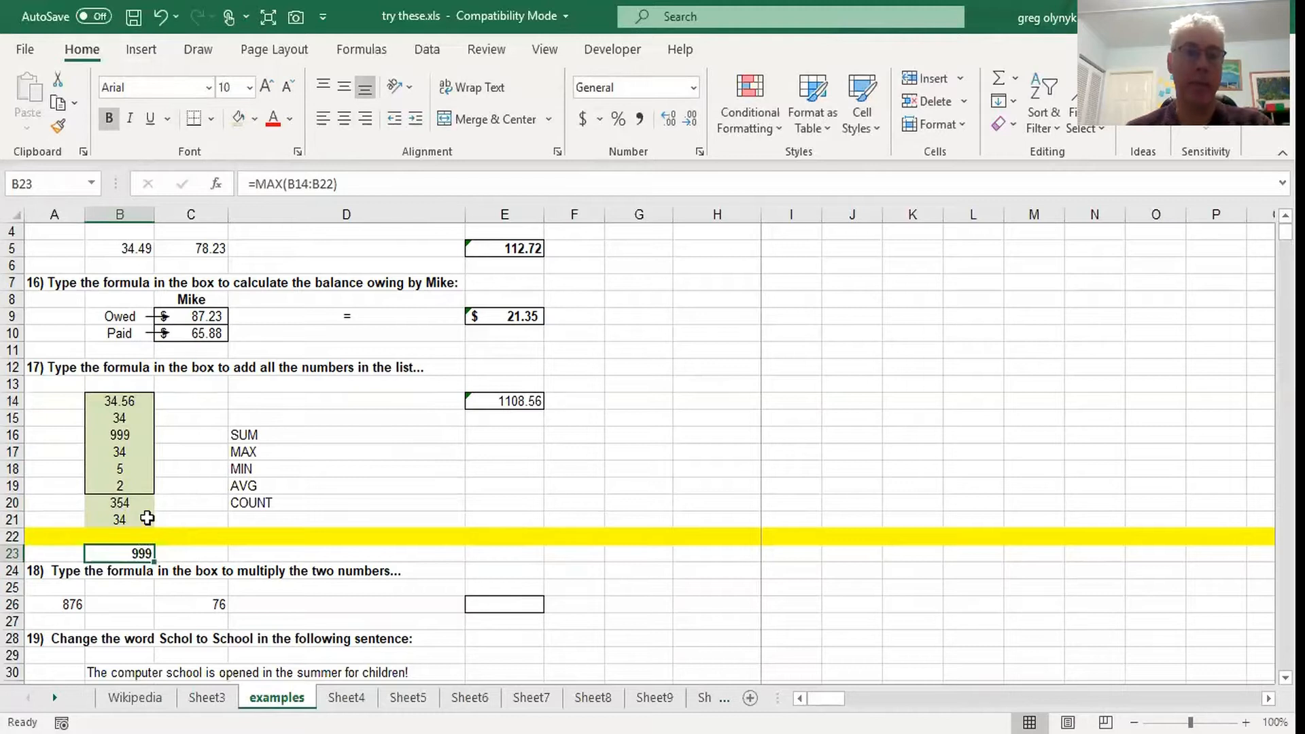
Step: Replace the MAX function in B23 with AVERAGE, keeping the range B14:B22, and review the corrected formula
double_click(273, 184)
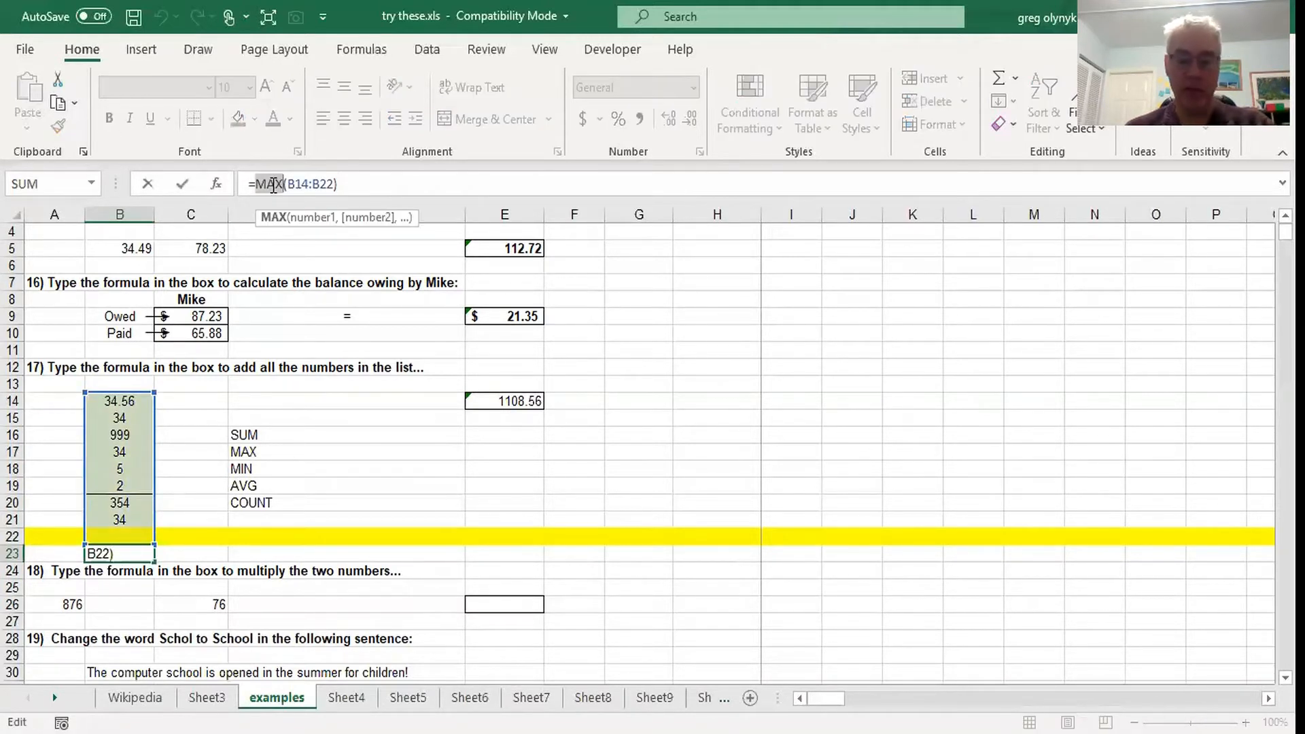
text(avg)
key(Return)
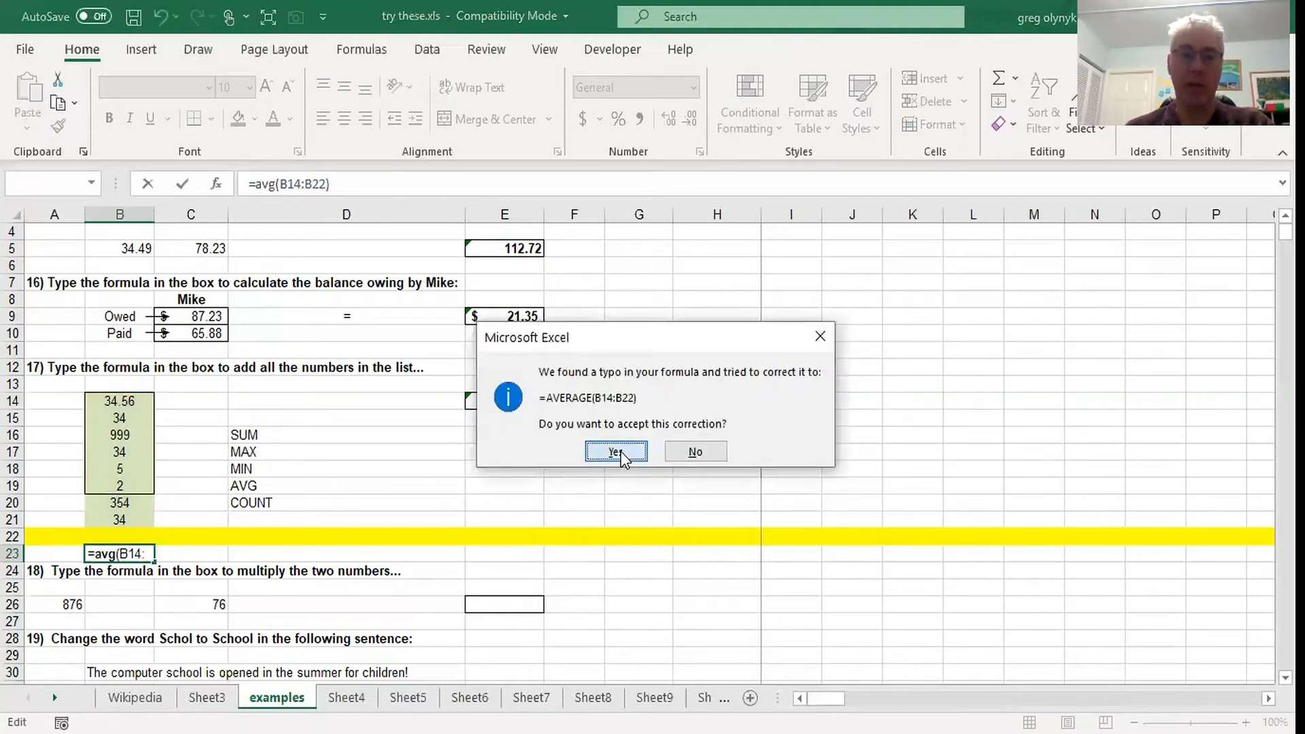
click(615, 451)
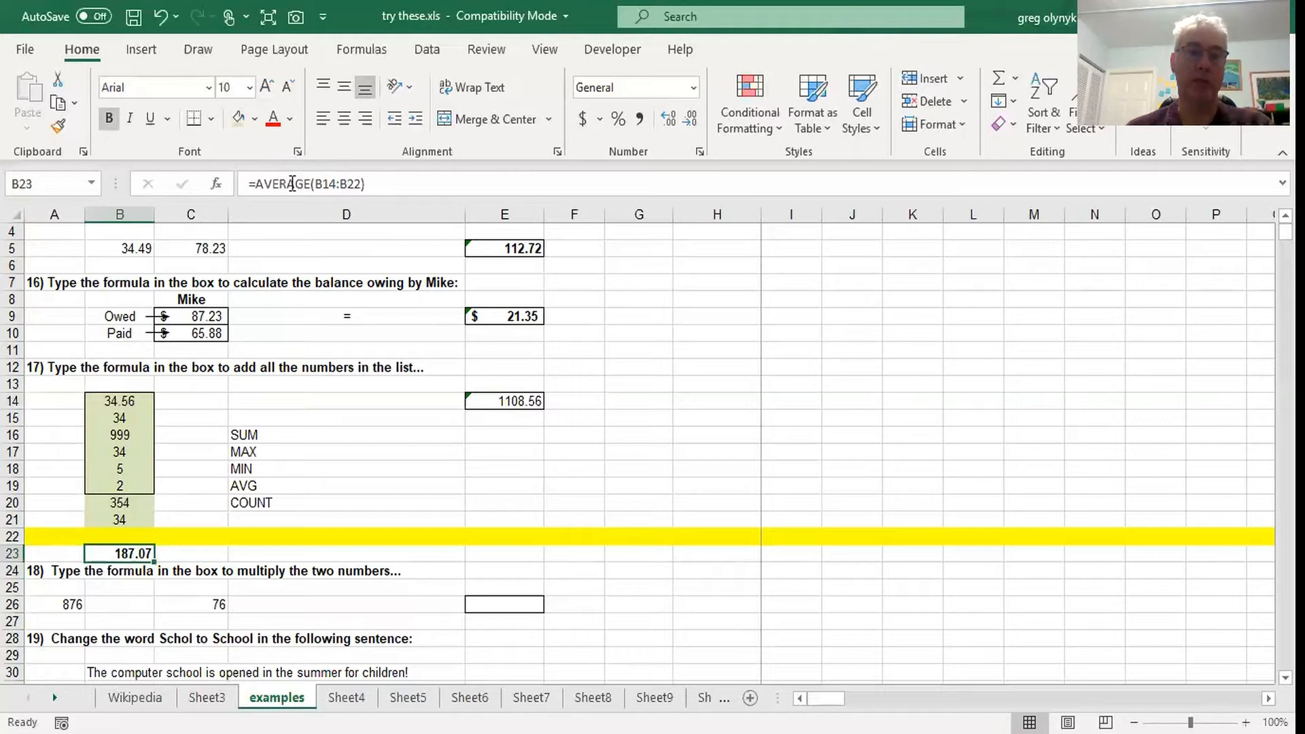
click(293, 184)
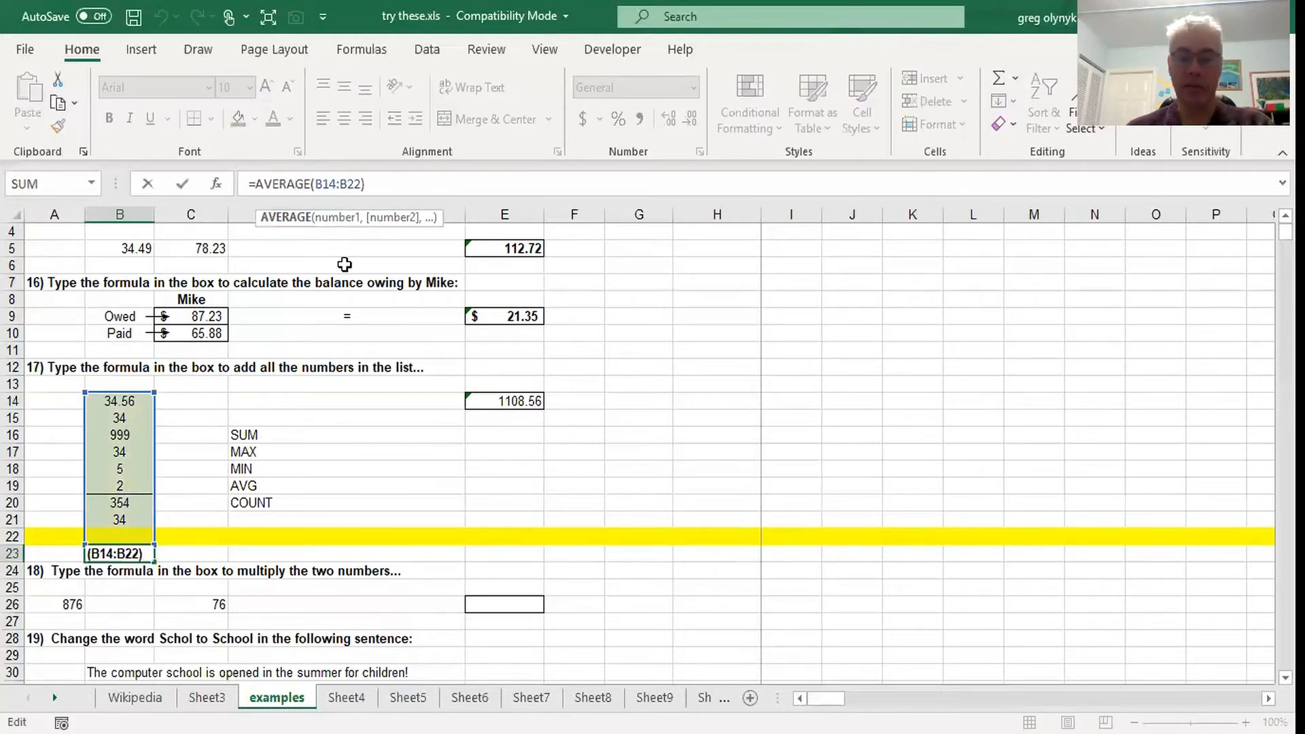
key(Return)
click(119, 554)
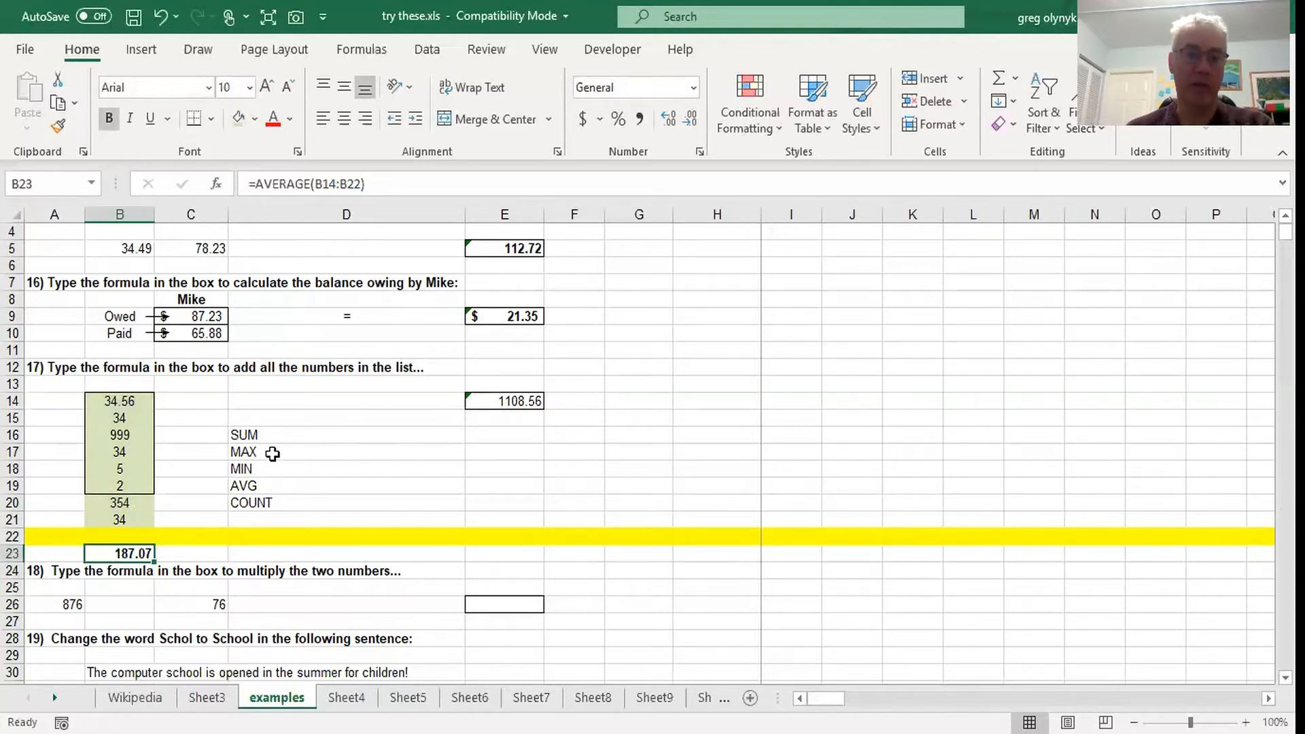
Step: Replace the AVERAGE function in B23 with COUNT over B14:B22 and review the function names in D16:D20
double_click(282, 187)
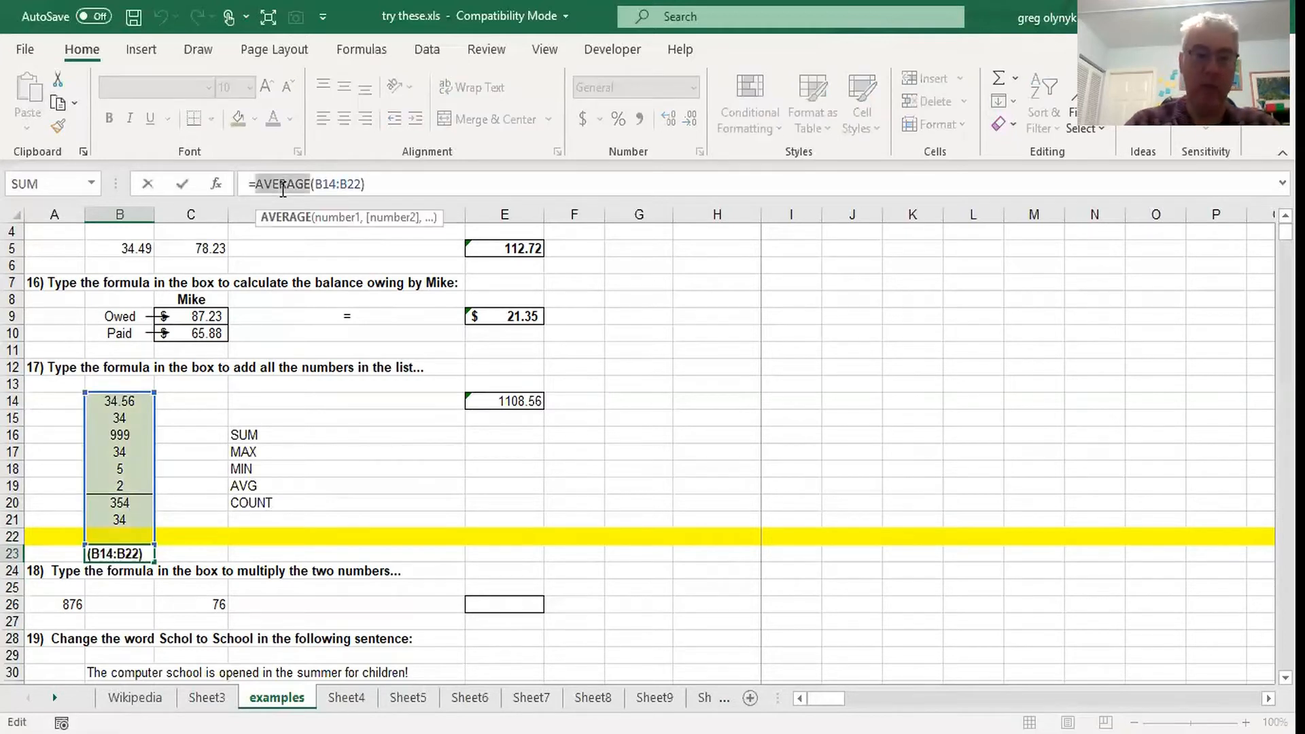
text(COUNT)
key(Return)
click(133, 552)
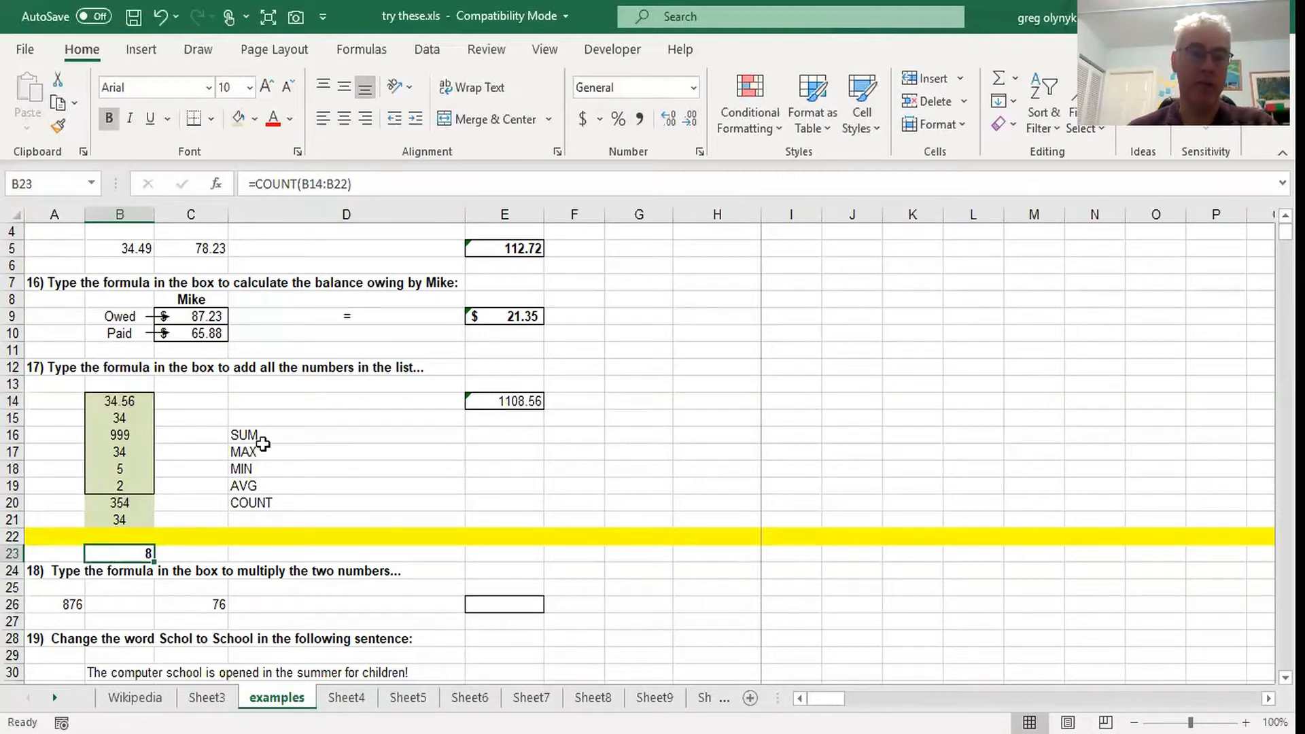
drag(274, 432, 271, 507)
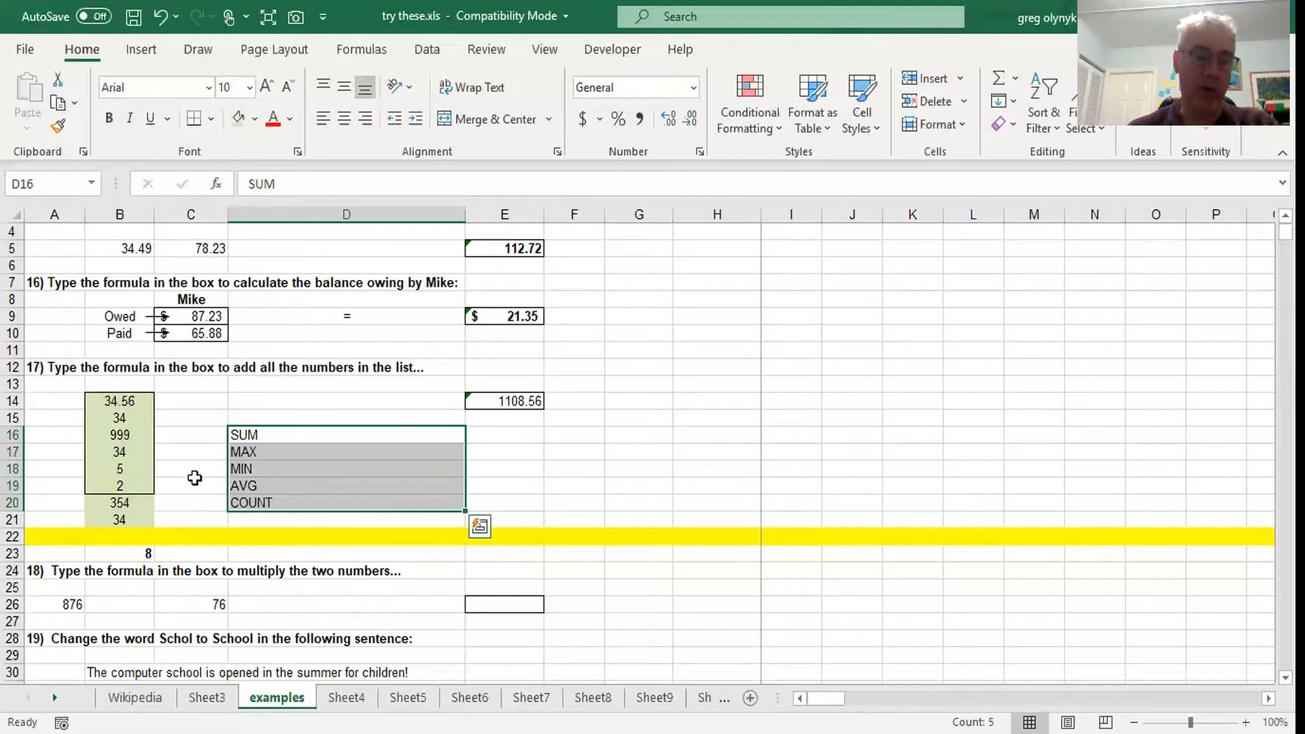
click(304, 433)
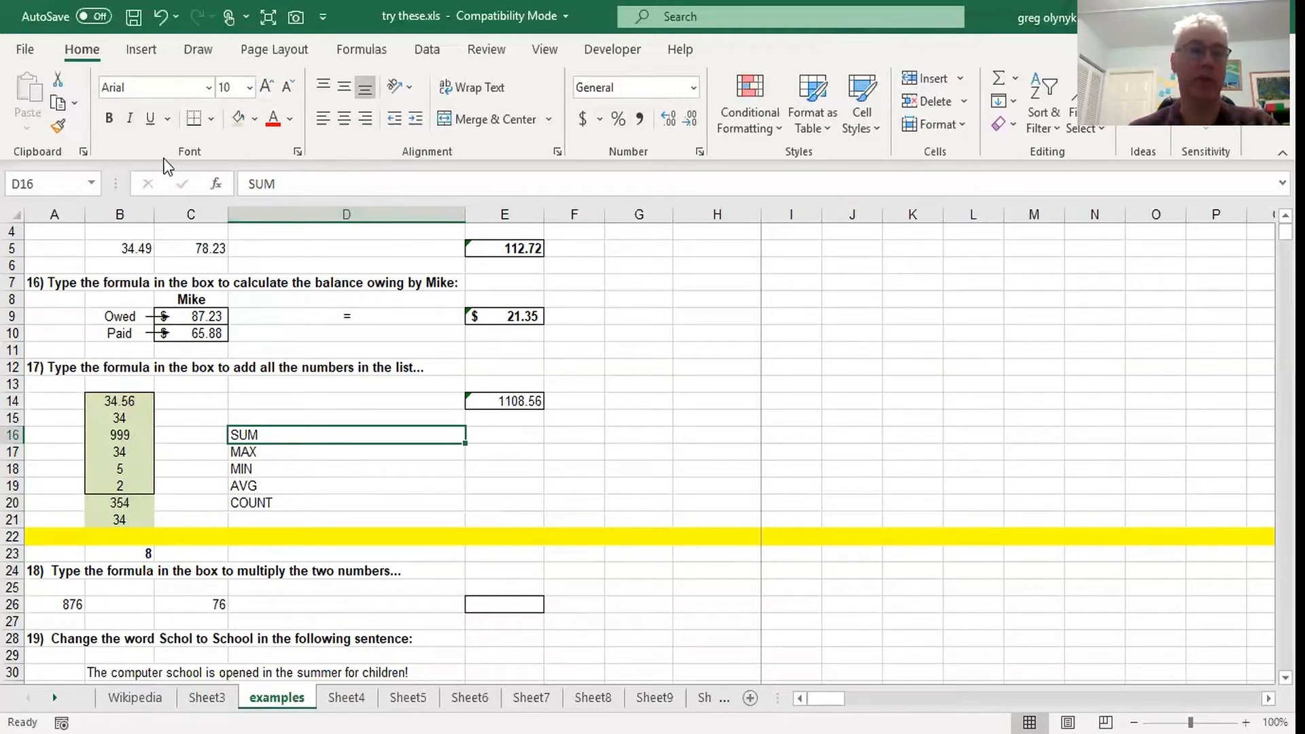
Step: Replace the SUM function in E14 with COUNT, keeping the range B14:B19
click(518, 400)
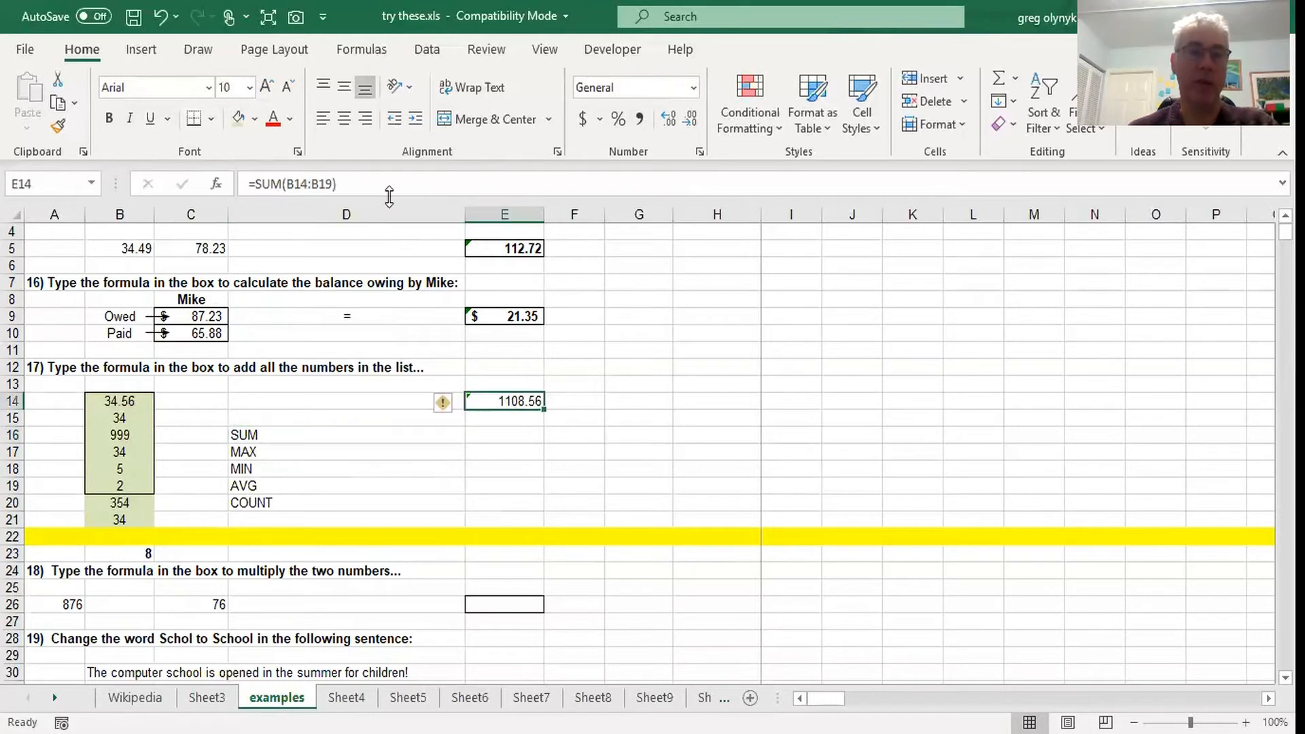
double_click(269, 183)
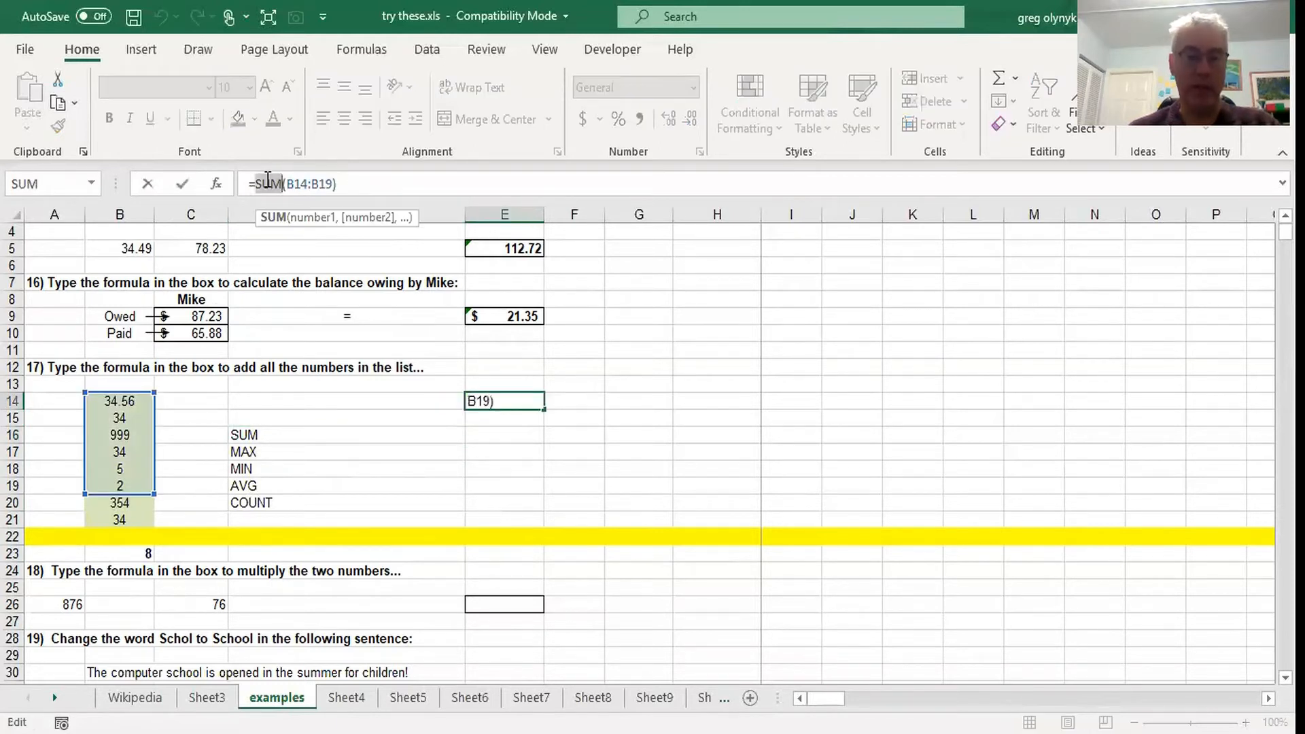
text(c)
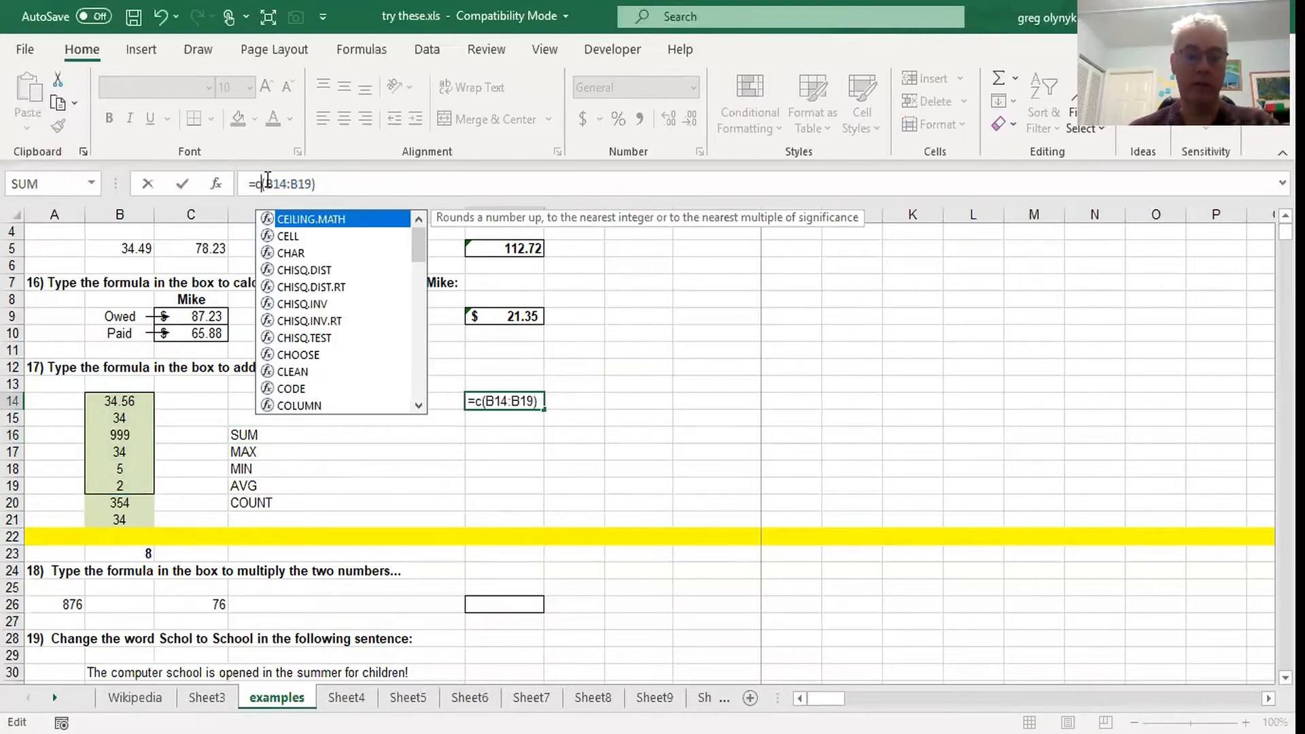
text(o)
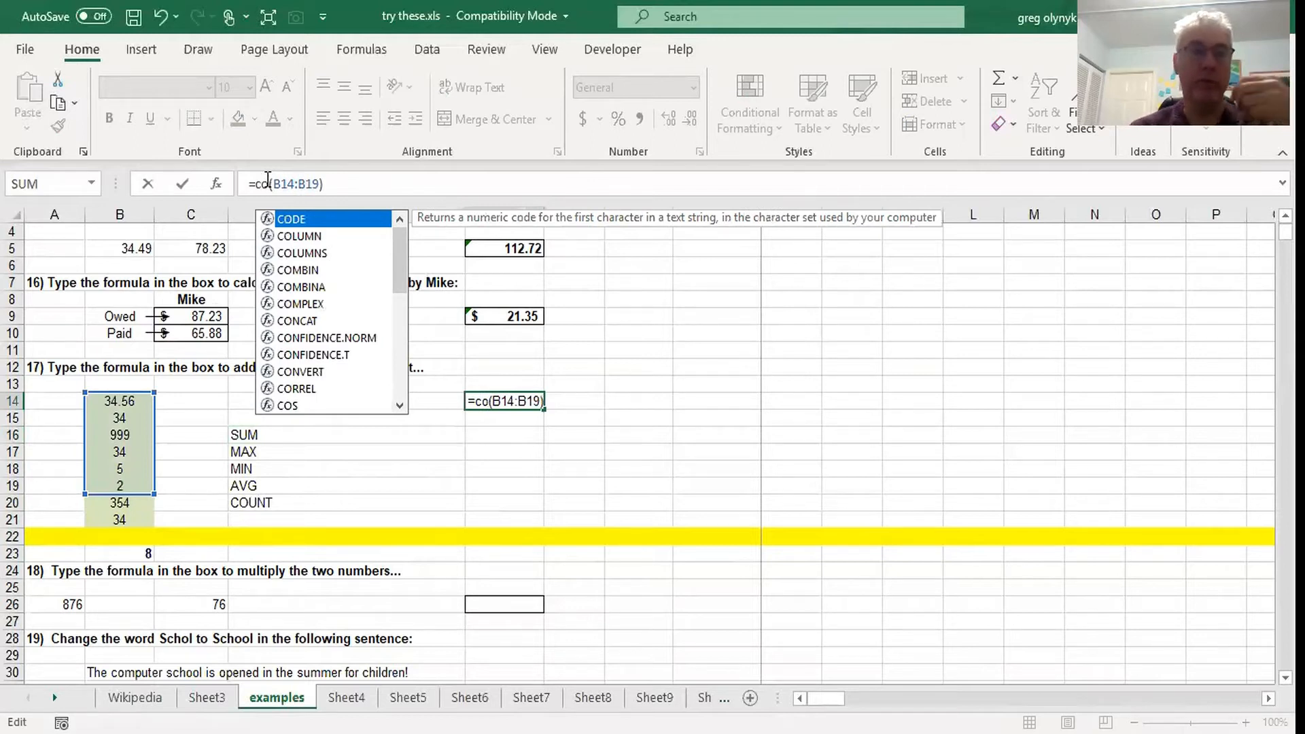
text(u)
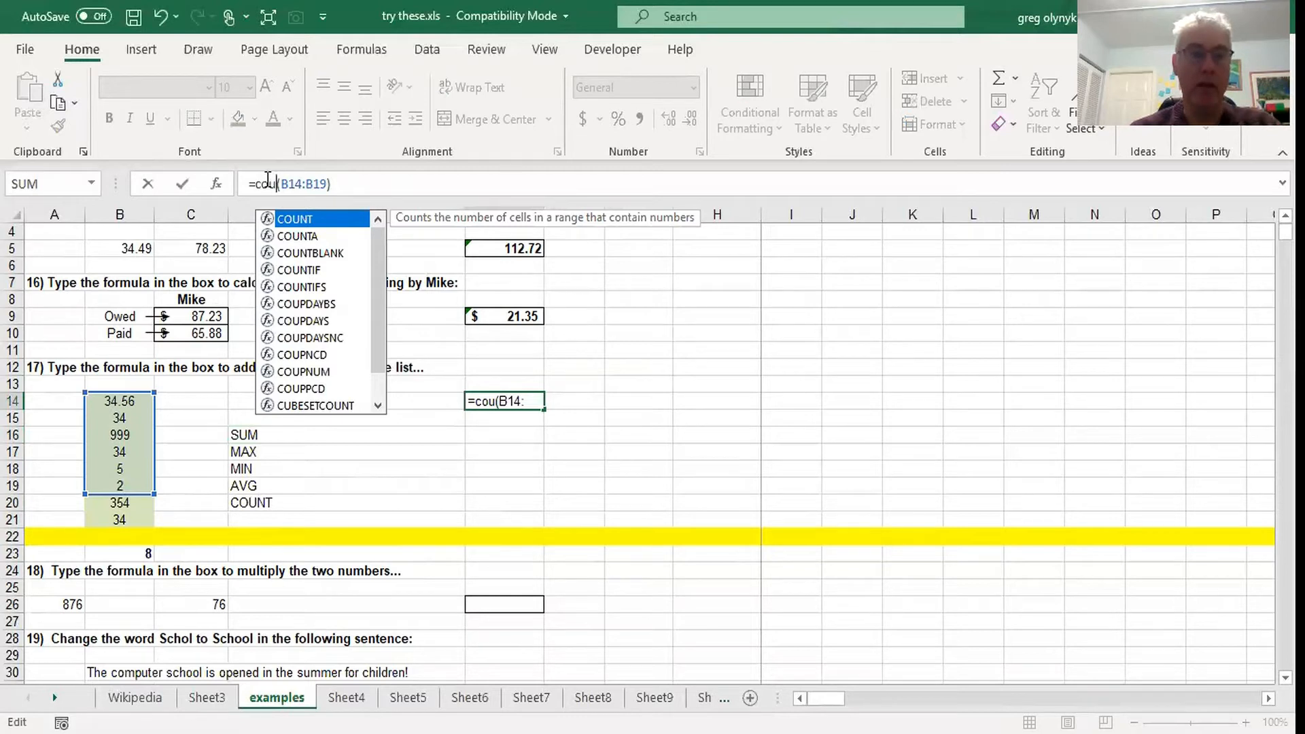
text(n)
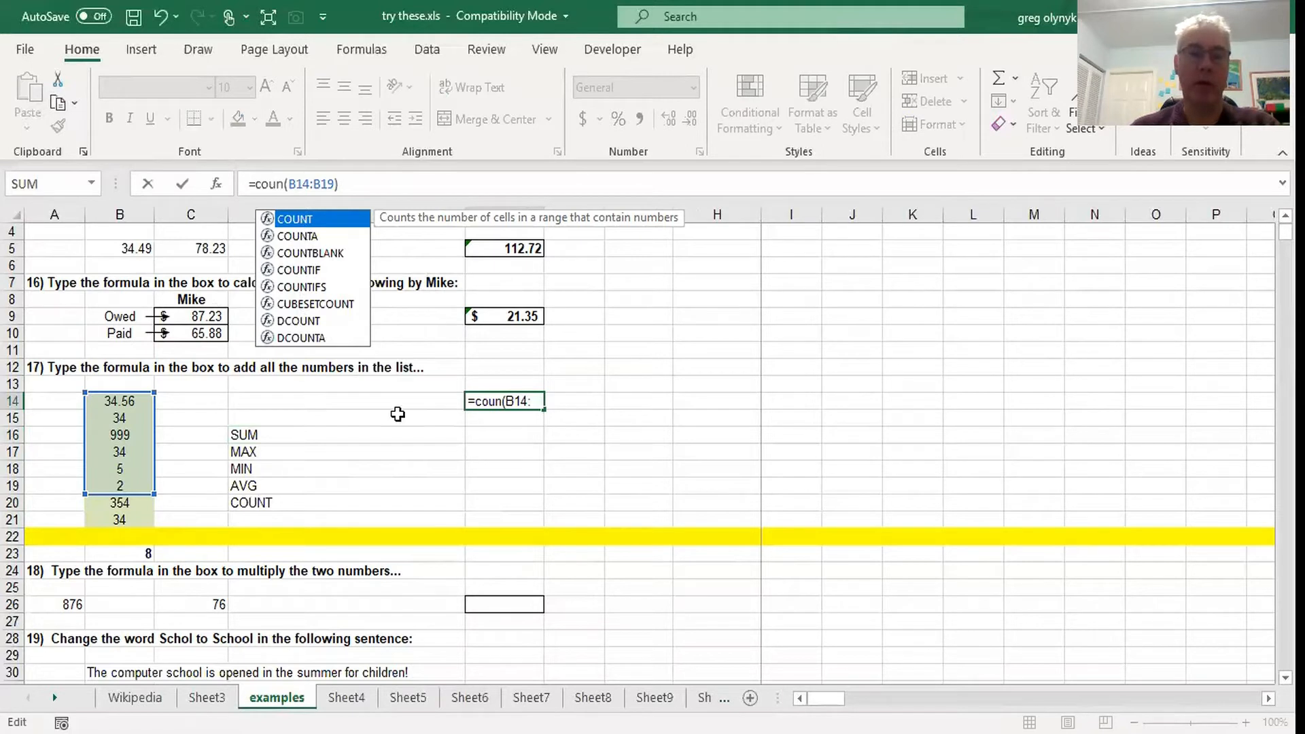
key(Tab)
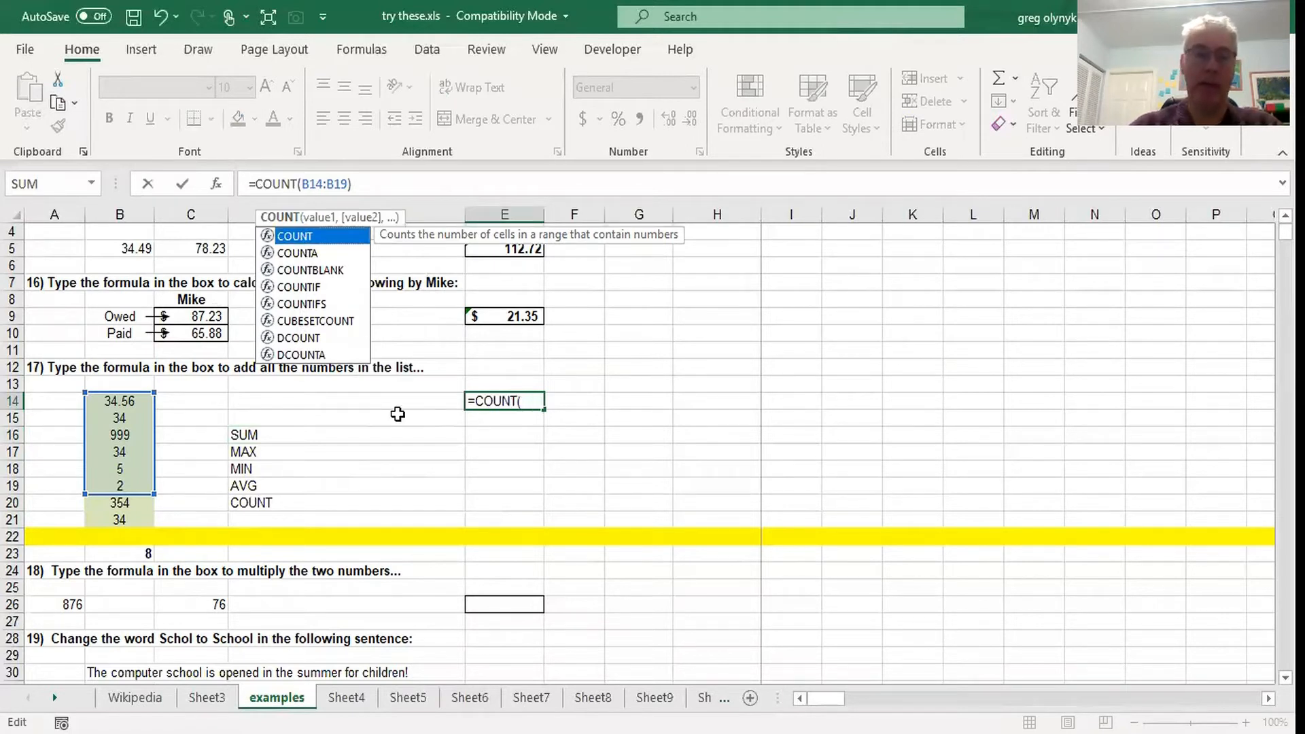
key(Return)
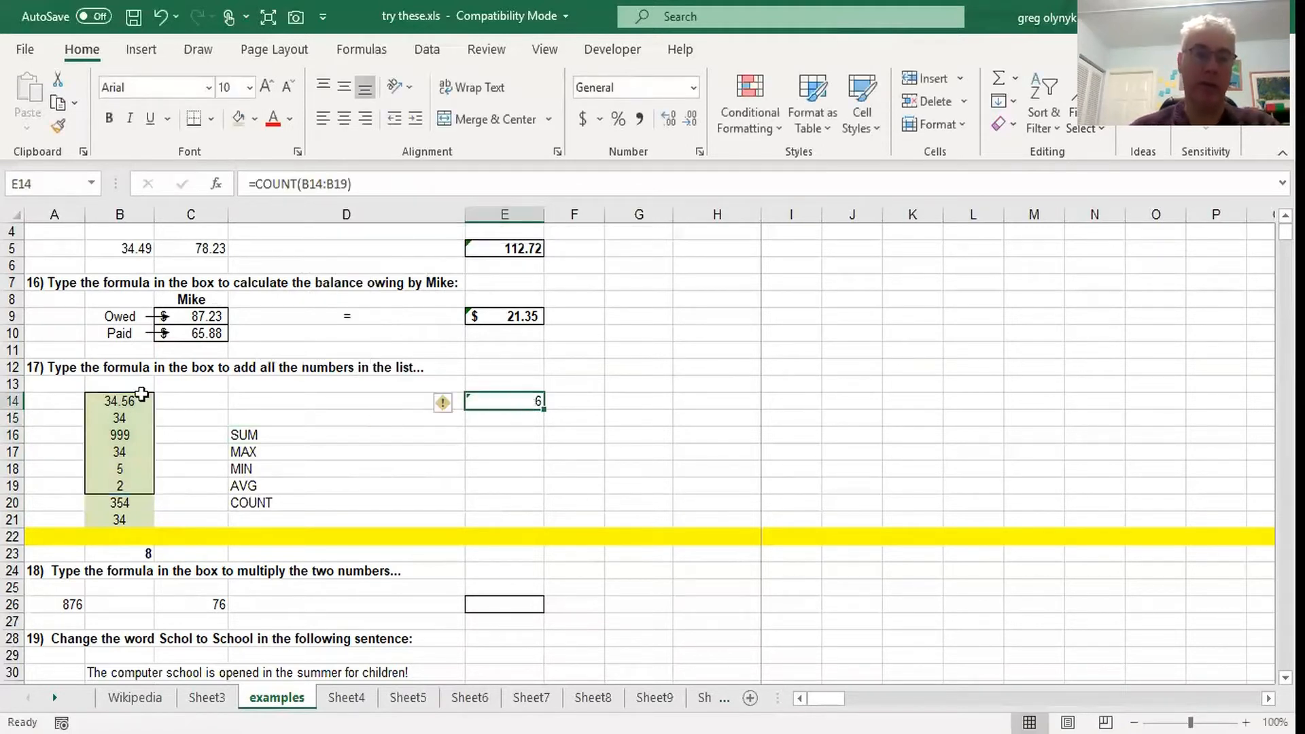
Step: Compare the COUNT formulas in B23 and E14
click(136, 554)
click(503, 400)
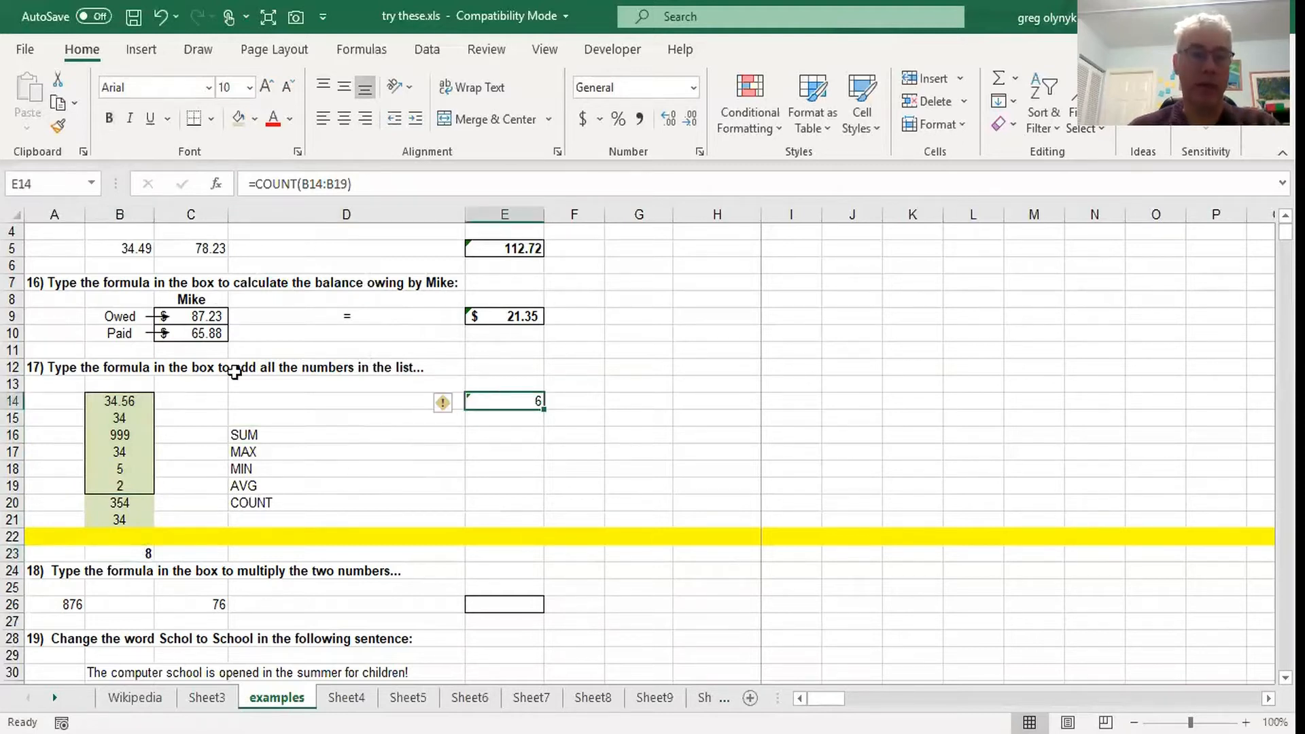
click(302, 399)
click(328, 441)
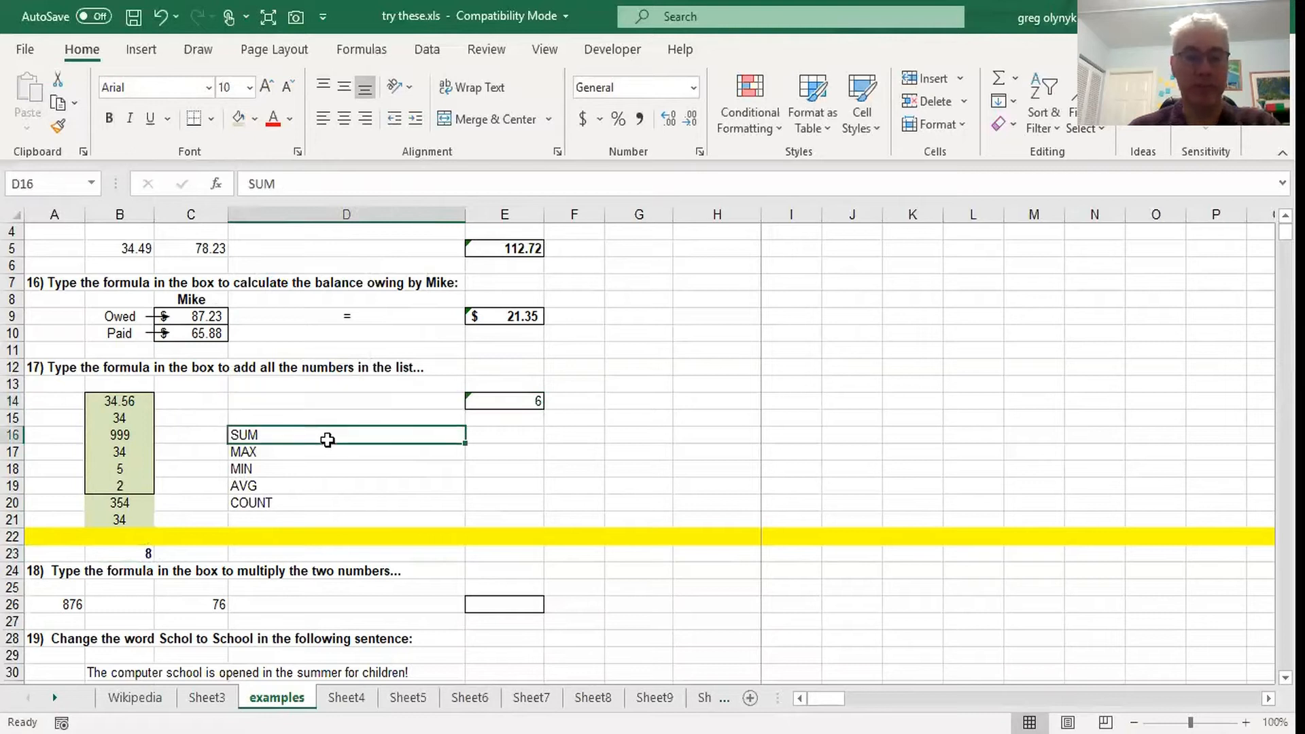
Step: Answer exercise 18 by entering the formula =A26*C26 in cell E26 to multiply the two numbers
scroll(393, 460, down, 1)
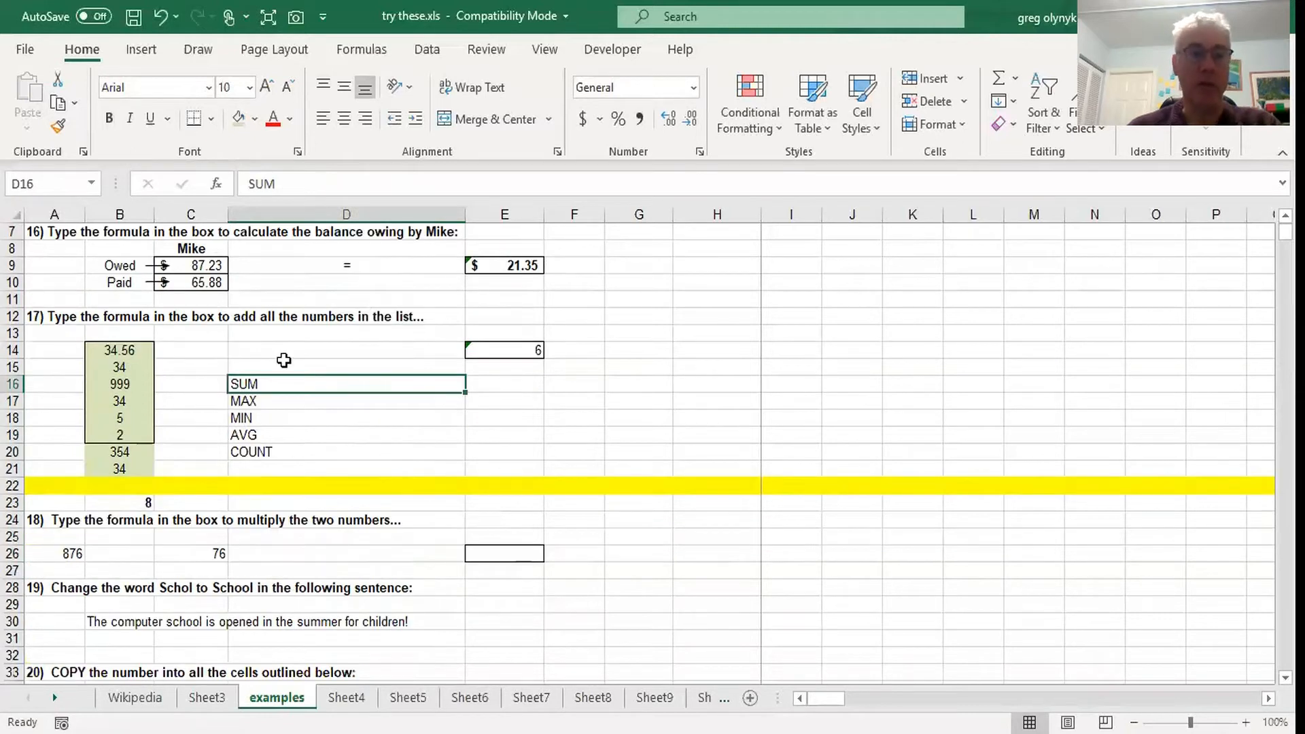
click(304, 351)
scroll(279, 357, down, 2)
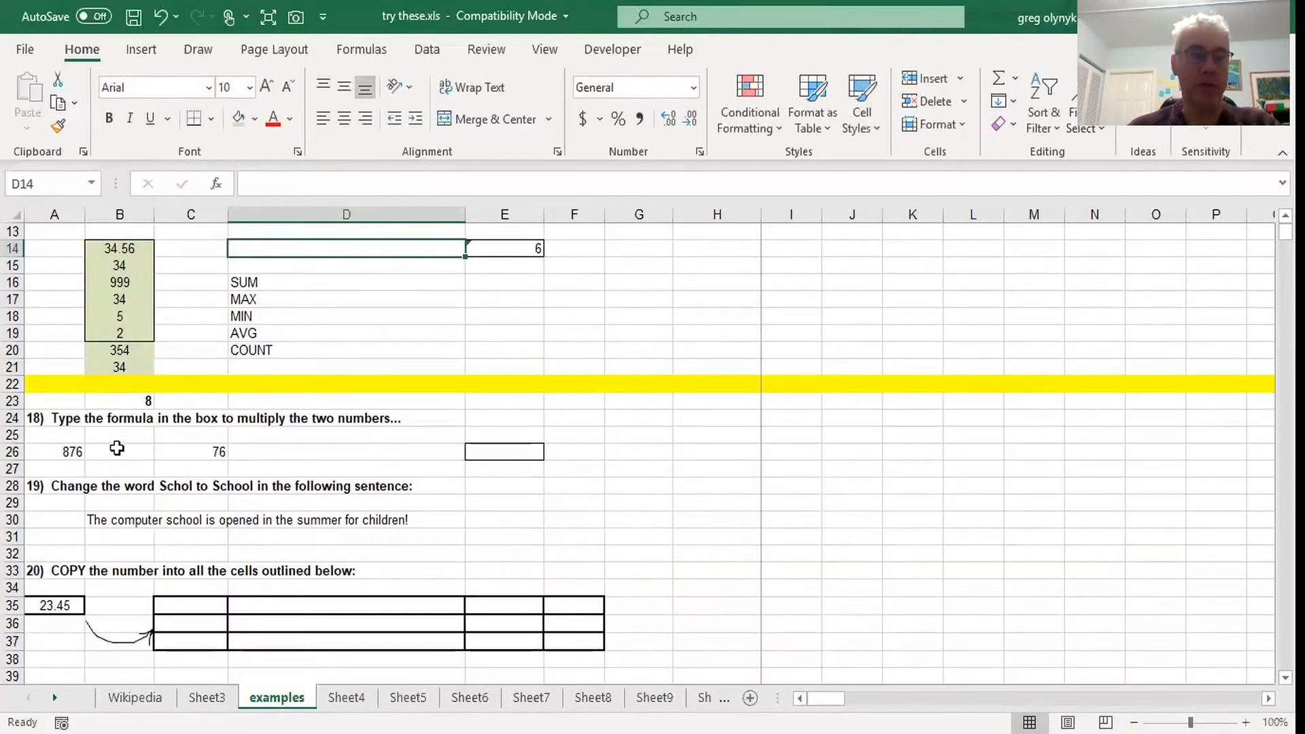
click(83, 420)
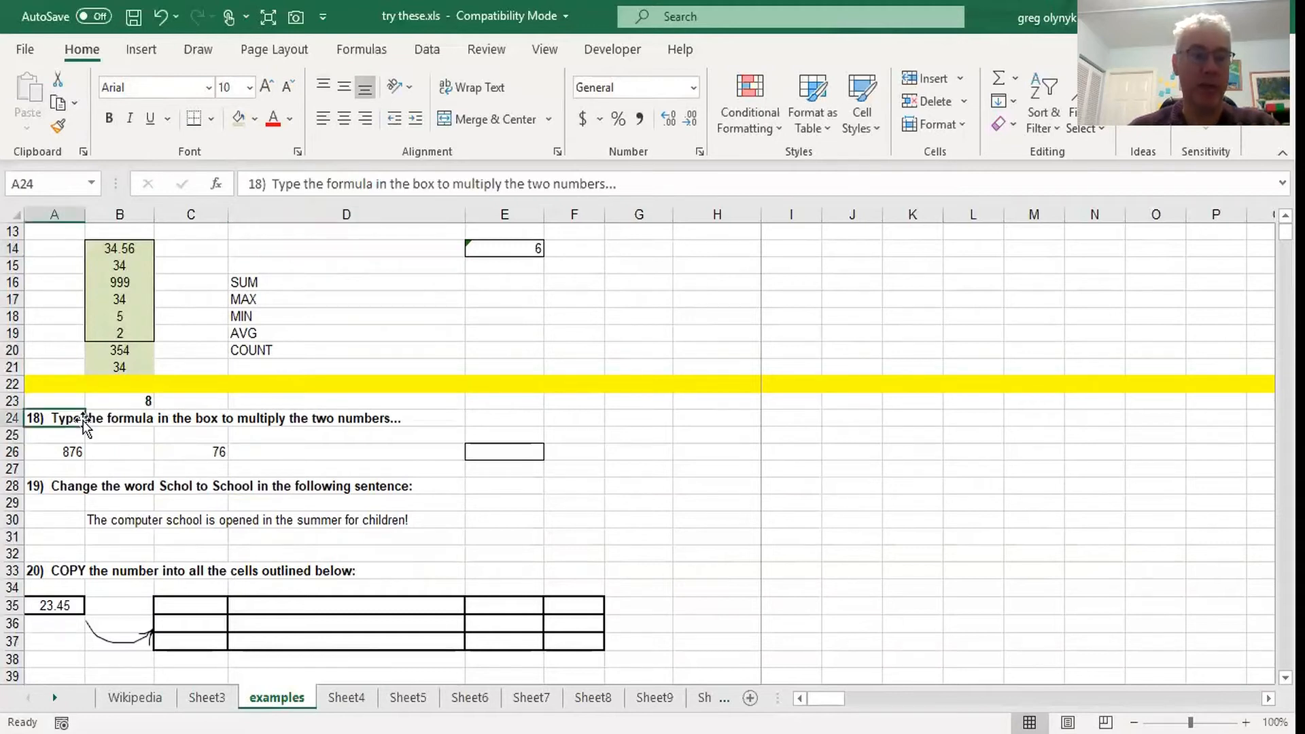
click(506, 452)
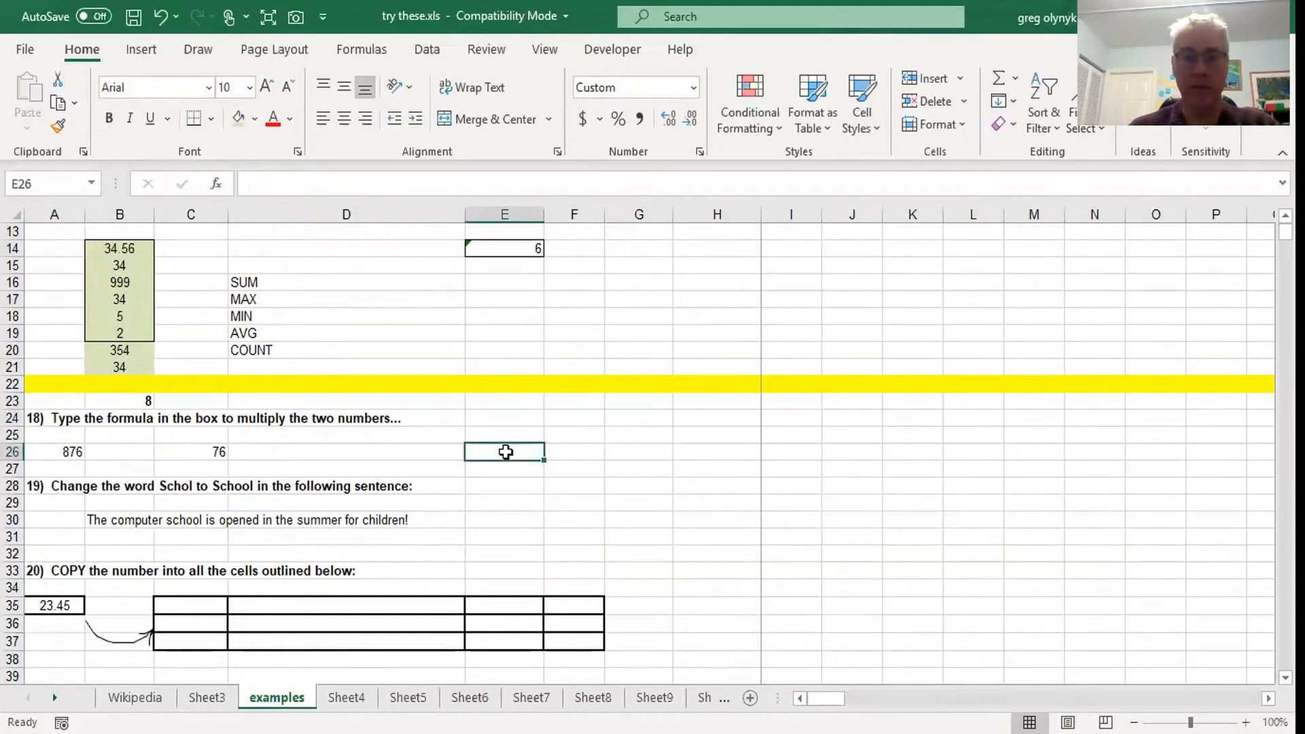
text(=)
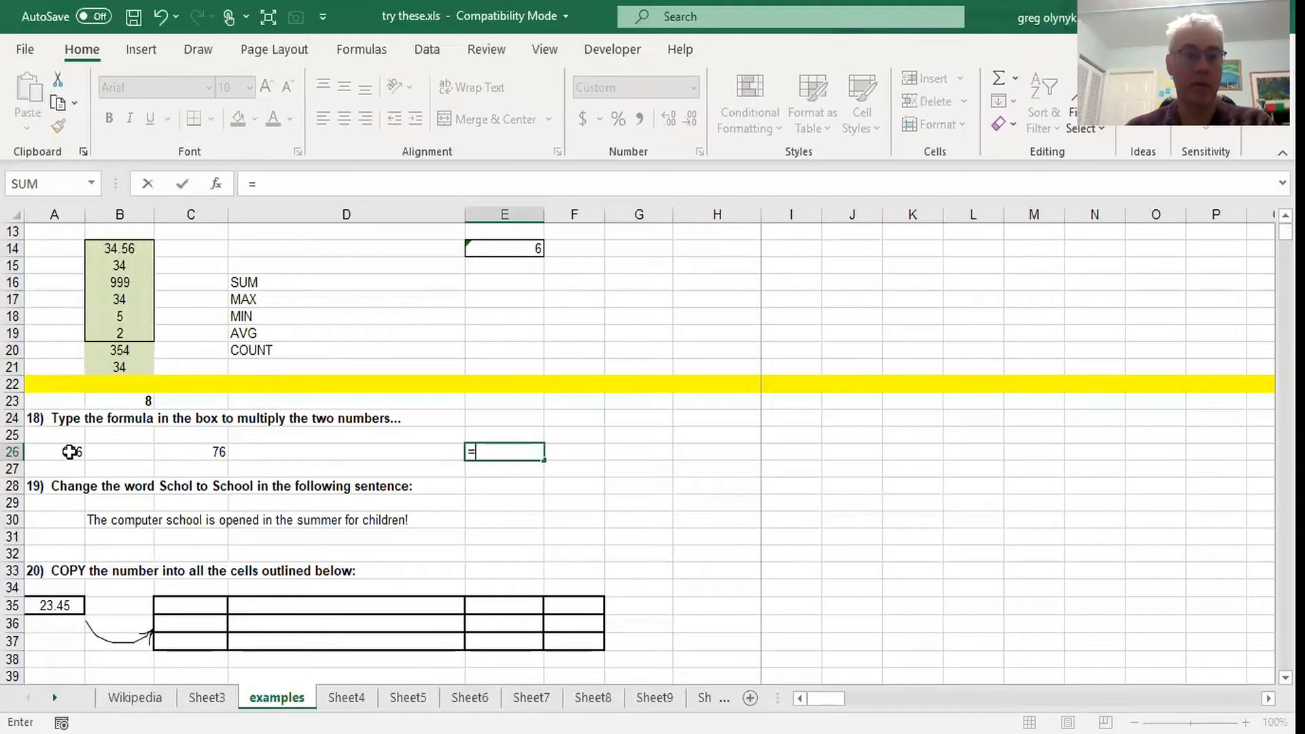
click(68, 454)
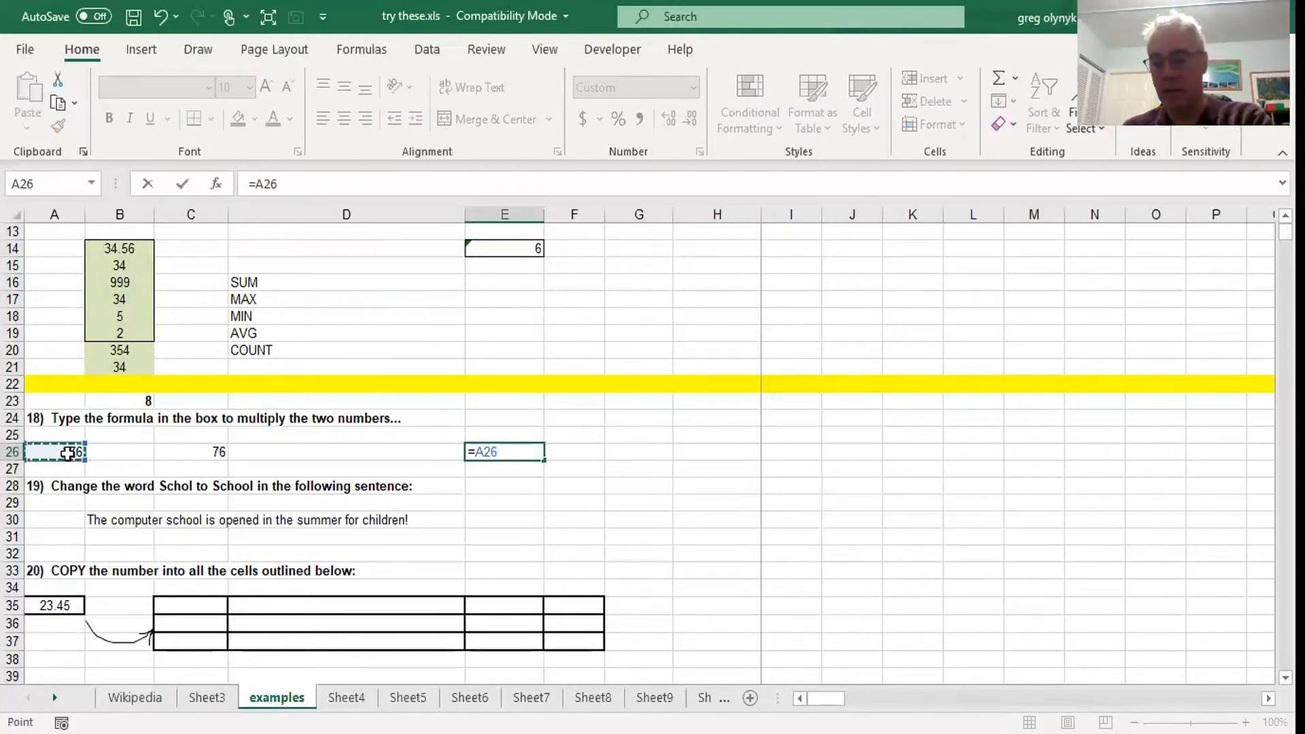
text(*)
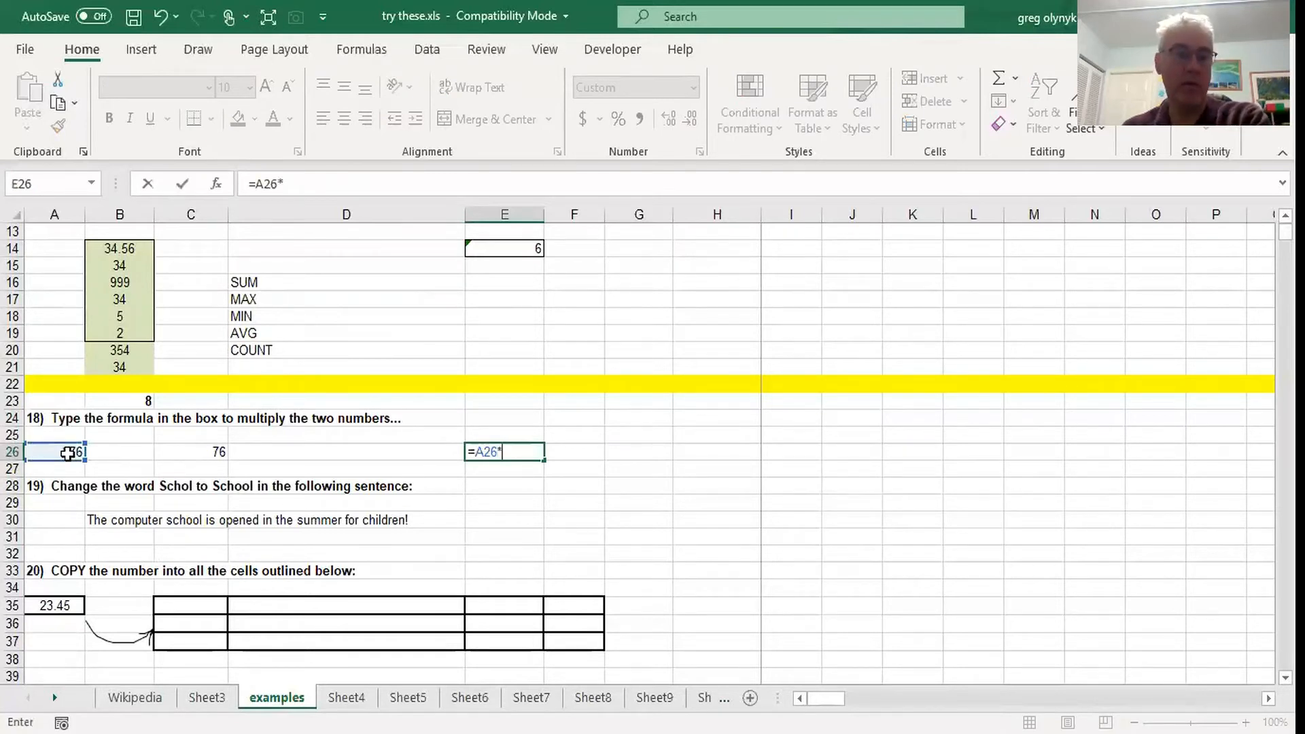
click(211, 454)
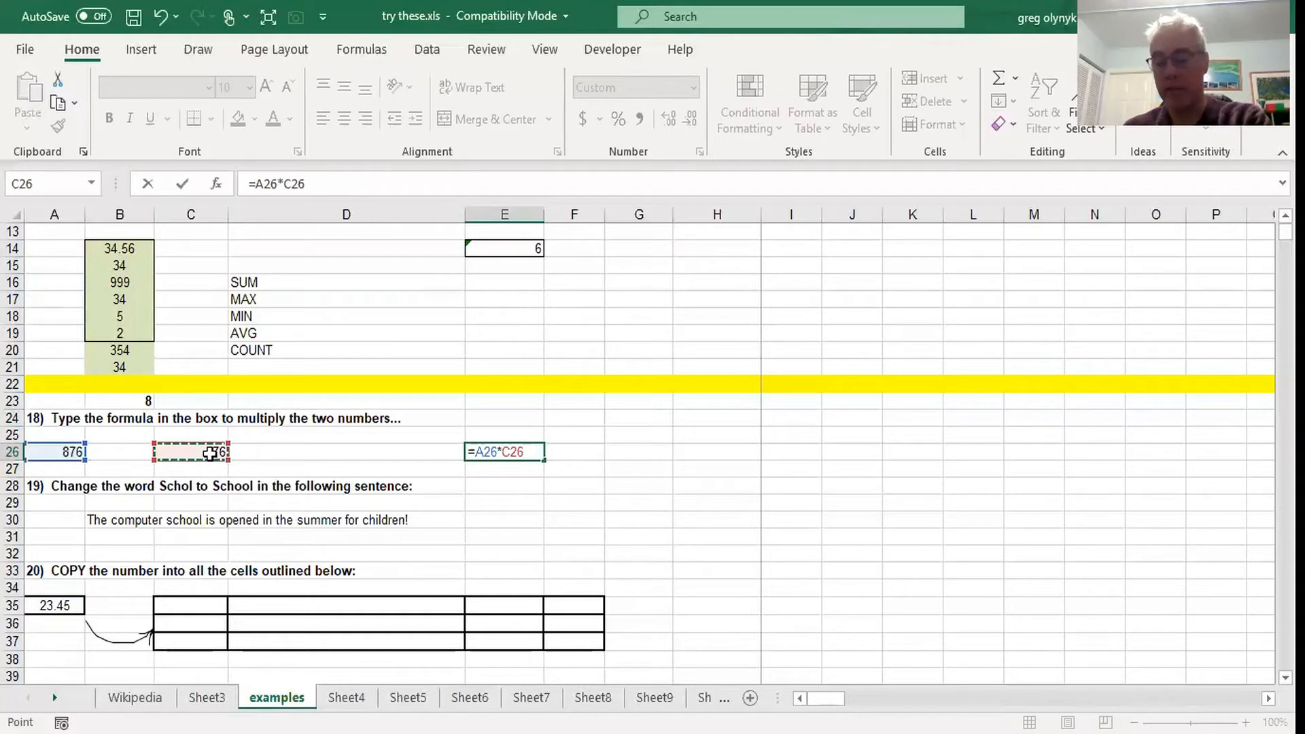
key(Return)
click(523, 451)
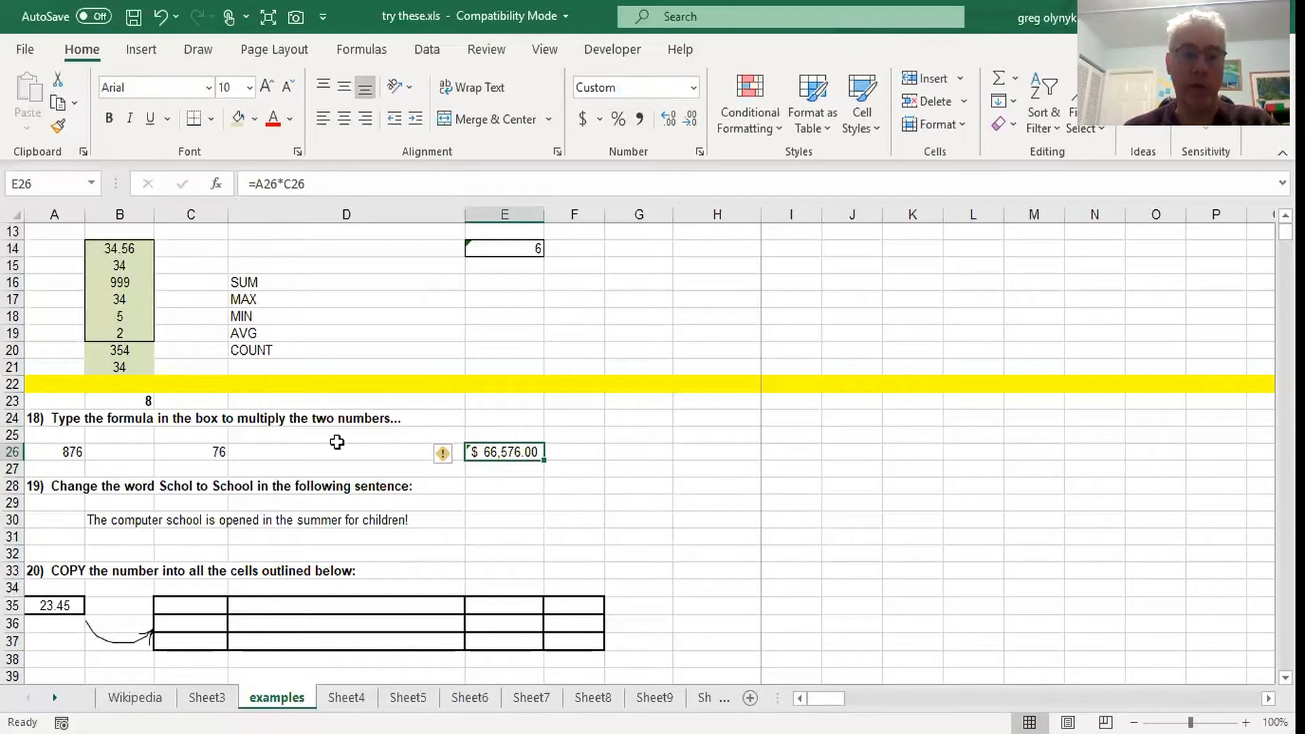
click(320, 455)
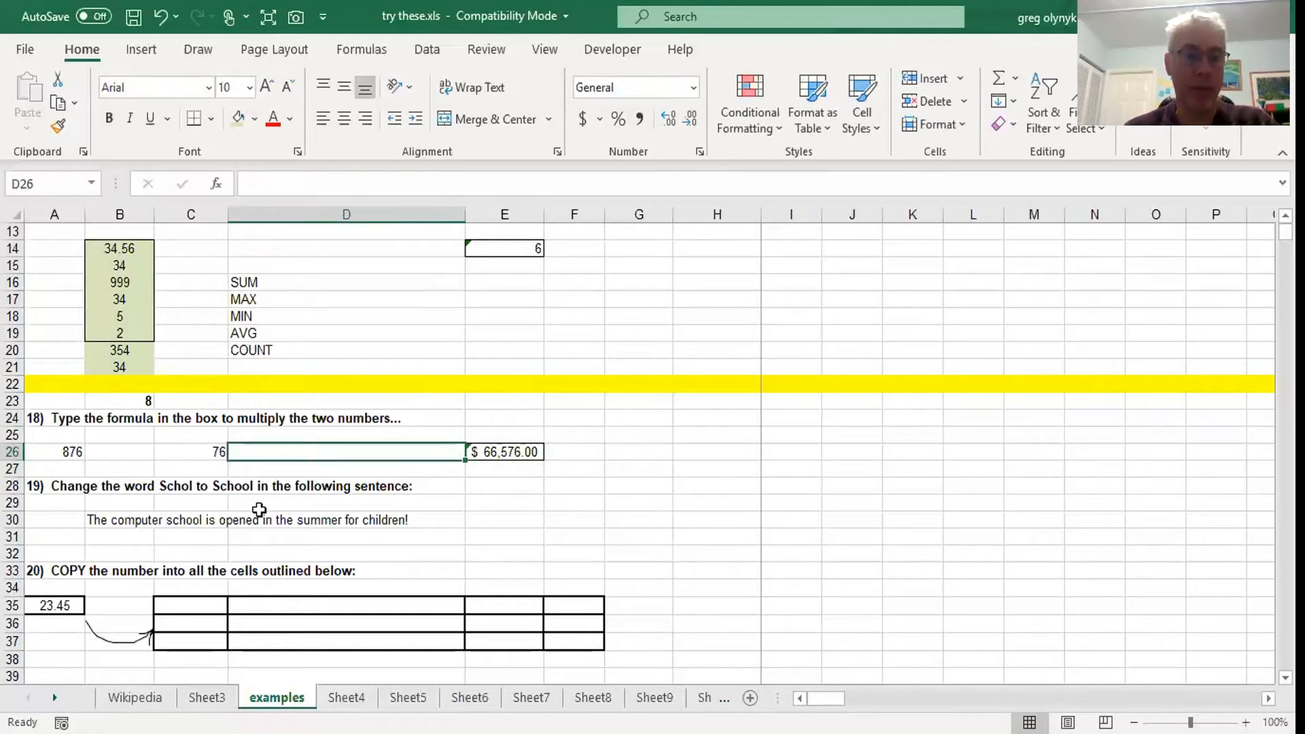
Step: Check cells A28 to D28 to see which one actually holds the exercise 19 sentence
click(68, 484)
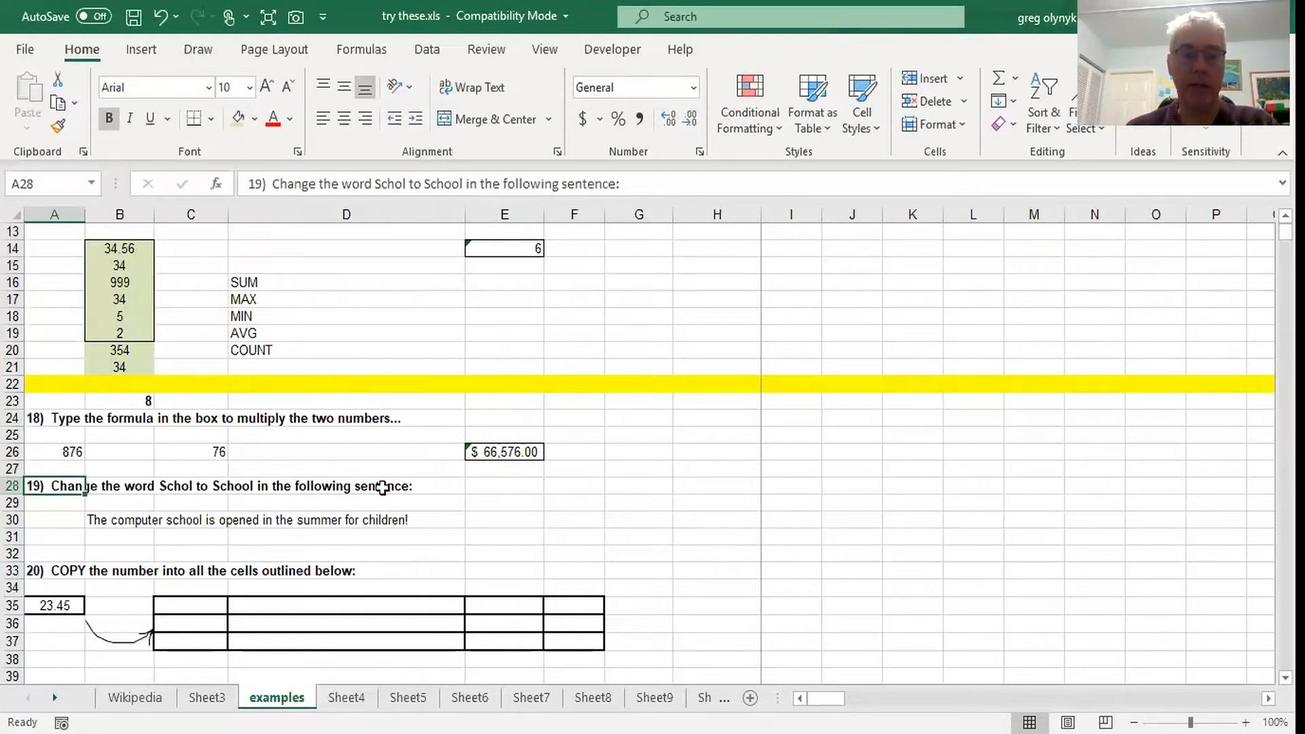
click(70, 501)
drag(61, 487, 421, 499)
click(132, 485)
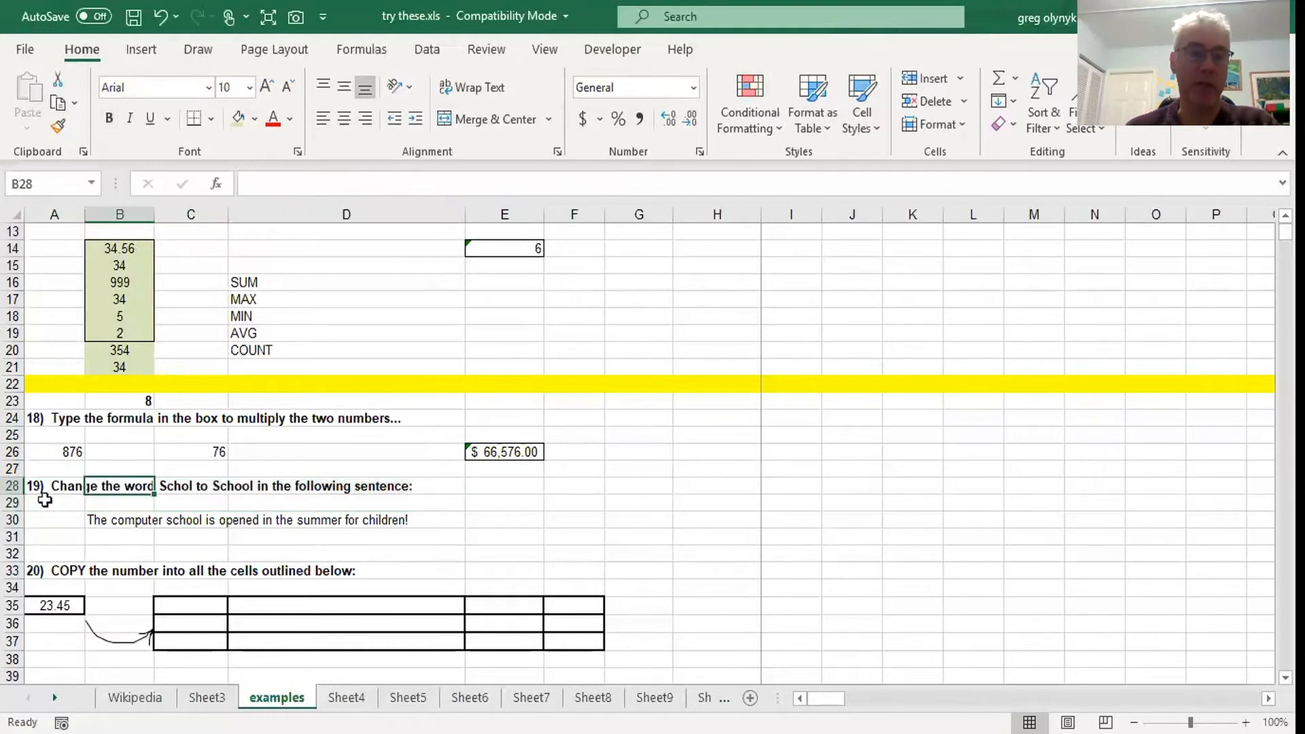
click(46, 501)
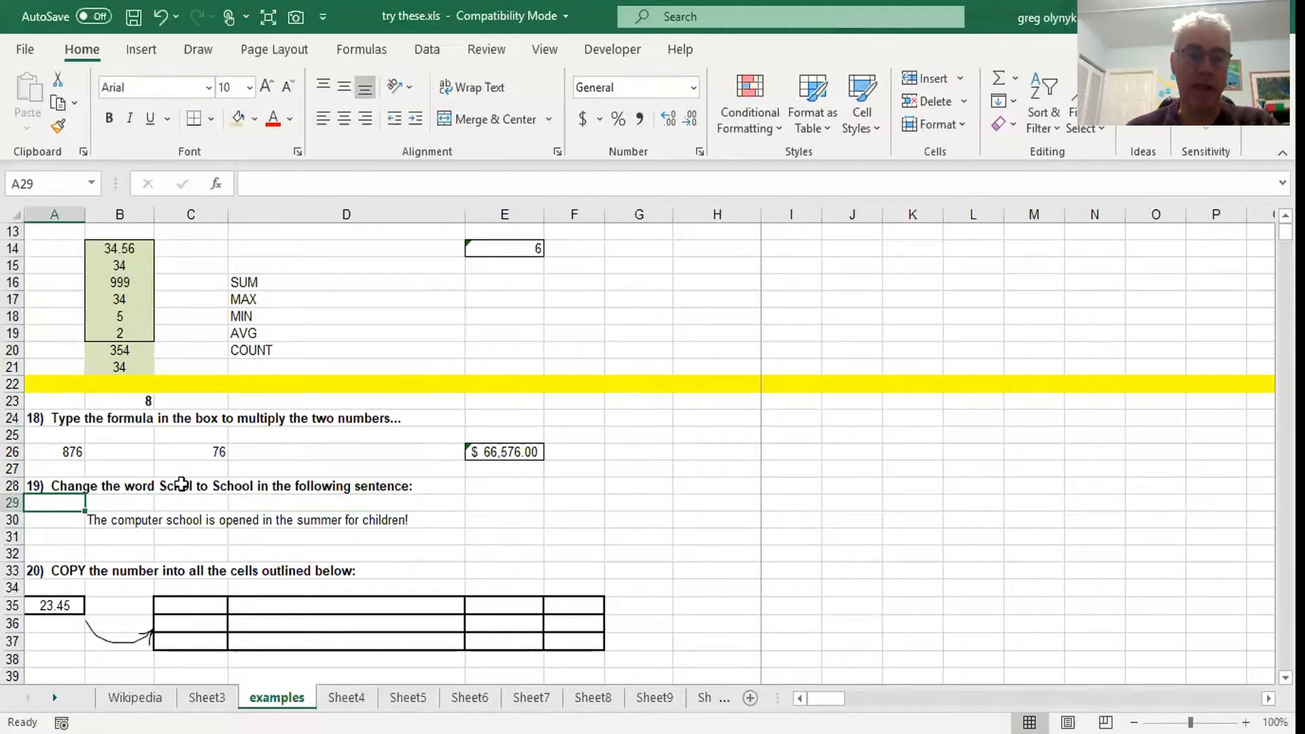
click(182, 484)
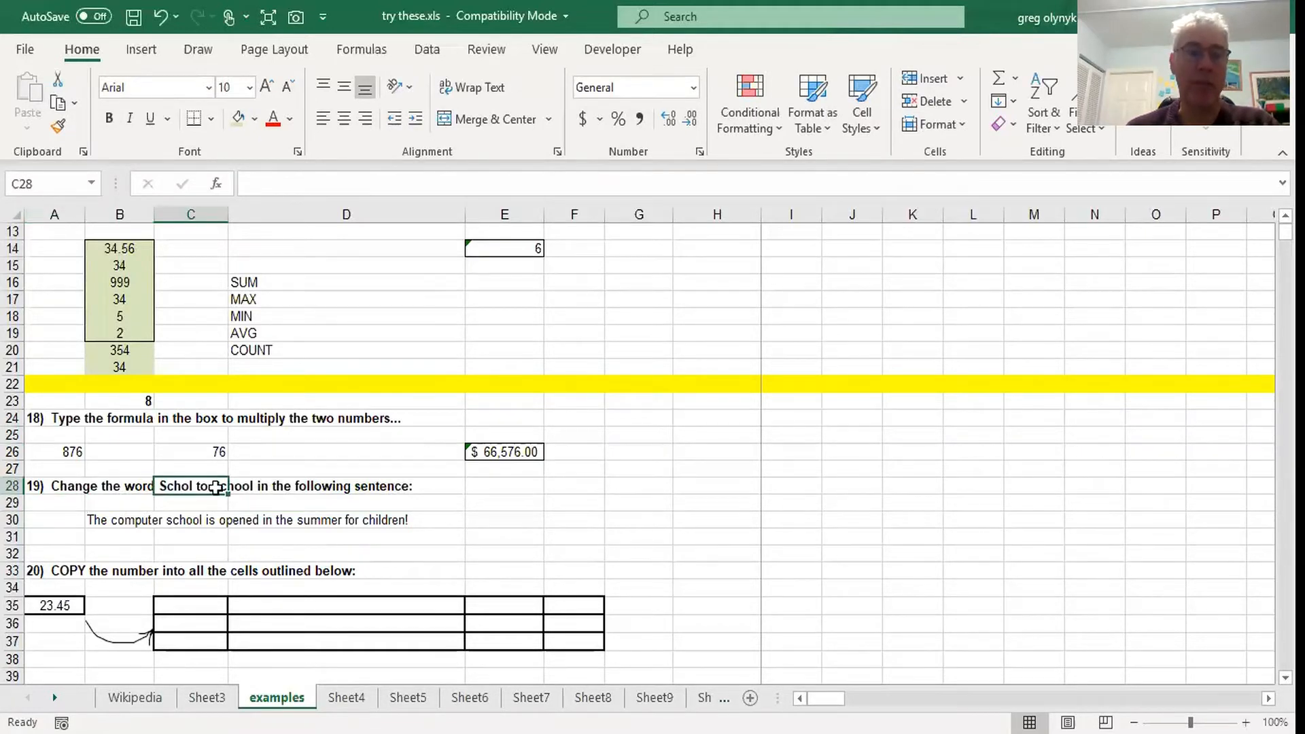
click(266, 180)
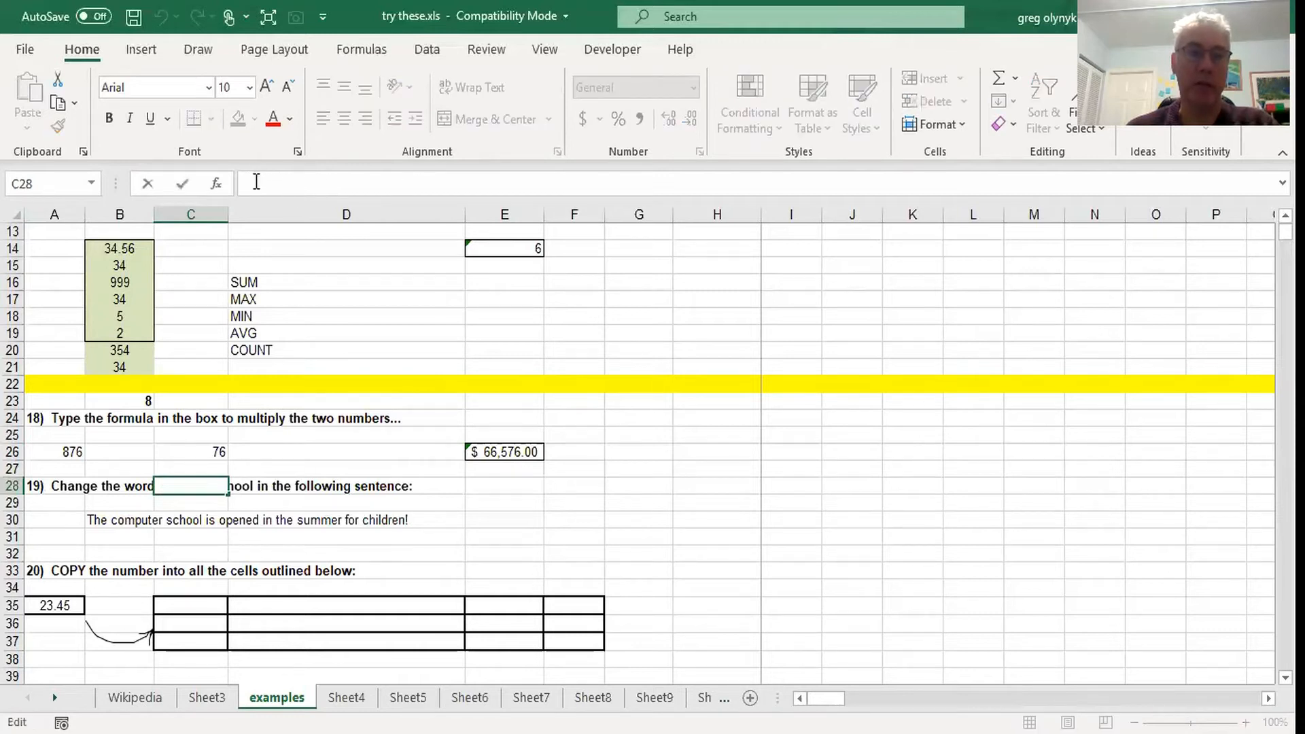
click(264, 485)
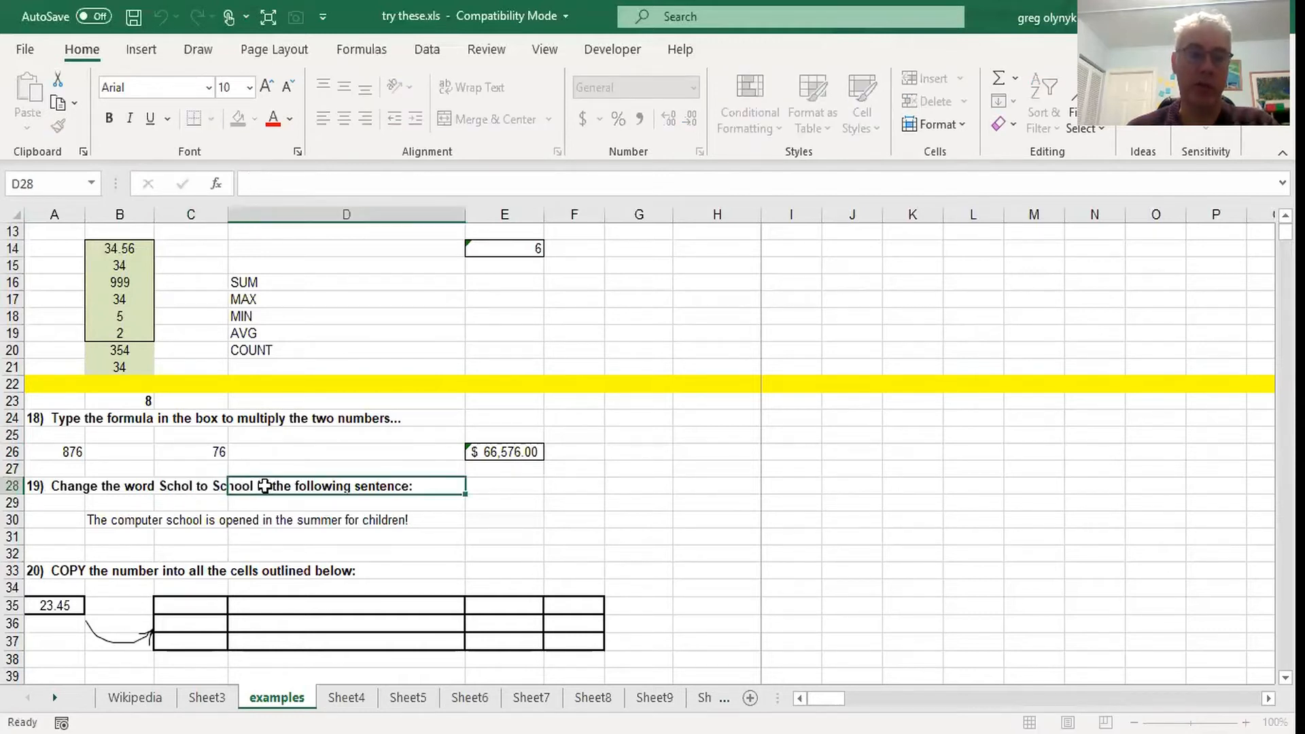
Step: Enter the test text fggg in C28 over the overflowing exercise 19 sentence and clear it again
click(208, 485)
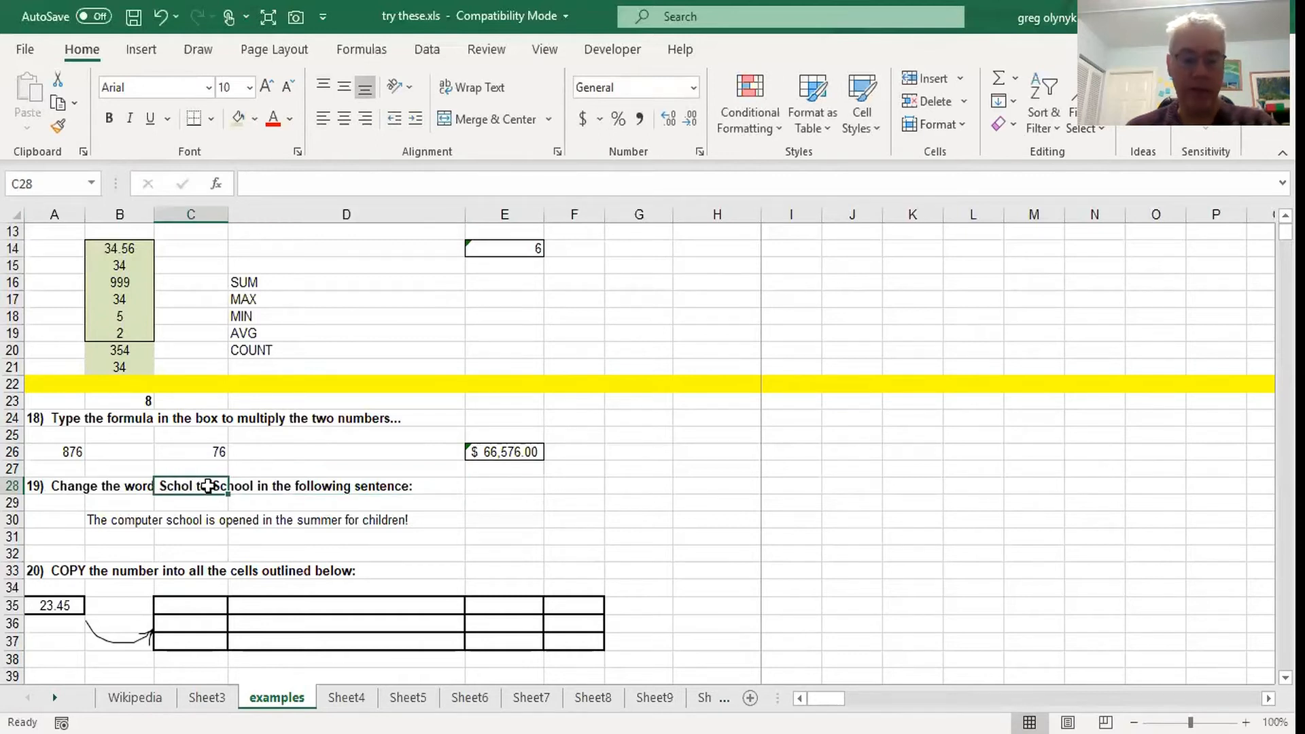
text(fggg)
key(Tab)
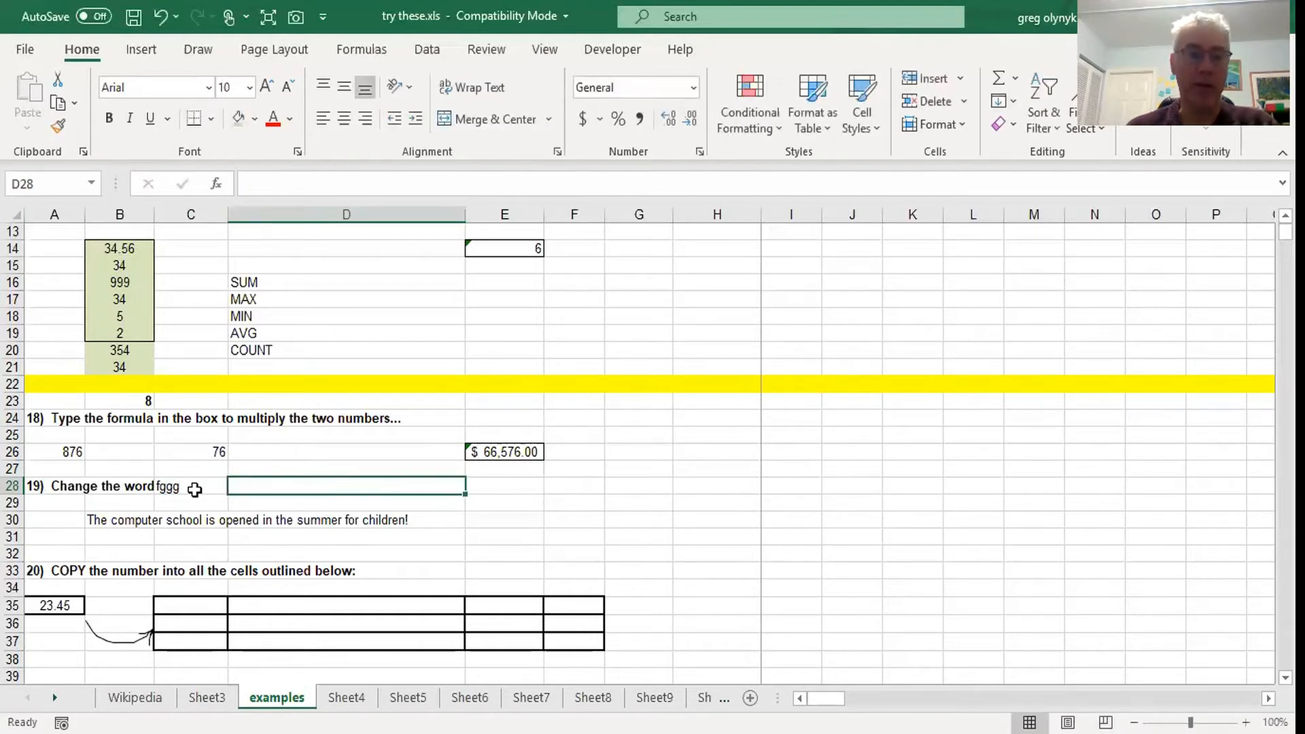
click(196, 489)
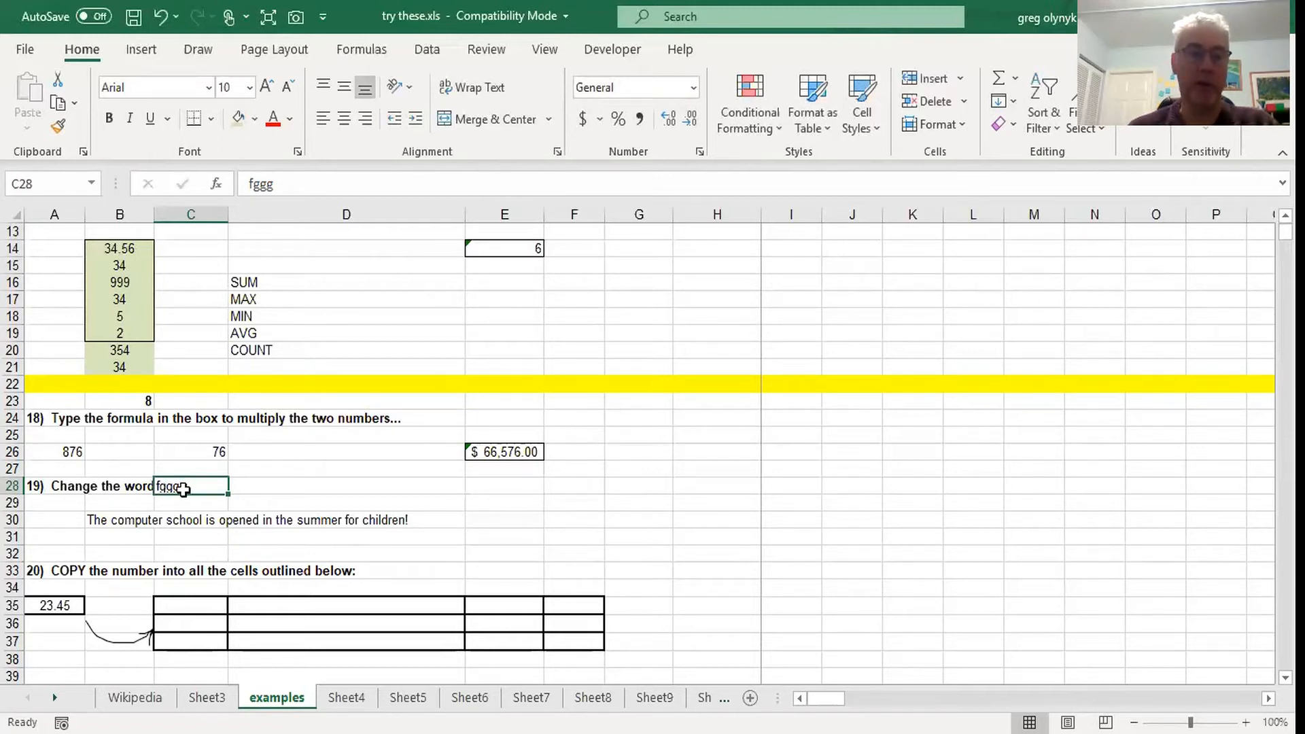
click(121, 484)
click(53, 484)
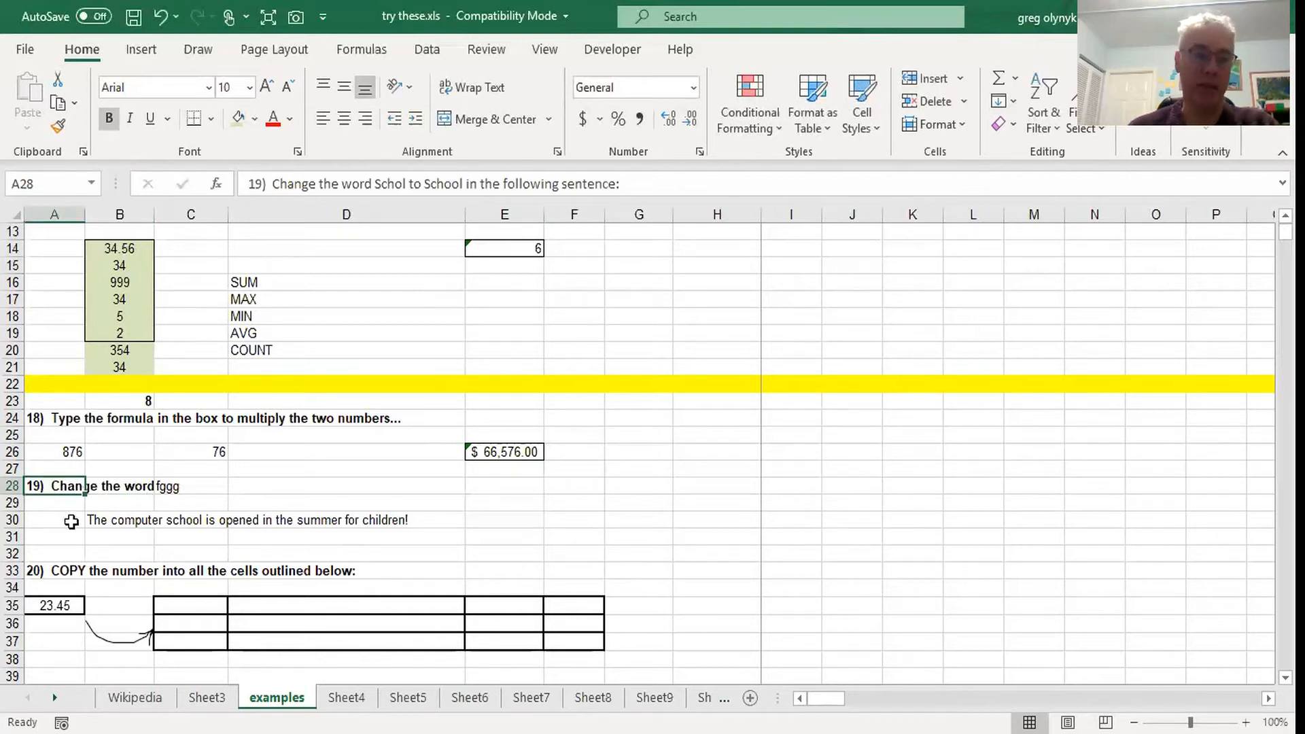
click(185, 486)
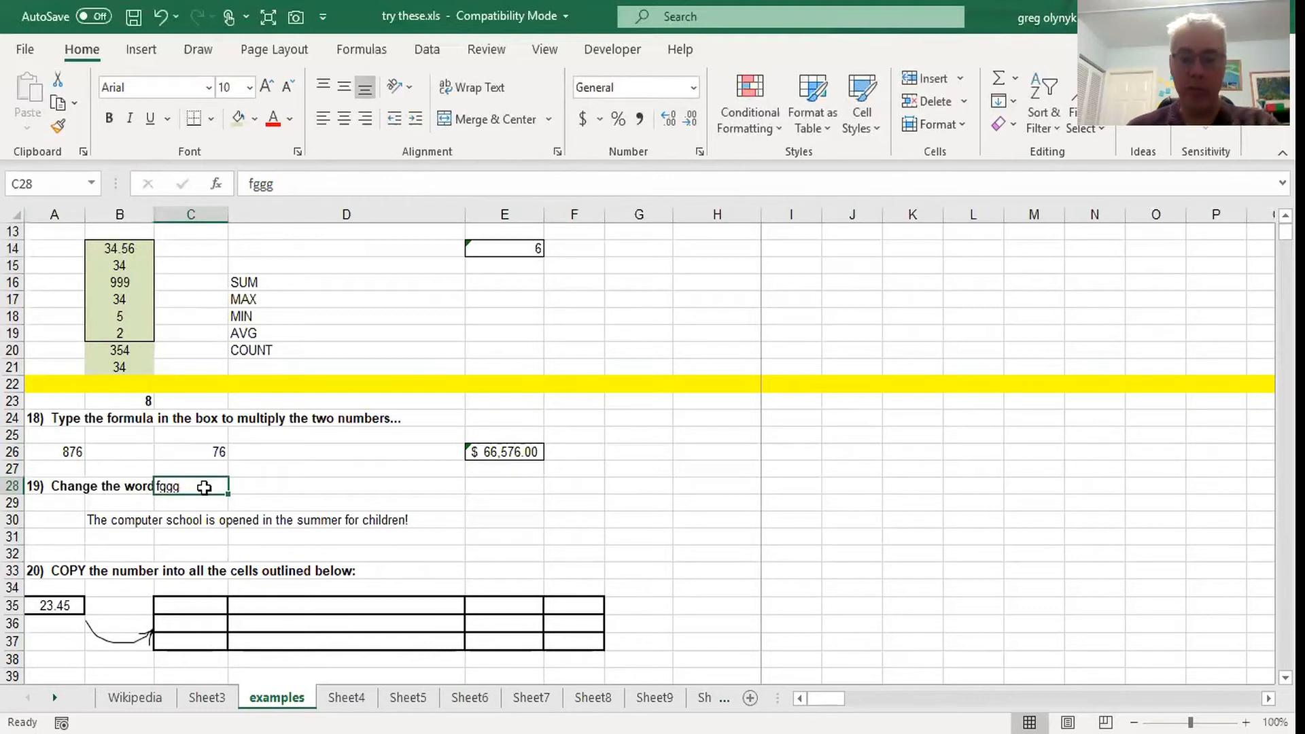
key(Delete)
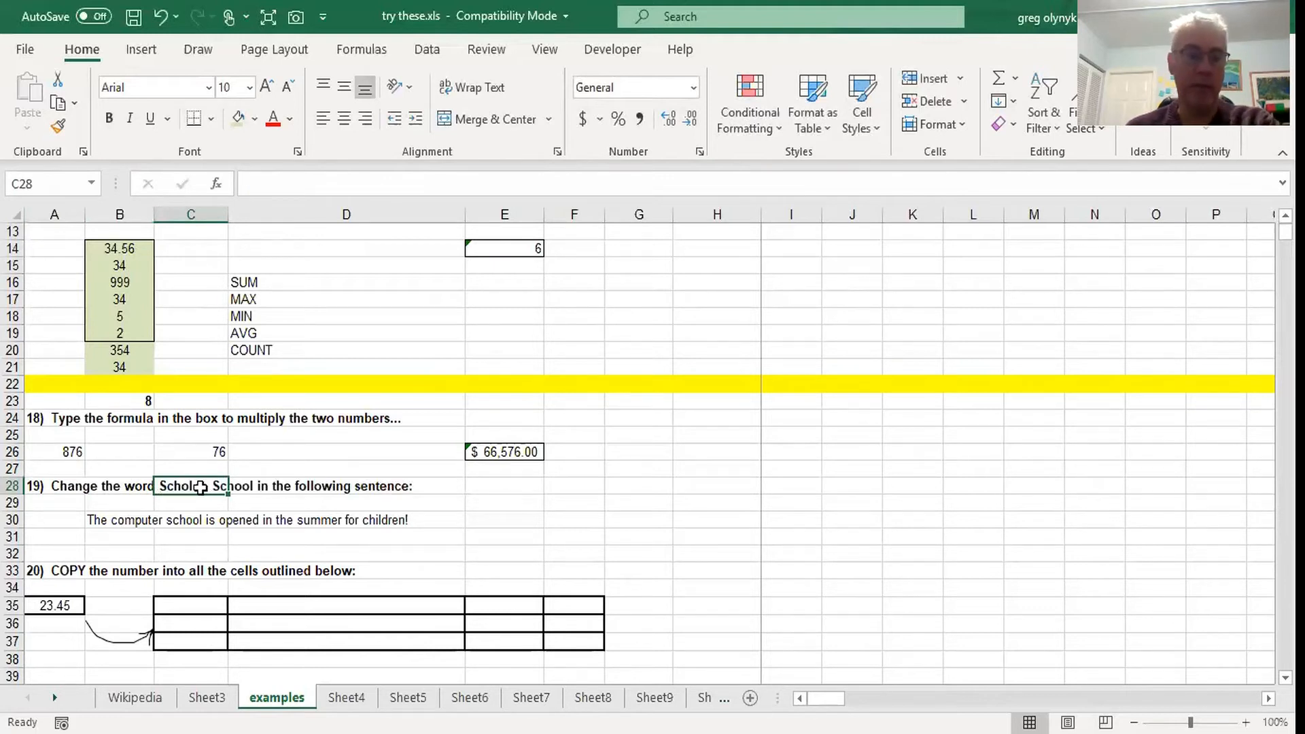
Step: Widen column A to fit the whole exercise 19 sentence and narrow it back to about its former width
click(53, 485)
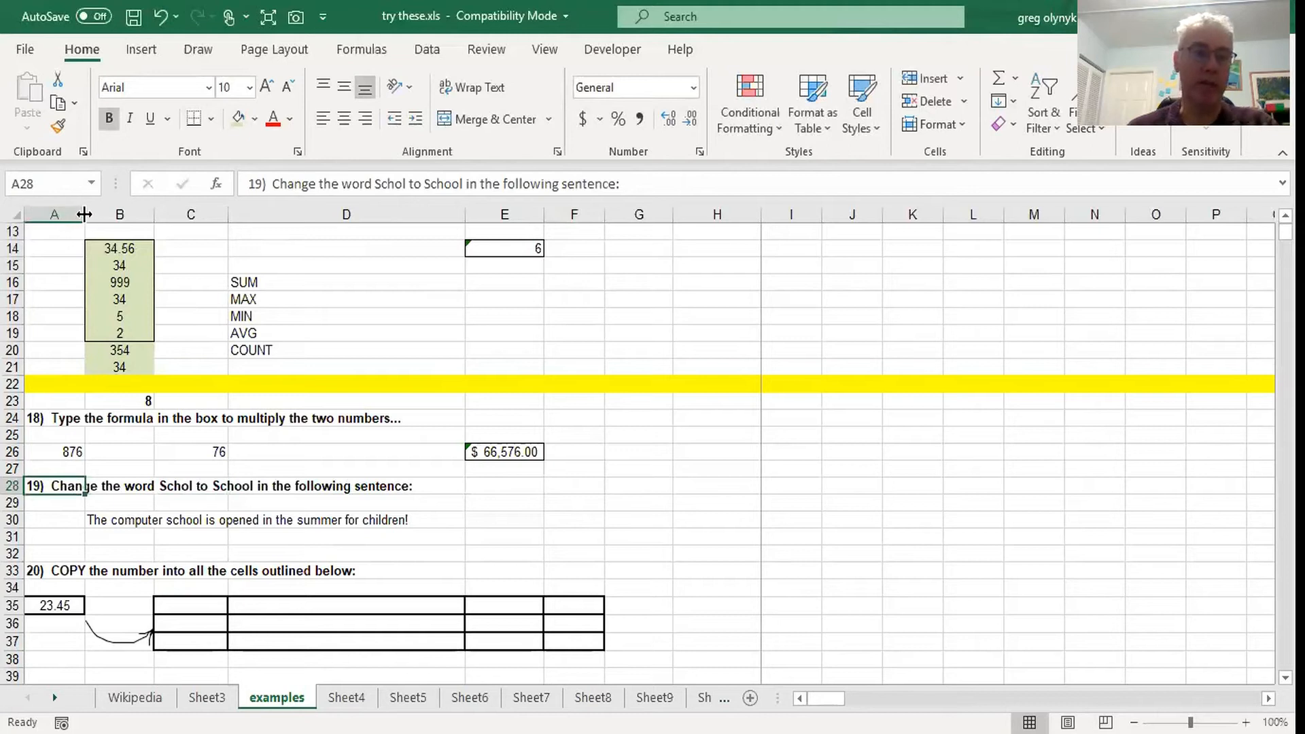
drag(84, 214, 460, 246)
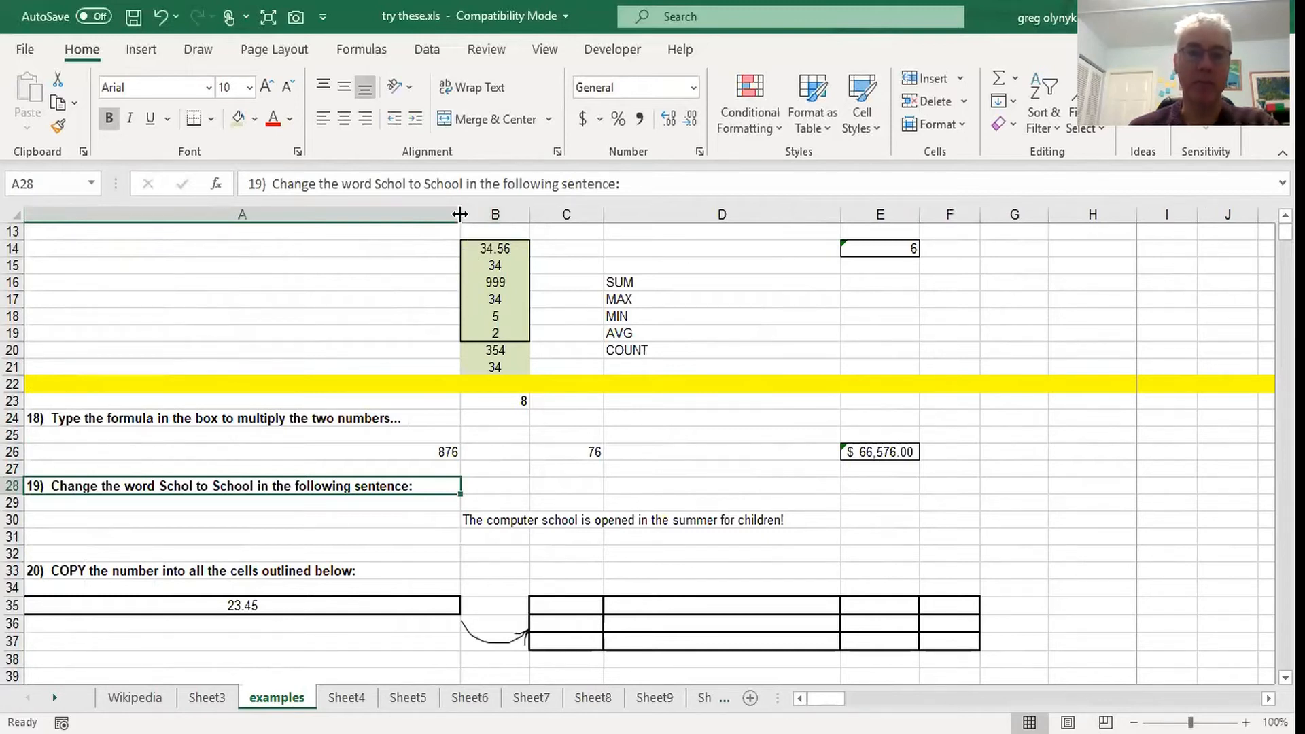
drag(461, 214, 95, 214)
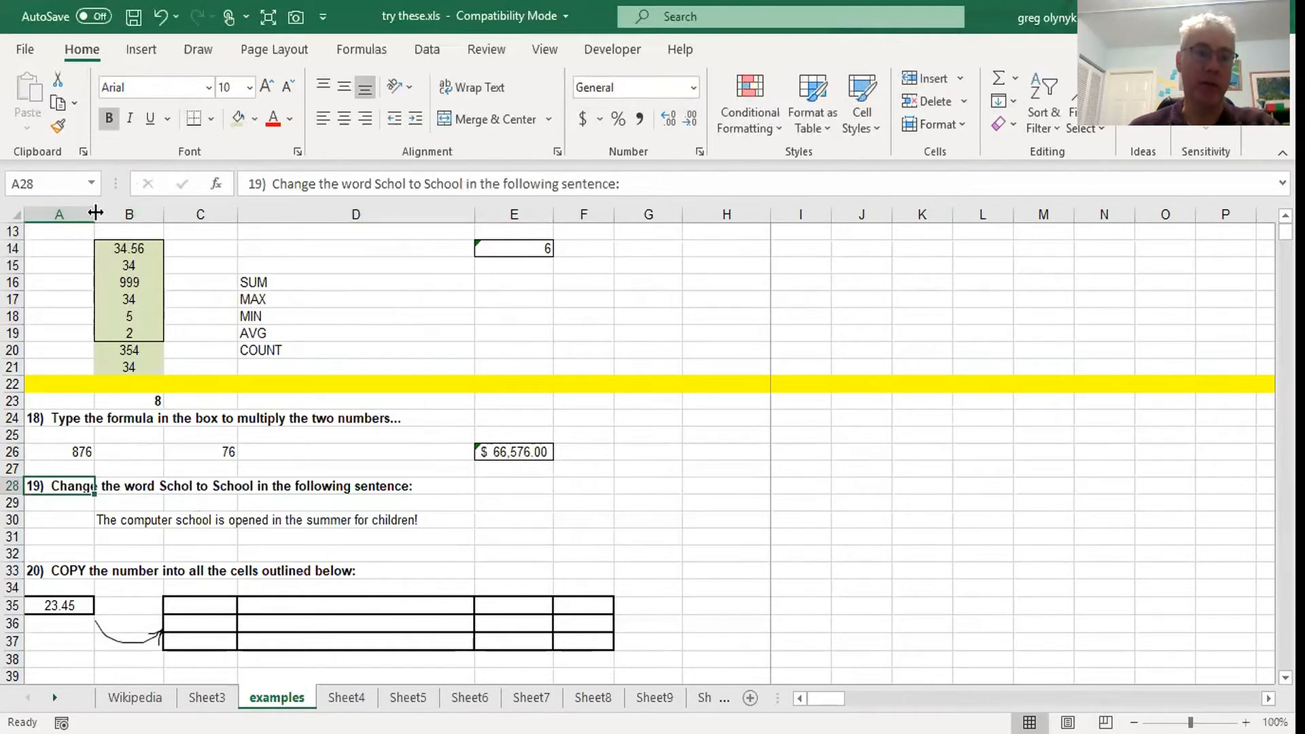
mouse_move(95, 213)
mouse_down()
mouse_move(120, 214)
mouse_move(92, 214)
mouse_up()
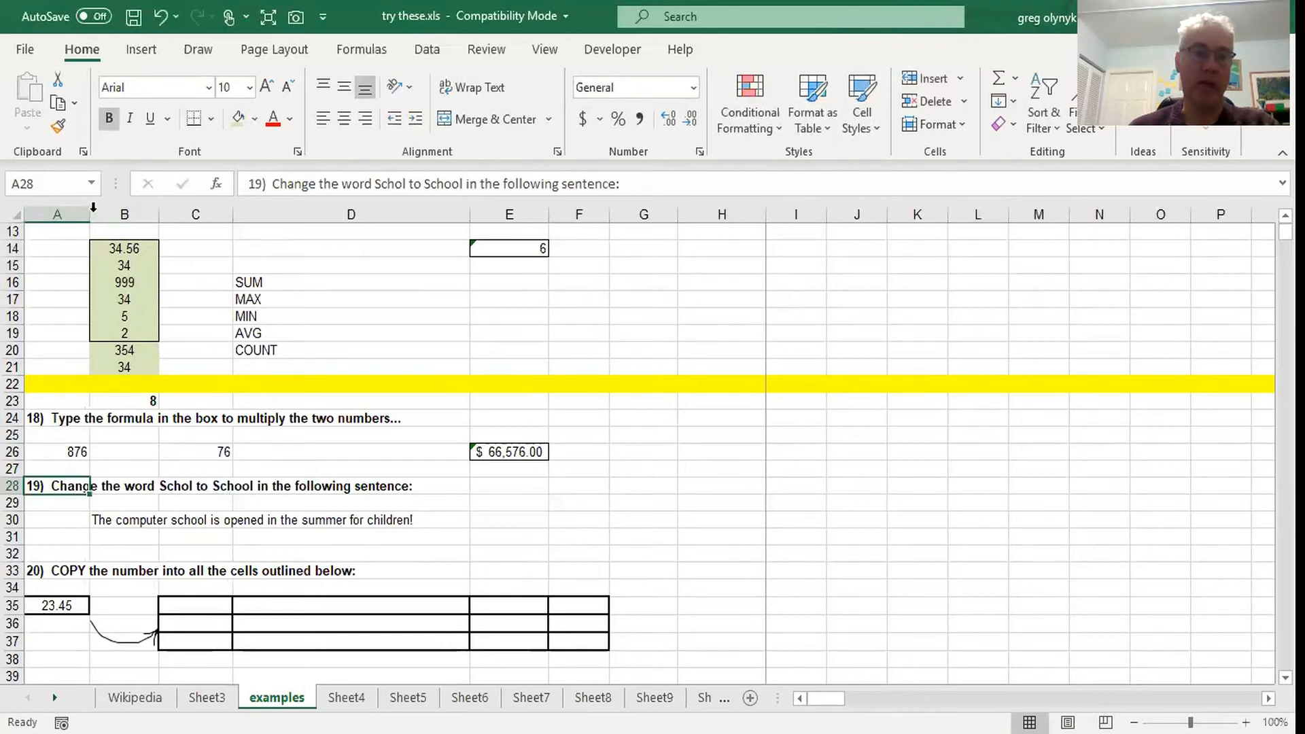
Step: AutoFit column A to its longest entry, look over the sheet, and undo the width change
double_click(93, 207)
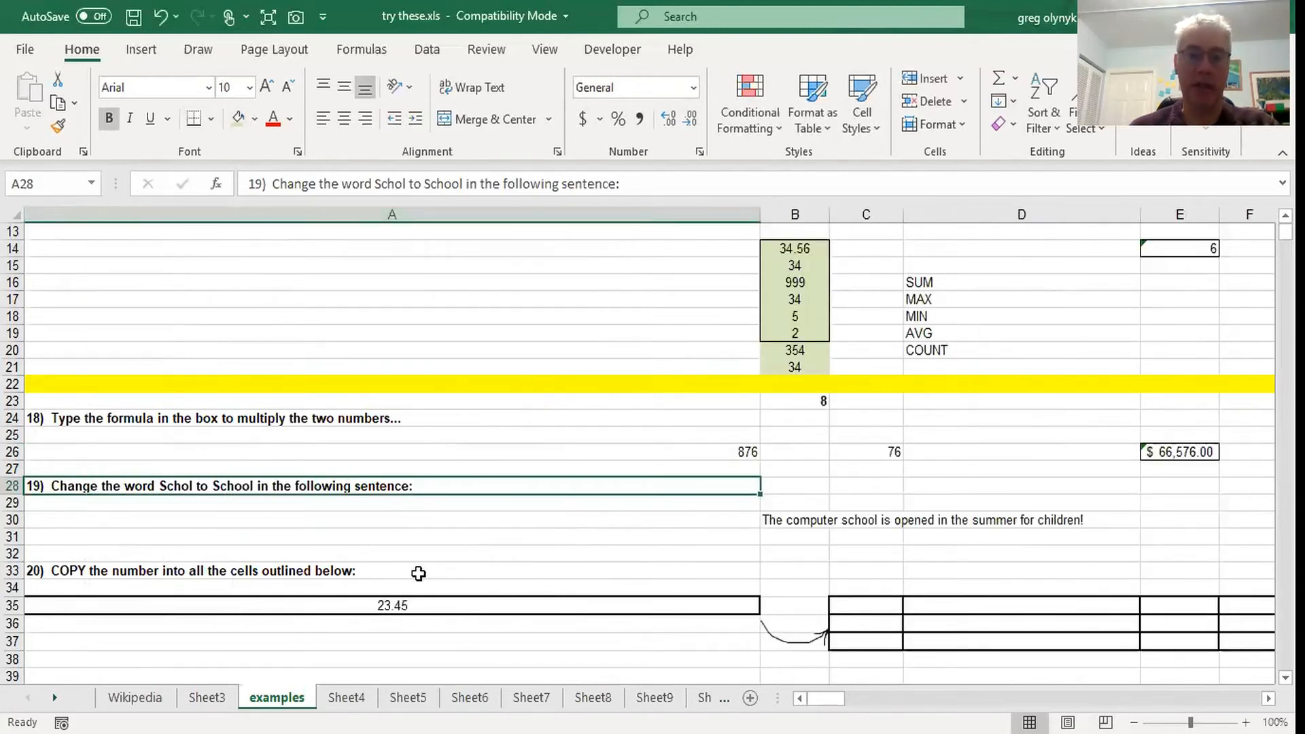
scroll(418, 573, up, 4)
scroll(418, 573, down, 17)
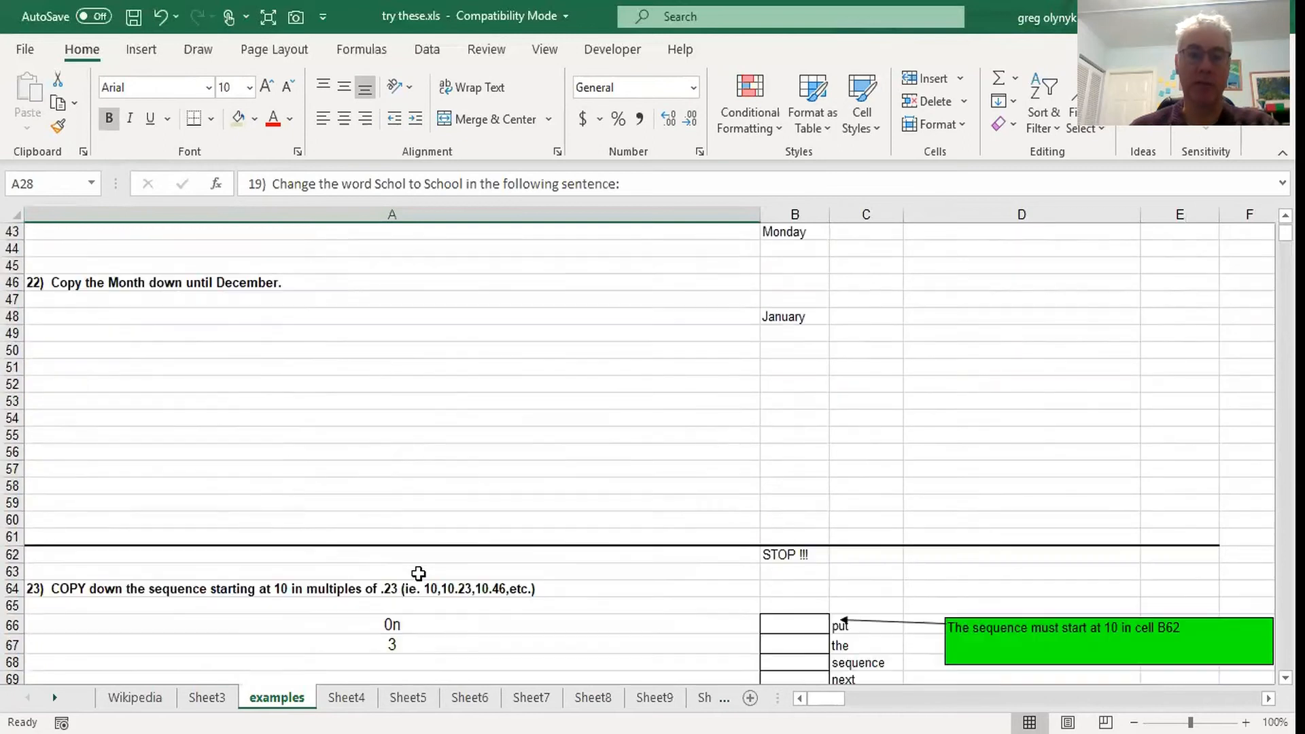
scroll(418, 573, up, 17)
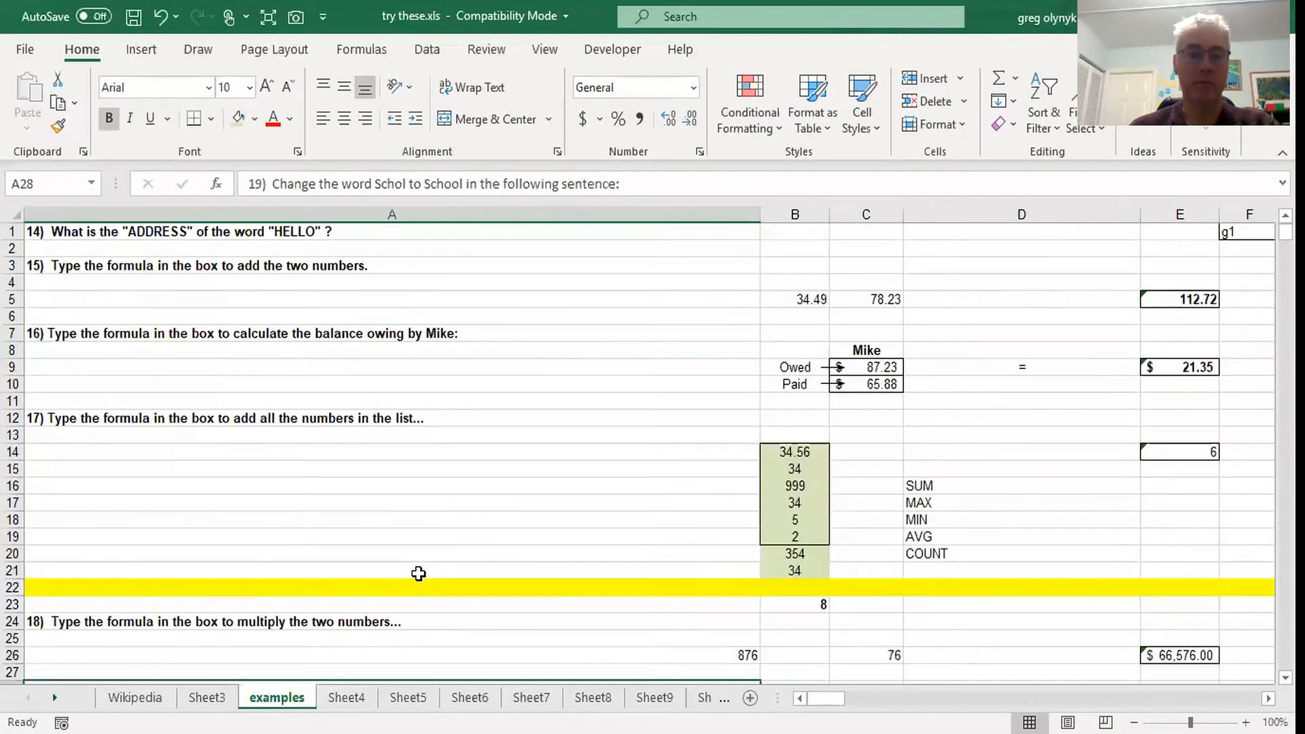
scroll(418, 573, down, 4)
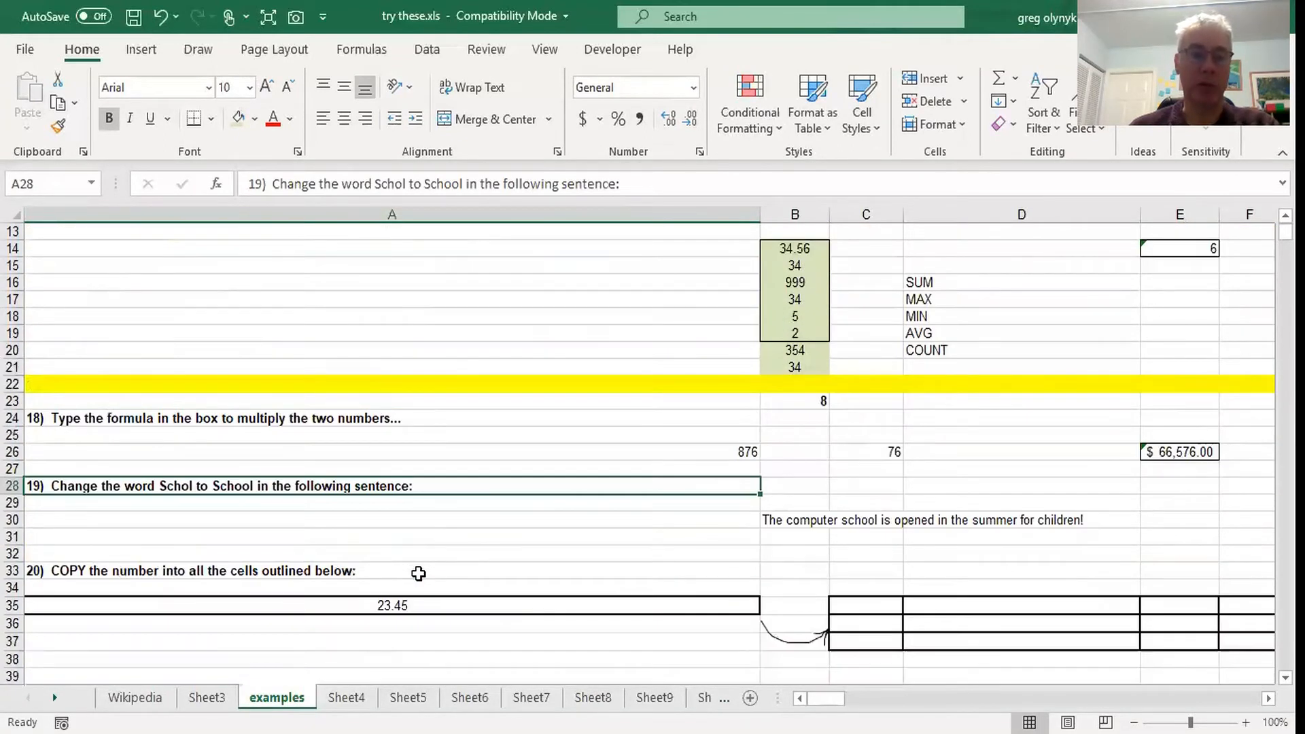
scroll(418, 573, down, 2)
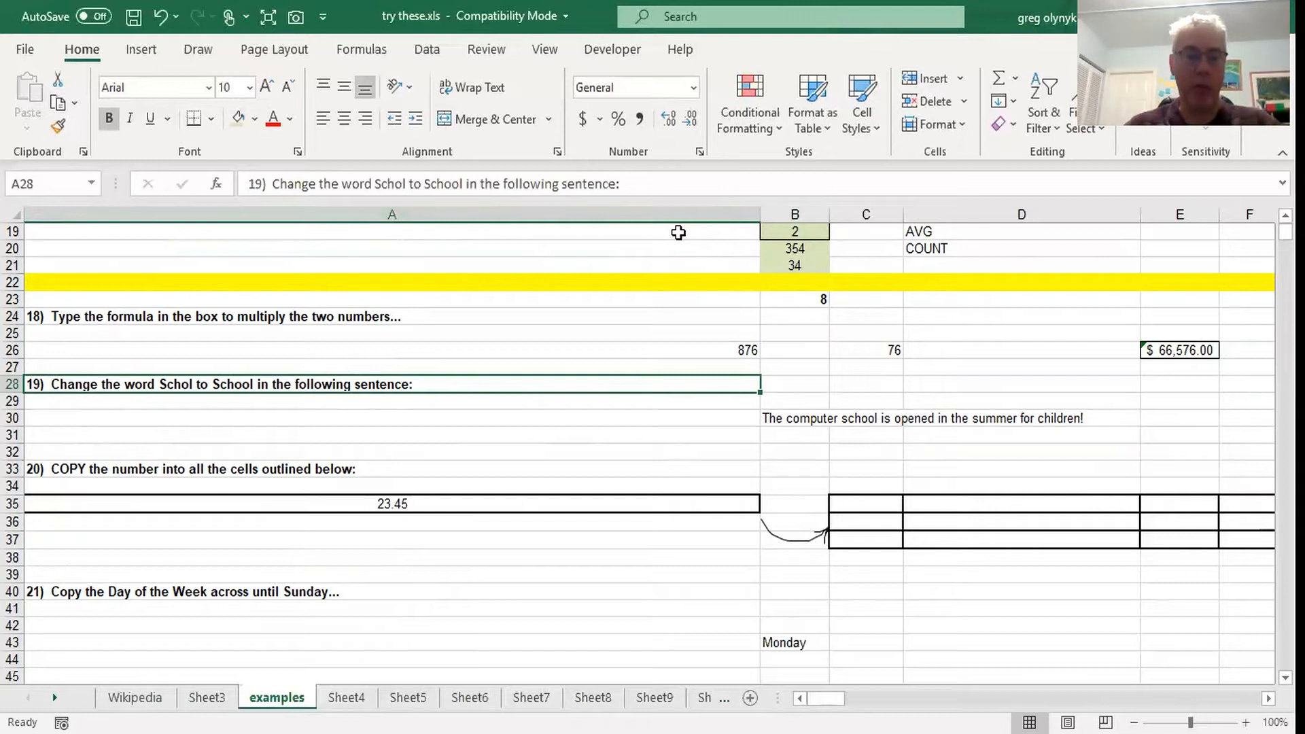
key(ctrl+z)
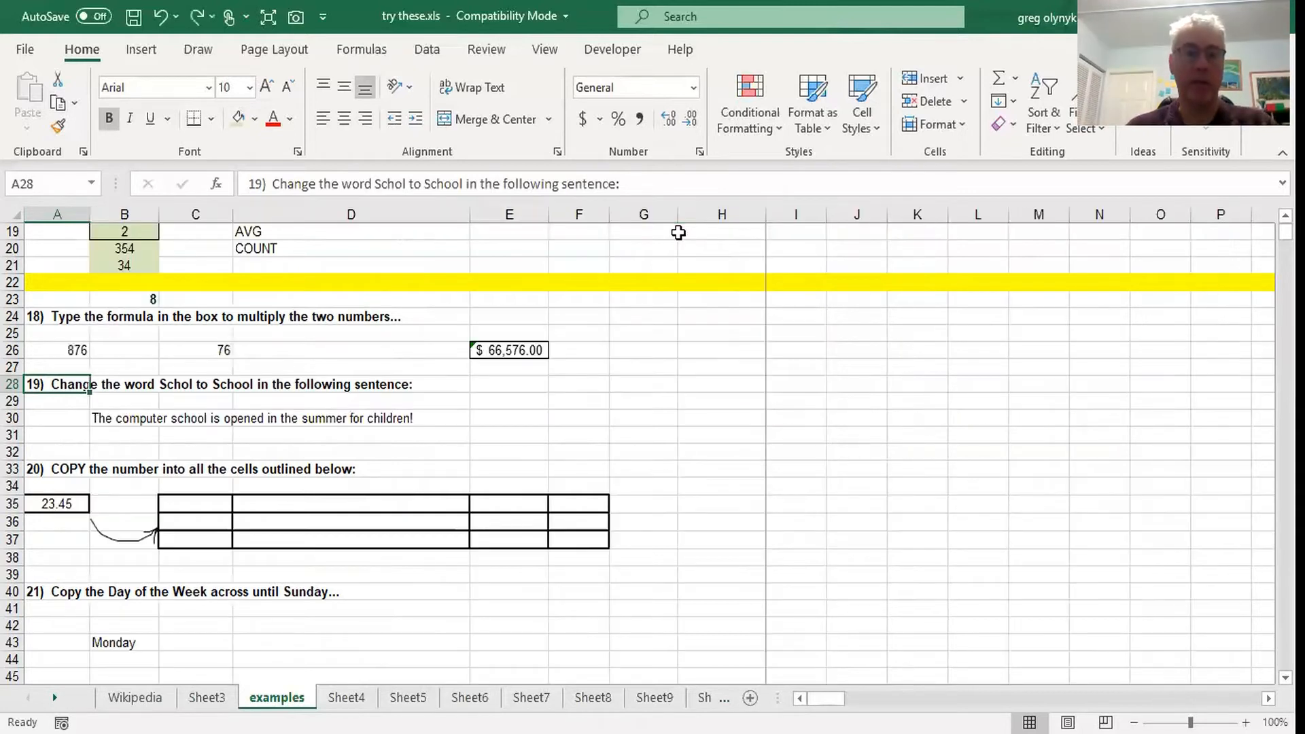
Step: Compare the span A28:D28 with cell A28 alone and open A28 to inspect the exercise 19 sentence
scroll(394, 443, up, 3)
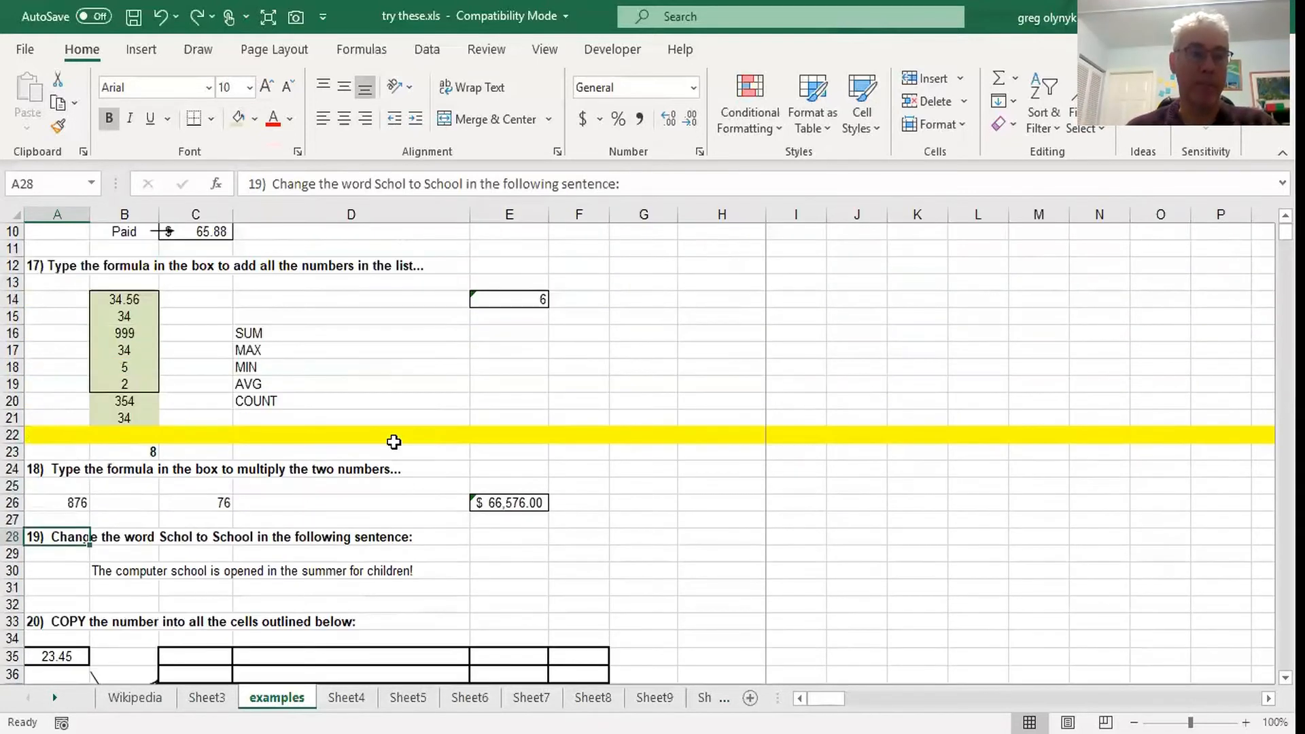
scroll(394, 442, down, 3)
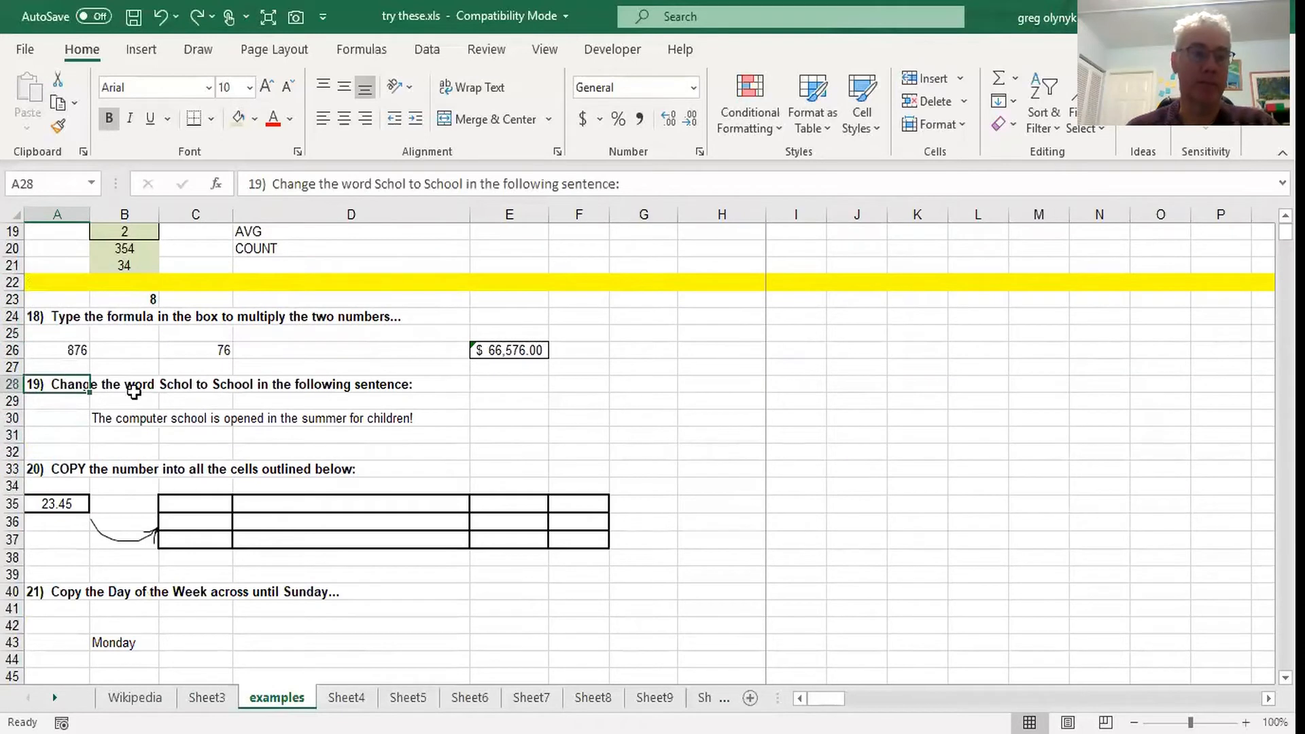
drag(53, 383, 401, 384)
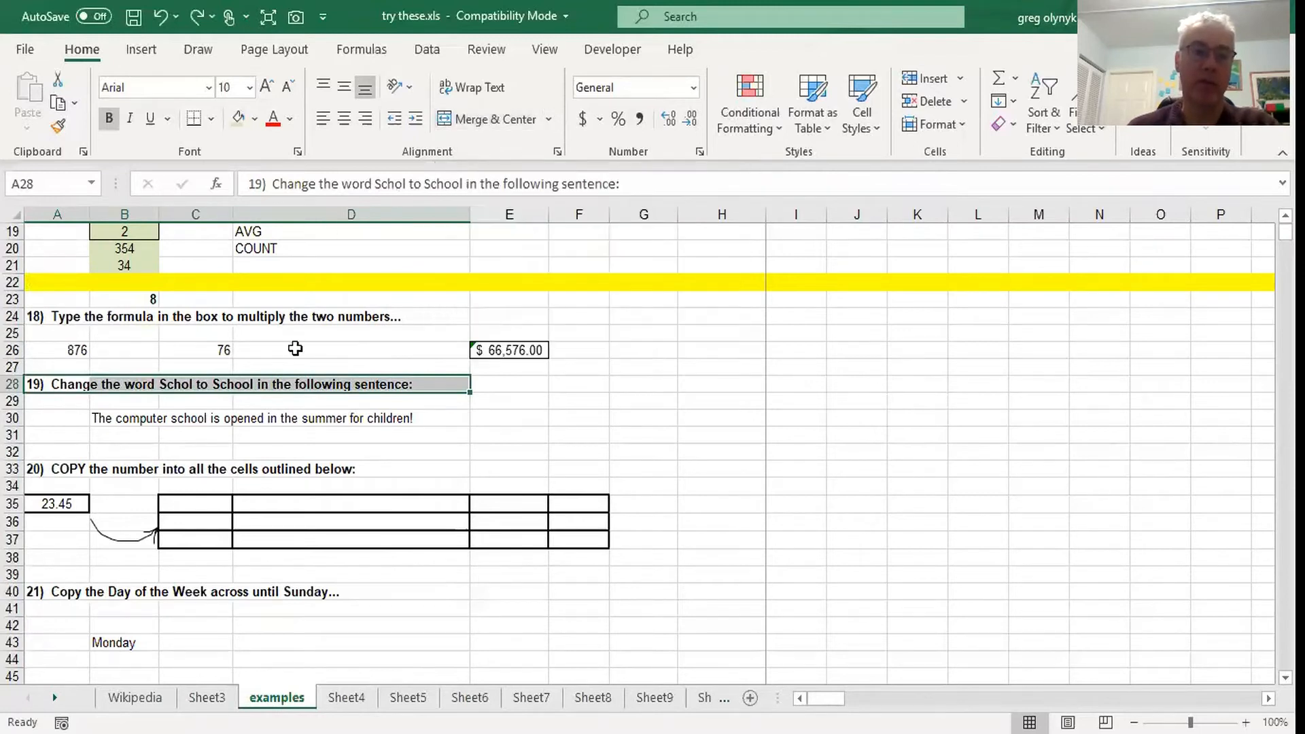
click(79, 385)
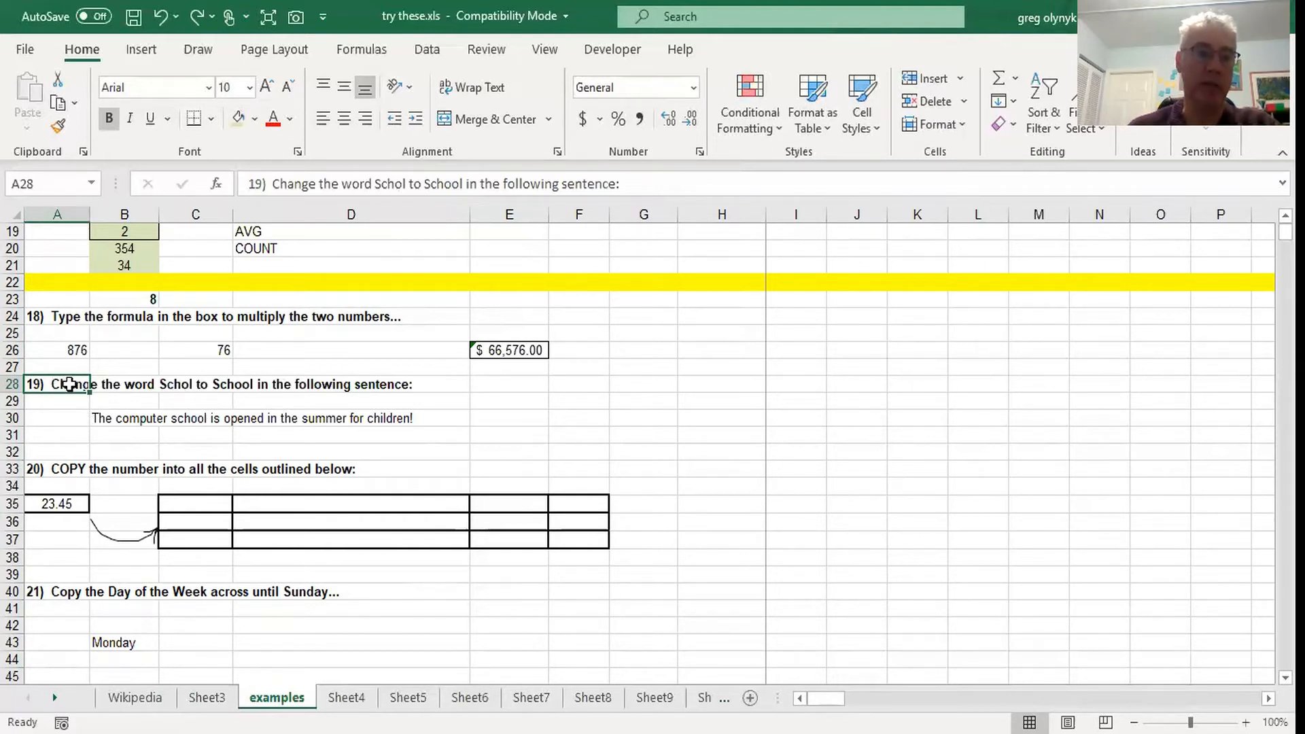
double_click(69, 385)
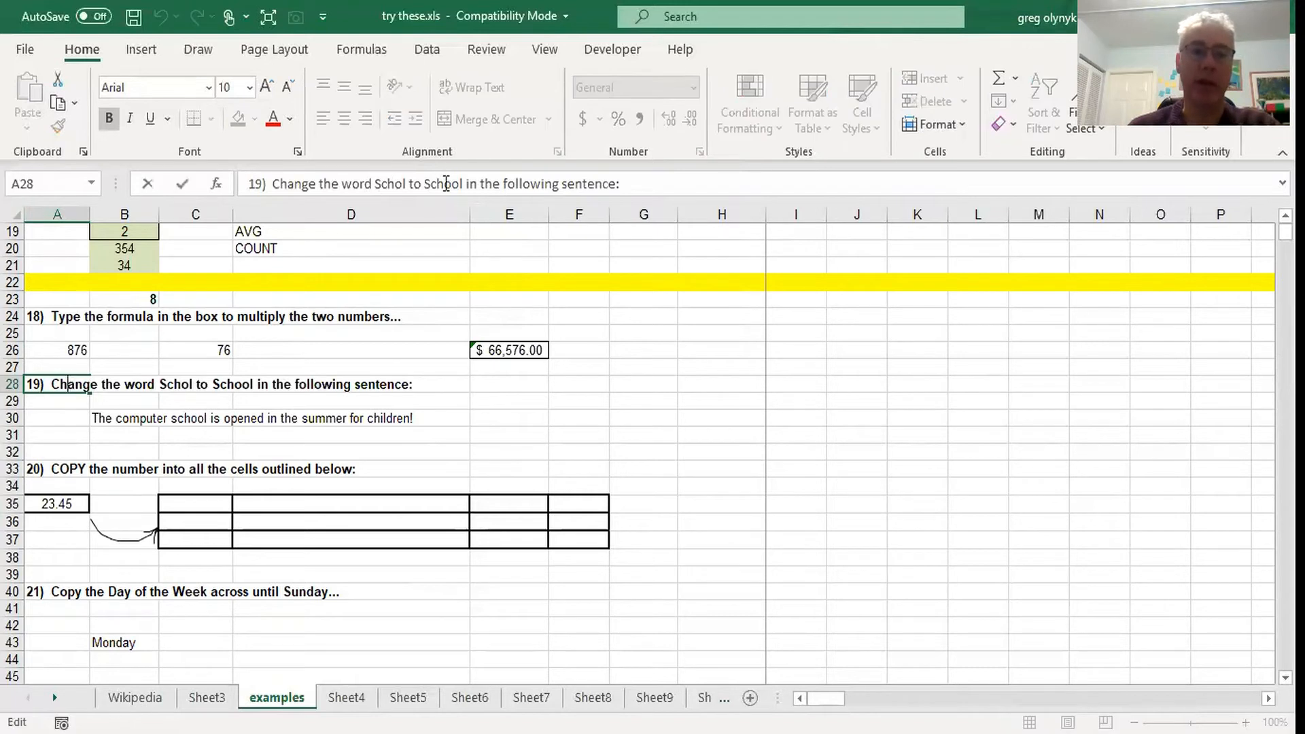
click(237, 370)
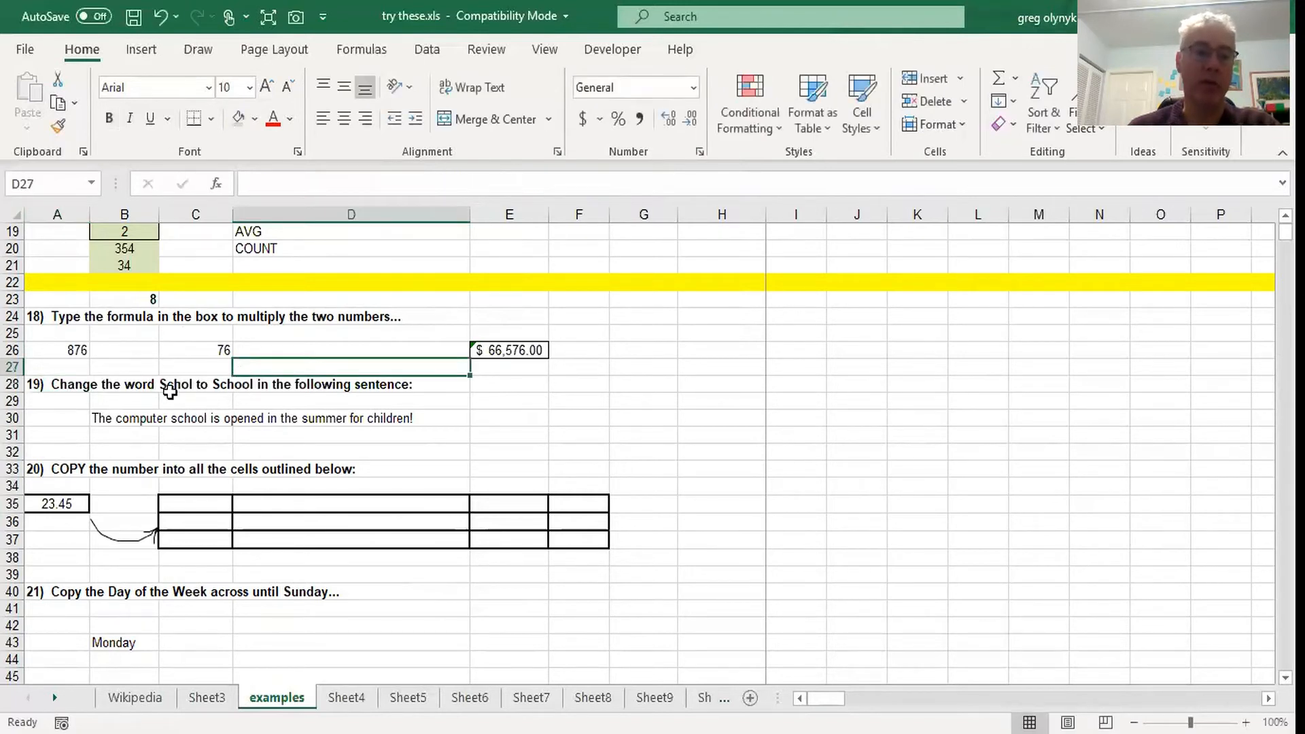
Step: Correct the word Schol to School in the exercise 19 sentence in cell A28
click(61, 389)
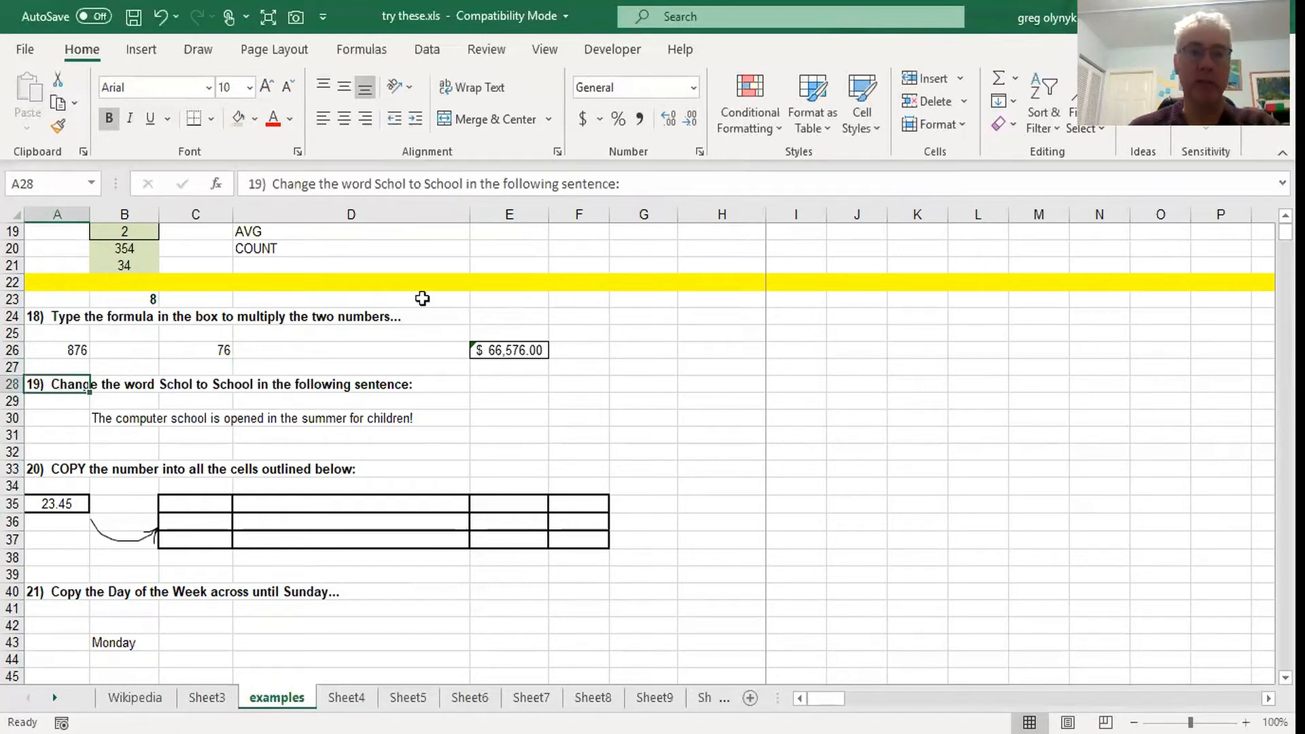
click(396, 184)
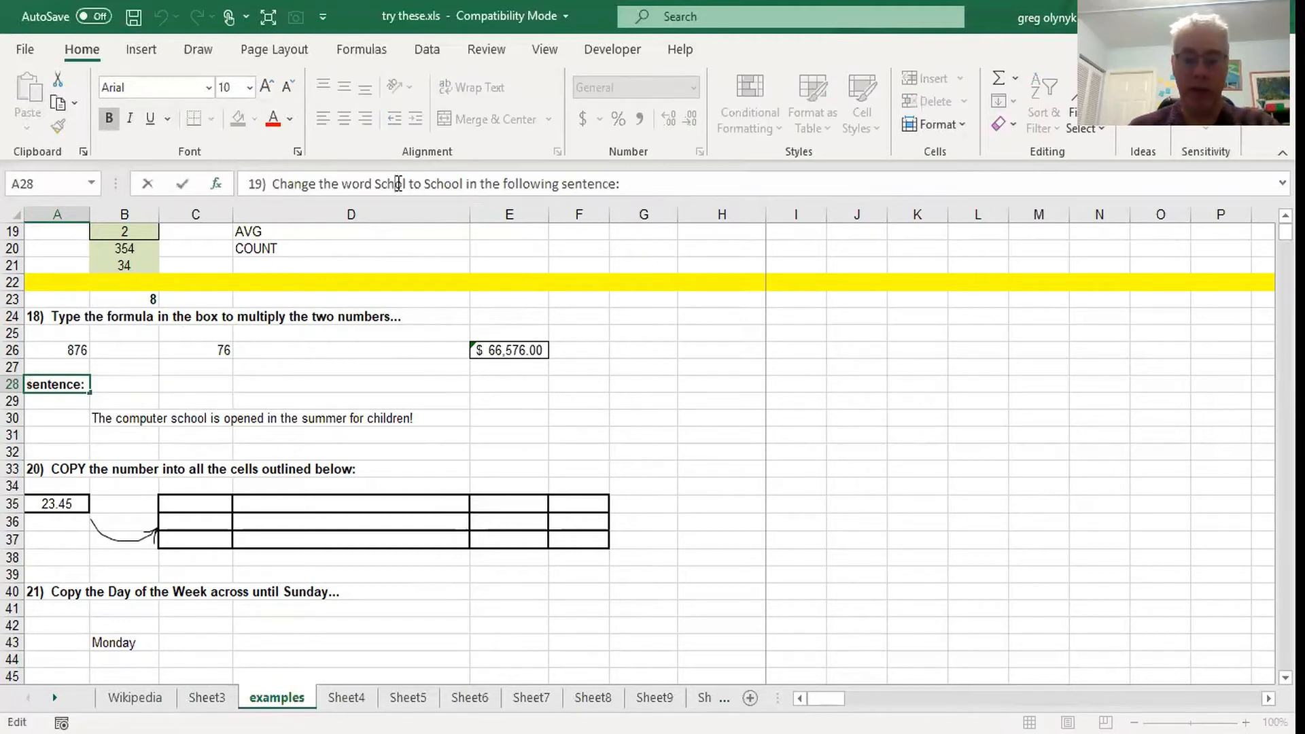
text(o)
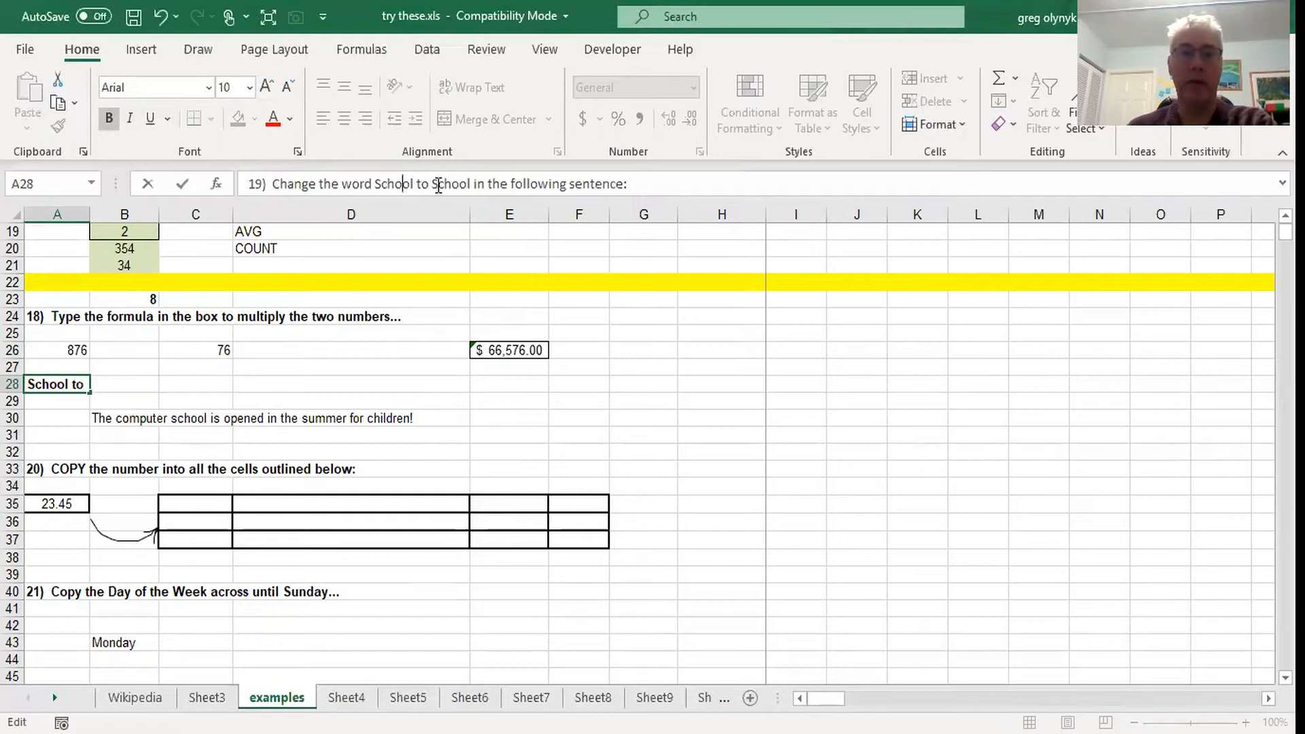
key(Return)
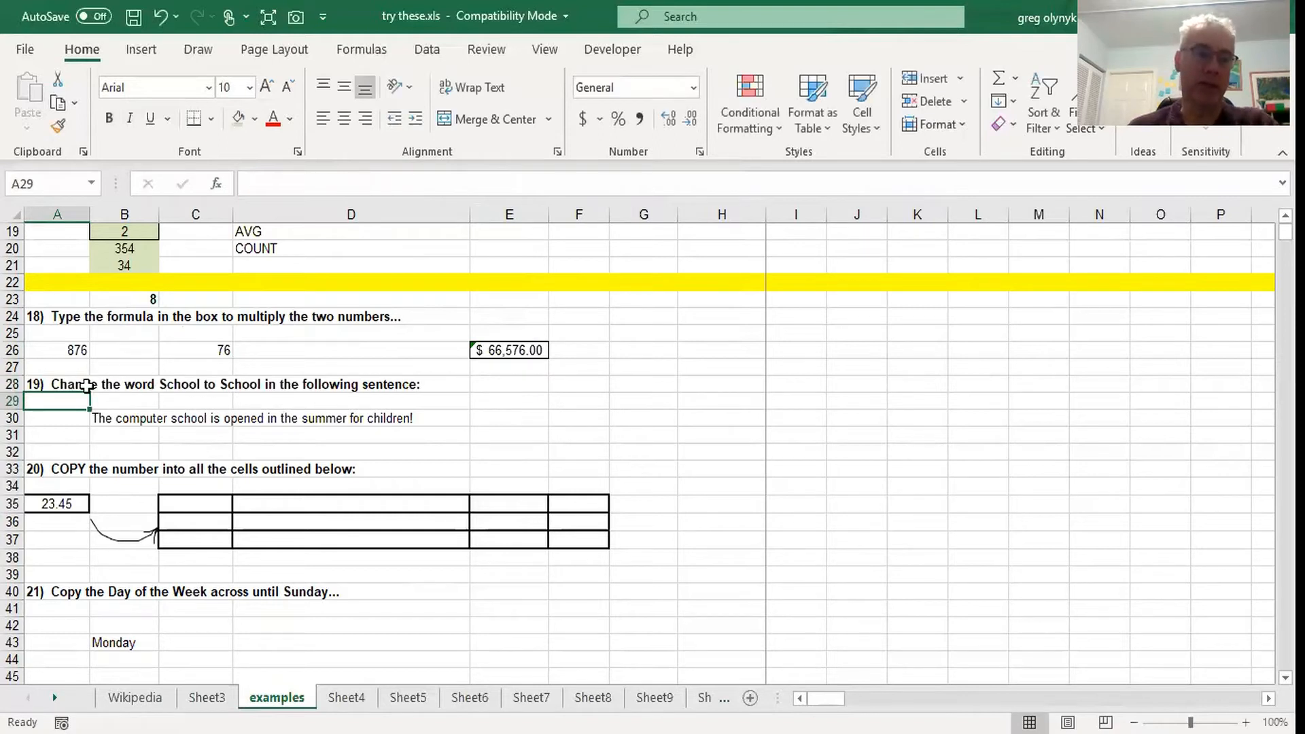
Step: Open the exercise 19 sentence in A28 for in-cell editing and select parts of its text
key(Up)
key(Up)
double_click(58, 385)
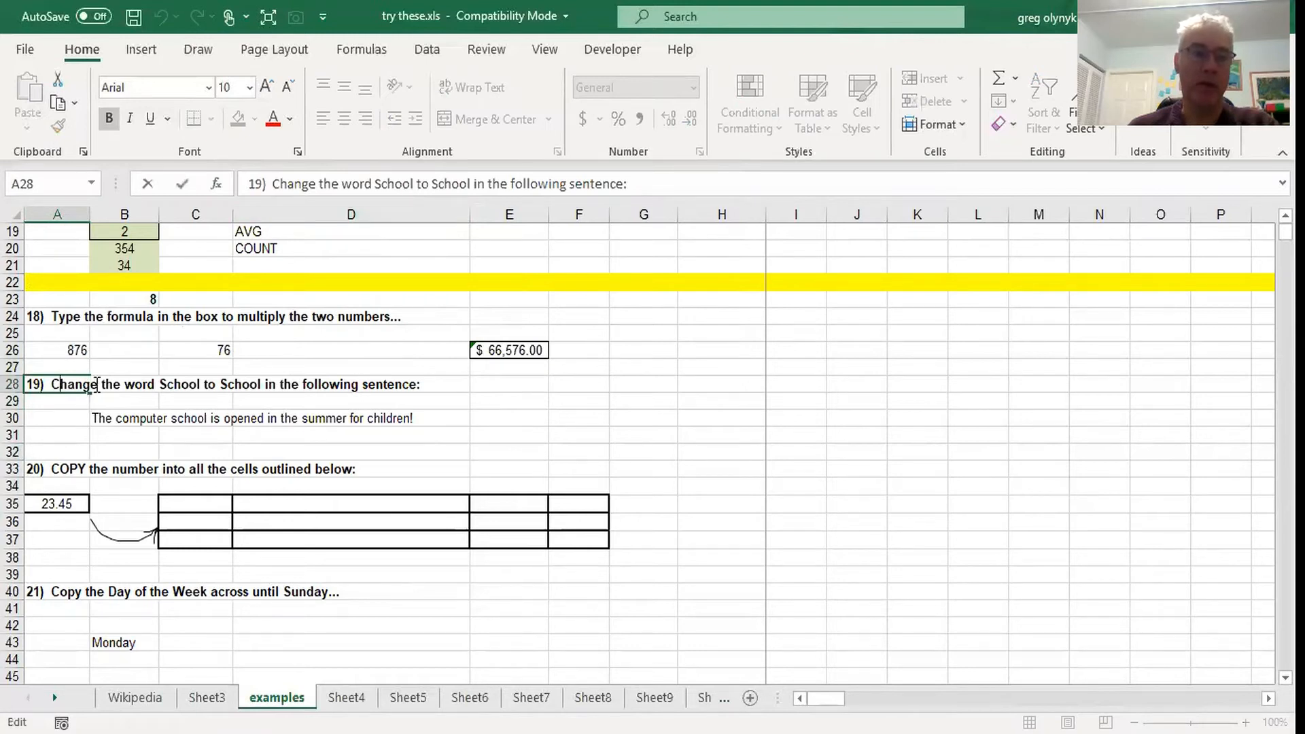
drag(74, 386, 142, 386)
click(34, 431)
double_click(53, 379)
drag(155, 385, 349, 382)
click(53, 420)
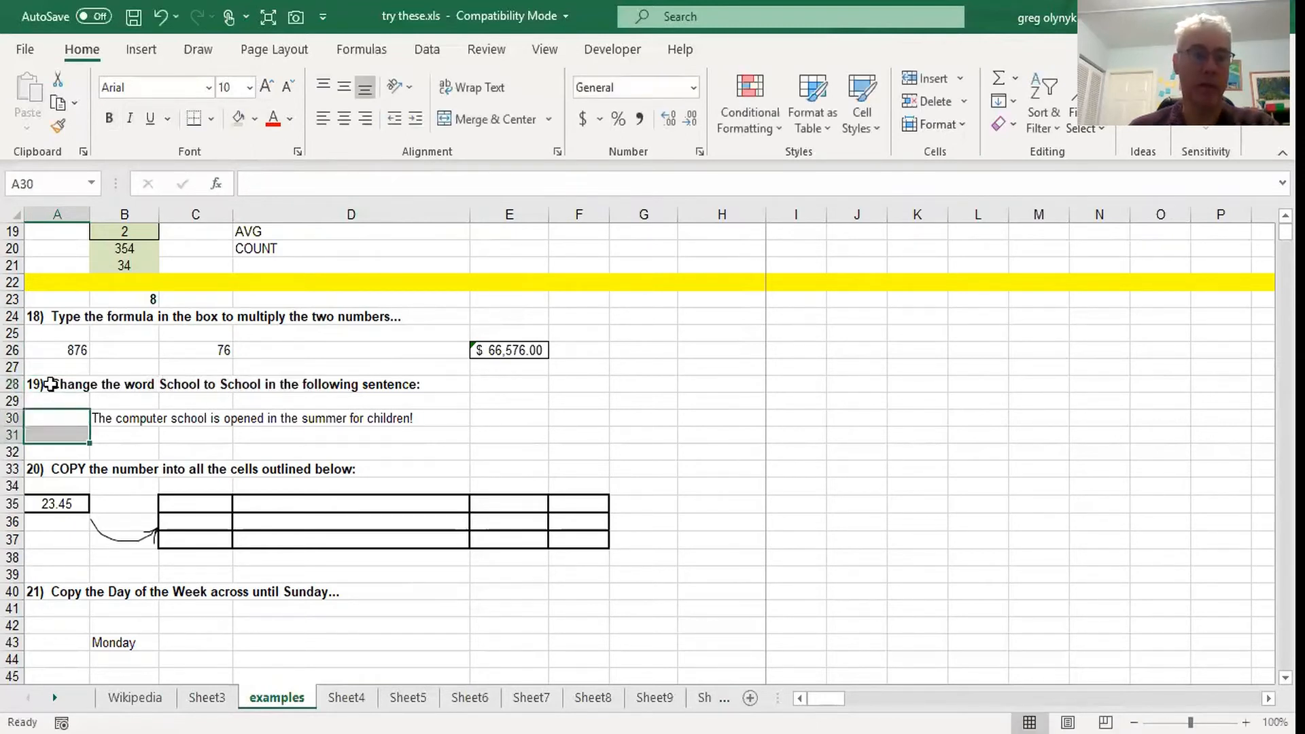
click(53, 384)
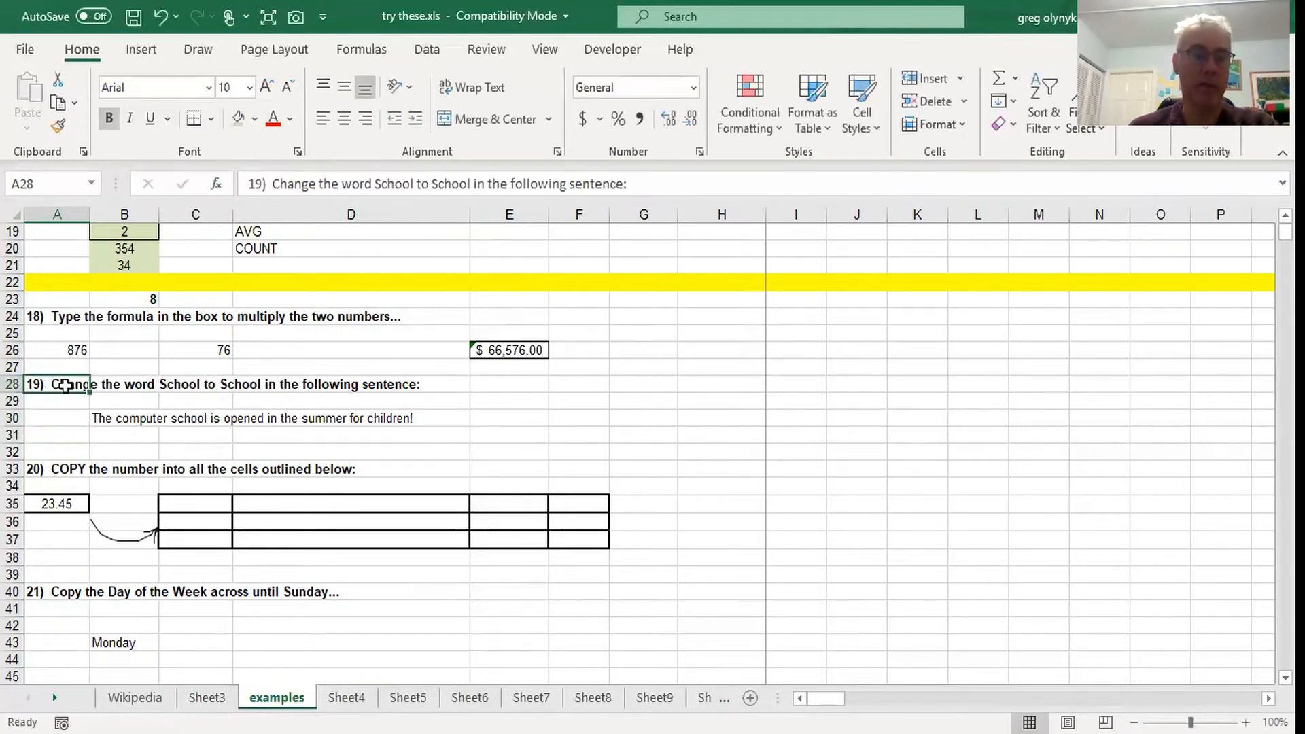
Step: Inspect the multiplication formula in cell E26 and leave in-cell editing without changes
click(514, 350)
double_click(515, 352)
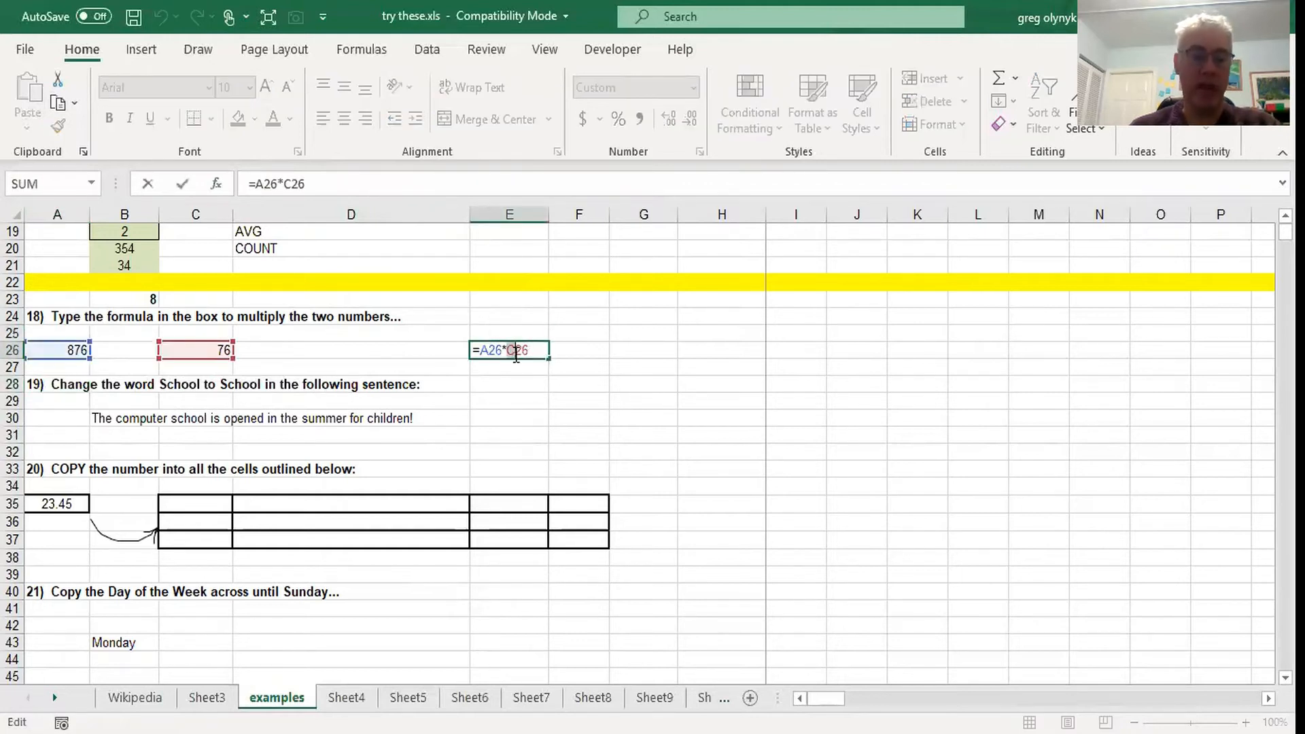
key(Escape)
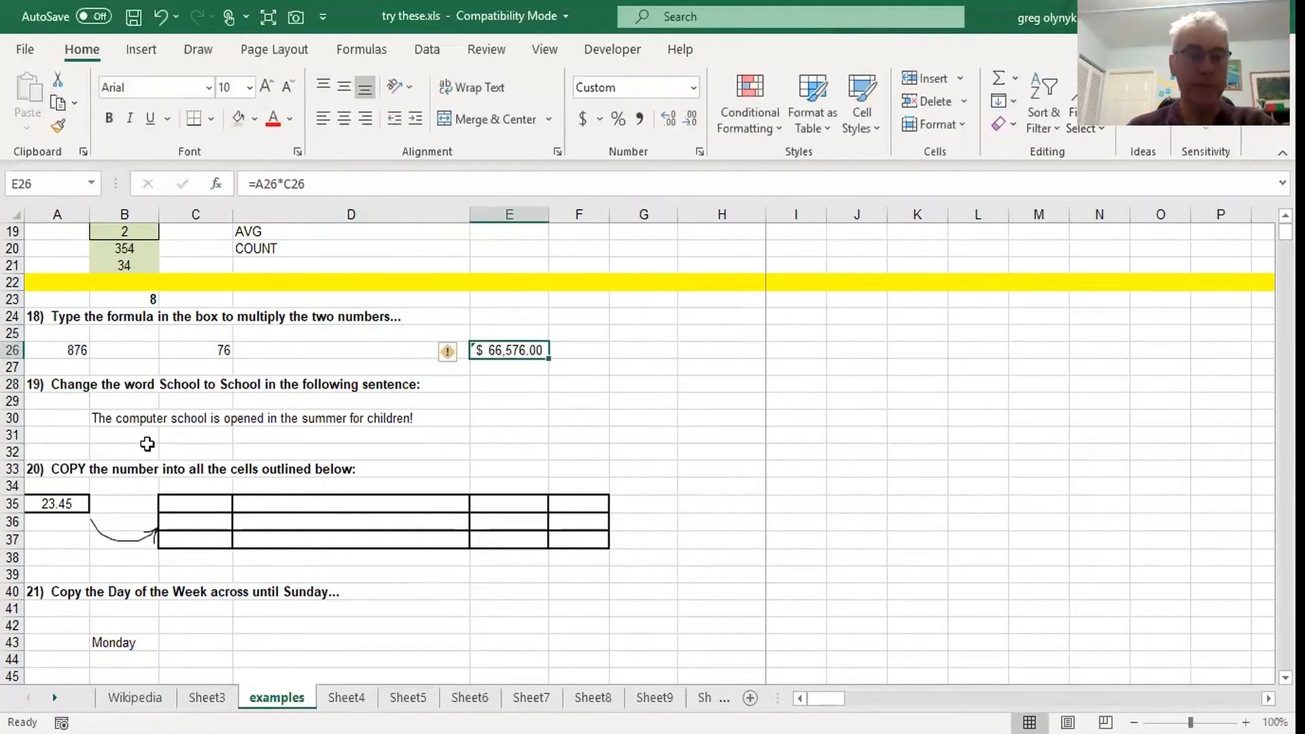
Step: Try filling the 23.45 in A35 across and down through F37, and undo both parts of the fill
drag(125, 437, 124, 444)
click(136, 468)
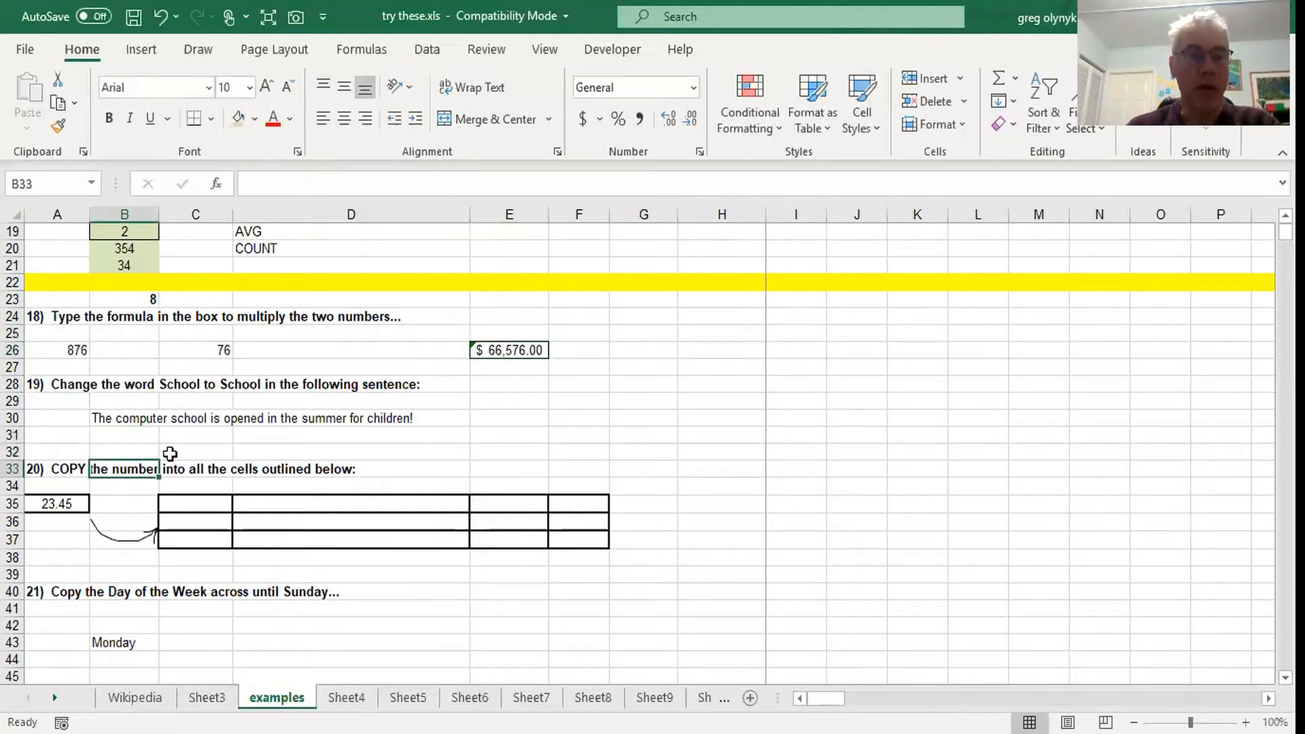
scroll(217, 454, down, 2)
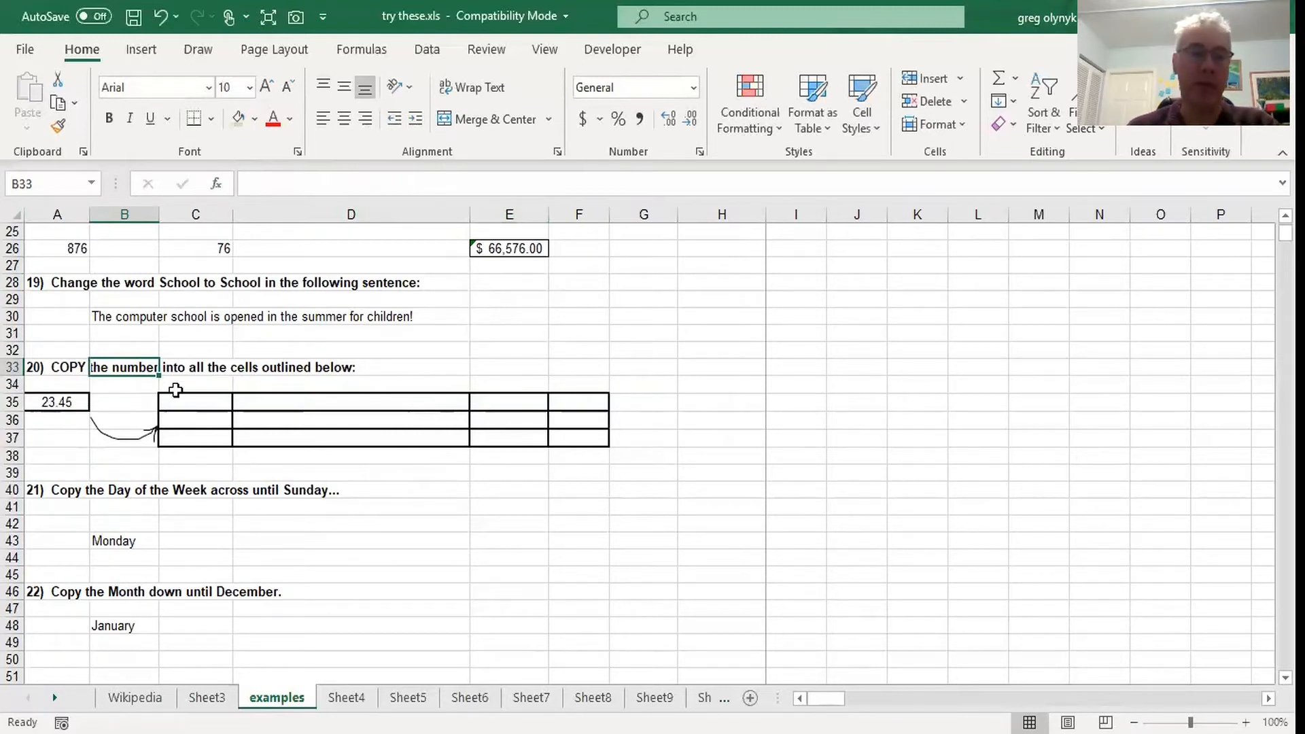
click(62, 401)
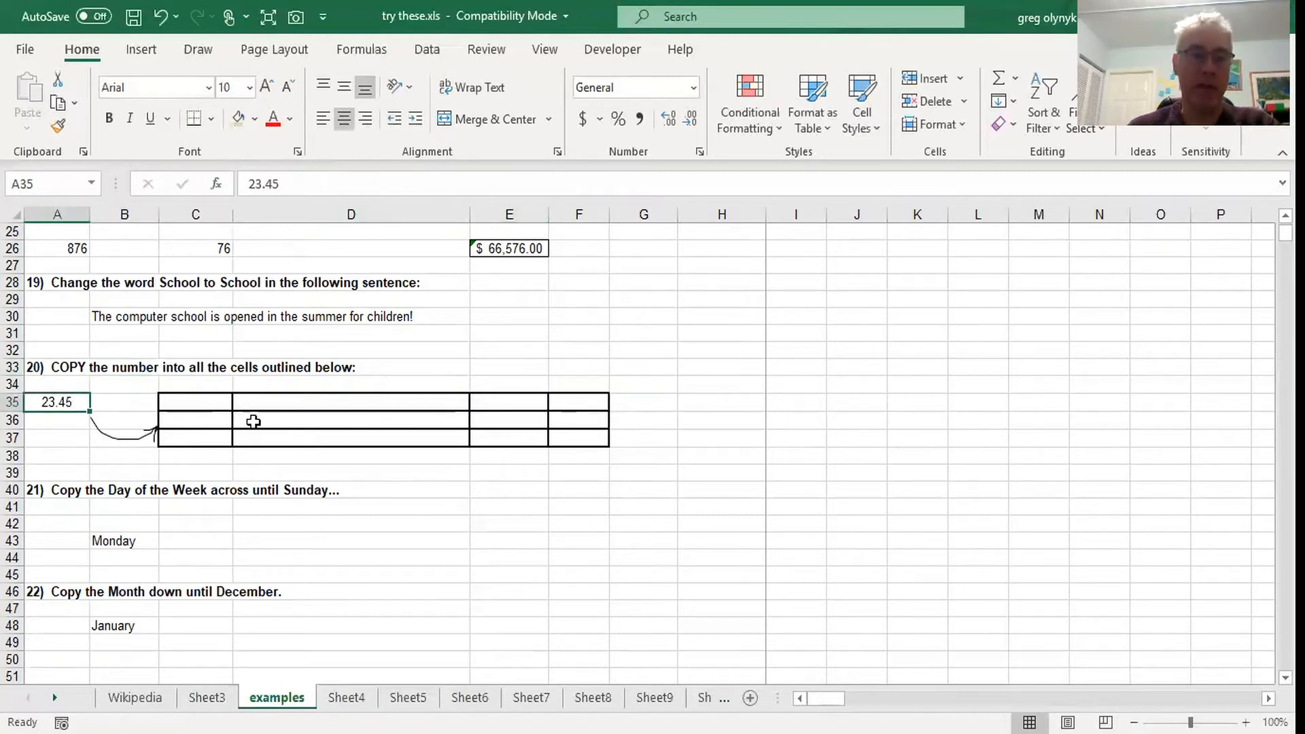
drag(92, 411, 593, 451)
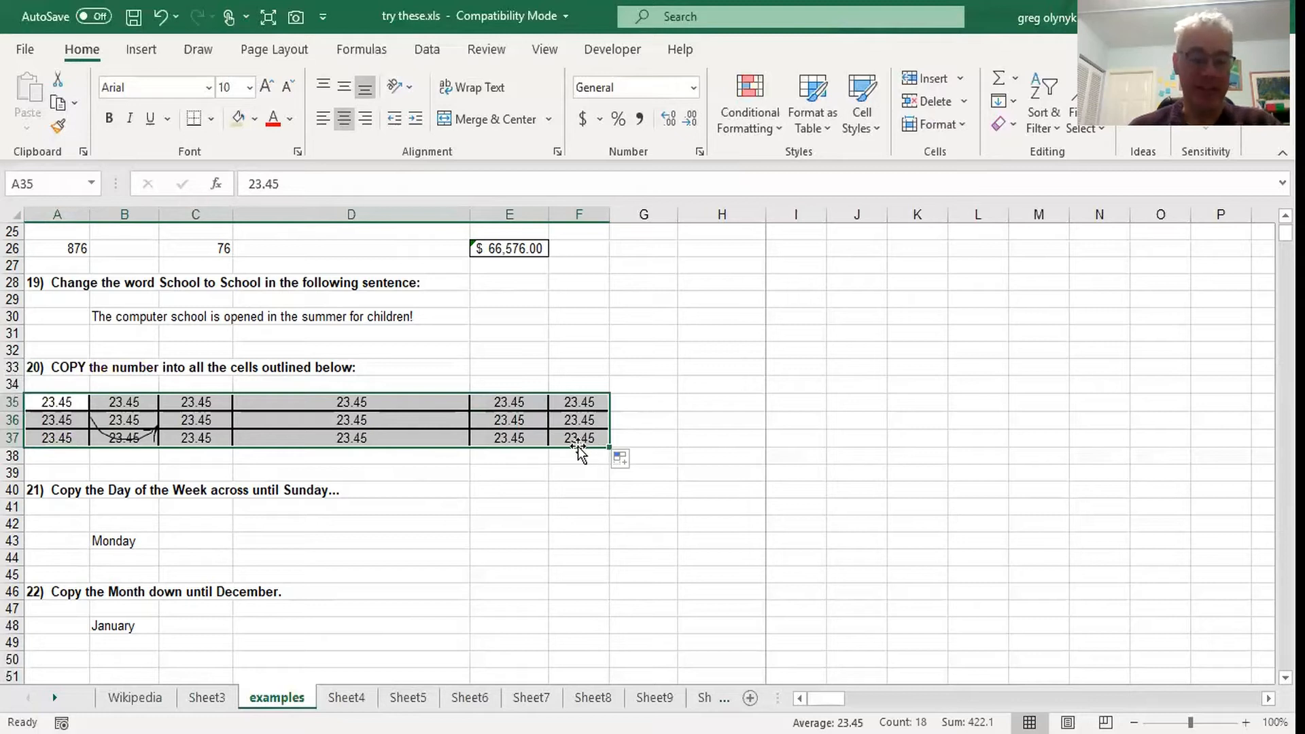
key(ctrl+z)
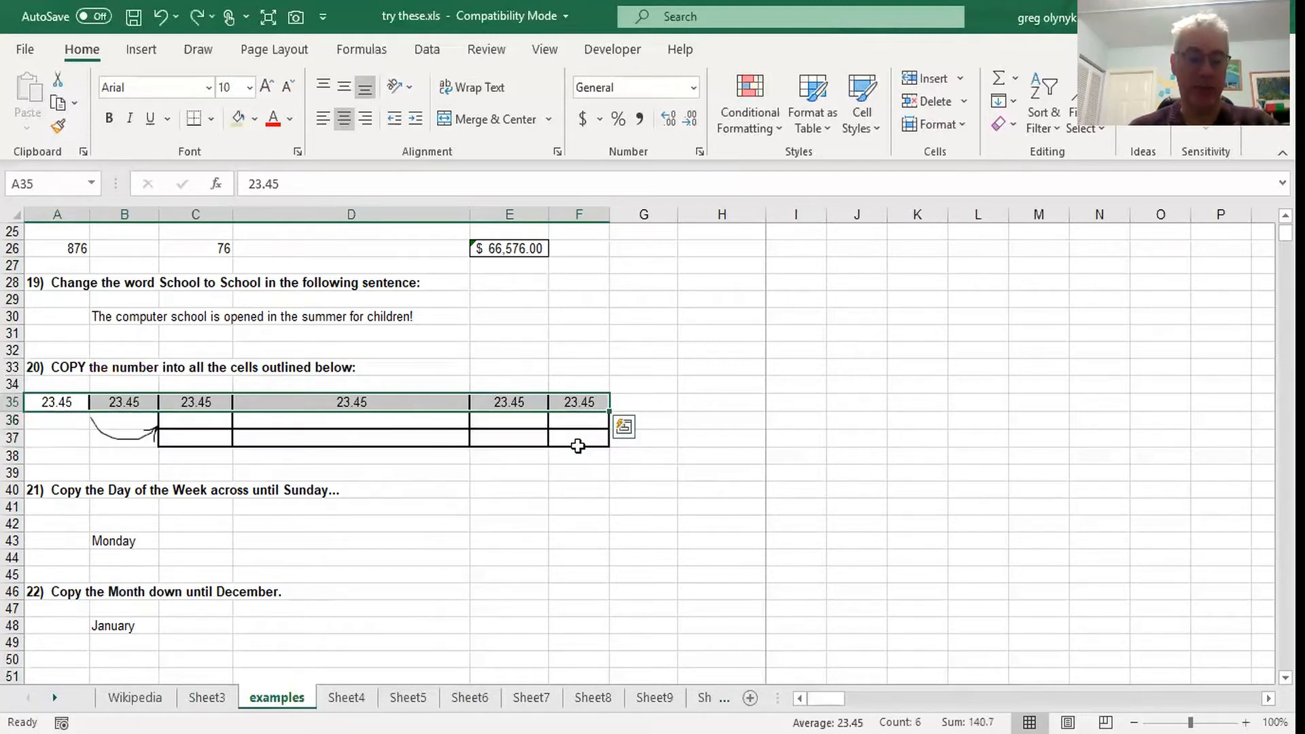
key(ctrl+z)
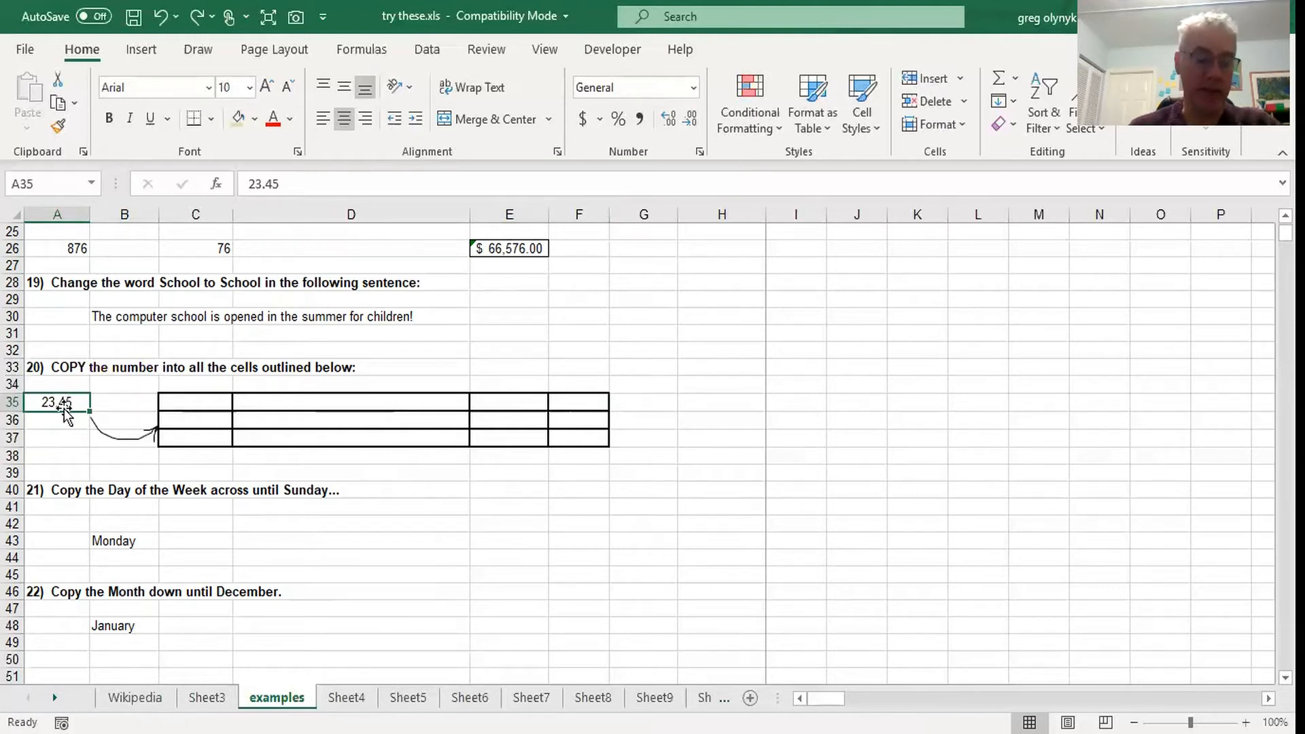
Step: Copy the number 23.45 from A35 into all the outlined cells C35:F37
key(ctrl+c)
drag(206, 405, 585, 436)
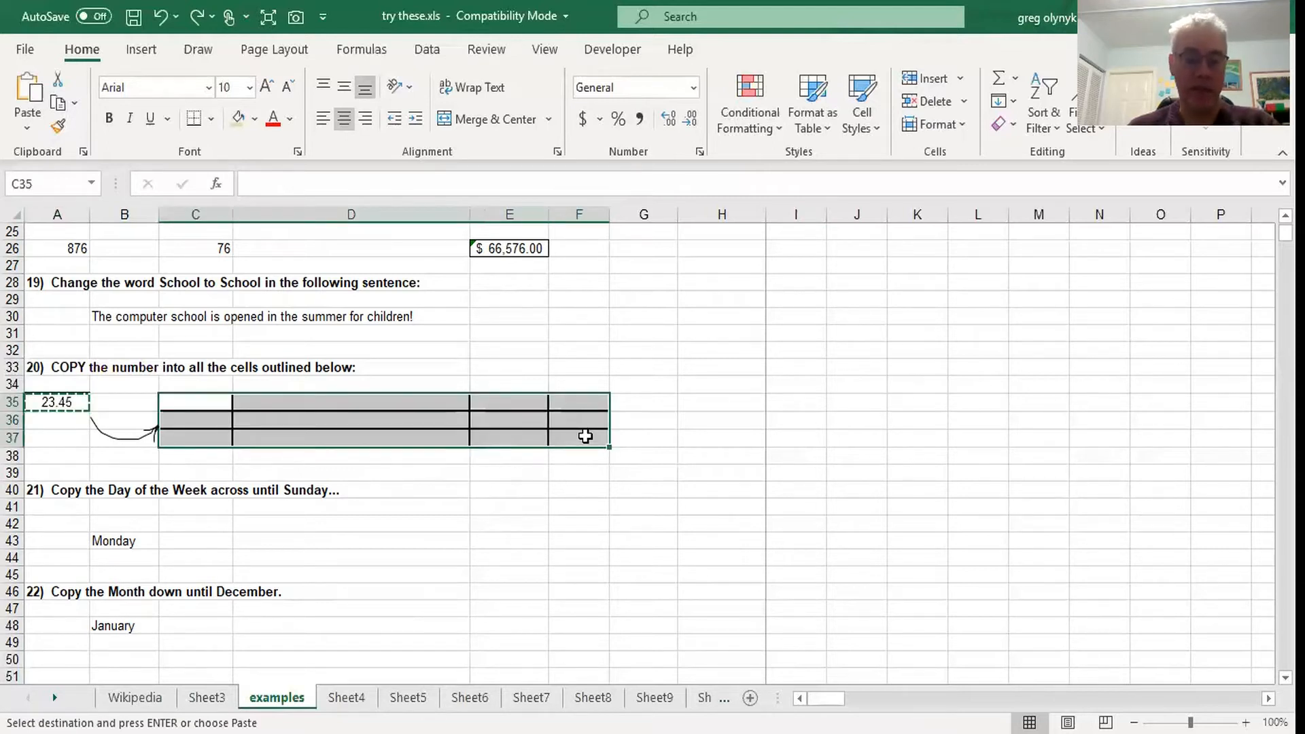
key(ctrl+v)
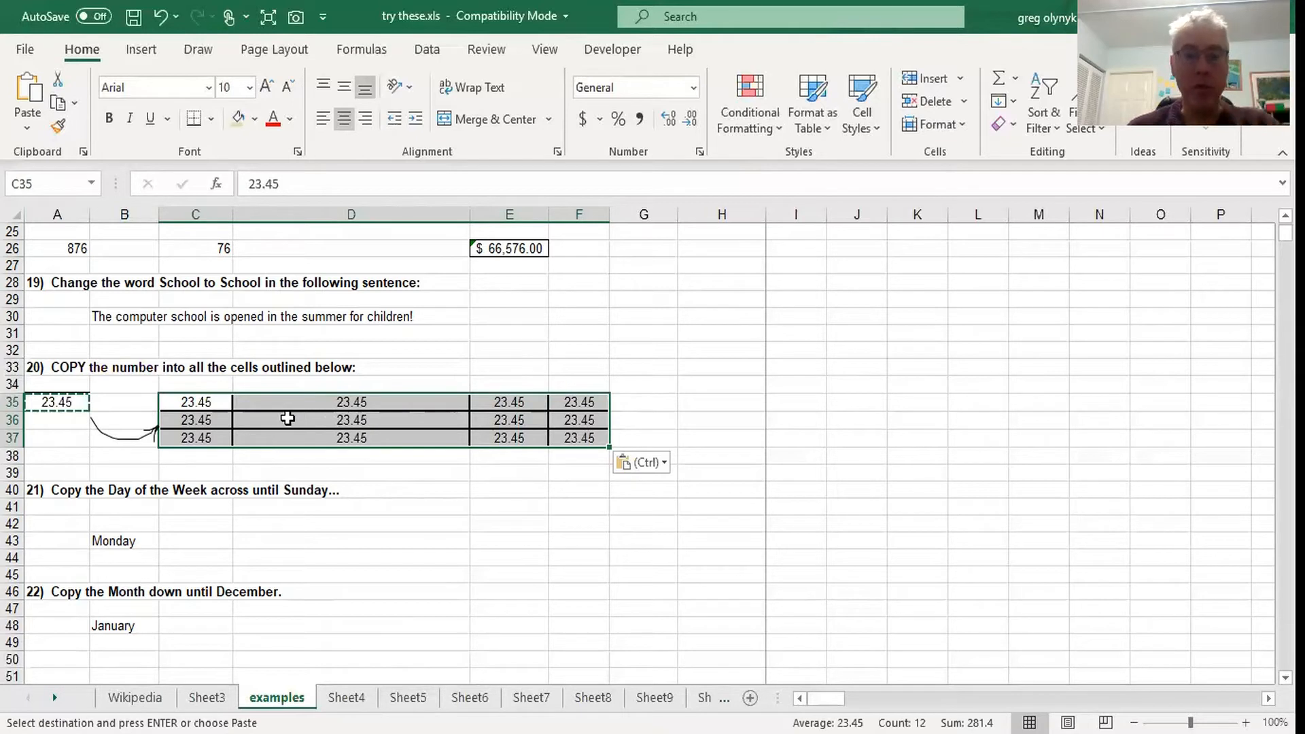
Step: Try moving the filled block C35:F37 directly to the empty area beside it, and undo the move
drag(197, 402, 593, 440)
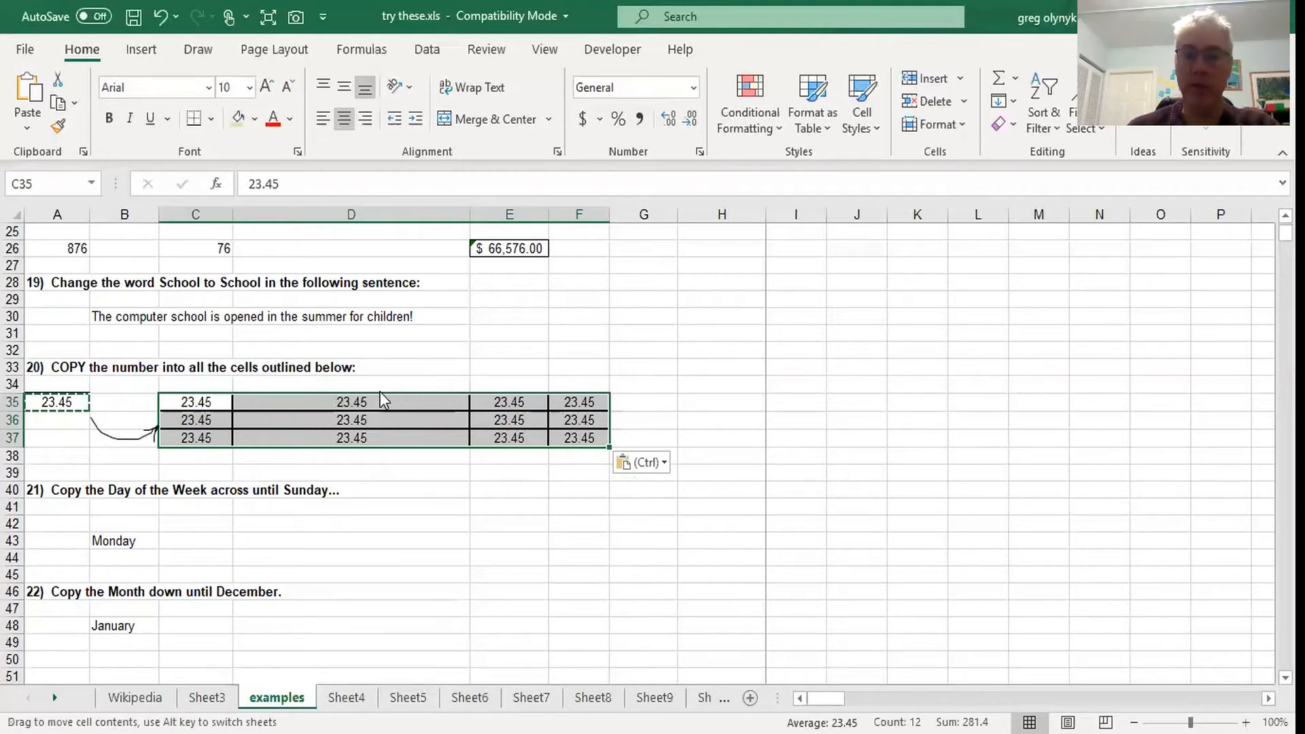
drag(381, 391, 806, 348)
key(ctrl+z)
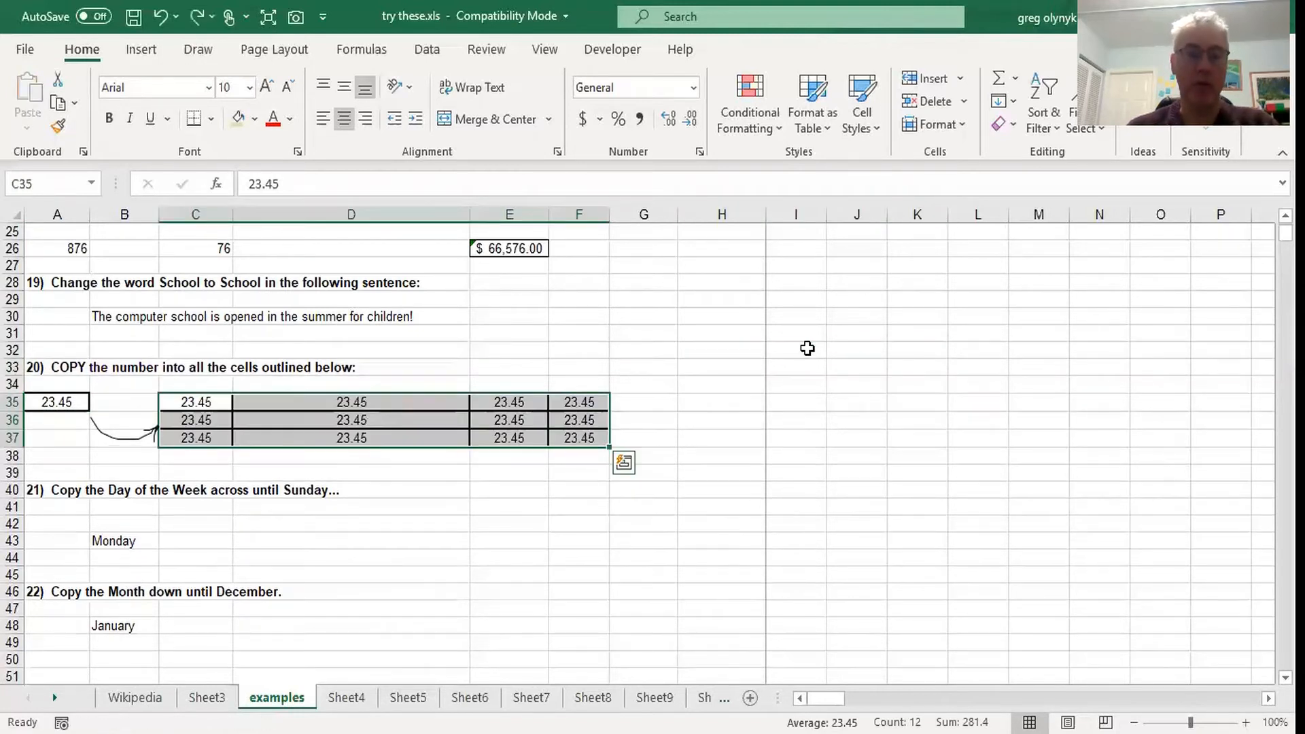
Step: Cut the filled block C35:F37, paste it at J29, and undo the paste
key(ctrl+c)
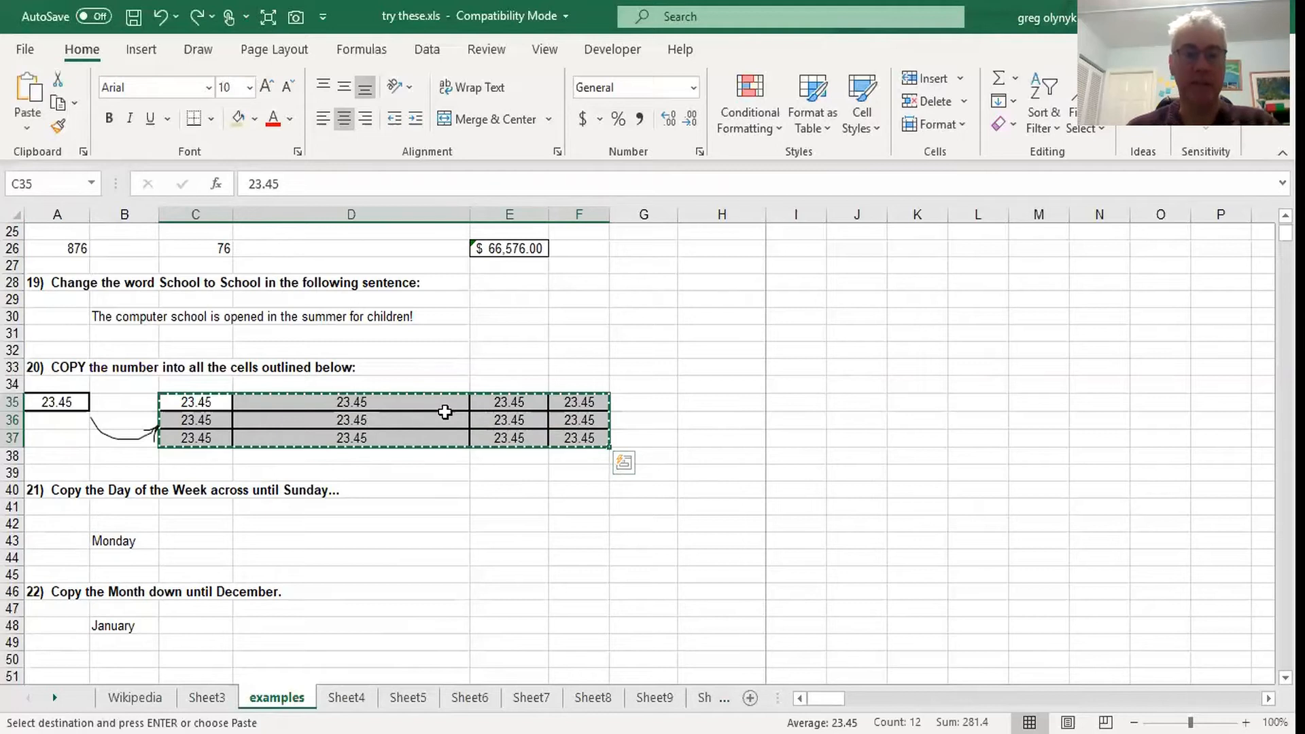
click(838, 304)
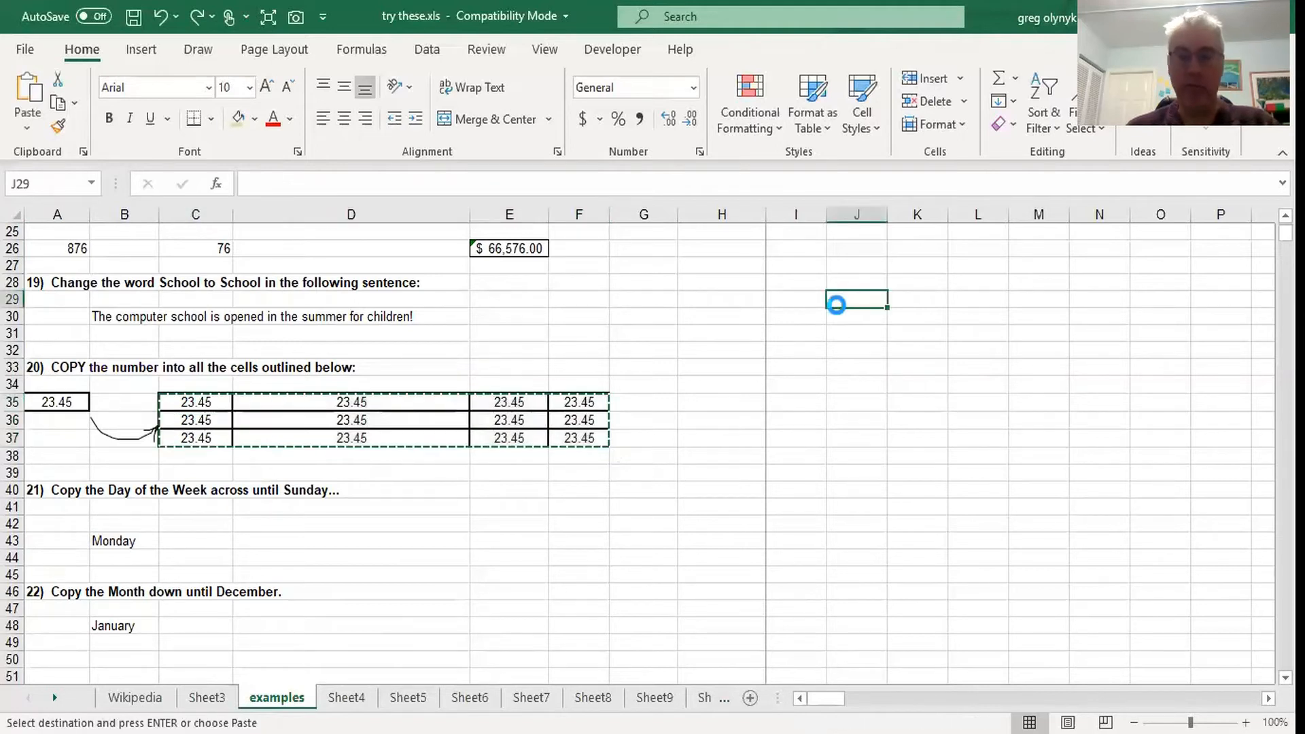
key(ctrl+v)
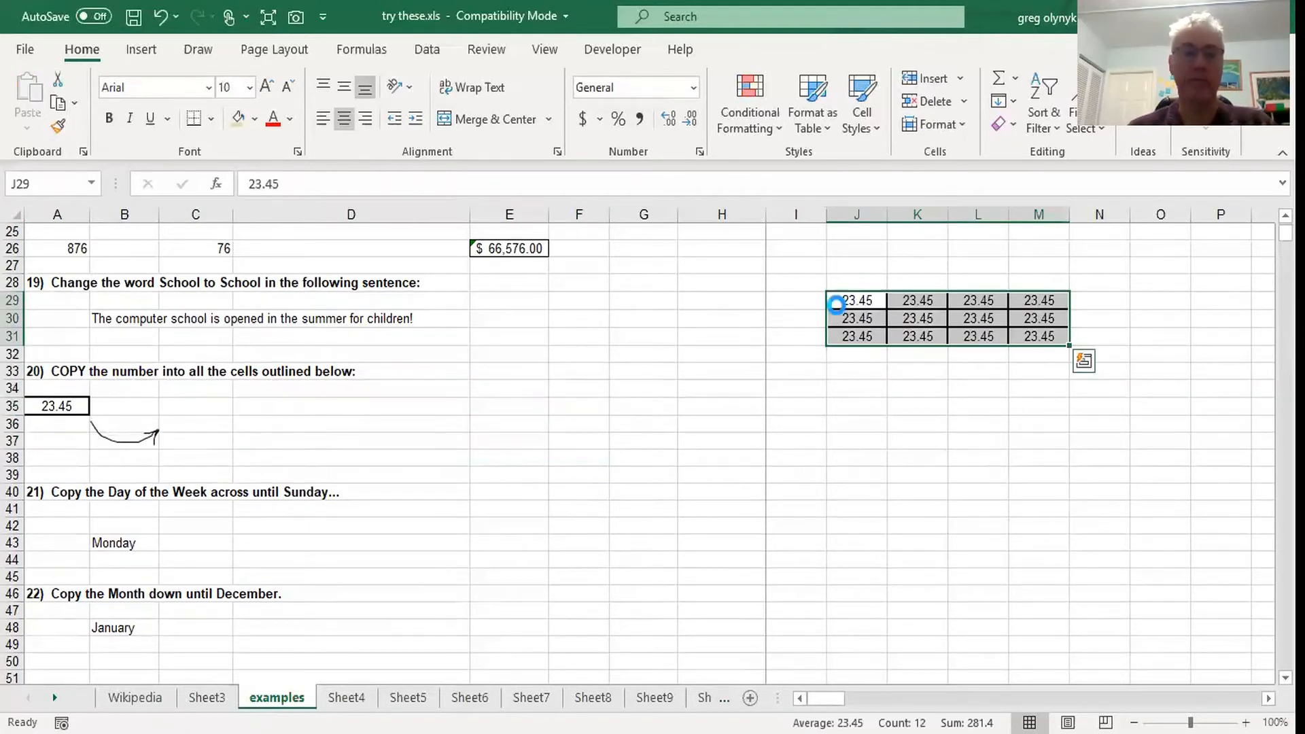
key(ctrl+z)
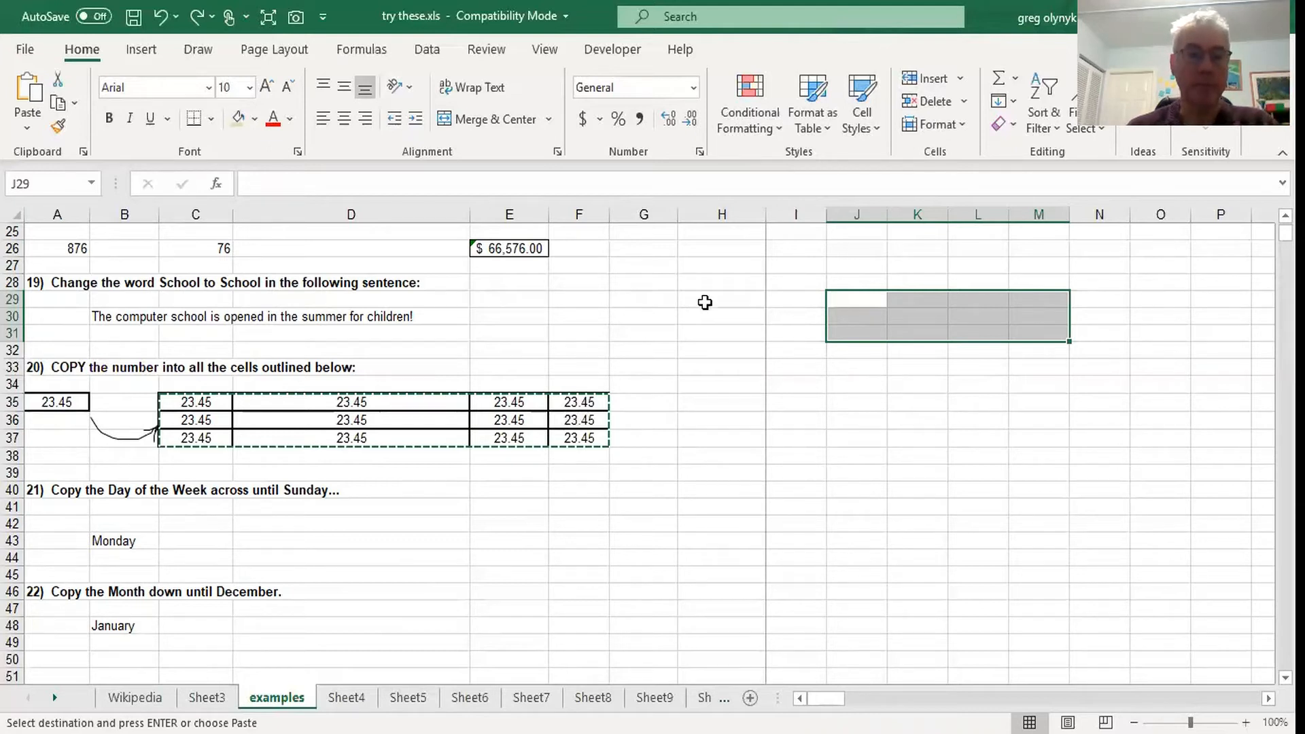
click(303, 418)
click(182, 402)
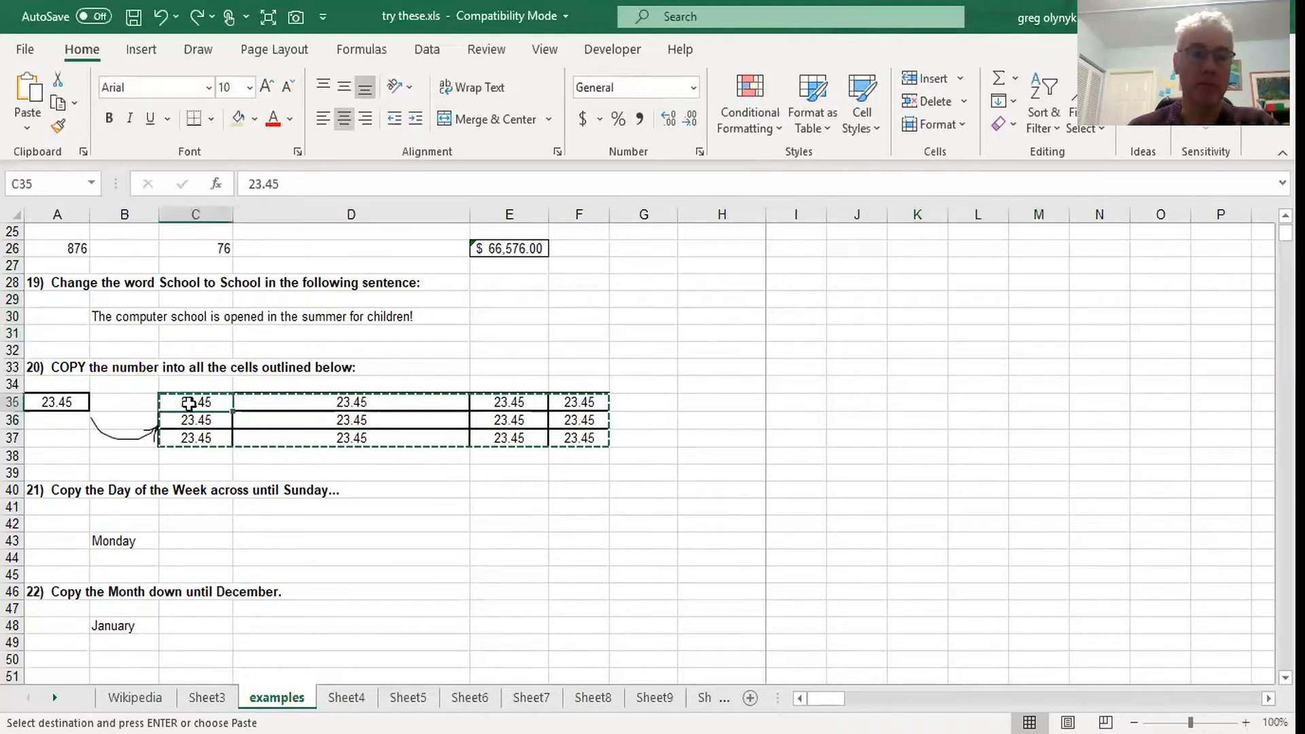
click(280, 419)
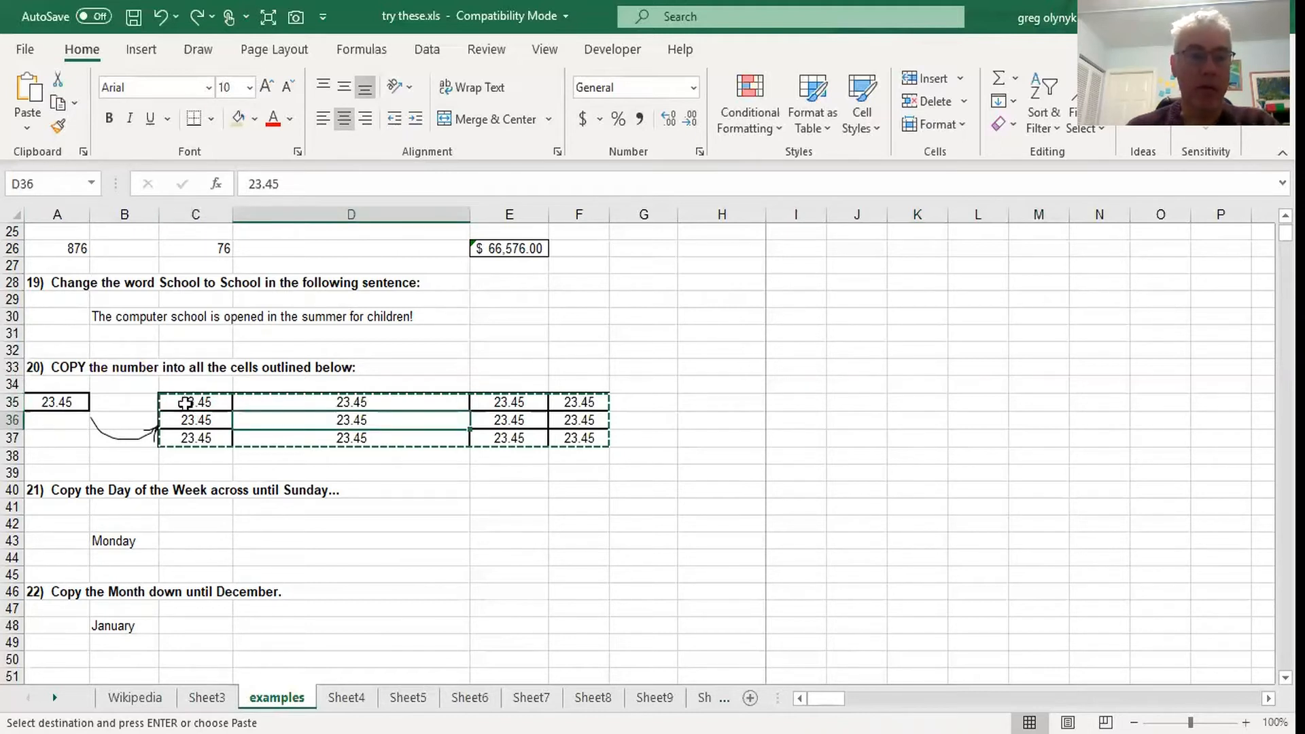
drag(580, 402, 581, 425)
click(729, 386)
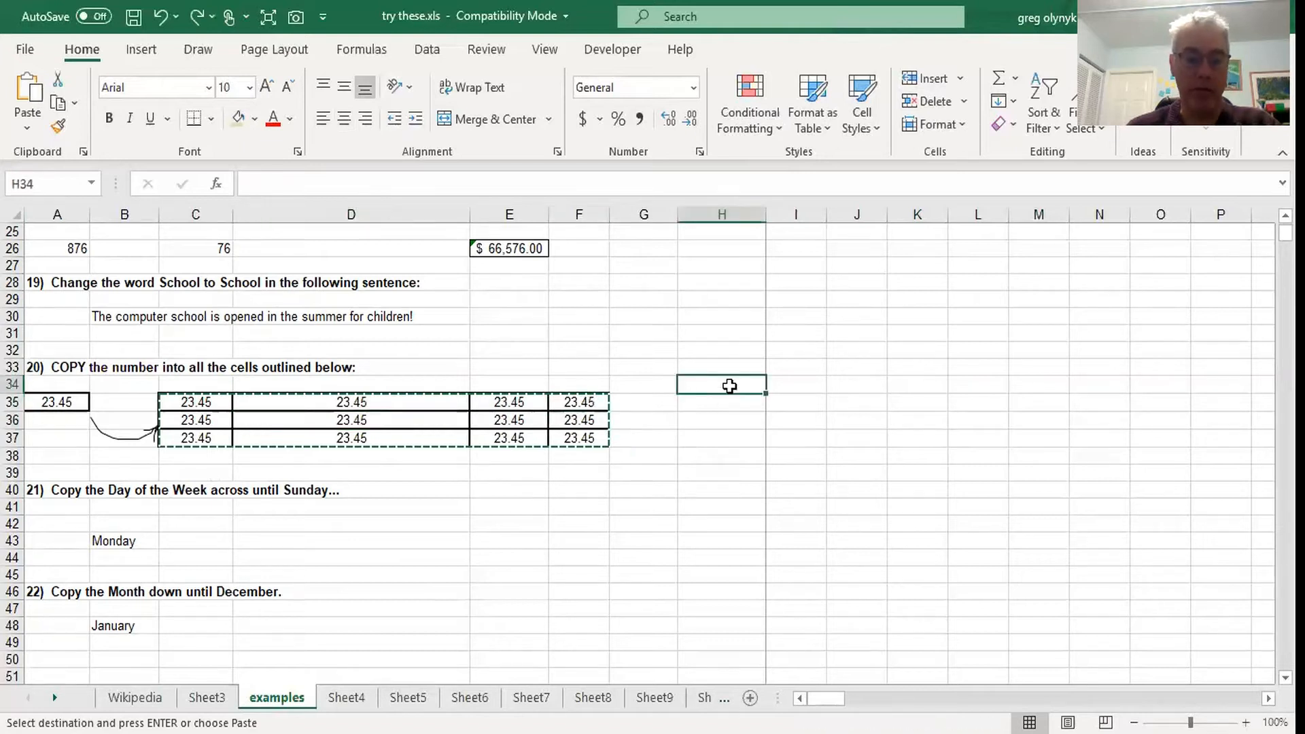
click(579, 408)
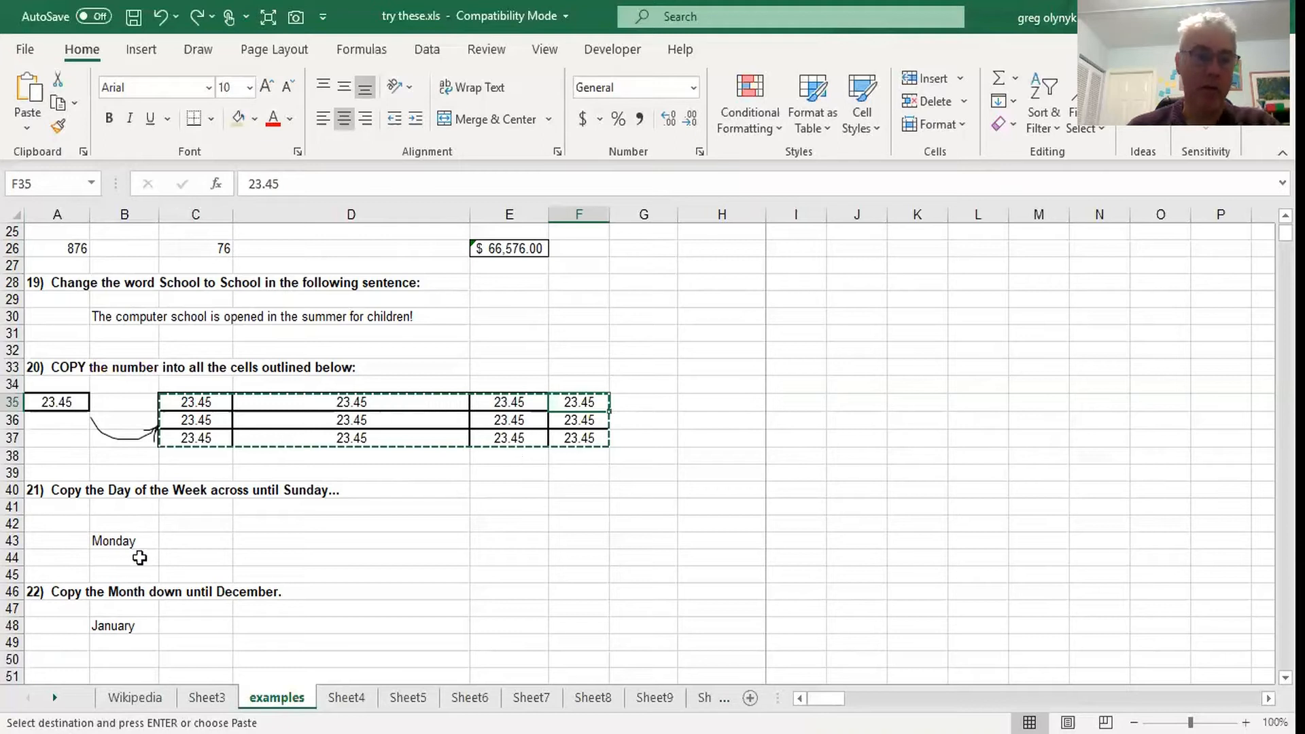
Step: Fill the weekday series from Monday in B43 across to Sunday in H43
scroll(143, 484, down, 1)
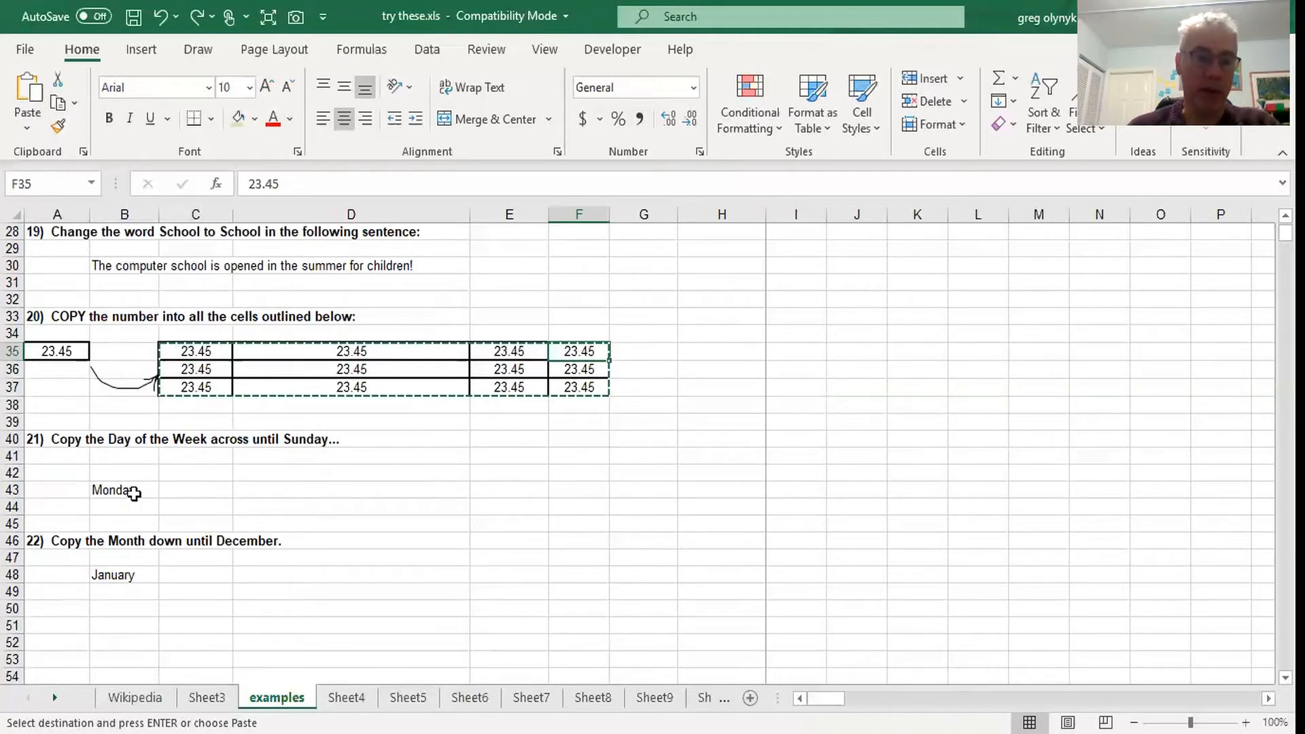
click(133, 493)
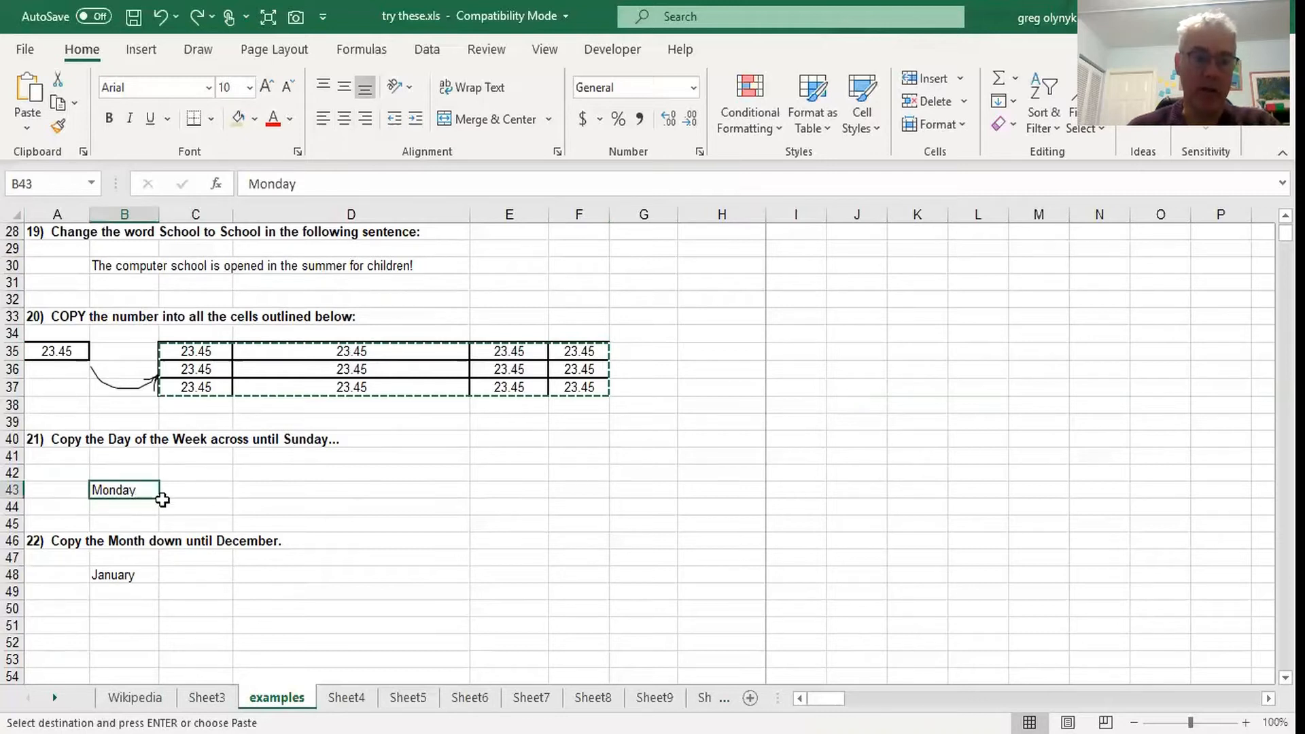
drag(158, 499, 752, 490)
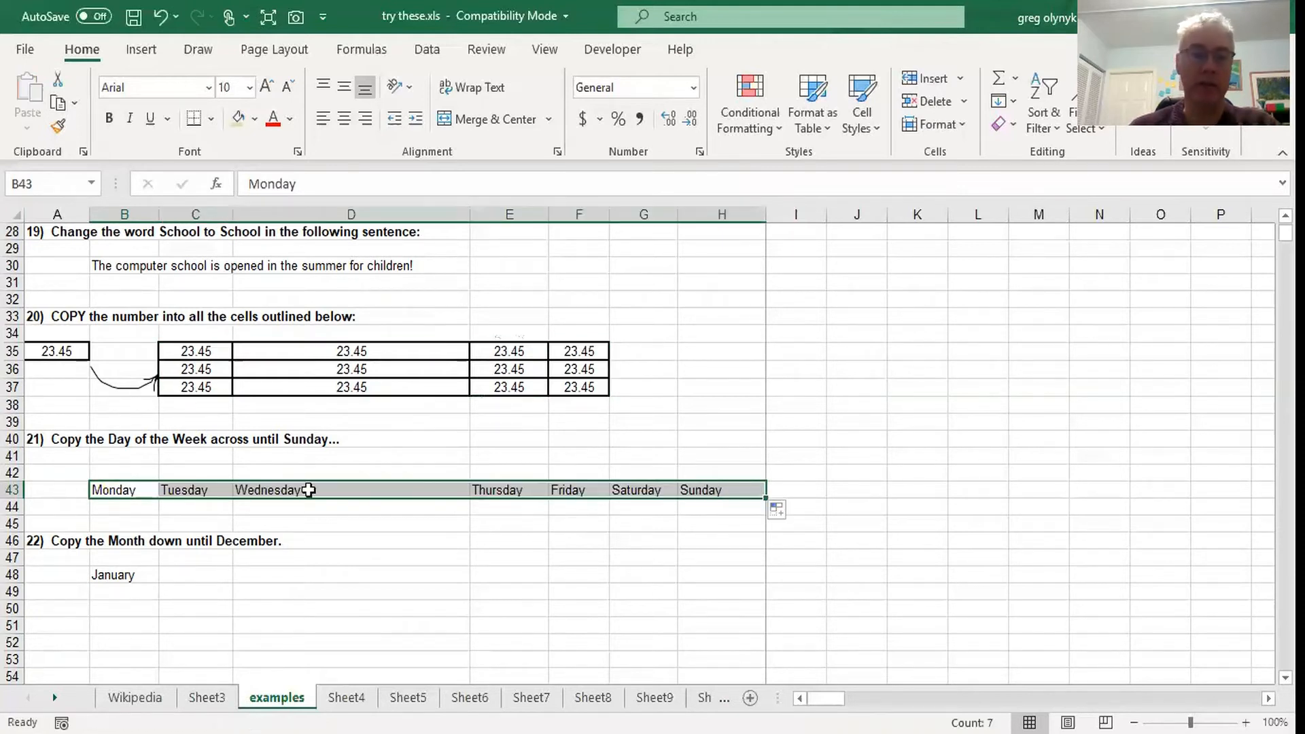
Step: Replace the entry in B43 with MON and fill the abbreviated weekdays across to SUN in H43
click(131, 490)
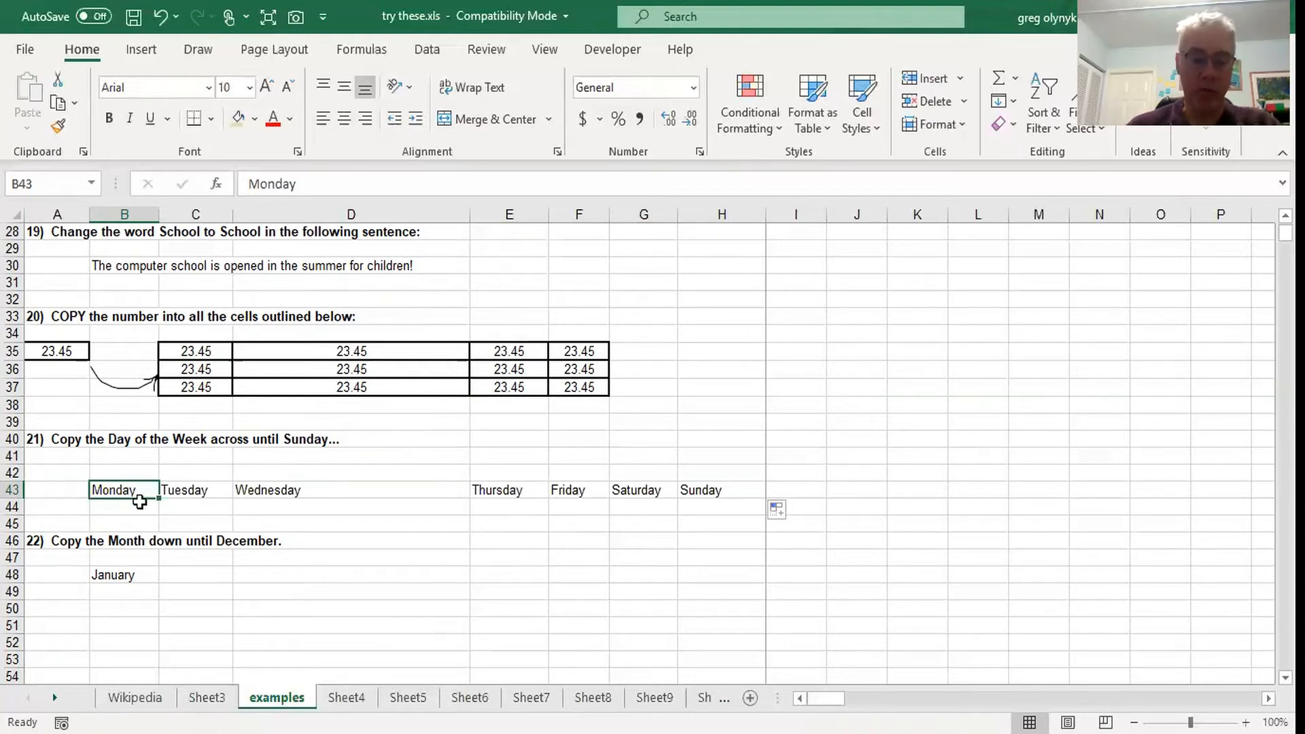
text(MON)
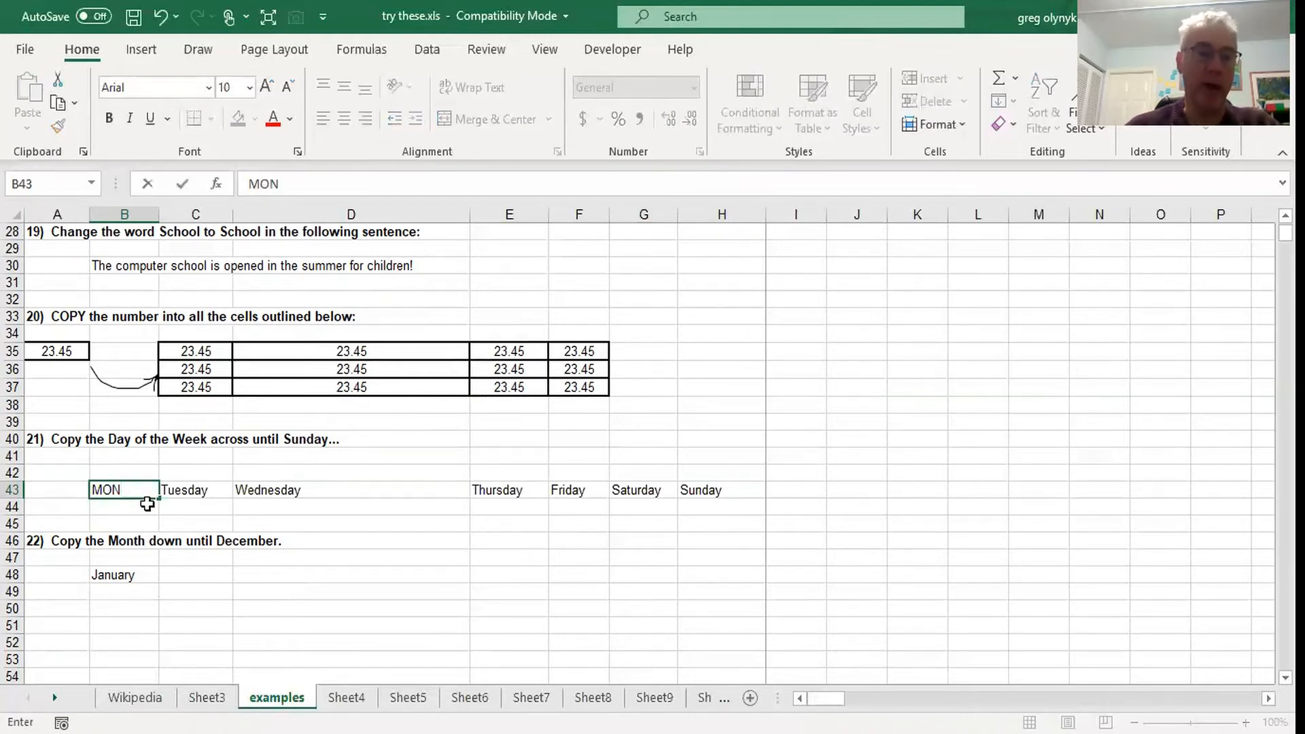
drag(158, 499, 733, 499)
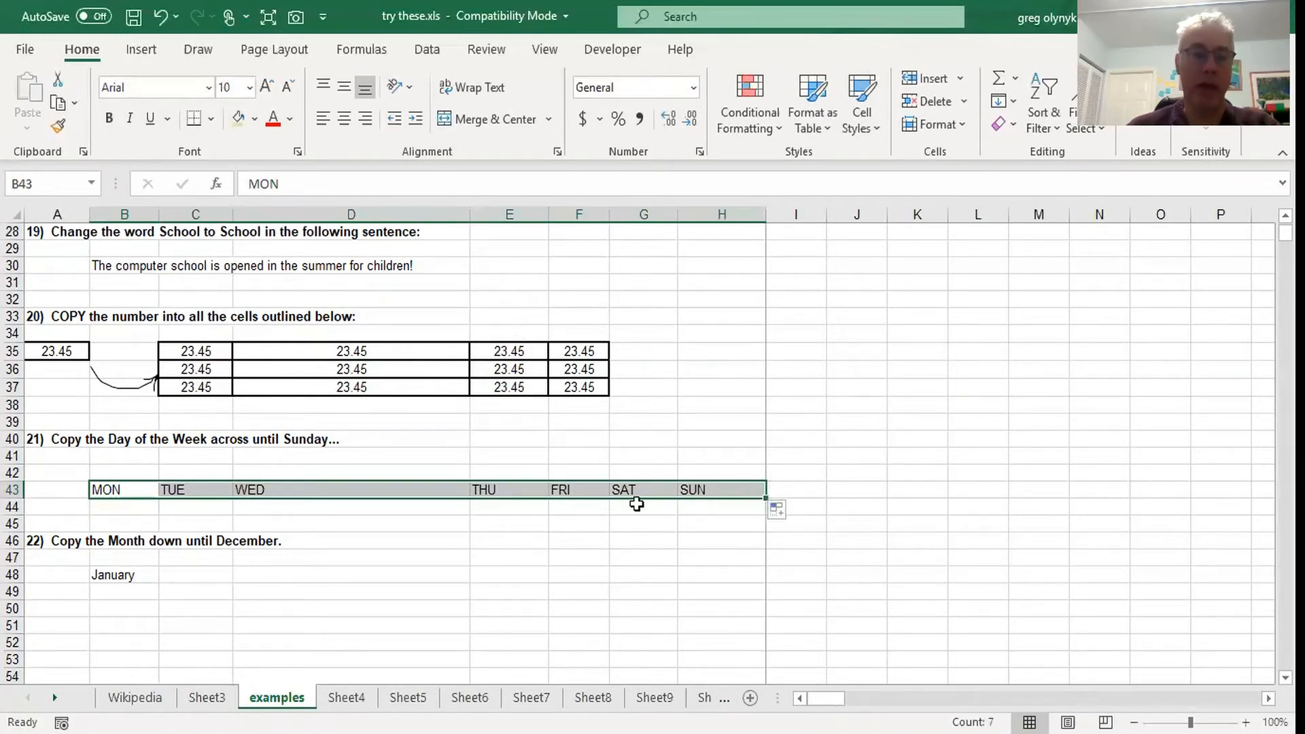
Step: Enter JAN in B43 and fill the abbreviated months across to JUL in H43
click(124, 495)
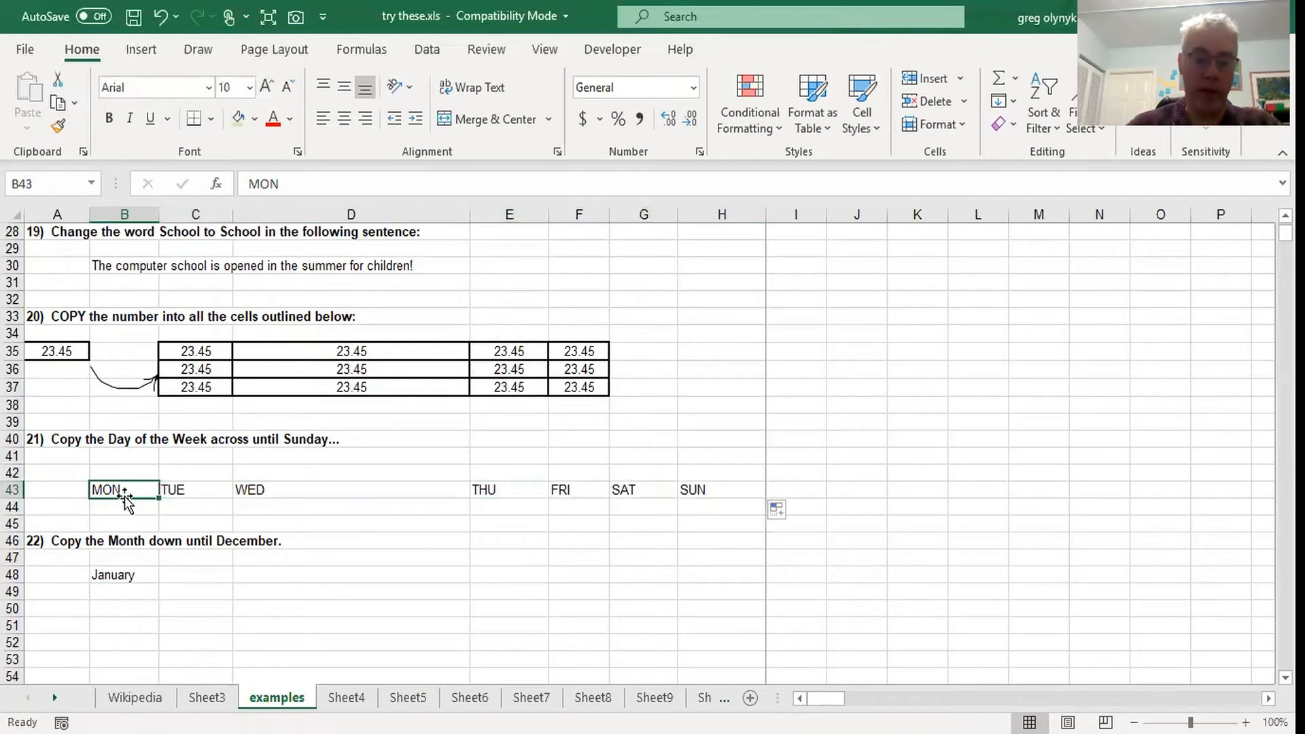
text(JAN)
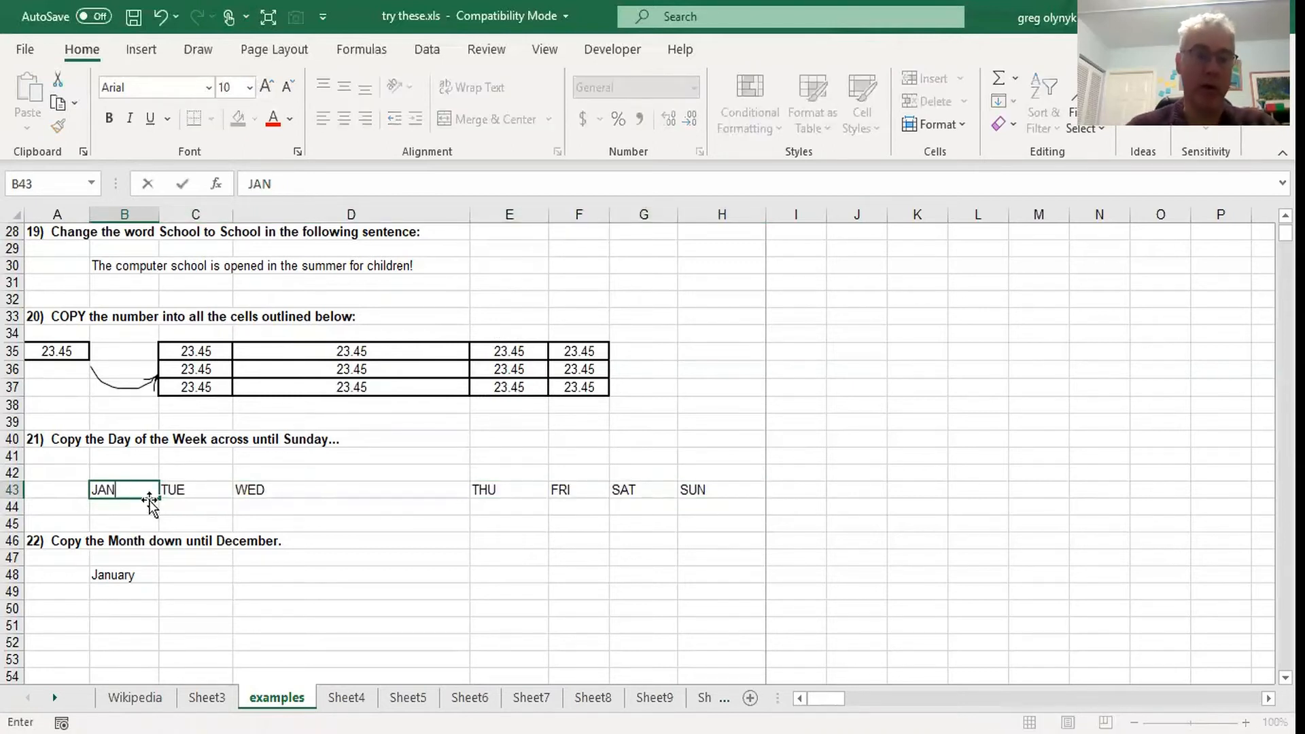
key(ctrl+Return)
drag(185, 499, 733, 500)
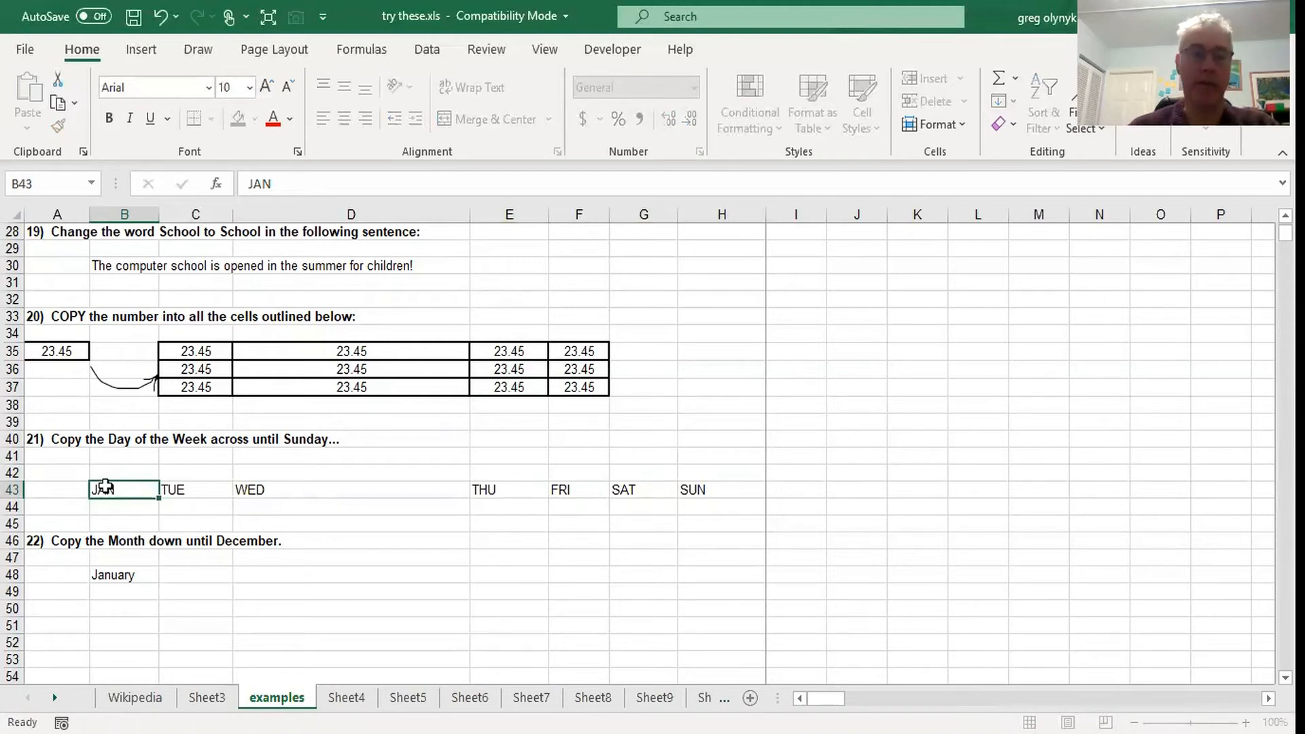
Step: Enter QRT1 in B43 and fill the quarter labels across to QRT4 in E43
click(143, 490)
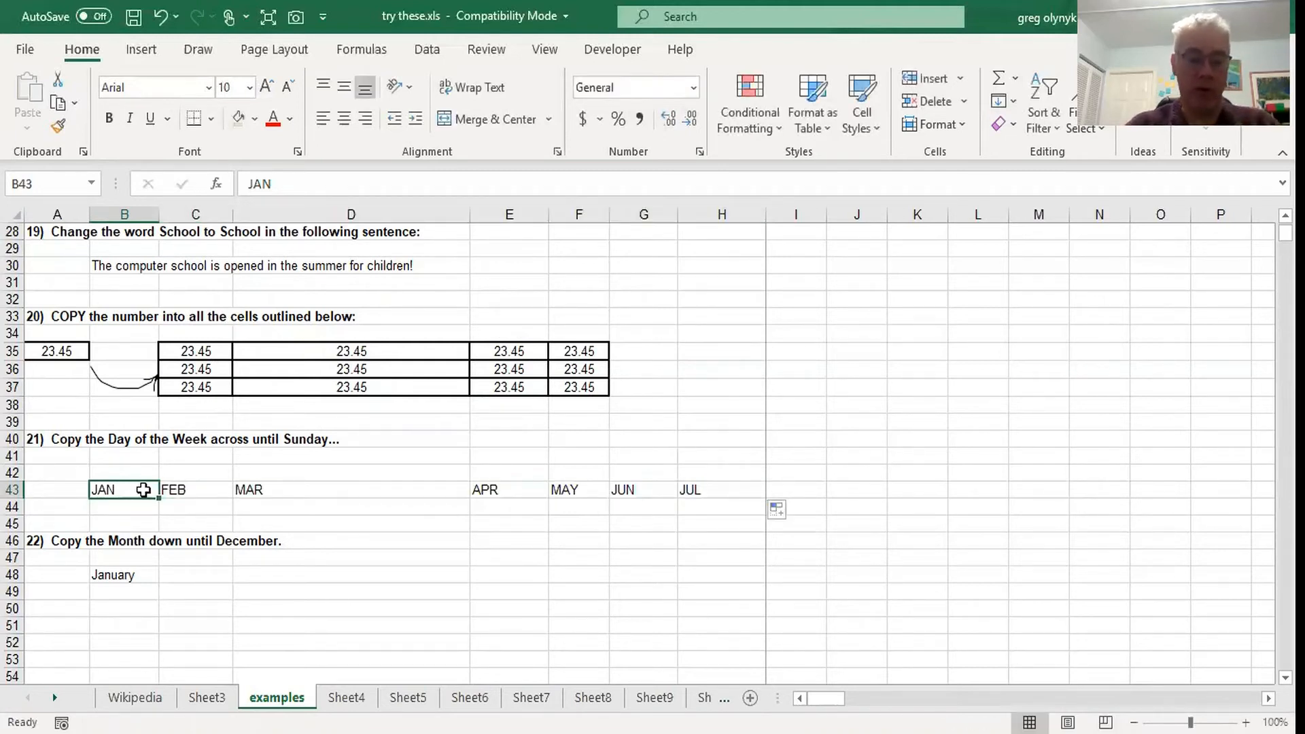
text(QRT1)
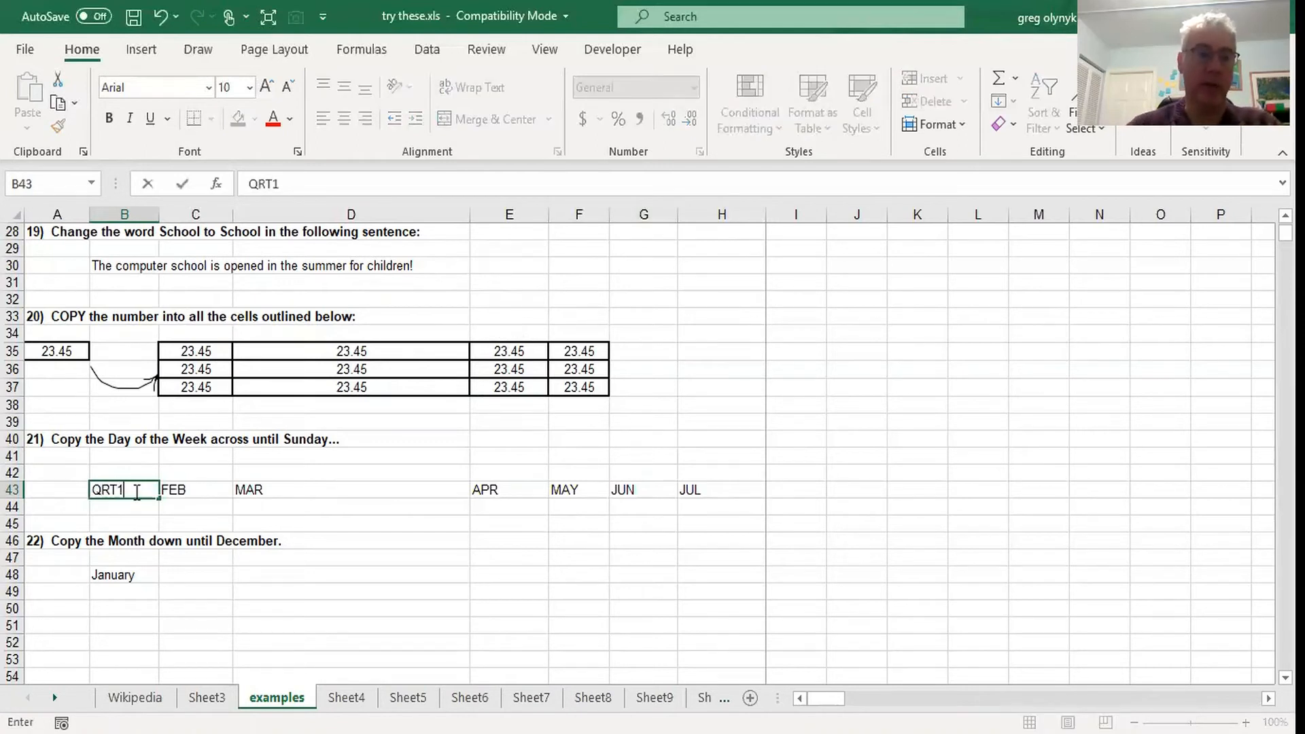
drag(160, 499, 544, 502)
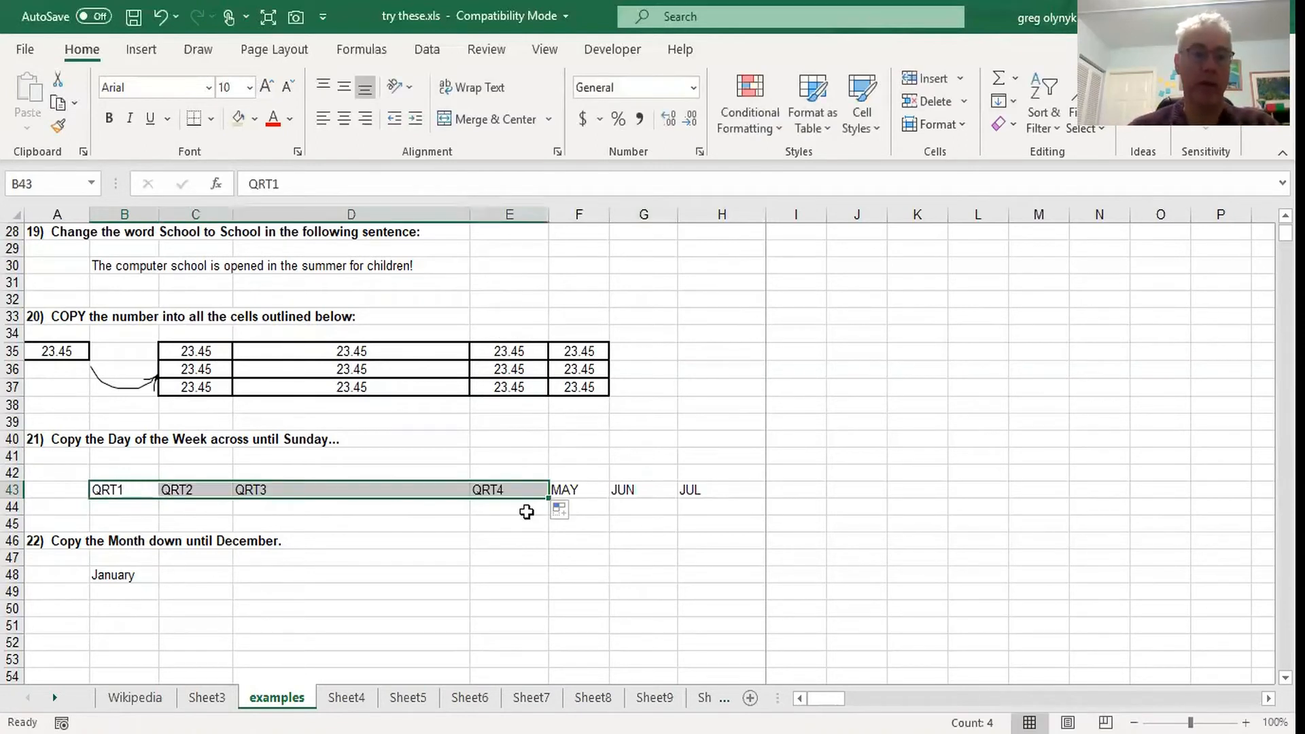
Step: Enter TV001 in B43 and fill the numbered codes across to TV005 in F43
click(122, 491)
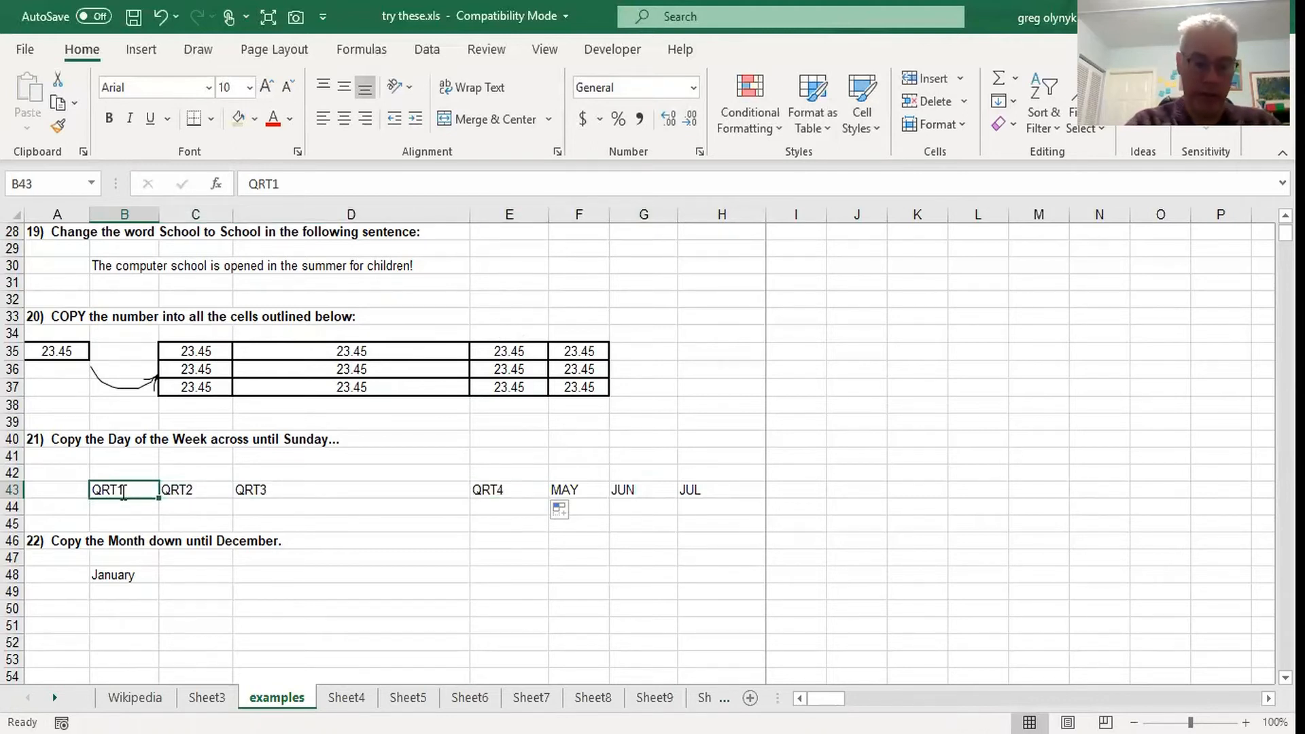
text(TV001)
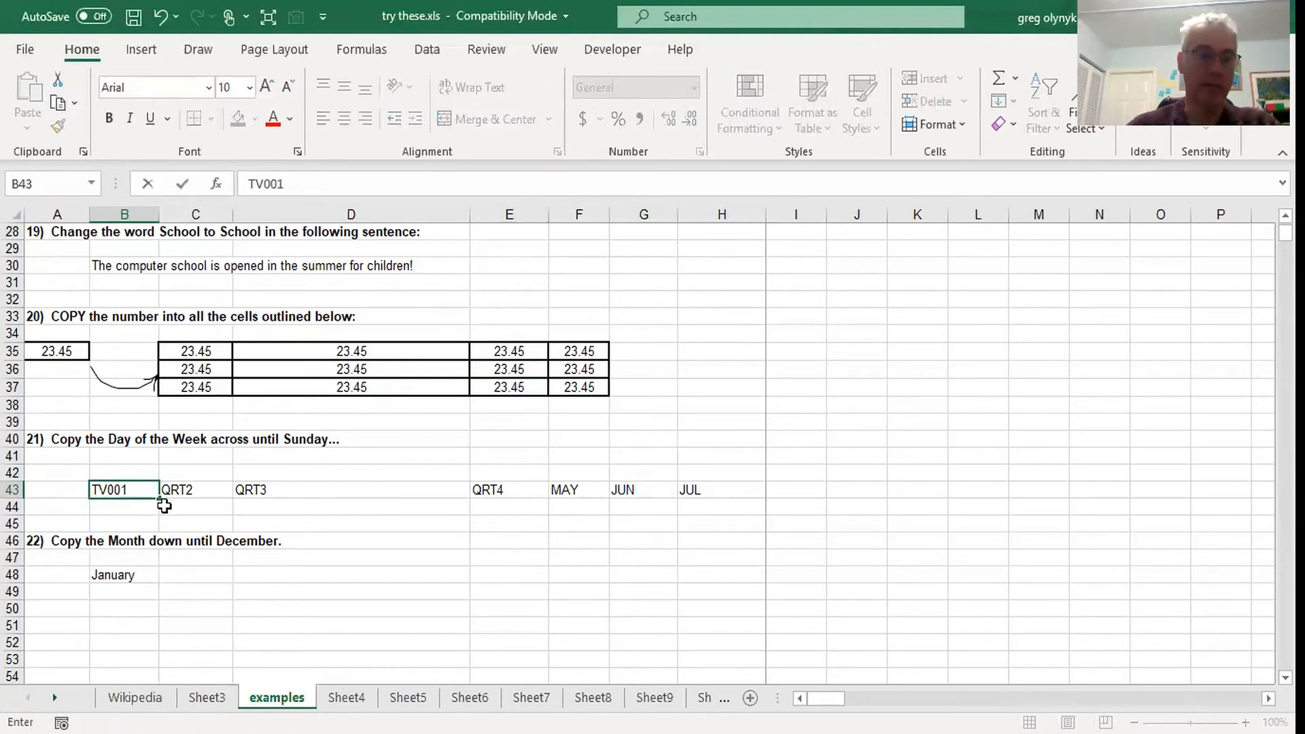
key(ctrl+Return)
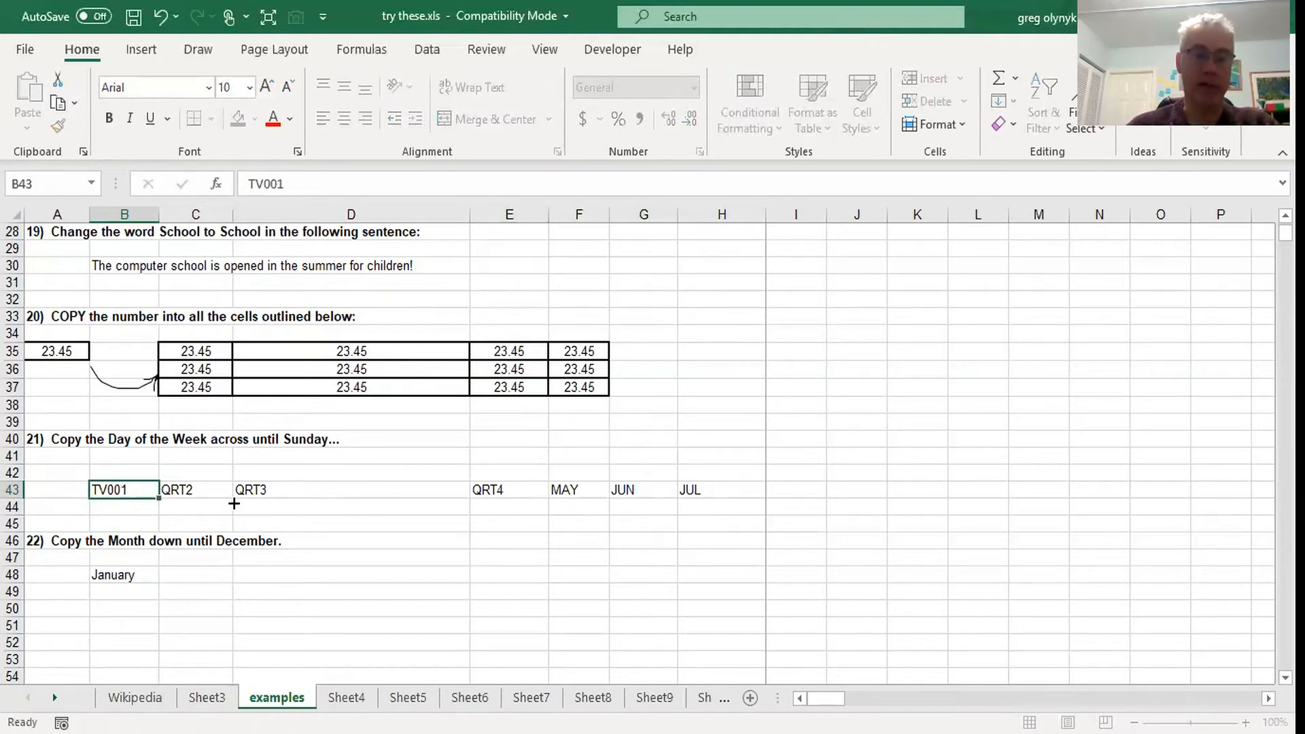
drag(234, 503, 583, 504)
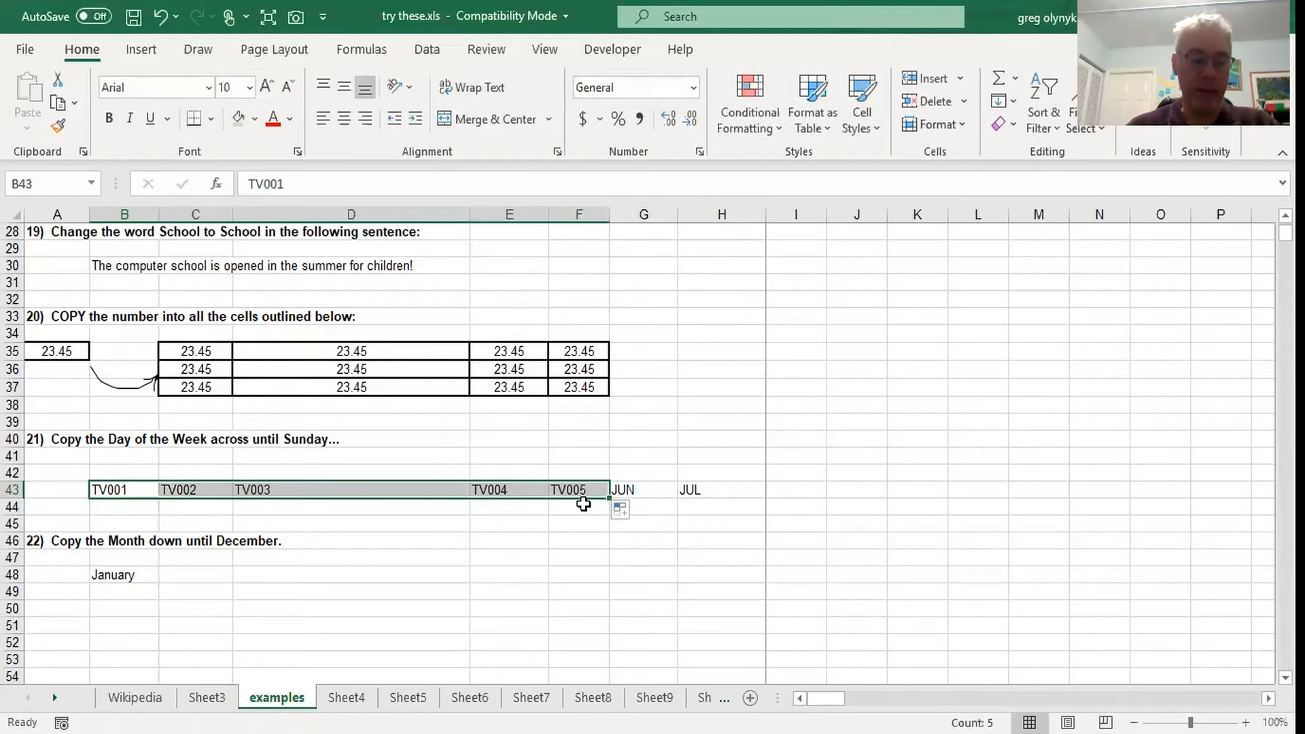
Step: Undo the code series fill and copy TV001 unchanged from B43 across to H43
key(ctrl+z)
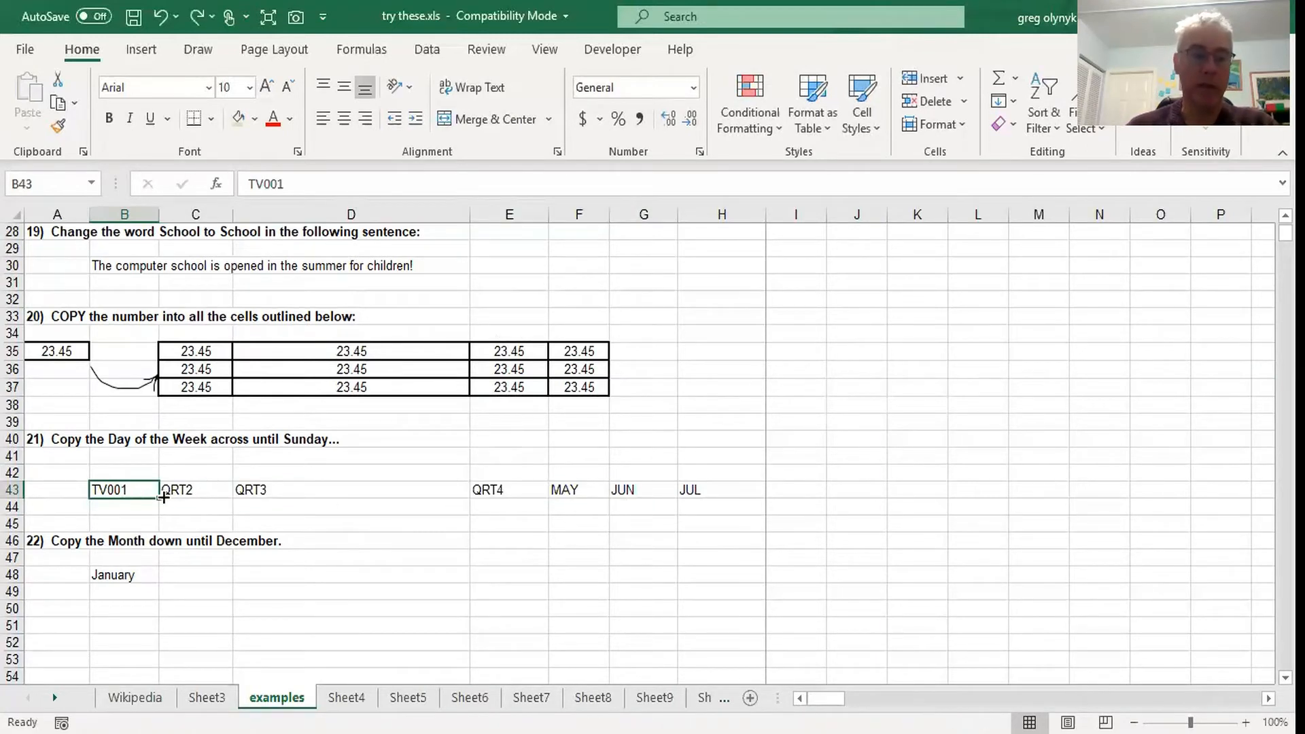
drag(158, 497, 729, 520)
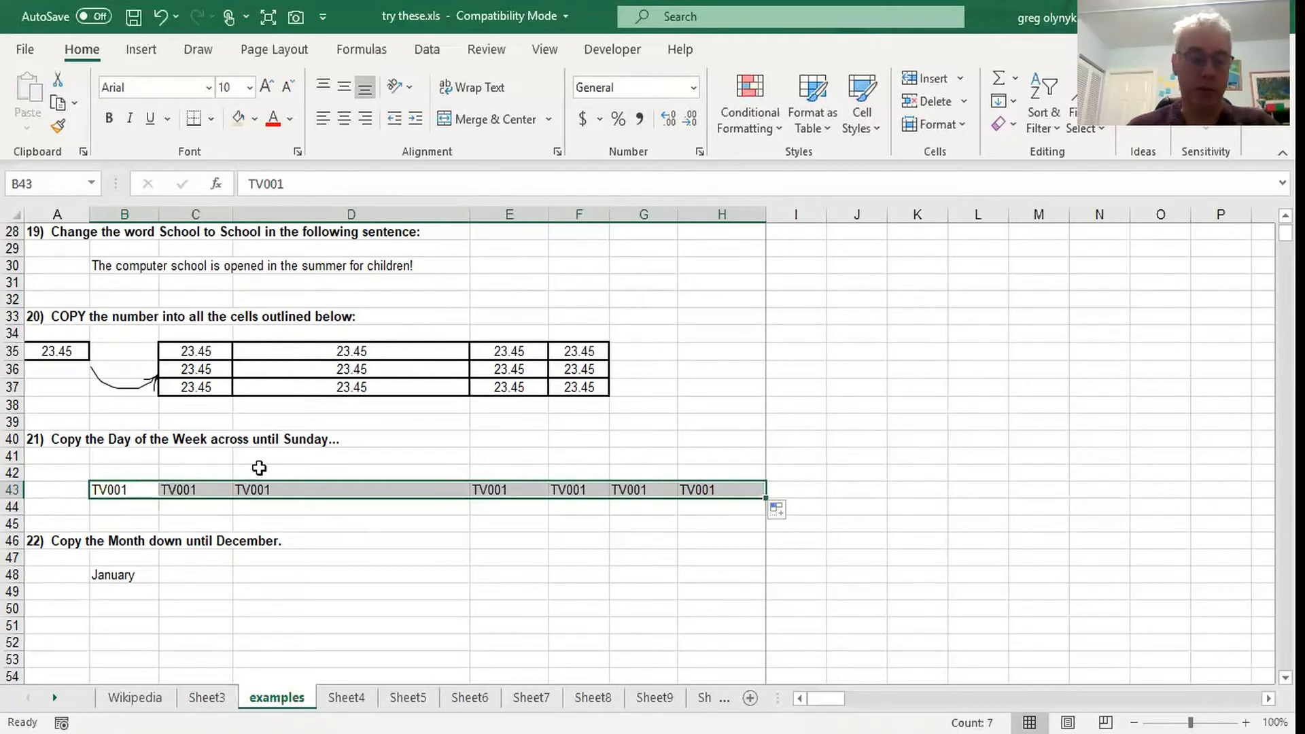
click(126, 487)
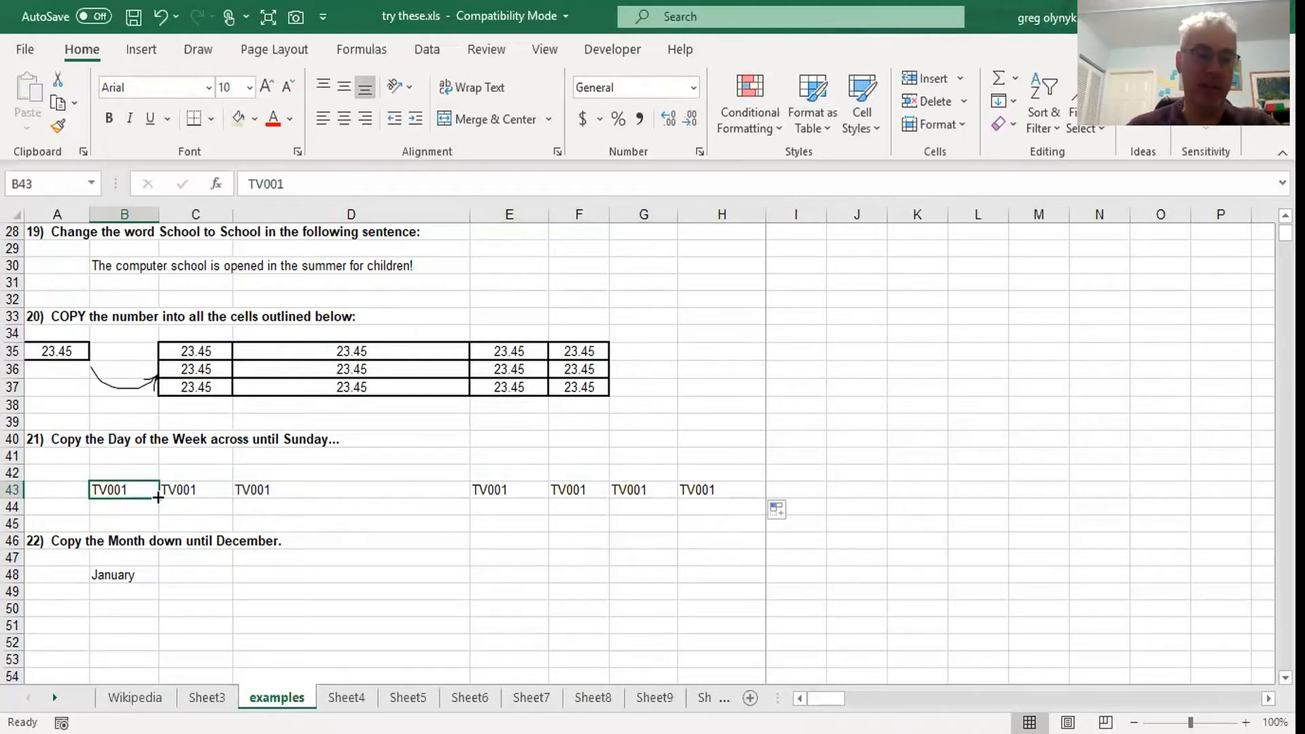
drag(159, 498, 255, 498)
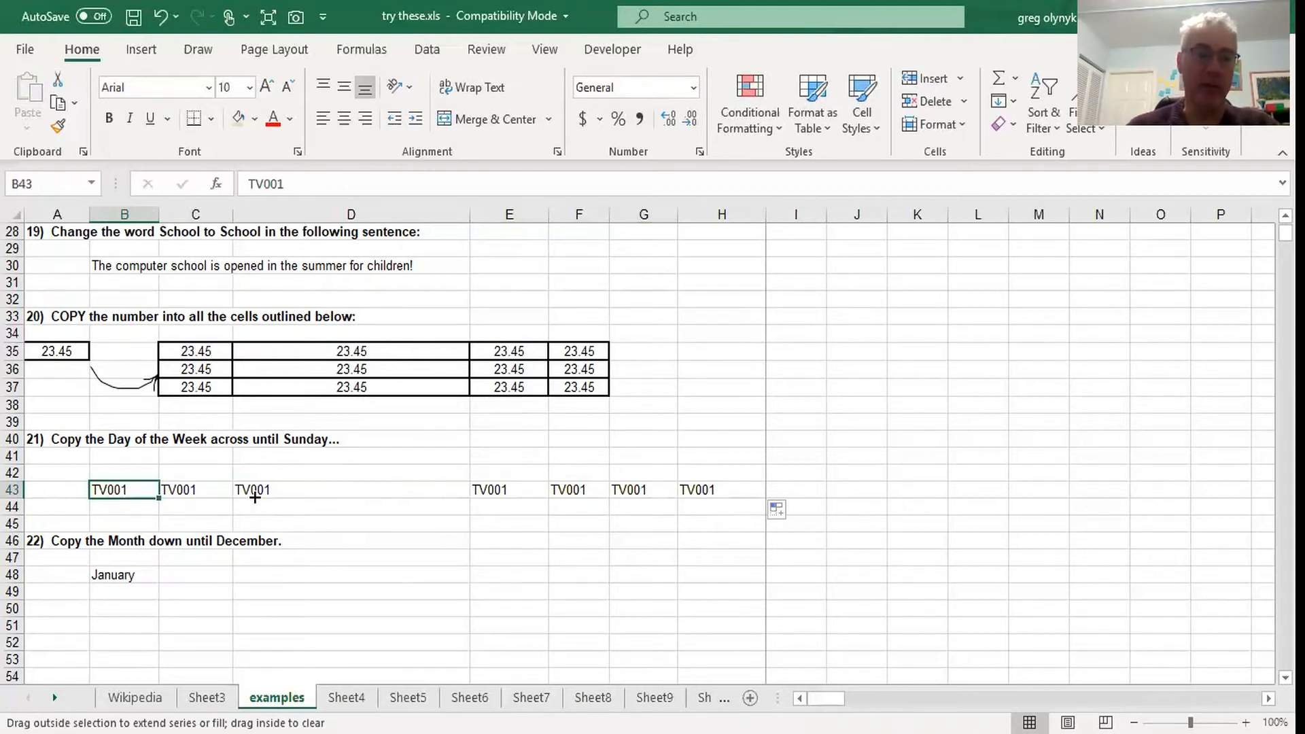
drag(254, 496, 724, 500)
click(116, 490)
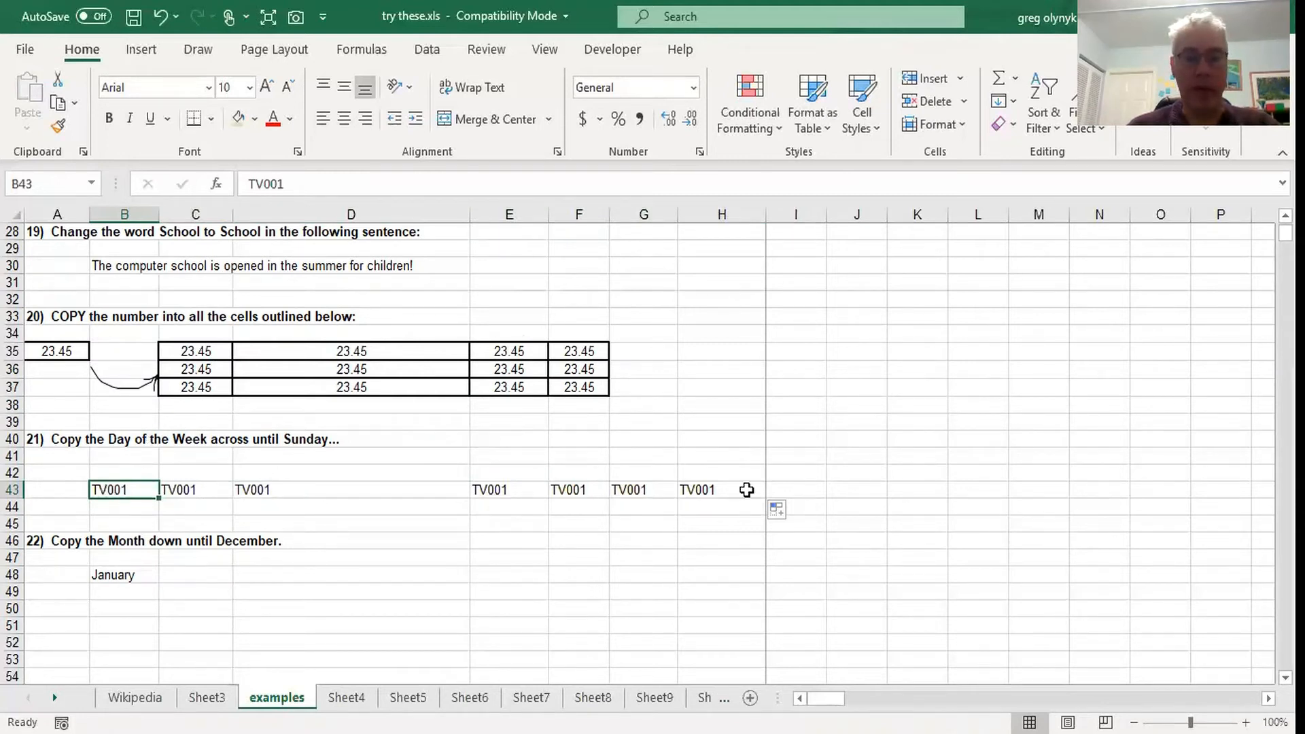
Step: Fill the month series from January in B48 down to December in B59
scroll(186, 544, down, 2)
click(113, 480)
scroll(164, 487, down, 2)
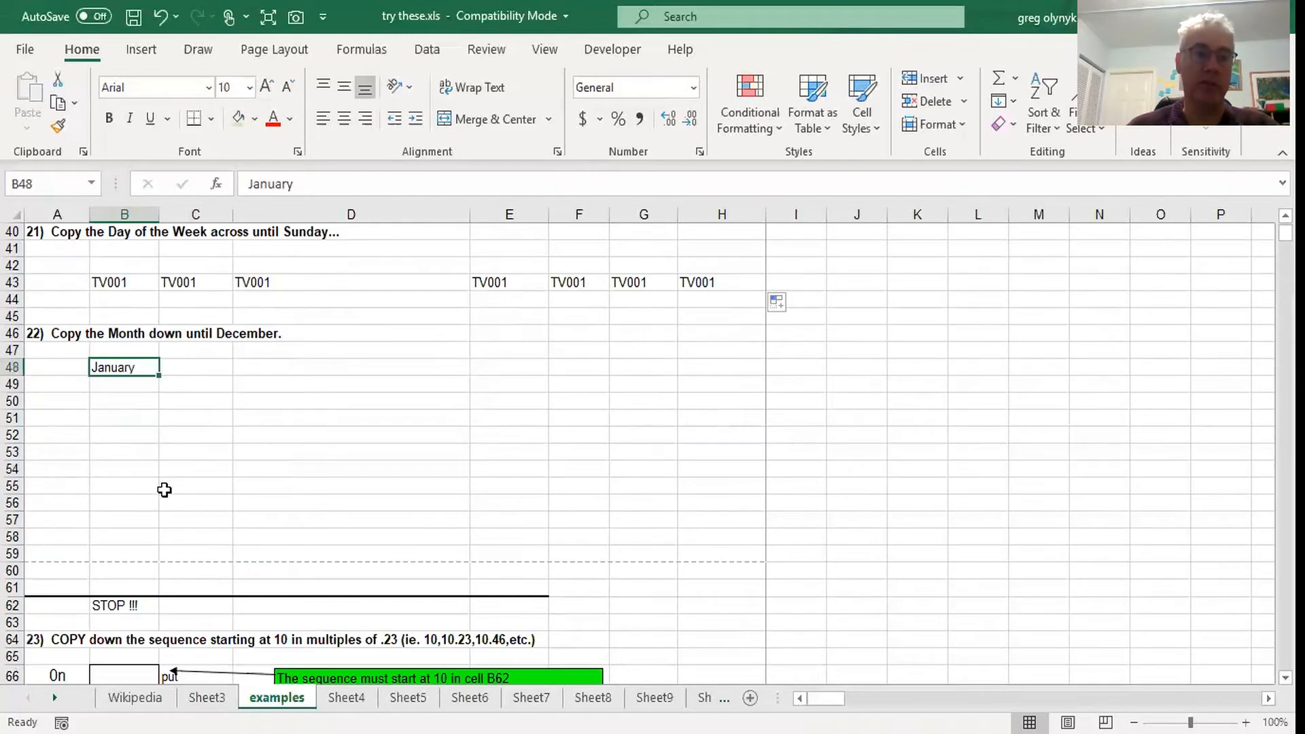
drag(158, 375, 161, 561)
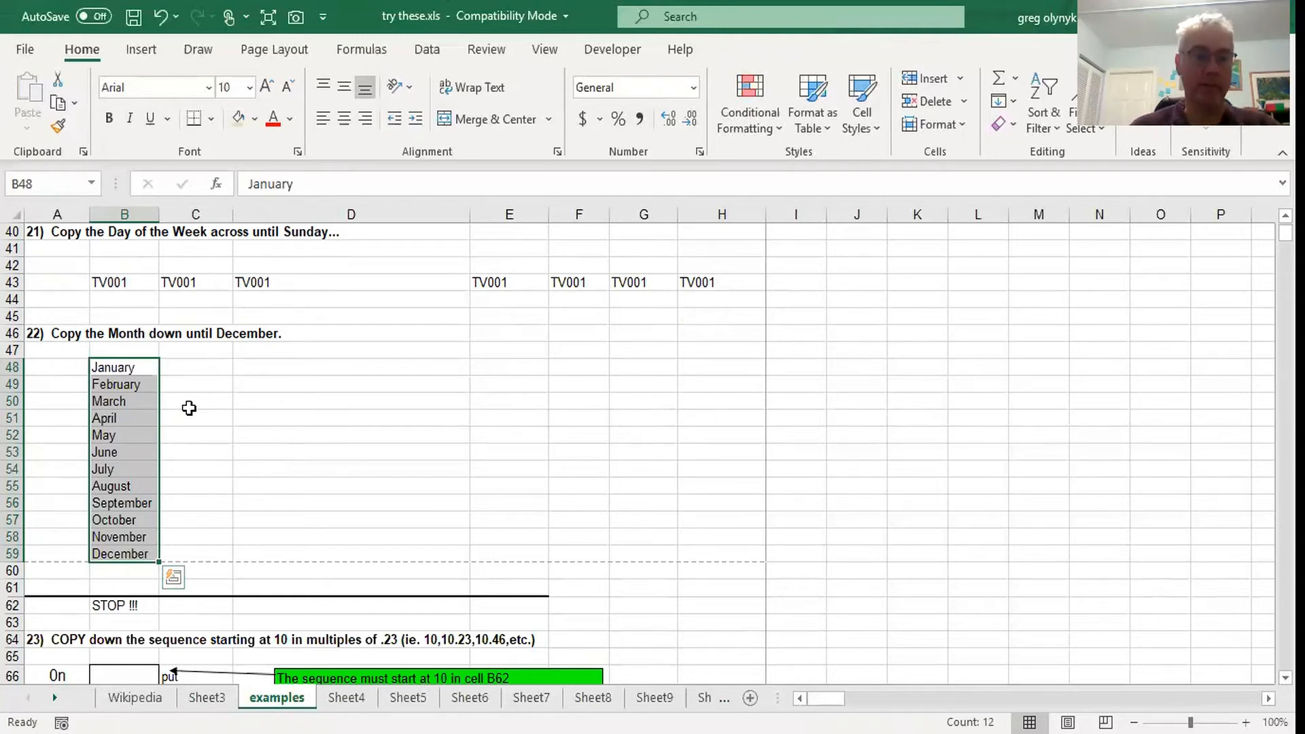
Step: Enter dfdf in B60 and try filling the months from B48 down over it through B60
click(122, 576)
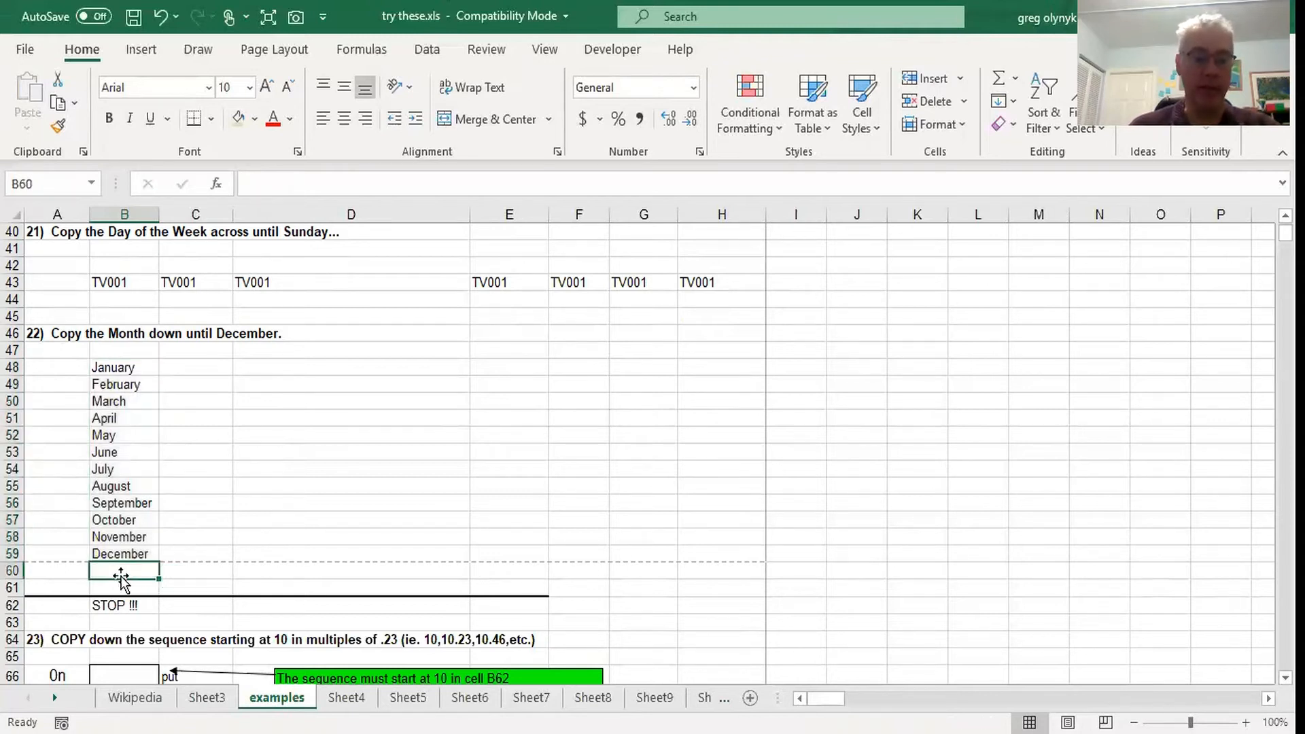
text(dfdf)
click(127, 368)
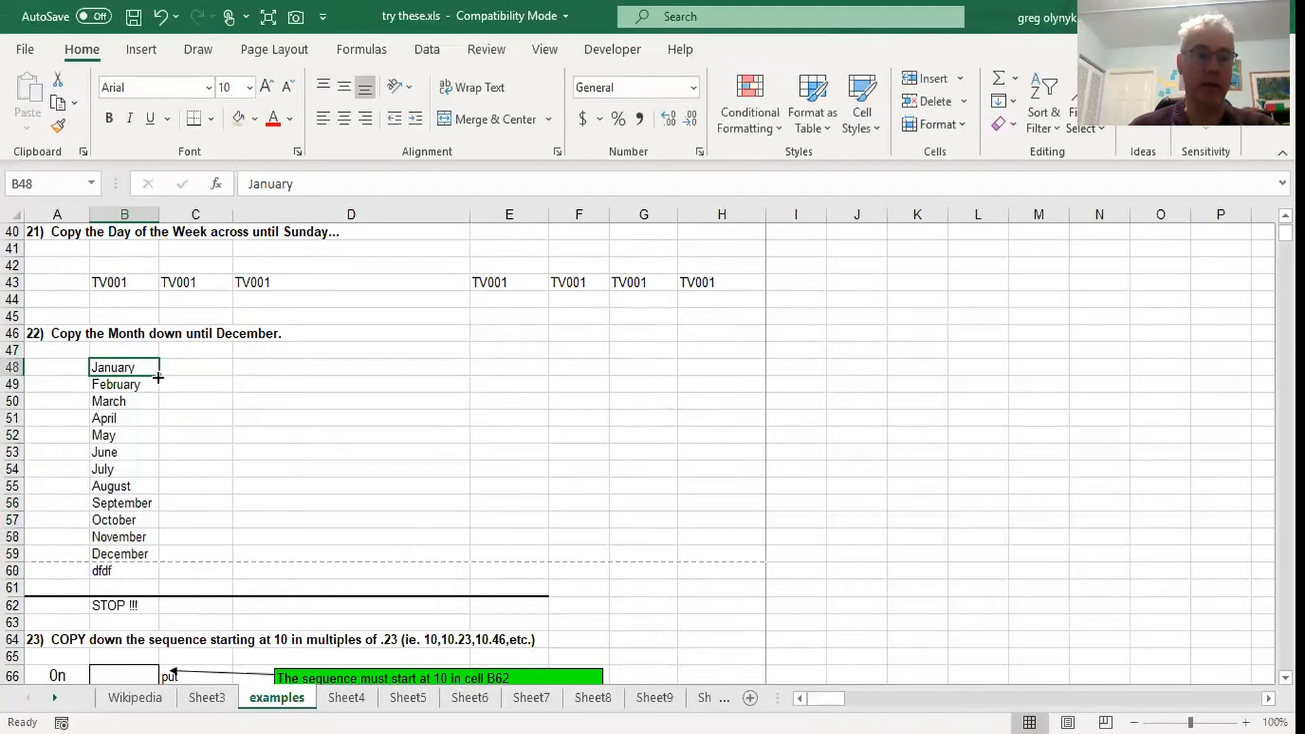
drag(157, 376, 129, 580)
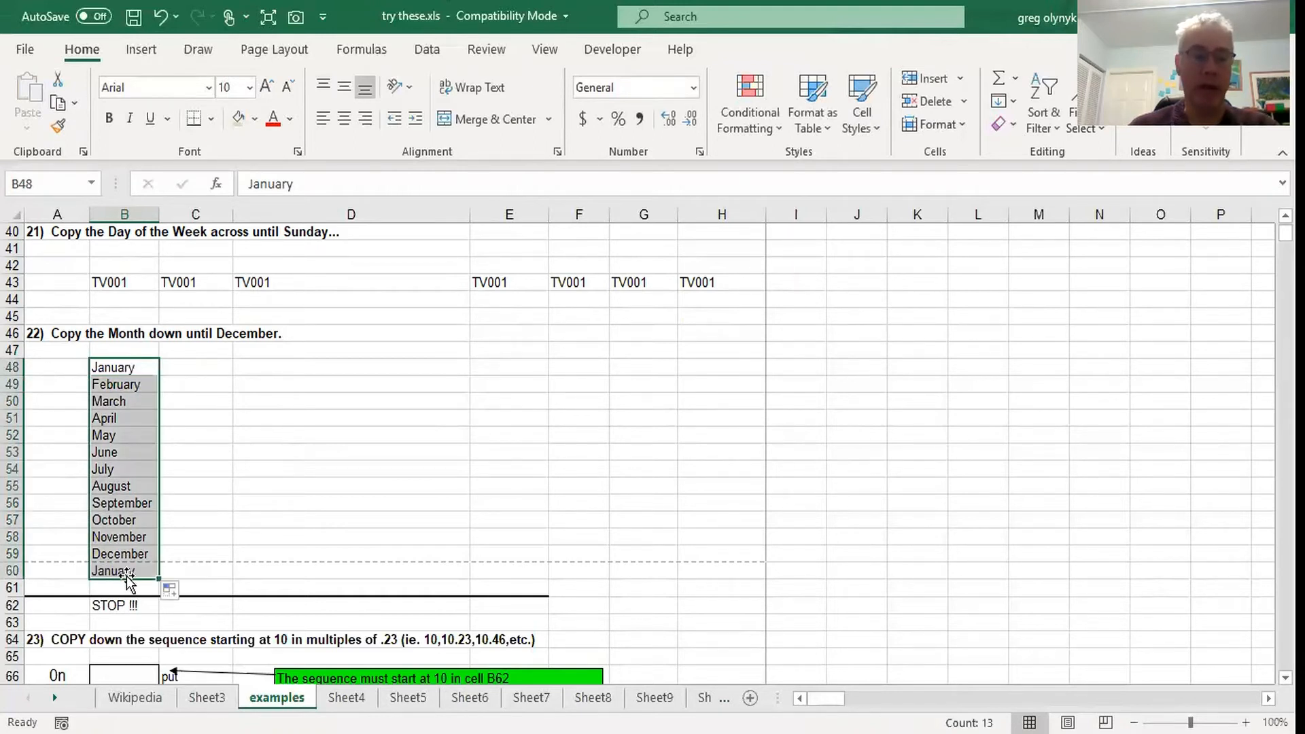
Step: Undo the fill over B60 and refill the months from B48 down only as far as December in B59
key(ctrl+z)
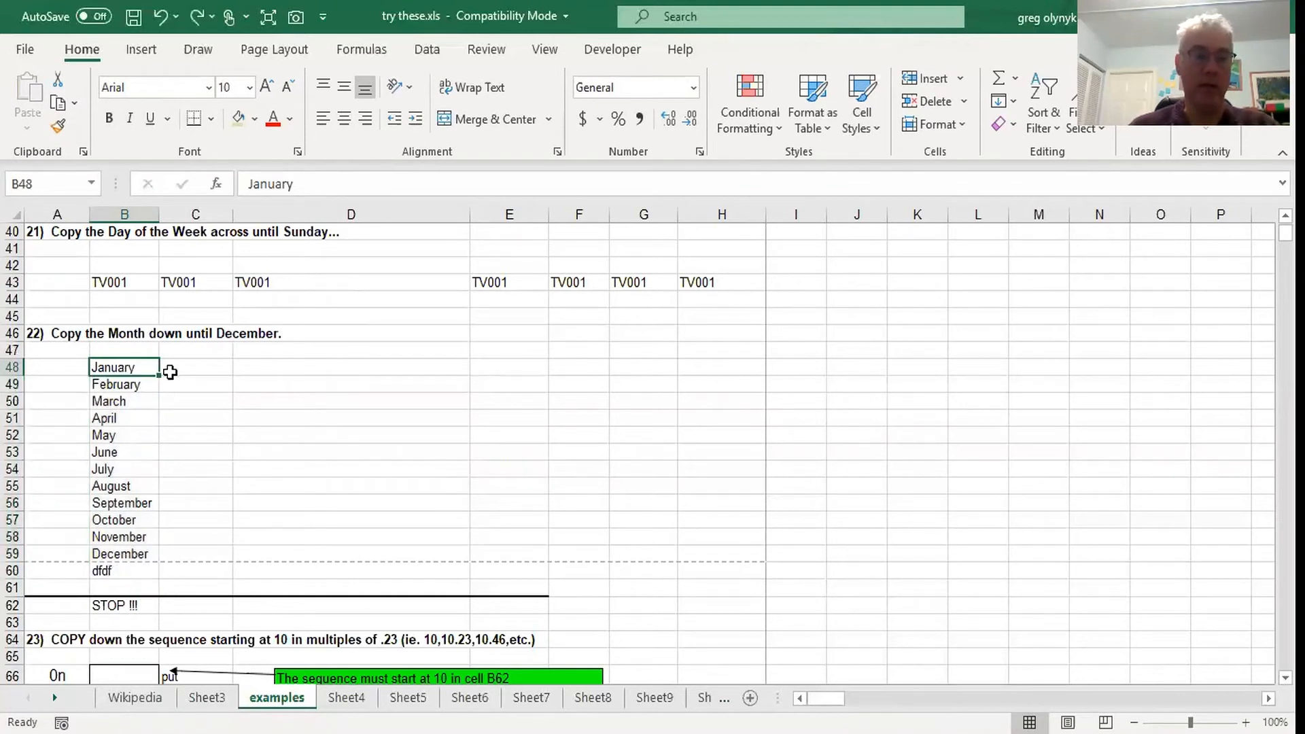
drag(157, 377, 157, 554)
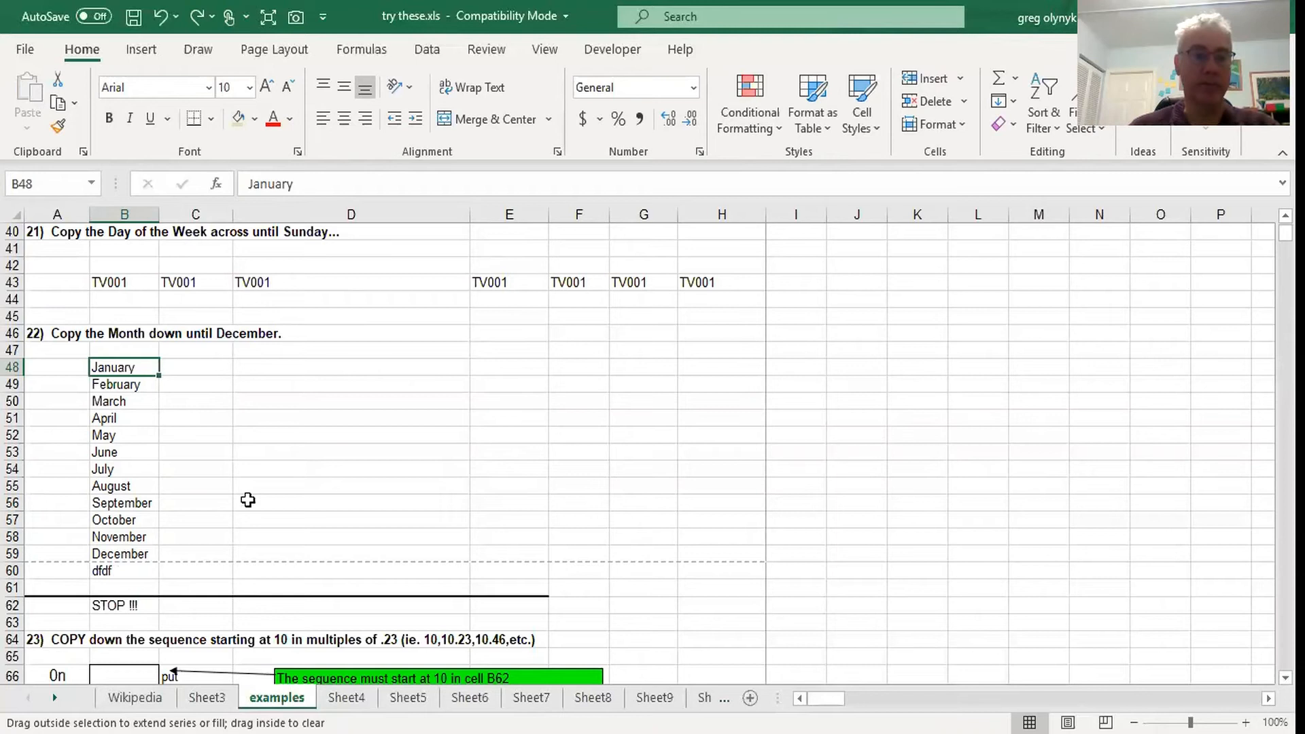
click(249, 502)
Step: Move February from B49 to D50, and undo the move
scroll(248, 501, down, 2)
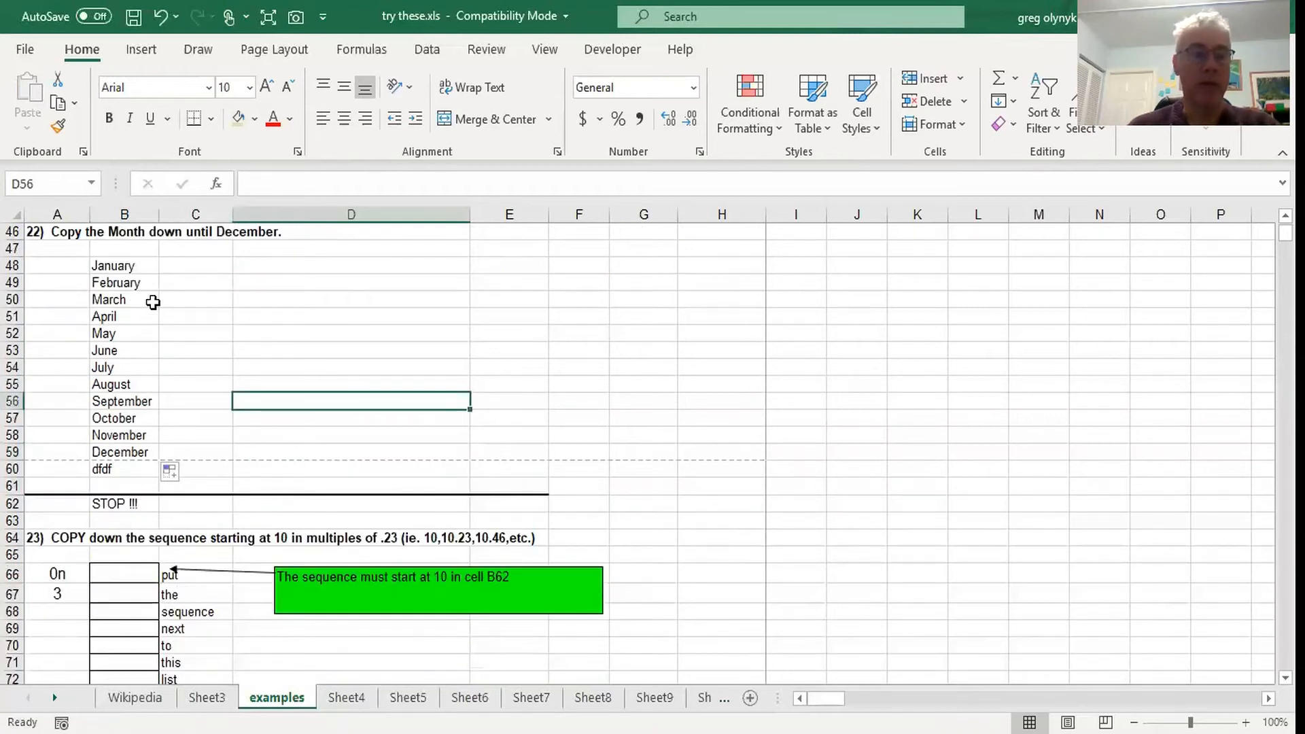
scroll(136, 303, up, 1)
click(113, 332)
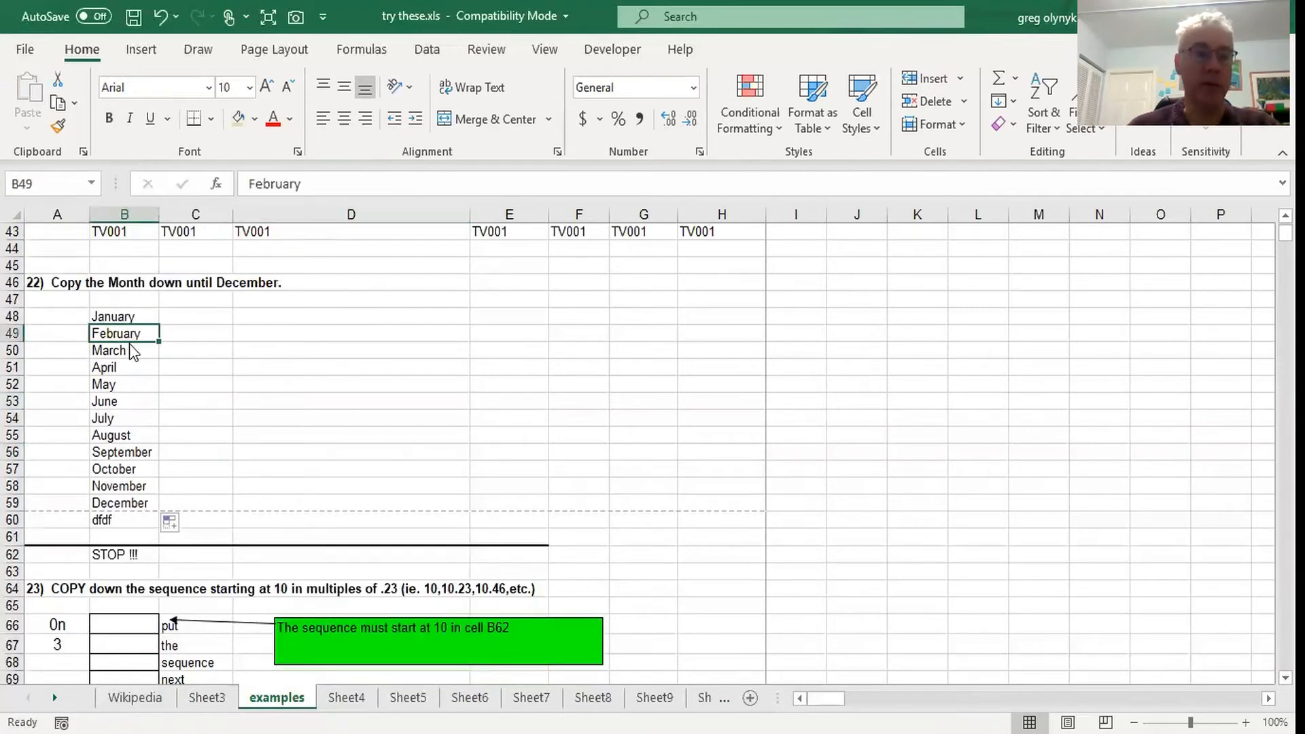
drag(166, 352, 386, 356)
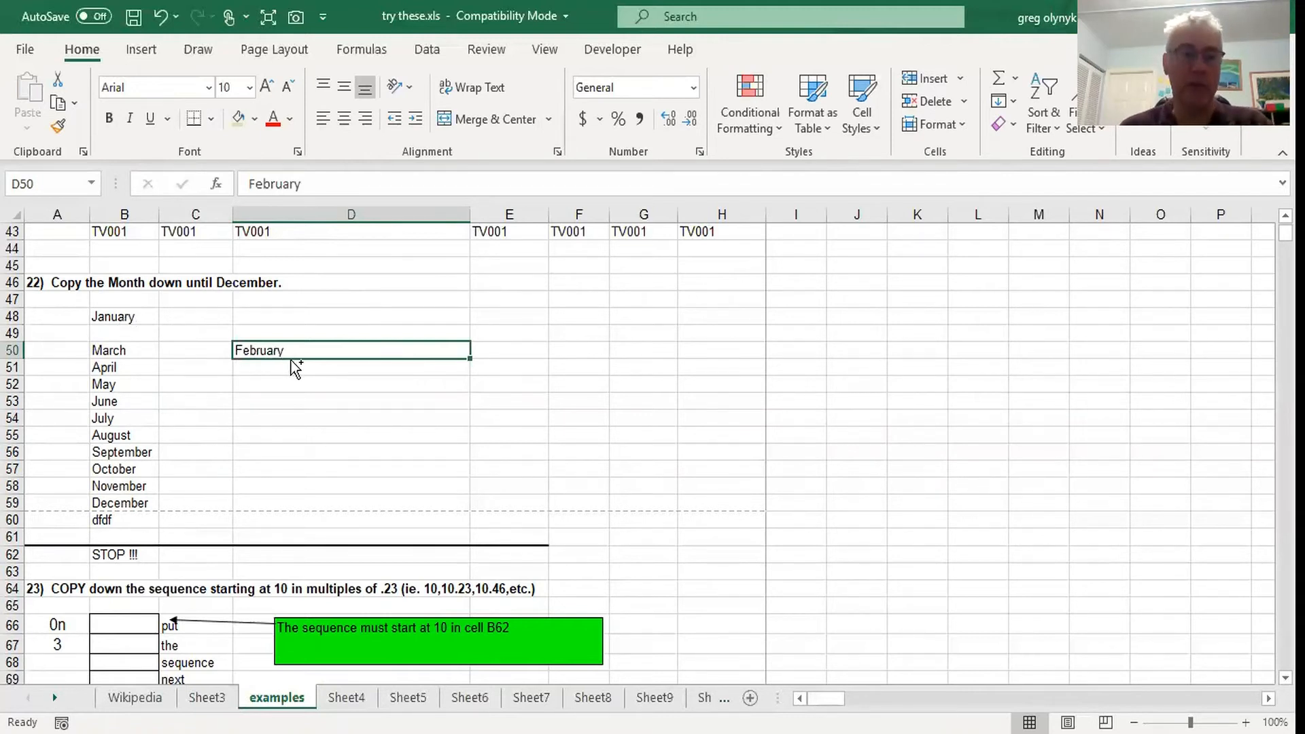
key(ctrl+z)
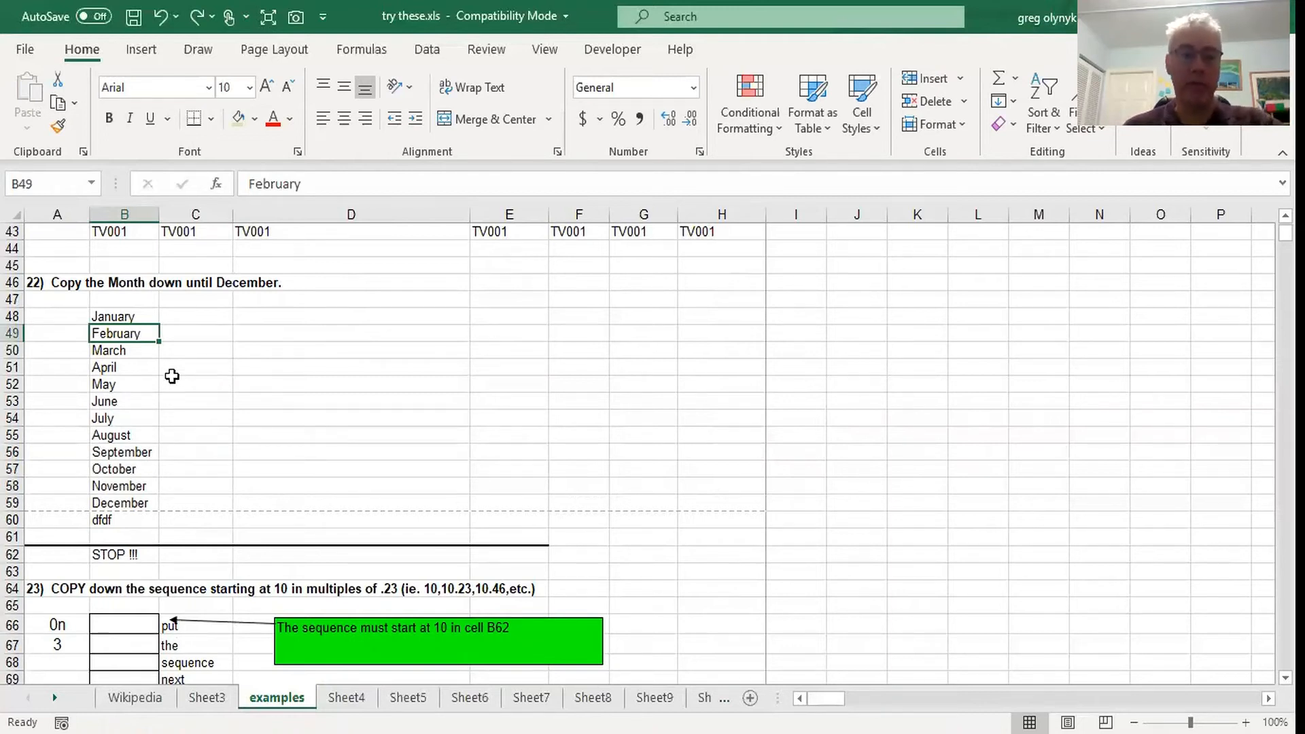
Step: Undo the month fills below B48 and the dfdf entry in B60
key(ctrl+z)
key(ctrl+z)
key(ctrl+z)
key(ctrl+z)
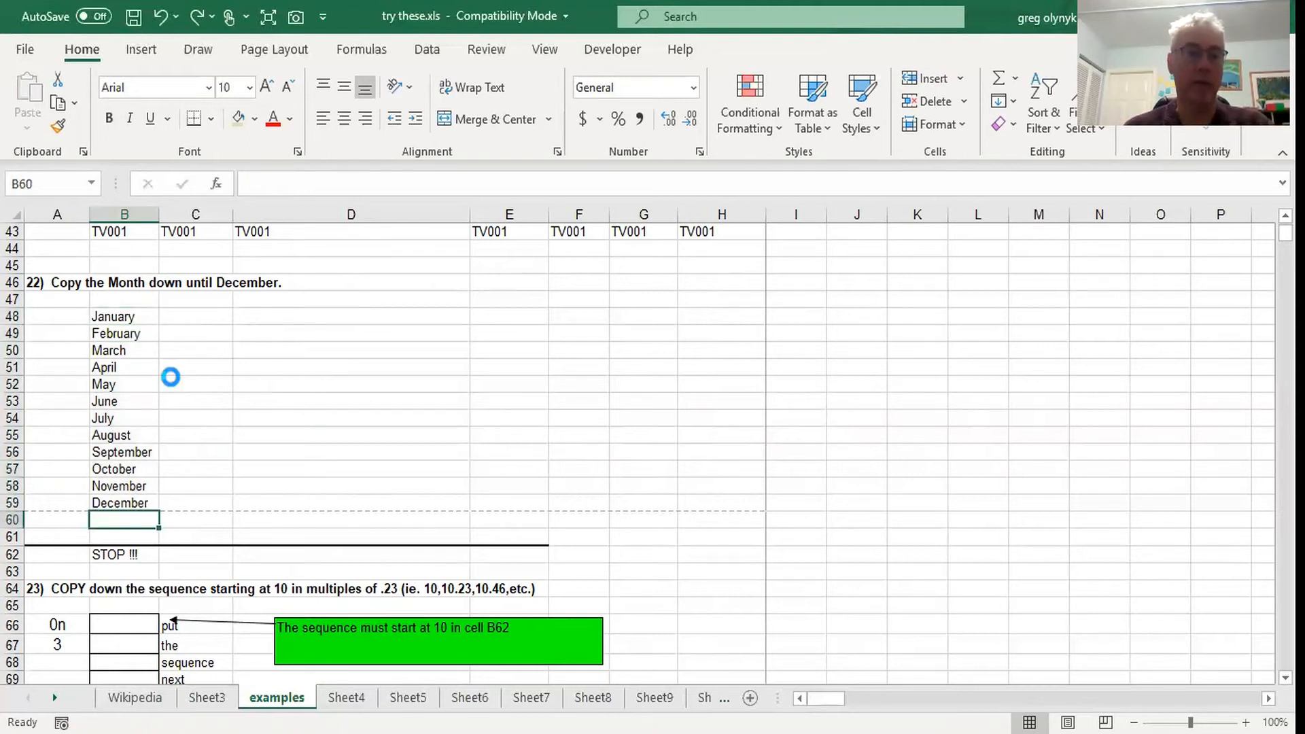
key(ctrl+z)
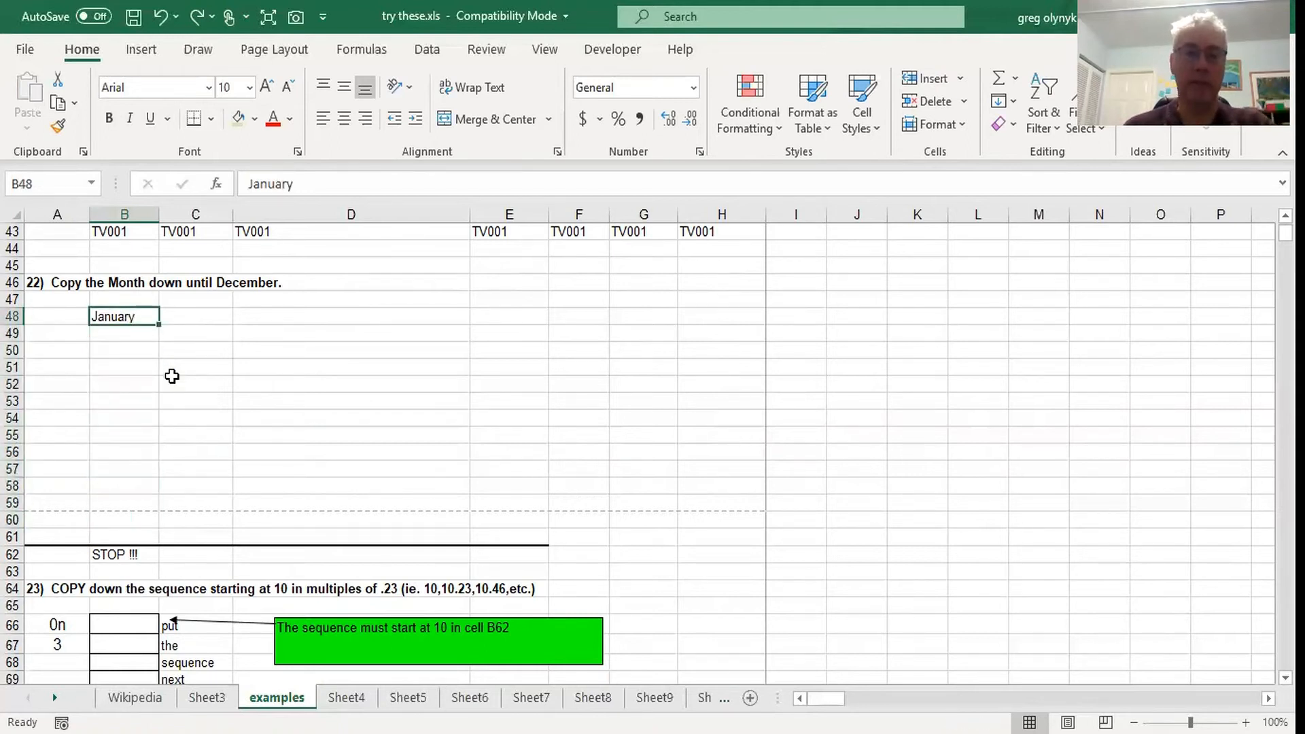
click(138, 348)
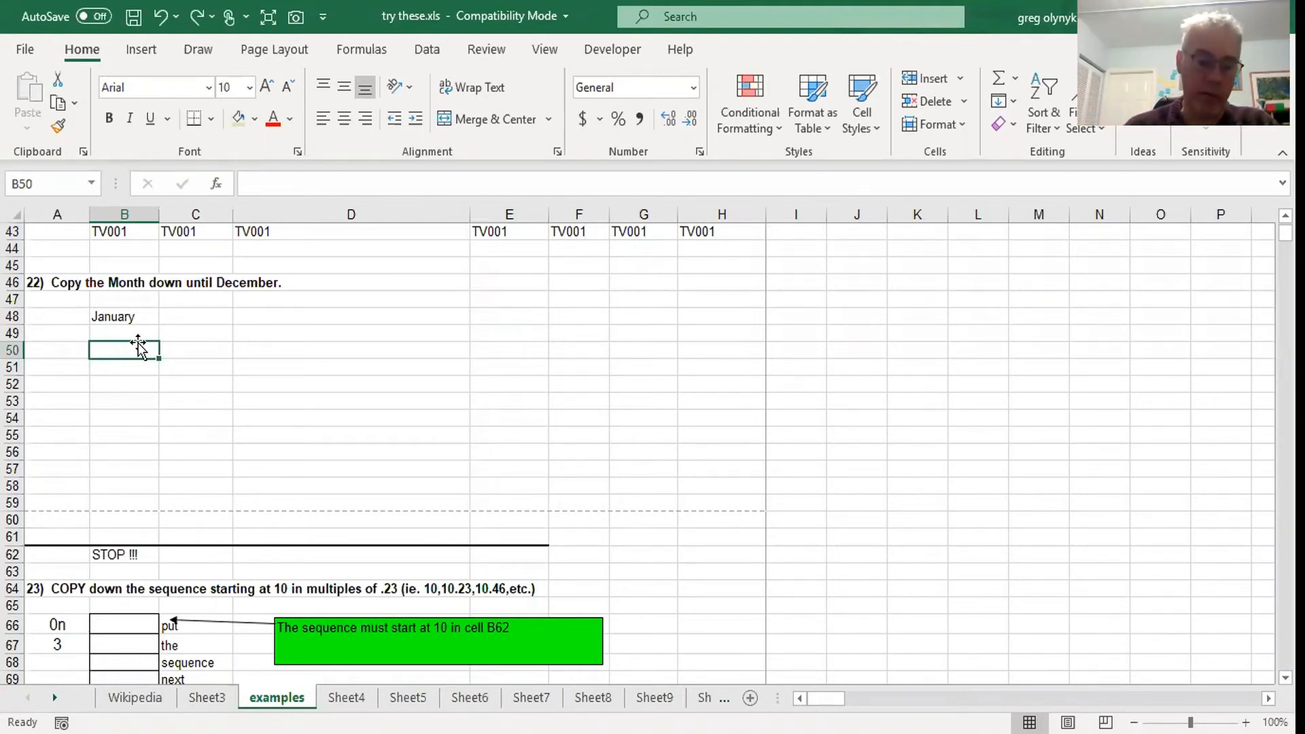
click(139, 384)
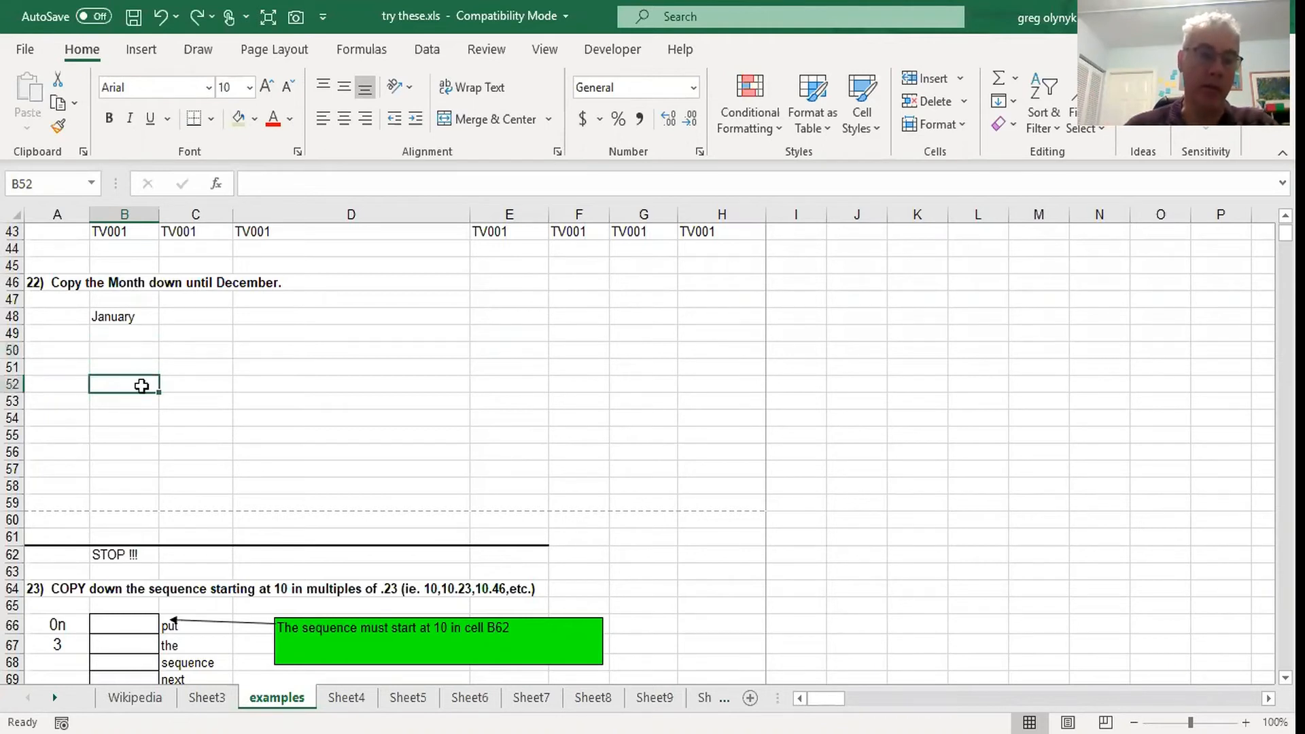
scroll(141, 386, down, 1)
scroll(141, 386, down, 2)
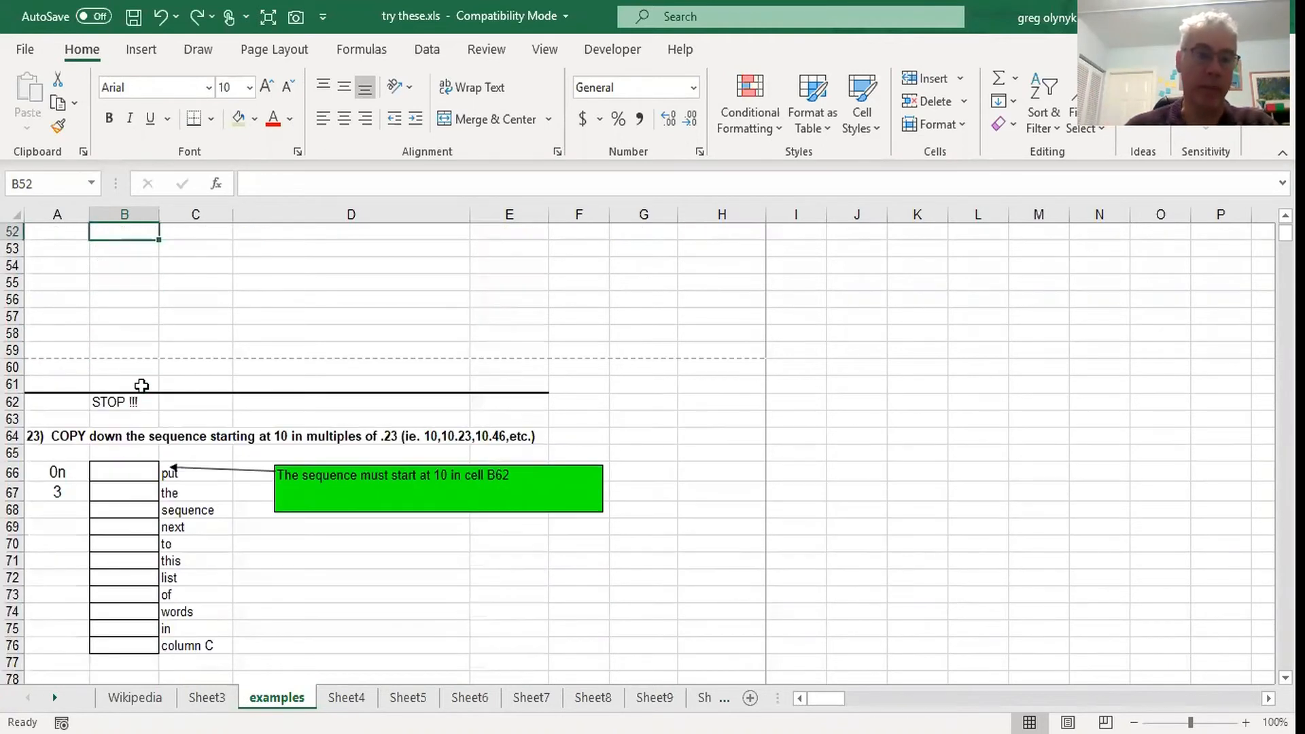
scroll(167, 312, up, 1)
scroll(167, 312, up, 2)
click(151, 317)
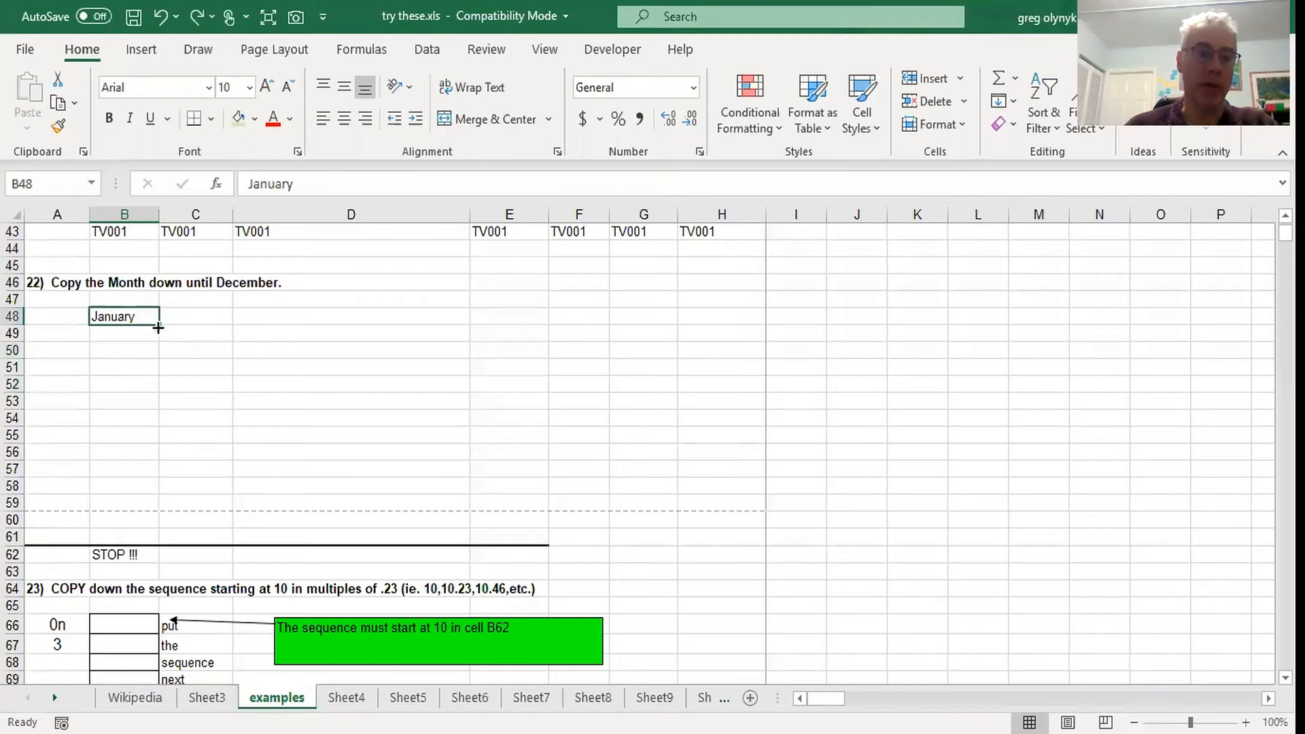
Step: Enter the numbers 34, 34, 3, 42, 1, 123, 4, 2, 32, 3 and 23 down A48 to A58
click(57, 318)
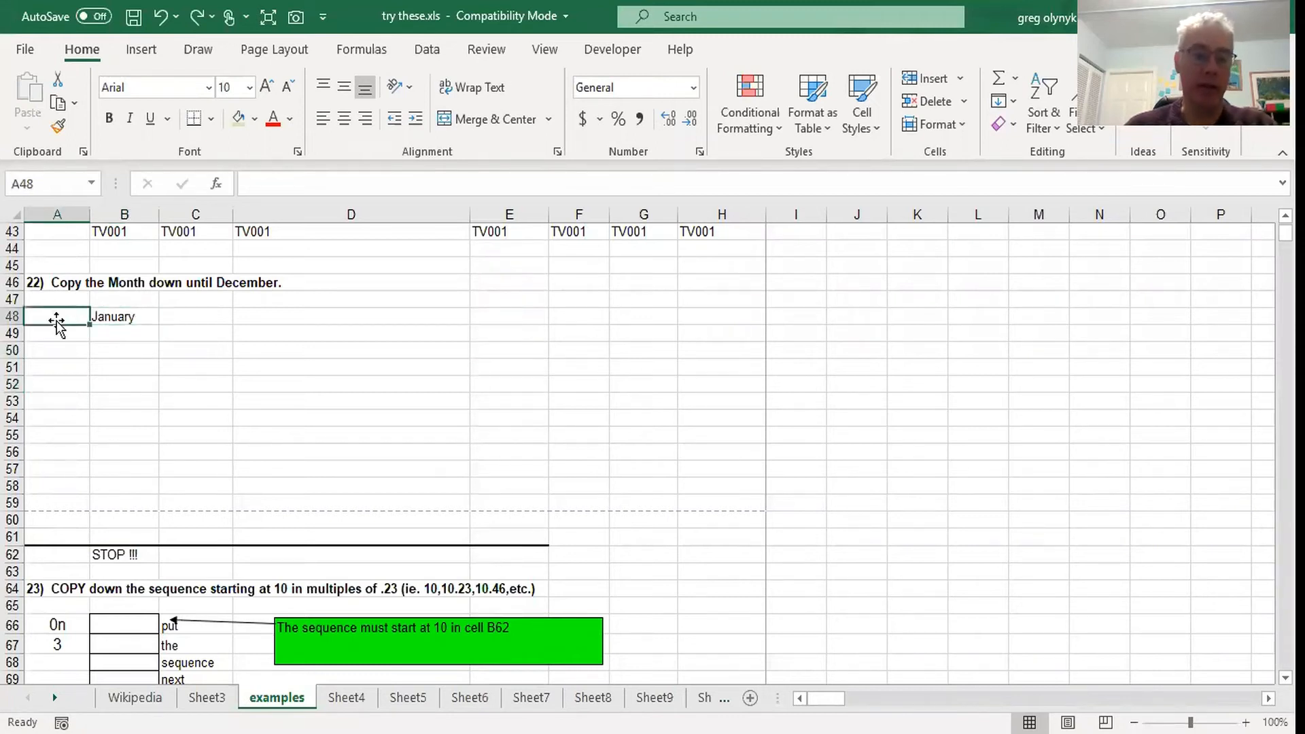
text(3)
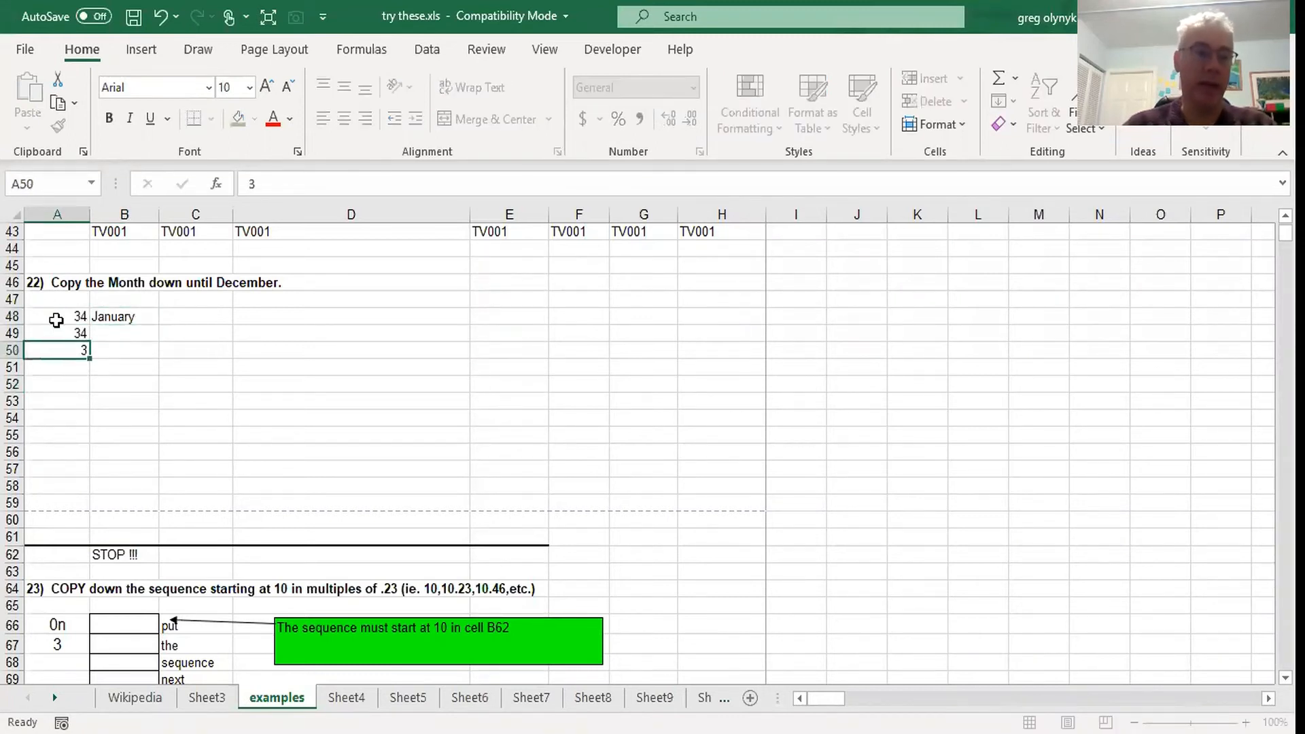
text(4 34 3 42 1 123 4 2 32)
key(Return)
text(3)
key(Return)
text(23)
key(Return)
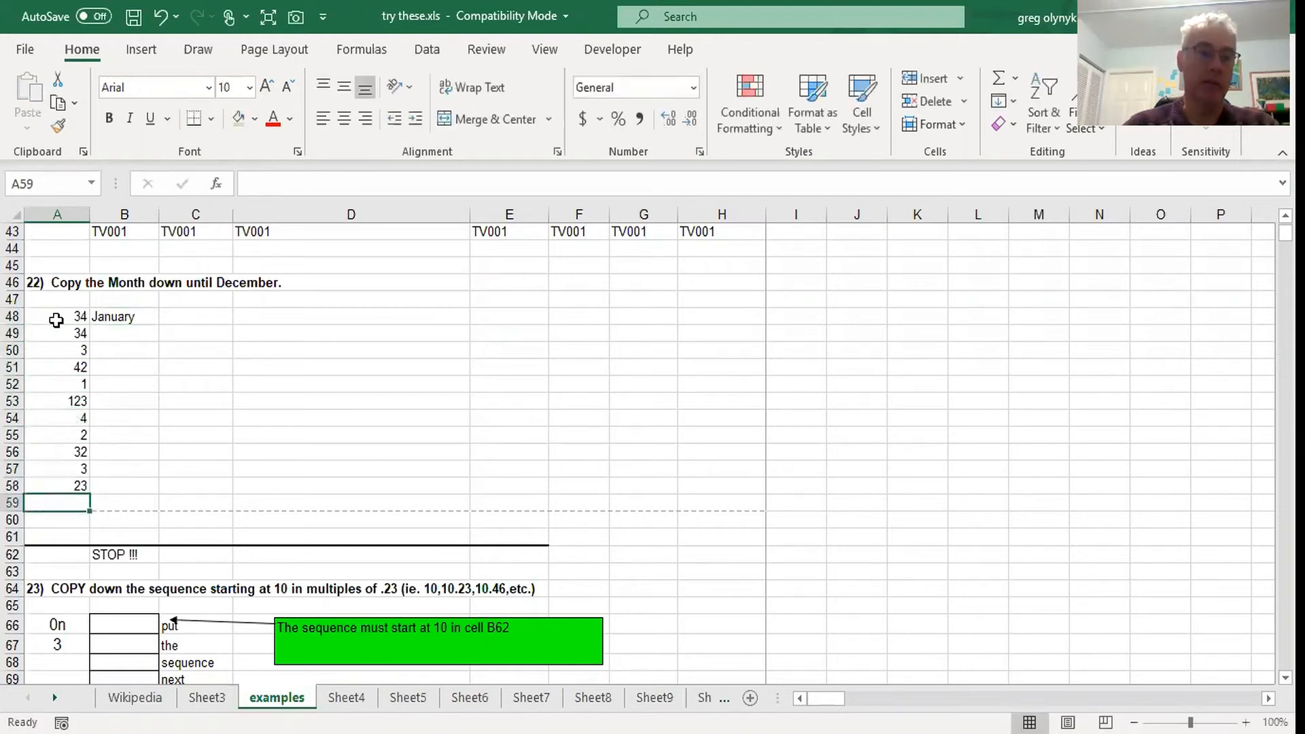
Step: Auto-fill the months from January in B48 down to B58, matching the length of the adjacent number list
click(133, 317)
mouse_move(159, 325)
mouse_down()
mouse_move(154, 487)
mouse_move(157, 327)
mouse_up()
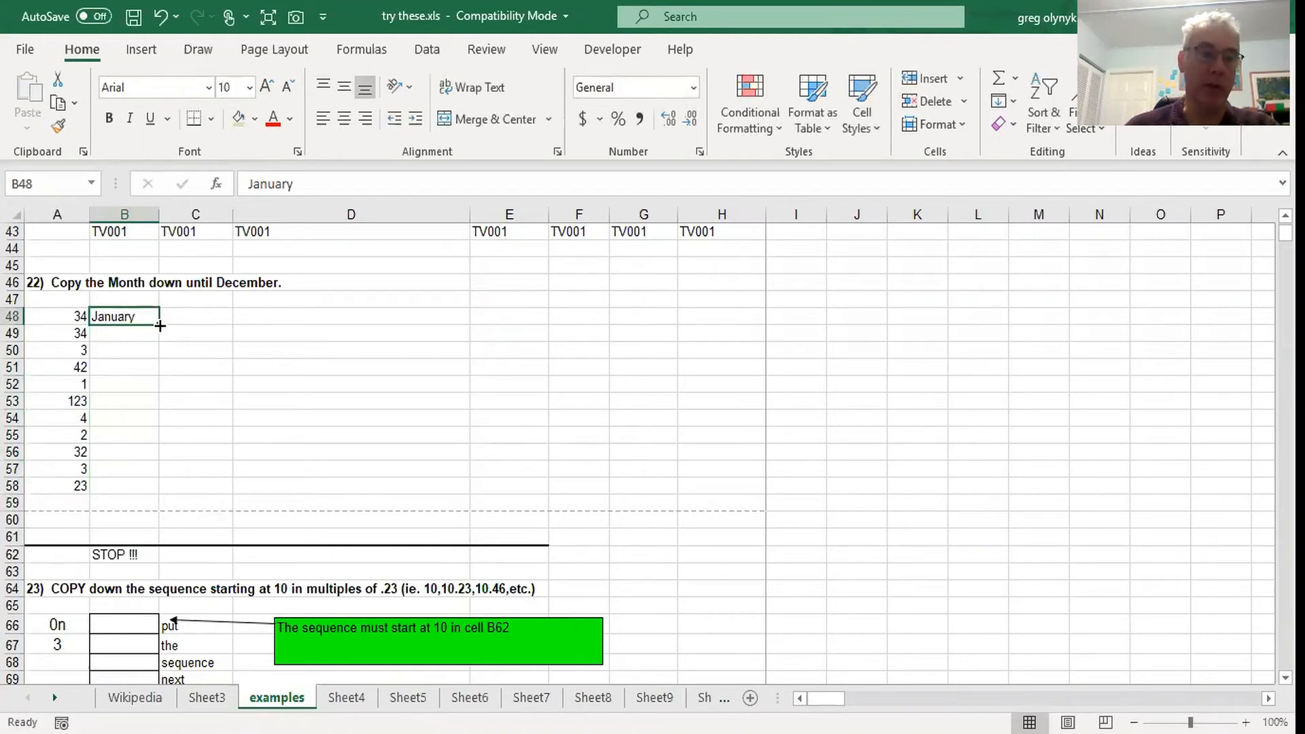
double_click(160, 325)
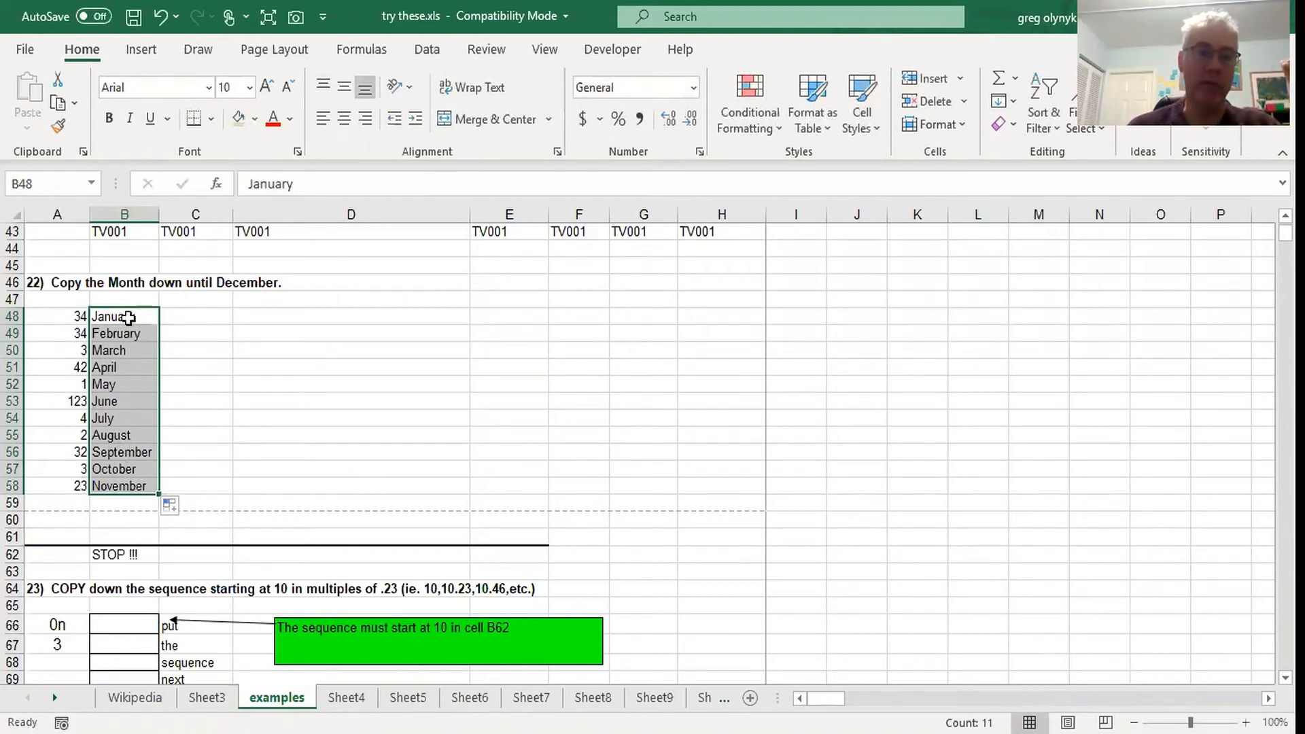
Step: Undo the automatic month fill and extend the series manually from January in B48 down to August in B631
click(128, 318)
key(ctrl+c)
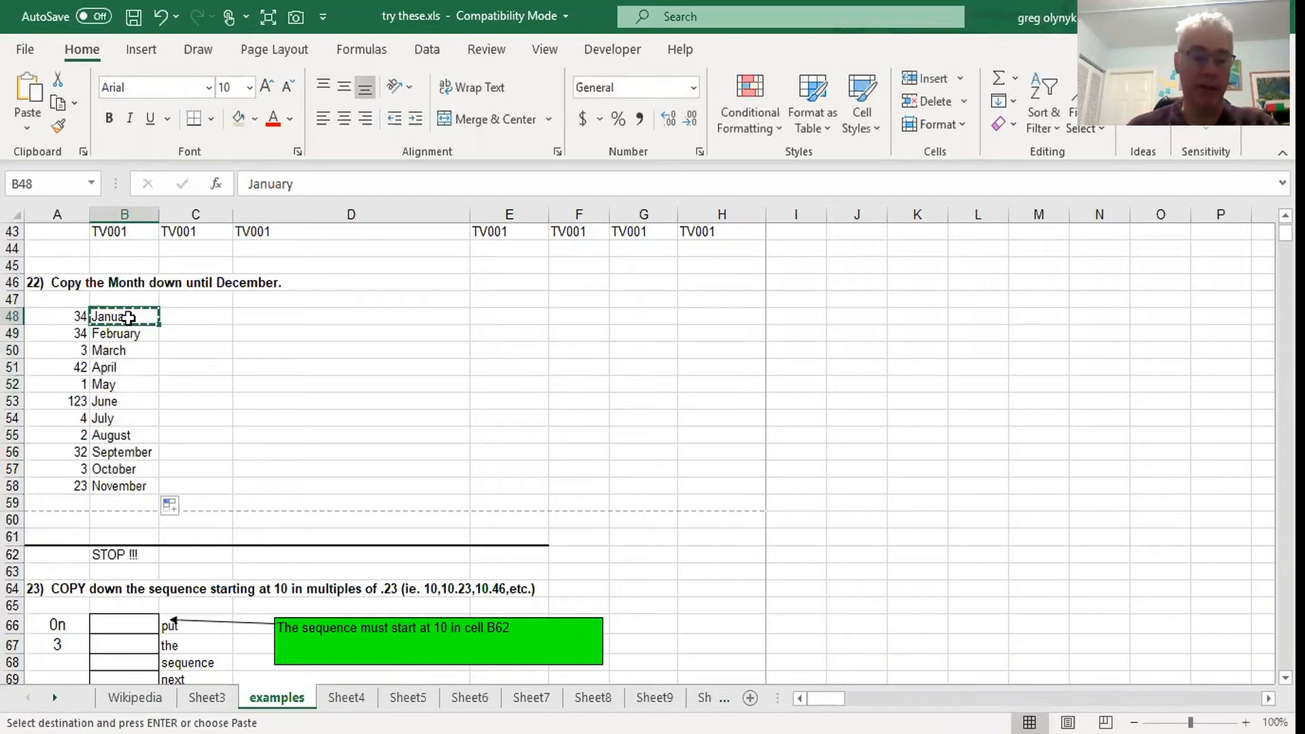
key(ctrl+z)
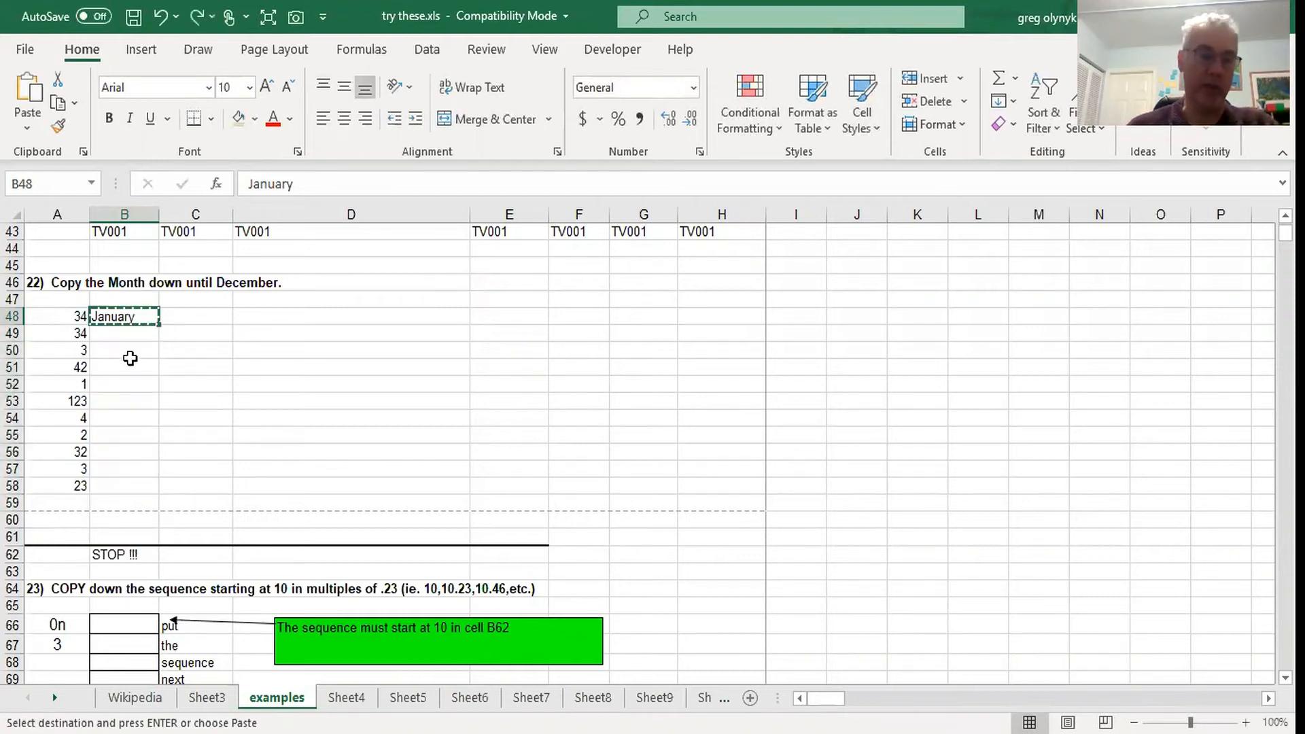
drag(160, 326, 160, 330)
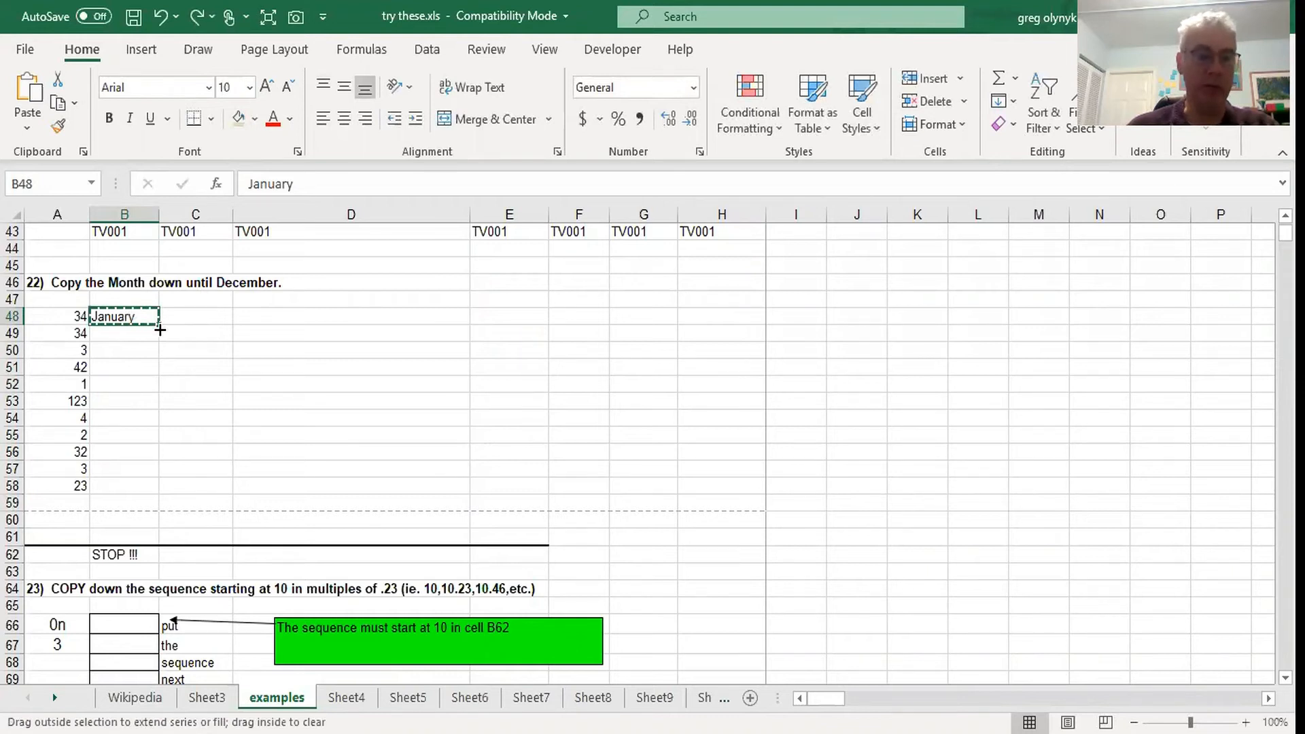
drag(160, 330, 149, 586)
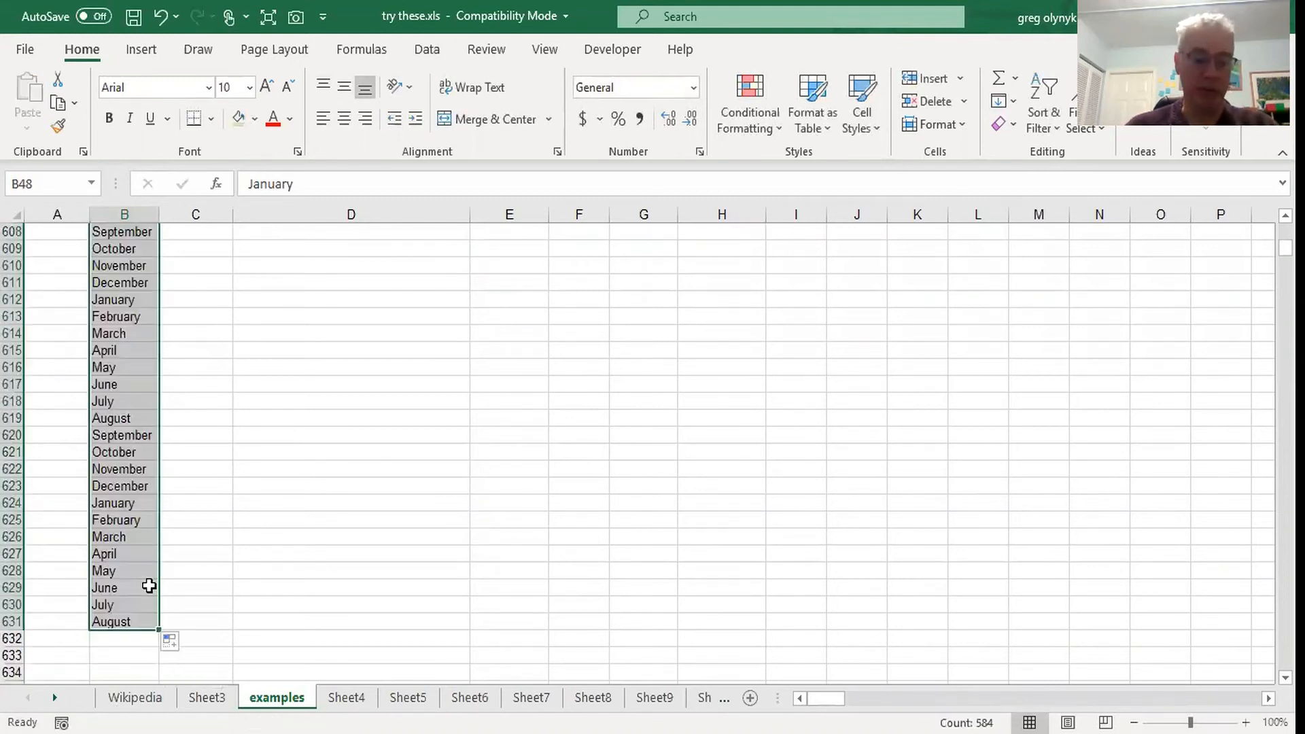
Step: Undo the manual month fill down to B631 and auto-fill the months from January in B48 down to B58
key(ctrl+z)
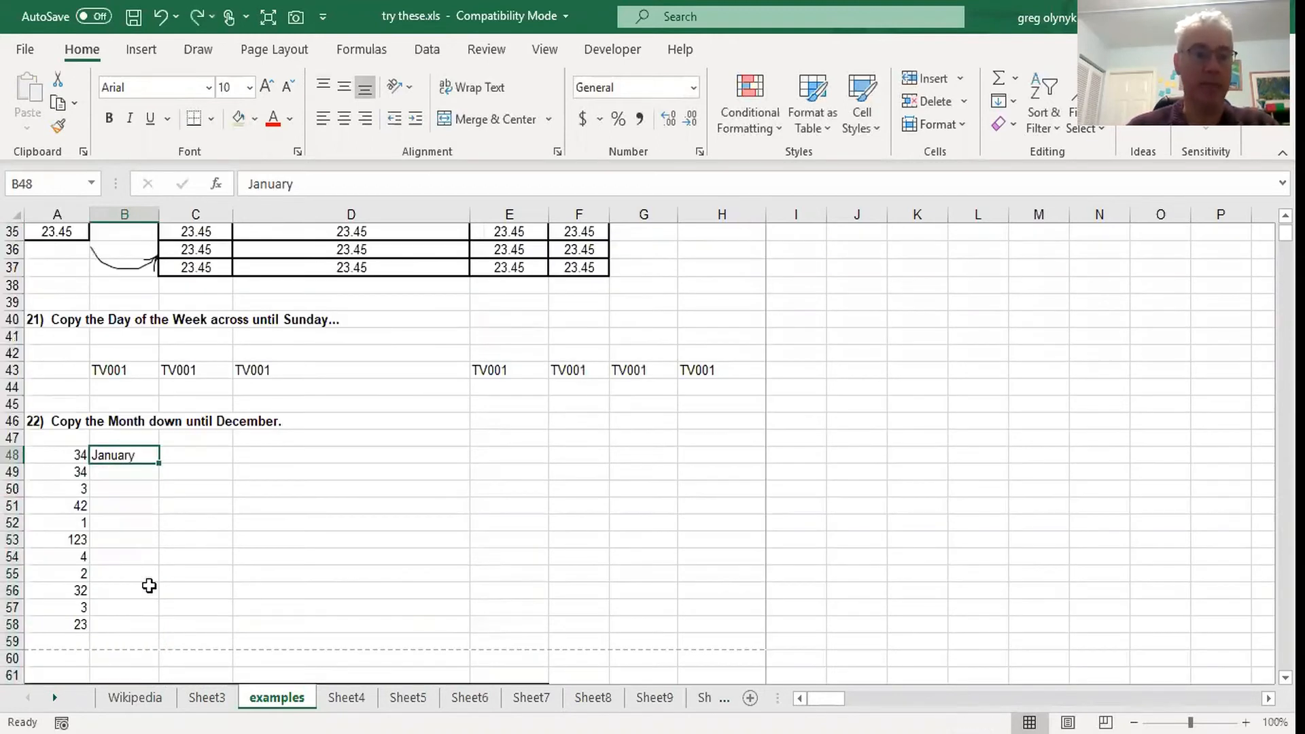
double_click(158, 463)
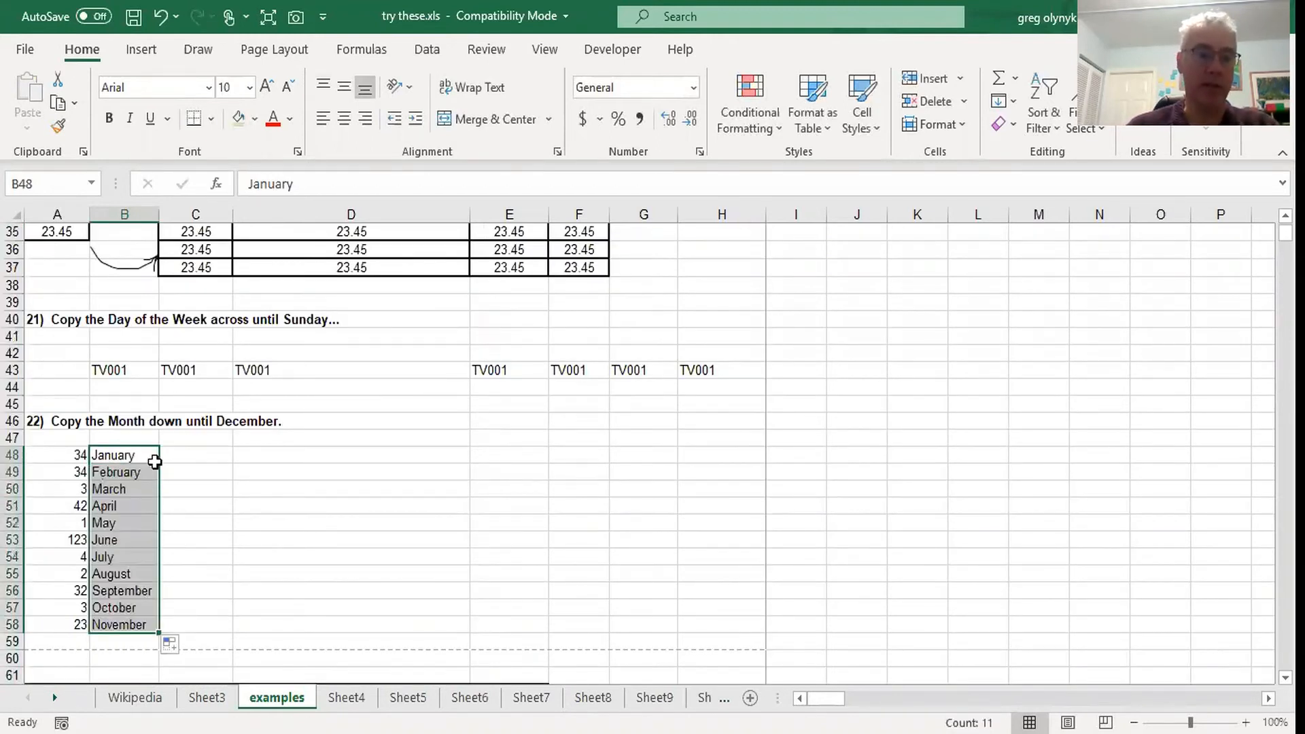
Step: Clear the number in A54 and the filled months in B49 to B58, then select January in B48
scroll(142, 488, down, 1)
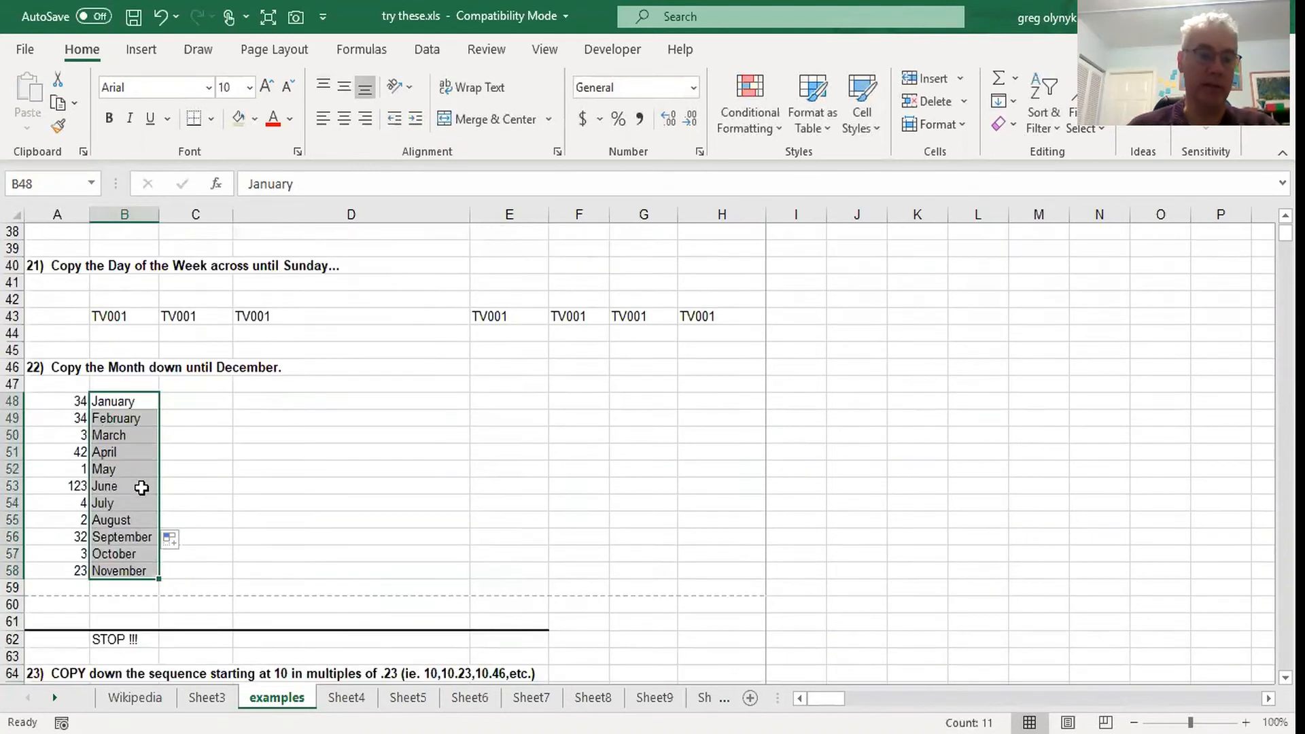
scroll(141, 487, down, 1)
click(69, 454)
key(Delete)
click(124, 351)
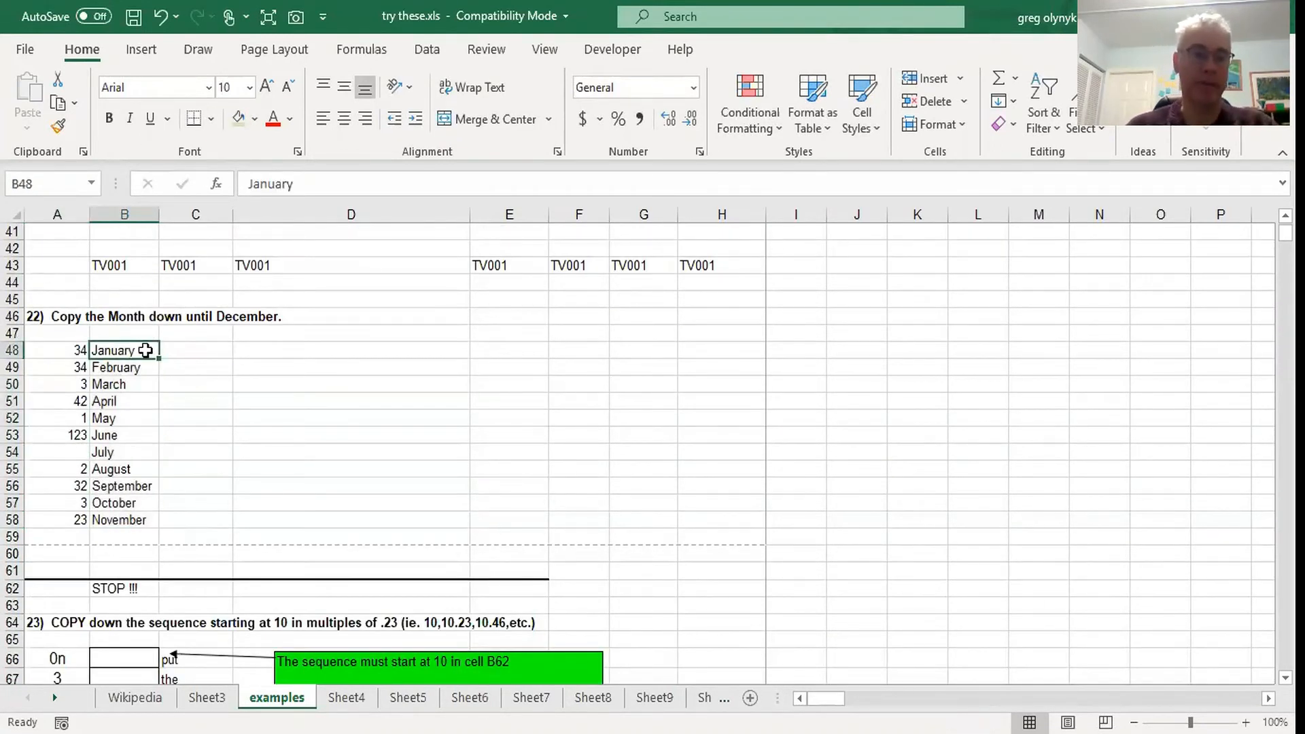
drag(129, 368, 132, 519)
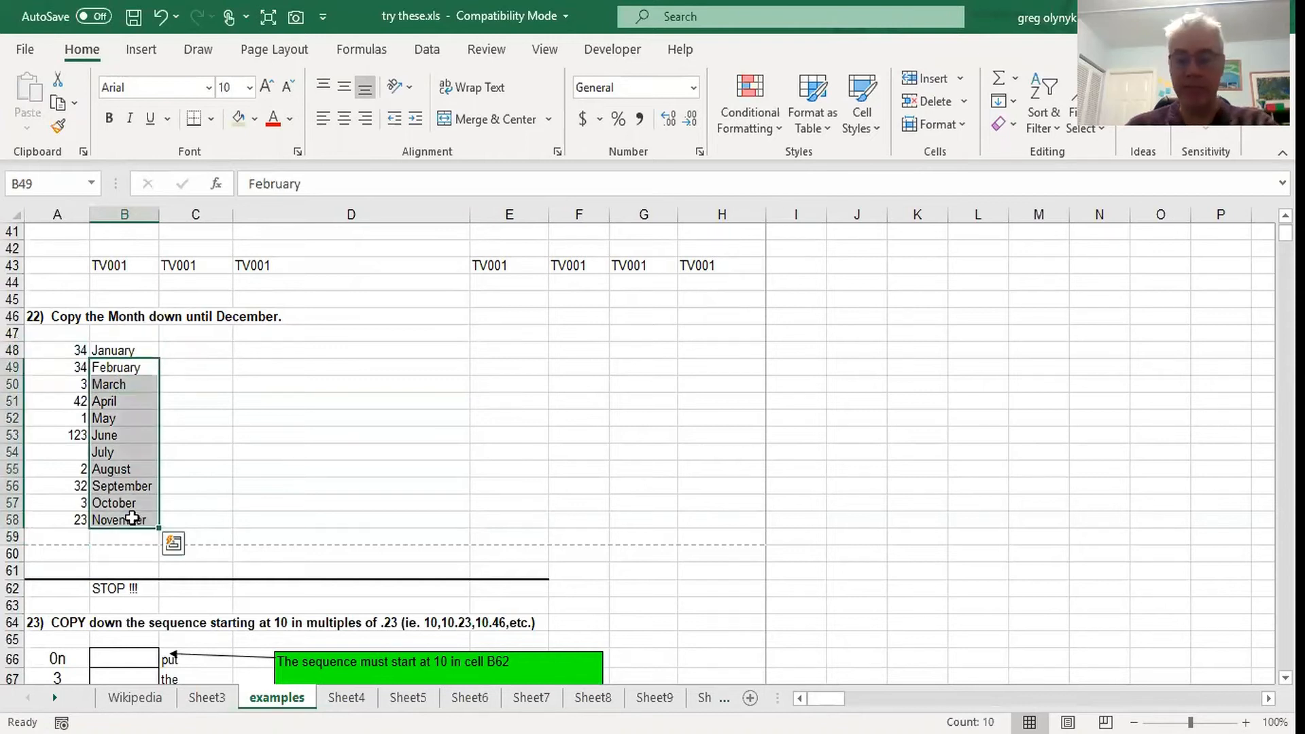
key(Delete)
click(130, 351)
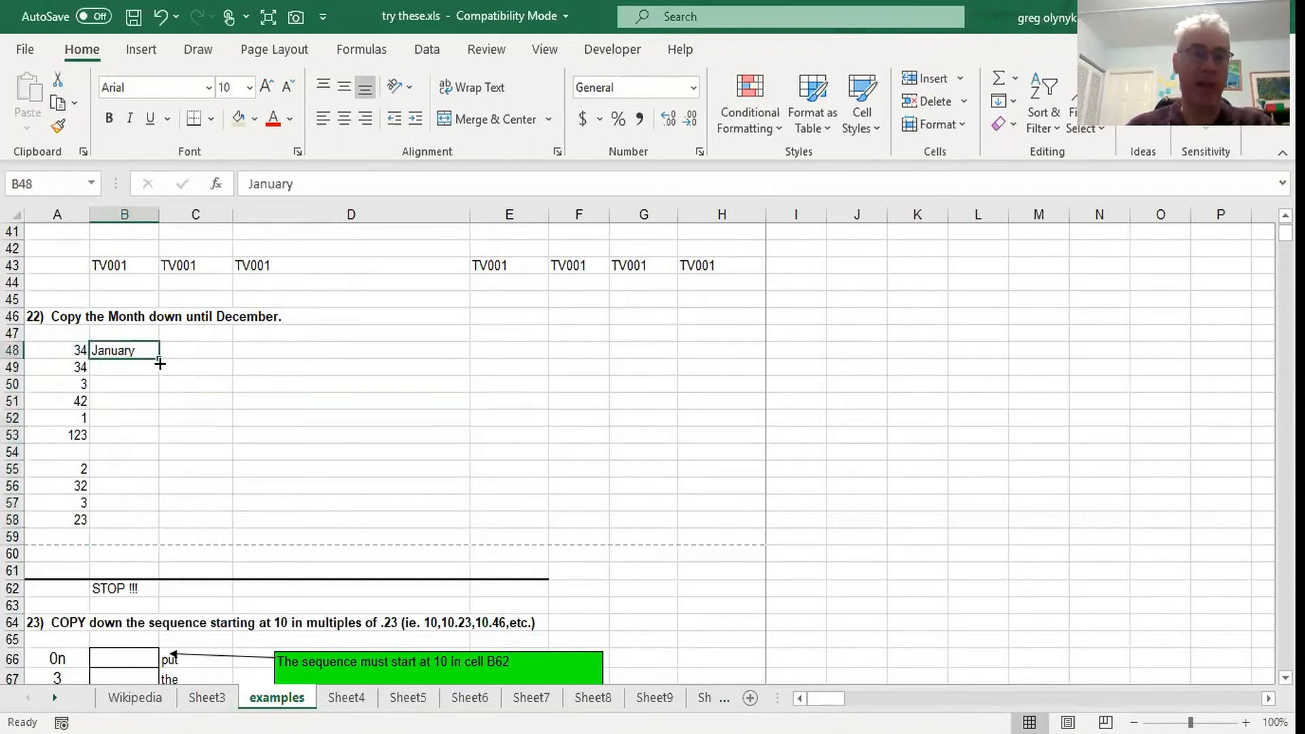
Step: Try to auto-fill the months from January in B48 down beside the adjacent numbers, and clear the filled months again
double_click(159, 364)
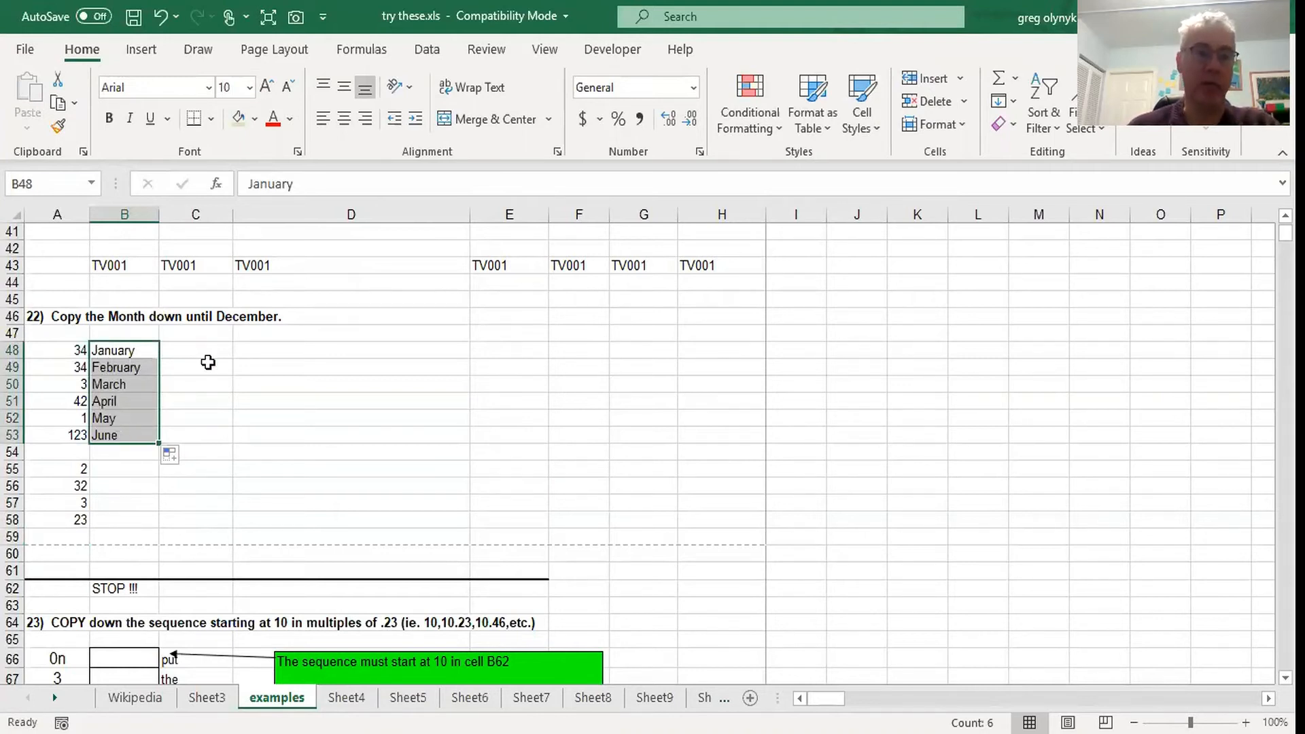
click(144, 351)
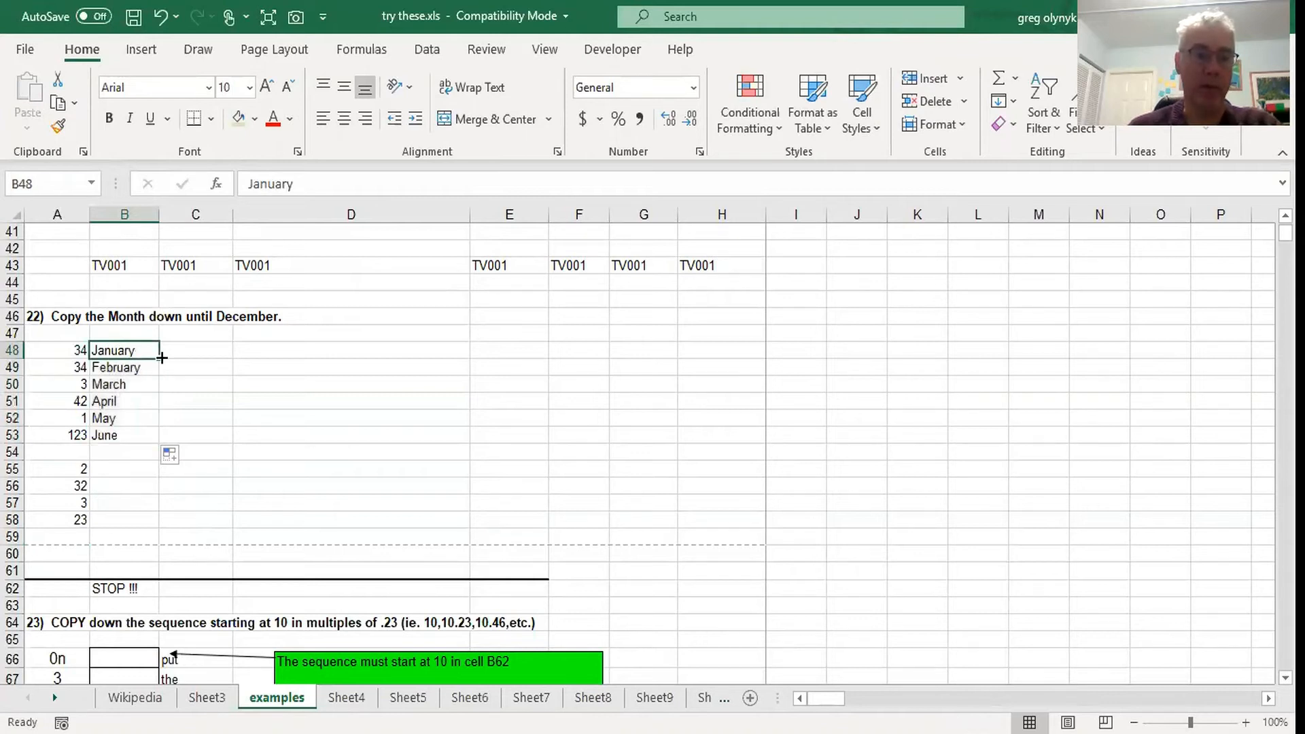
key(ctrl+shift+Down)
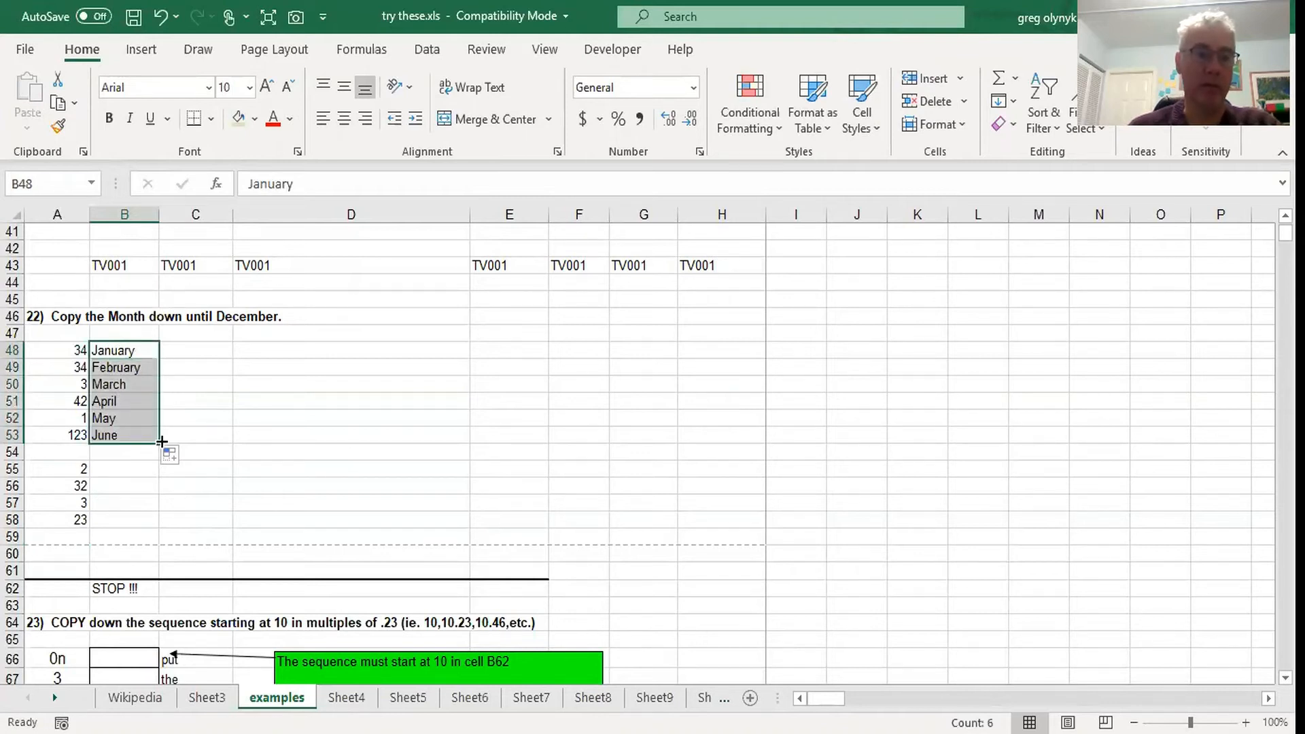
drag(162, 443, 142, 362)
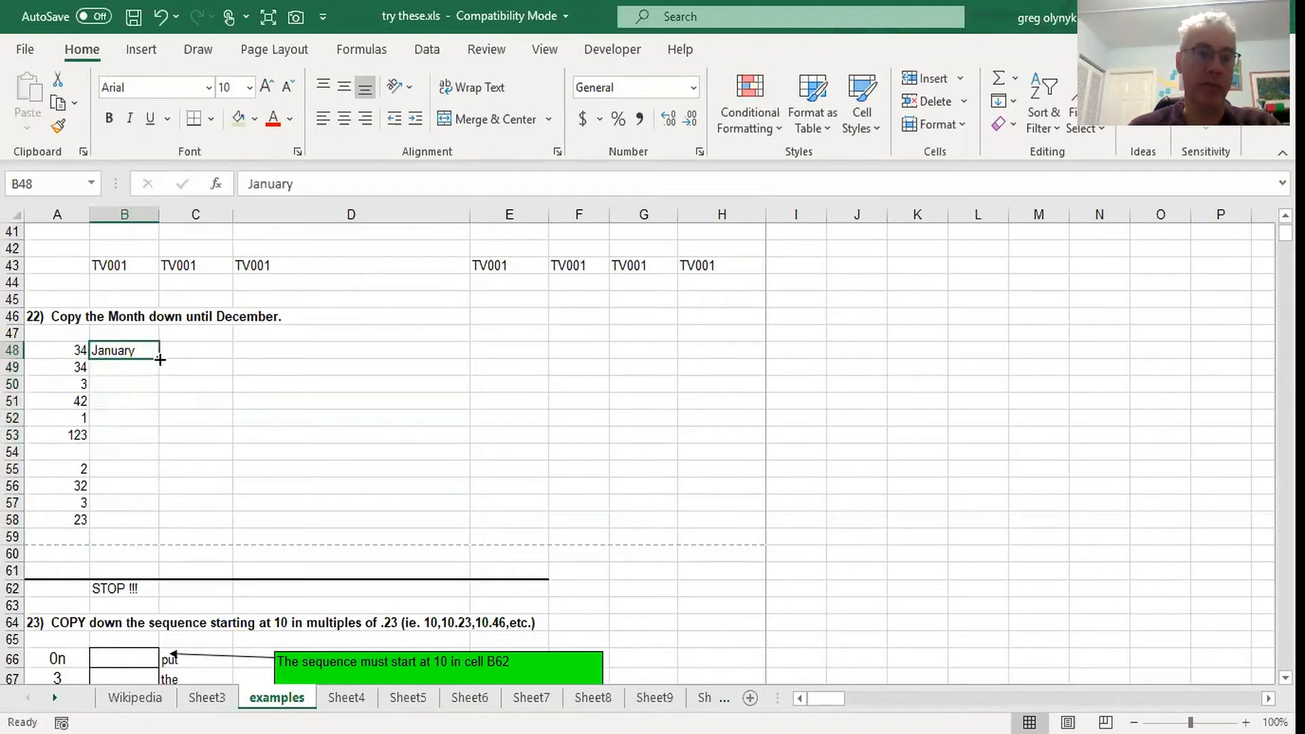
click(127, 401)
key(shift+Down)
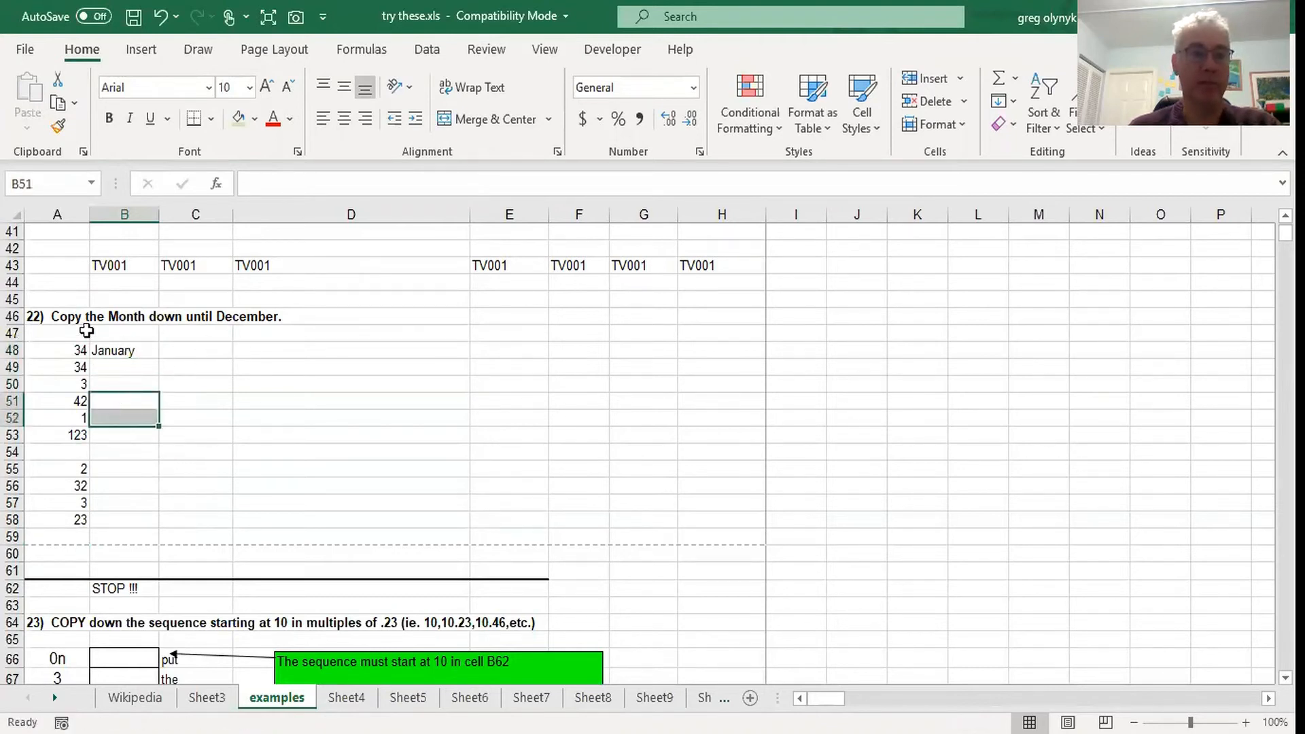
Step: Fill the month series from January in B48 down to B58
click(128, 357)
drag(159, 360, 158, 520)
click(291, 420)
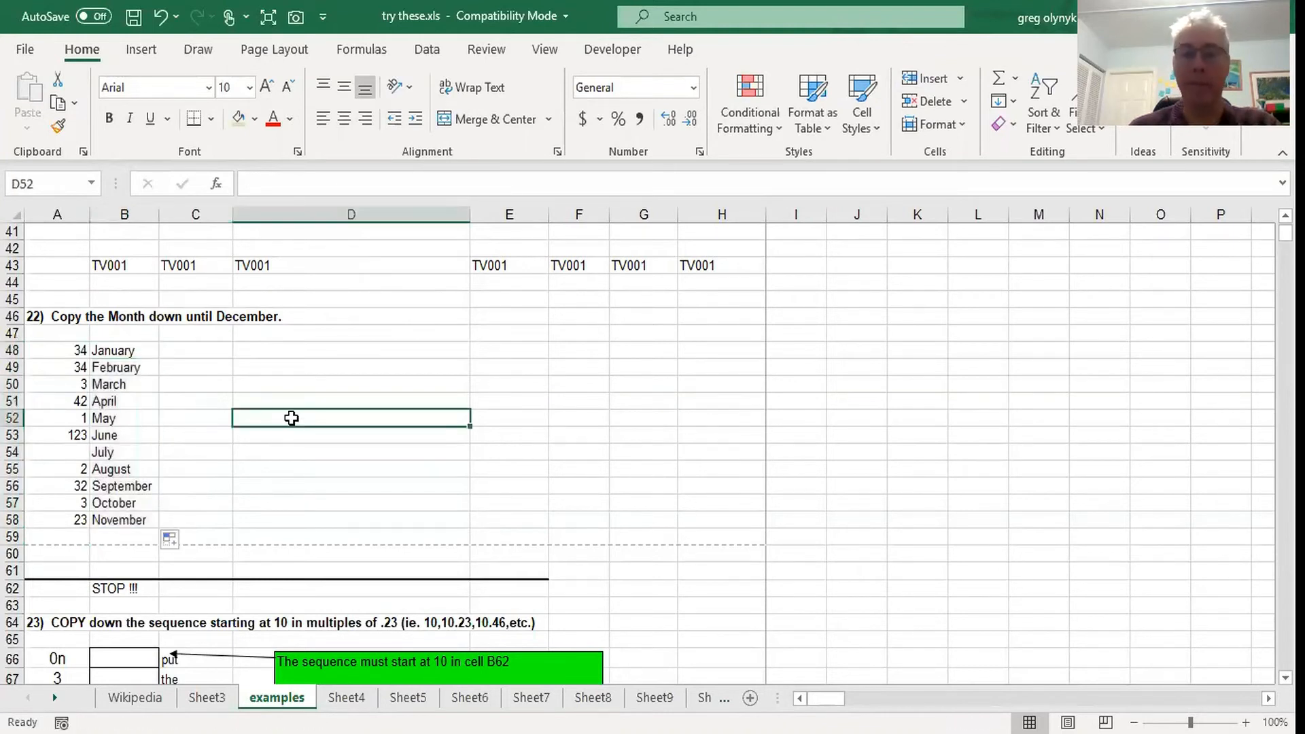
Step: Enter 10 in B66 and 10.23 in B67, and extend the sequence from both cells down to B76
scroll(291, 419, down, 3)
scroll(297, 321, down, 2)
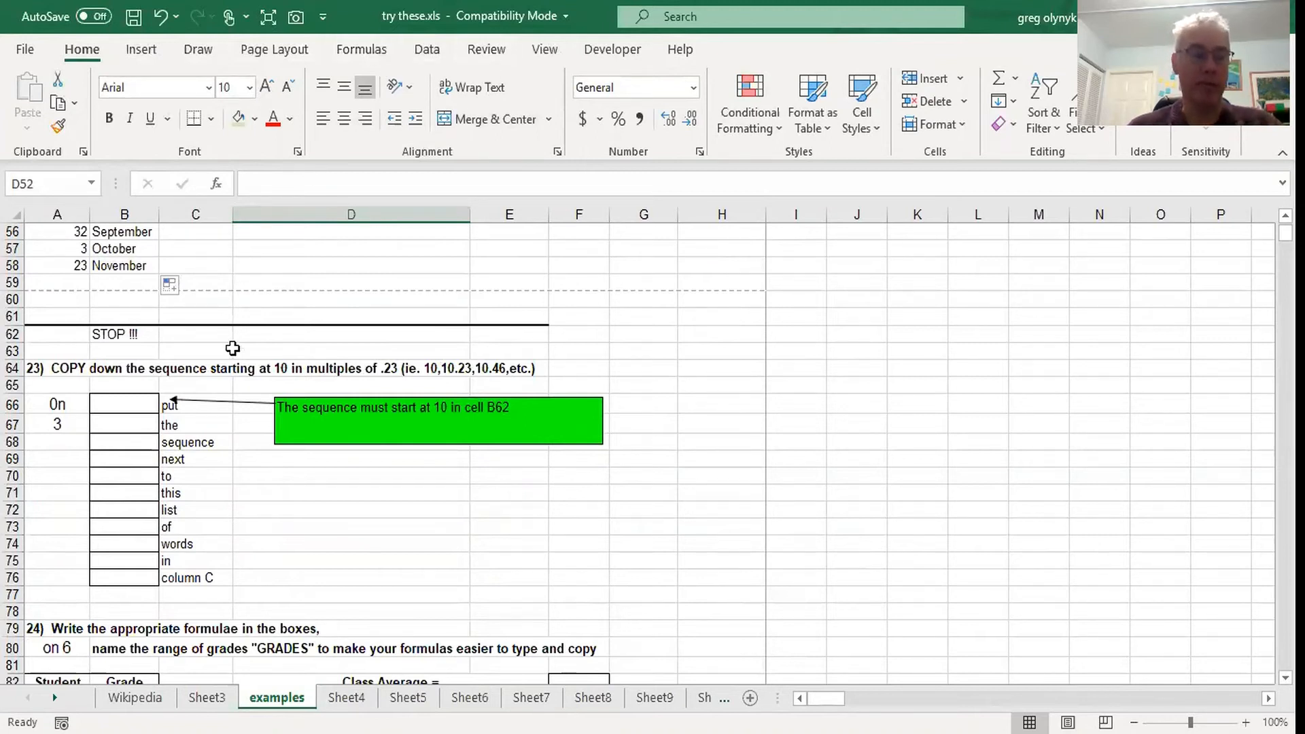
click(127, 408)
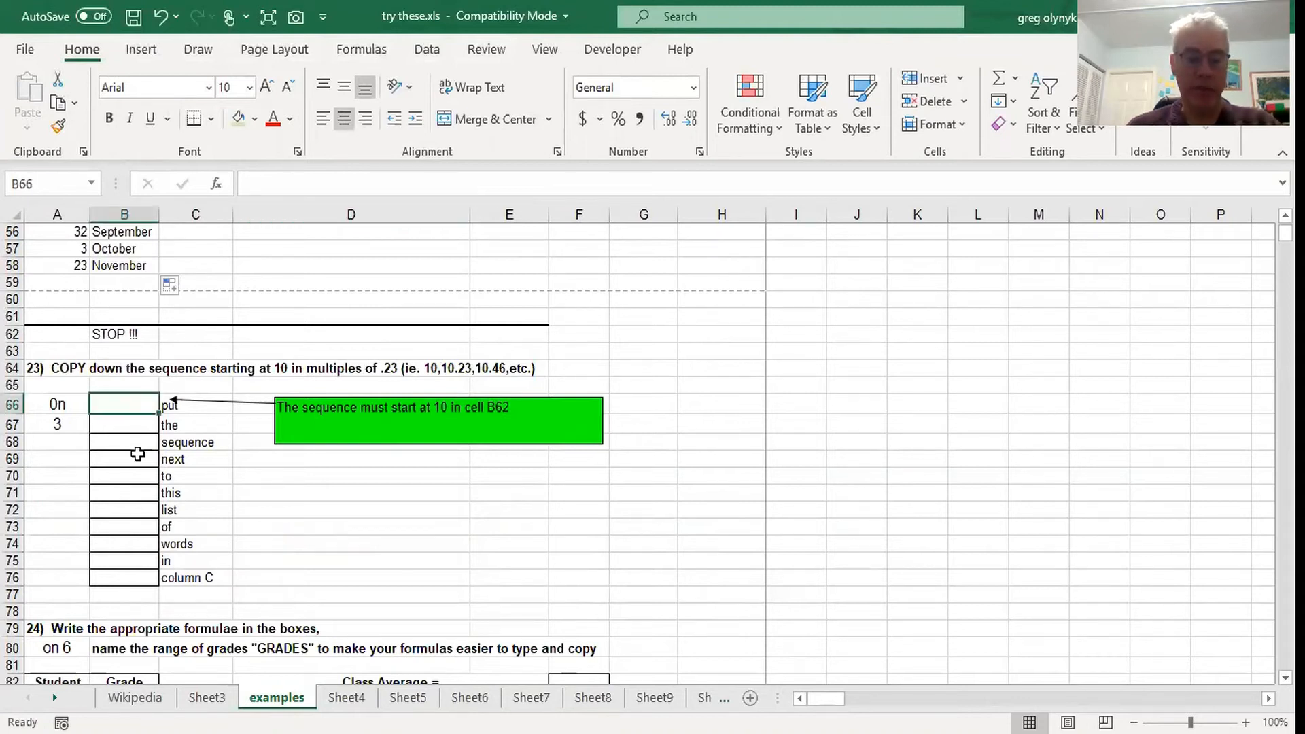
text(10)
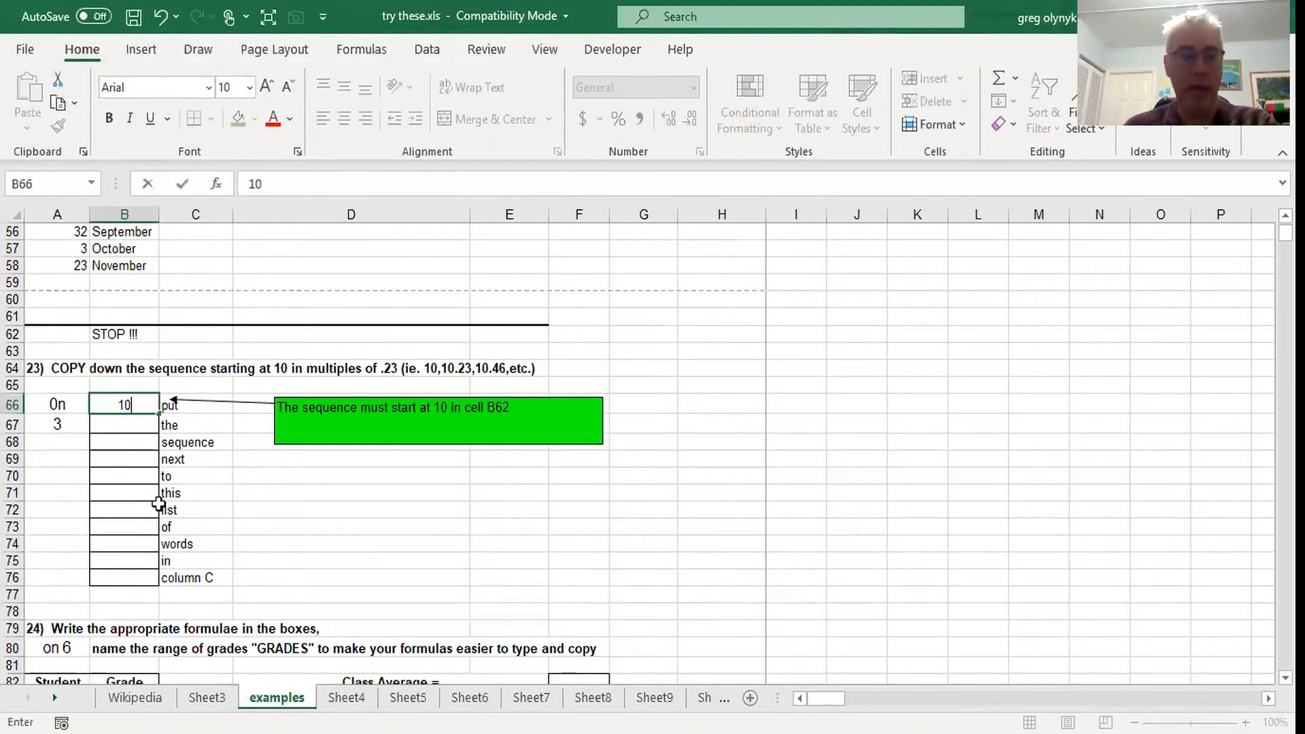
click(132, 427)
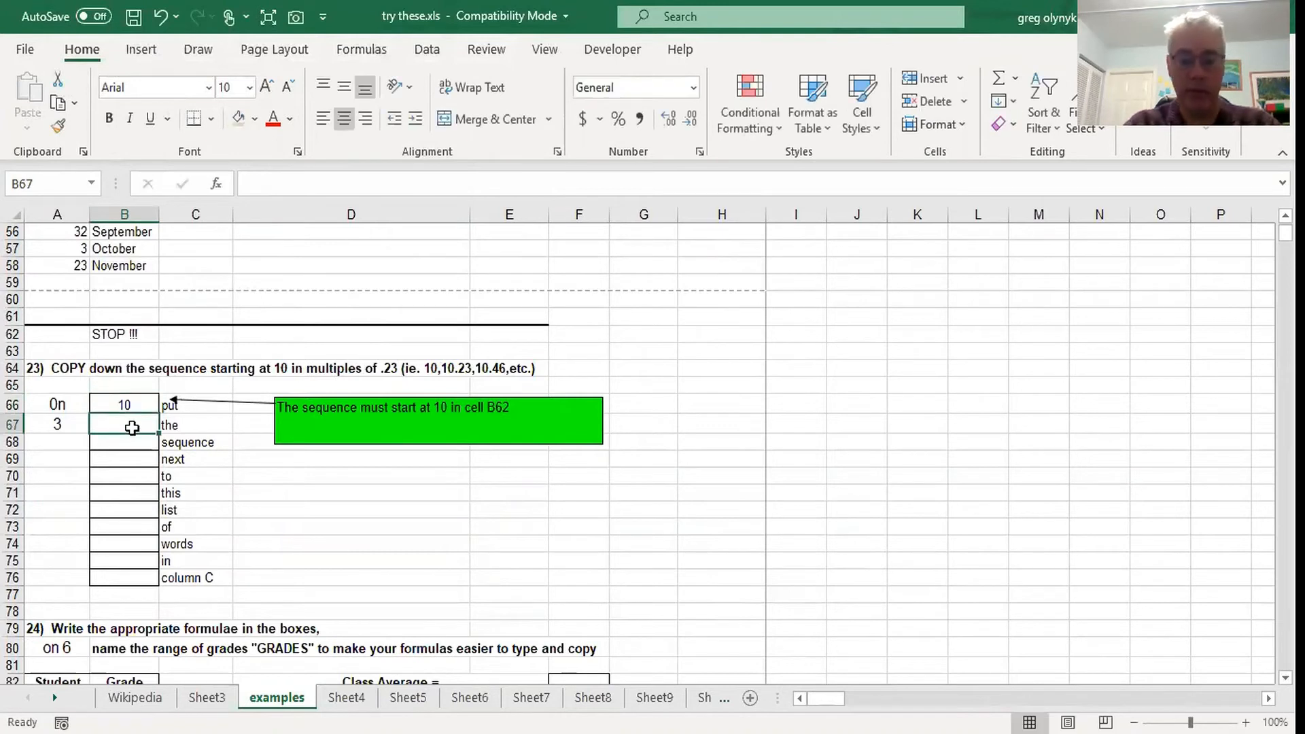
text(10.23)
key(Return)
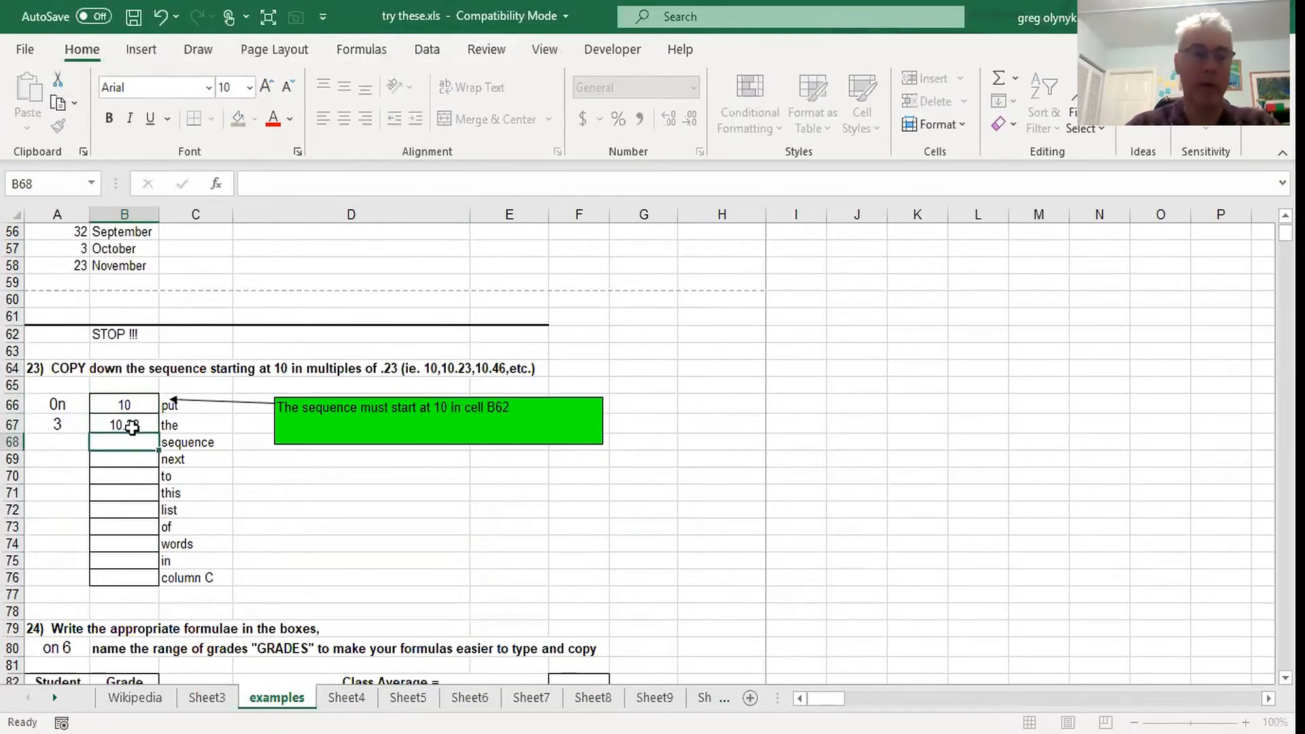
drag(136, 405, 134, 424)
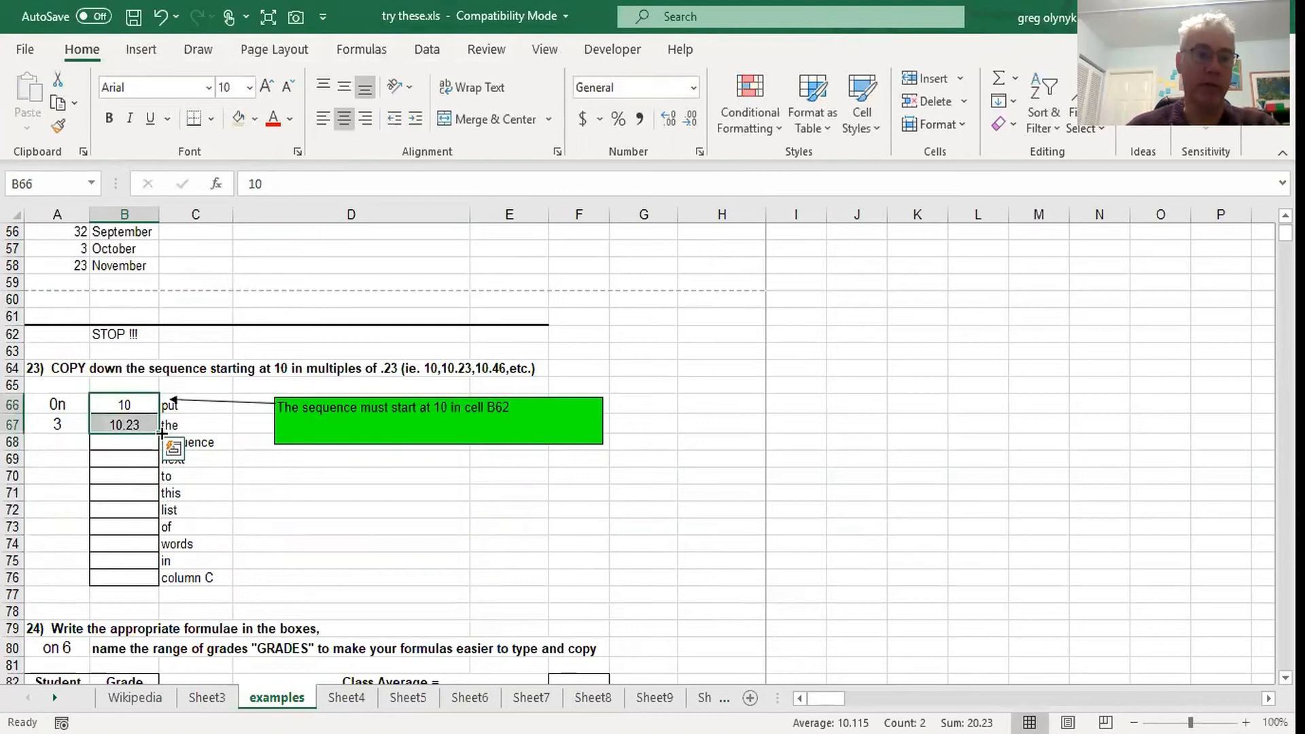
drag(161, 440, 144, 579)
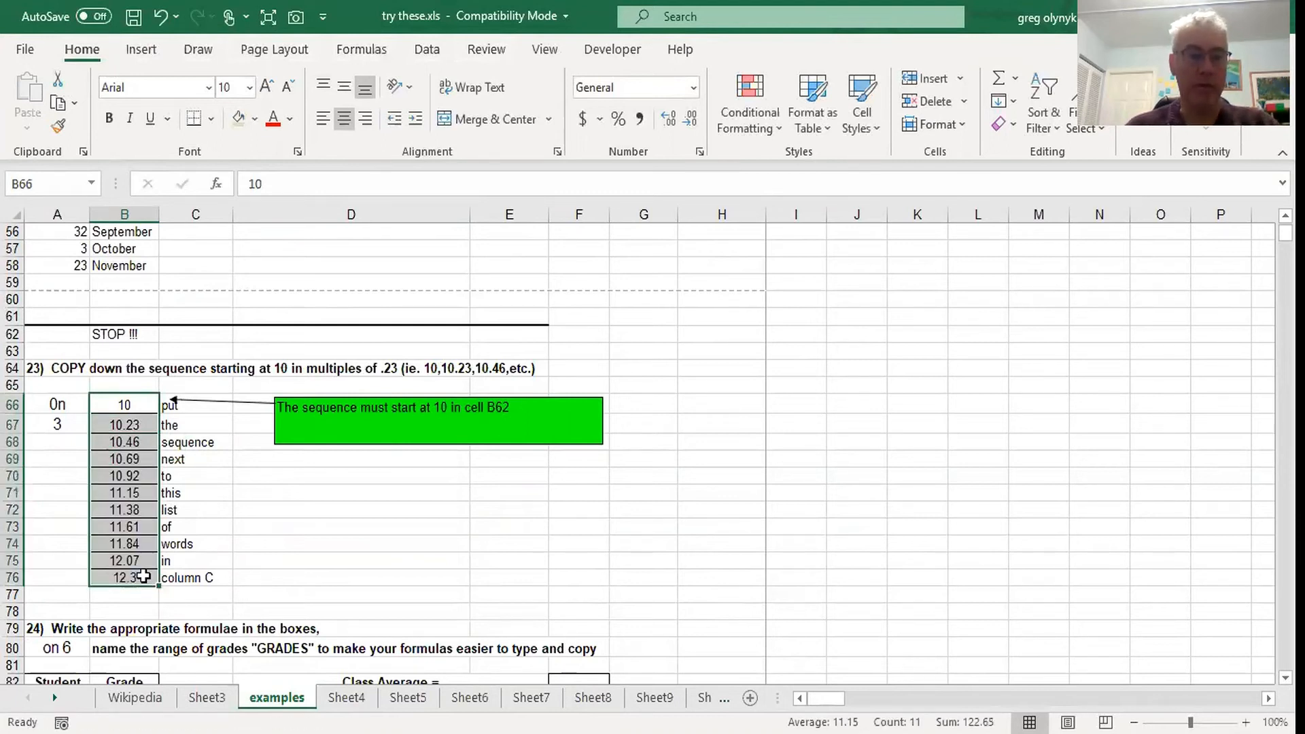
Step: Undo the sequence fill and both starting values in B66 and B67
key(ctrl+z)
key(ctrl+z)
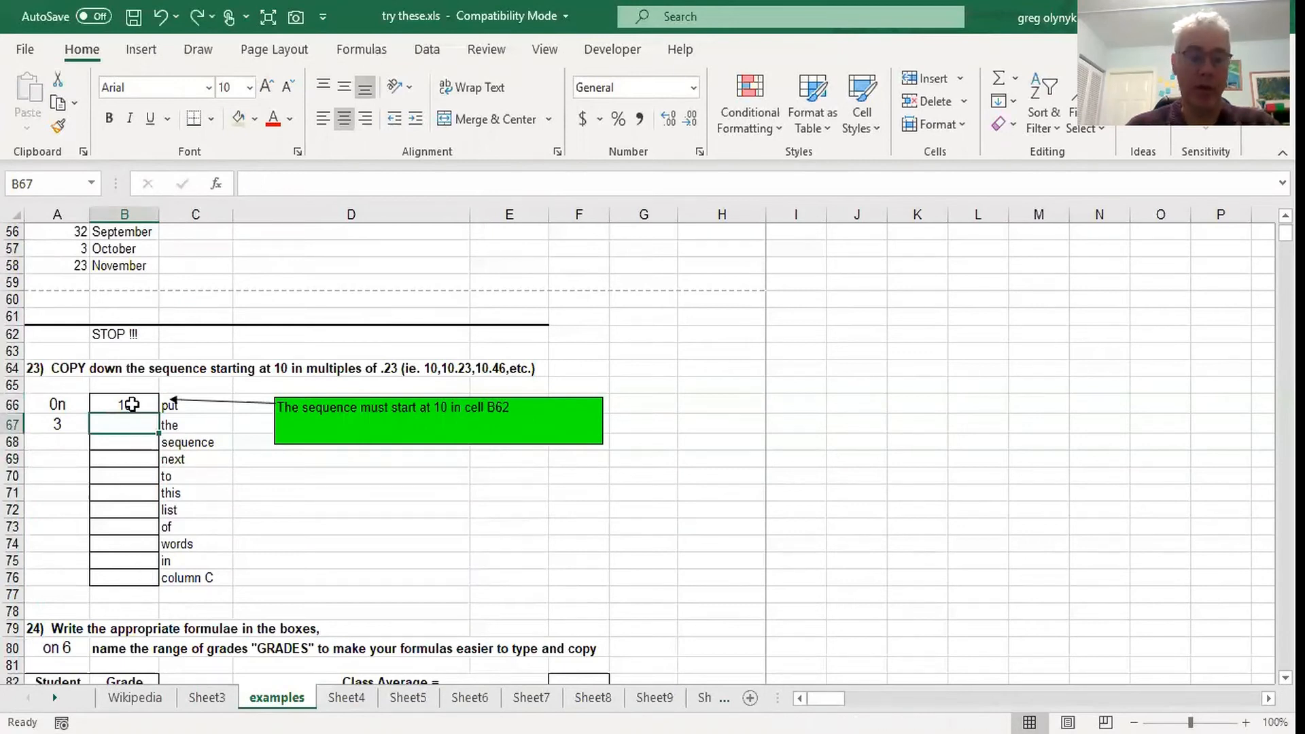
key(ctrl+z)
Step: With B66:B67 selected as a range, enter 10 and 10.23 and fill the sequence down to B76
drag(128, 400, 130, 416)
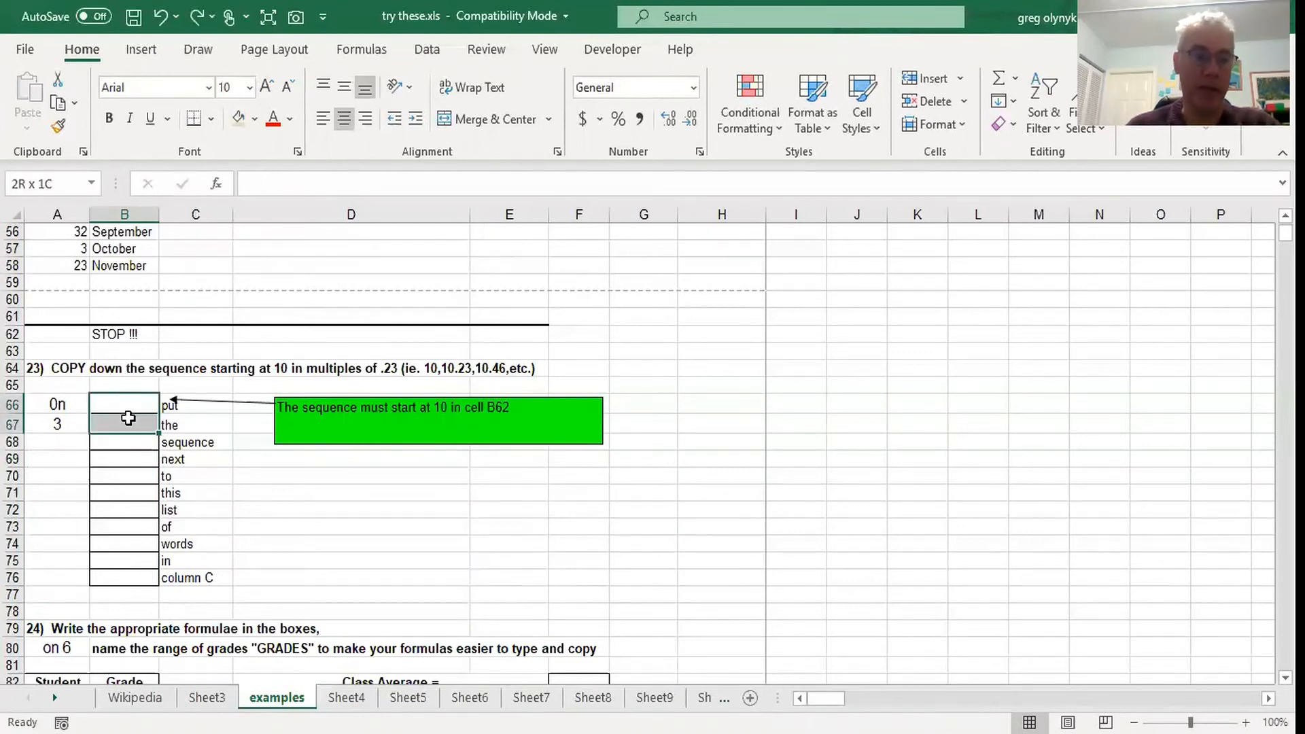
text(10)
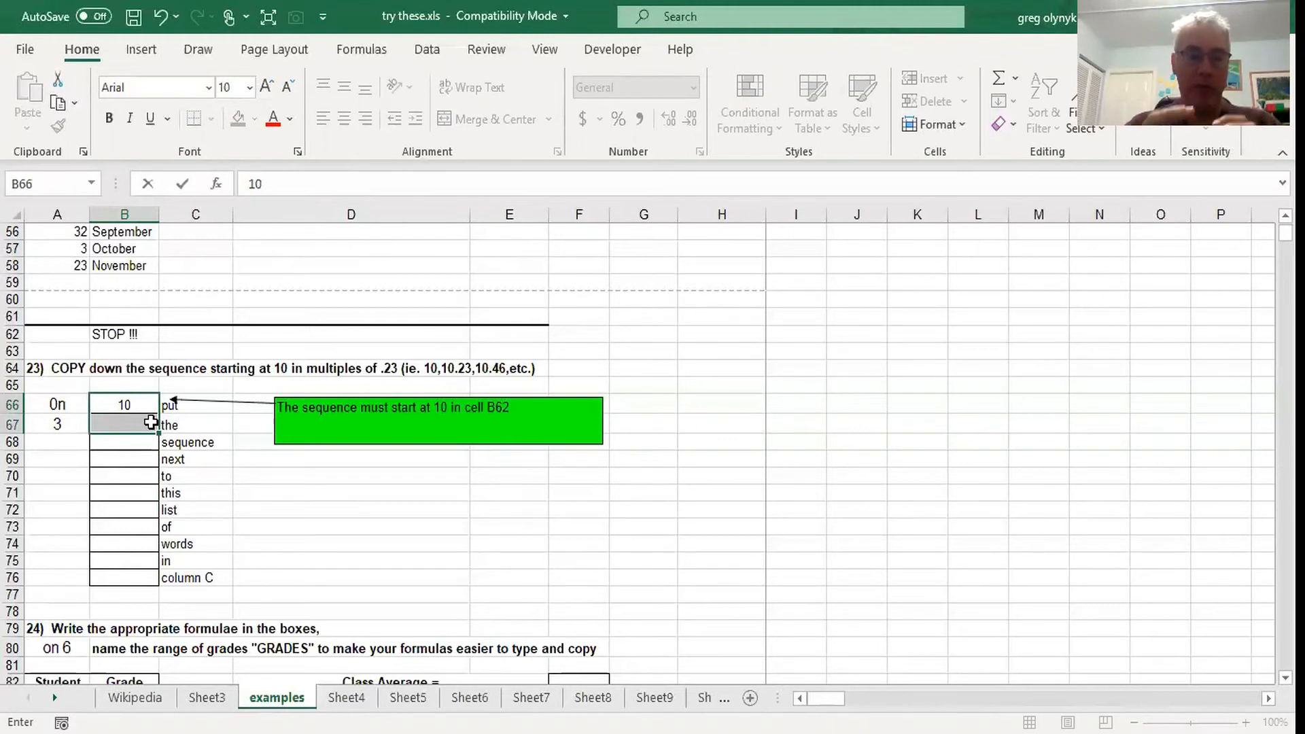
click(151, 422)
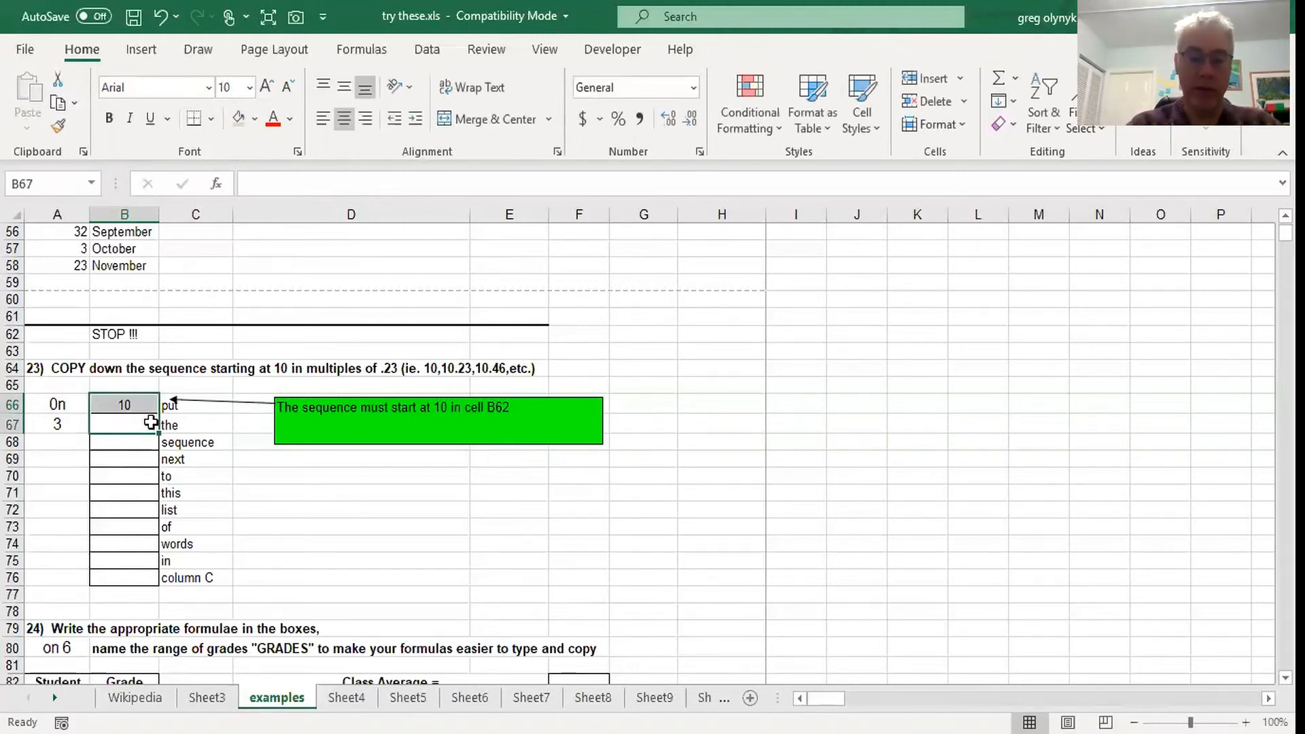
text(10.23)
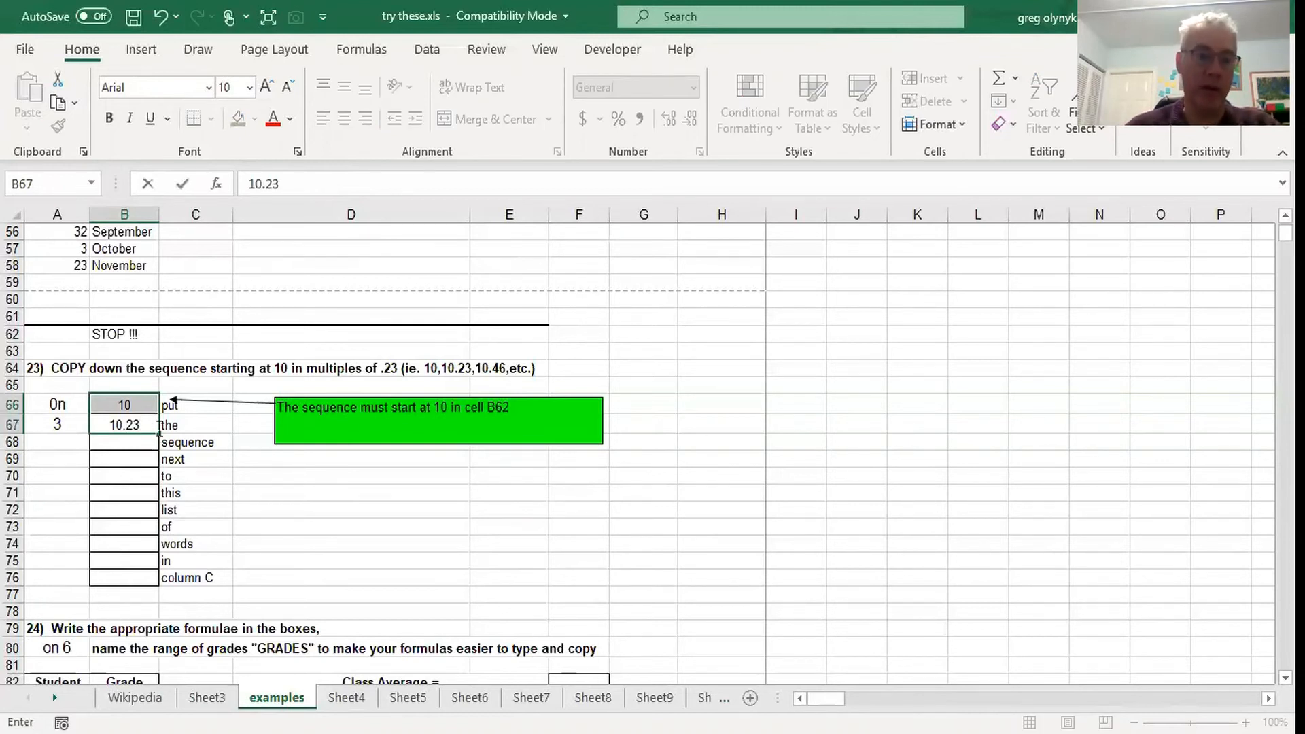
drag(157, 440, 206, 574)
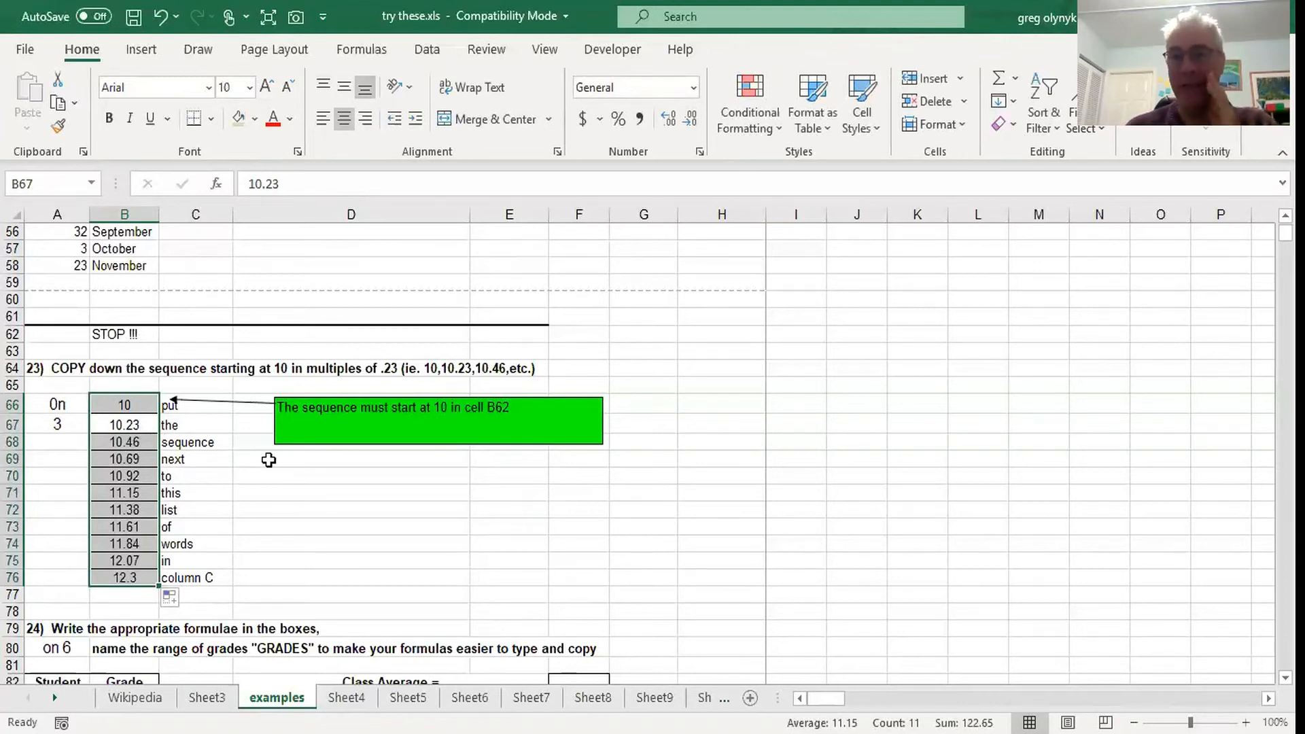
Step: Check which cells of exercise 24 the existing named range grades covers
scroll(268, 460, down, 5)
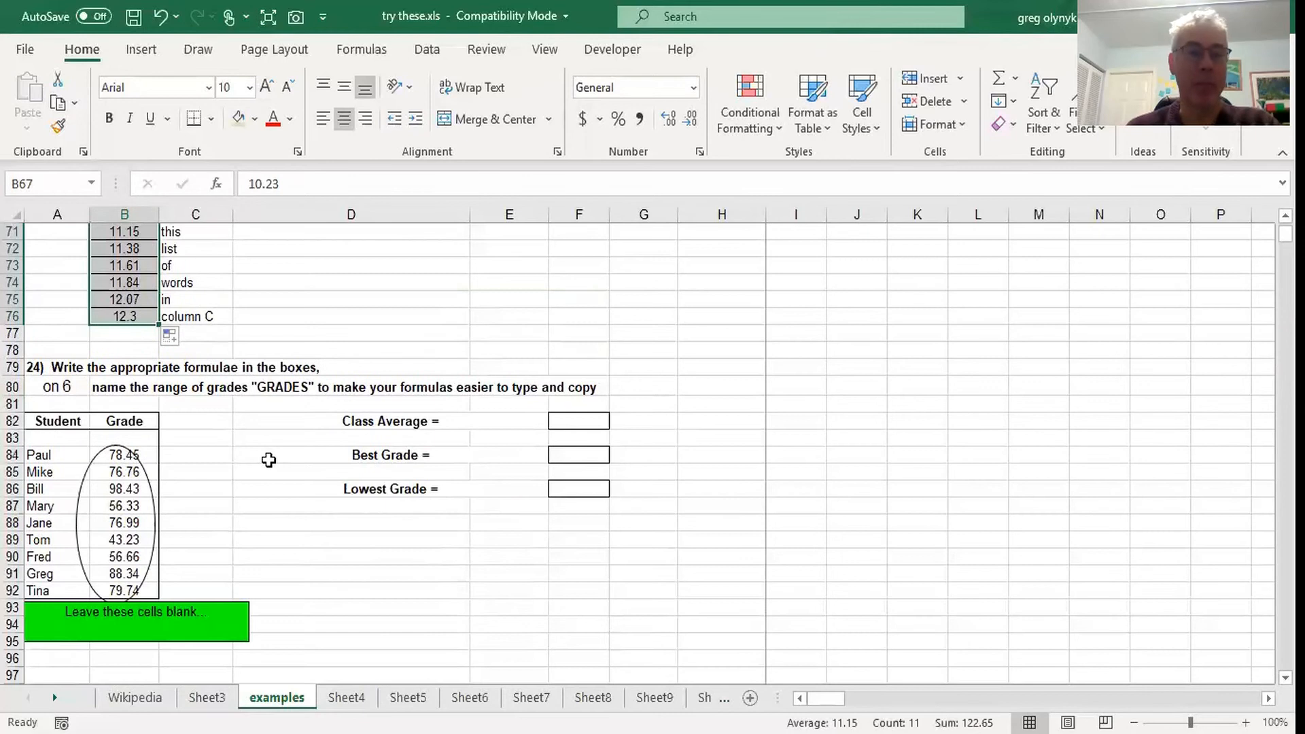
scroll(269, 461, down, 1)
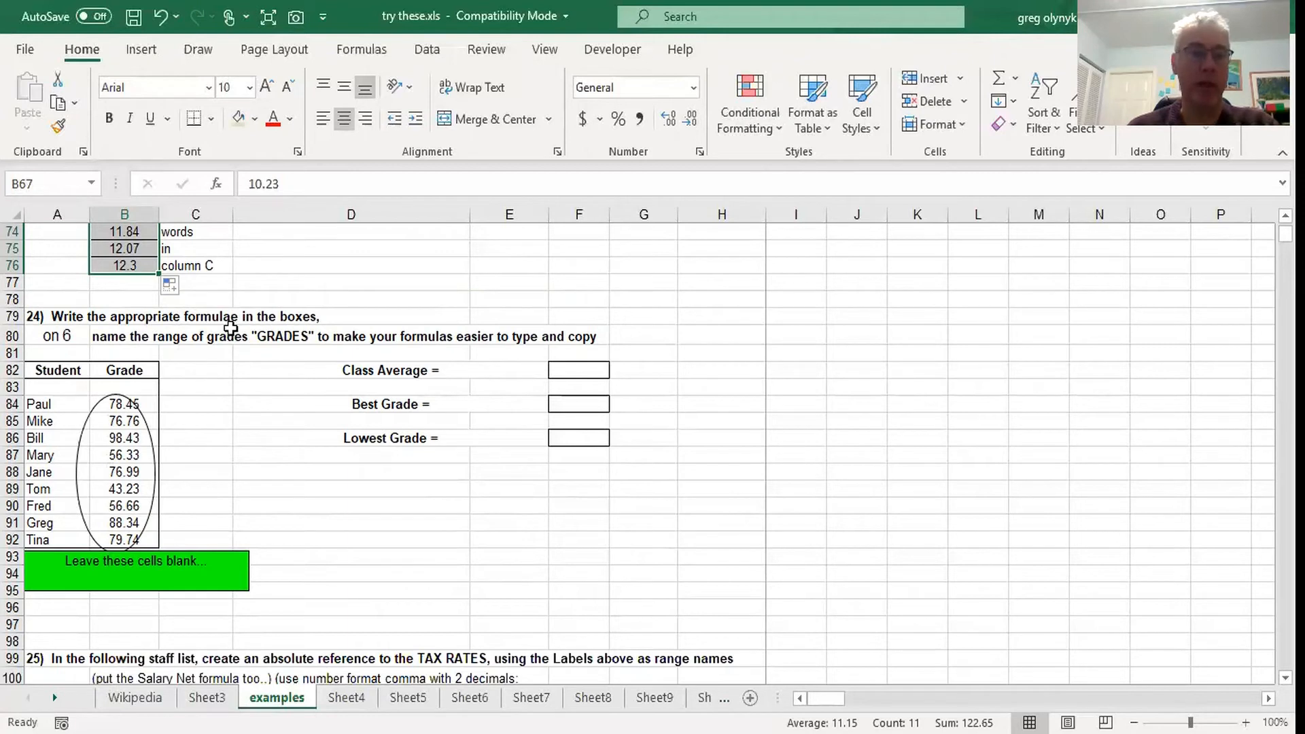
click(91, 183)
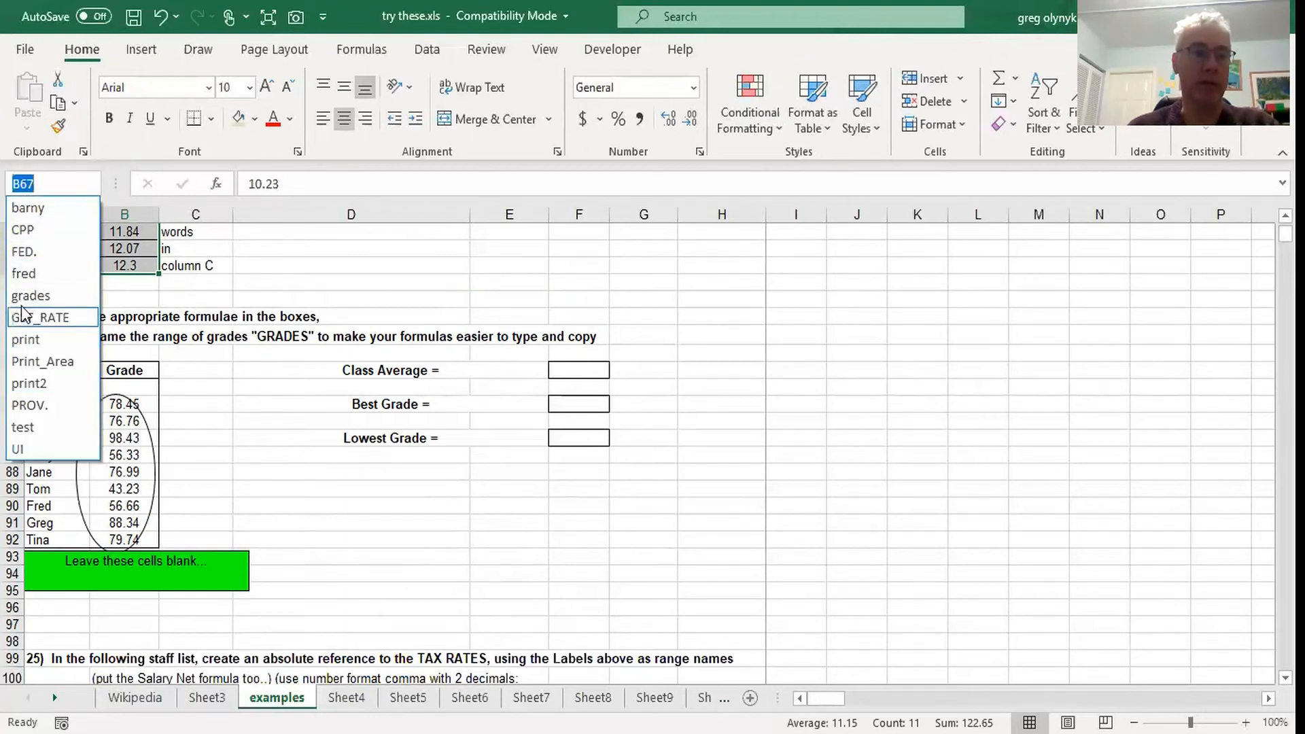
click(39, 295)
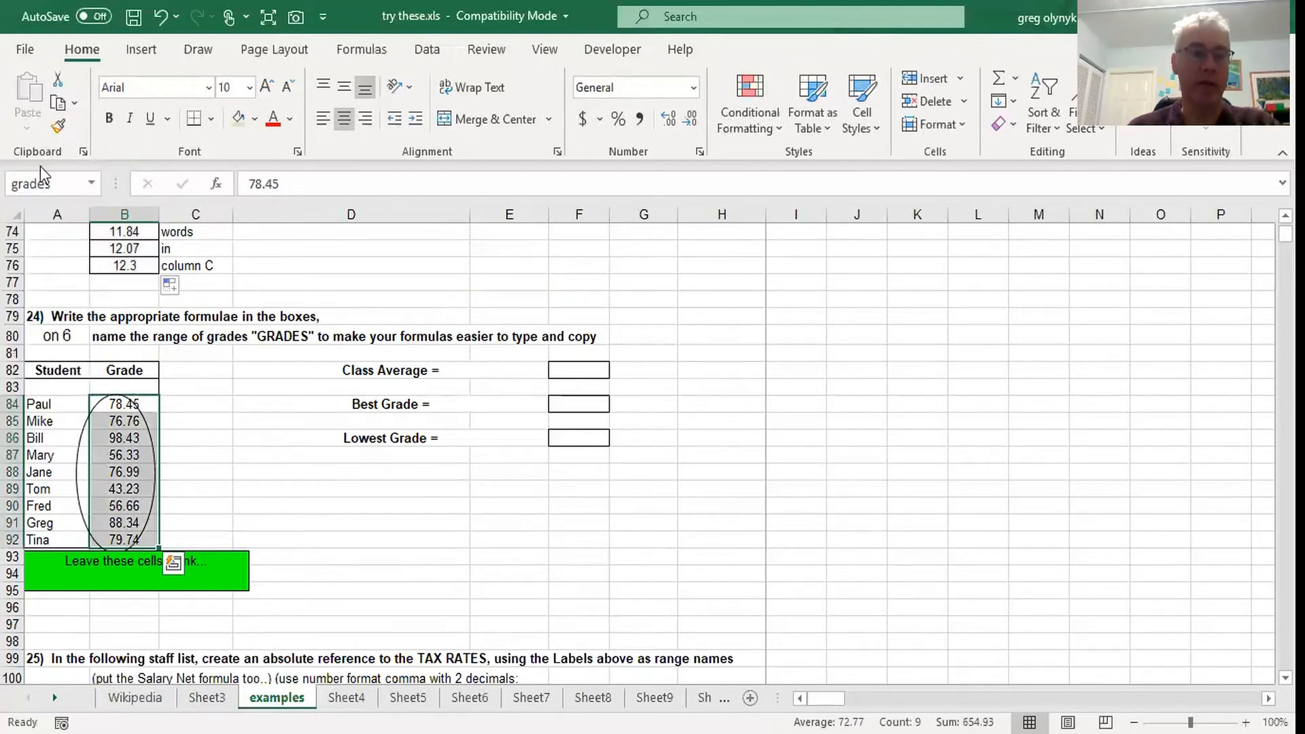
click(246, 392)
click(215, 360)
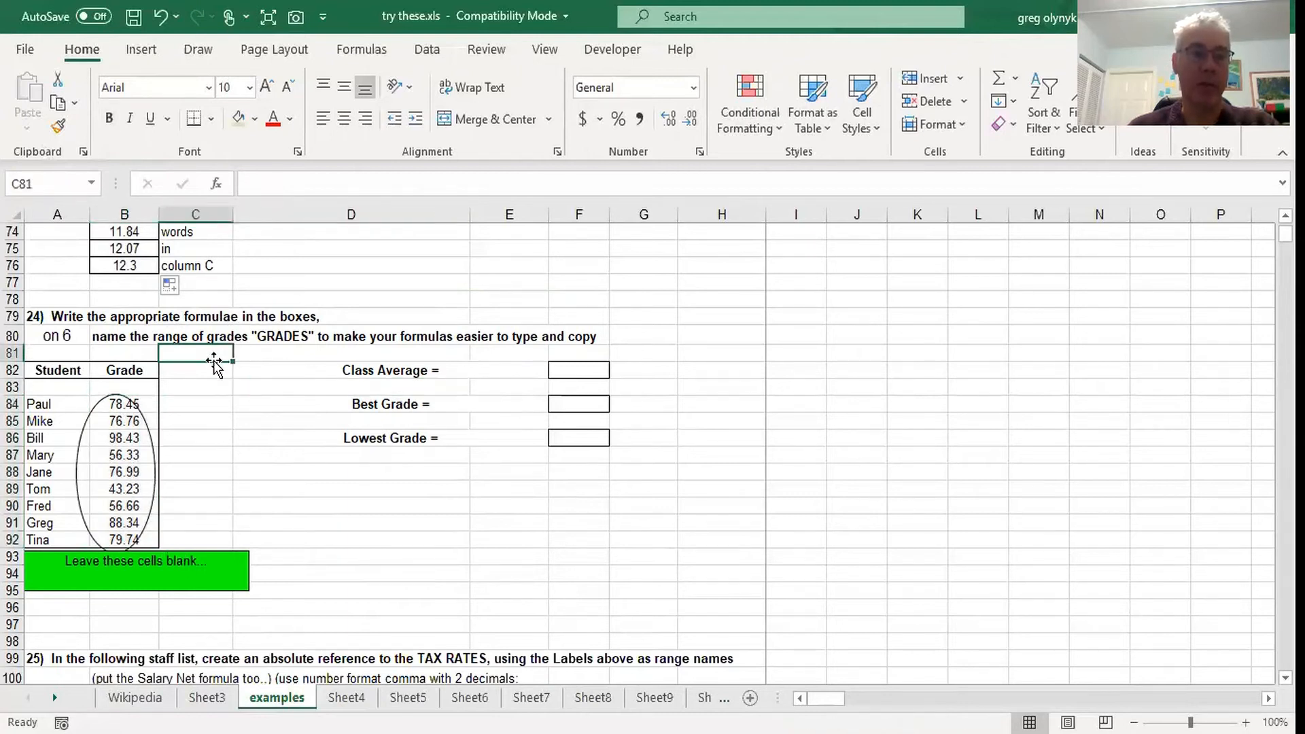
click(91, 183)
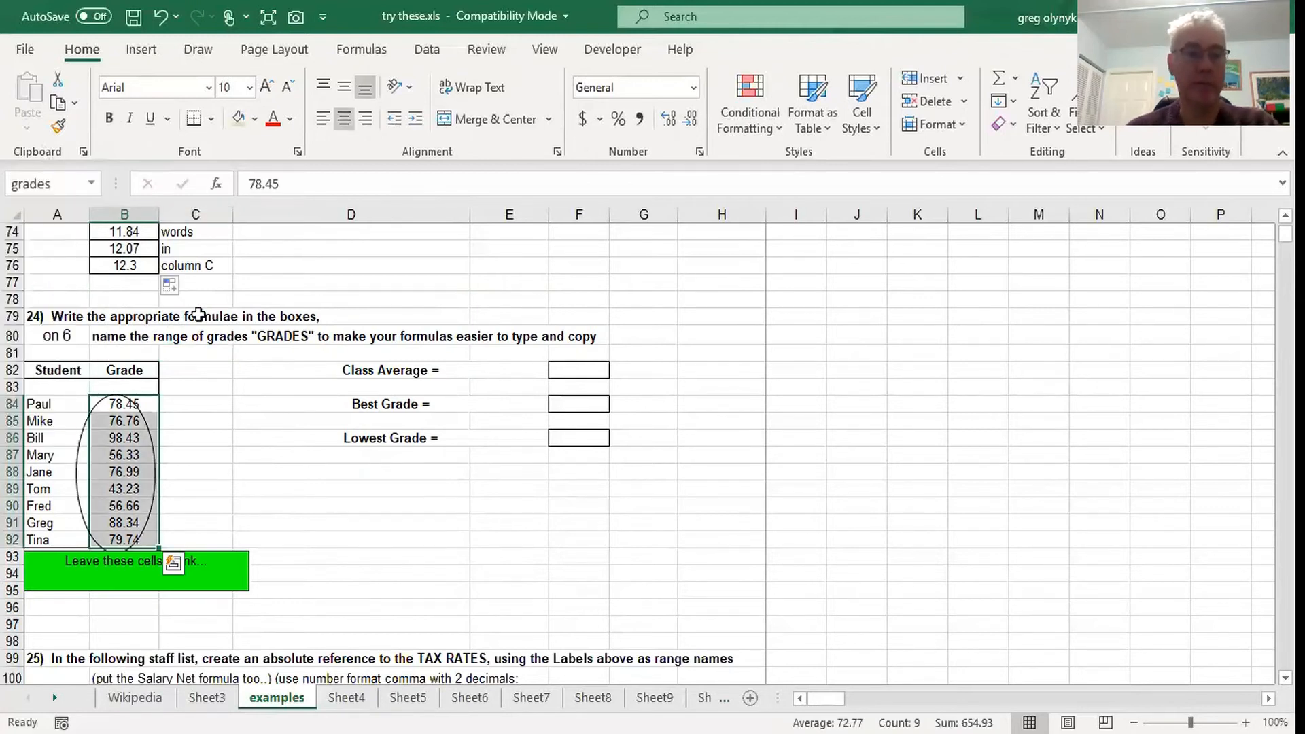
click(240, 386)
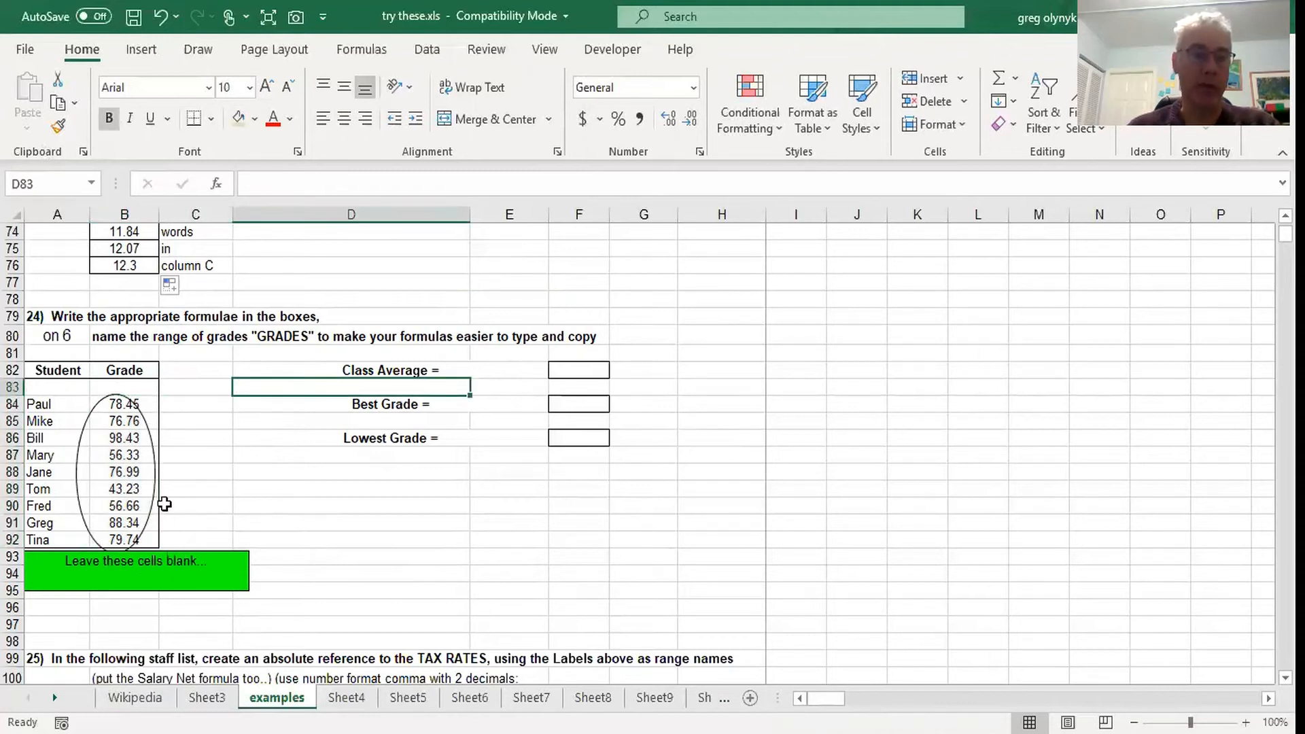
Step: Enter the class average formula =avg(grades in F82 and accept the proposed correction to =AVERAGE(grades)
click(391, 370)
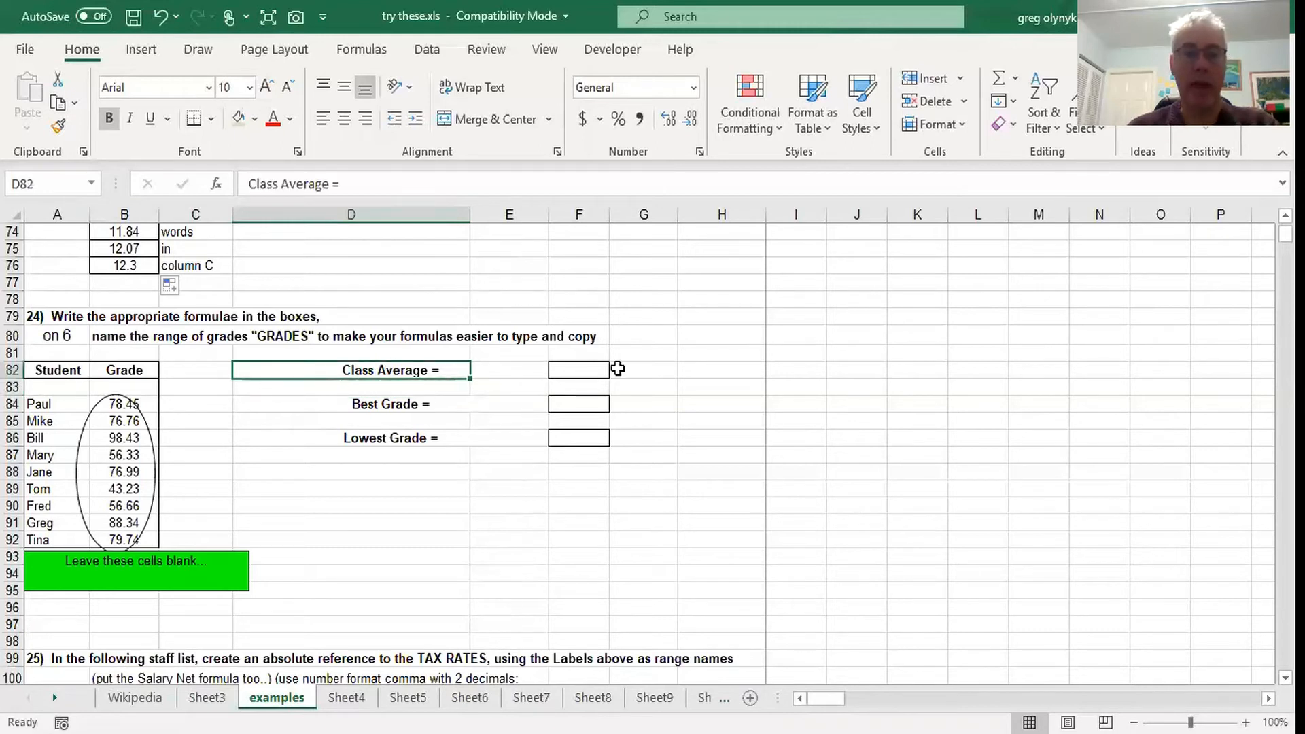
click(566, 369)
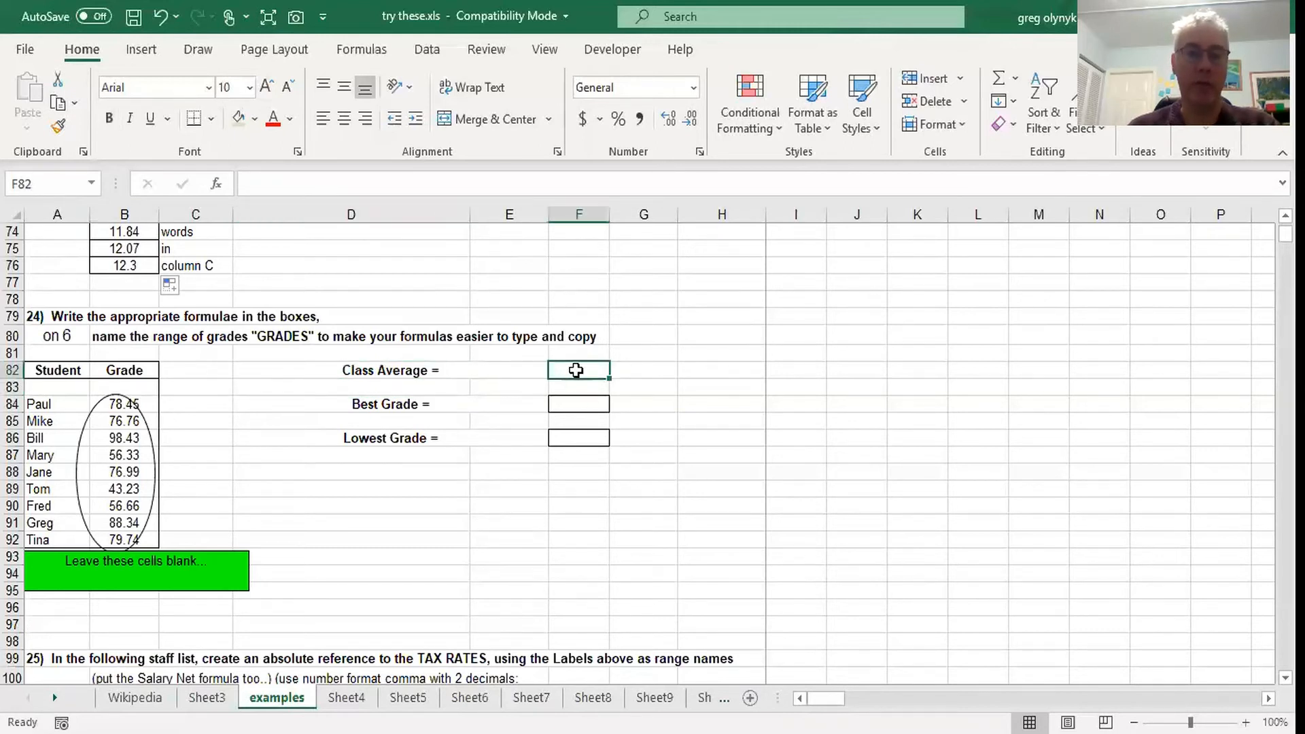
text(=)
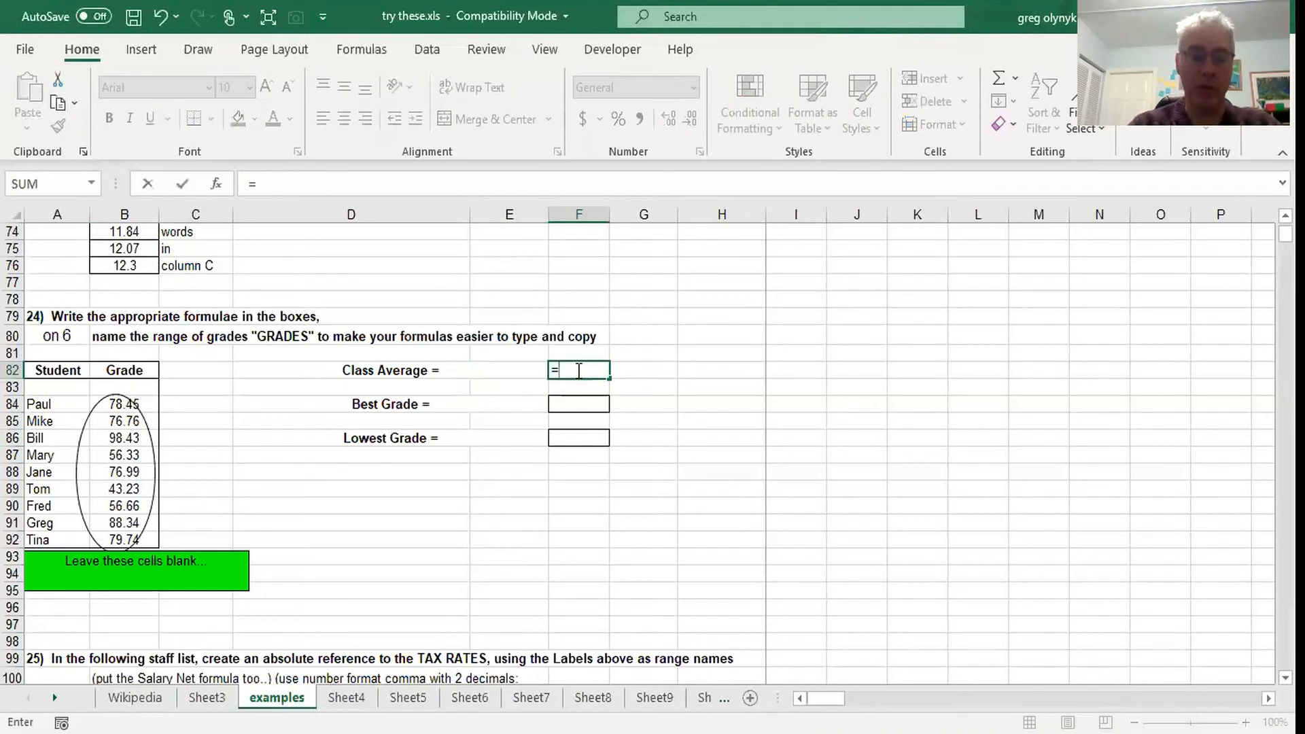
text(av)
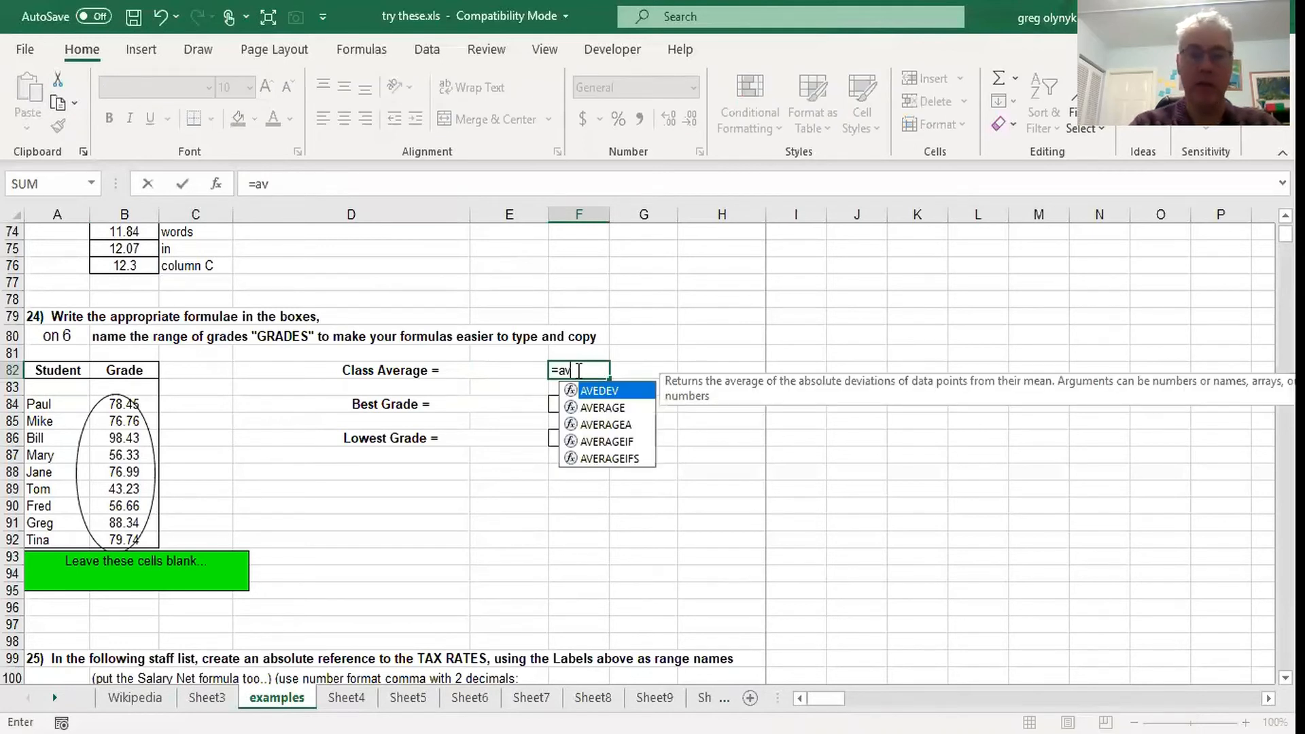
text(g)
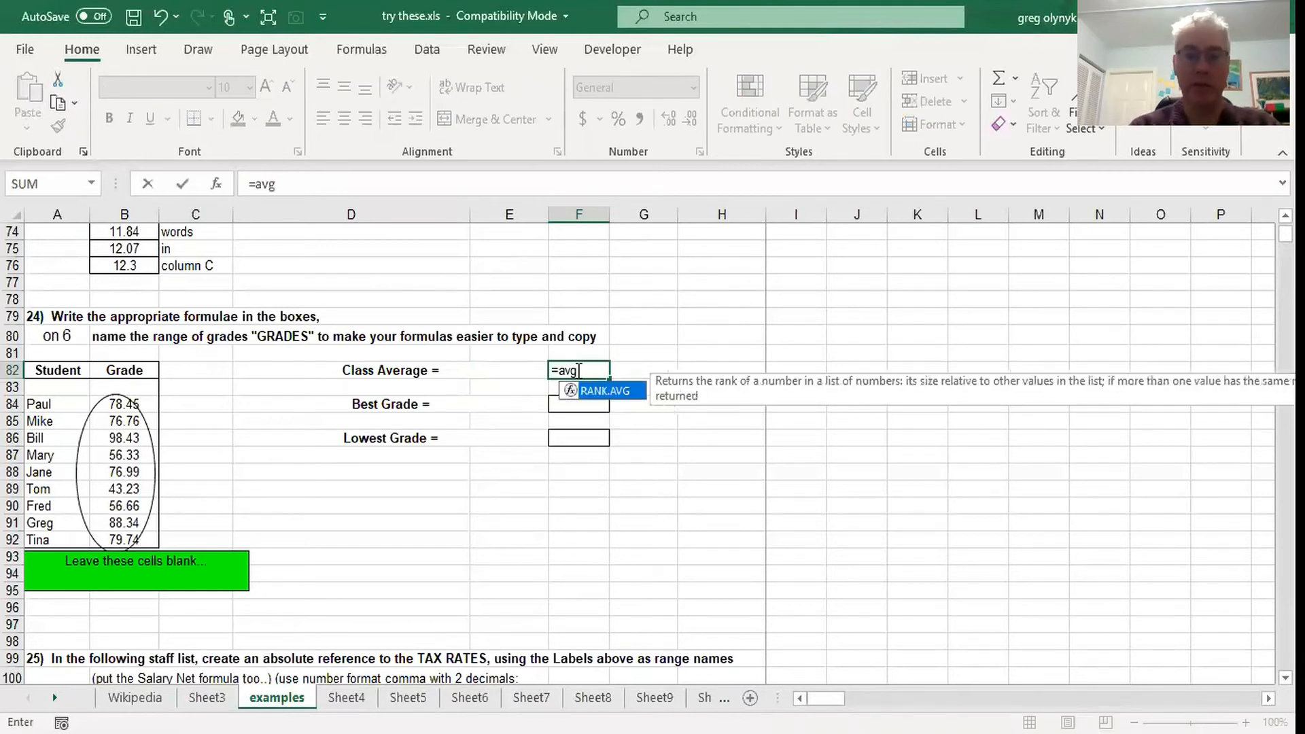
text(()
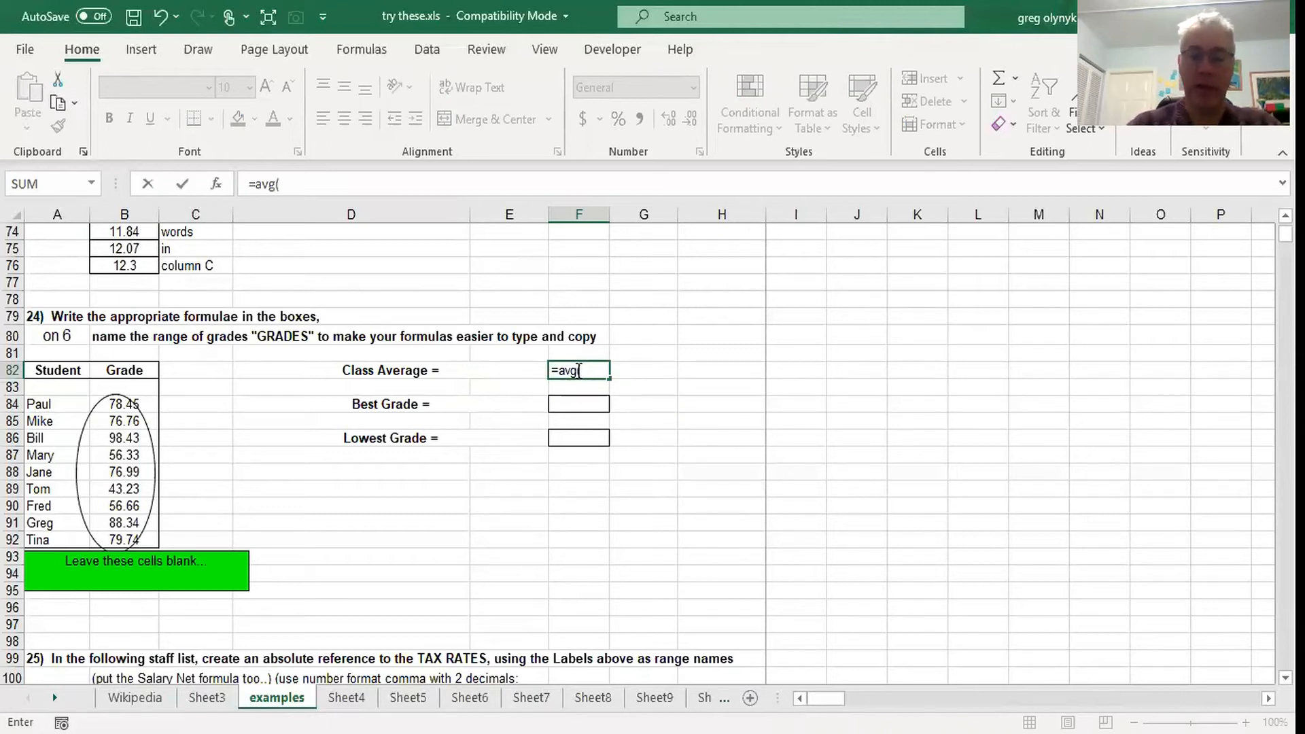
text(grad)
key(BackSpace)
key(BackSpace)
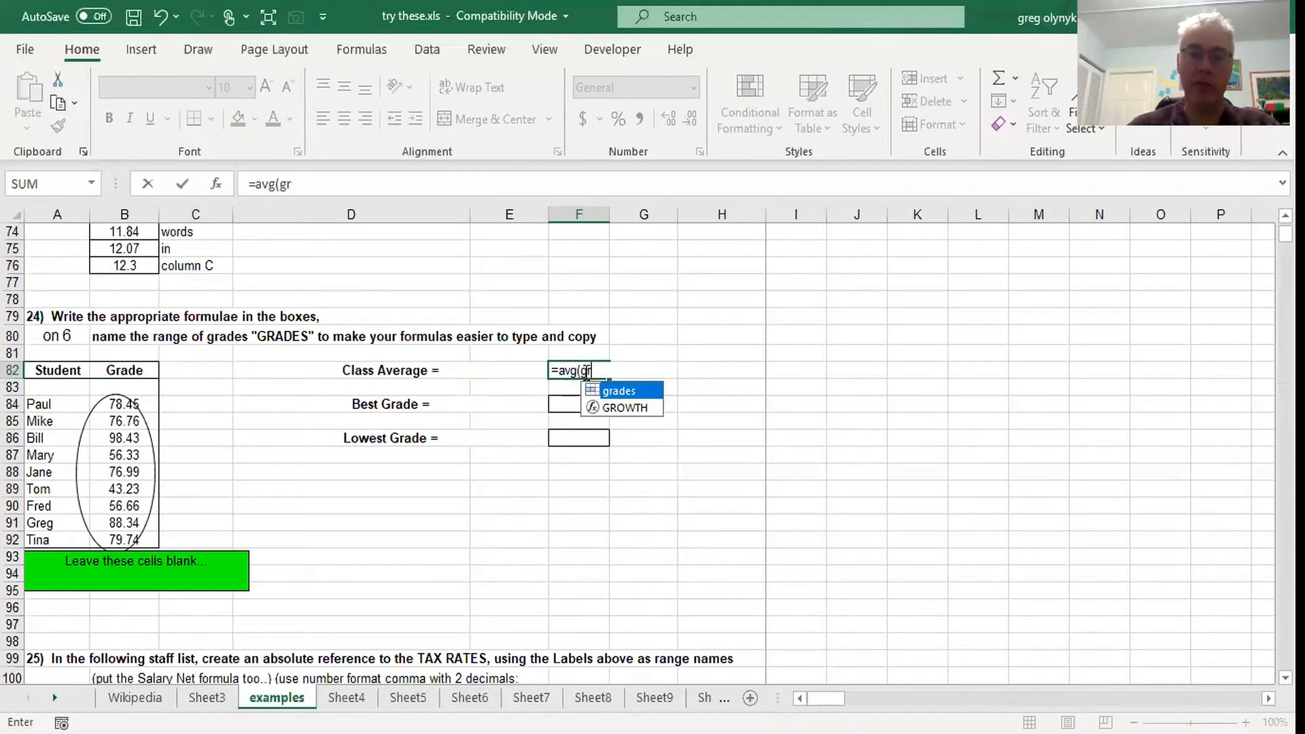
double_click(618, 392)
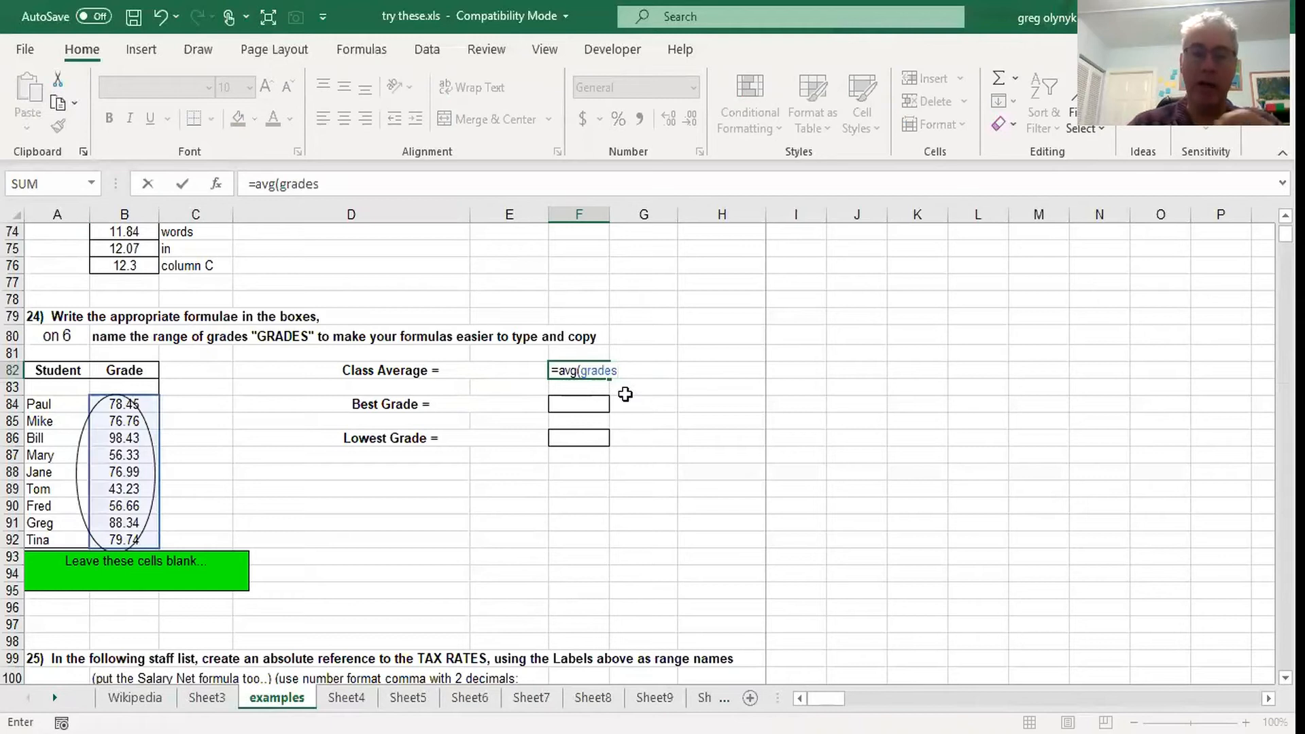
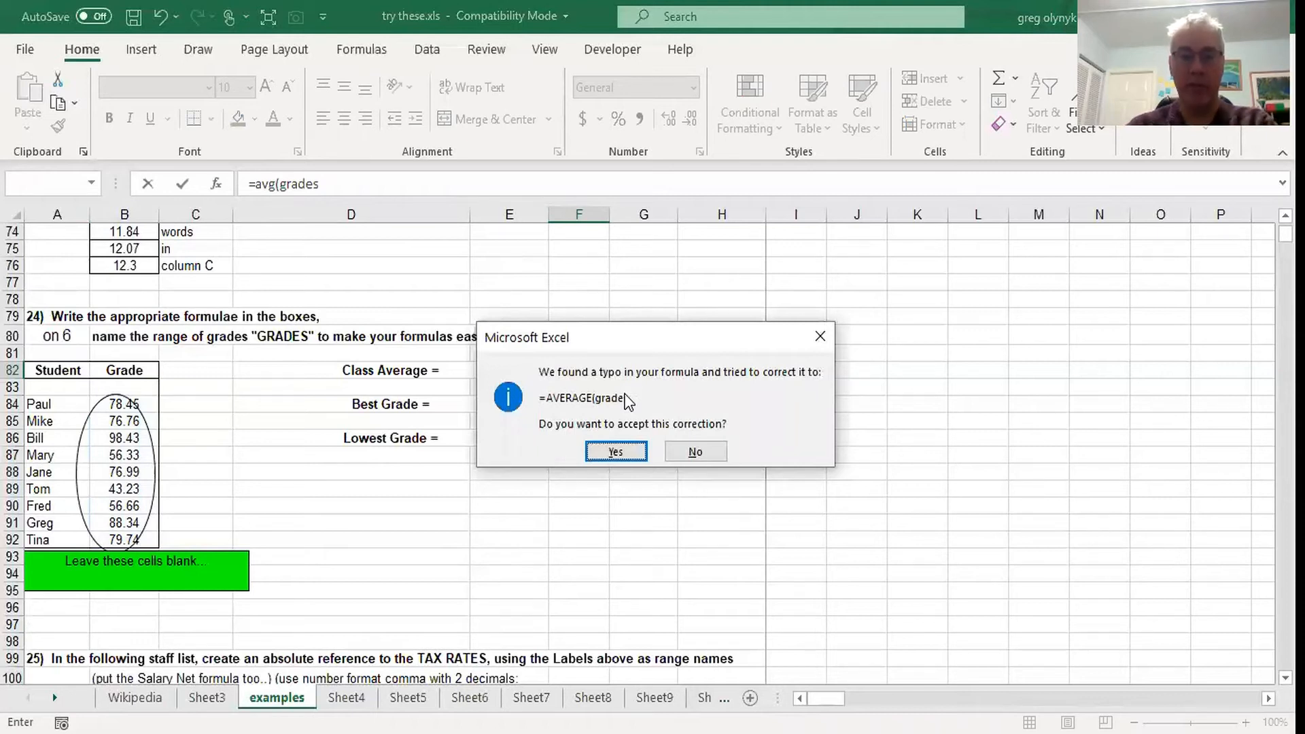
key(Return)
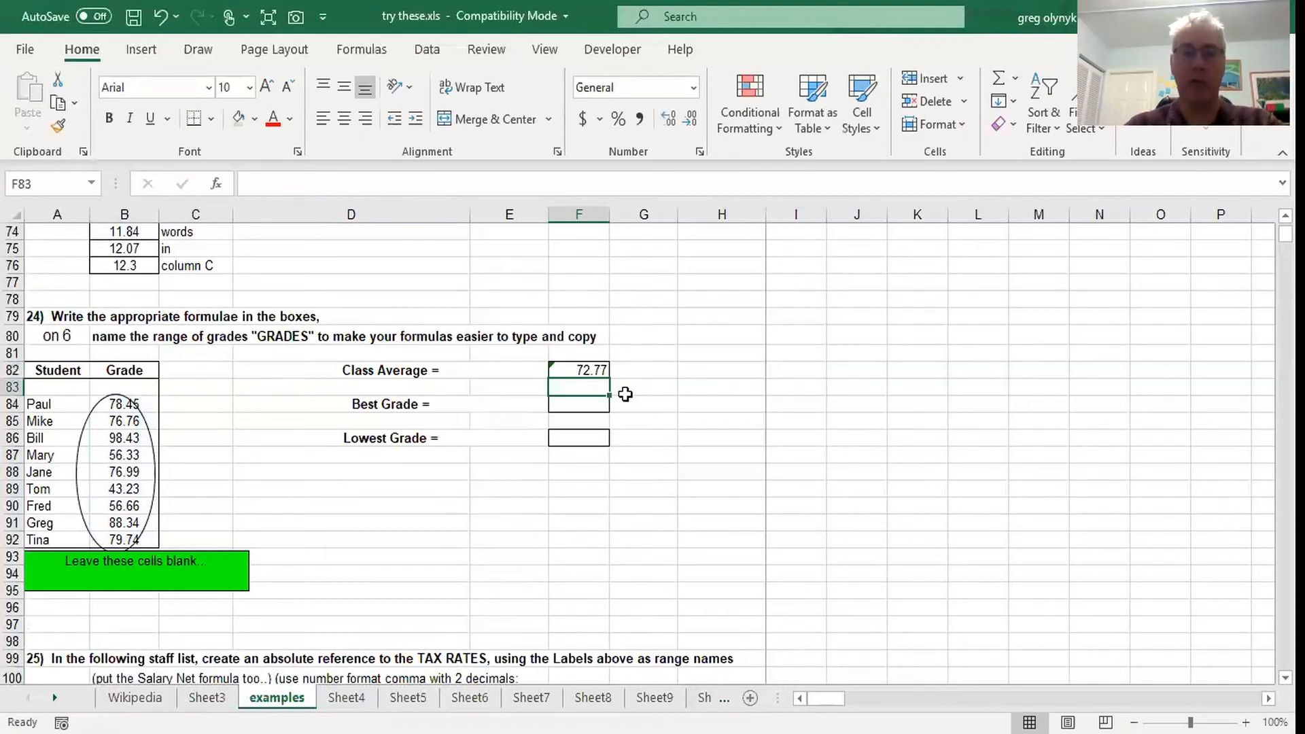
click(597, 371)
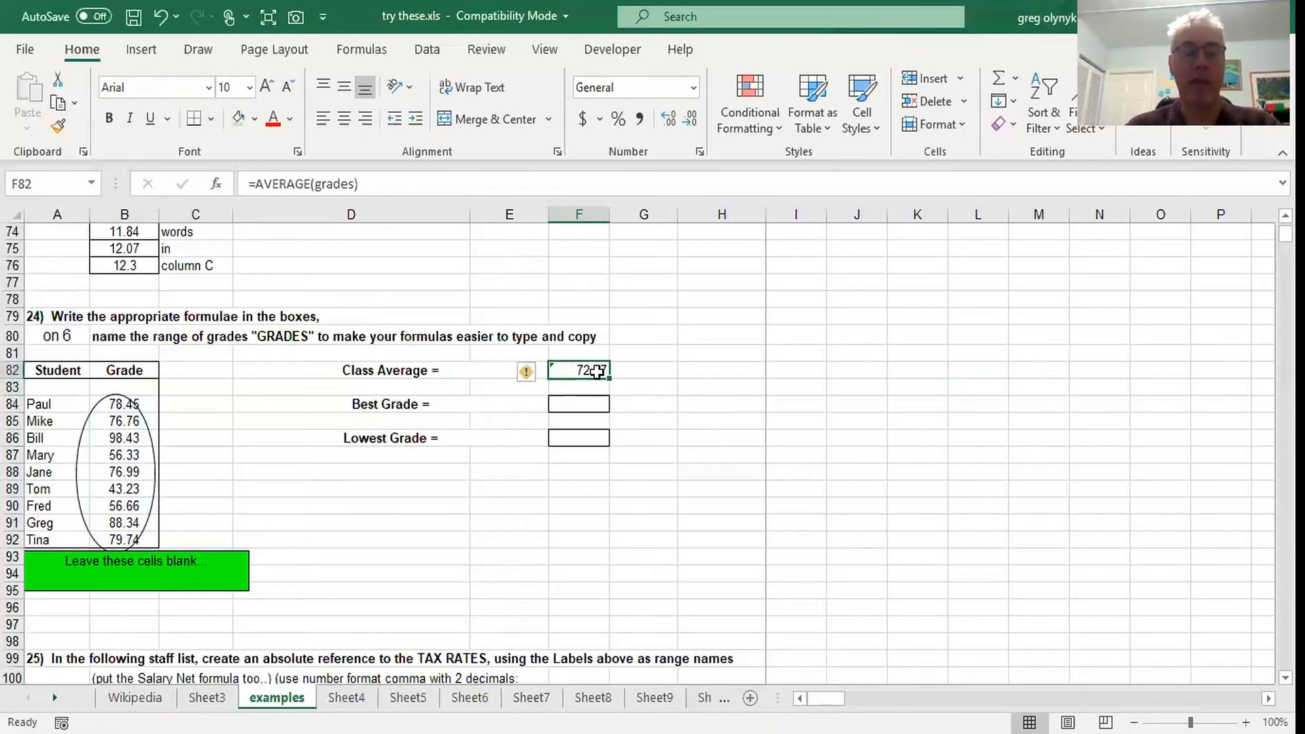
Step: Copy the class average formula from F82 into both the Best Grade and Lowest Grade boxes, F84 and F86
click(591, 402)
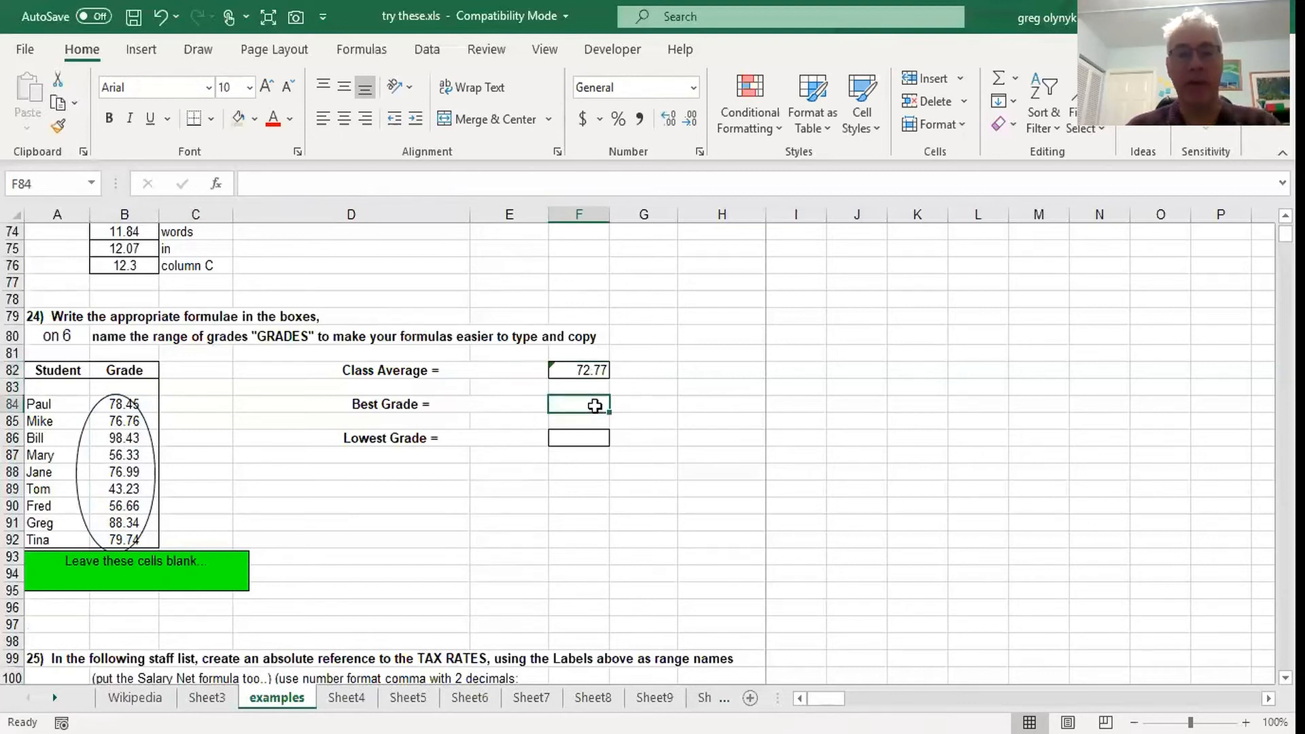
click(589, 370)
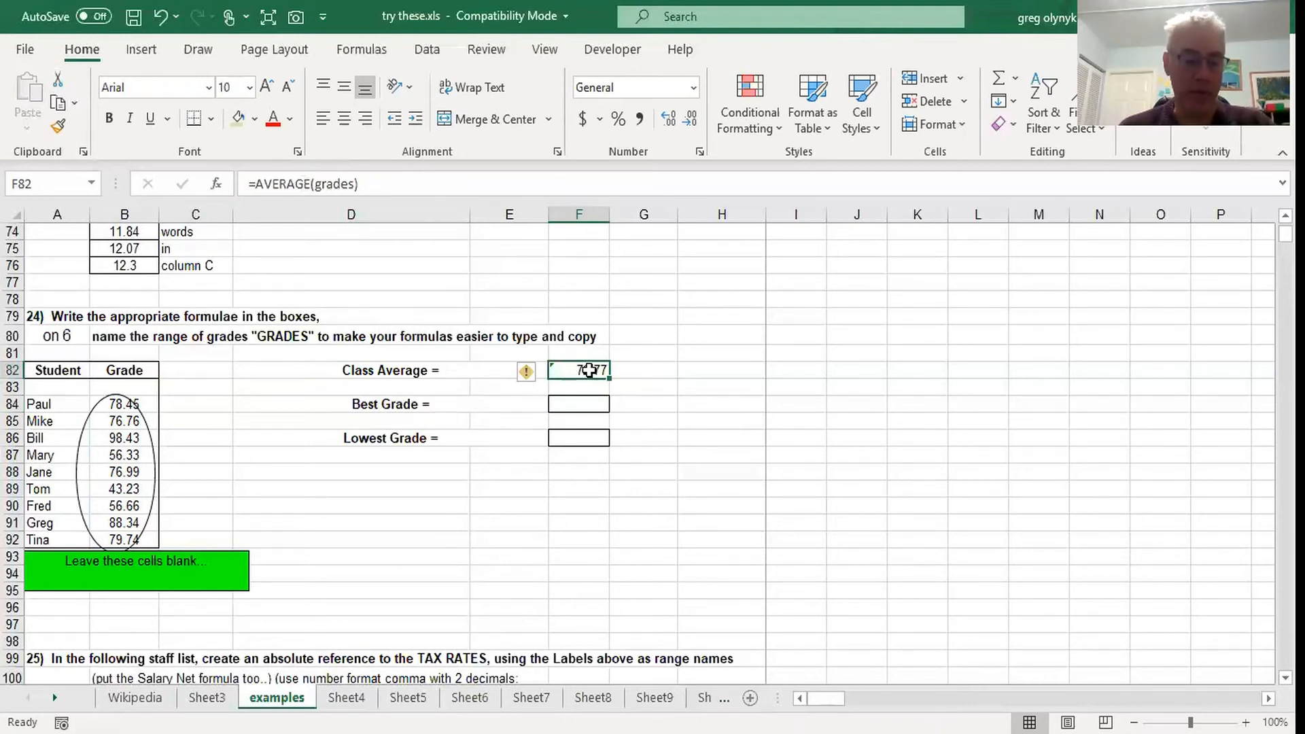
key(ctrl+c)
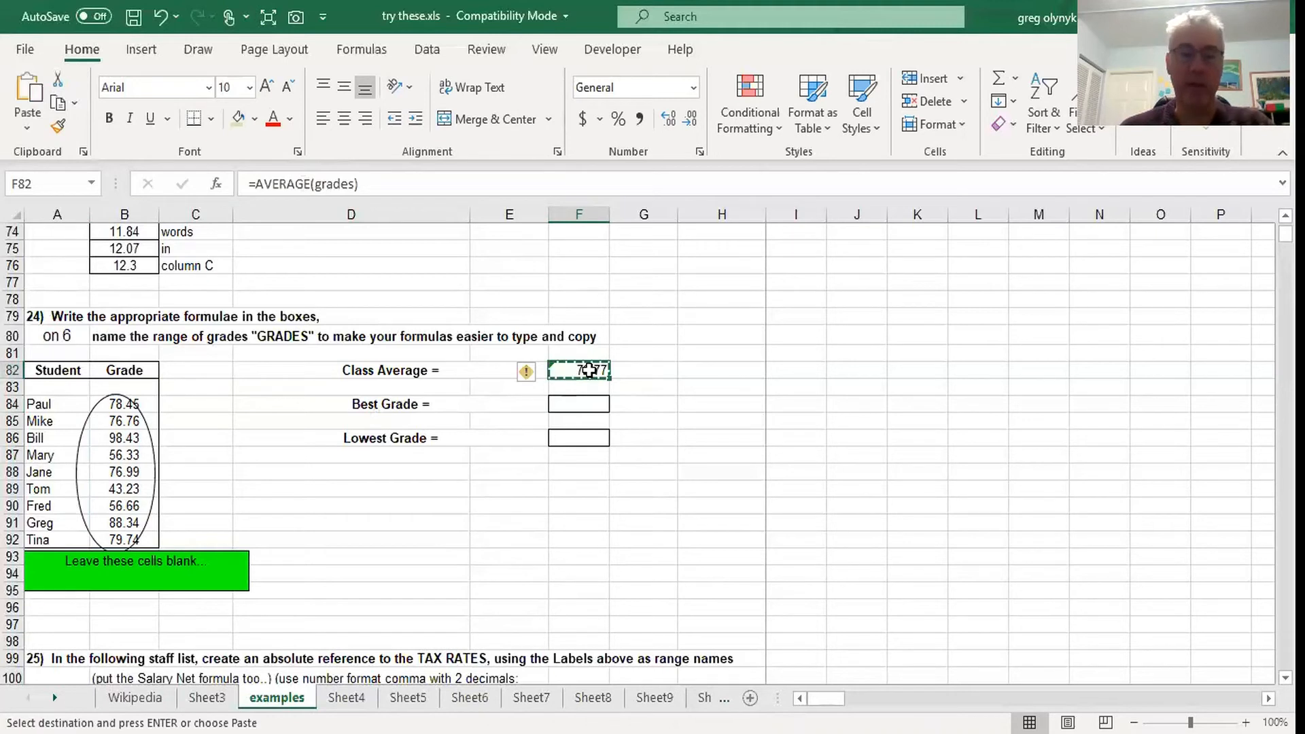
click(579, 404)
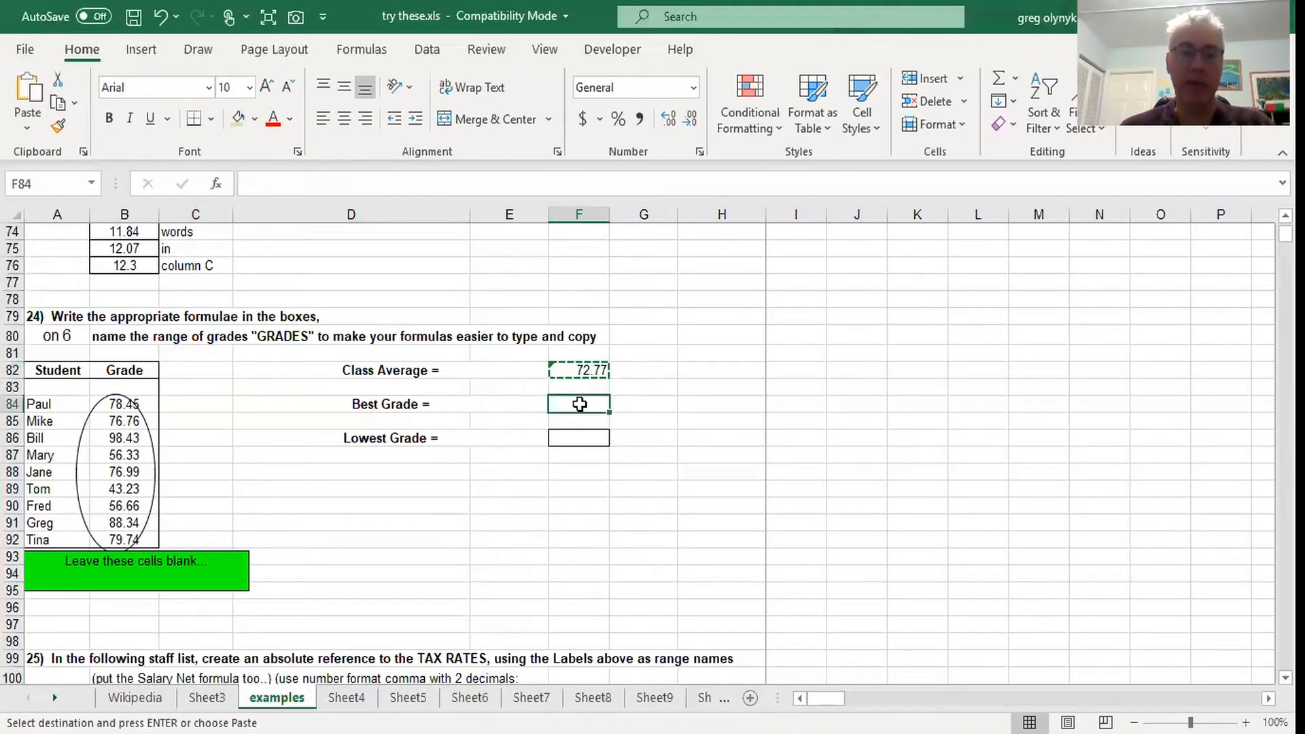
ctrl+click(574, 439)
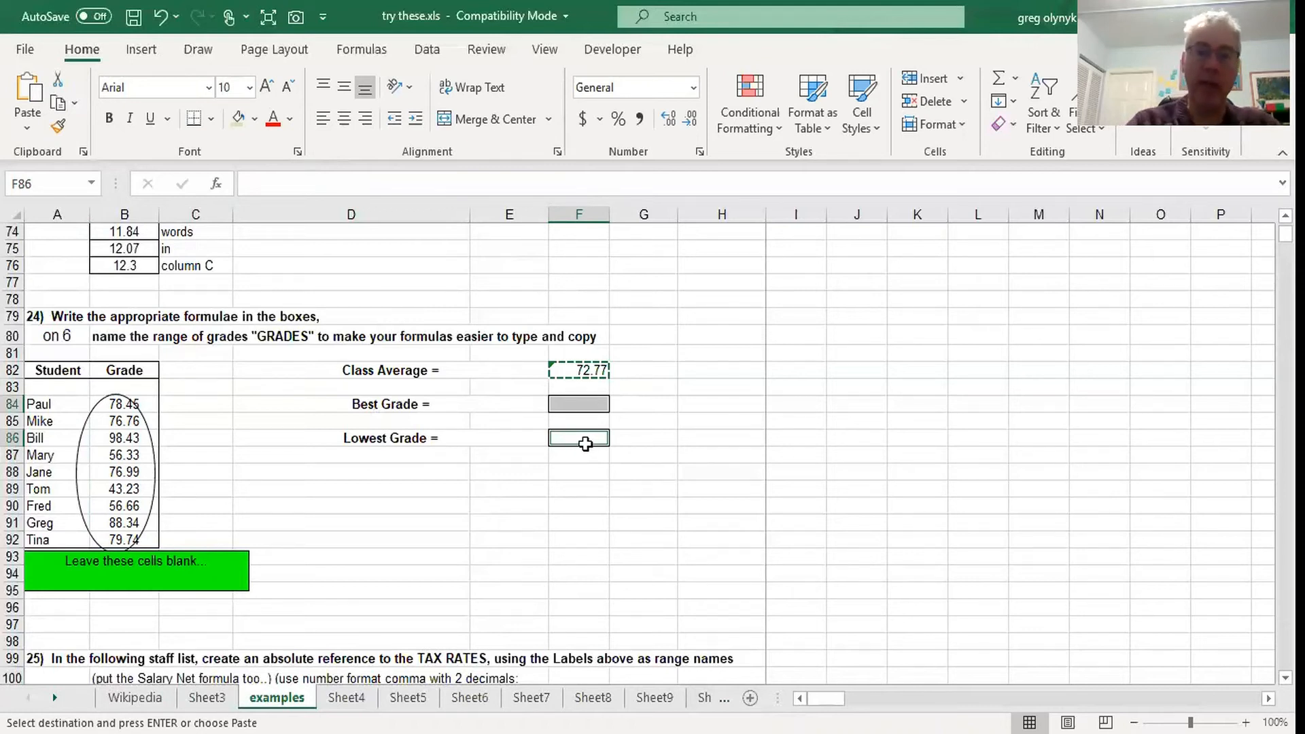
key(ctrl+v)
Step: Replace the function in the Best Grade cell F84 with MAX, keeping grades as its argument
click(583, 403)
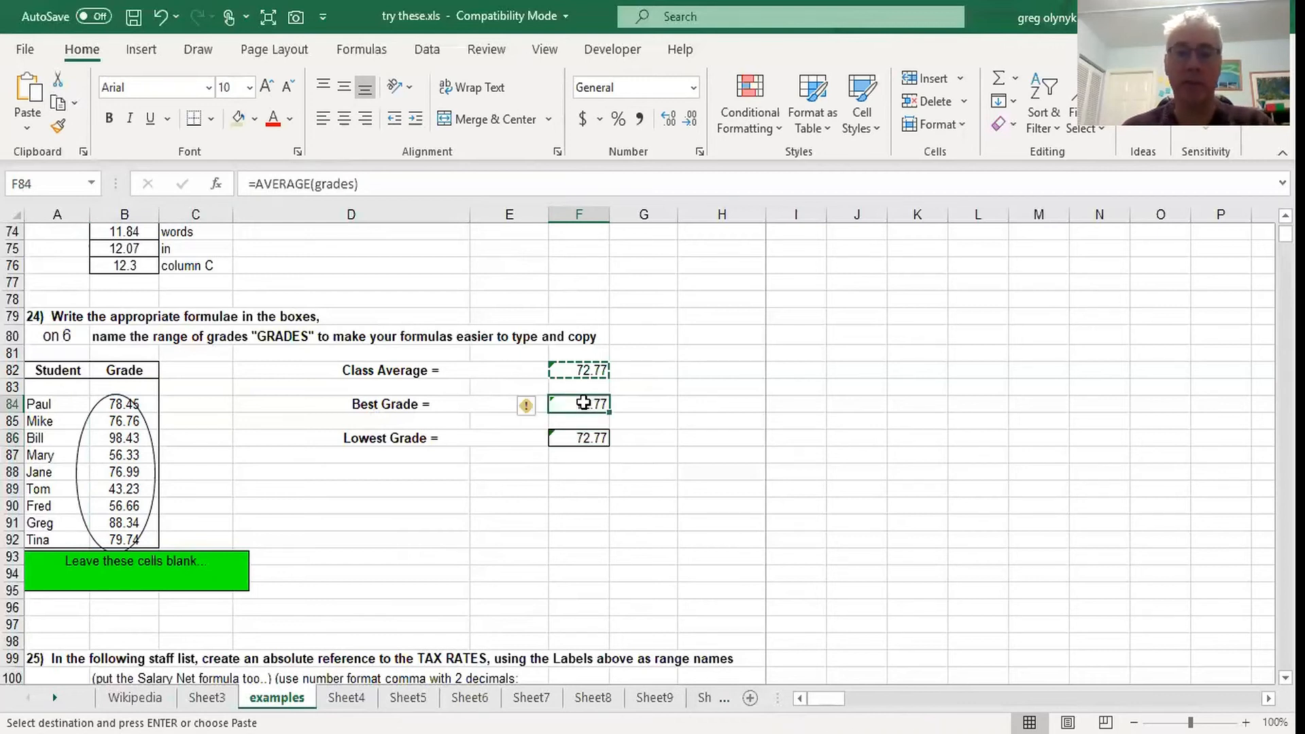
double_click(279, 184)
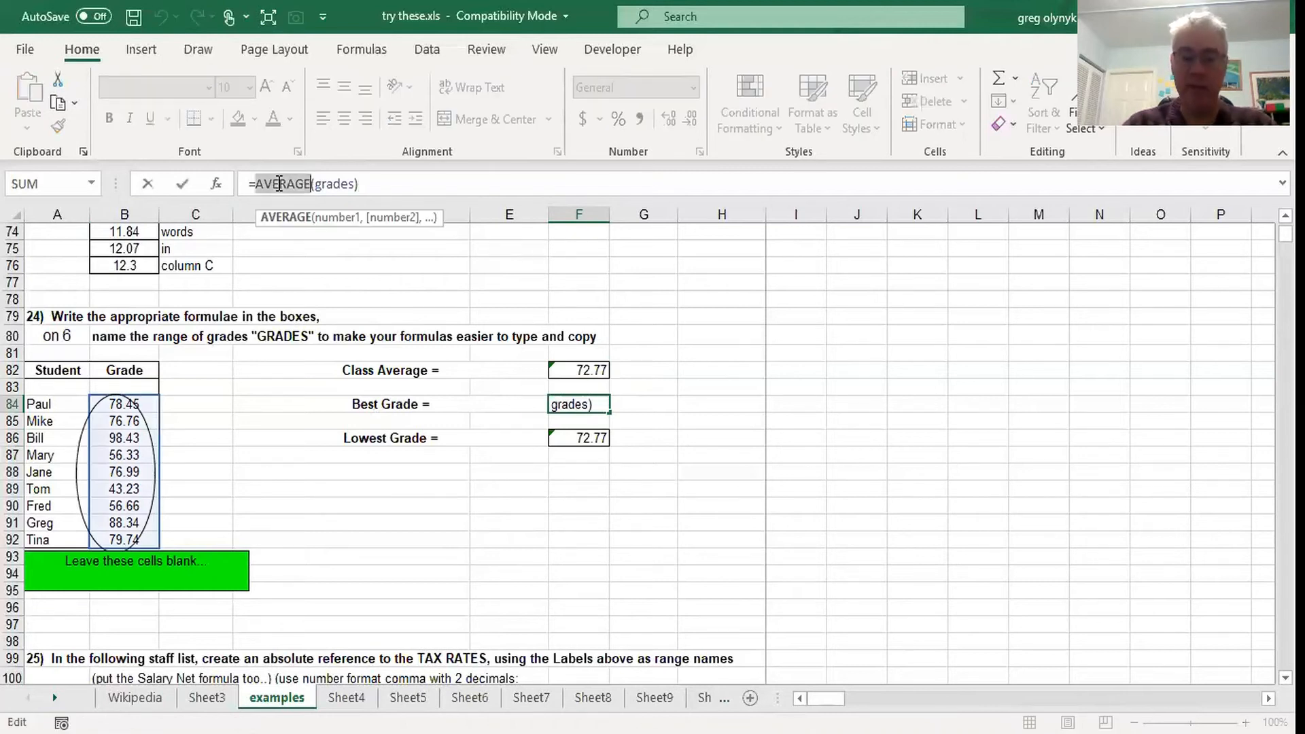
text(MAX)
key(Return)
Step: Change the Lowest Grade formula in F86 to =MIN(grades)
click(585, 438)
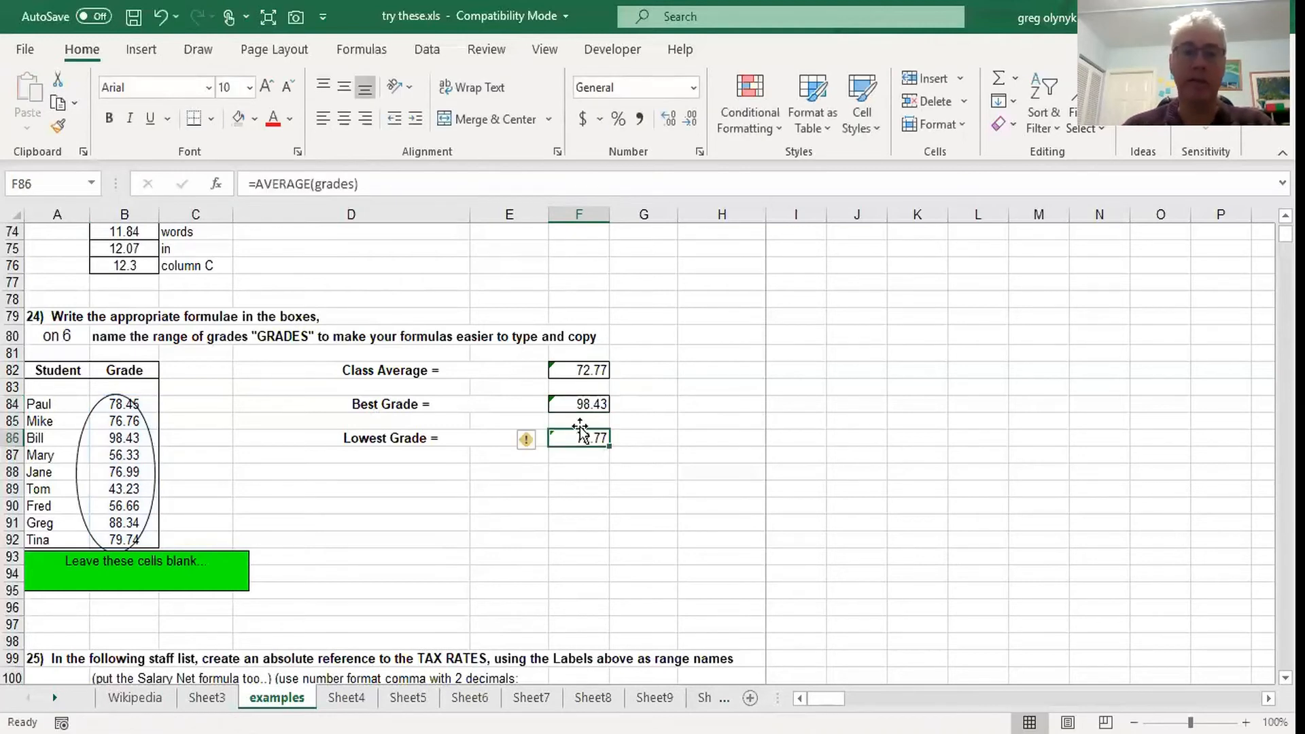
click(289, 182)
double_click(289, 181)
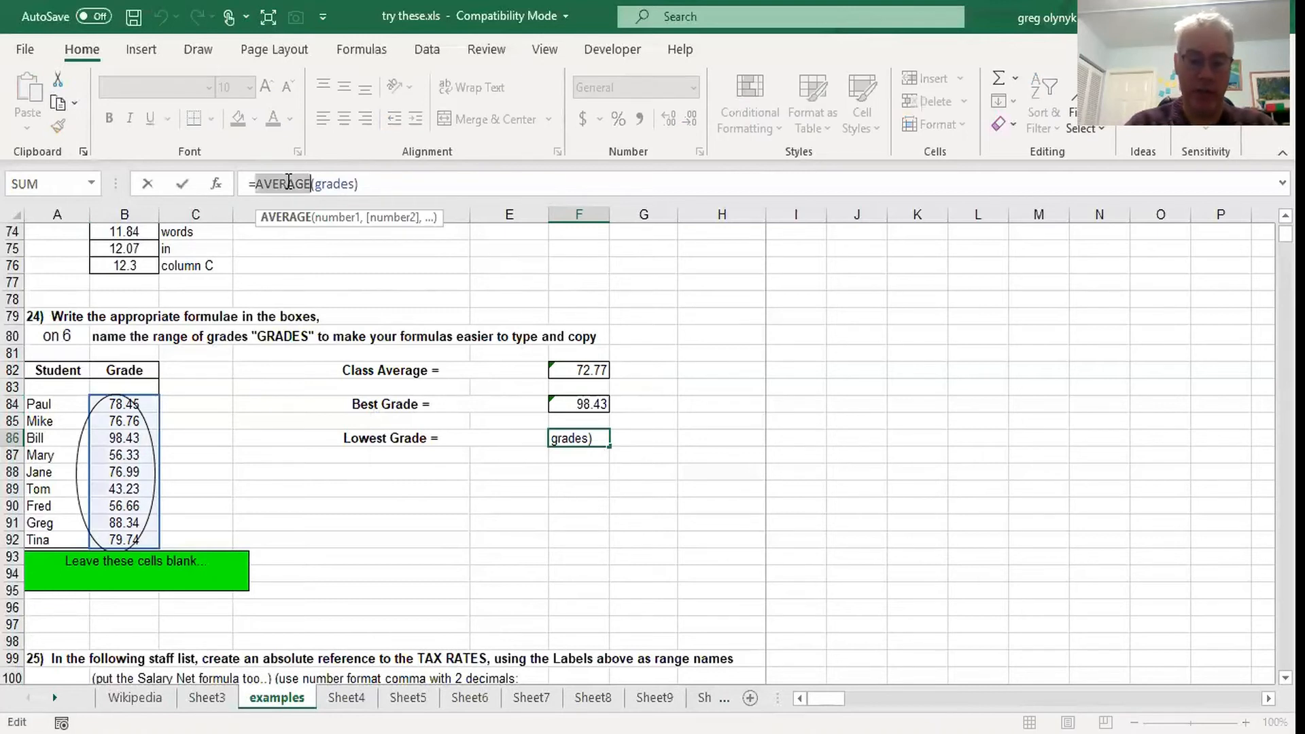
text(MIN)
key(Return)
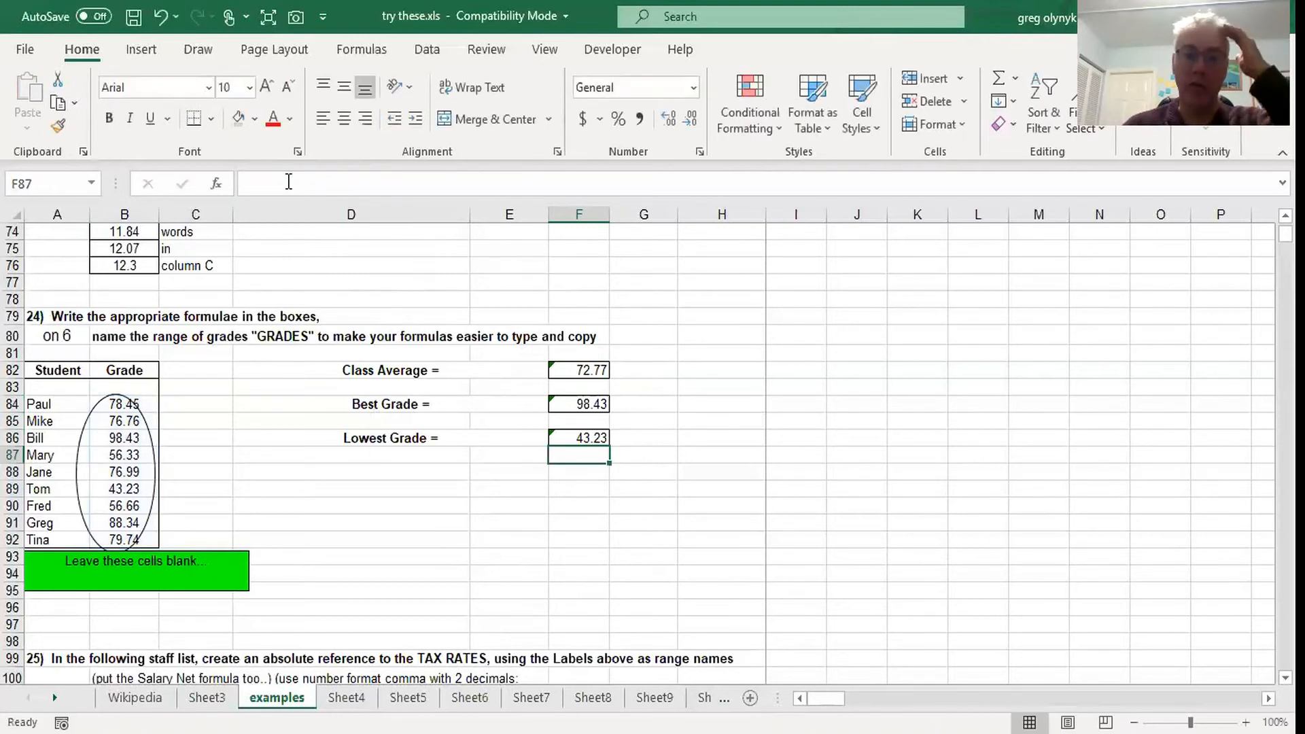
Step: Review the formulas behind the class average, best grade and lowest grade in F82, F84 and F86
click(590, 371)
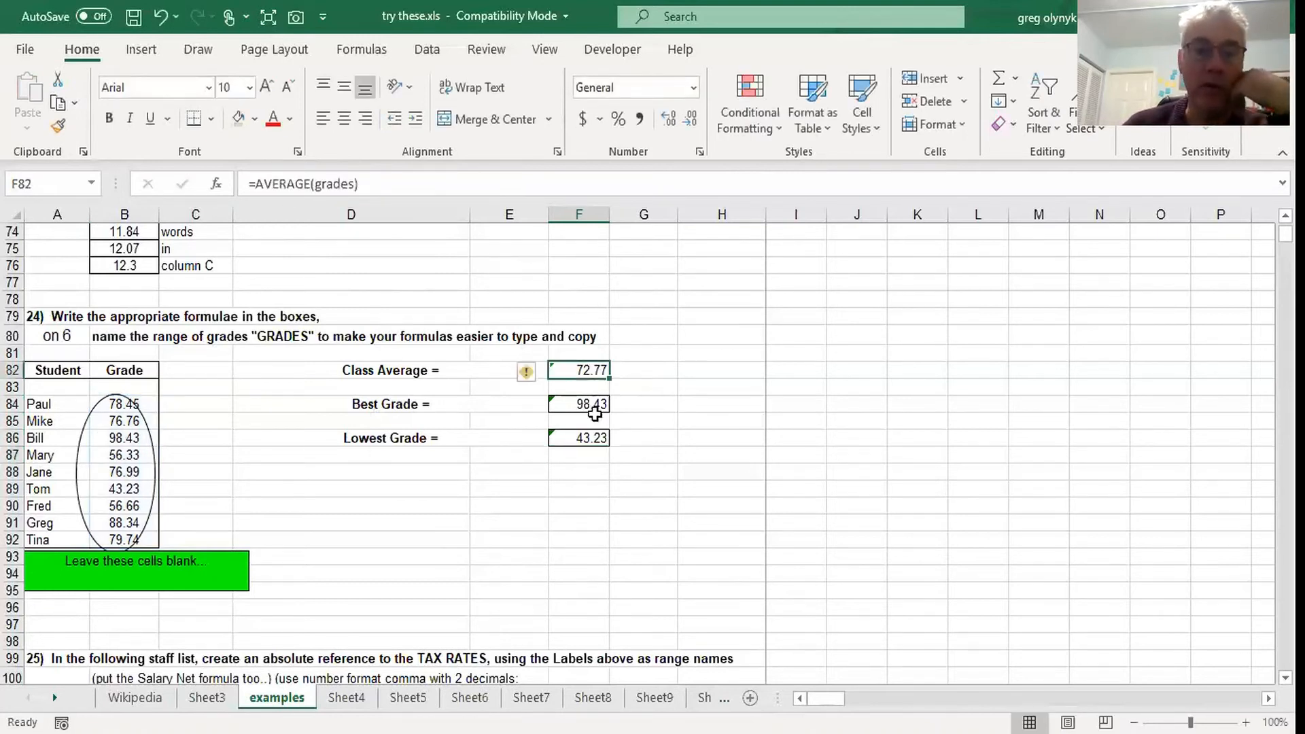
click(595, 404)
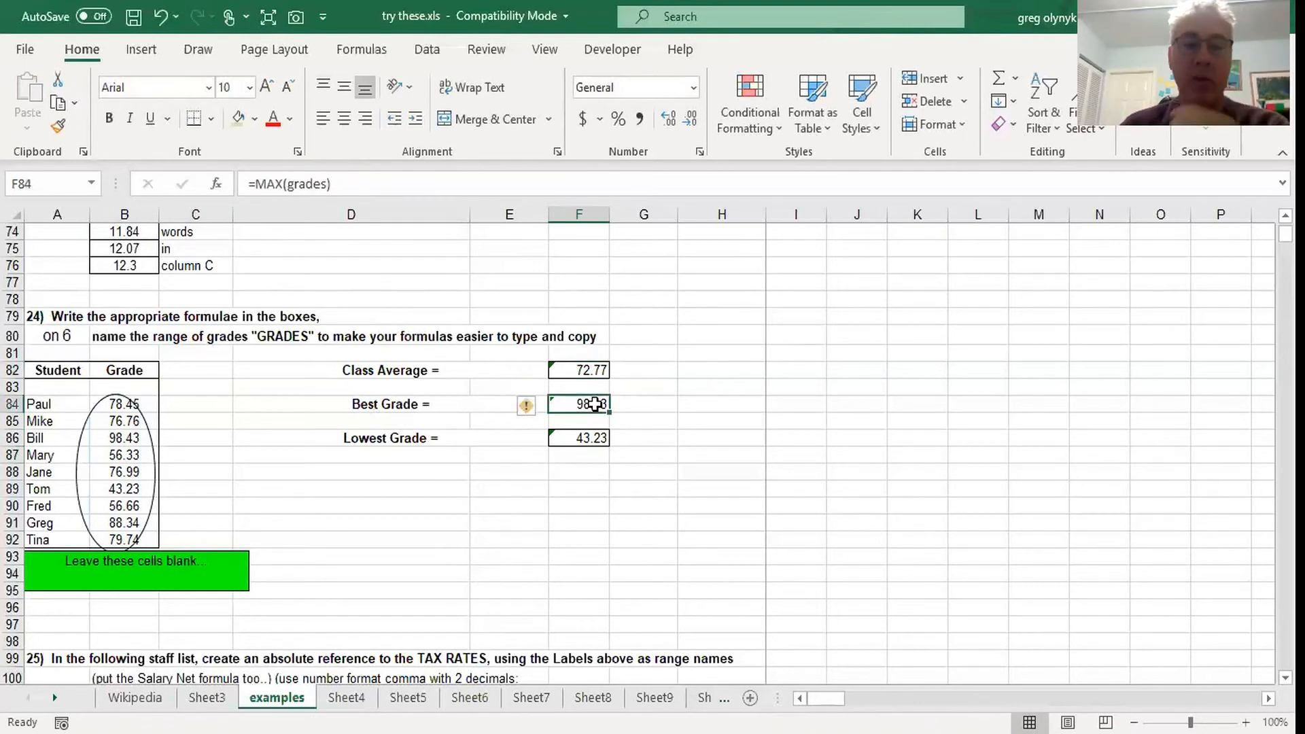
click(590, 438)
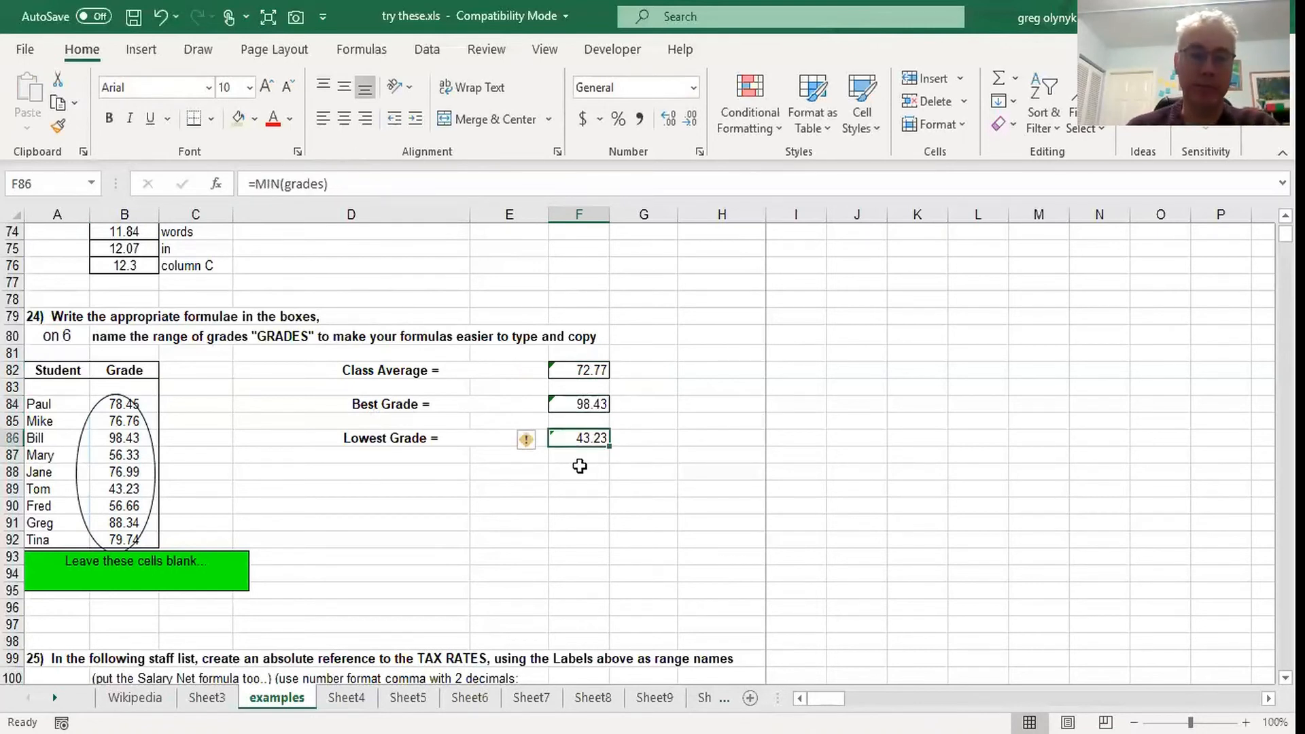
click(584, 372)
click(579, 405)
Step: Copy the lowest grade formula from F86 to F88 and change its function to COUNT
click(583, 440)
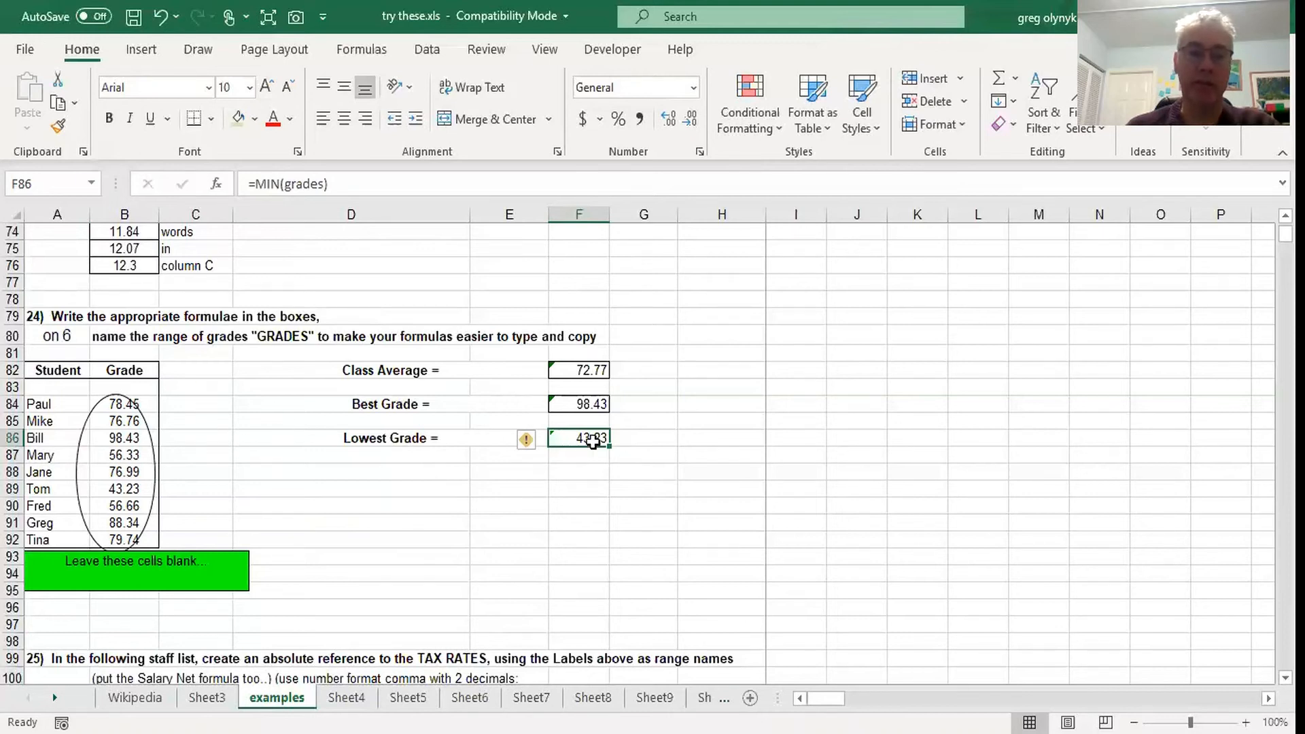
key(ctrl+c)
click(578, 470)
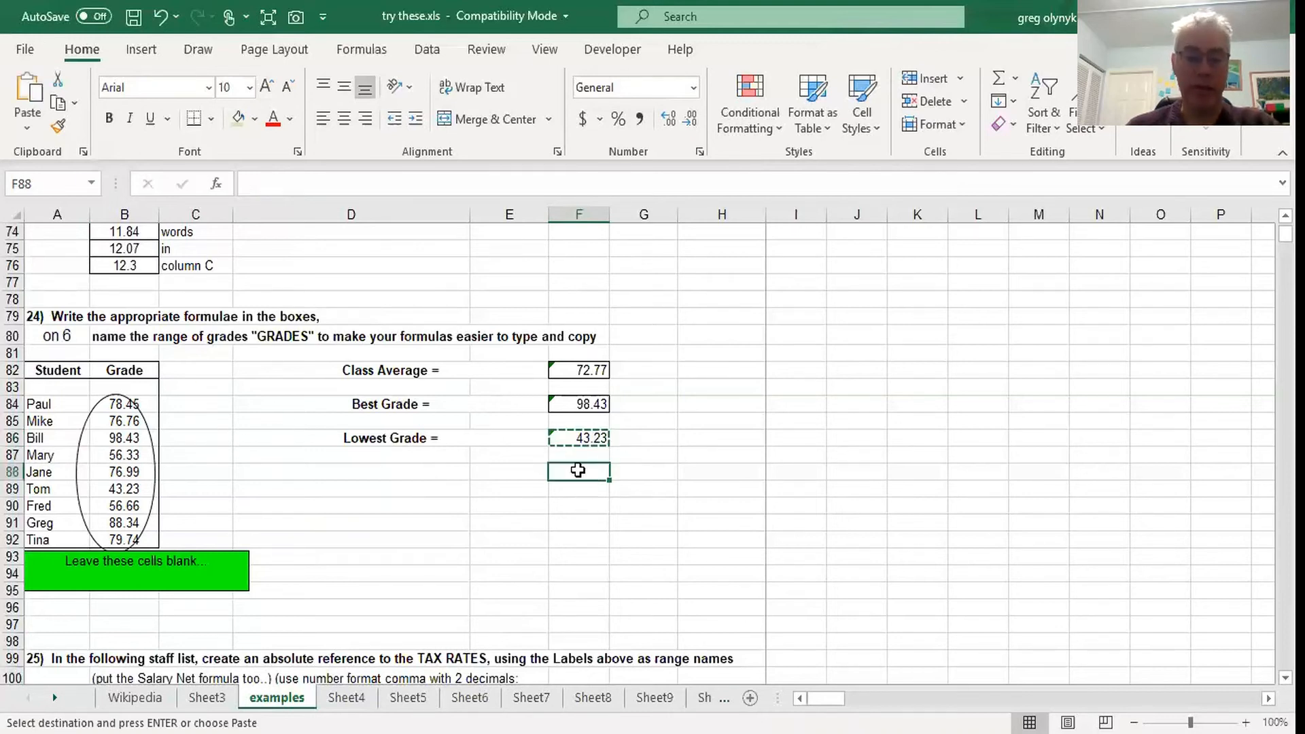
key(ctrl+v)
click(270, 185)
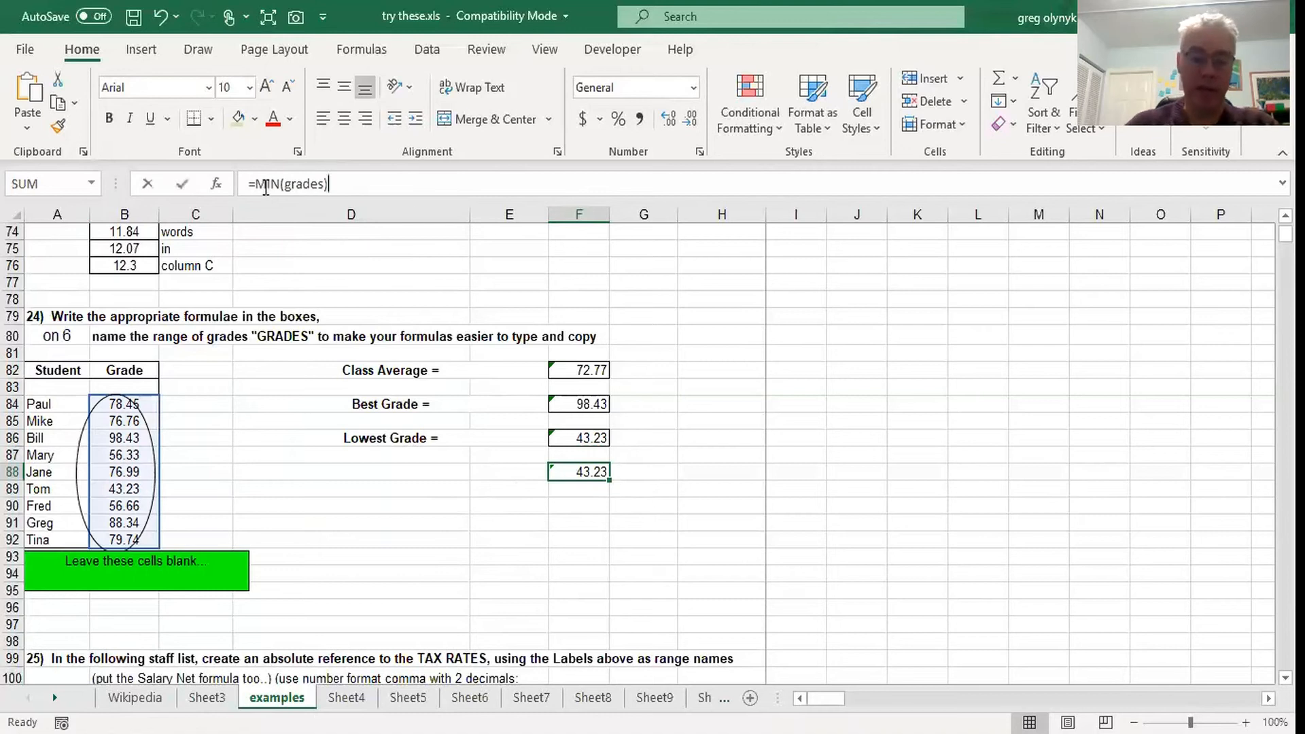
double_click(265, 185)
text(count)
key(Return)
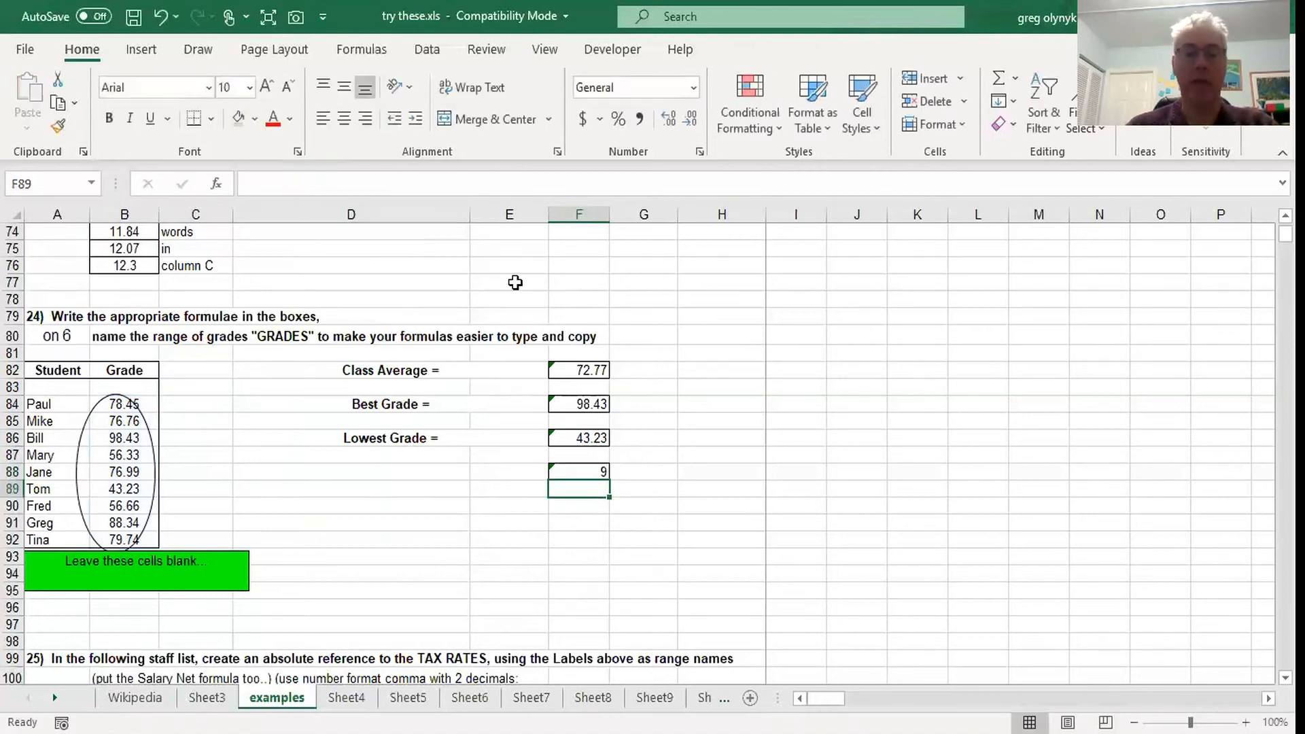
click(495, 489)
click(568, 522)
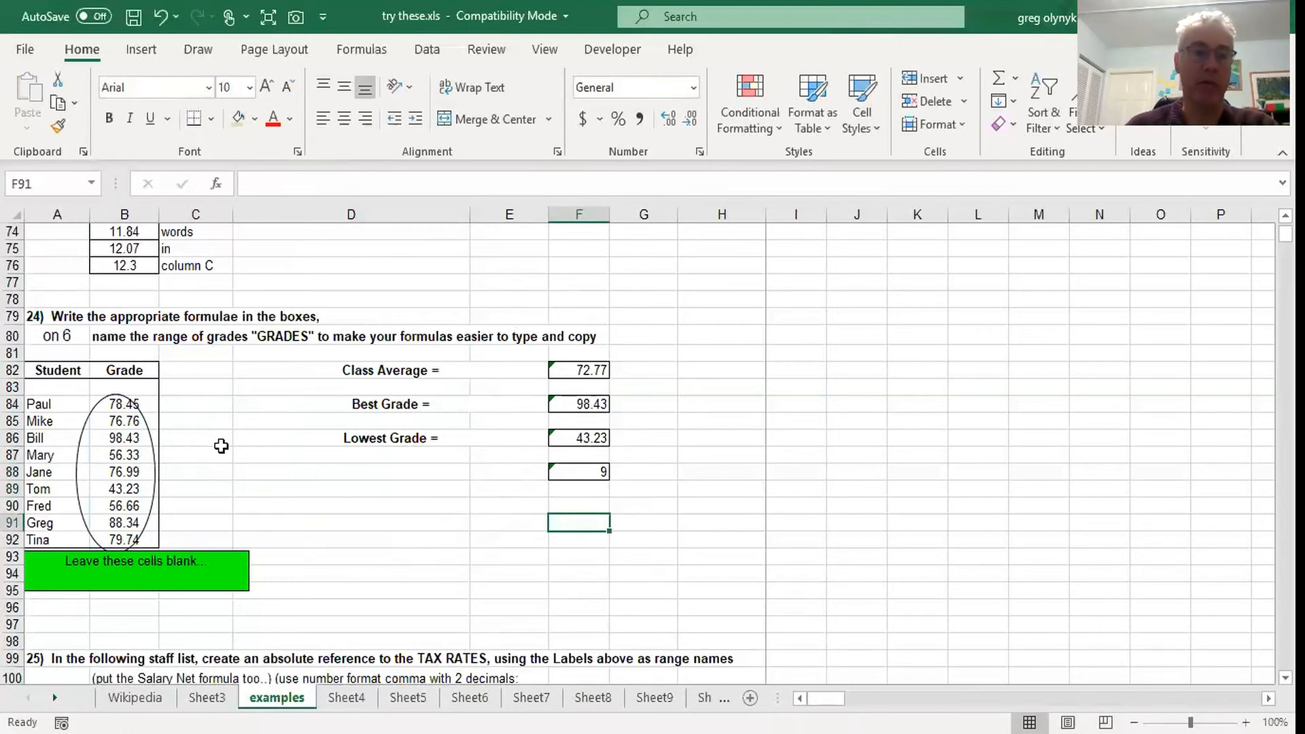
click(590, 370)
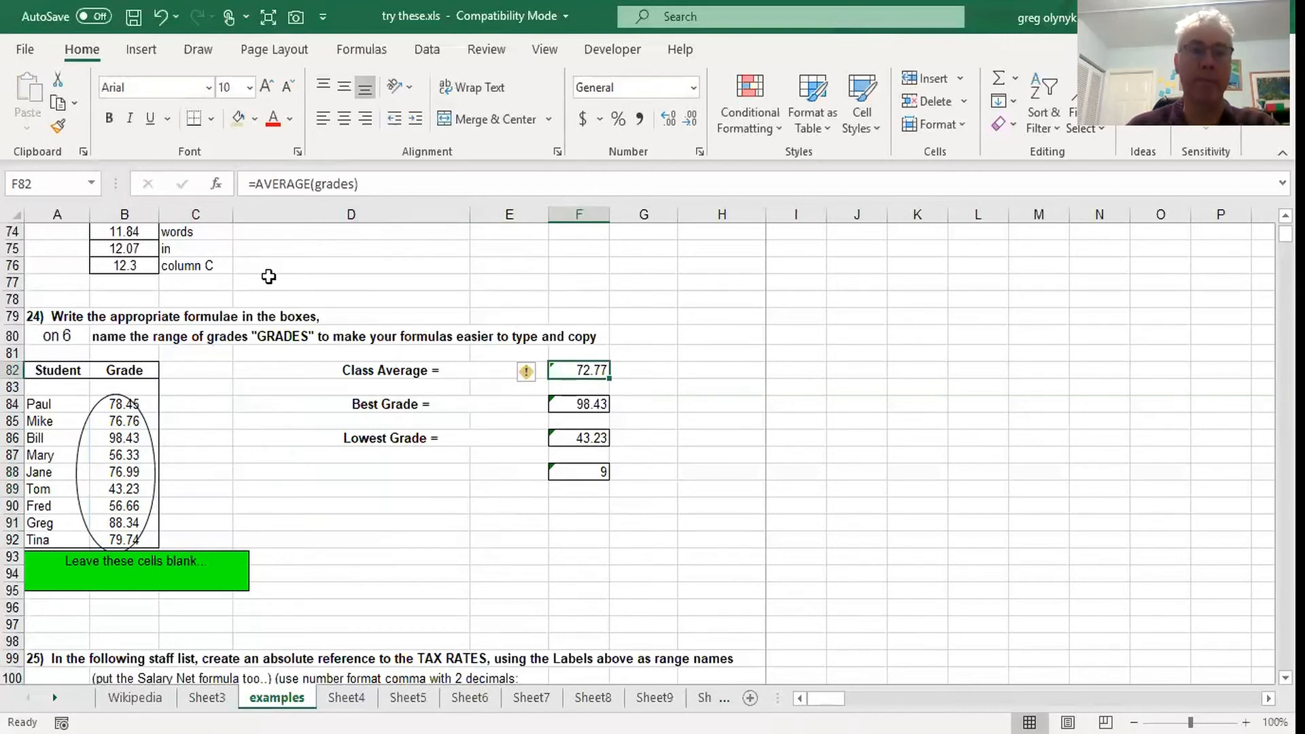
Step: From empty cell D87, look through the available function categories in Insert Function and leave without inserting one
click(449, 454)
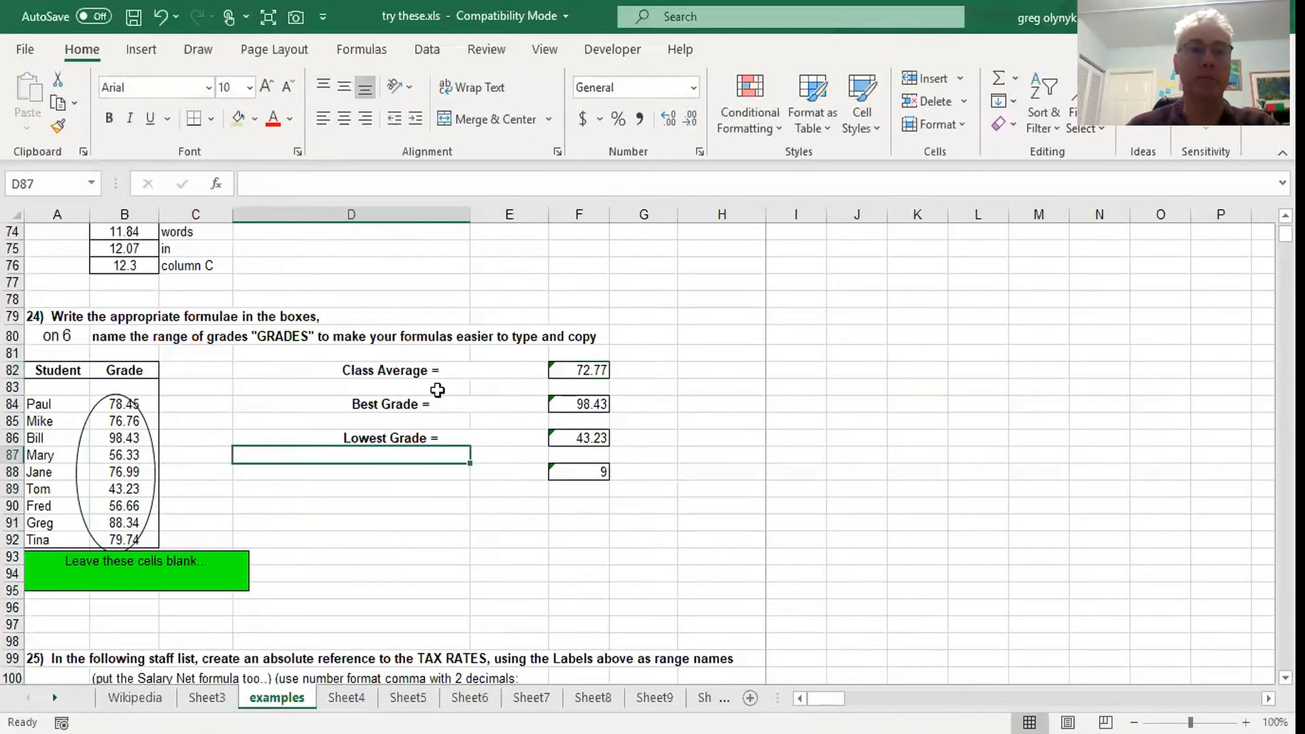
click(362, 51)
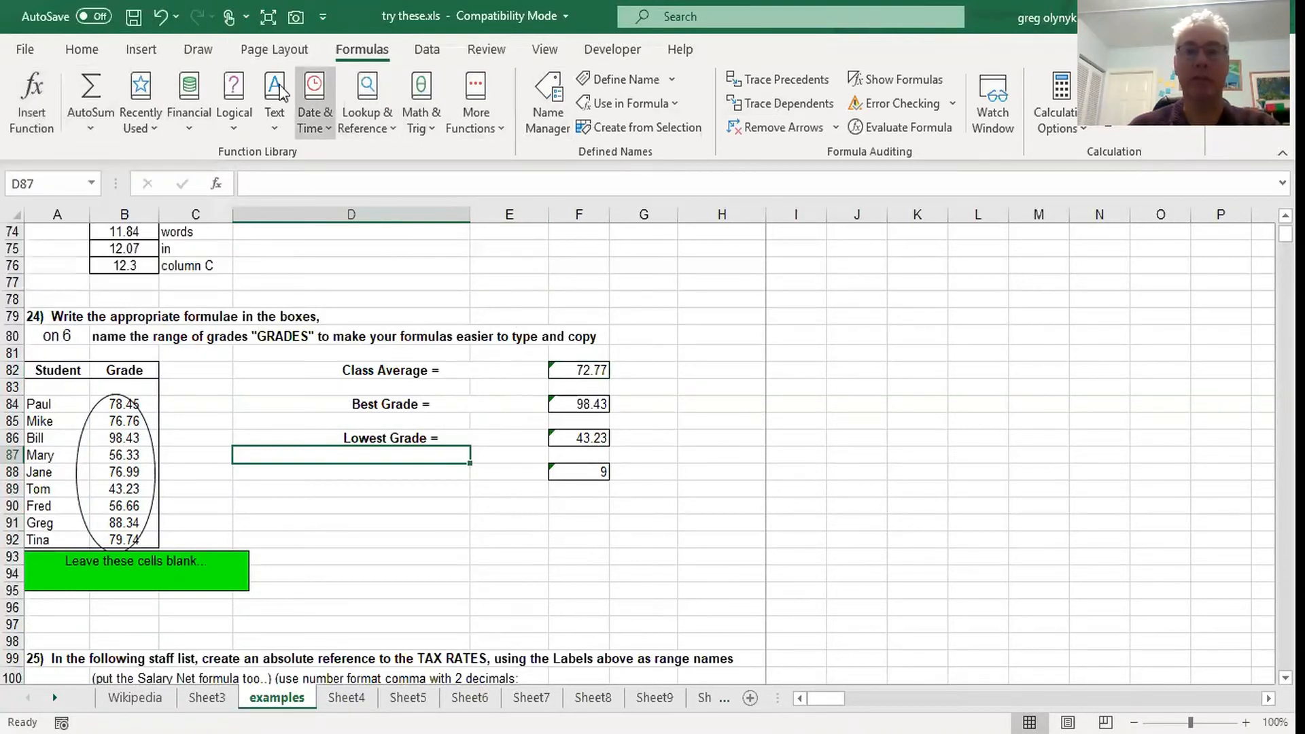
click(30, 102)
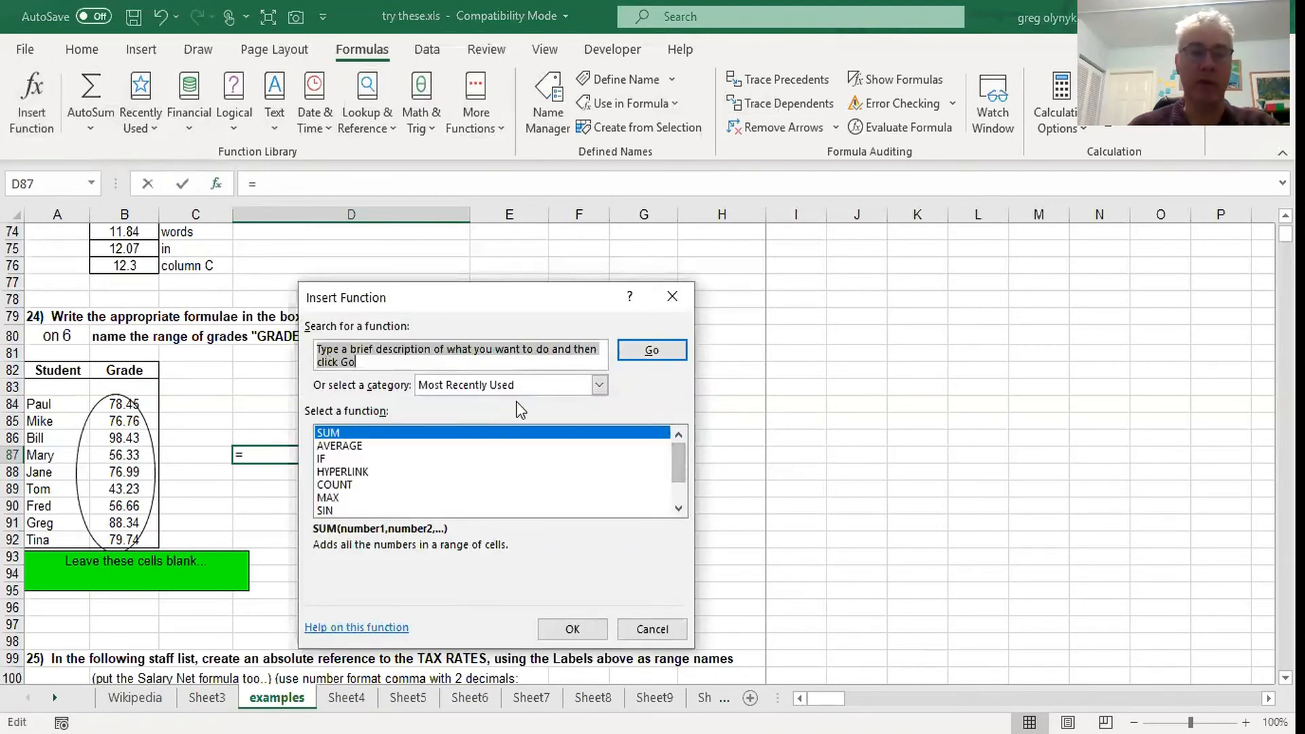
click(598, 386)
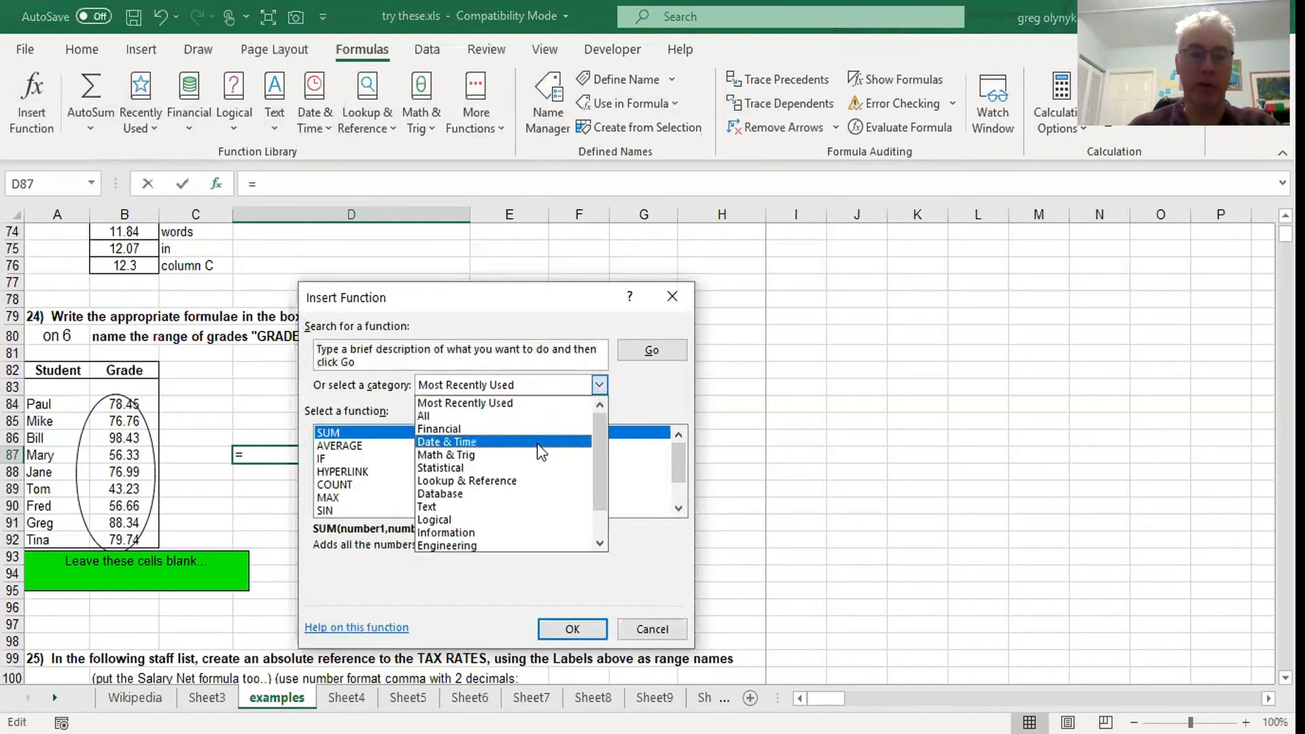
click(668, 636)
click(651, 630)
click(318, 264)
click(273, 374)
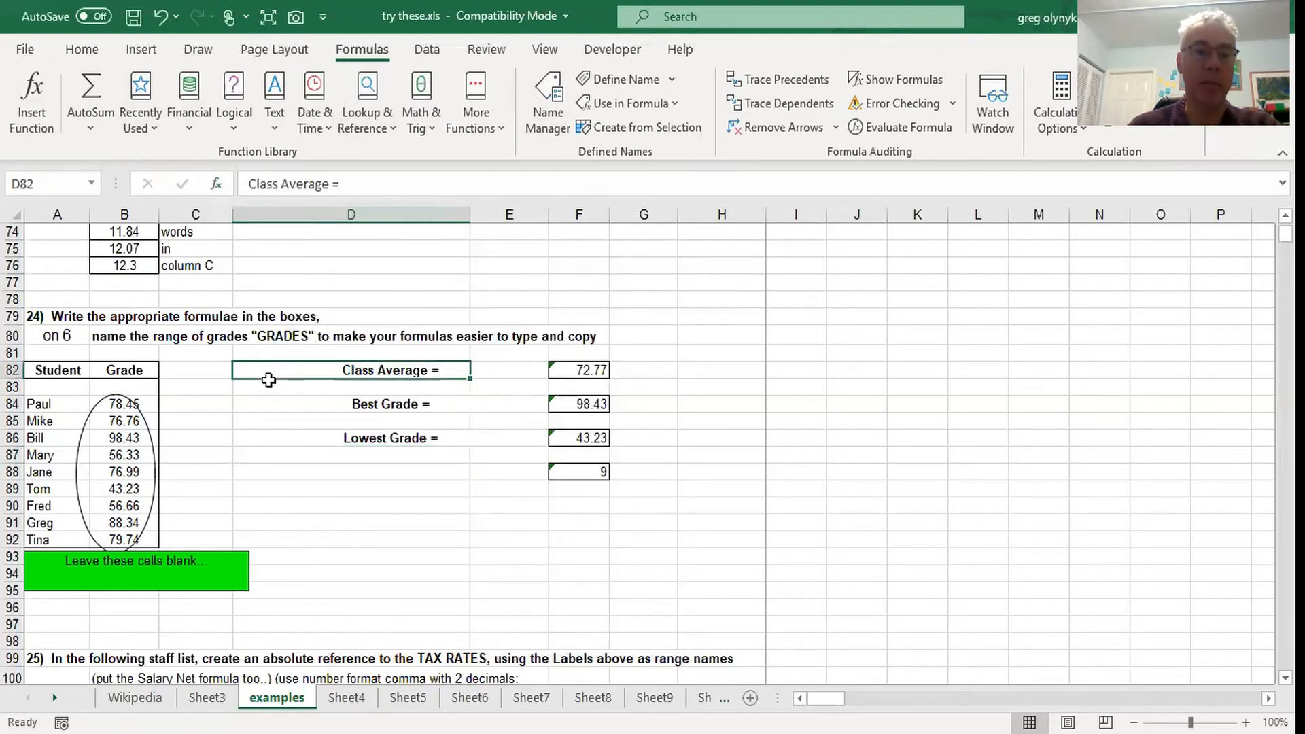
click(143, 297)
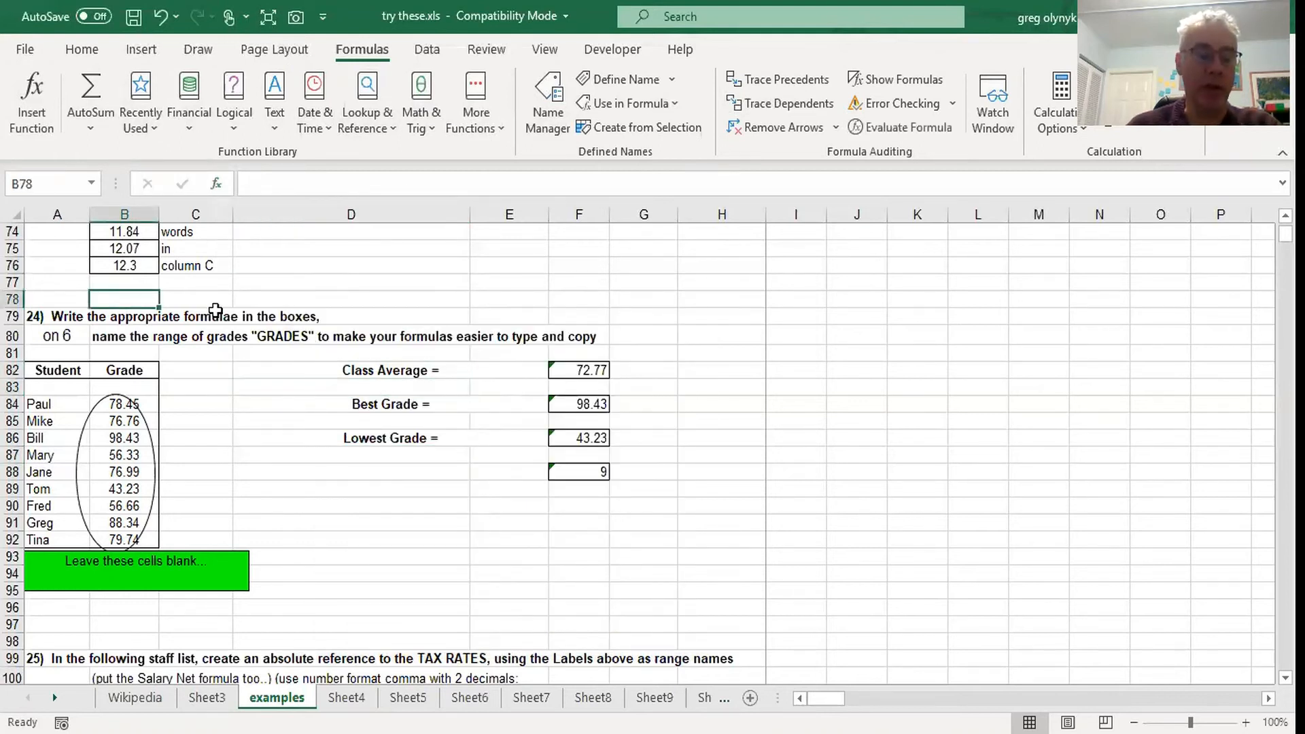
click(379, 290)
click(371, 302)
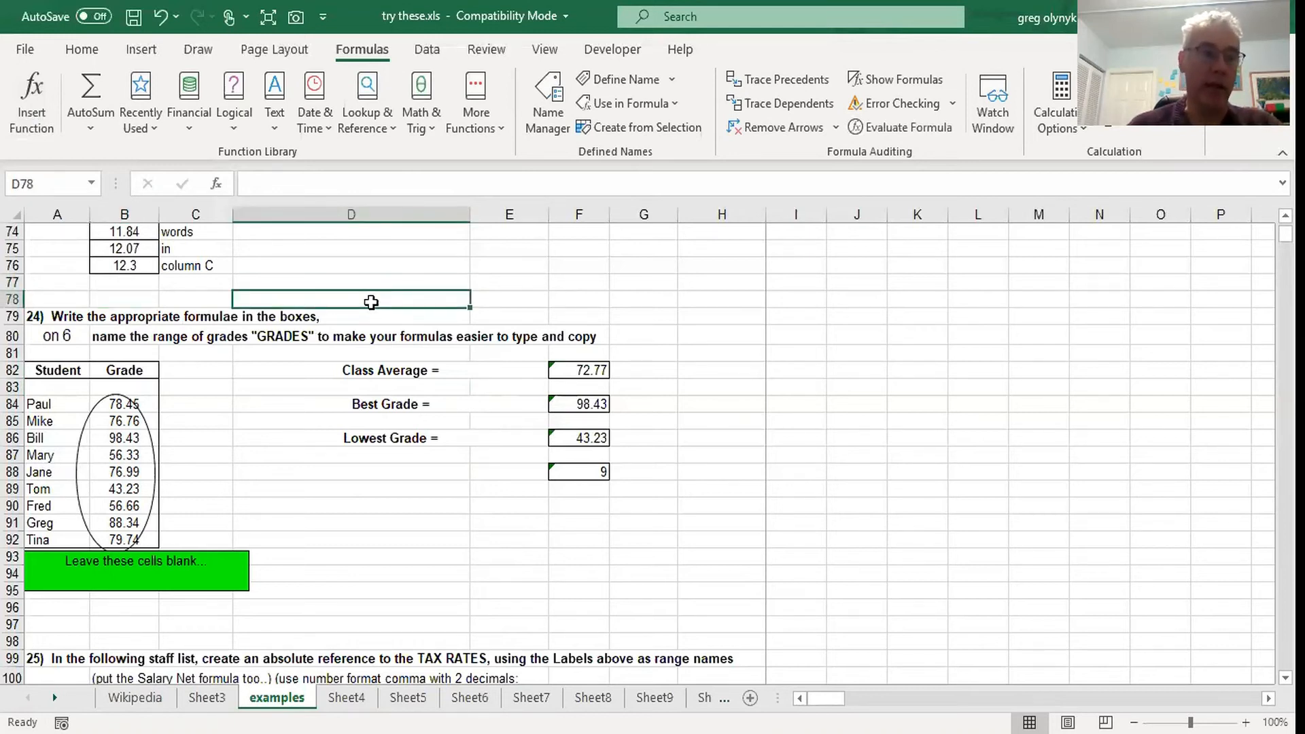
click(310, 280)
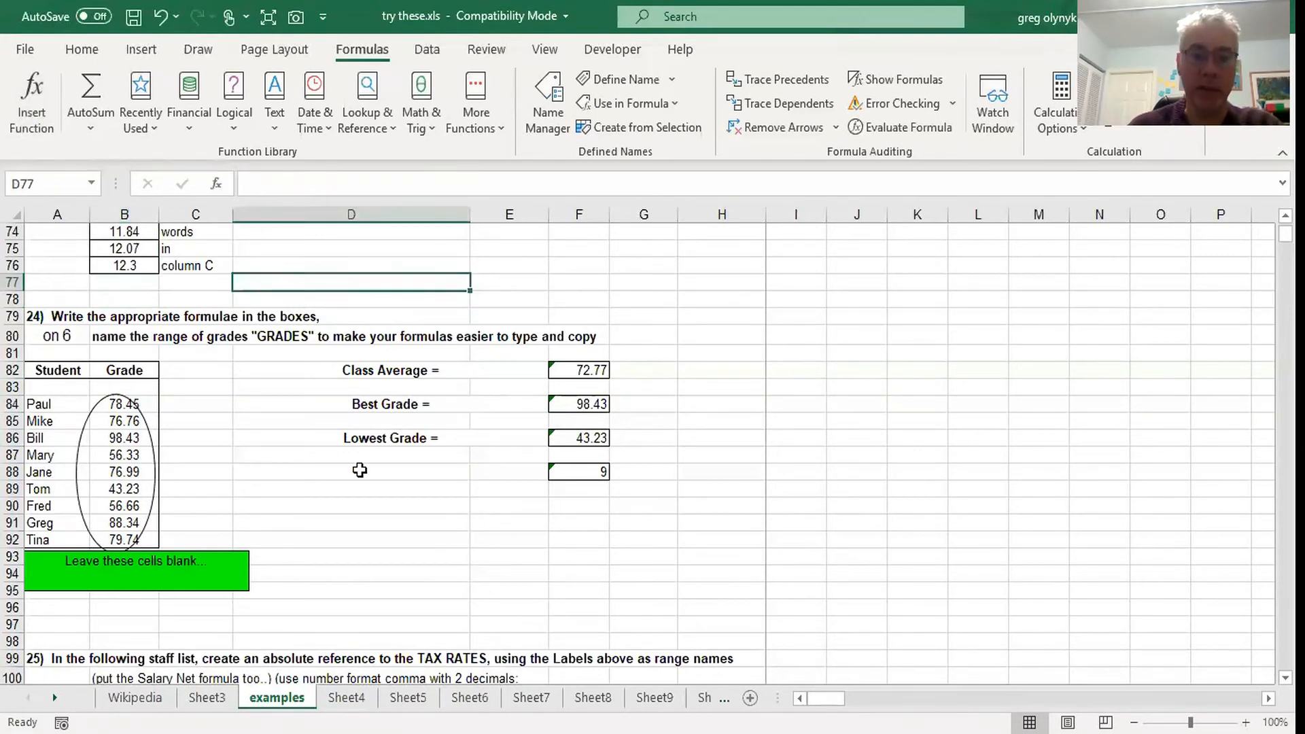
Step: In the exercise 25 staff list, check which range names the tax rate cells C103 to F103 carry
scroll(369, 484, down, 6)
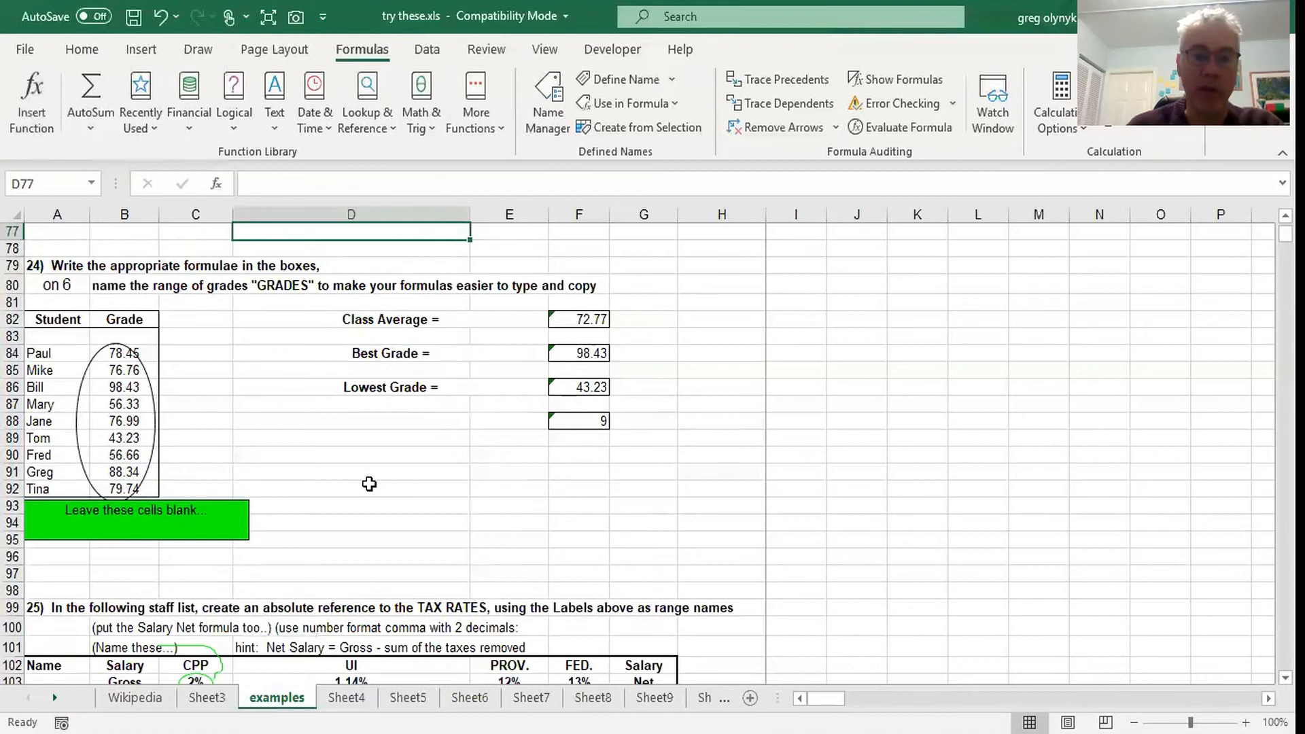
click(314, 299)
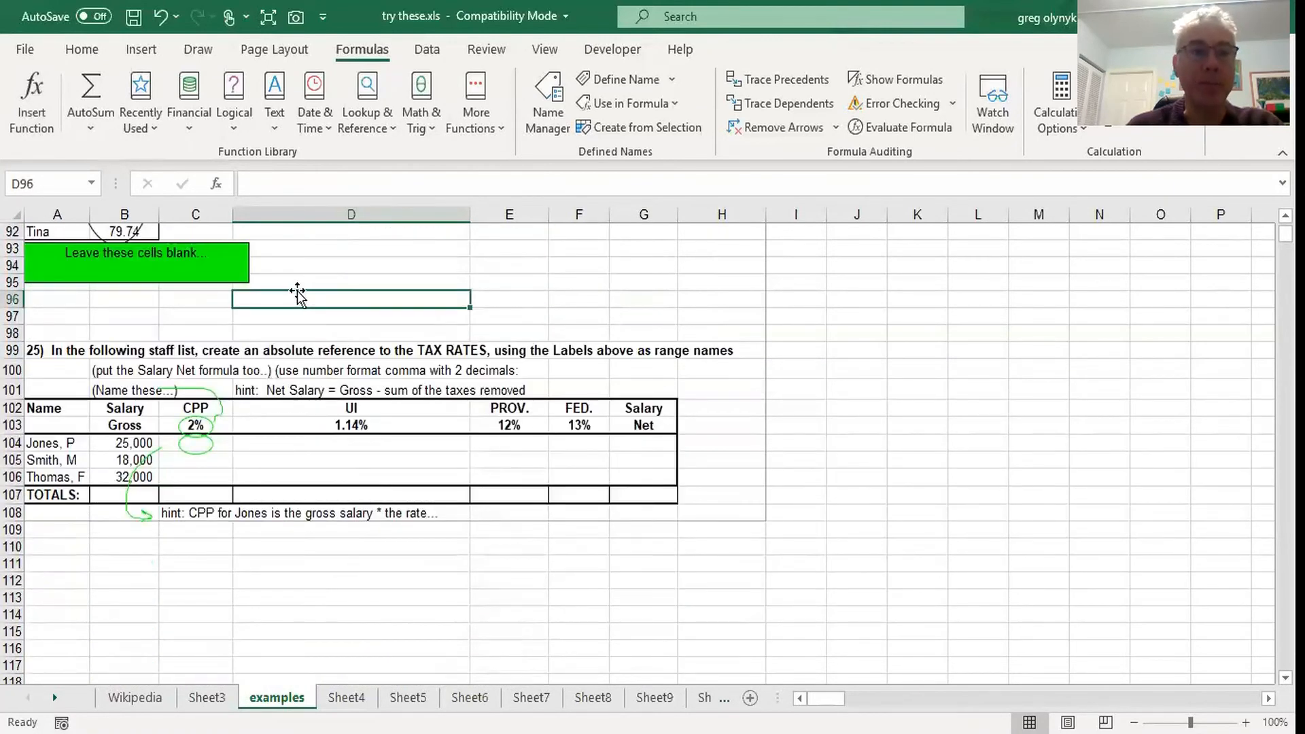
scroll(318, 282, up, 2)
scroll(316, 283, up, 1)
scroll(316, 282, down, 2)
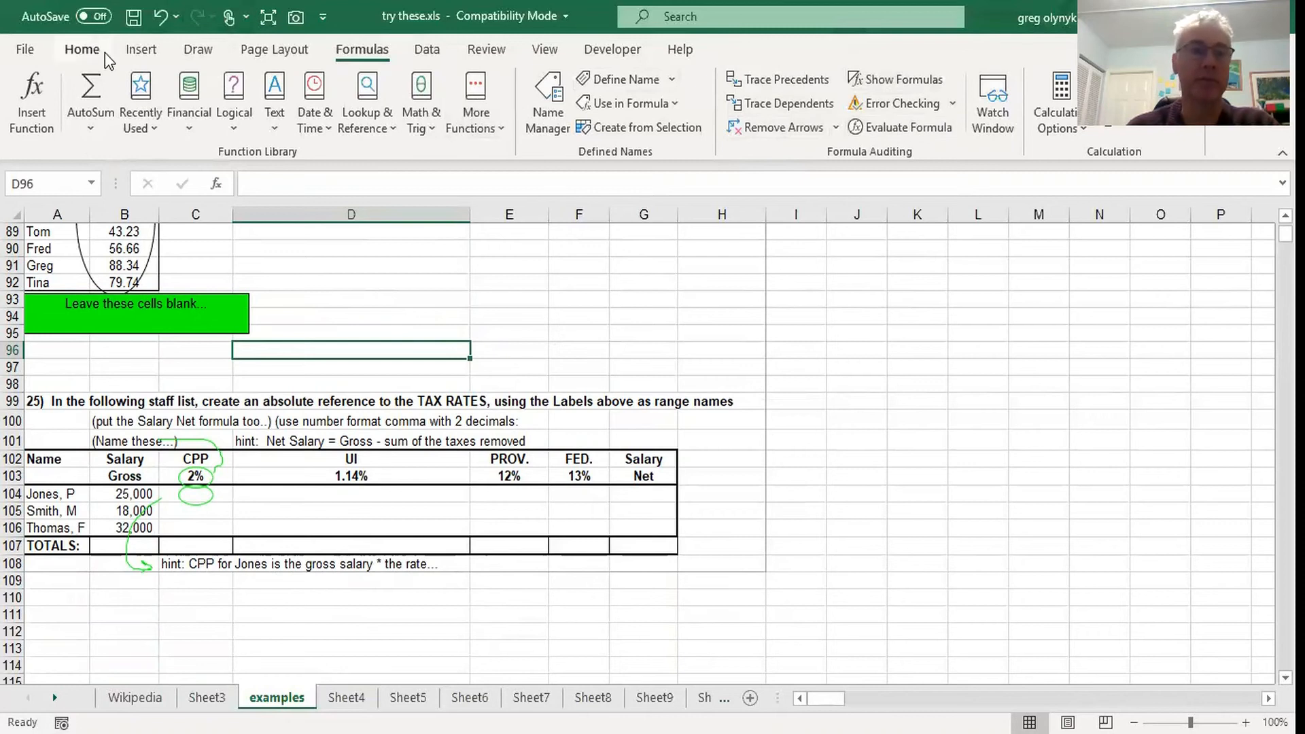
click(85, 51)
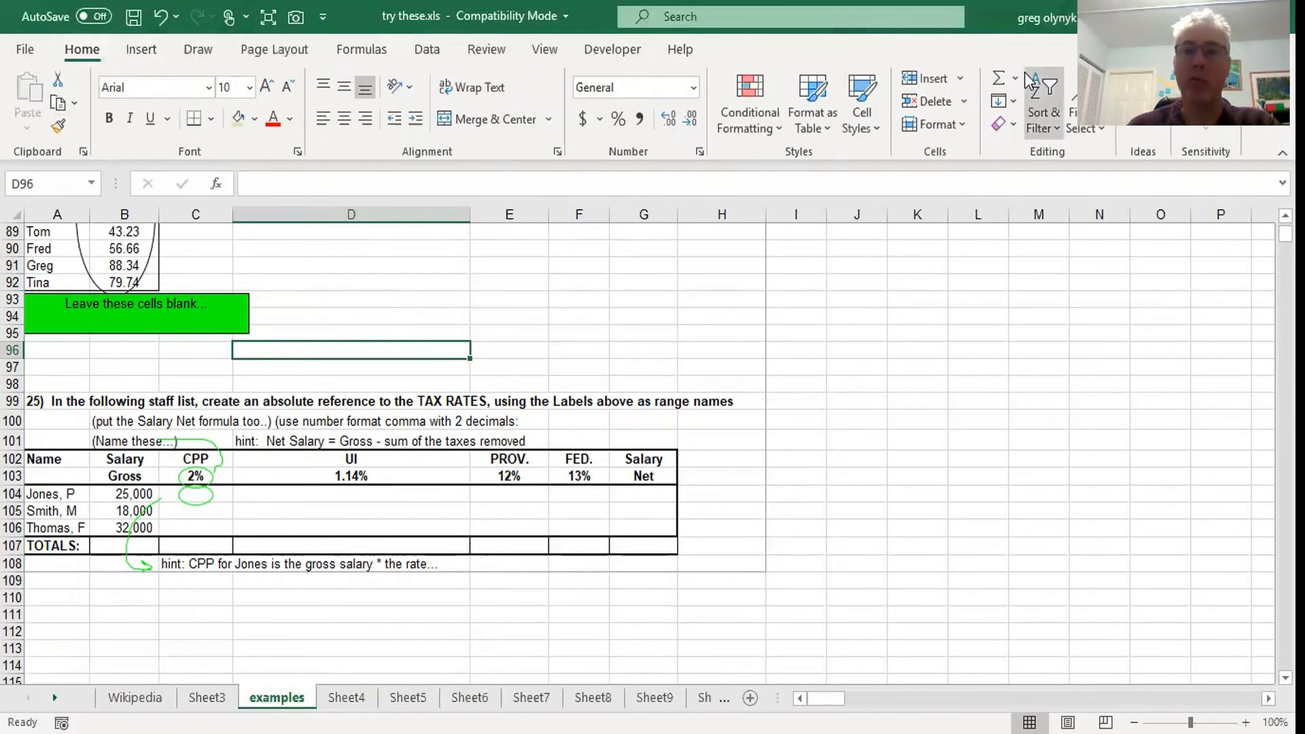
click(194, 476)
click(381, 472)
click(515, 475)
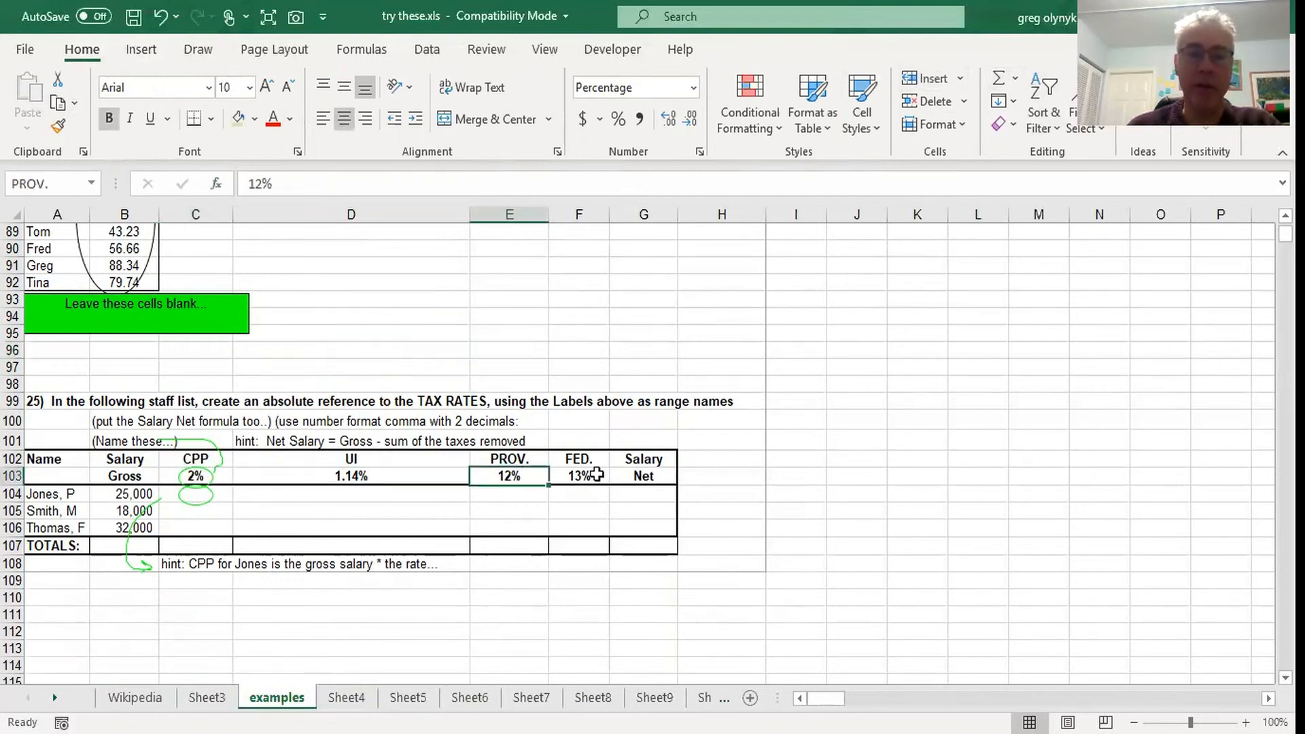
click(593, 478)
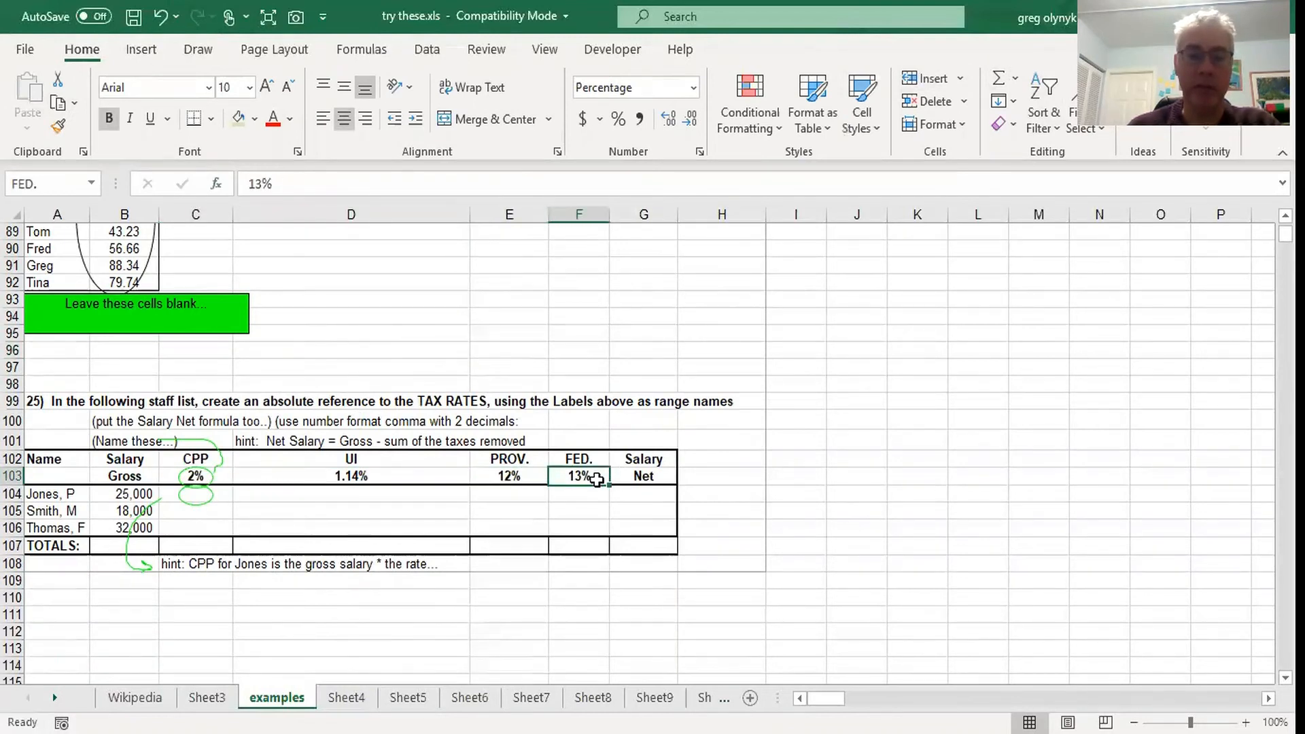
click(216, 480)
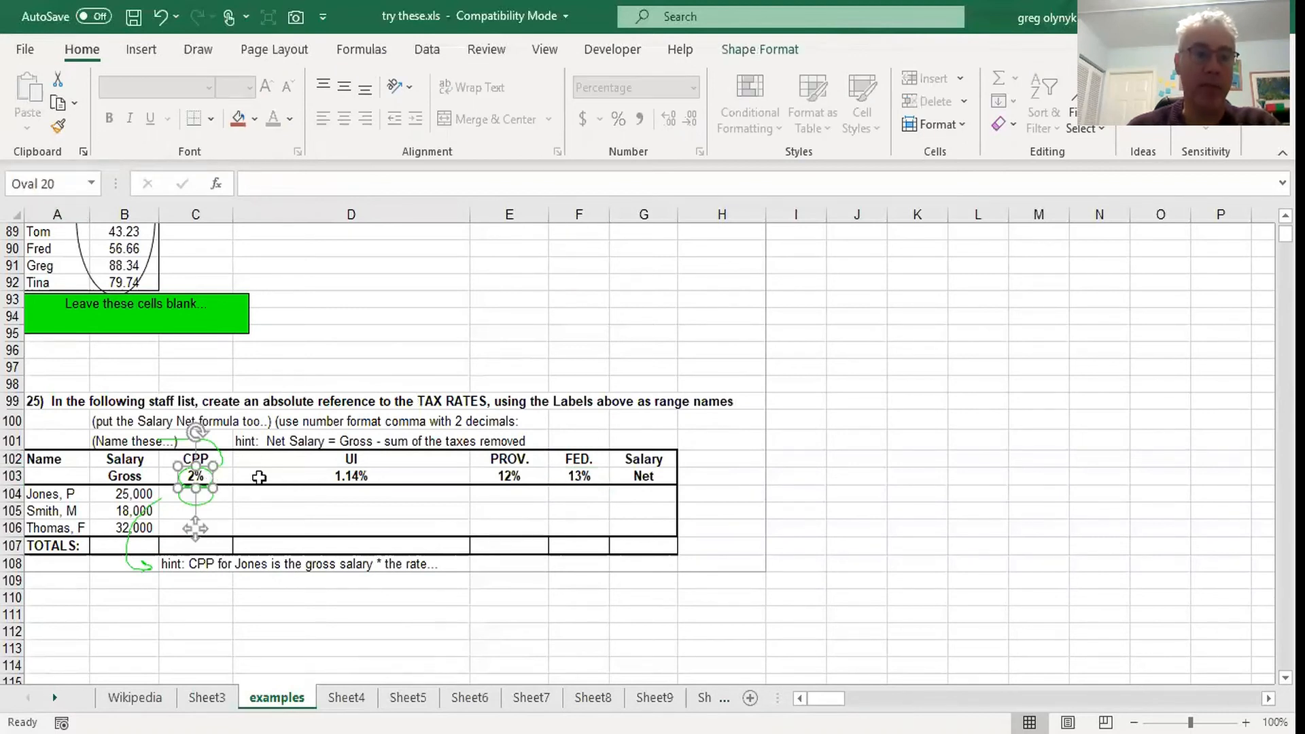
click(374, 475)
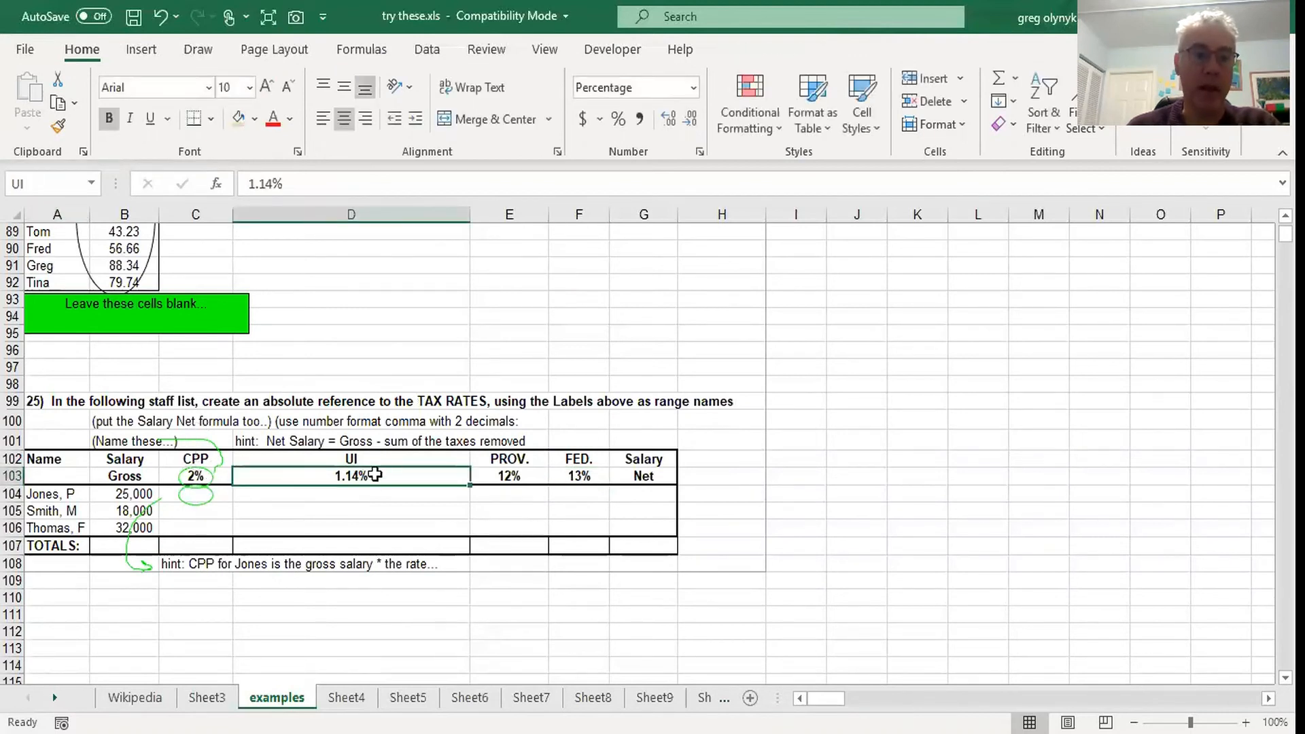
click(524, 476)
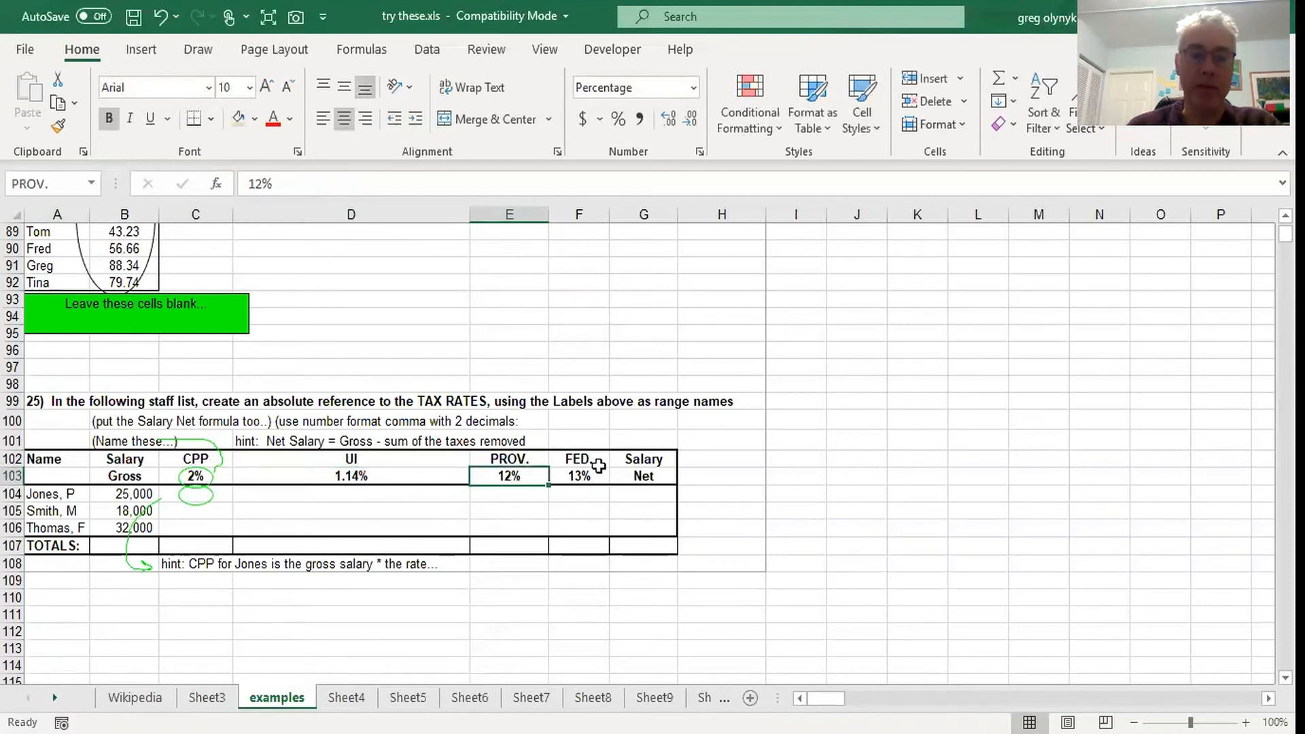
Step: Create range names for the tax rates in C102:F103 from the top row labels and check the names on the rate cells
drag(196, 459, 590, 473)
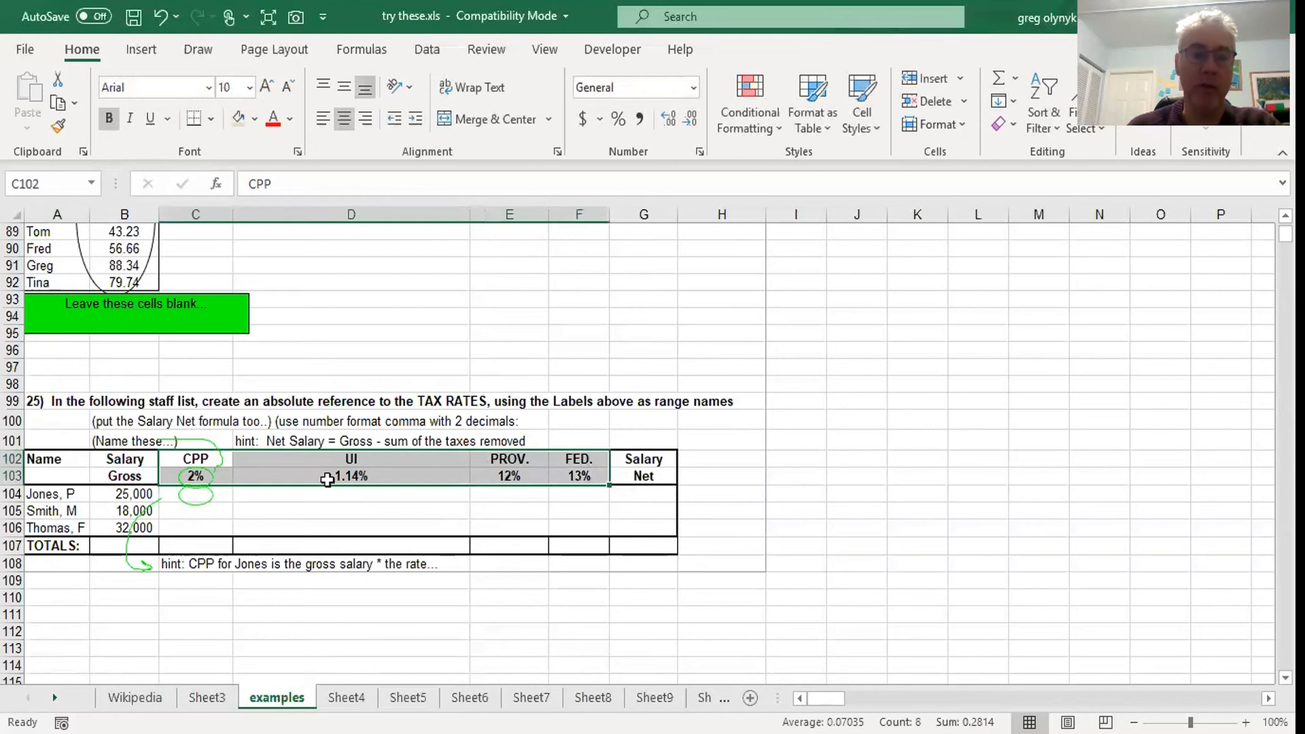
click(428, 54)
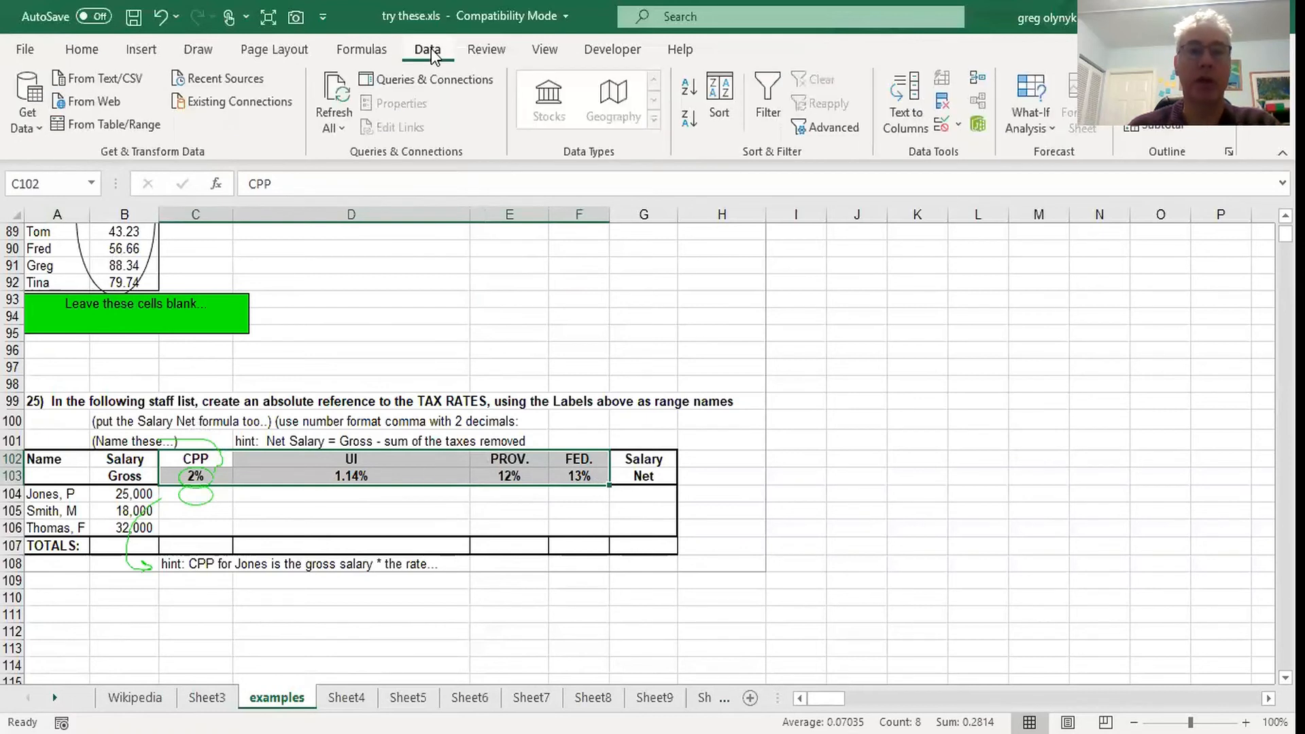
click(364, 53)
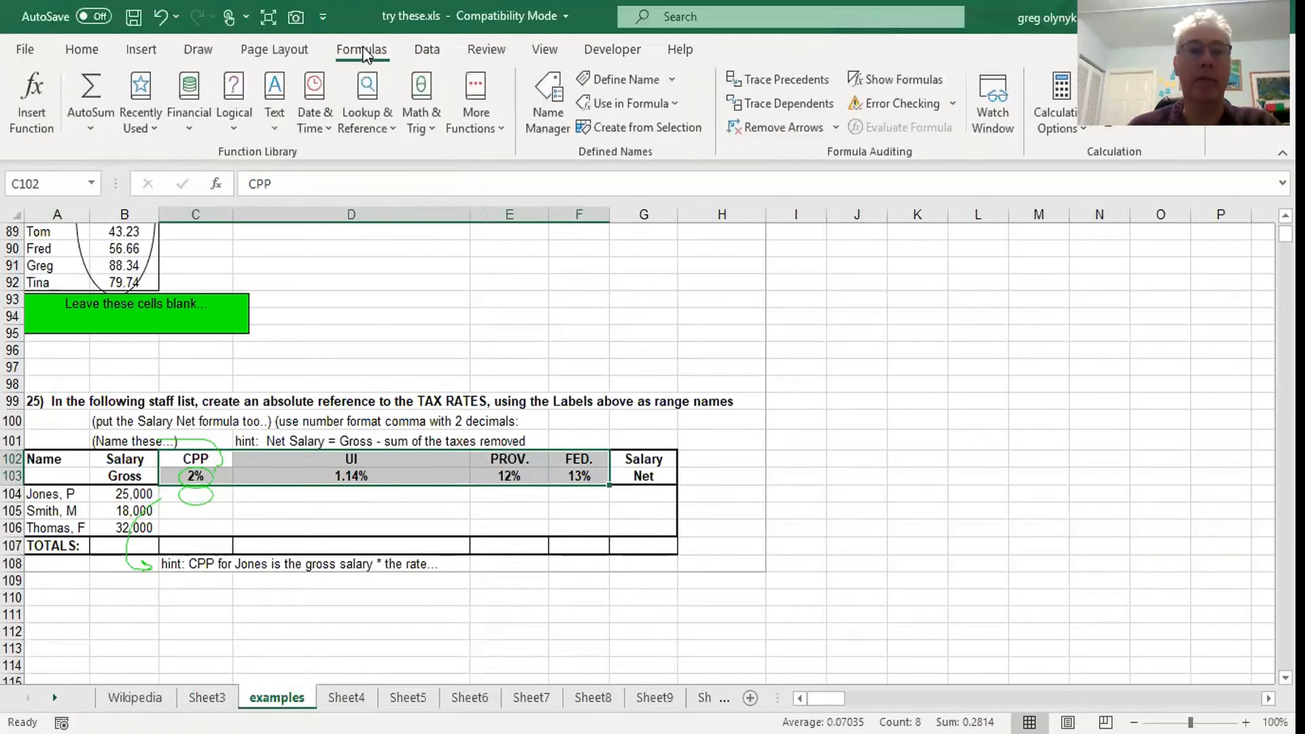
click(656, 125)
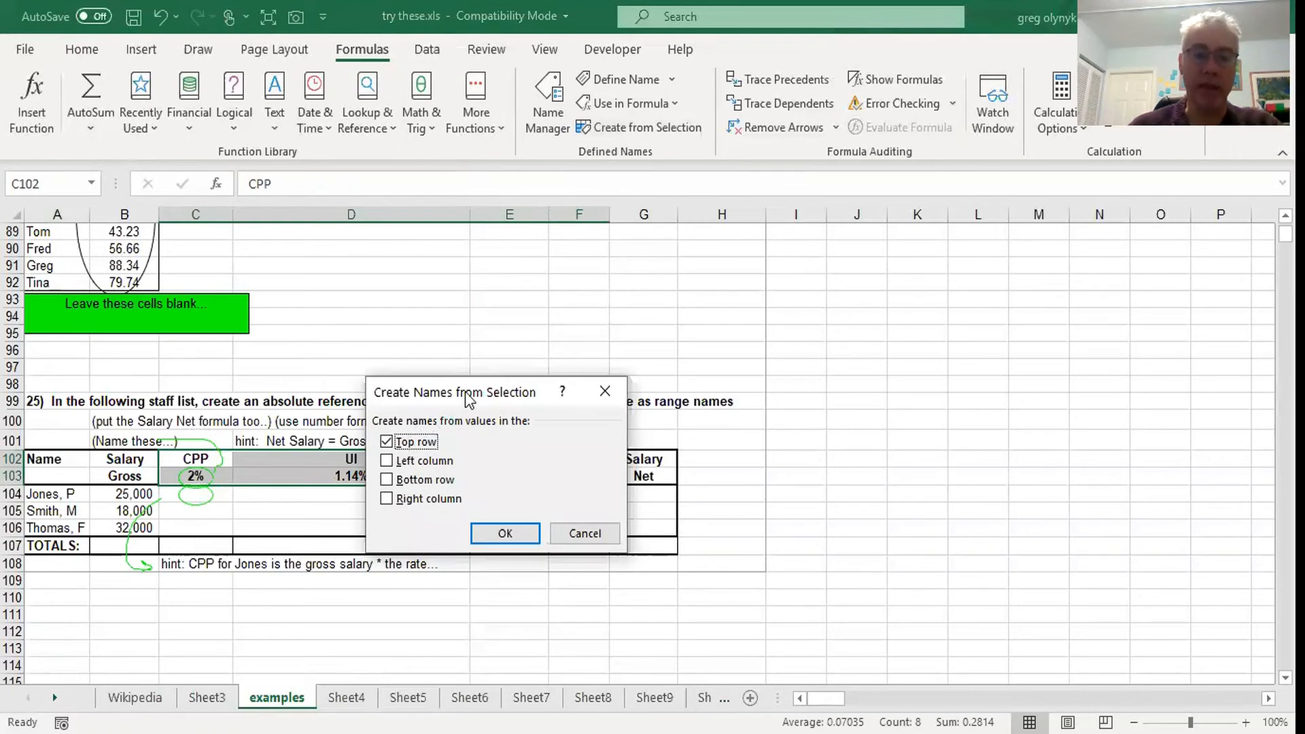
drag(465, 392, 784, 304)
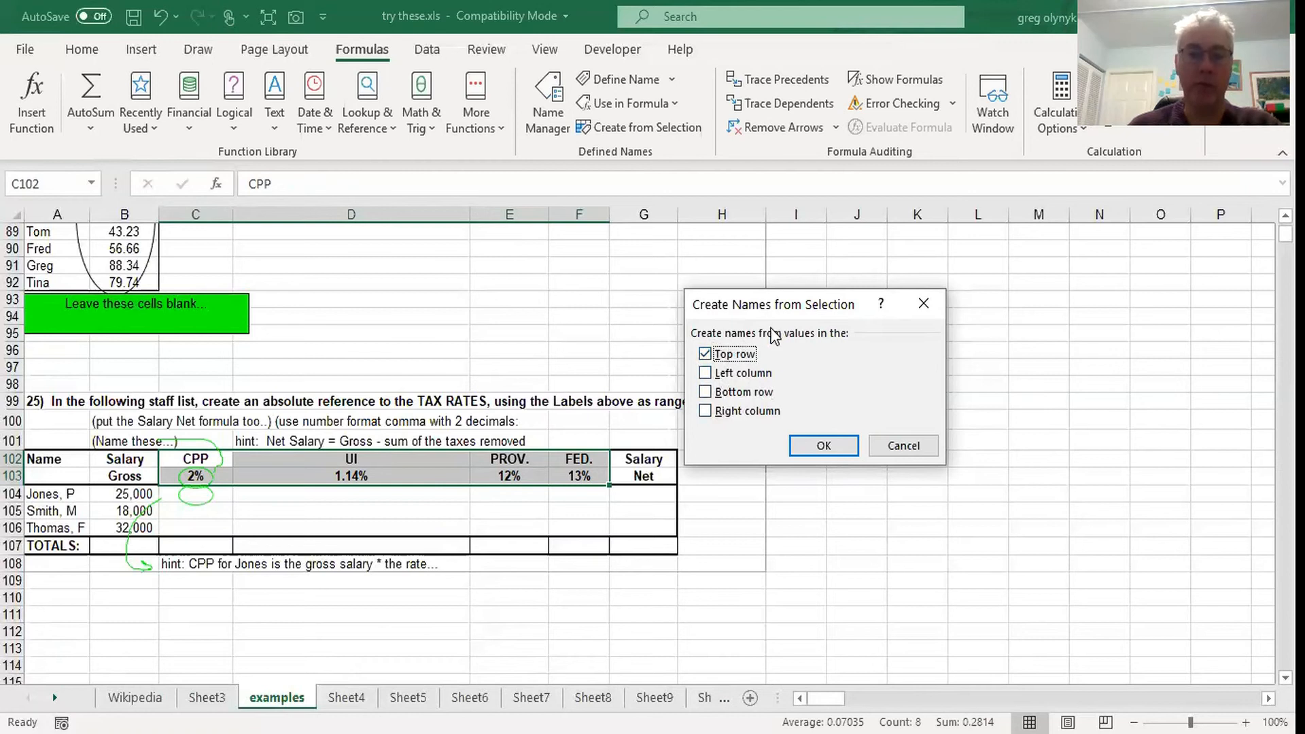
click(827, 449)
click(522, 480)
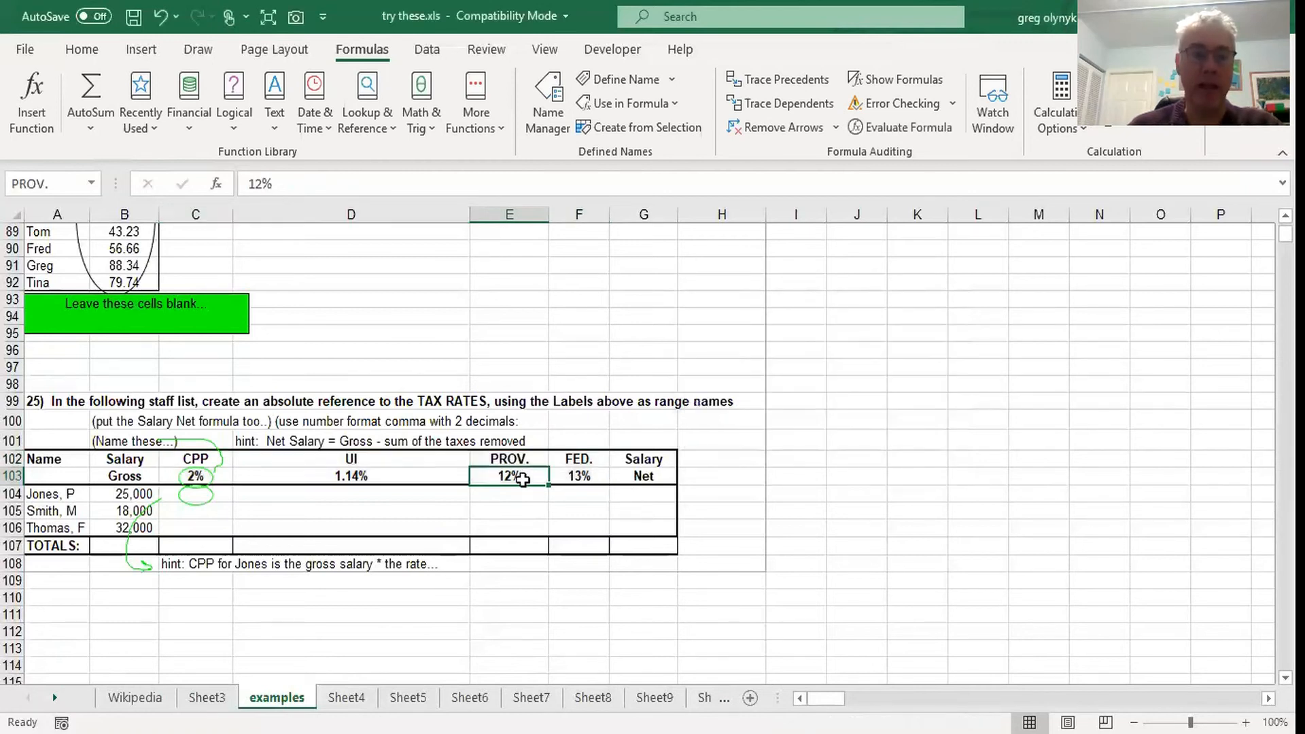
click(579, 478)
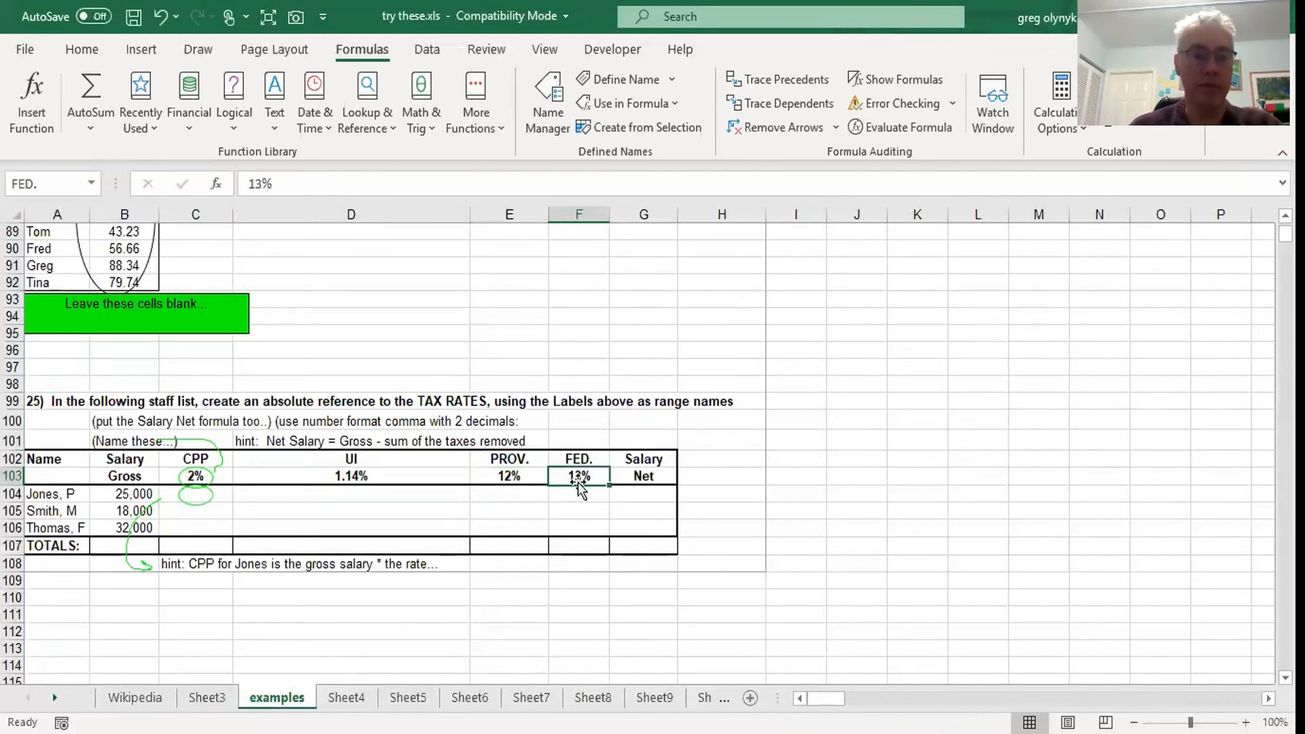
click(226, 476)
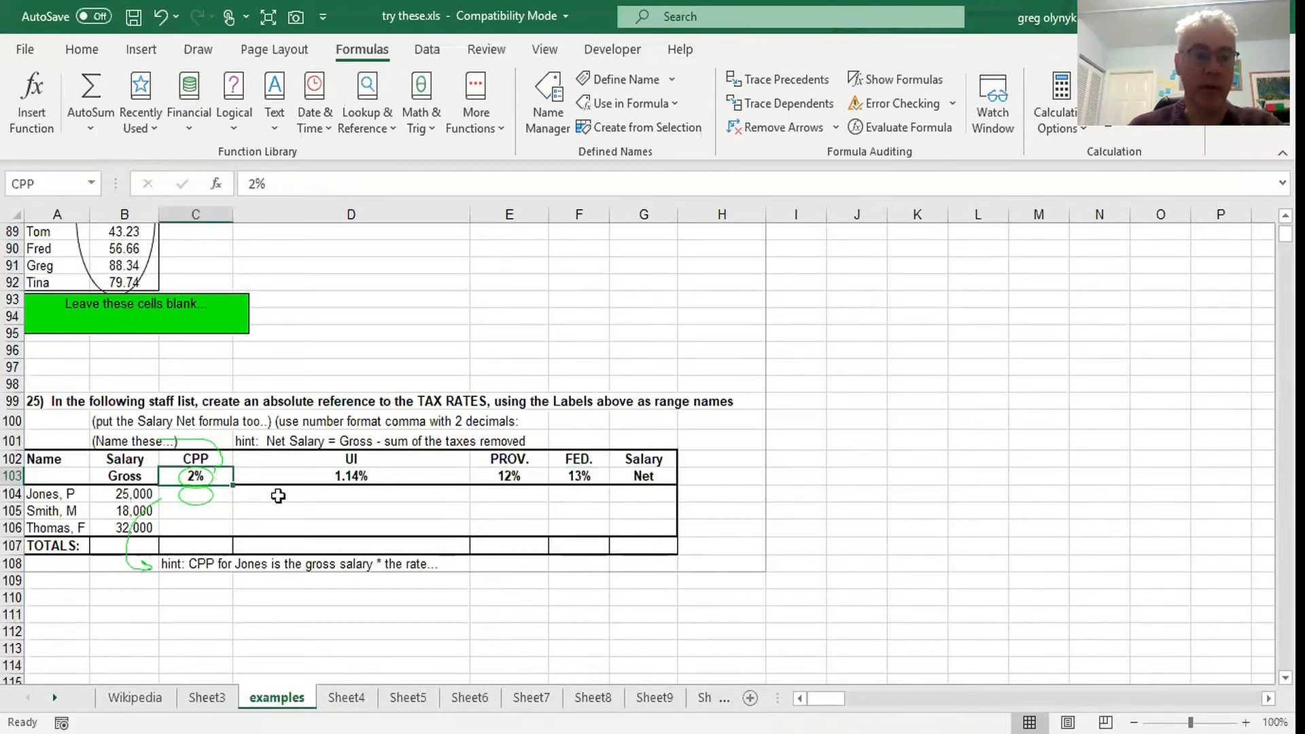
Step: Enter =CPP*B104 in C104 for the first employee's CPP deduction and fill the formula down to C106
click(228, 501)
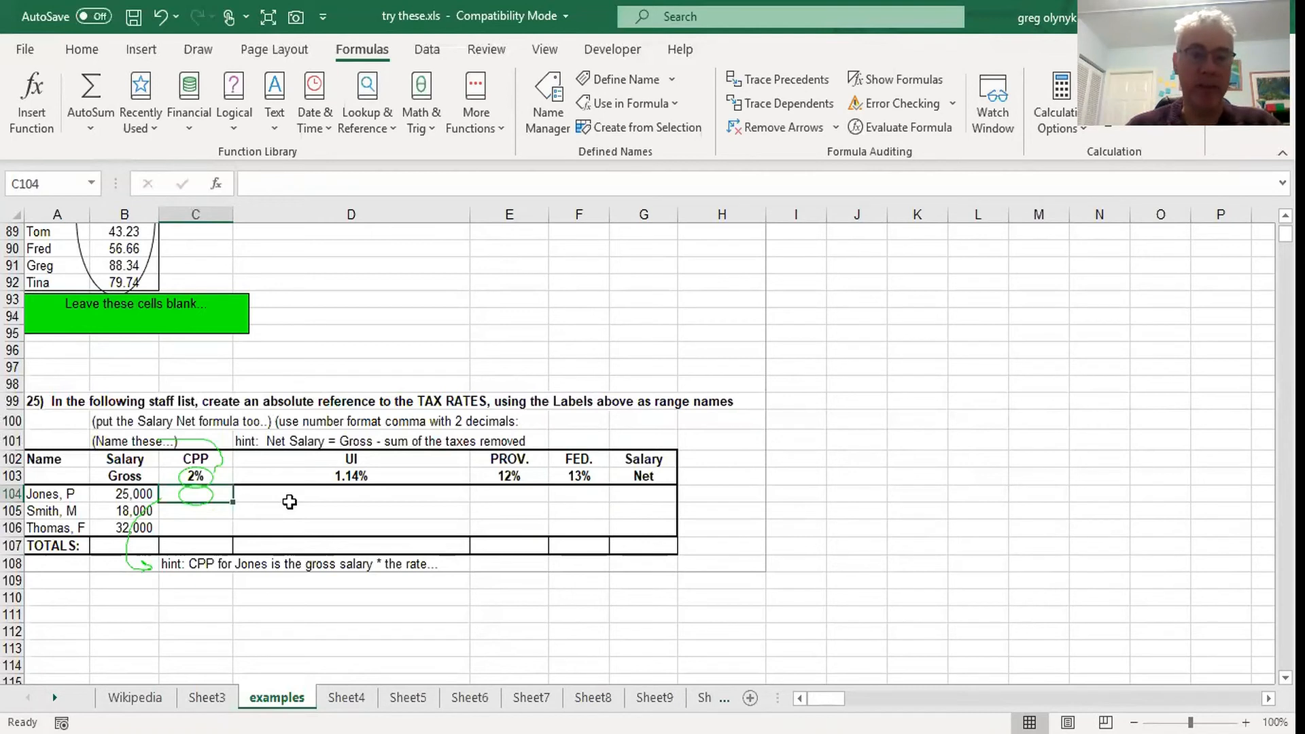
click(221, 478)
click(227, 502)
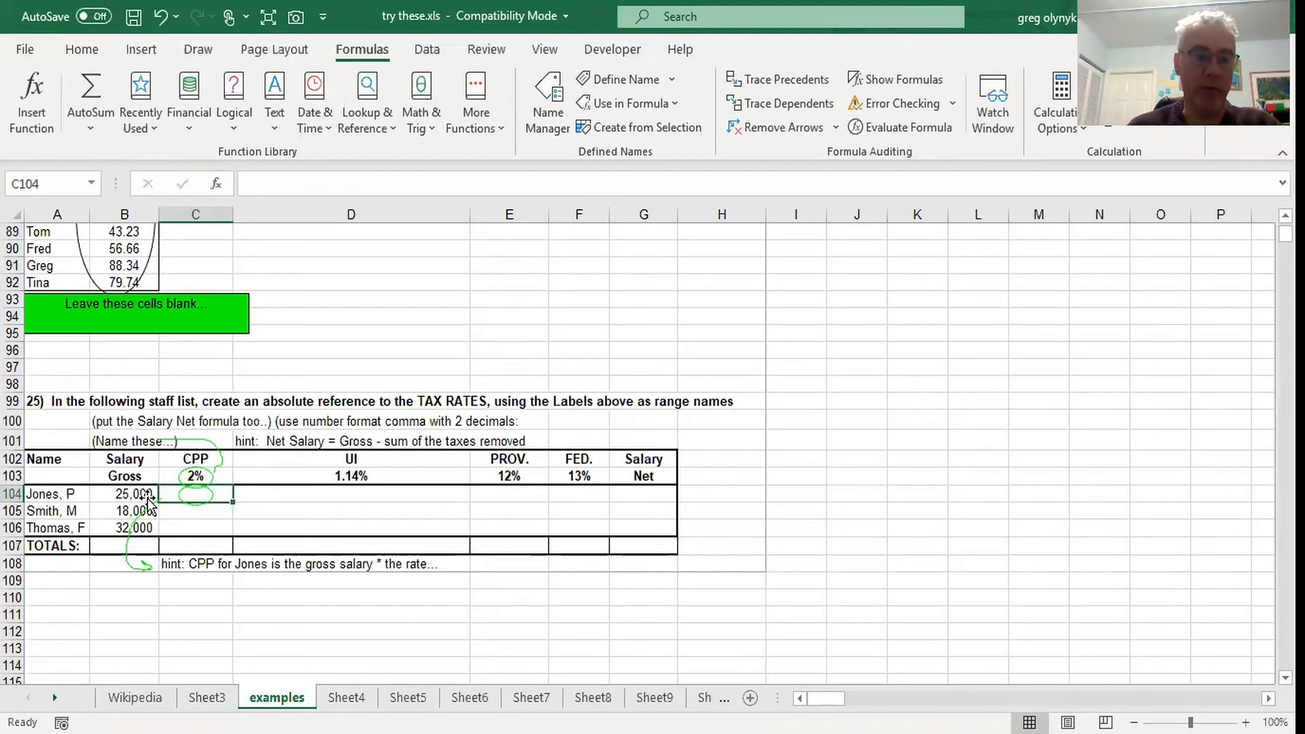
click(205, 501)
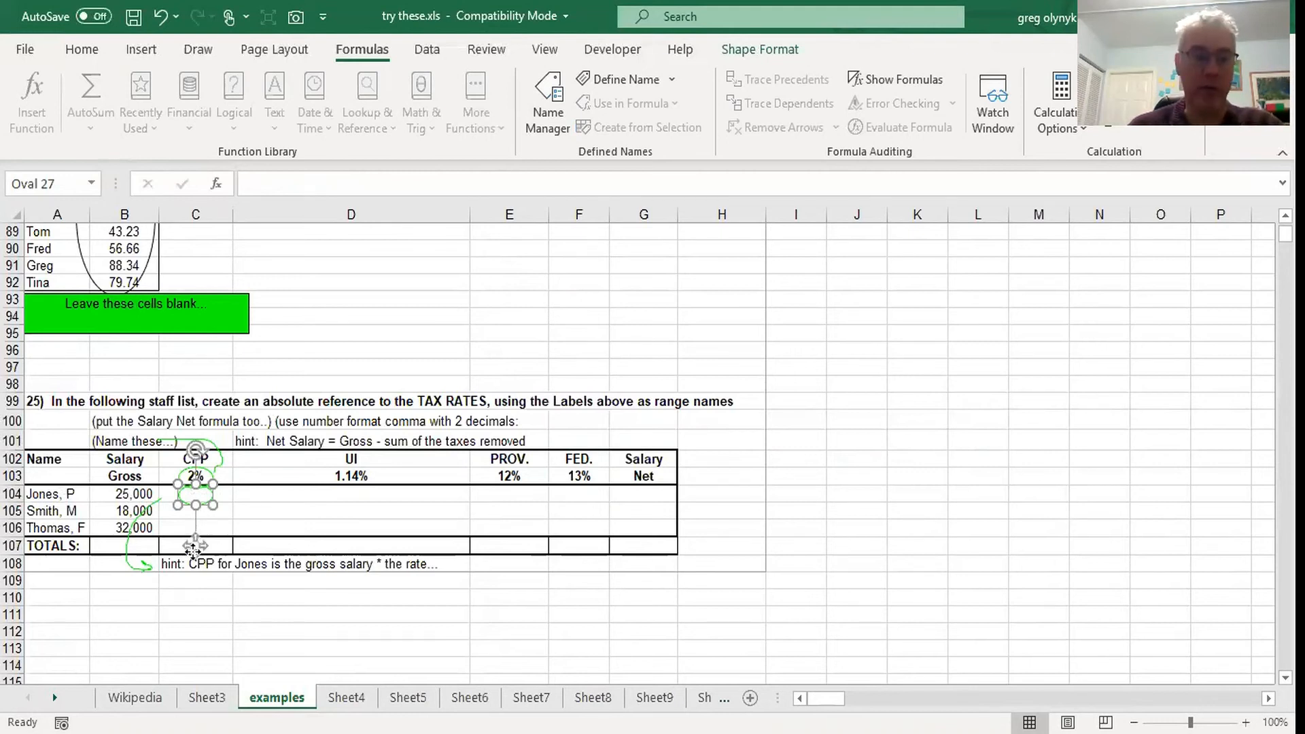
click(228, 496)
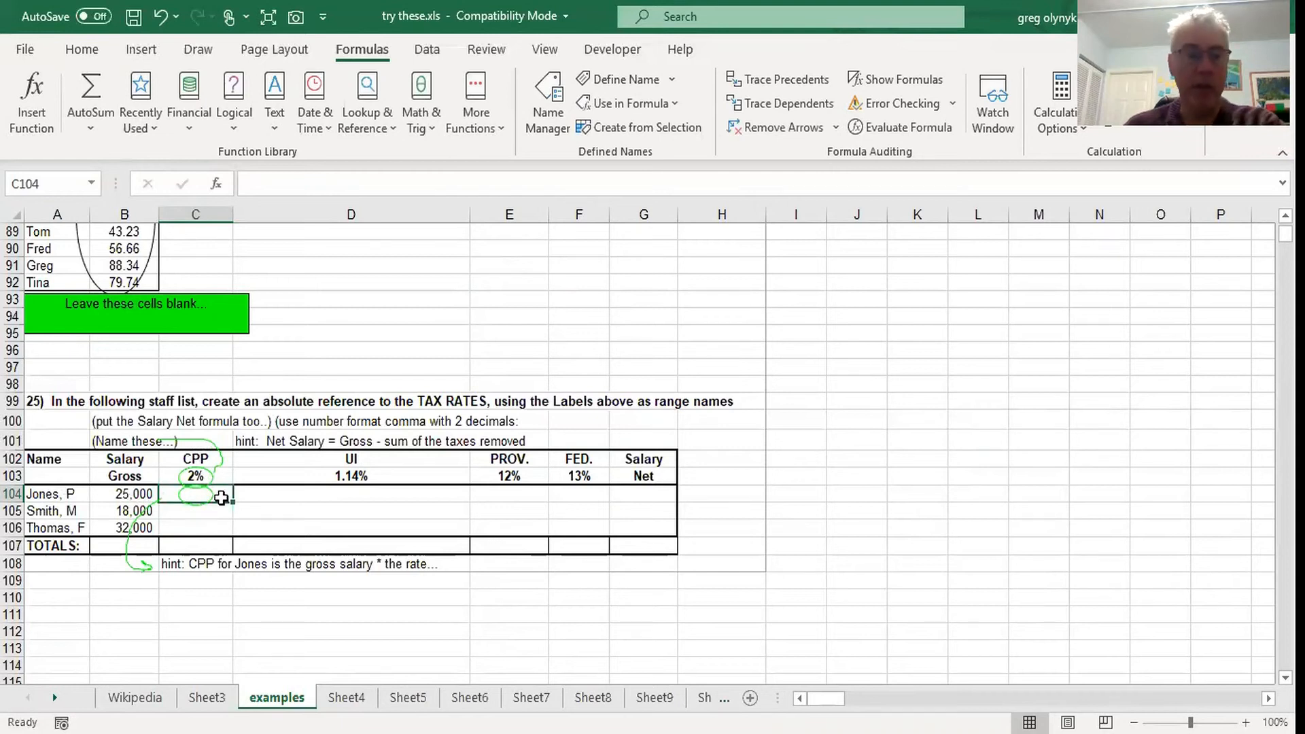
text(=)
click(223, 476)
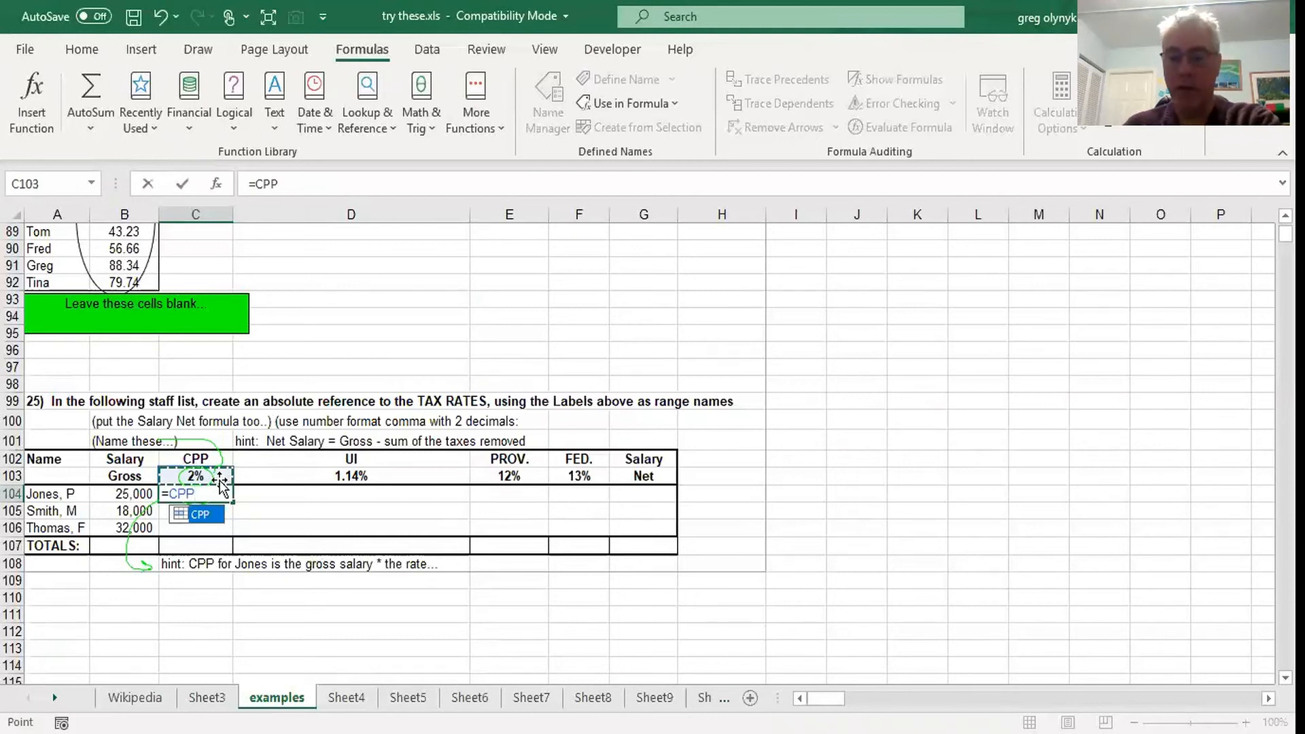
text(*)
click(133, 493)
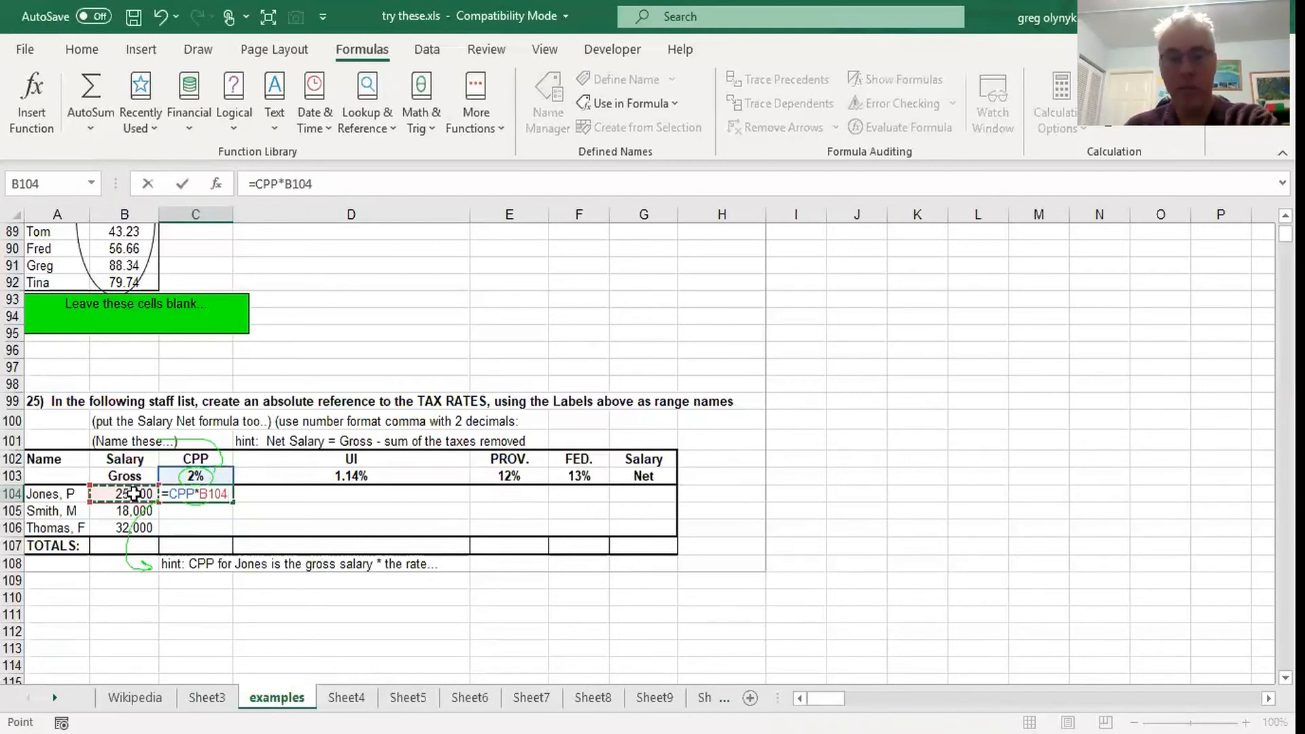
key(Return)
drag(231, 501, 231, 533)
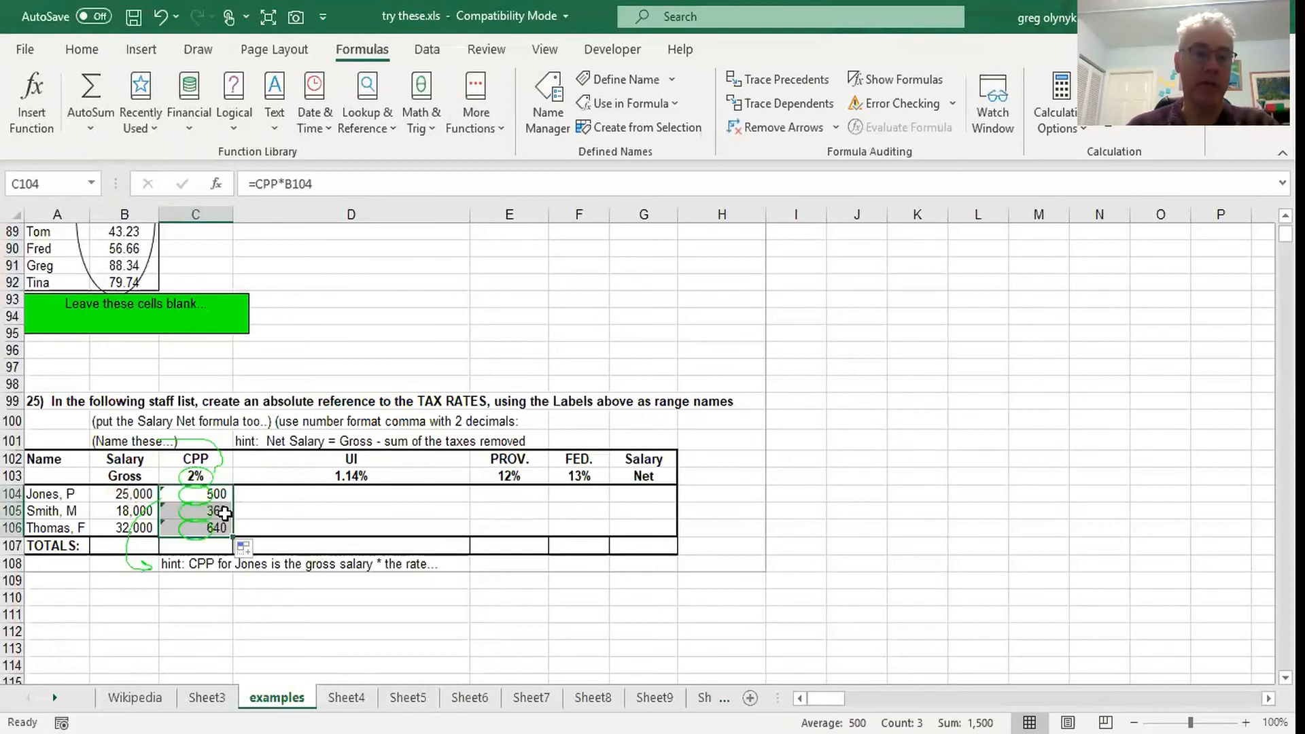
Step: Review the CPP formulas in C104:C106 and compare their references with the named rate cell C103
click(225, 514)
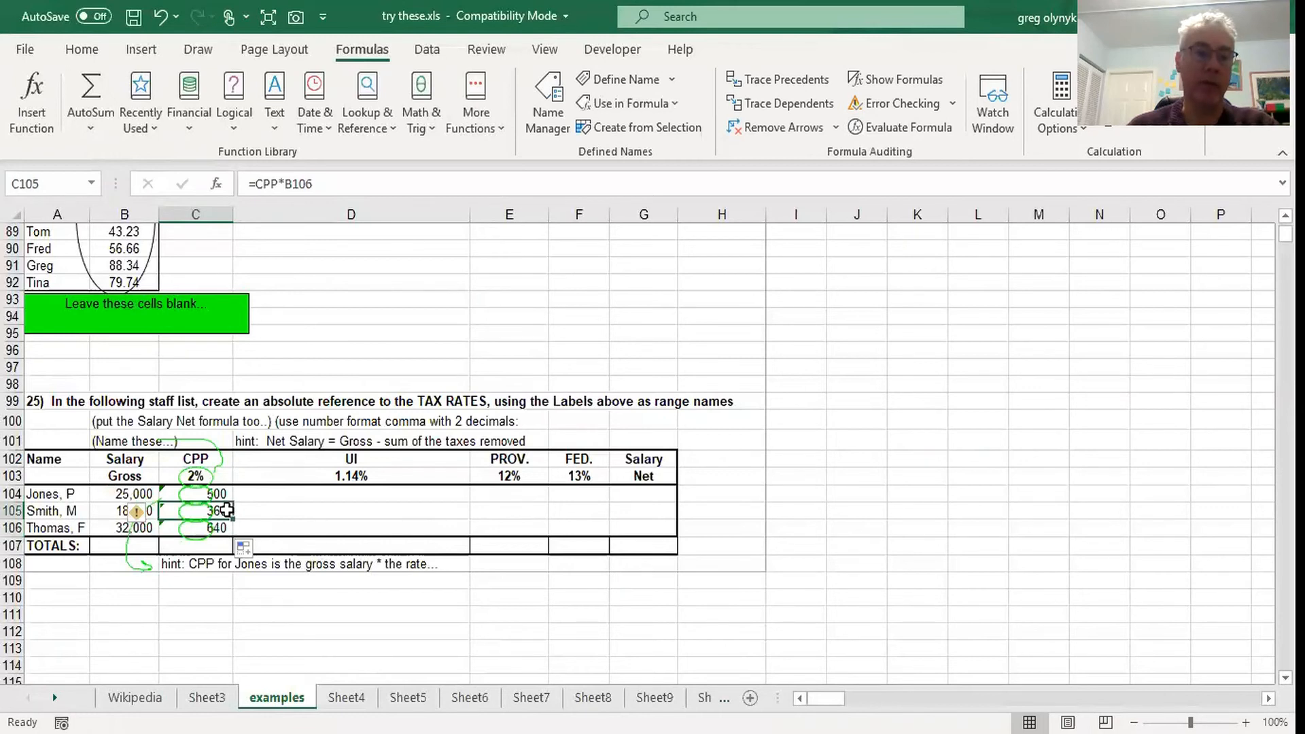
click(223, 529)
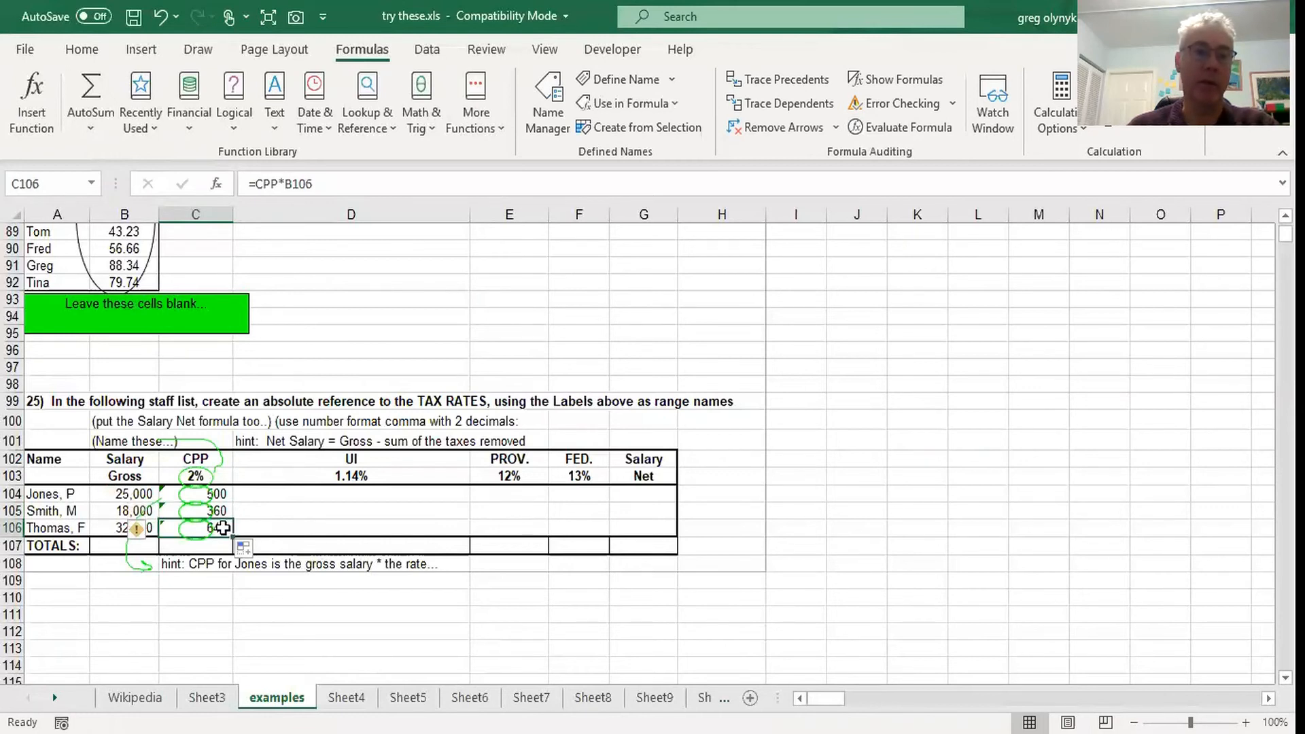
click(224, 495)
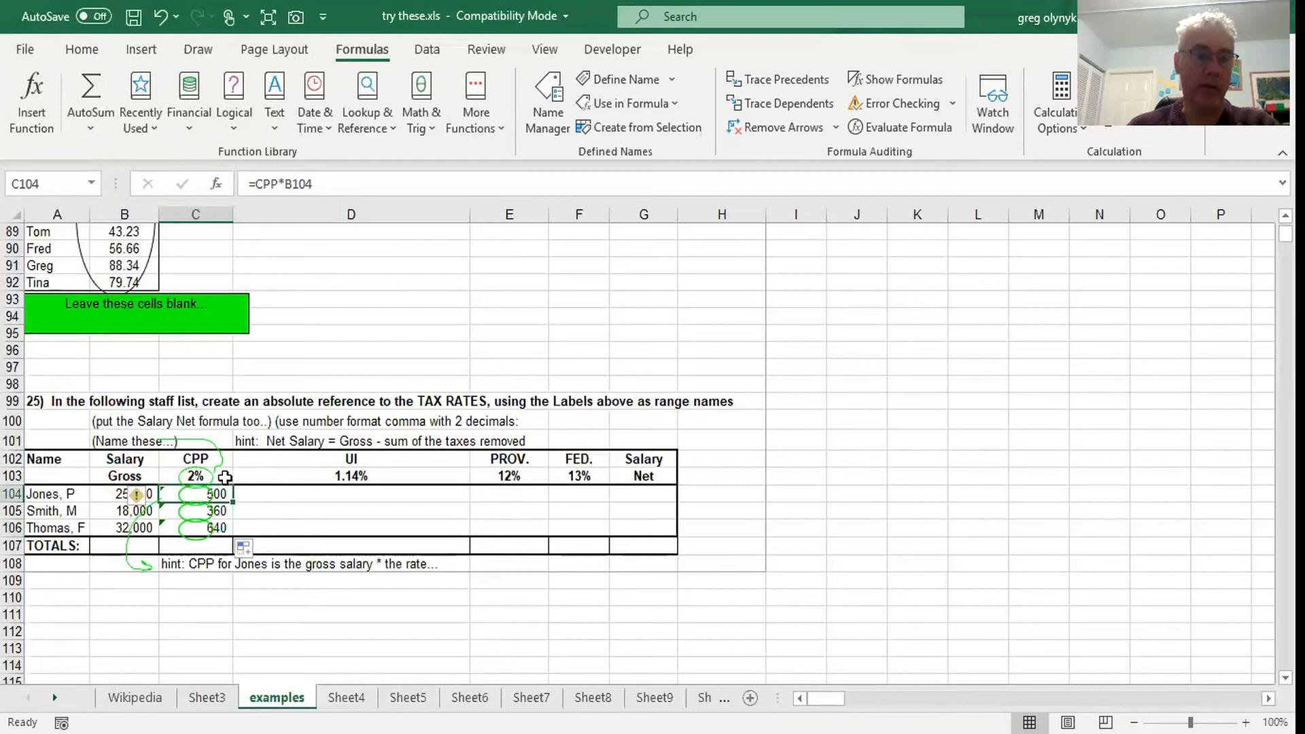
click(224, 477)
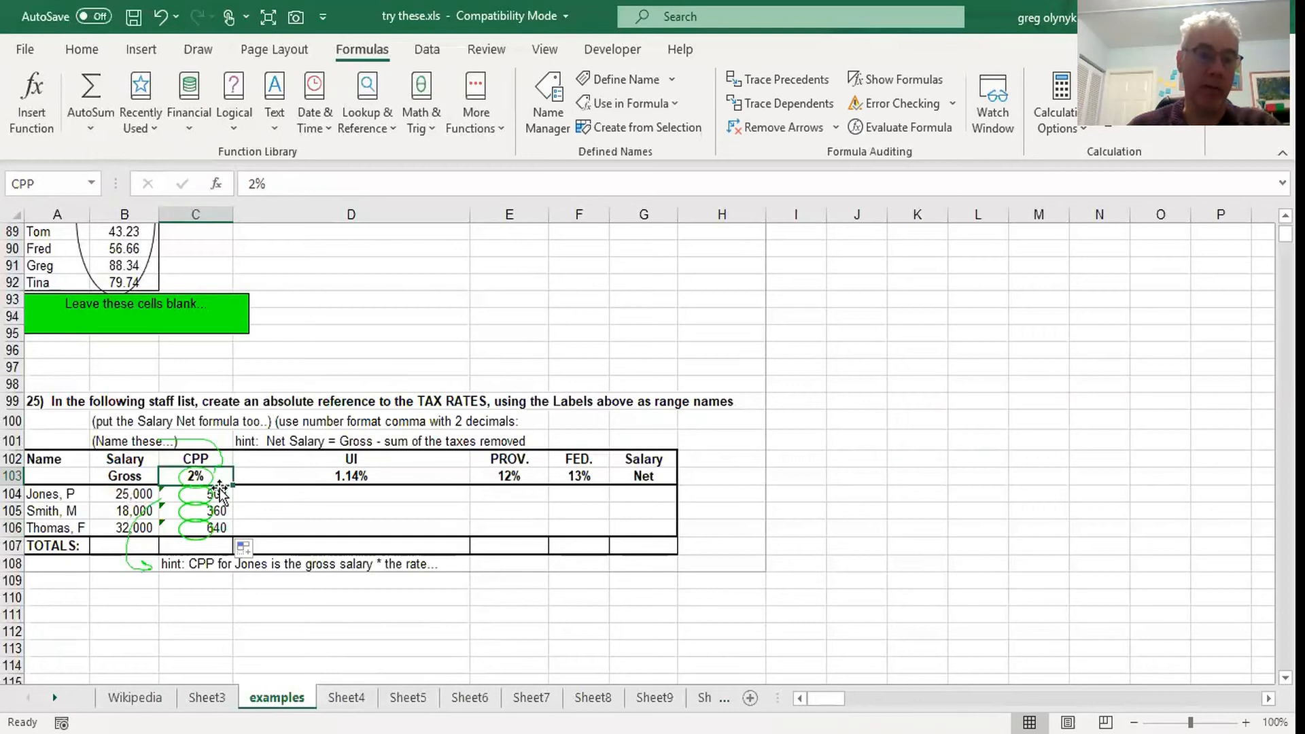
click(224, 495)
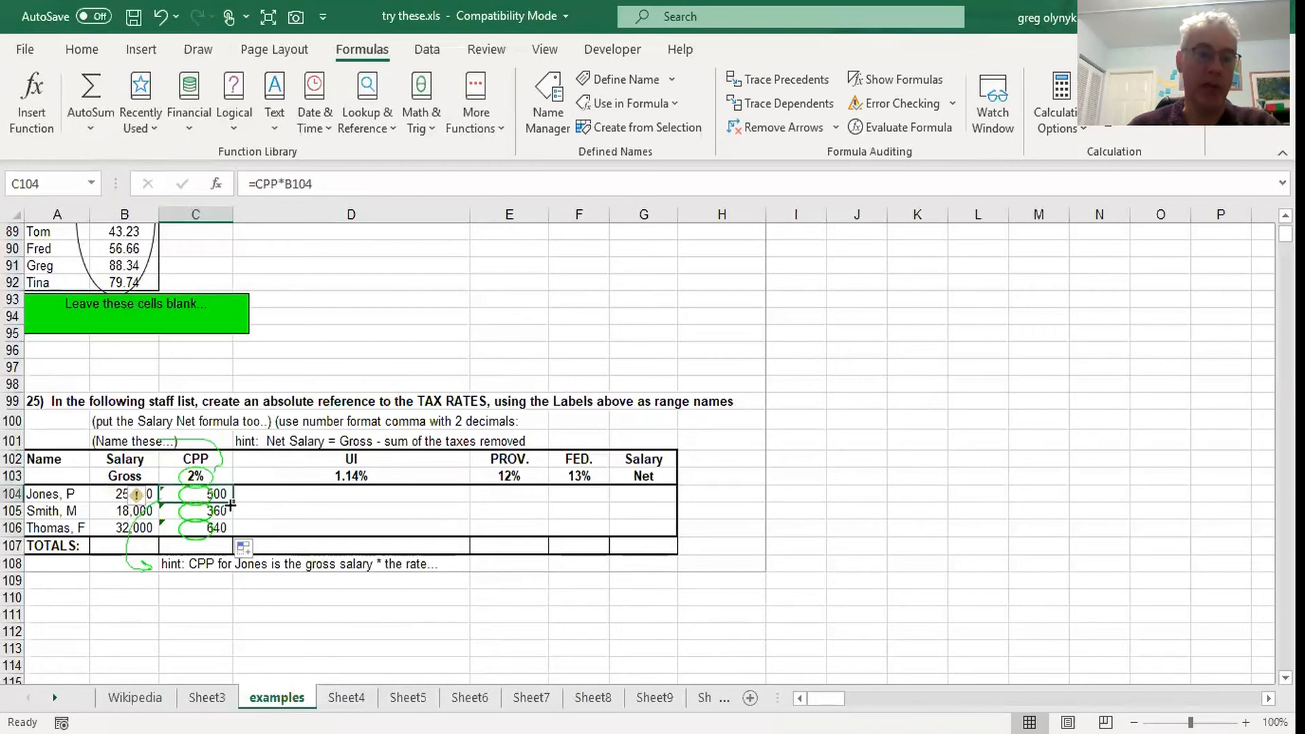
click(221, 514)
click(220, 528)
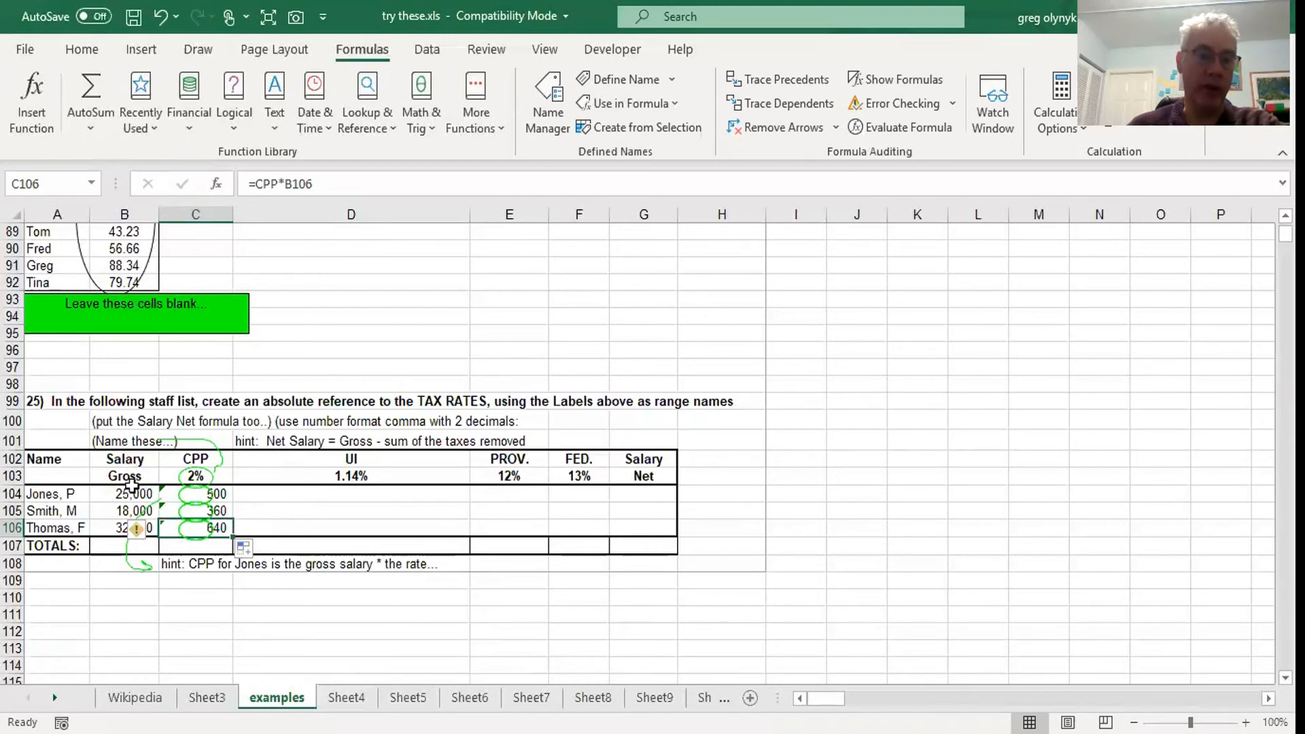
click(222, 495)
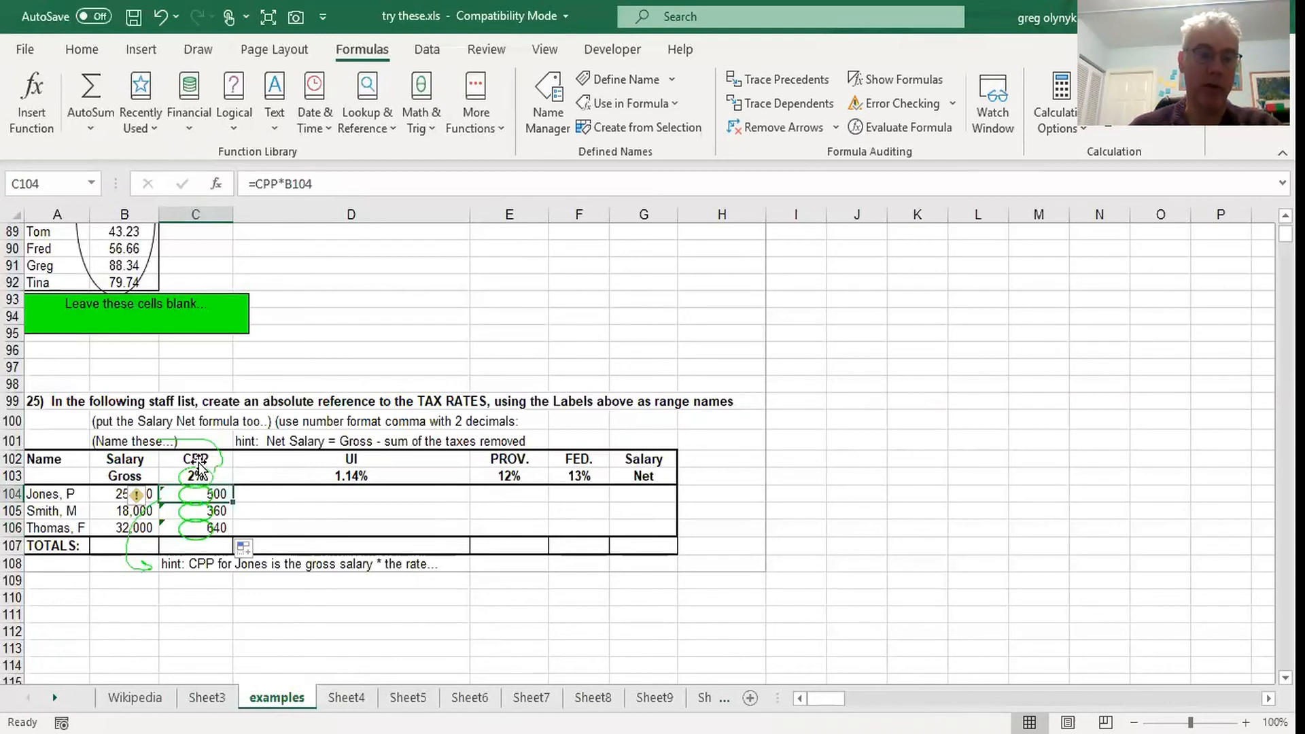
click(225, 476)
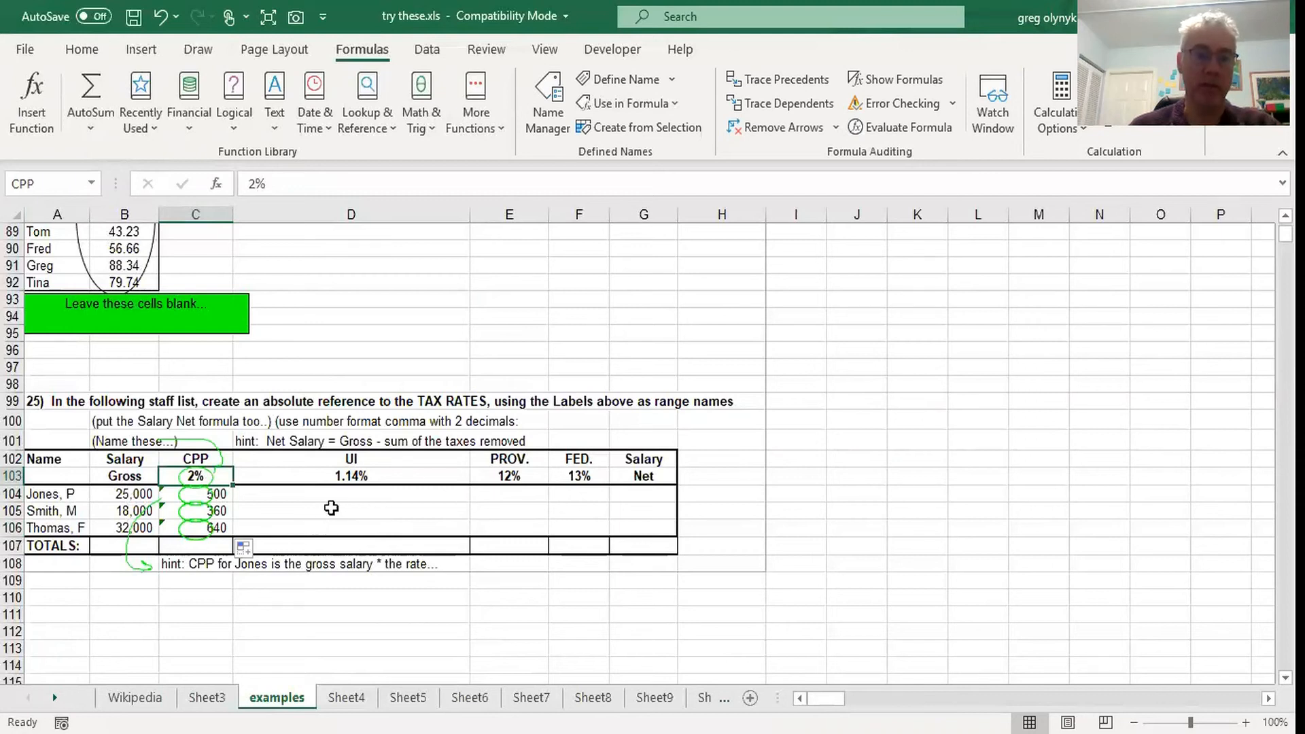
Step: Check the range names on rate cells D103, E103 and F103 and the CPP formula in C104
click(382, 477)
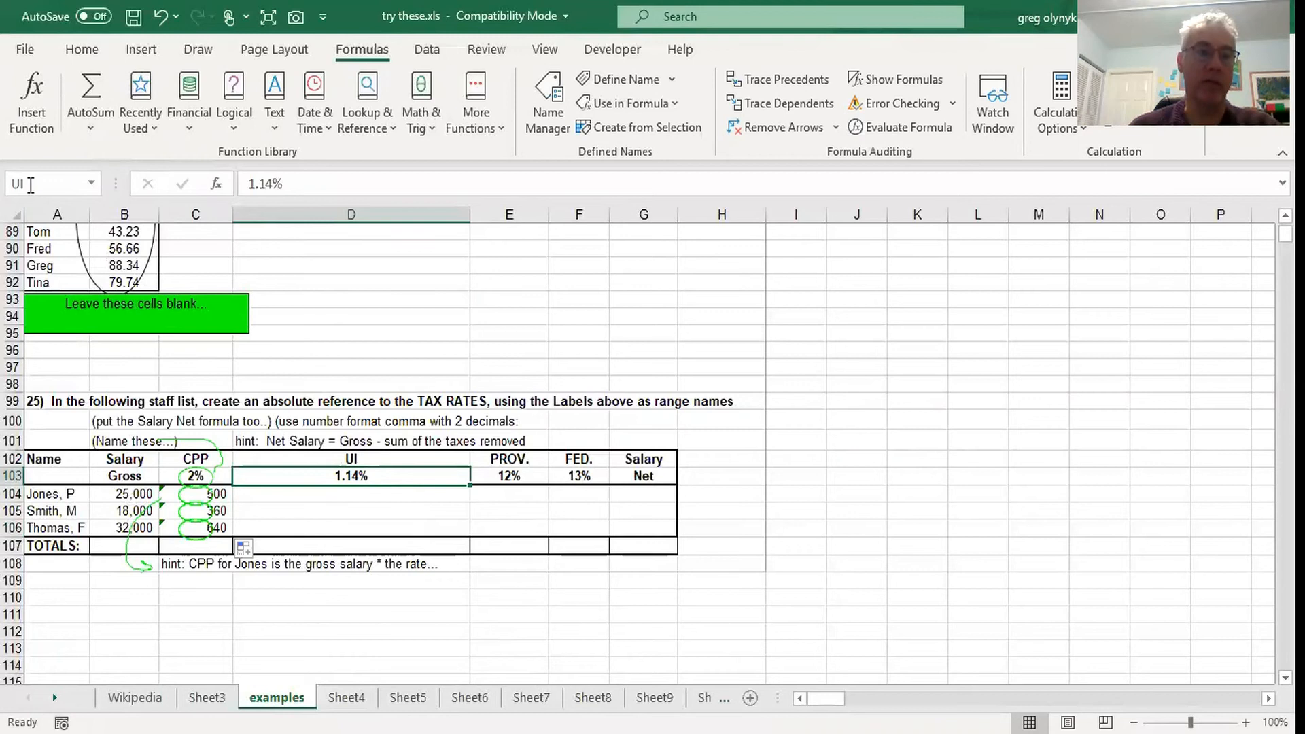
click(519, 480)
click(585, 480)
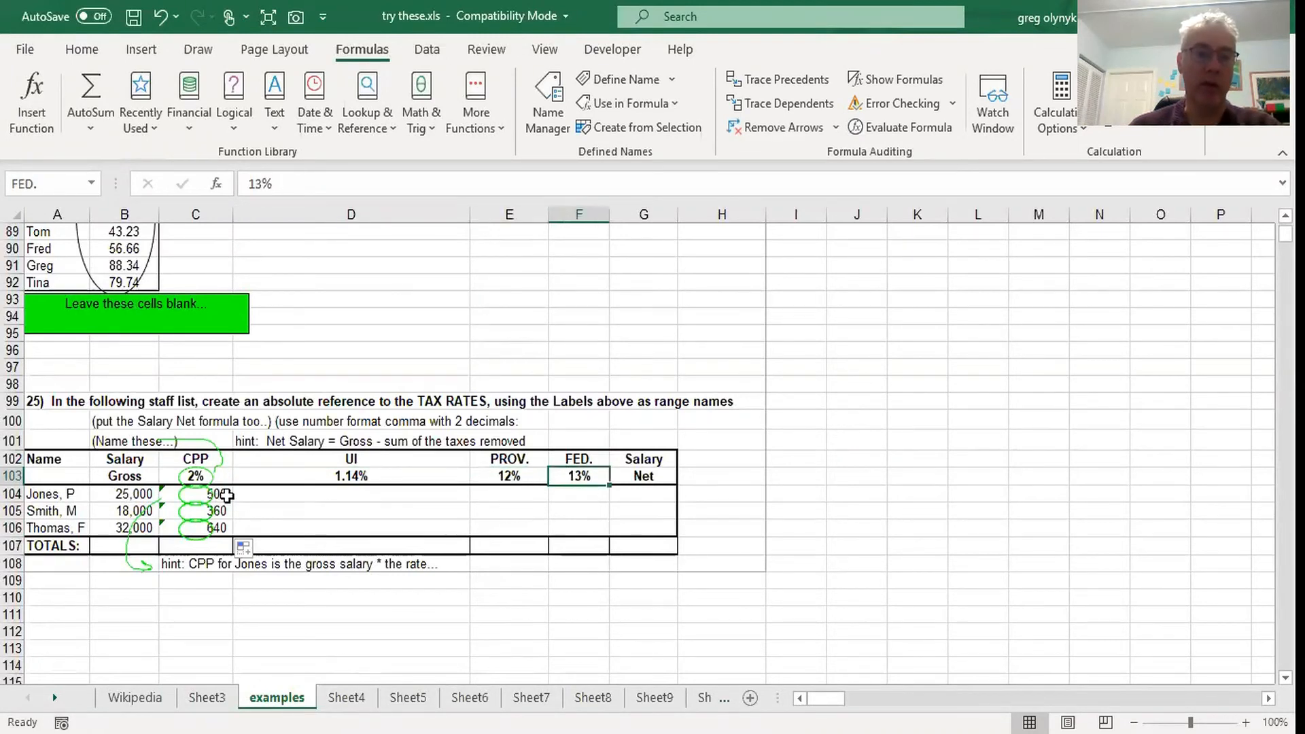
click(226, 495)
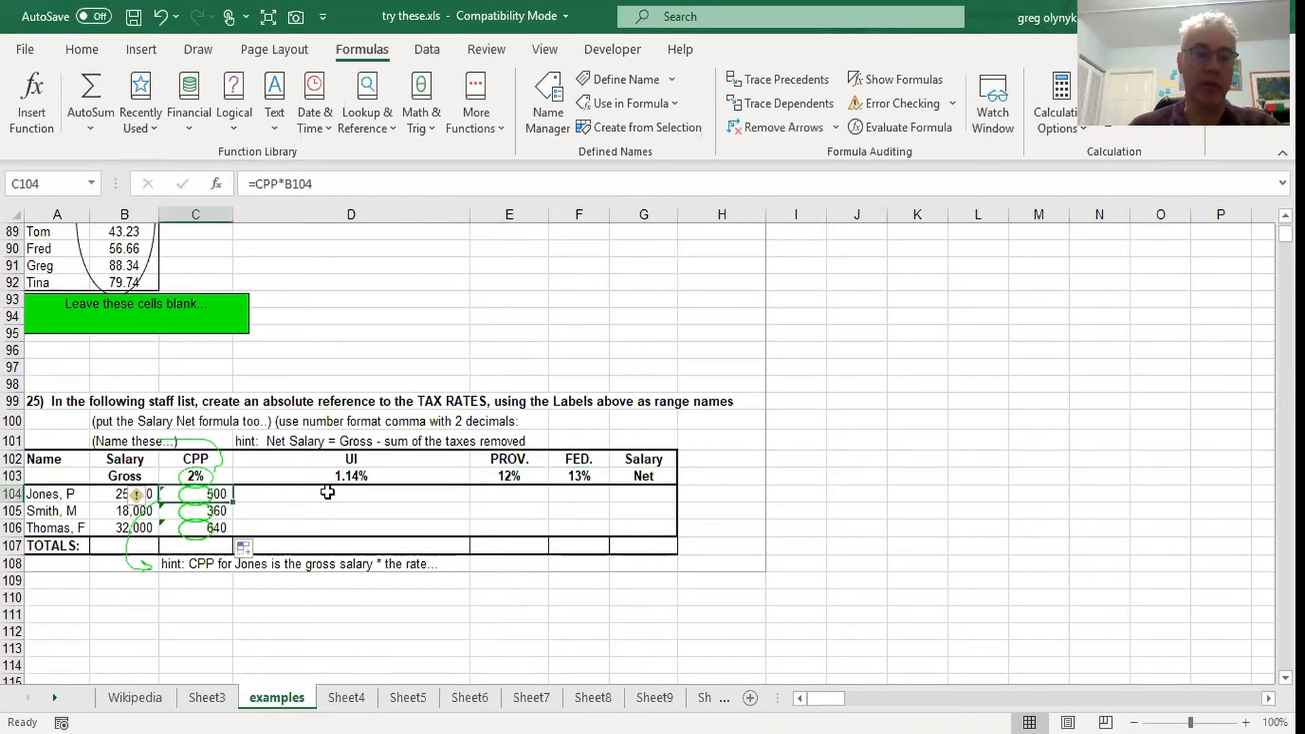
click(299, 501)
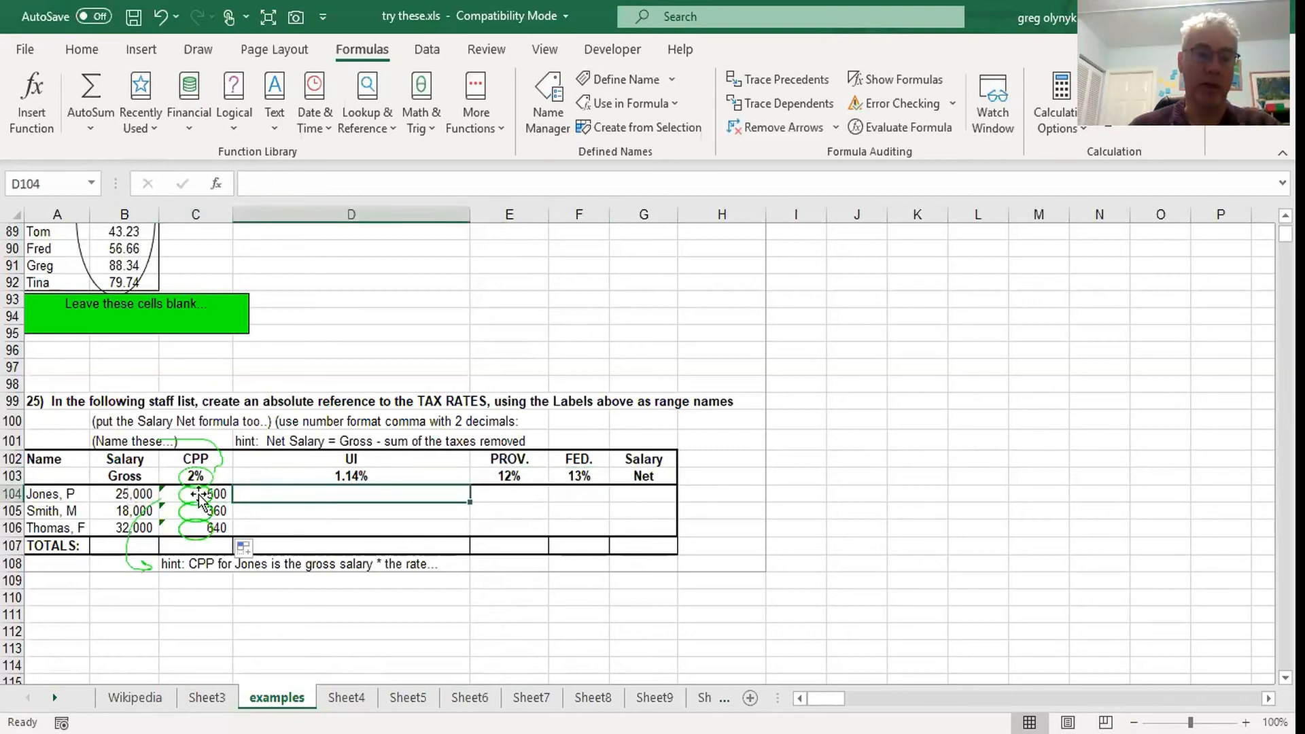
text(=)
click(349, 475)
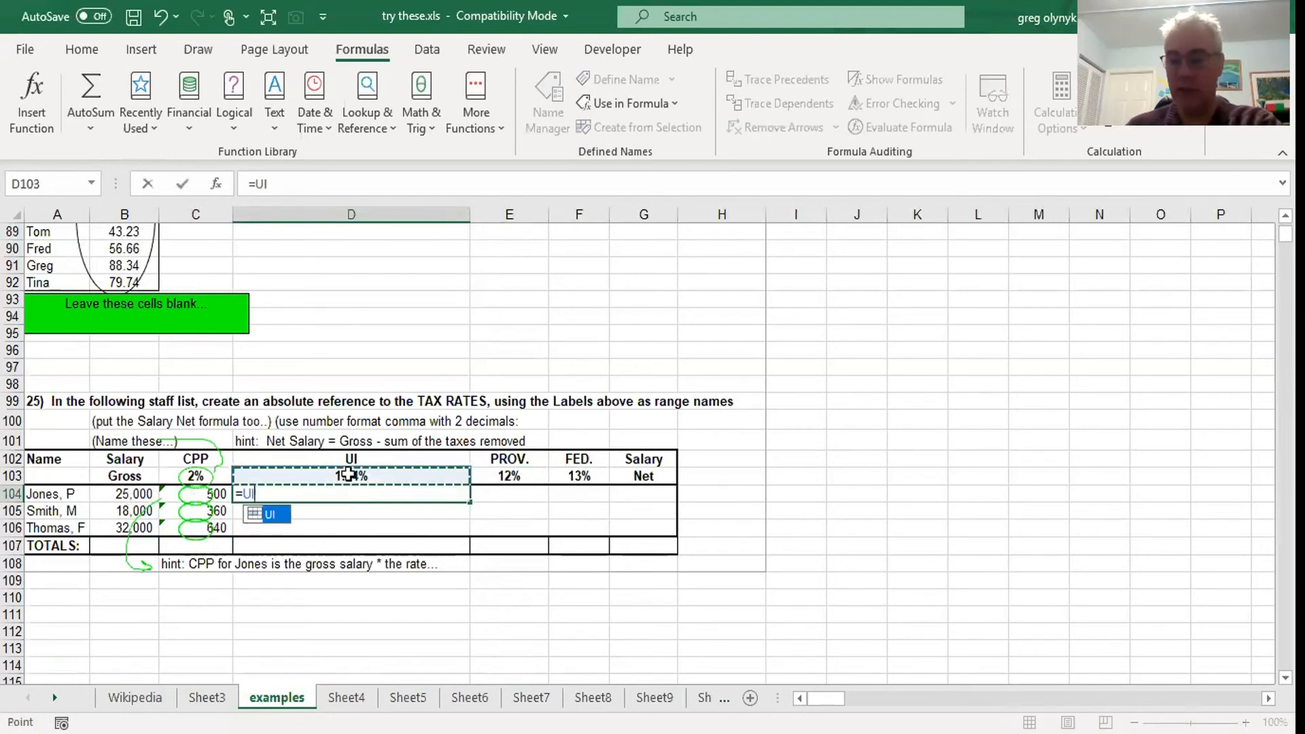
text(*)
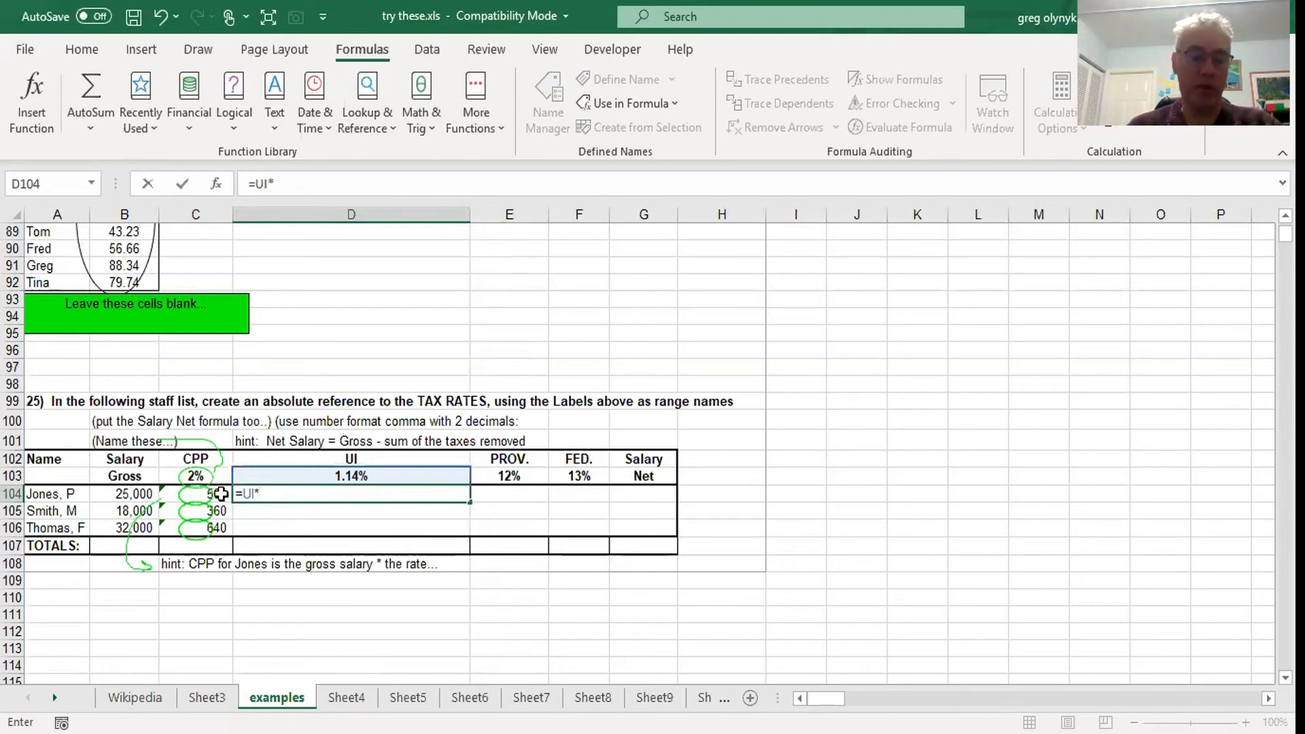
key(Escape)
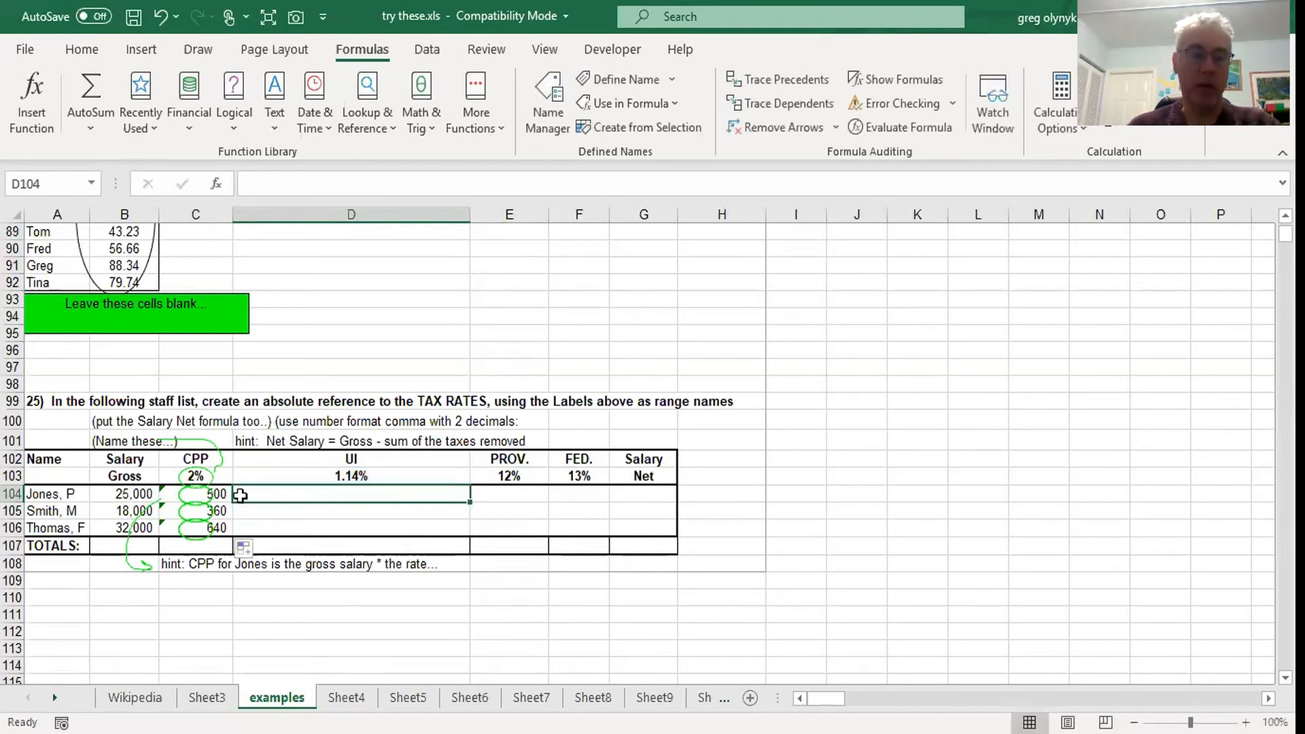
Step: Make column B absolute in the first employee's CPP formula so that C104 reads =CPP*$B104
click(226, 494)
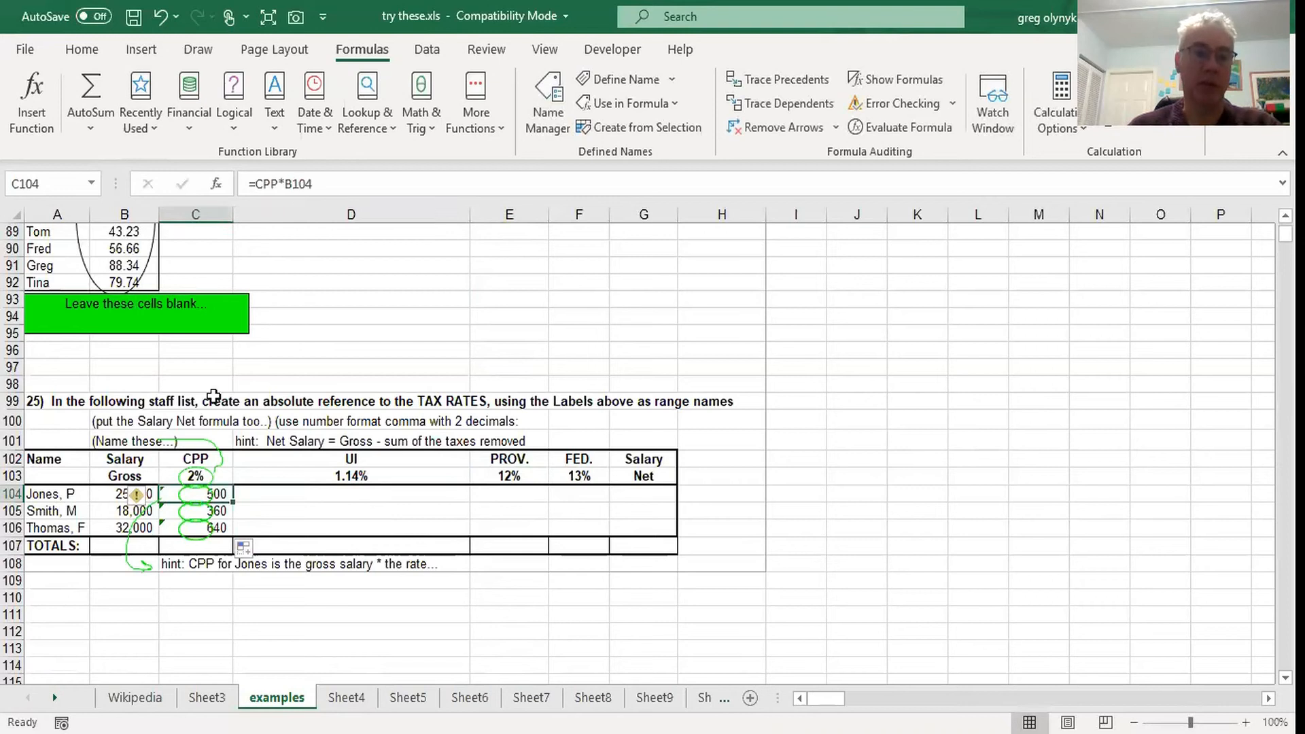
click(304, 184)
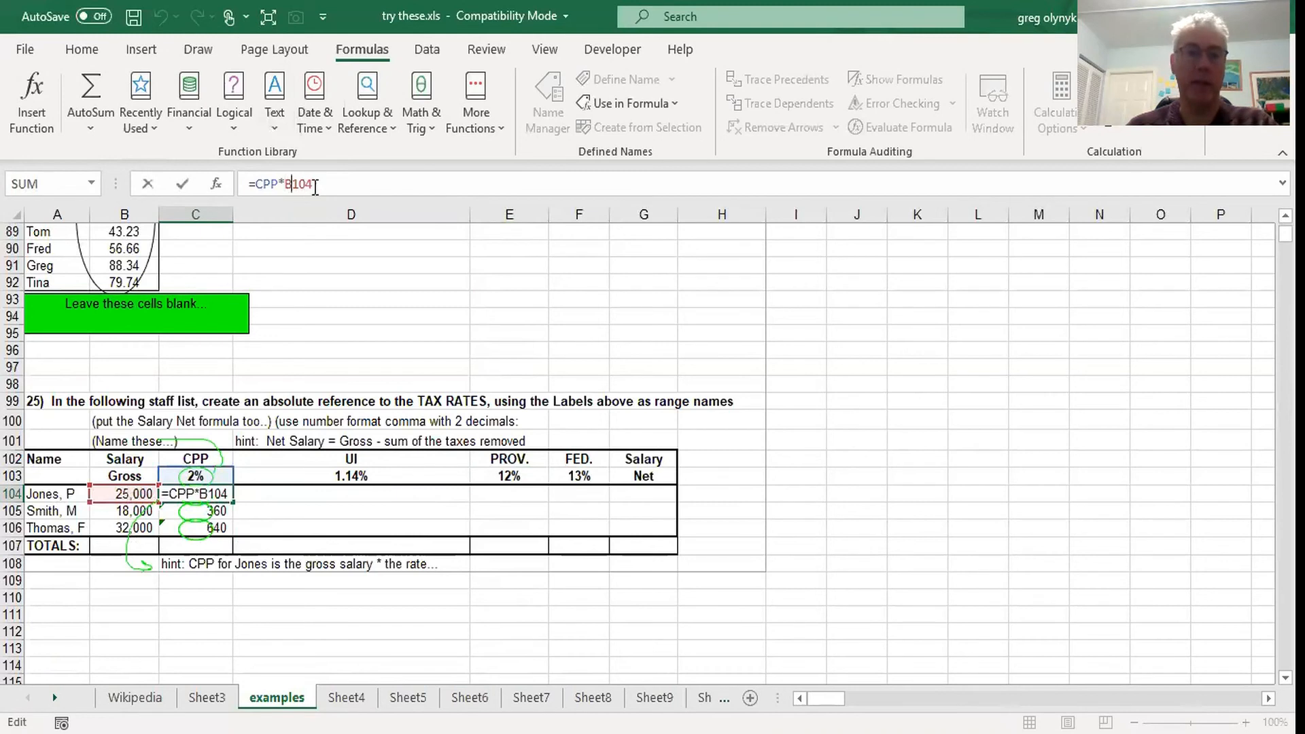
text($)
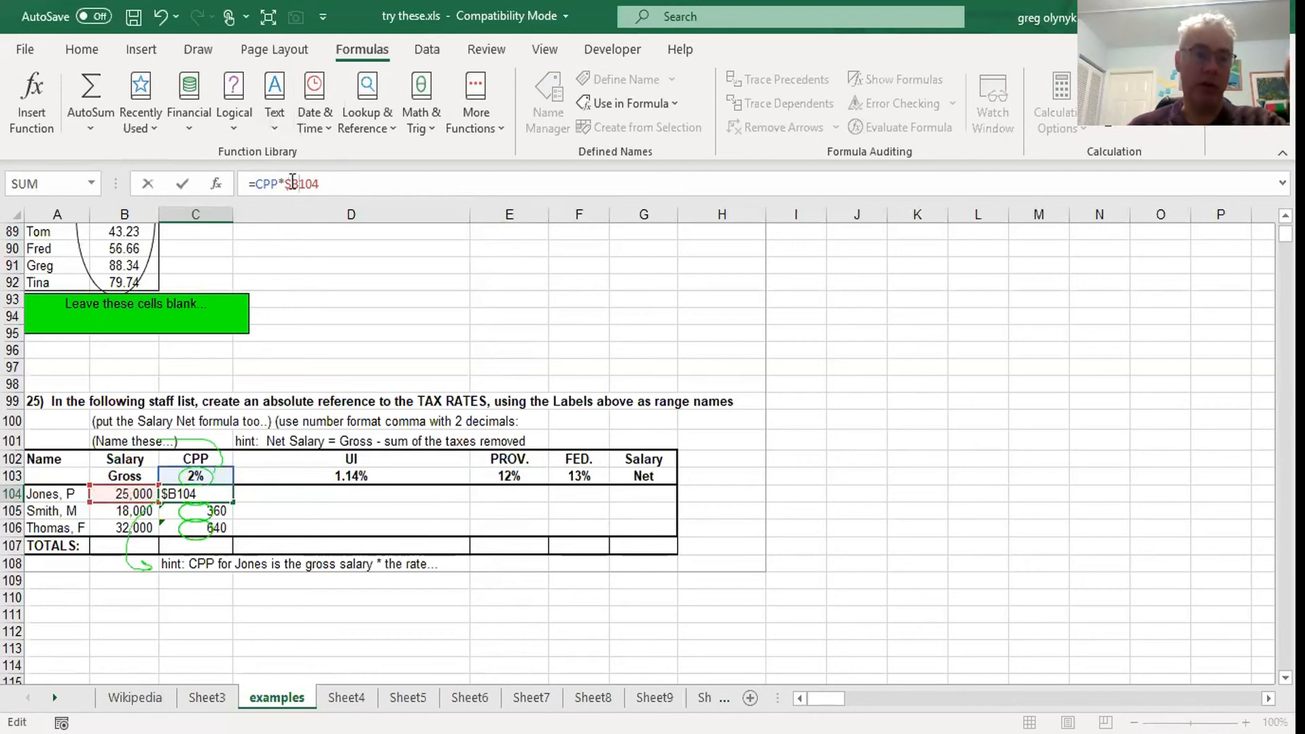
key(Return)
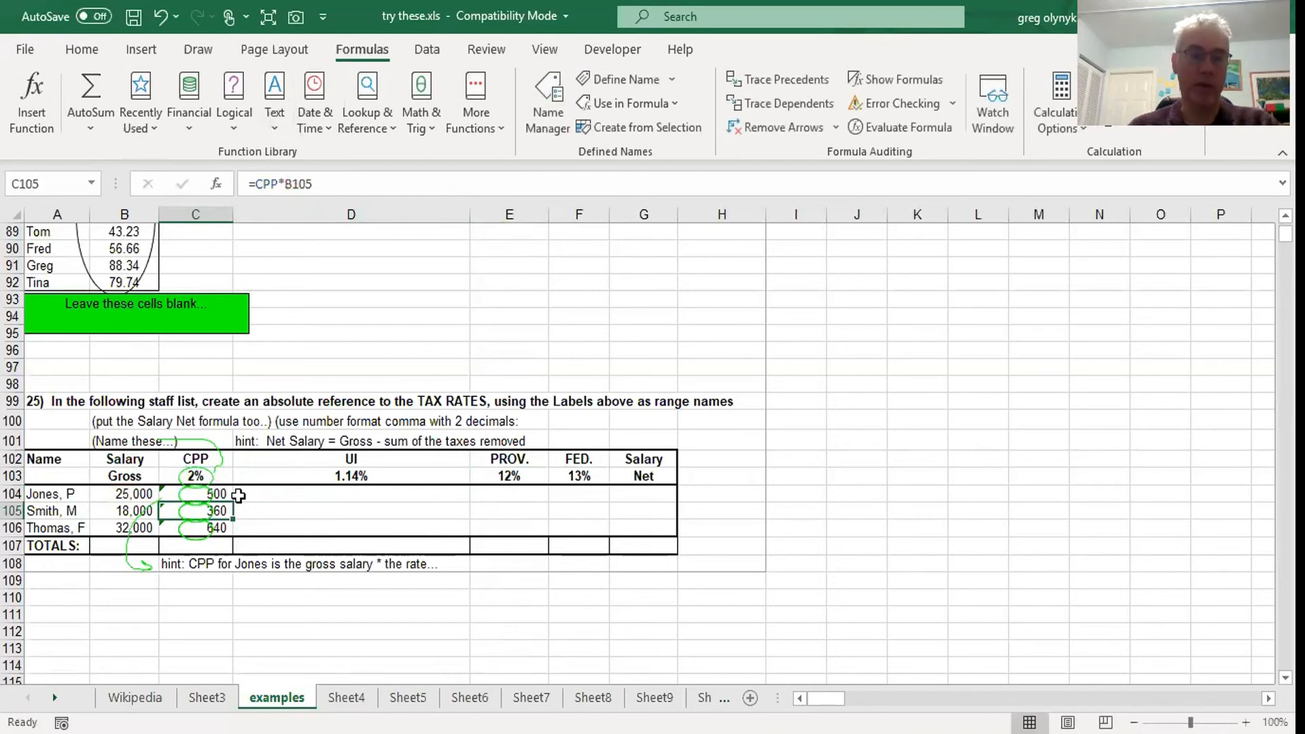
Step: Copy the formula from C104 across to D104 and replace the rate name to make it =UI*$B104
click(224, 494)
drag(232, 503, 365, 492)
click(221, 496)
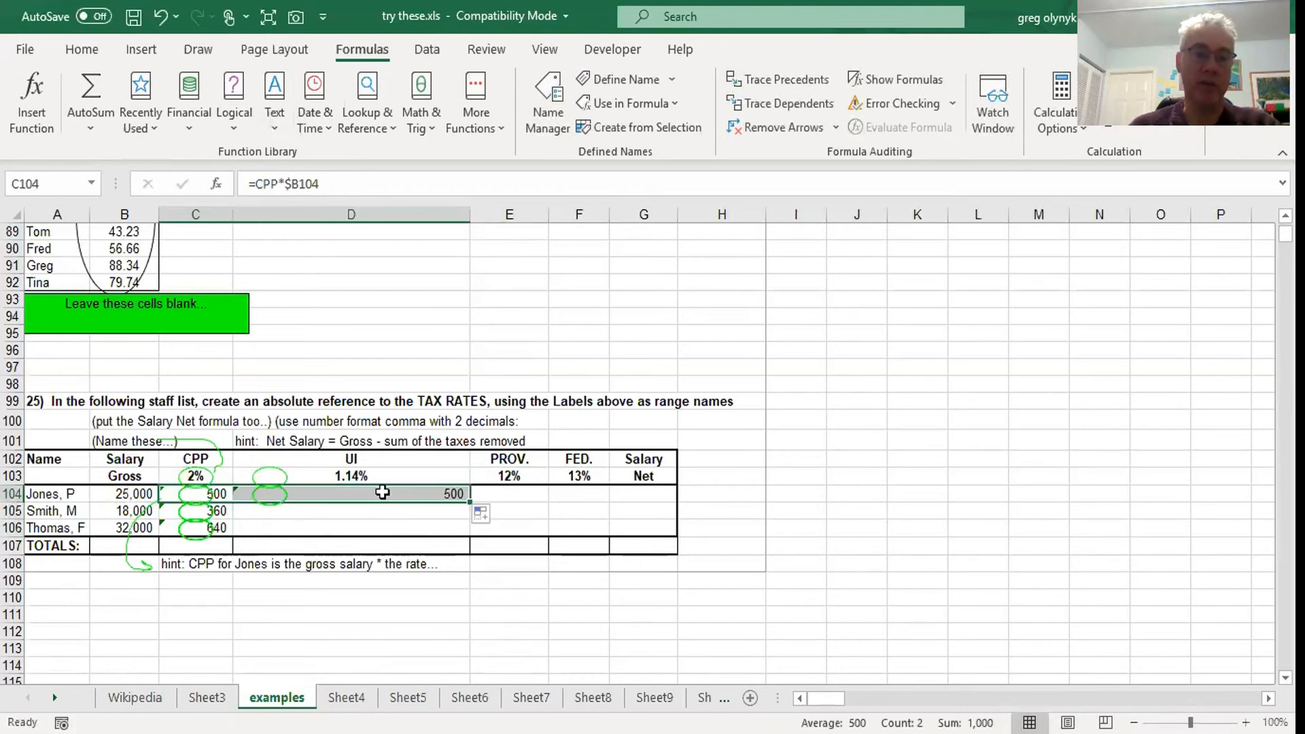
click(365, 491)
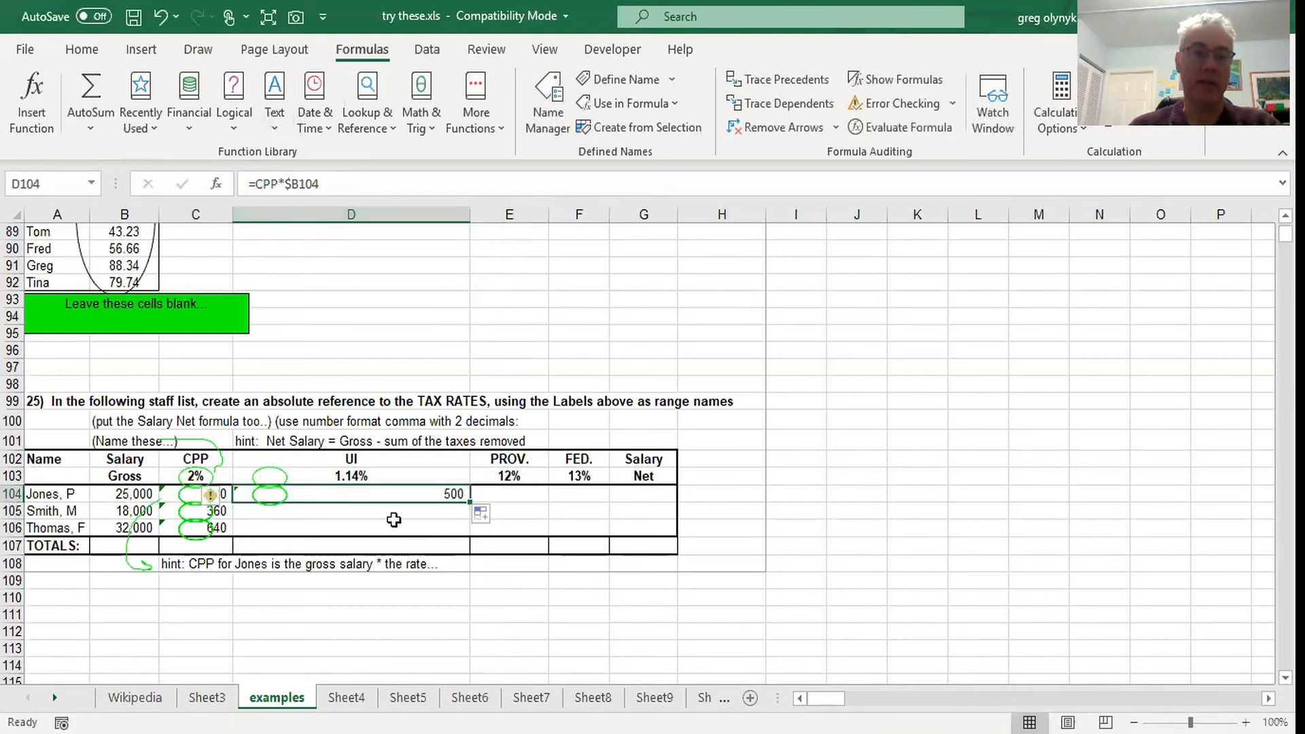
double_click(266, 183)
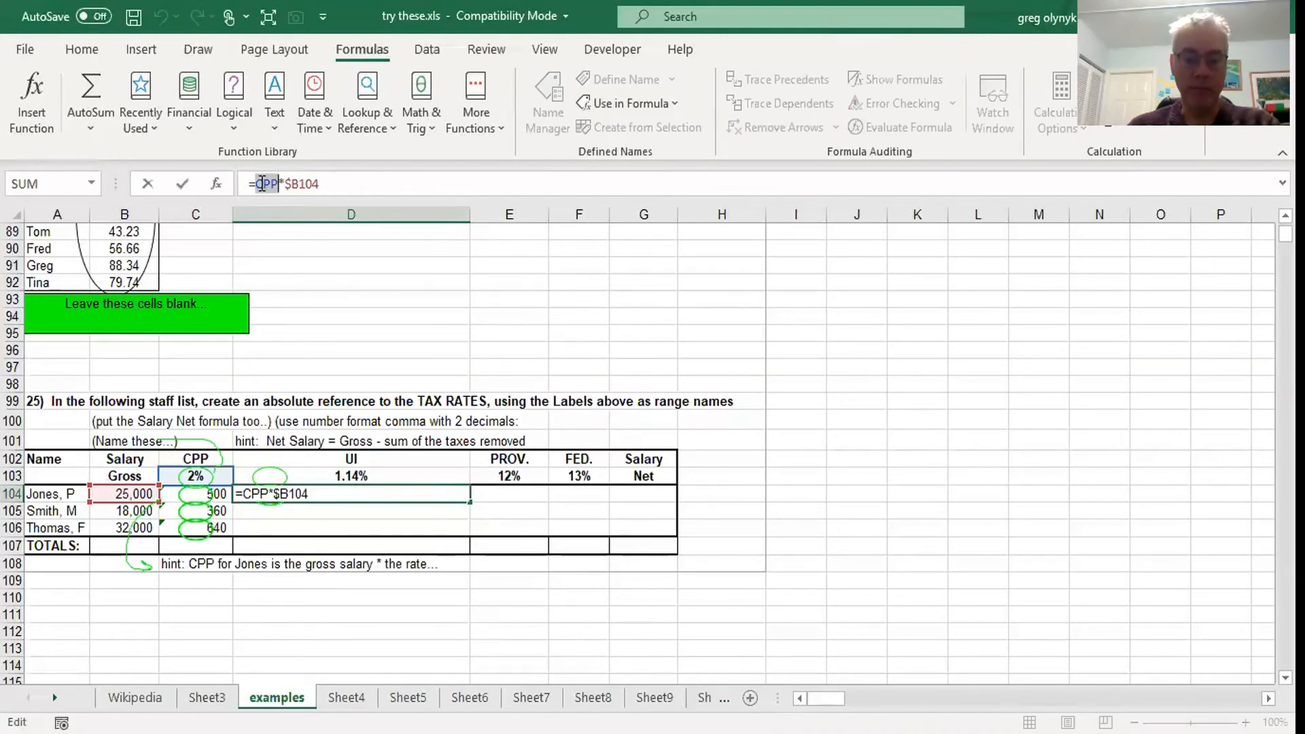
text(UI)
key(Return)
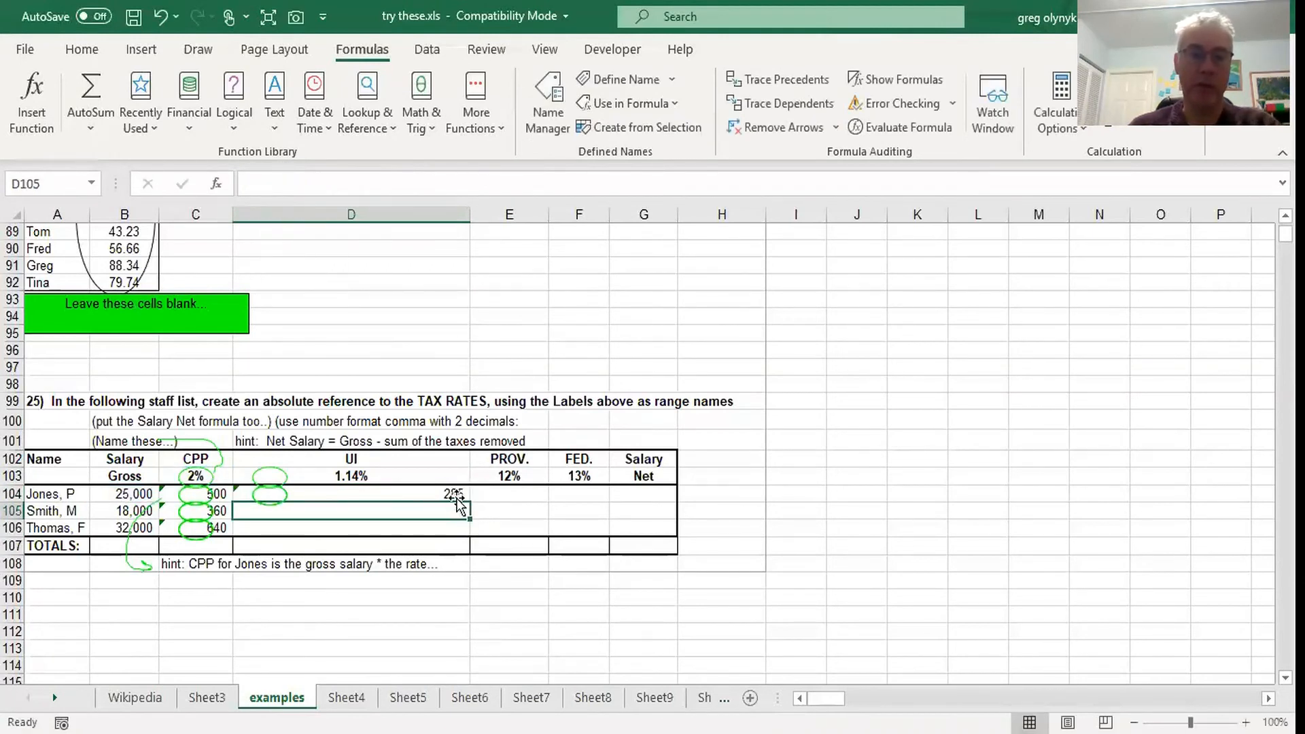
Step: Fill the UI formula from D104 down to D106 and check its references against the gross salaries in column B
click(456, 496)
drag(469, 503, 469, 537)
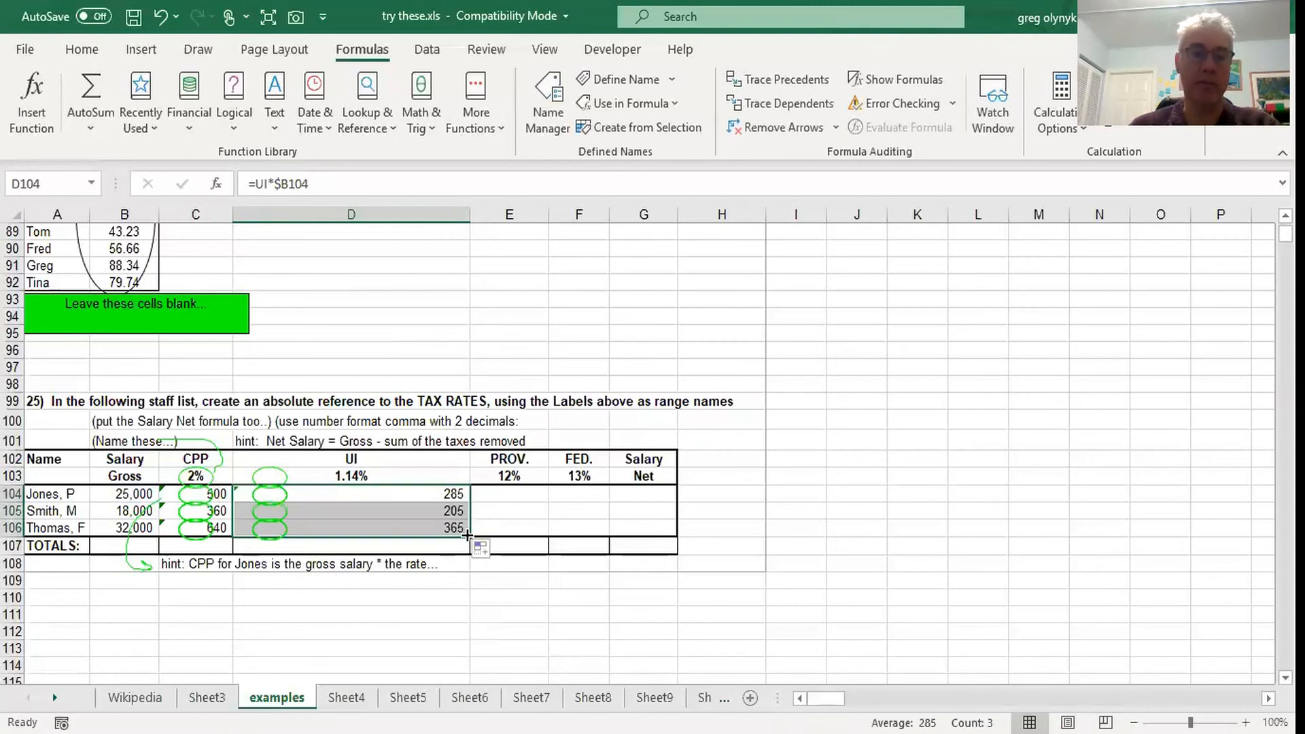
click(444, 496)
click(450, 512)
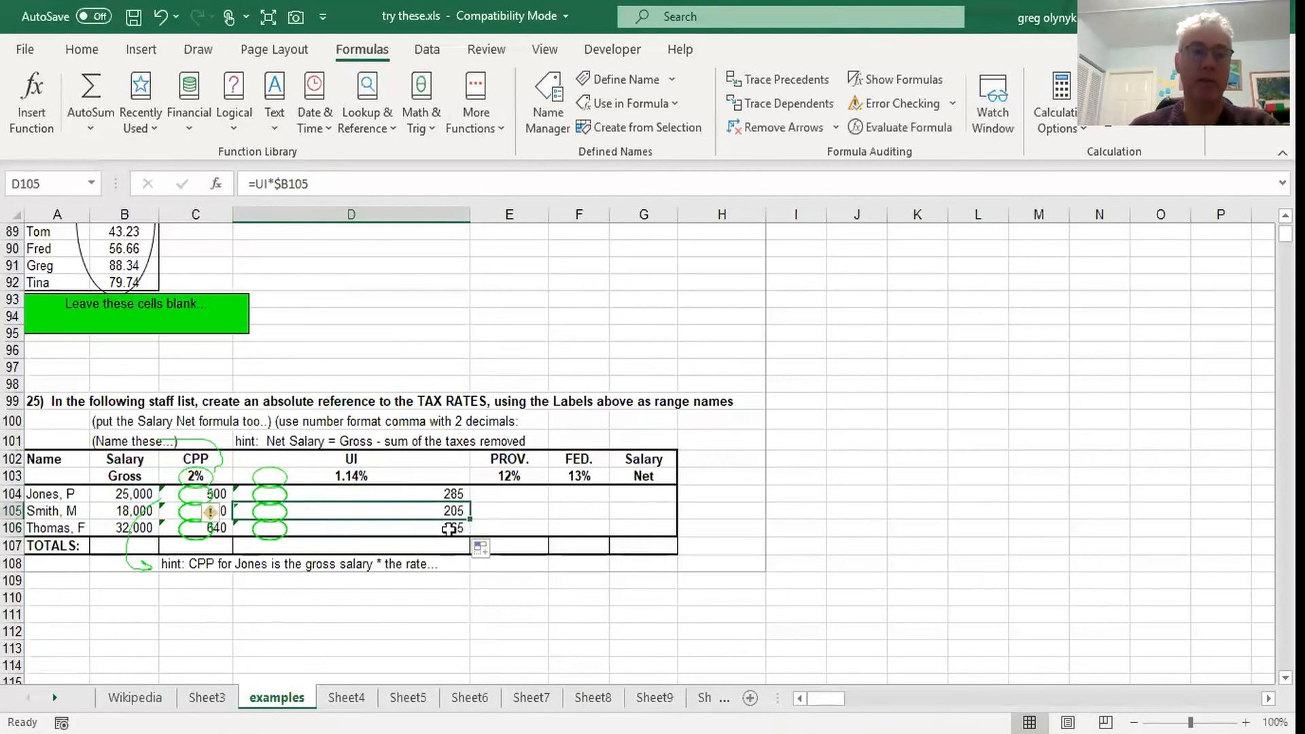
click(448, 532)
click(451, 495)
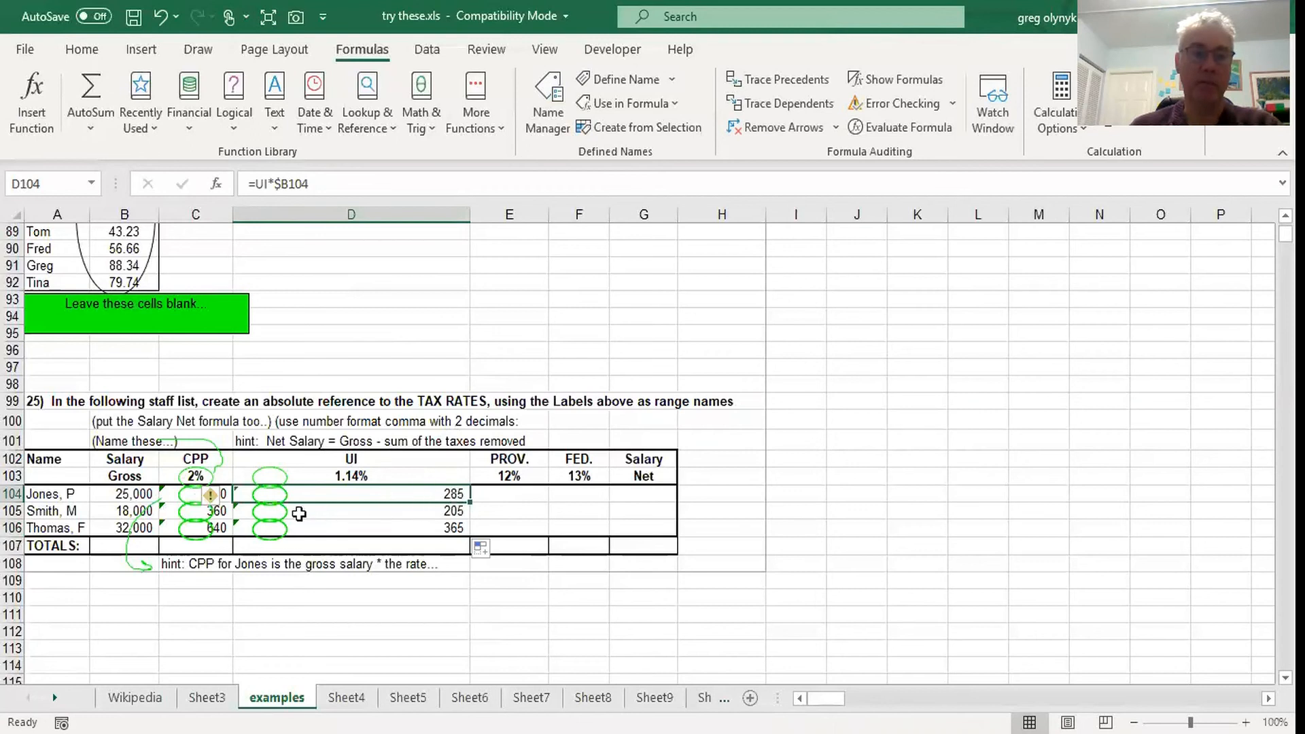
drag(131, 474, 136, 526)
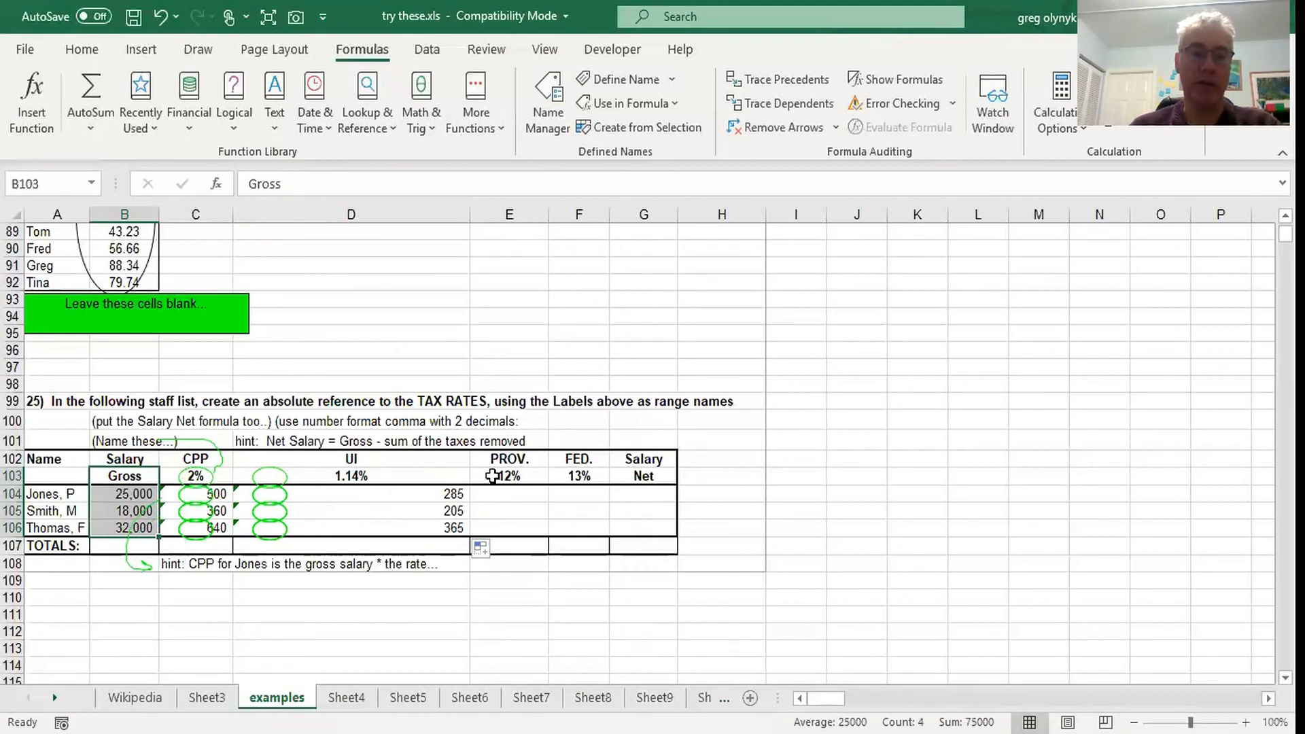
click(413, 510)
click(448, 495)
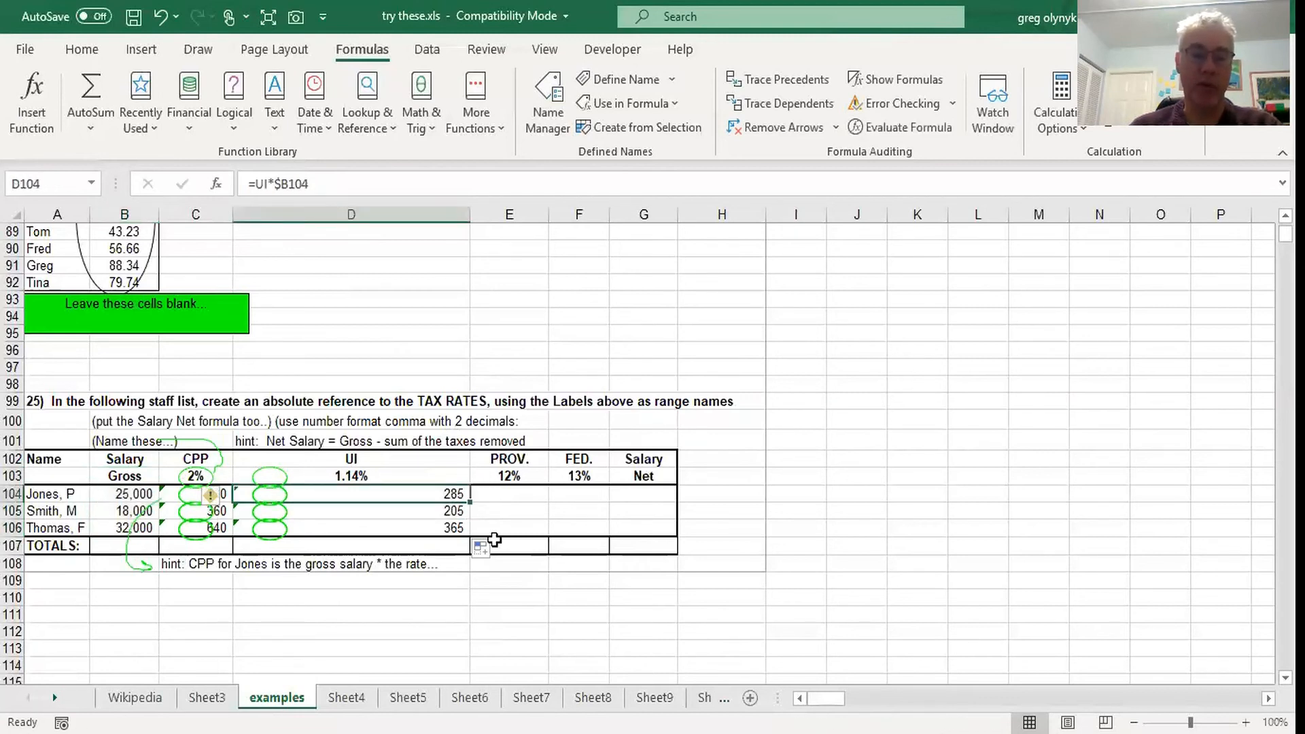
Step: Fill the UI formula from D104 across into E104 and F104
click(505, 495)
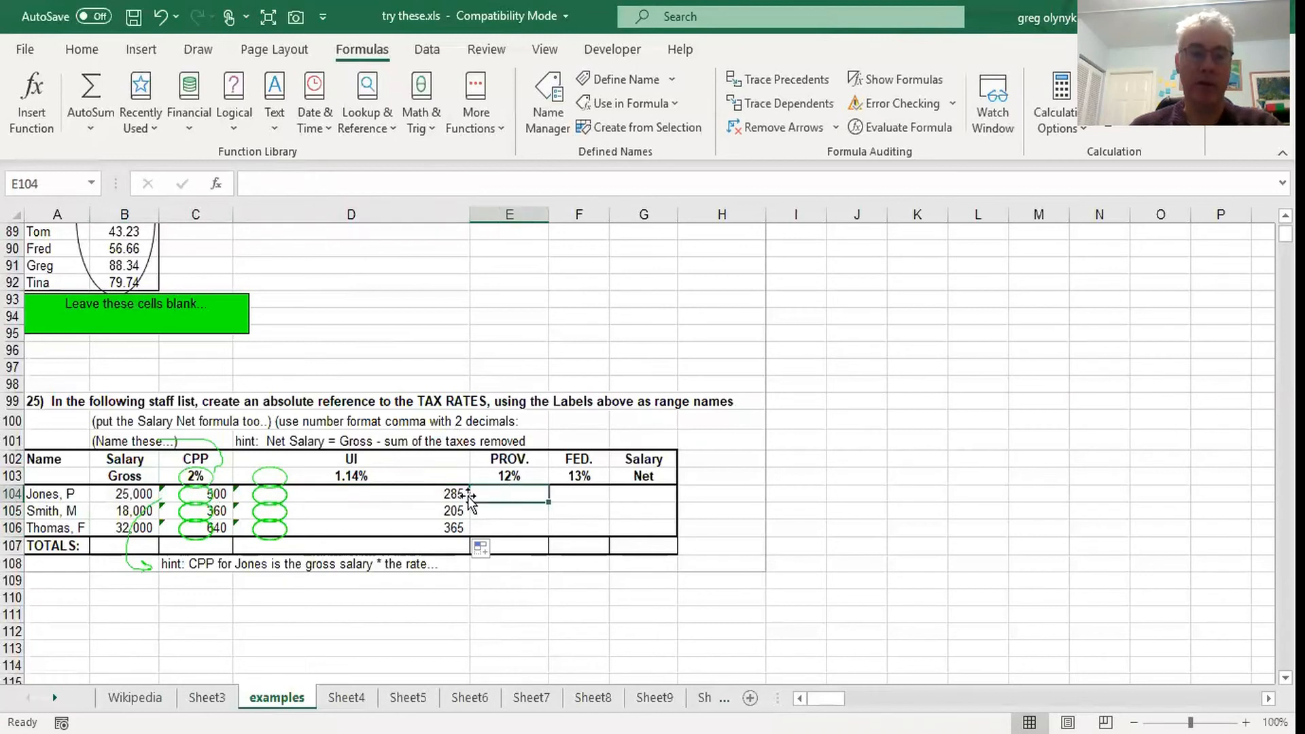
click(456, 496)
drag(474, 503, 615, 505)
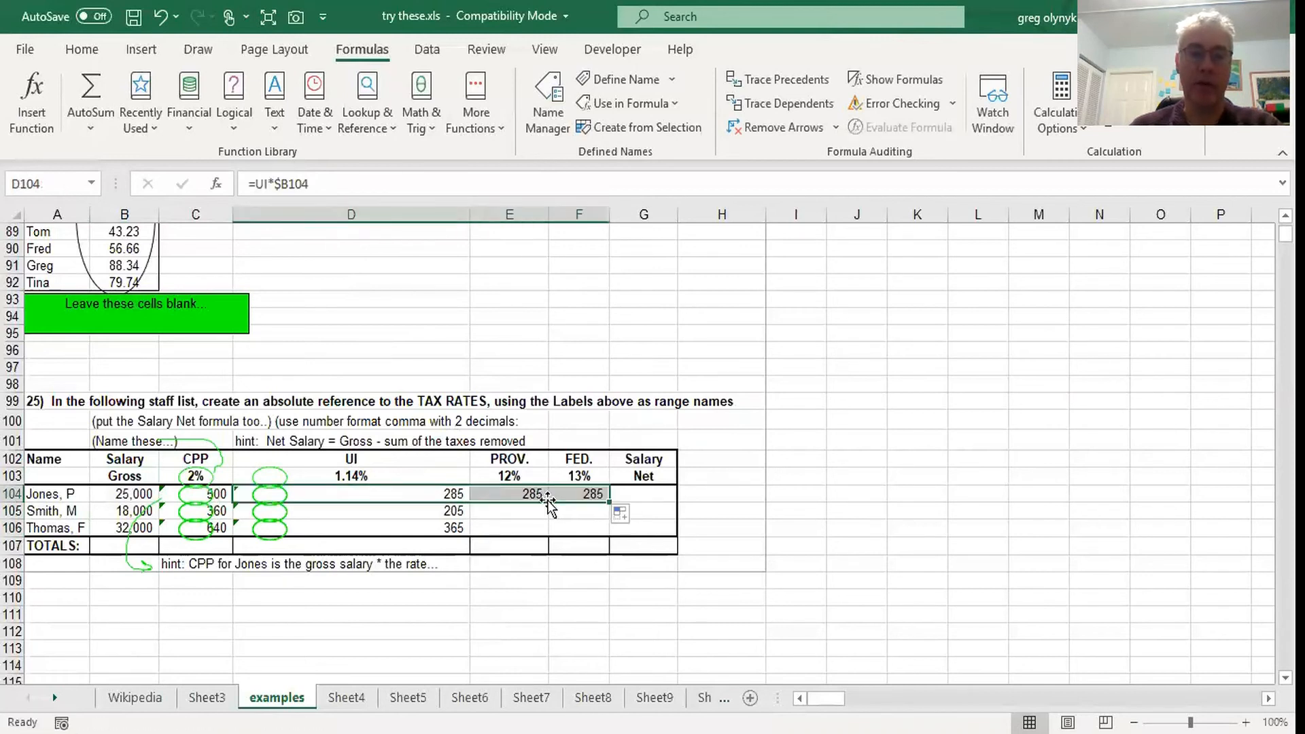
Step: Try to move a copied green oval out of the staff table and undo the move
click(519, 500)
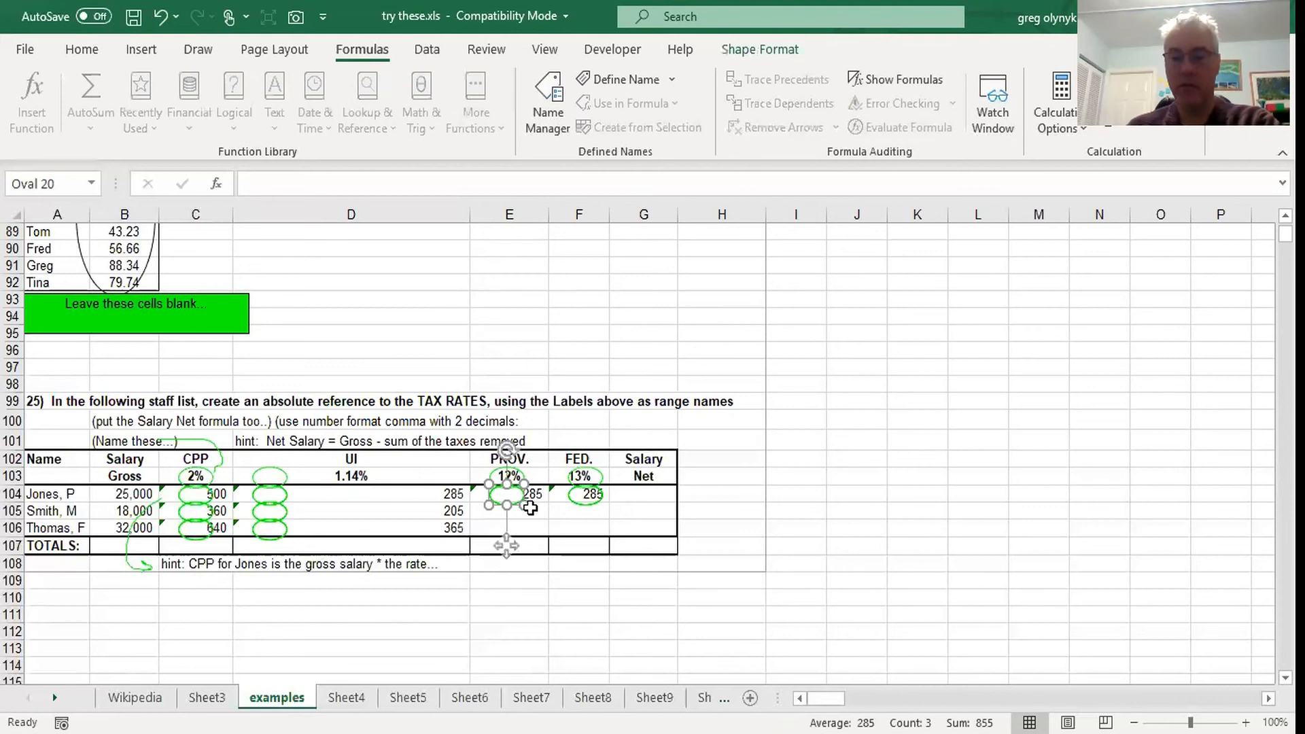
key(Escape)
click(516, 499)
key(Escape)
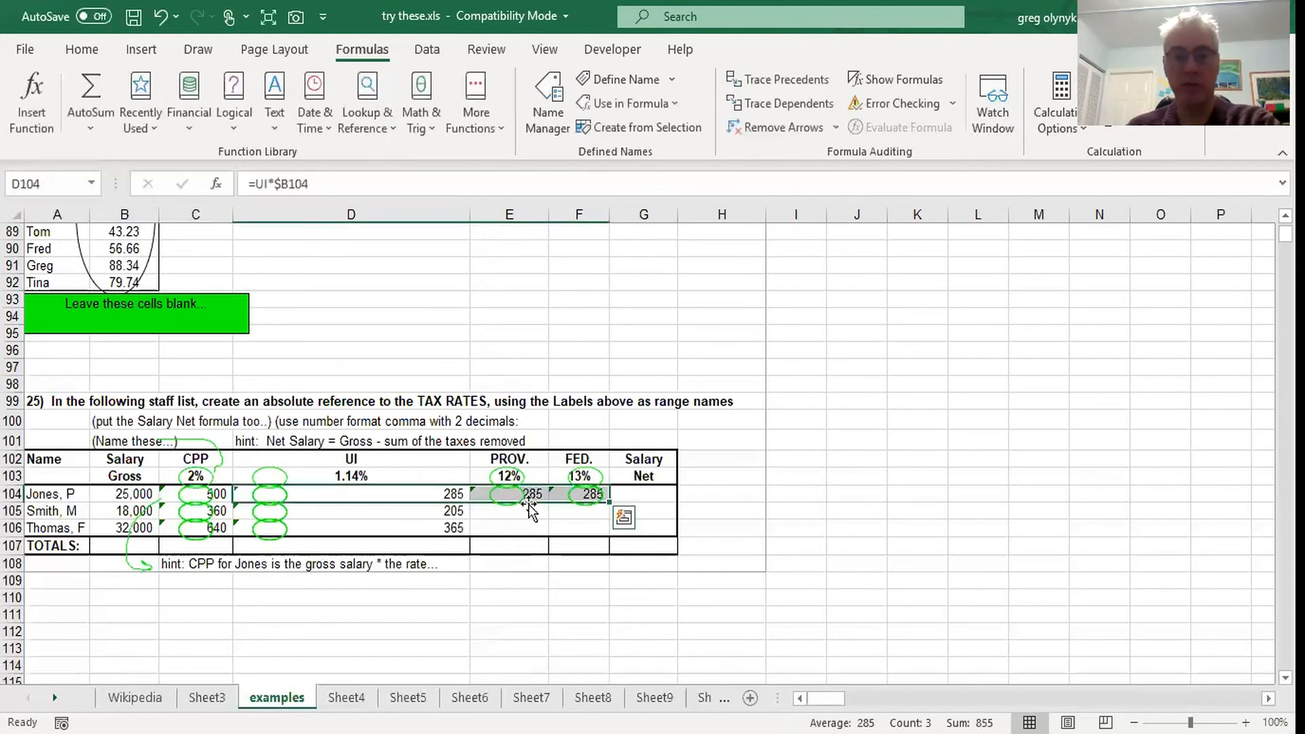
click(565, 498)
key(Escape)
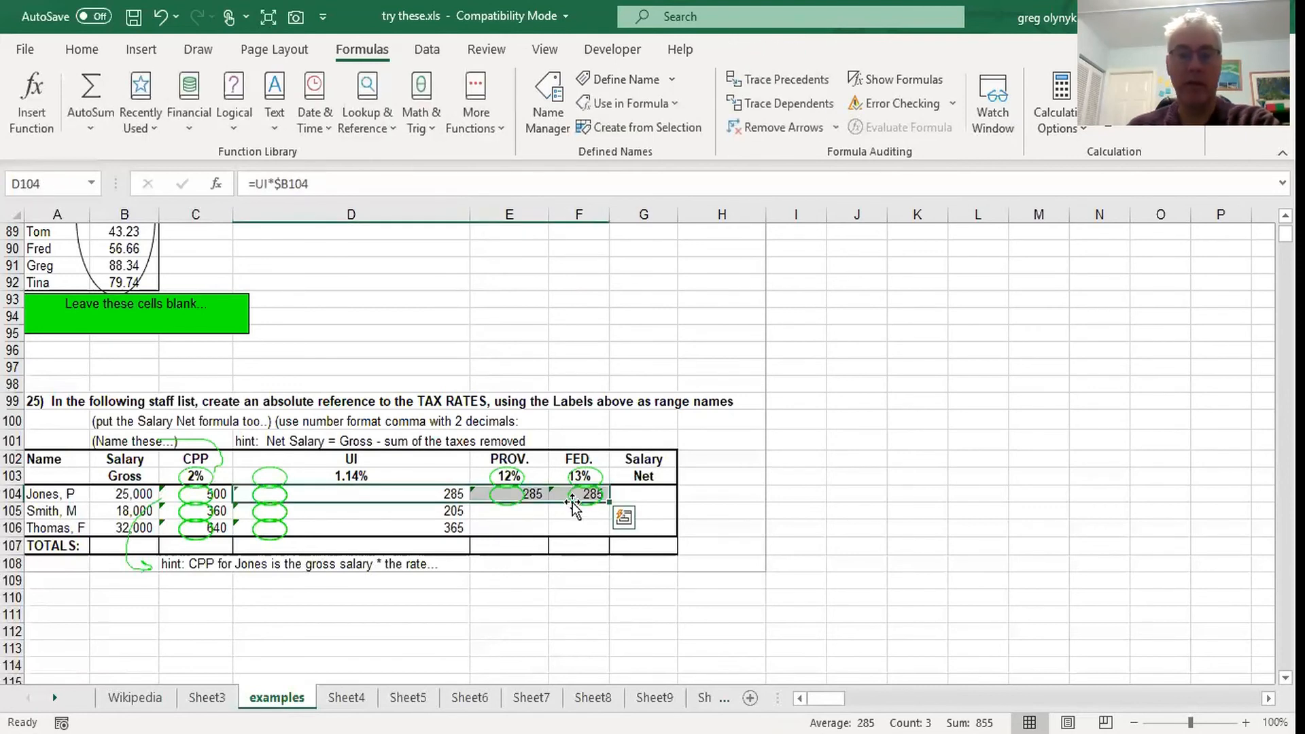
click(581, 500)
drag(586, 511, 863, 437)
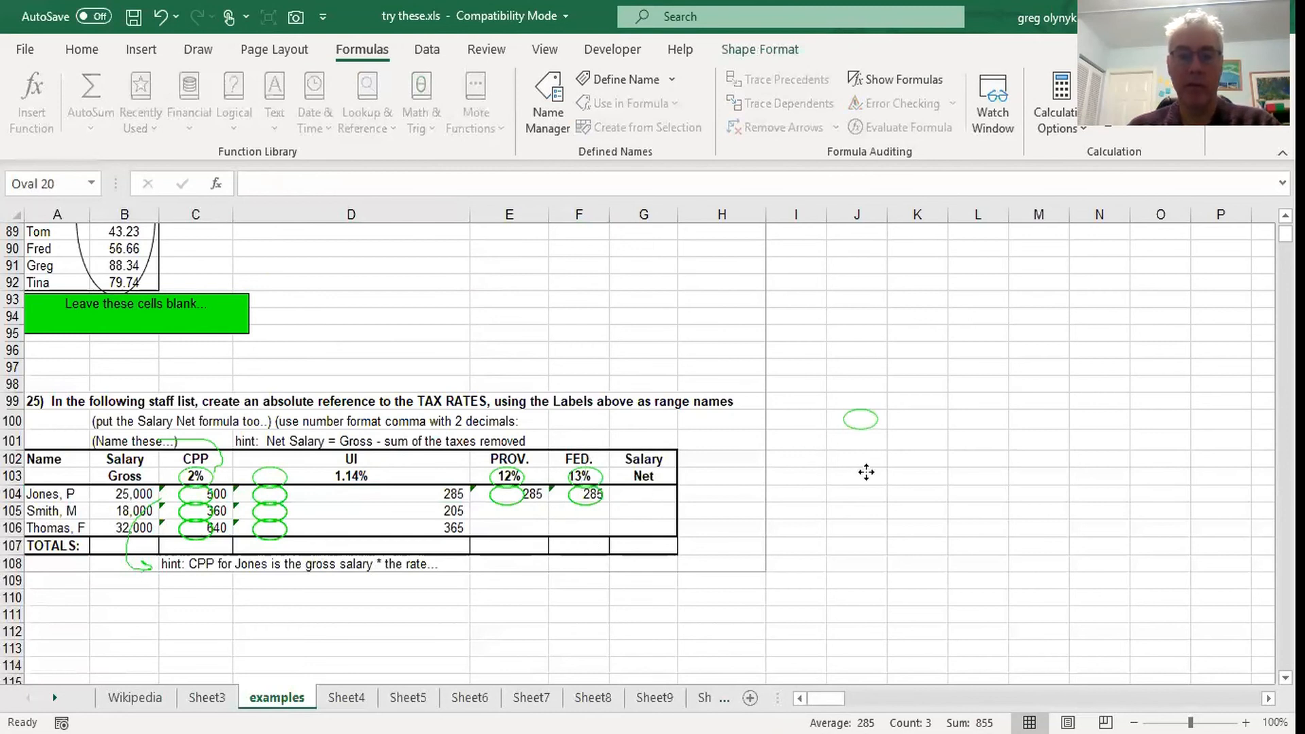
key(Escape)
key(ctrl+z)
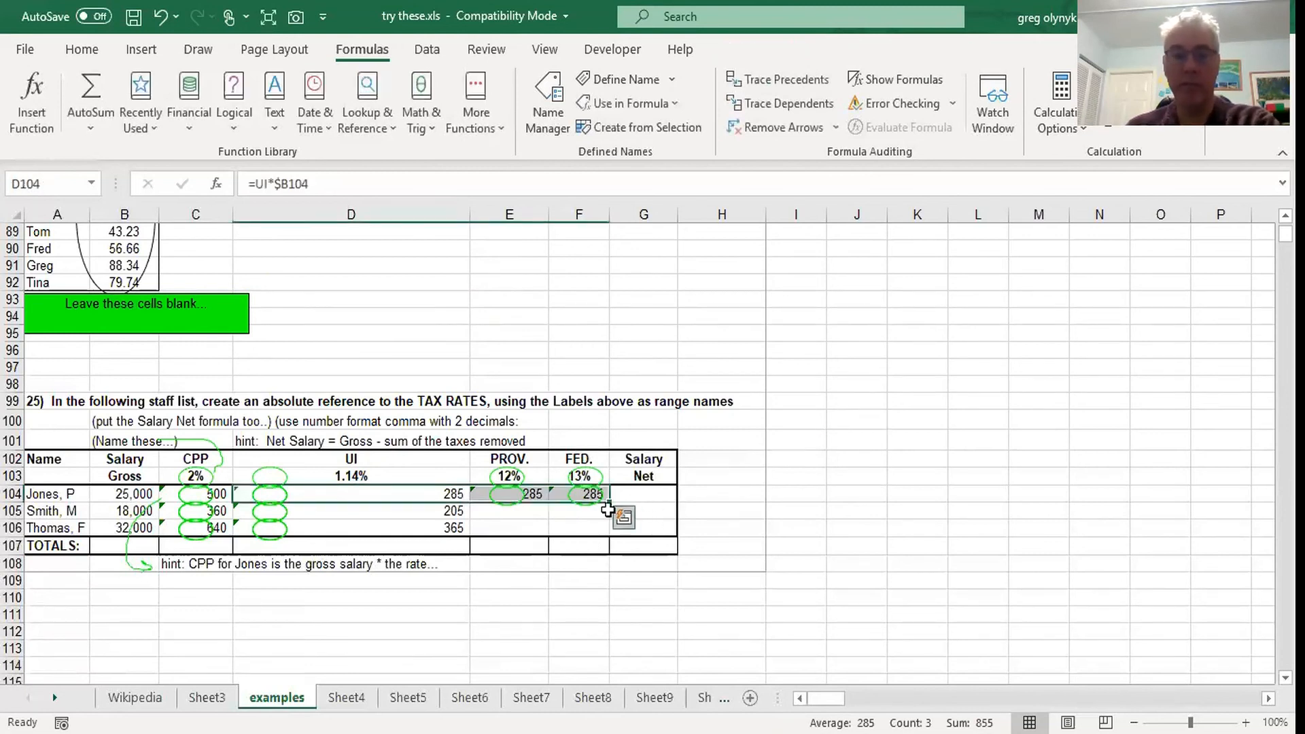
Step: Delete the copied green ovals covering cells F104 and E104
key(Delete)
click(584, 502)
key(Delete)
click(512, 506)
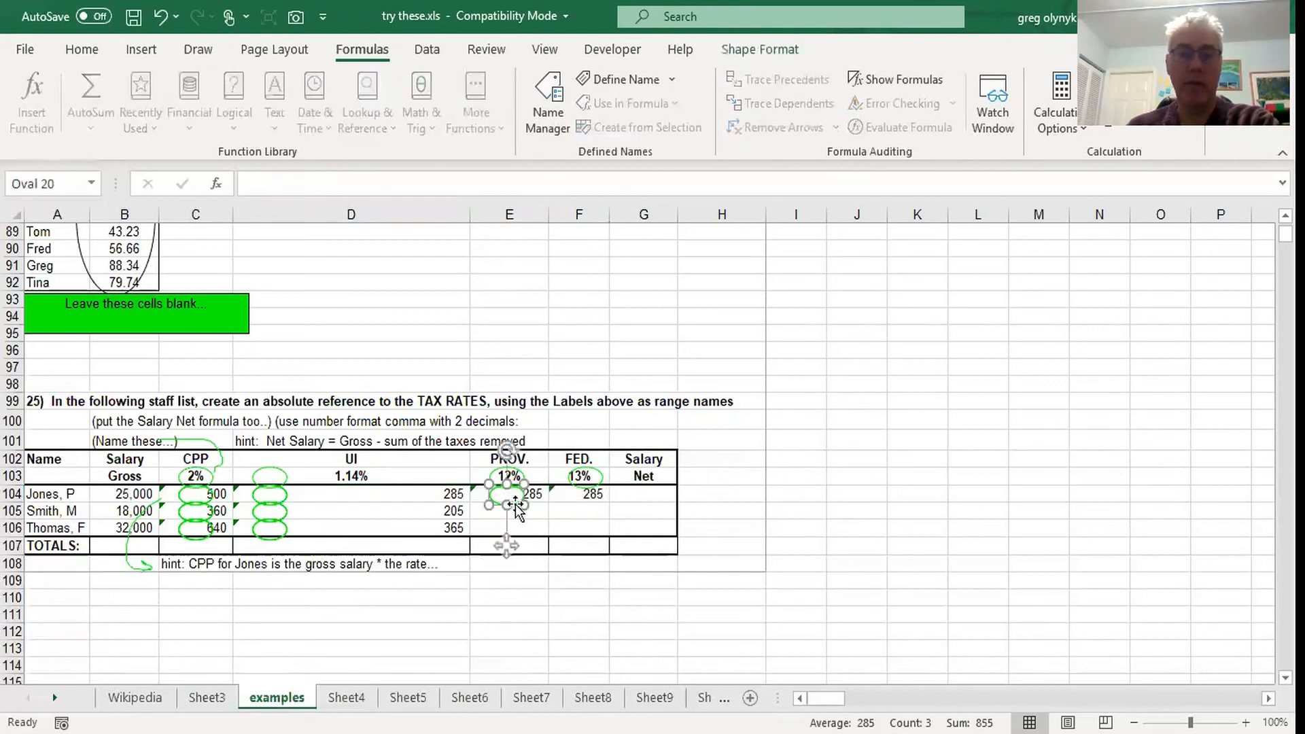
key(Delete)
click(512, 506)
key(Delete)
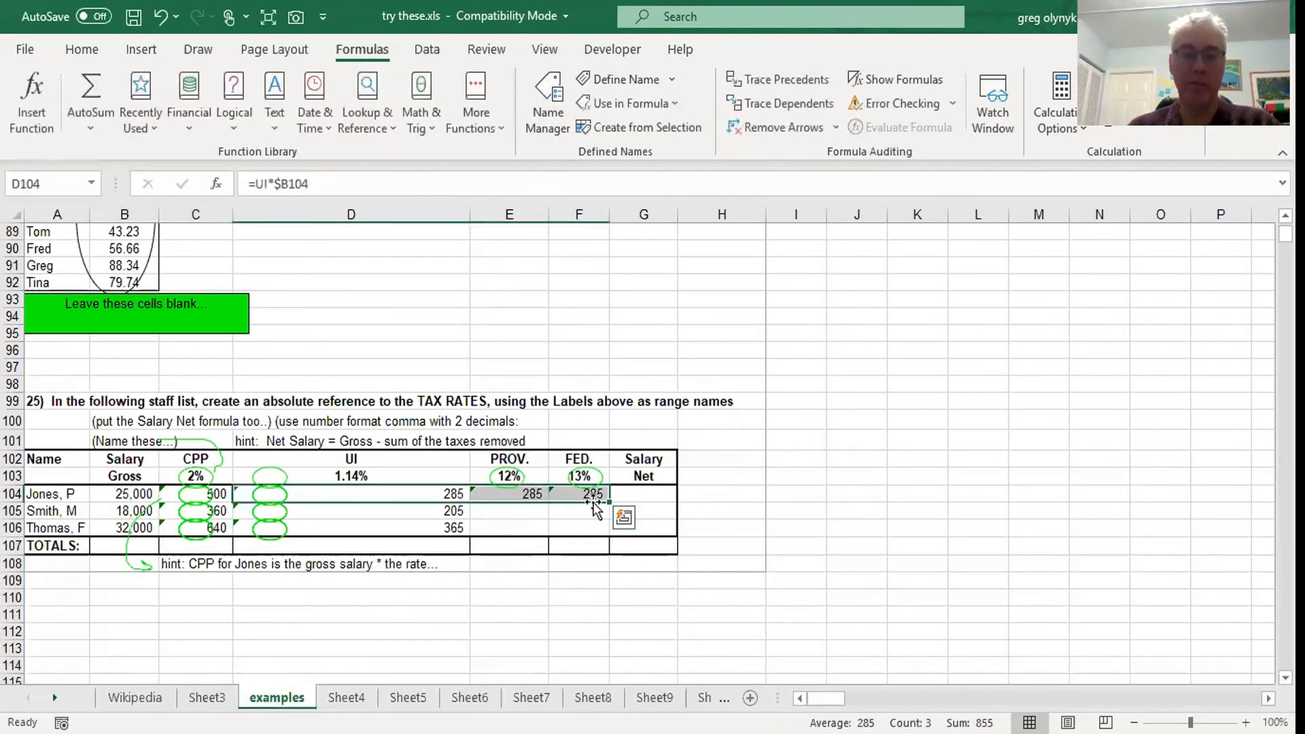
Step: Change the formula in E104 to =PROV.*$B104 and fill it down to E106
click(522, 495)
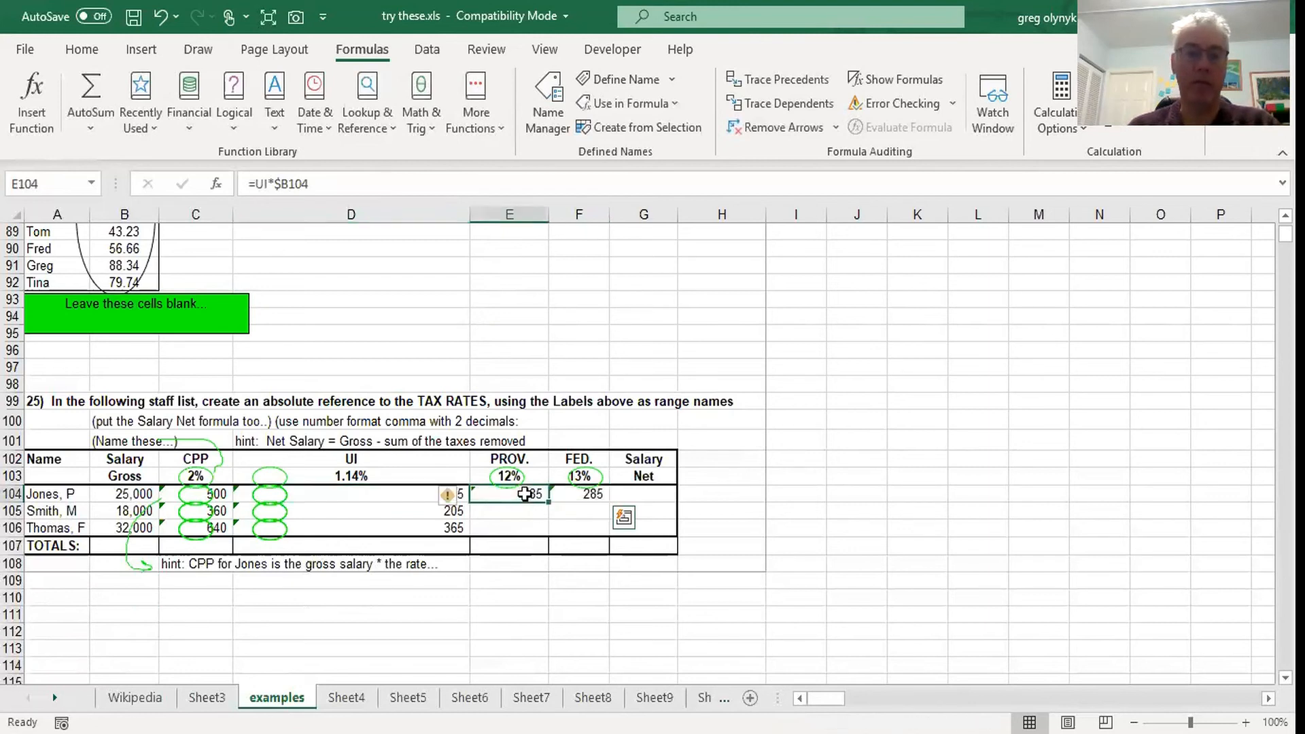
click(263, 184)
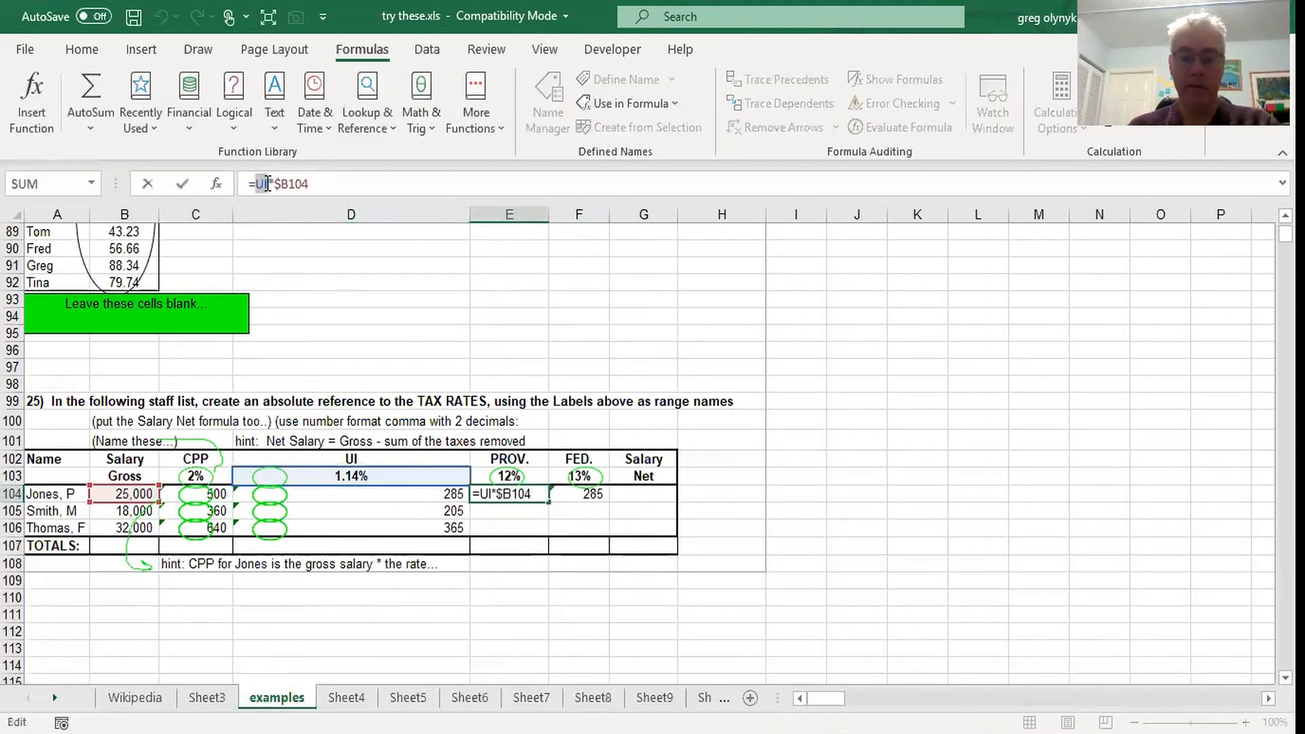
text(p)
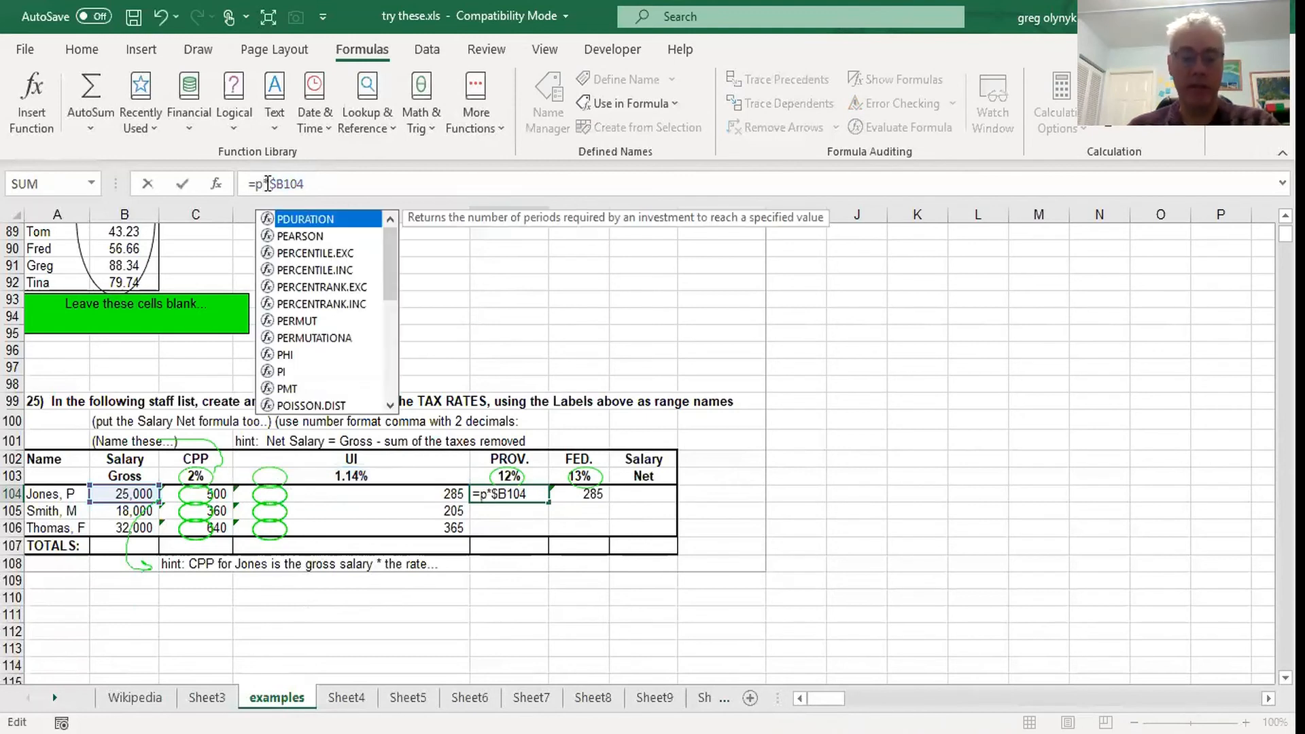
text(r)
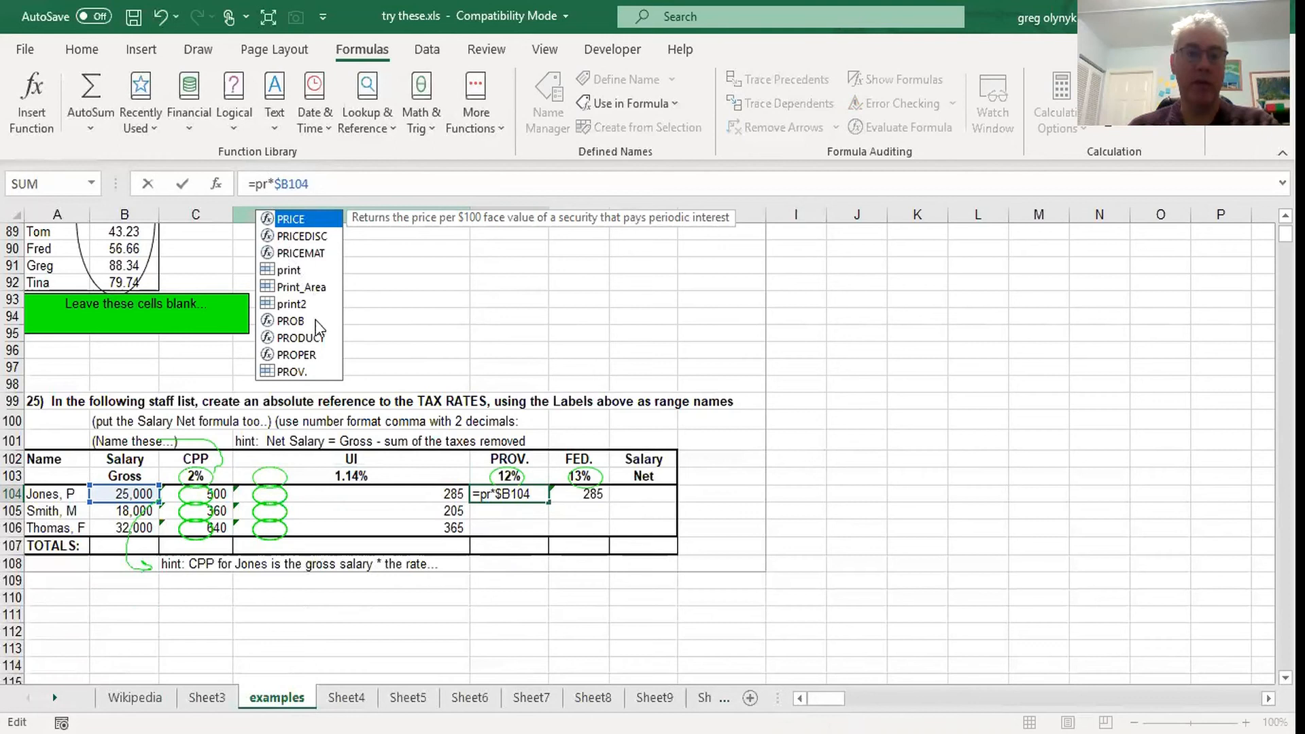
click(296, 372)
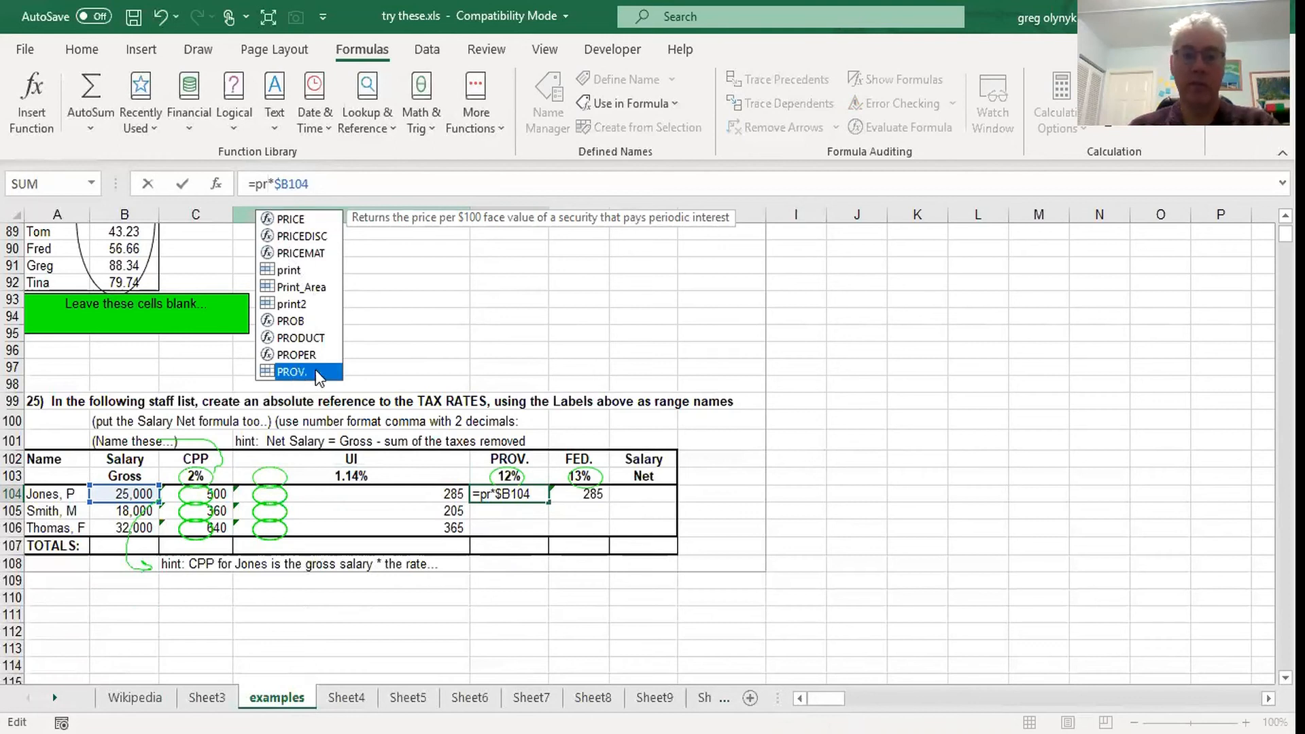
double_click(316, 371)
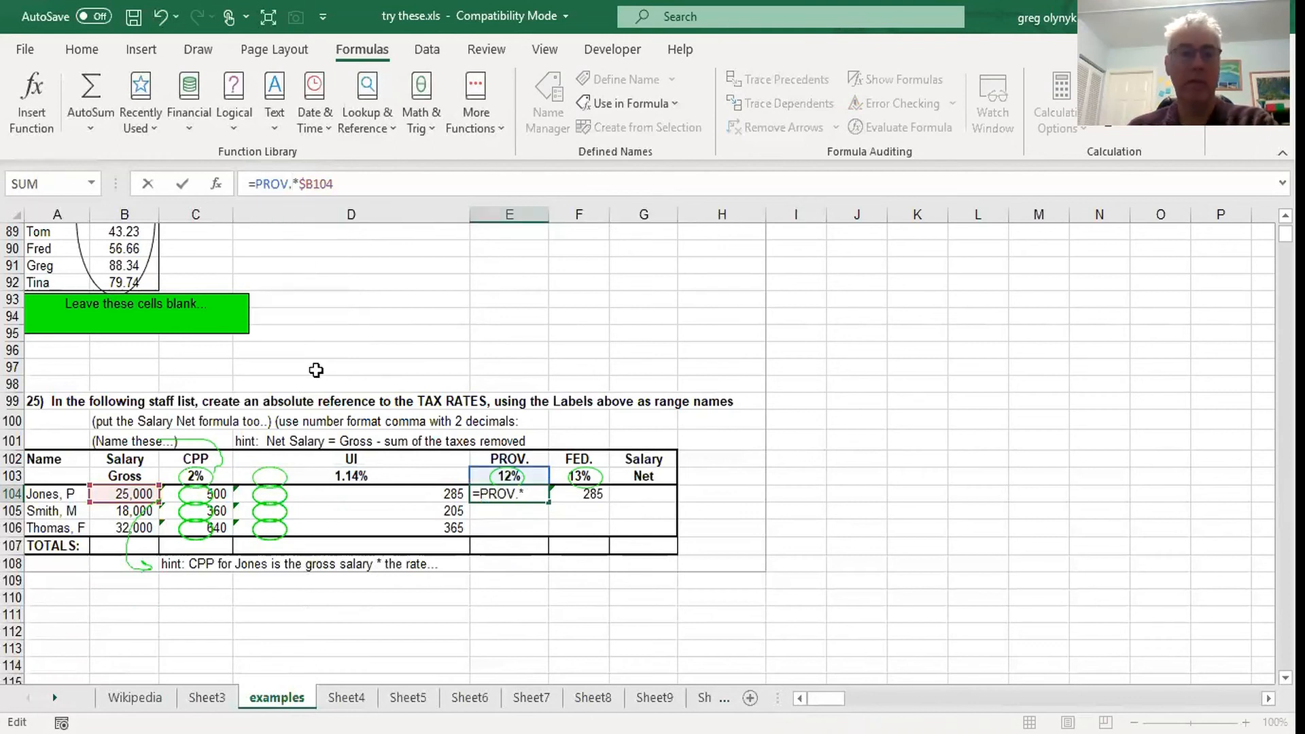
key(ctrl+Return)
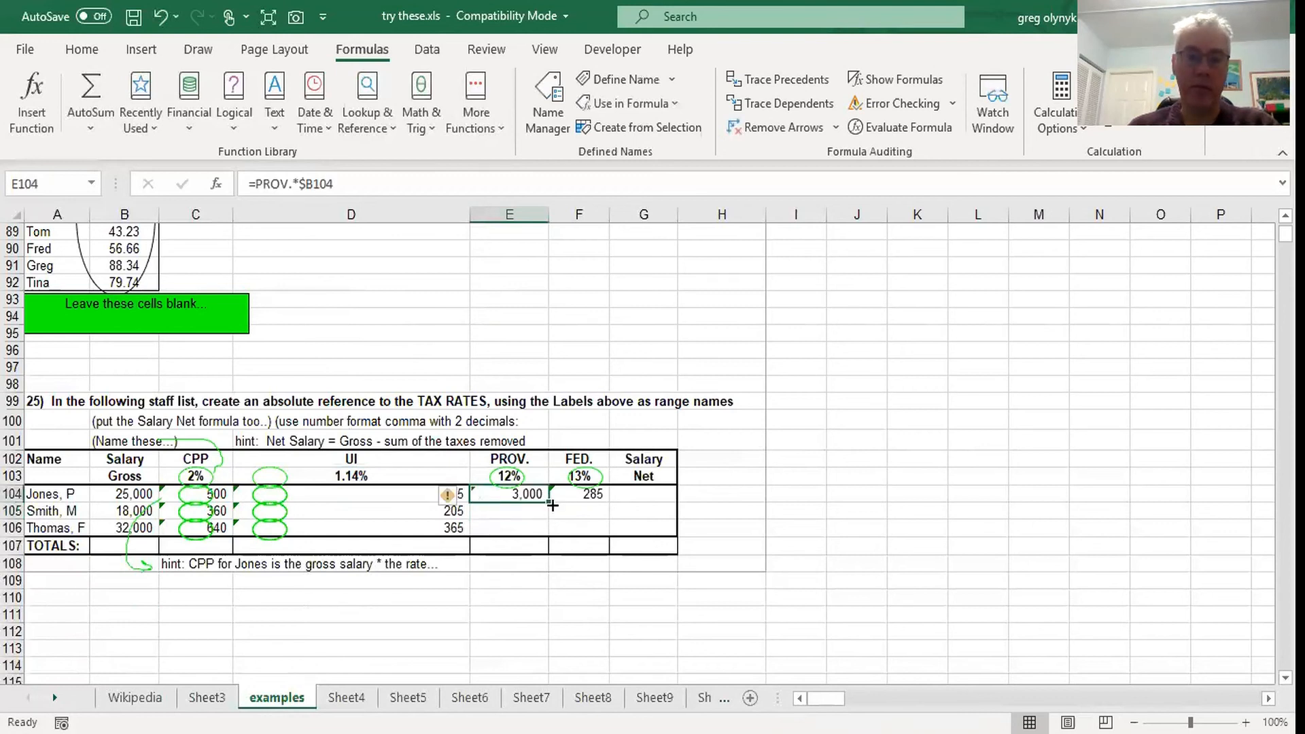
drag(549, 505, 549, 539)
Step: Replace the UI name with fed in the formula of cell F104
click(578, 491)
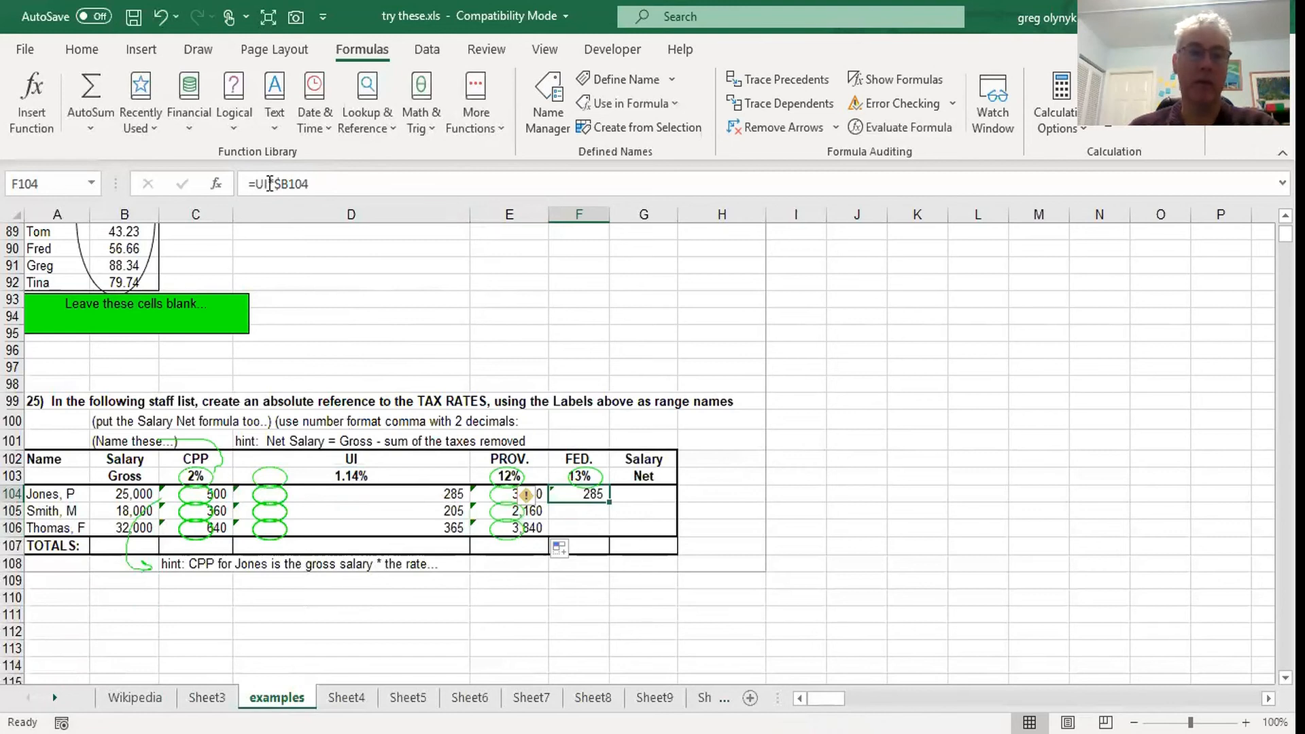
drag(270, 184, 258, 182)
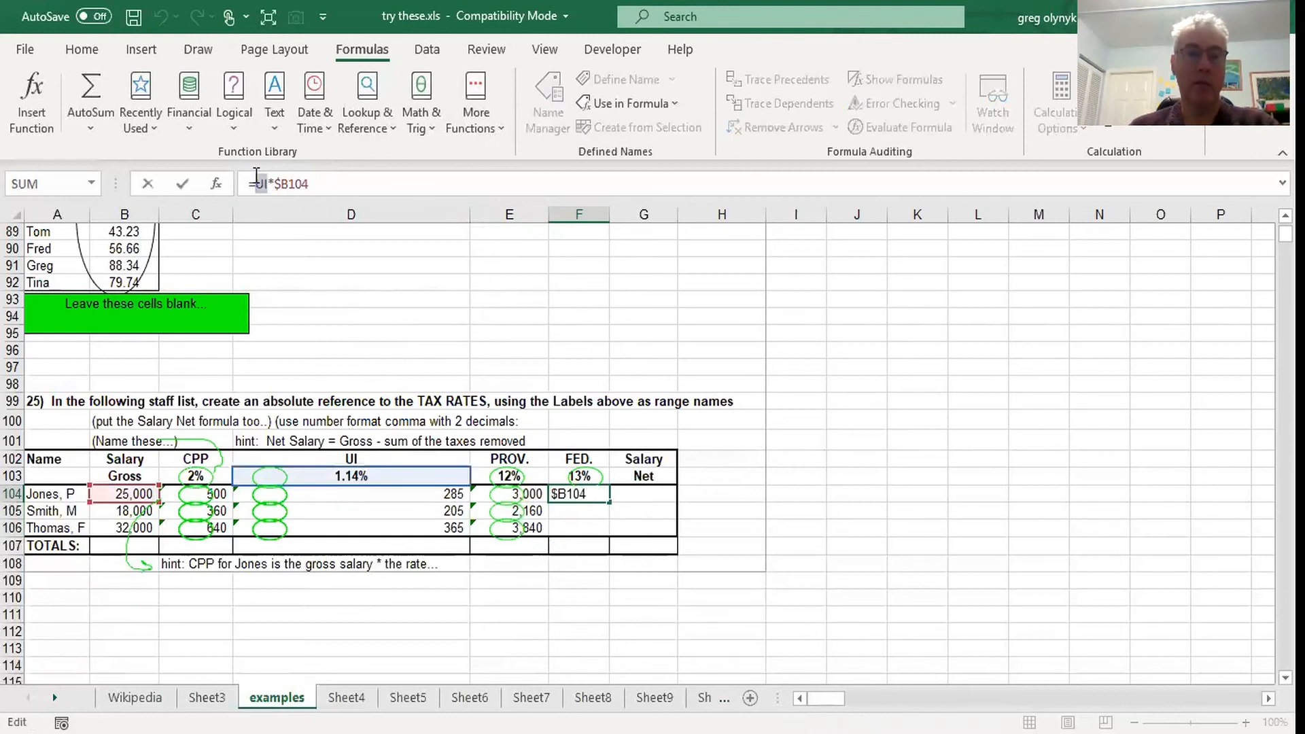
text(fed)
key(Return)
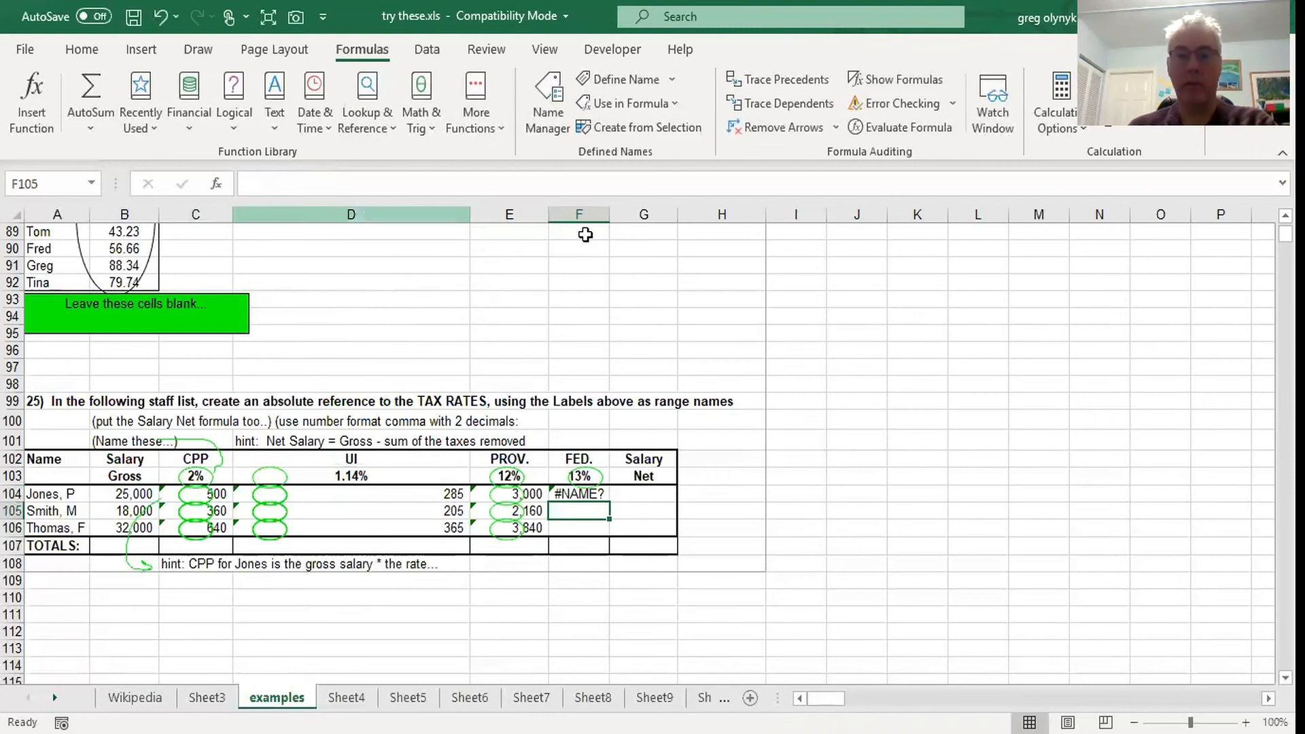
Step: Correct the formula in F104 to =FED.*$B104 and fill it down to F106
click(588, 486)
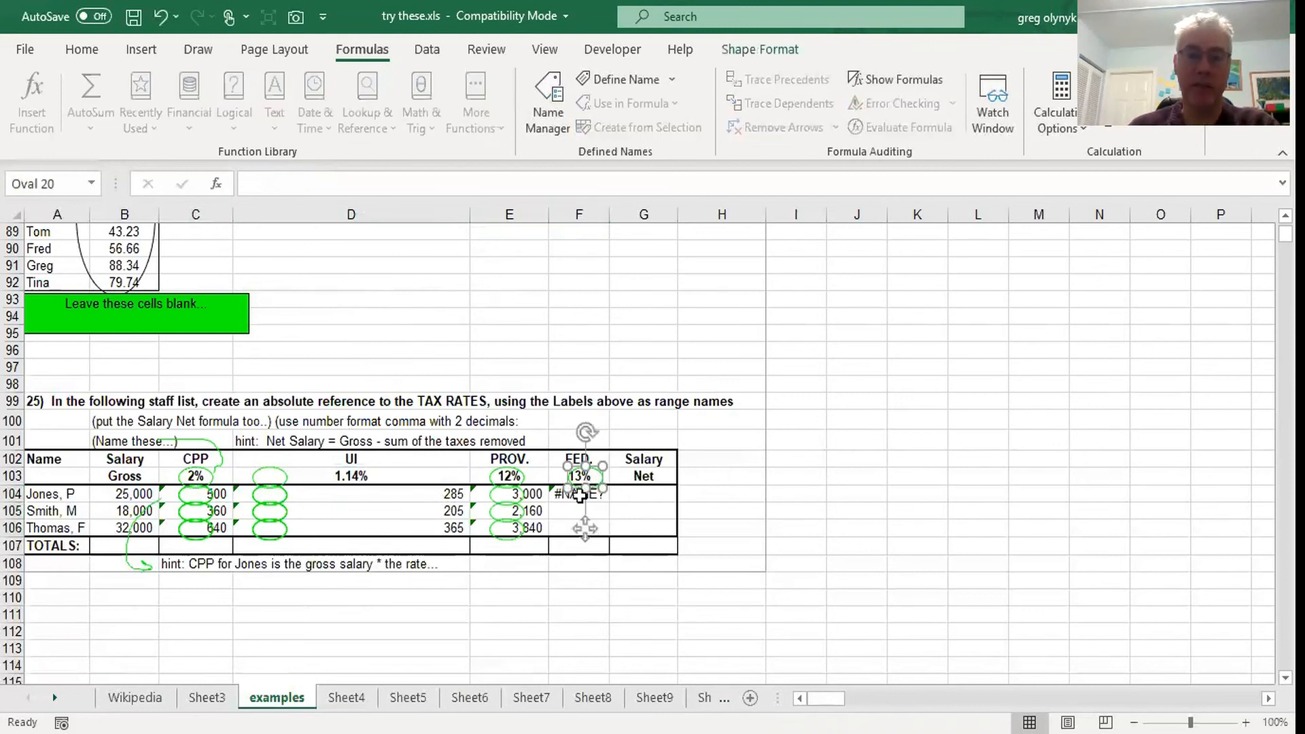
click(601, 495)
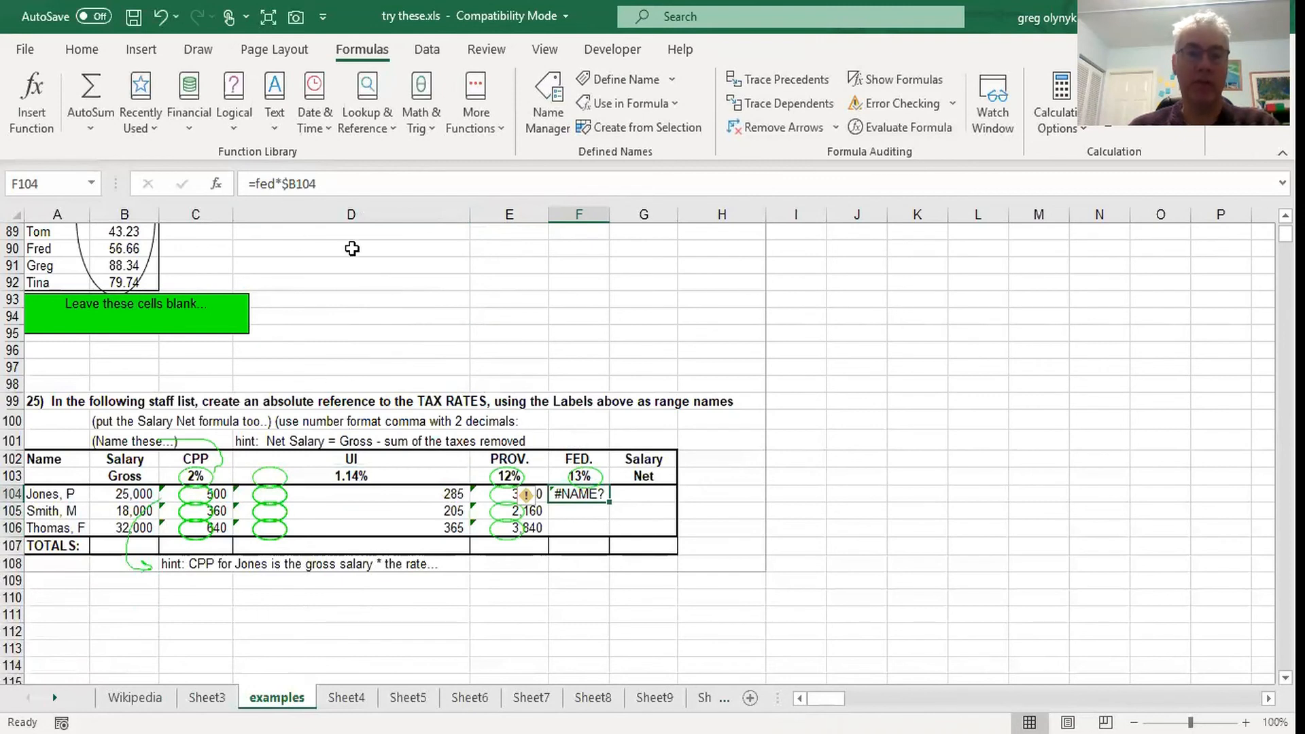
click(297, 193)
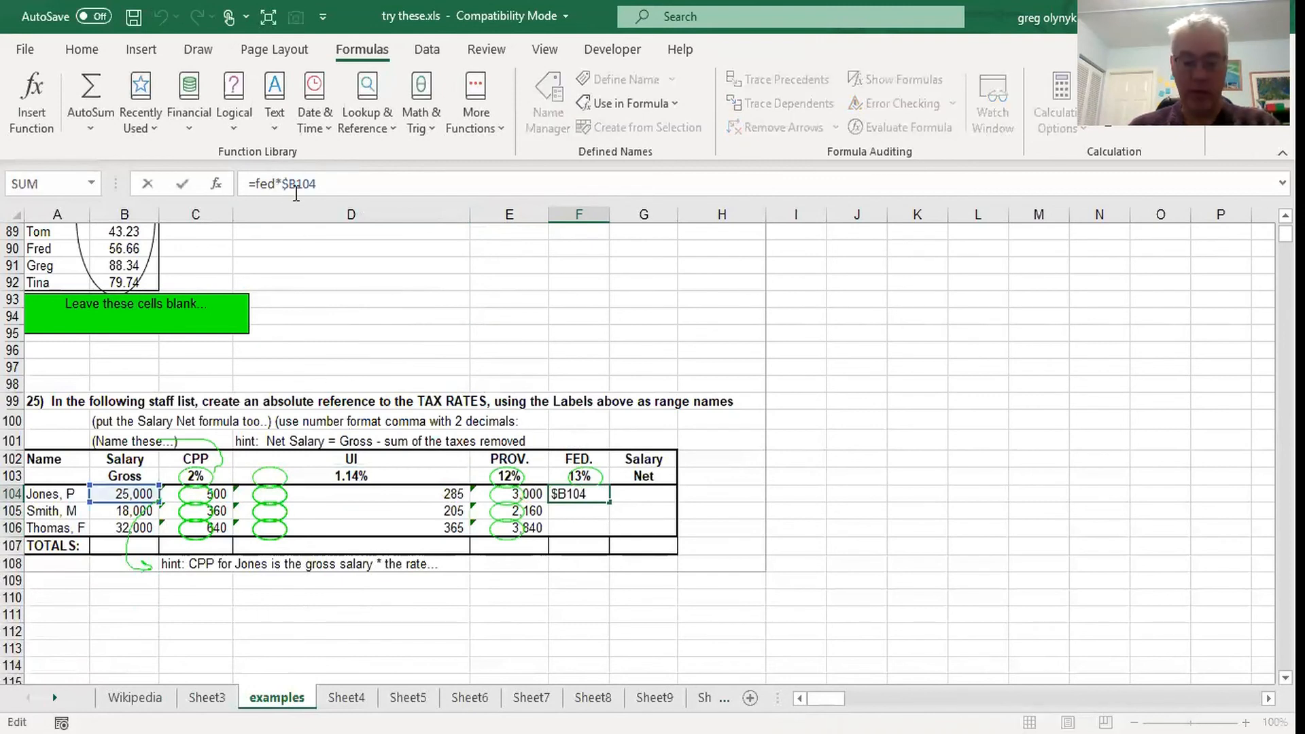
key(Return)
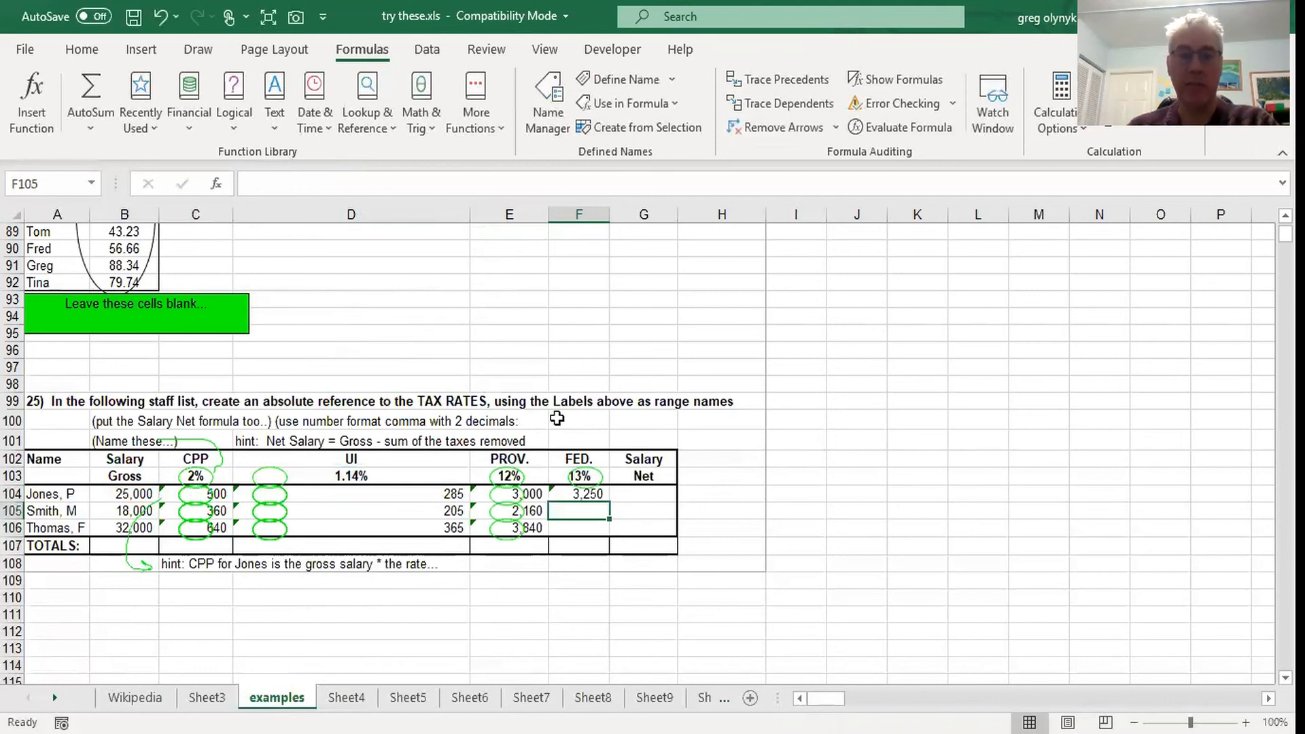
click(564, 494)
drag(609, 503, 612, 537)
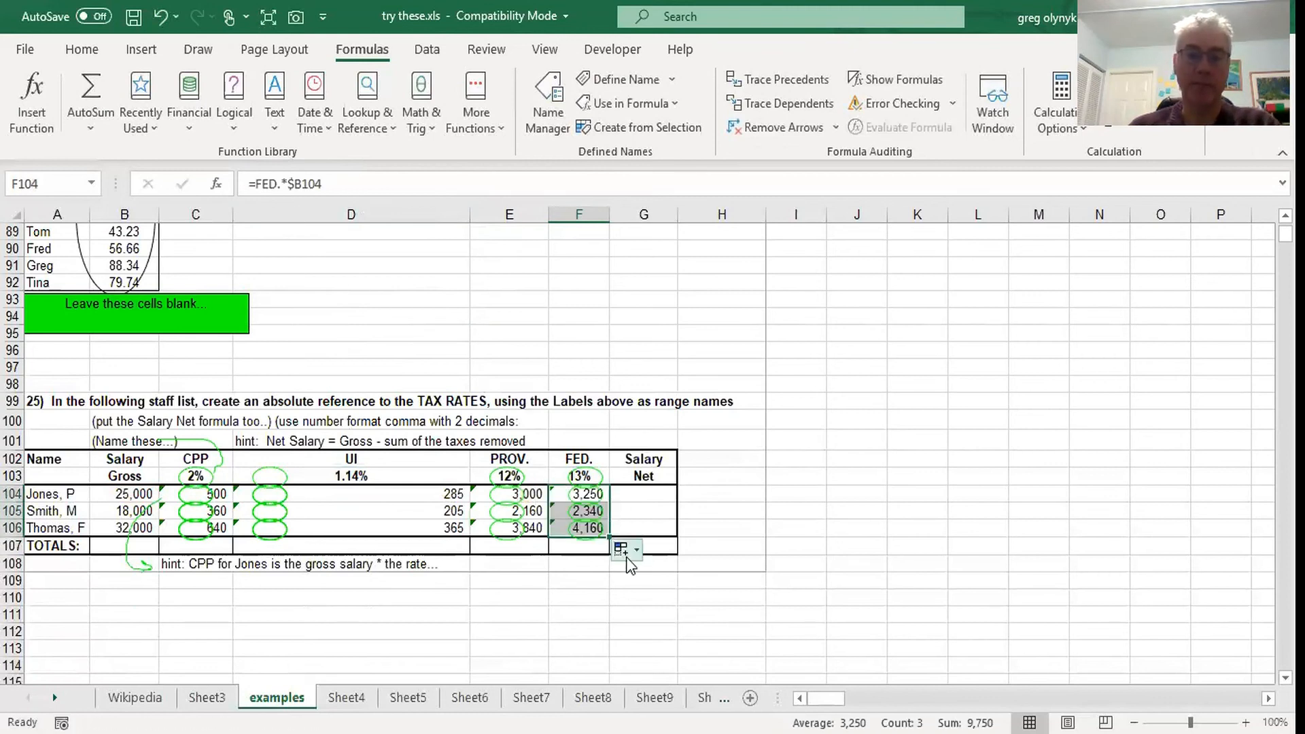
Step: Make the deduction amounts in C104:F106 bold and narrow the overly wide column D
click(660, 495)
drag(221, 494, 576, 533)
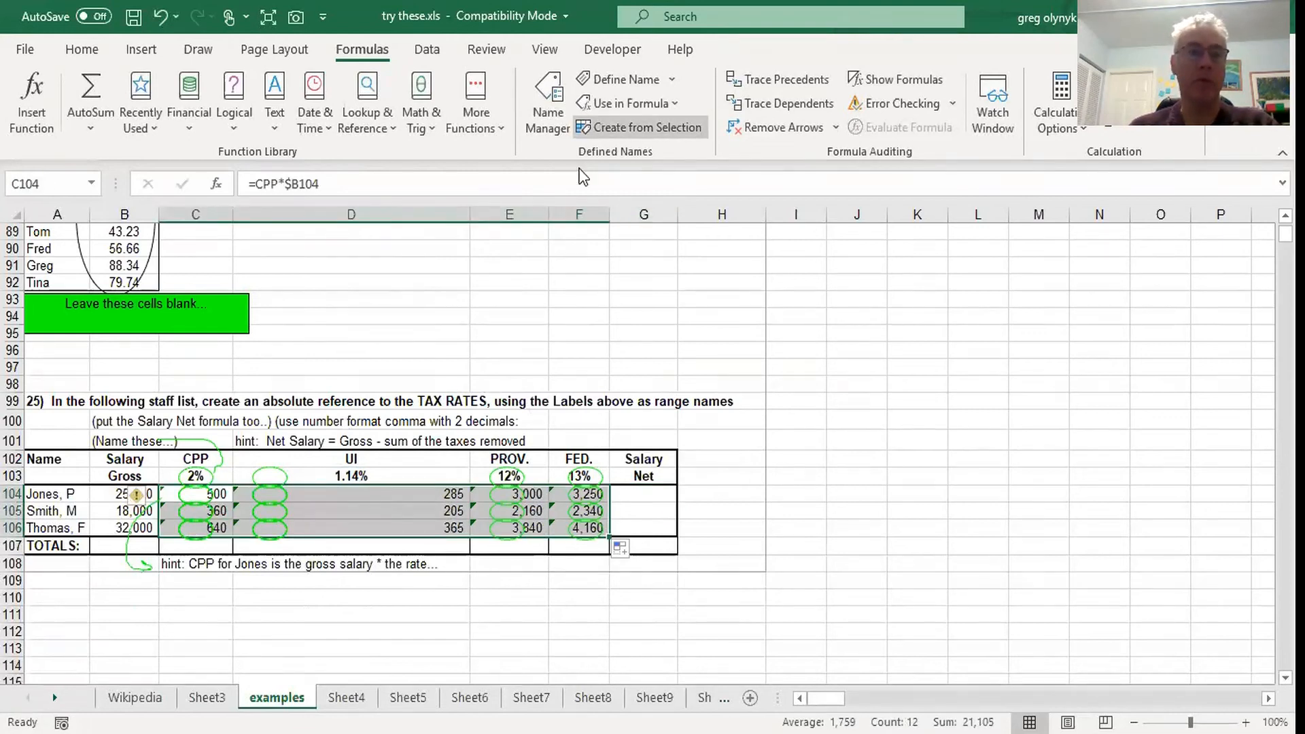
click(82, 50)
click(109, 117)
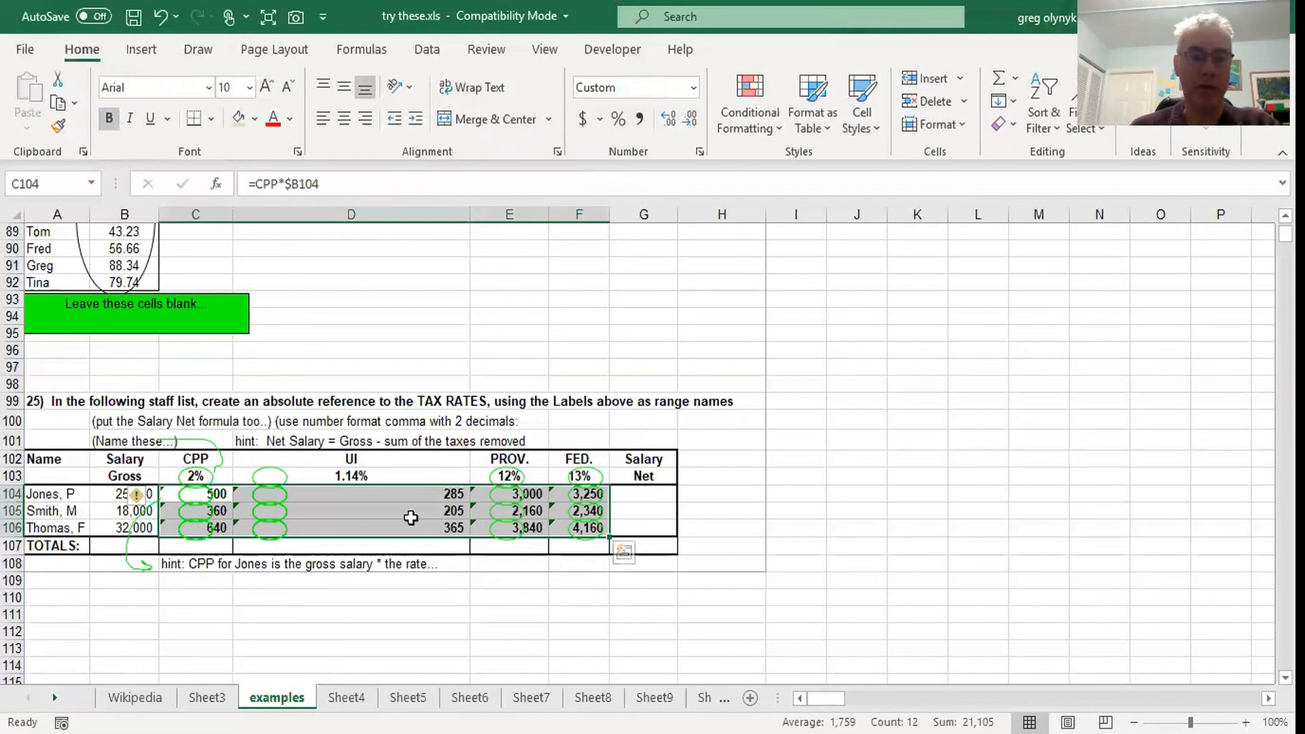
click(380, 495)
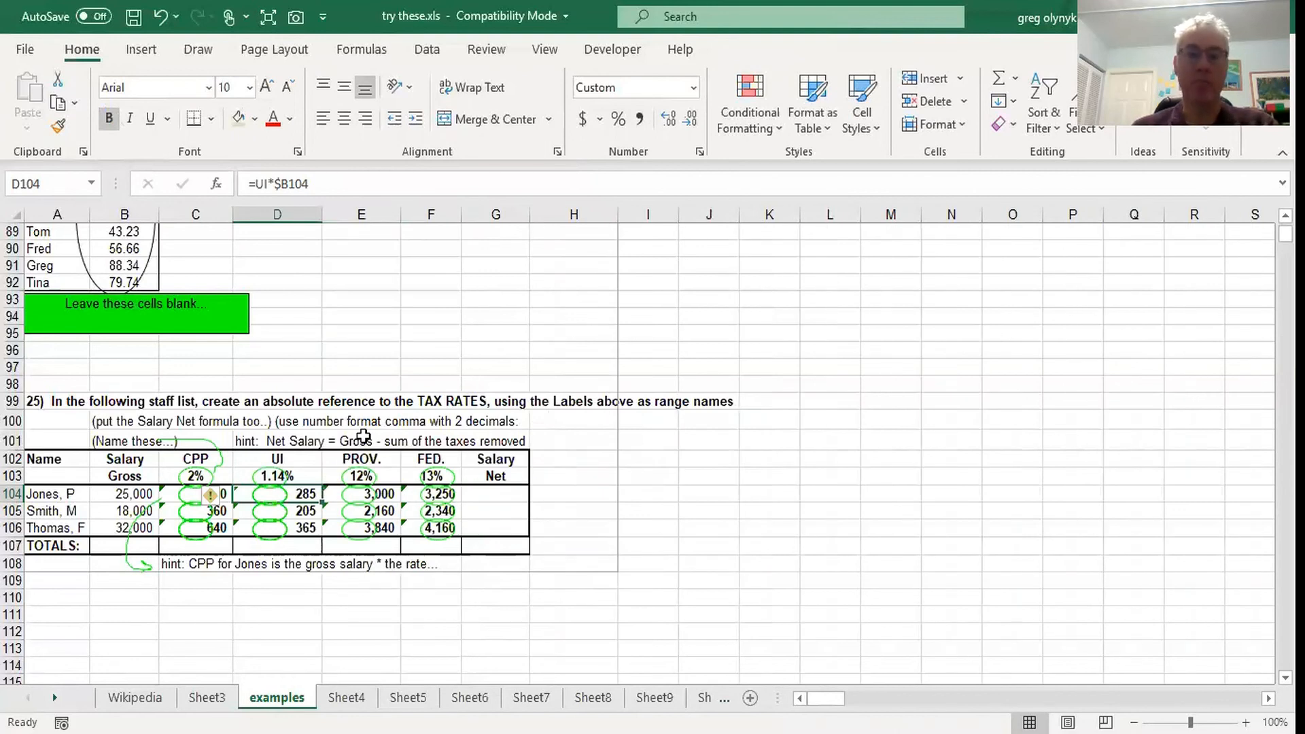
Step: Delete the green curved annotation overlapping the gross salary column and total cell B107
click(500, 494)
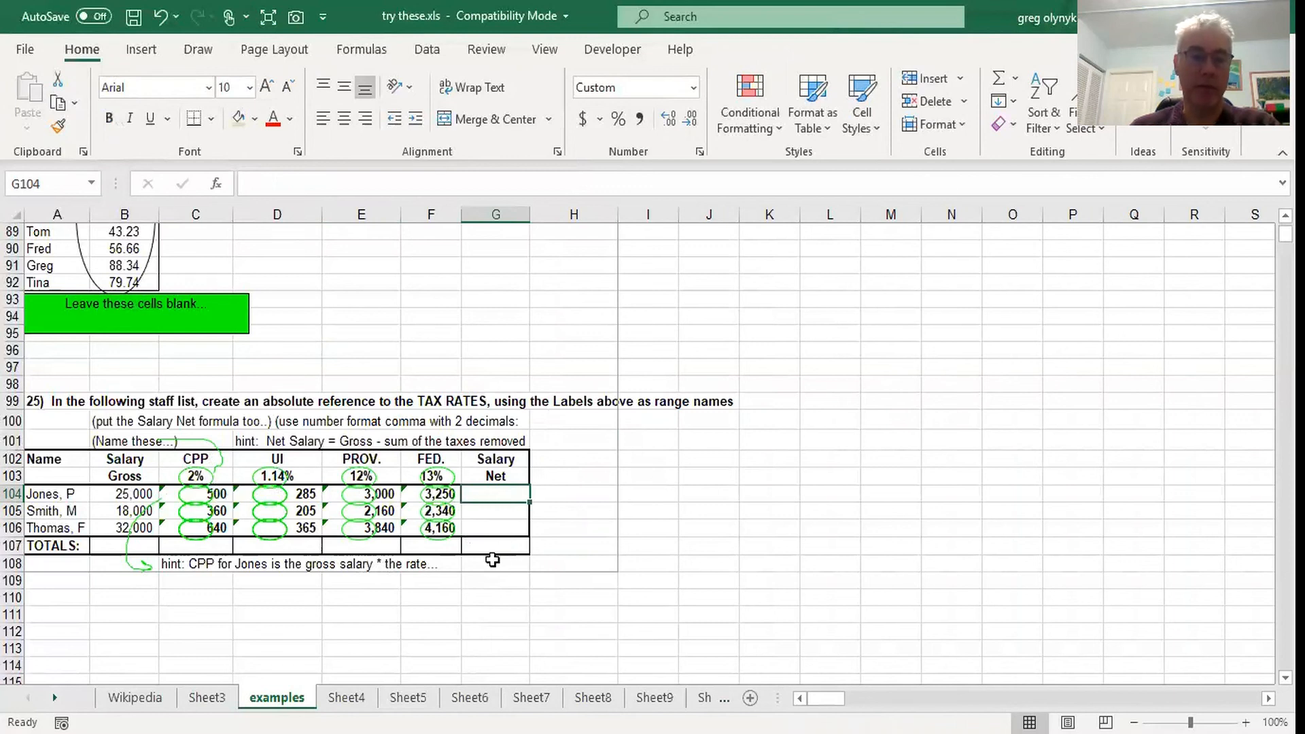
click(130, 546)
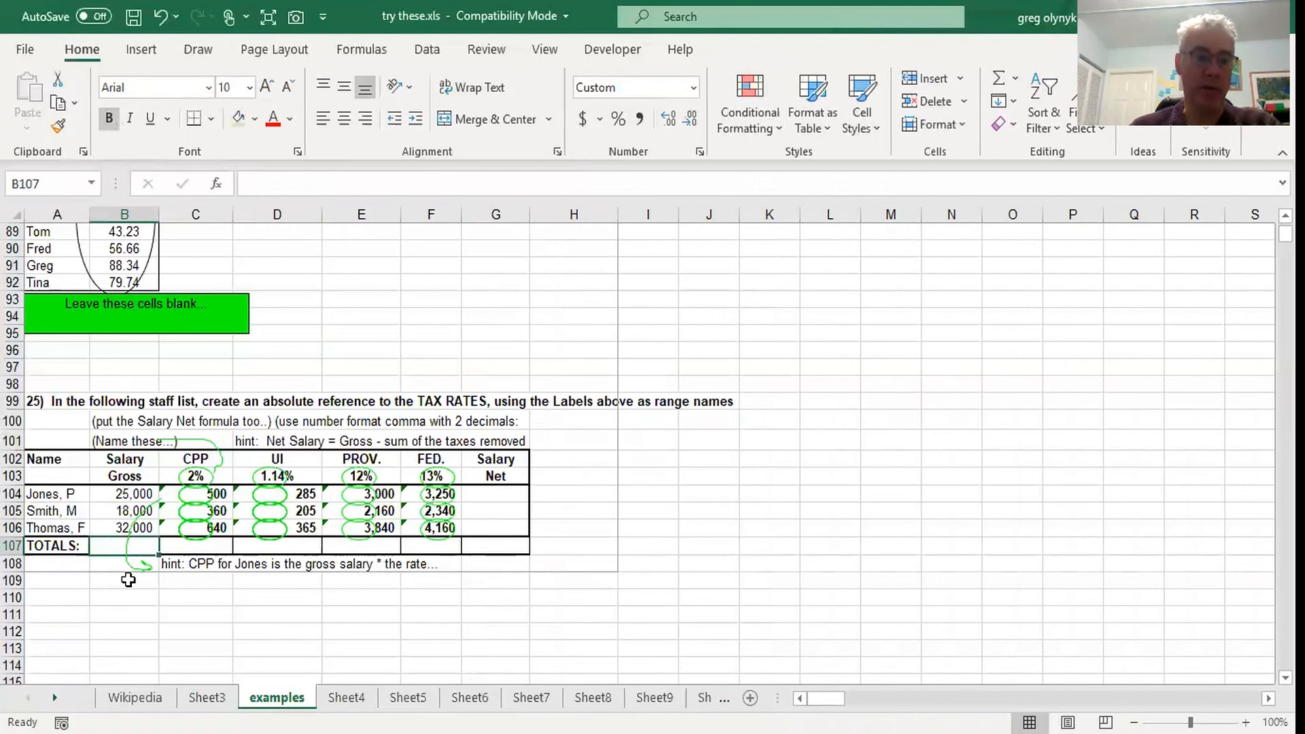
click(124, 546)
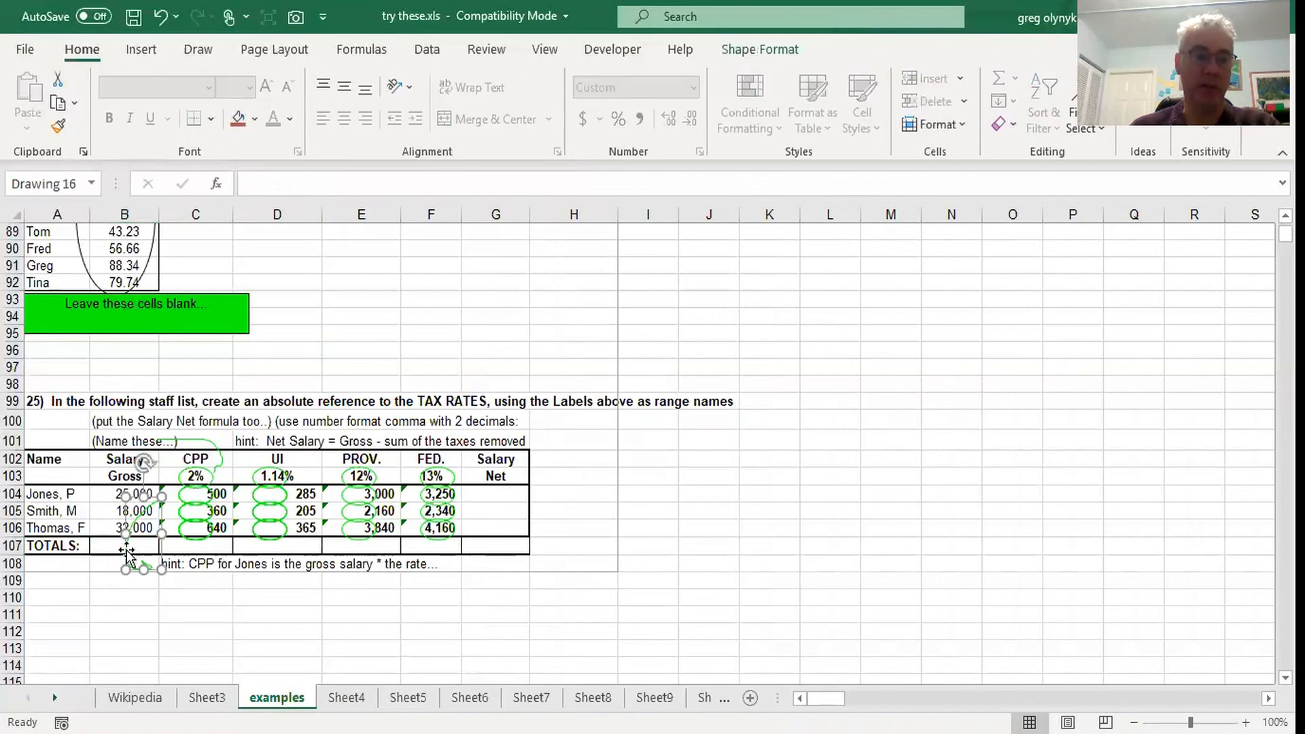
key(Escape)
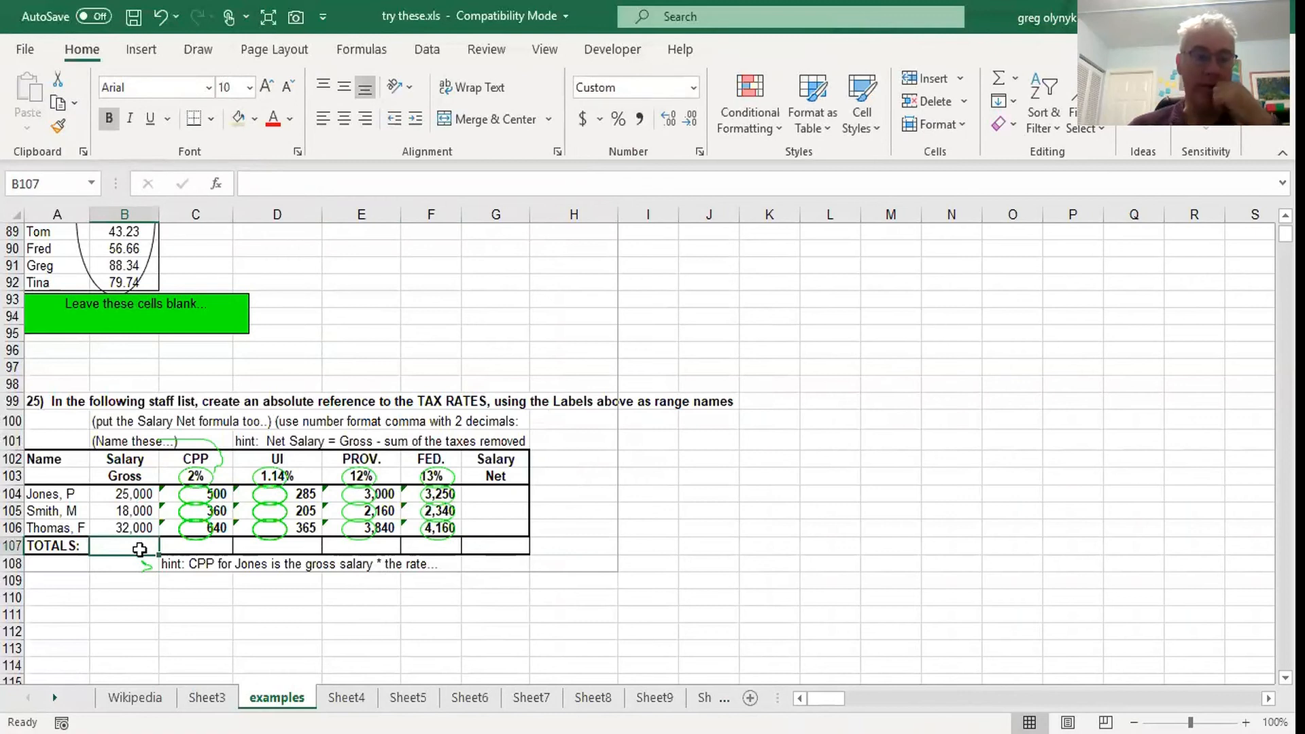
Step: Total the gross salaries in B107 with =SUM(B104:B106) and fill the formula across to G107
click(1000, 80)
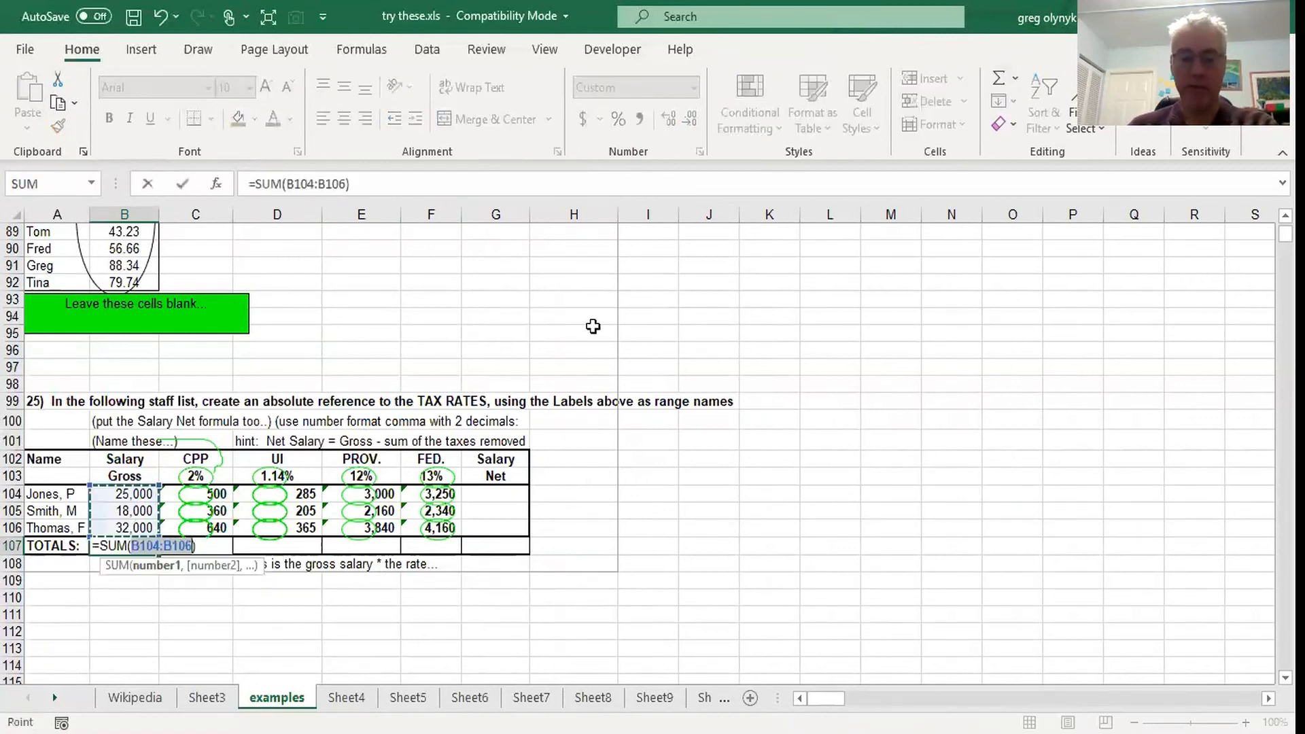
key(Return)
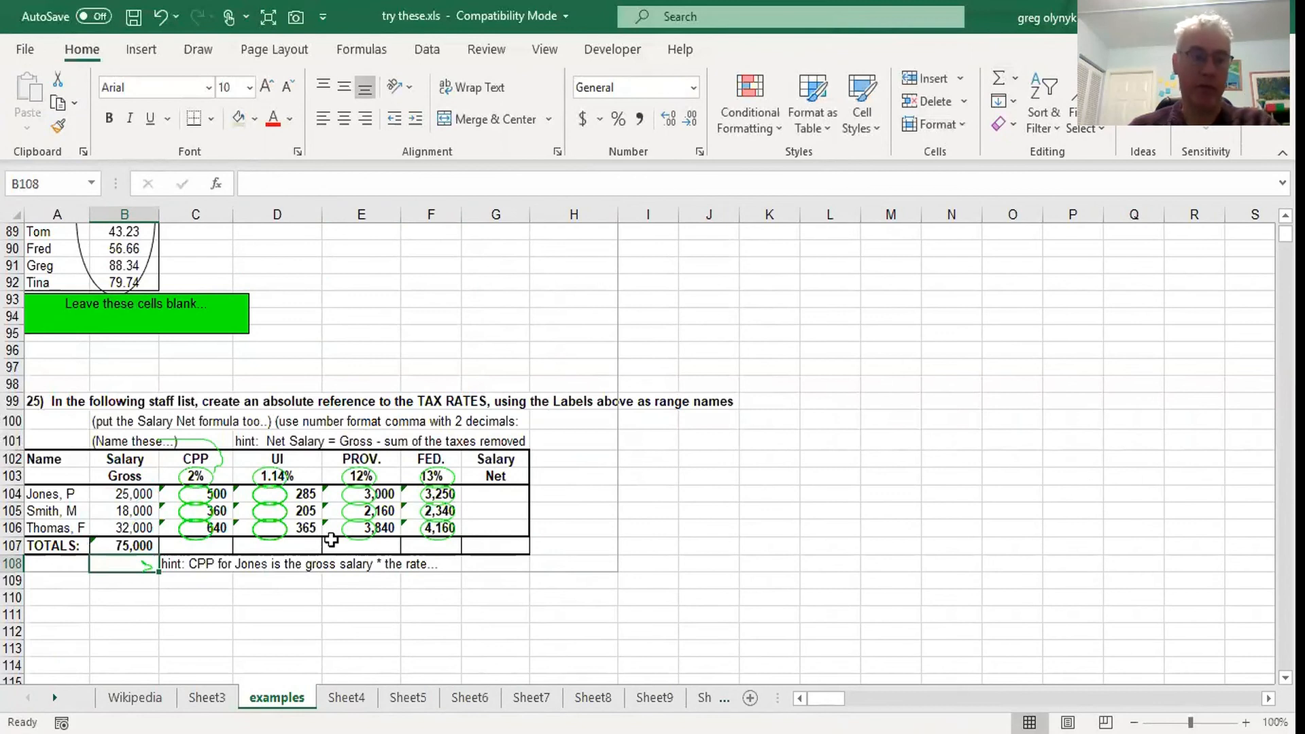
click(149, 548)
drag(162, 556, 530, 546)
click(500, 546)
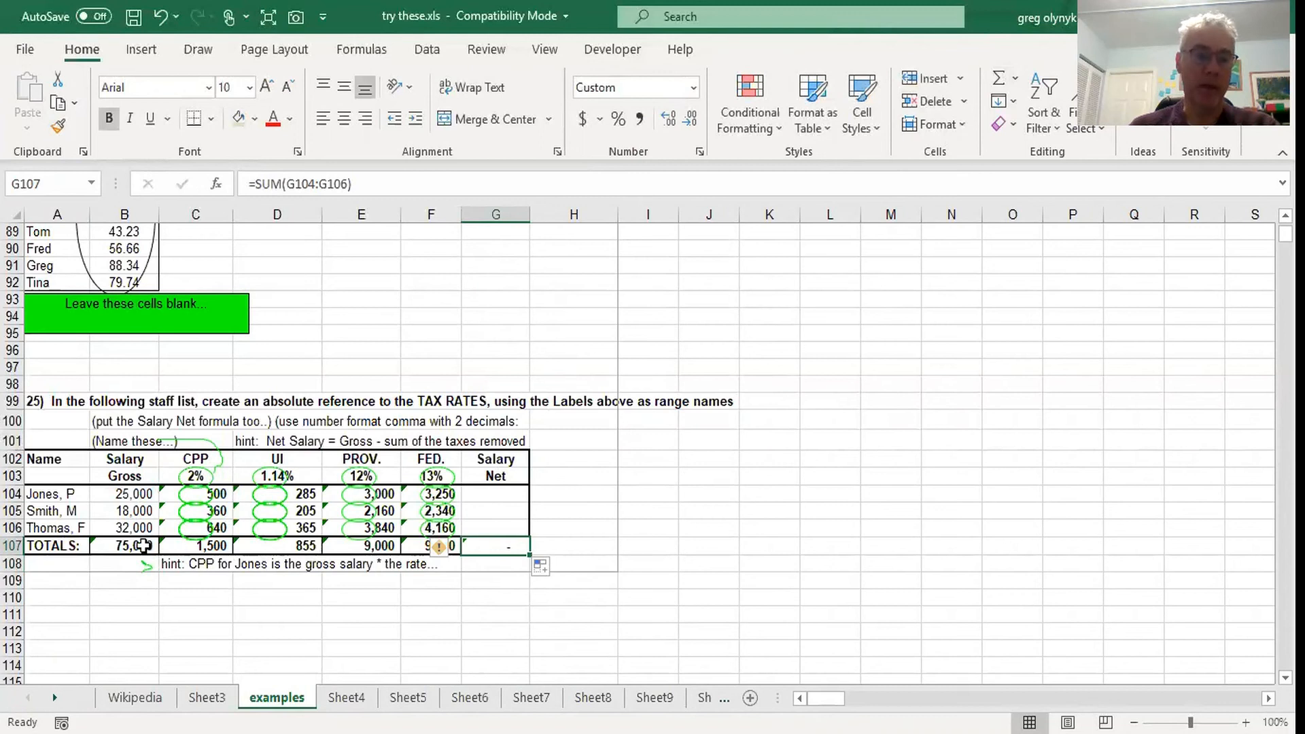
Step: Undo the arrowhead drawing's accidental move, the fill across row 107 and the sum in B107
drag(160, 548, 447, 547)
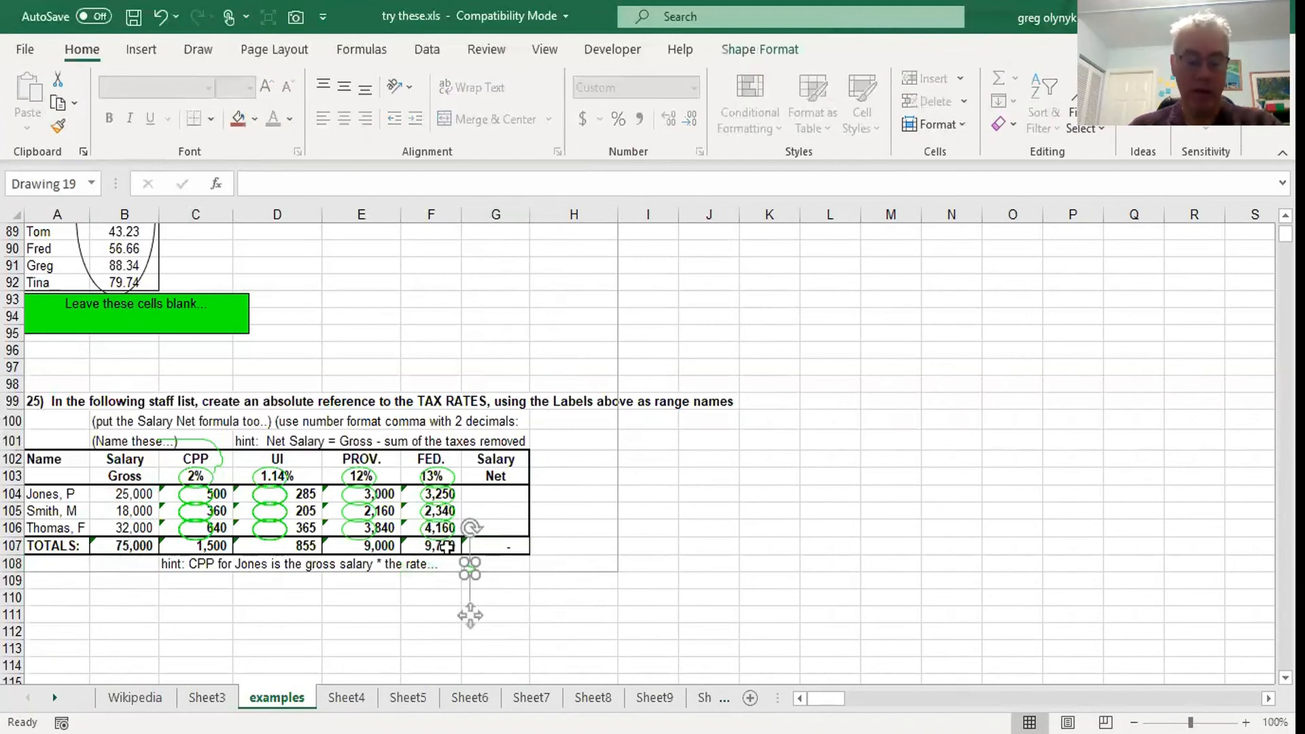
key(ctrl+z)
key(ctrl+z)
key(ctrl+z)
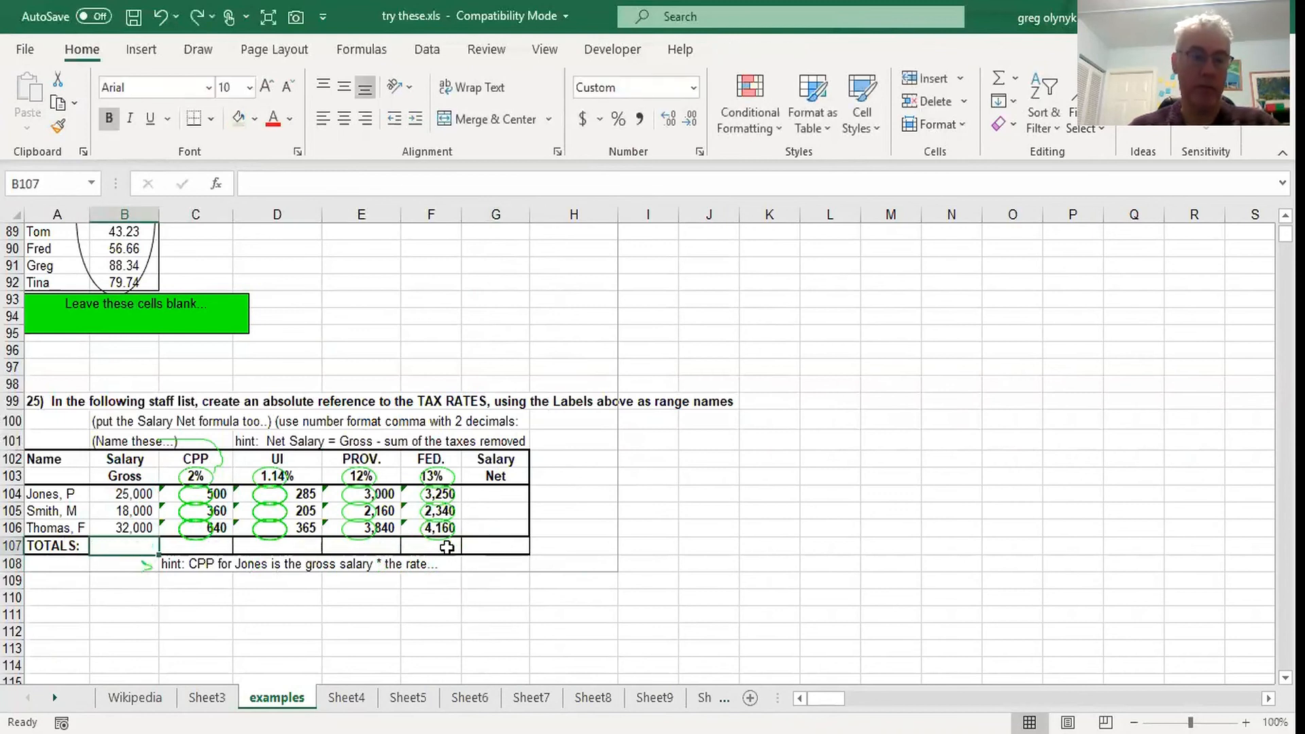
Step: Sum columns B through F into row 107 in one go with AutoSum over B104:F107, and check the resulting formulas
drag(138, 494, 439, 537)
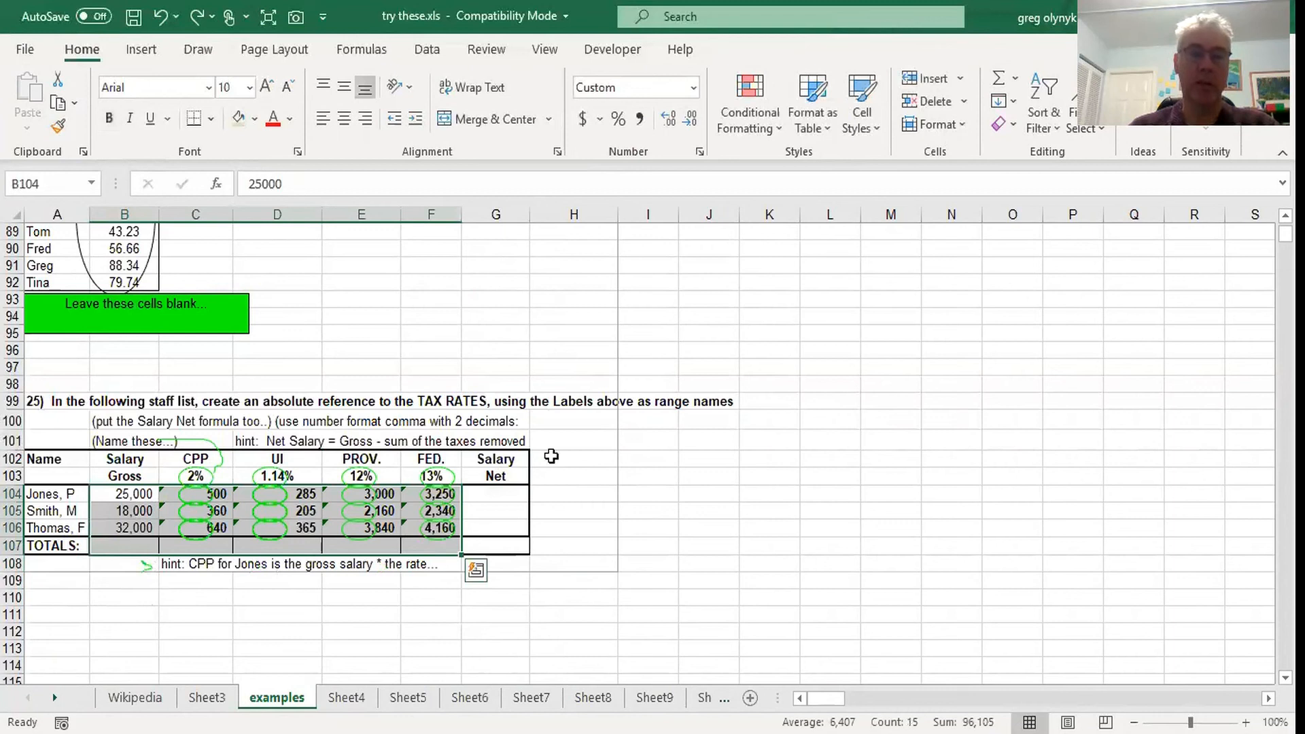
click(999, 79)
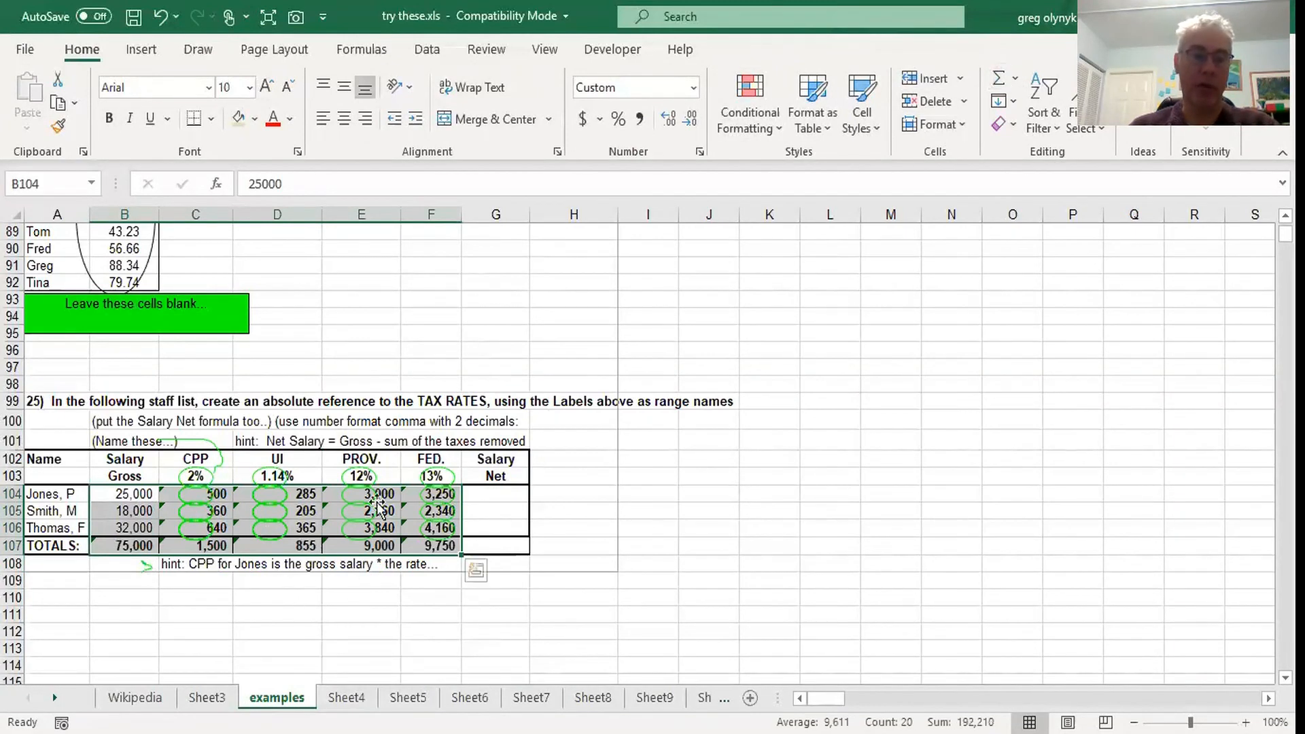
click(438, 545)
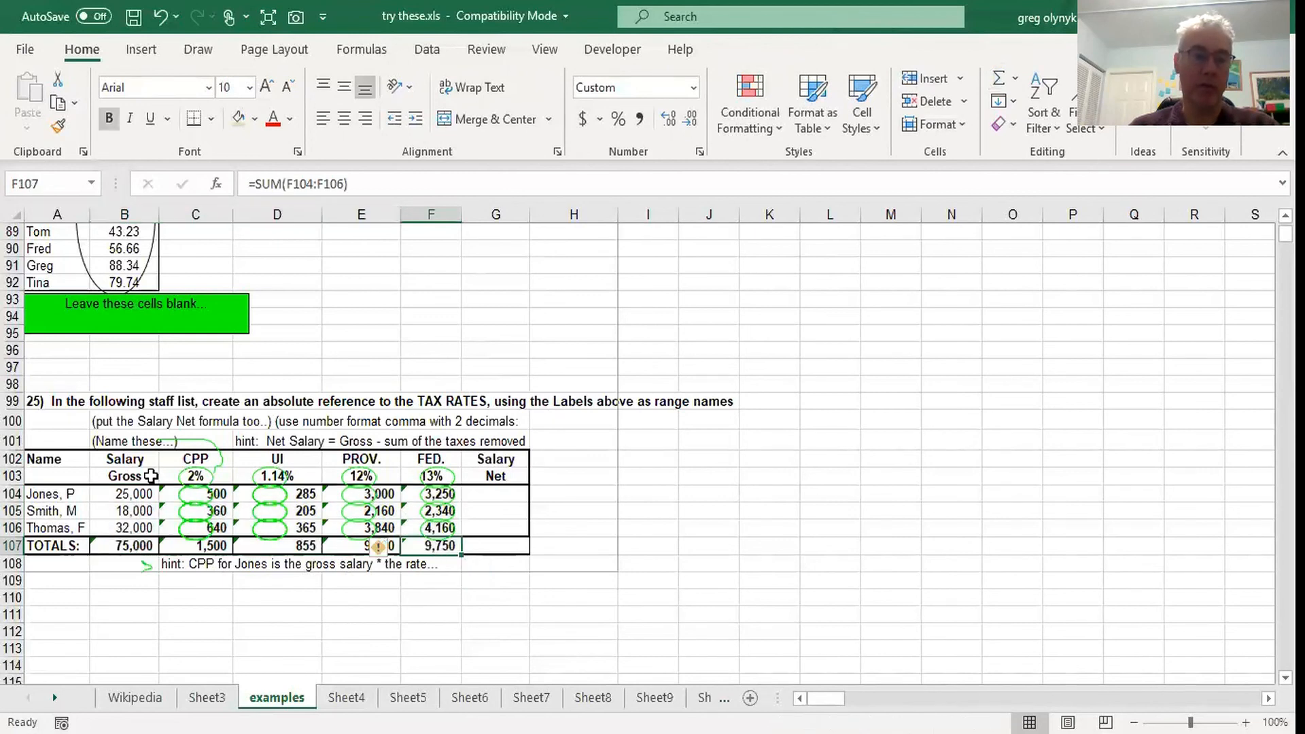
drag(139, 495, 435, 544)
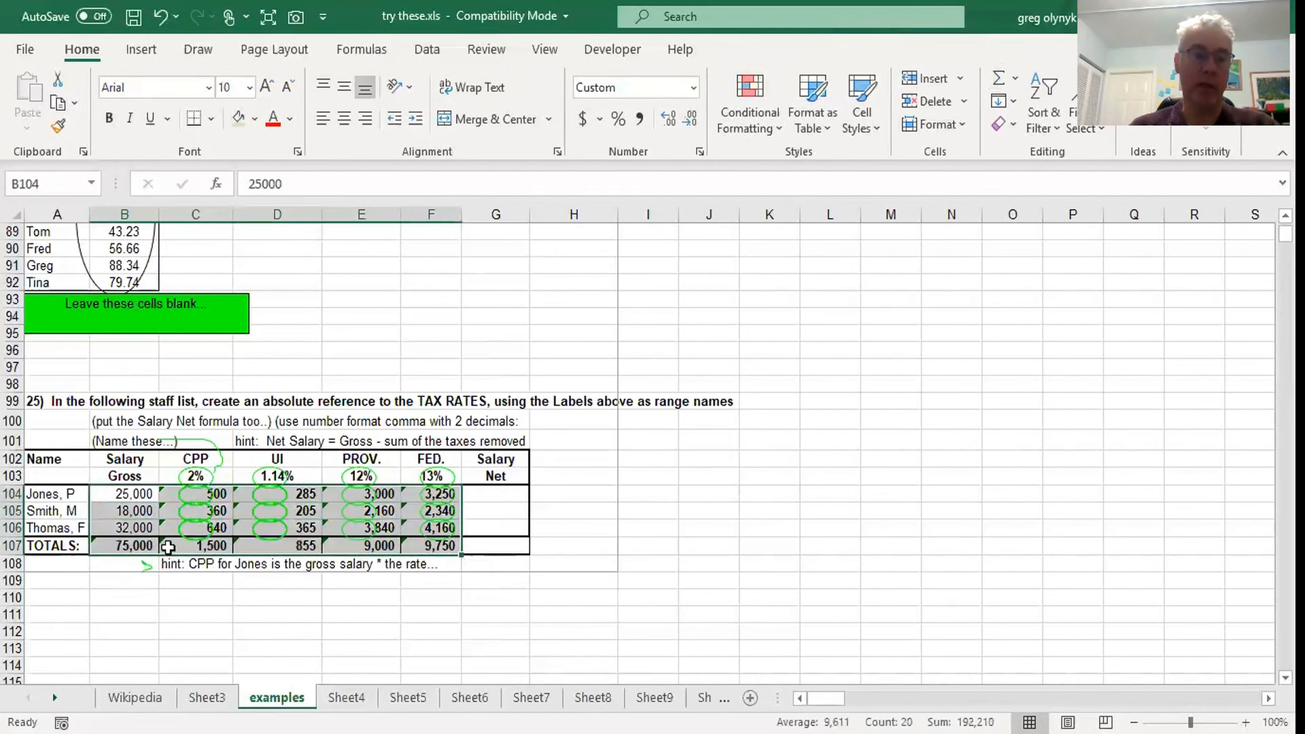
click(138, 543)
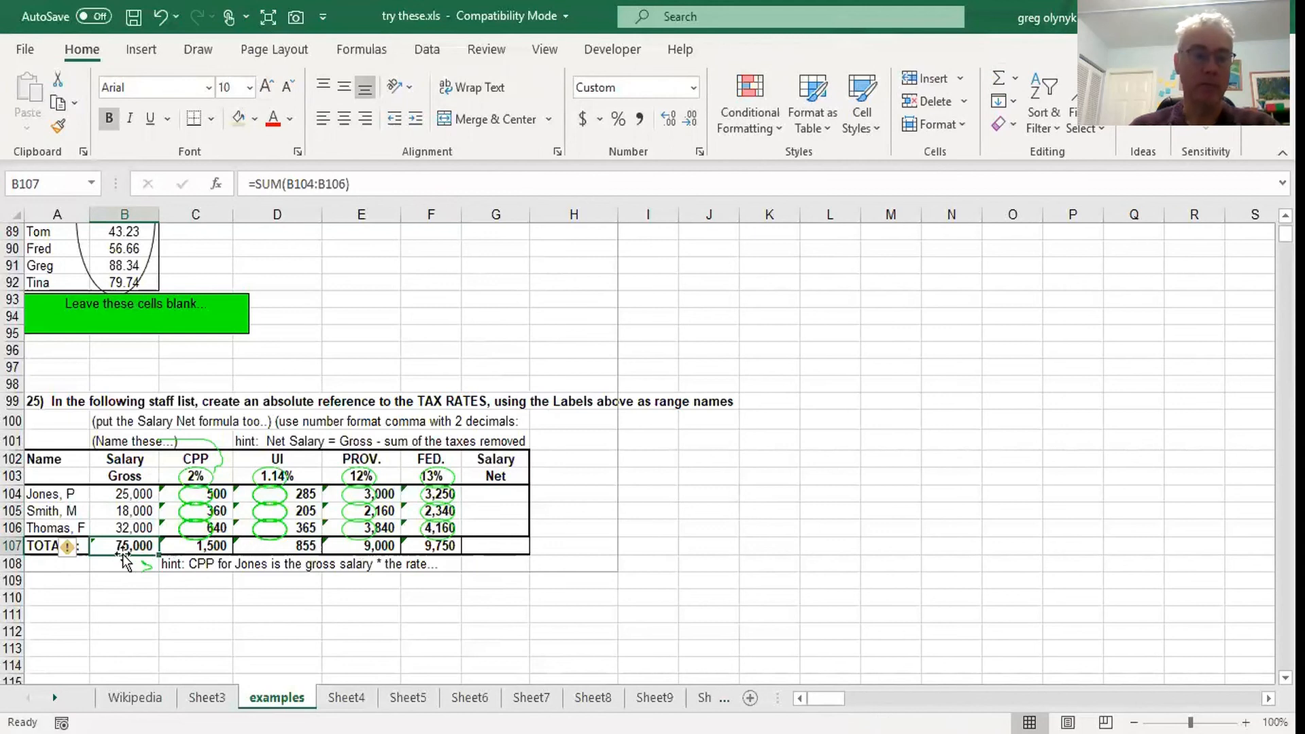
Step: Insert a blank row above the TOTALS row and move the stretched green oval from F106 over to B106
click(13, 545)
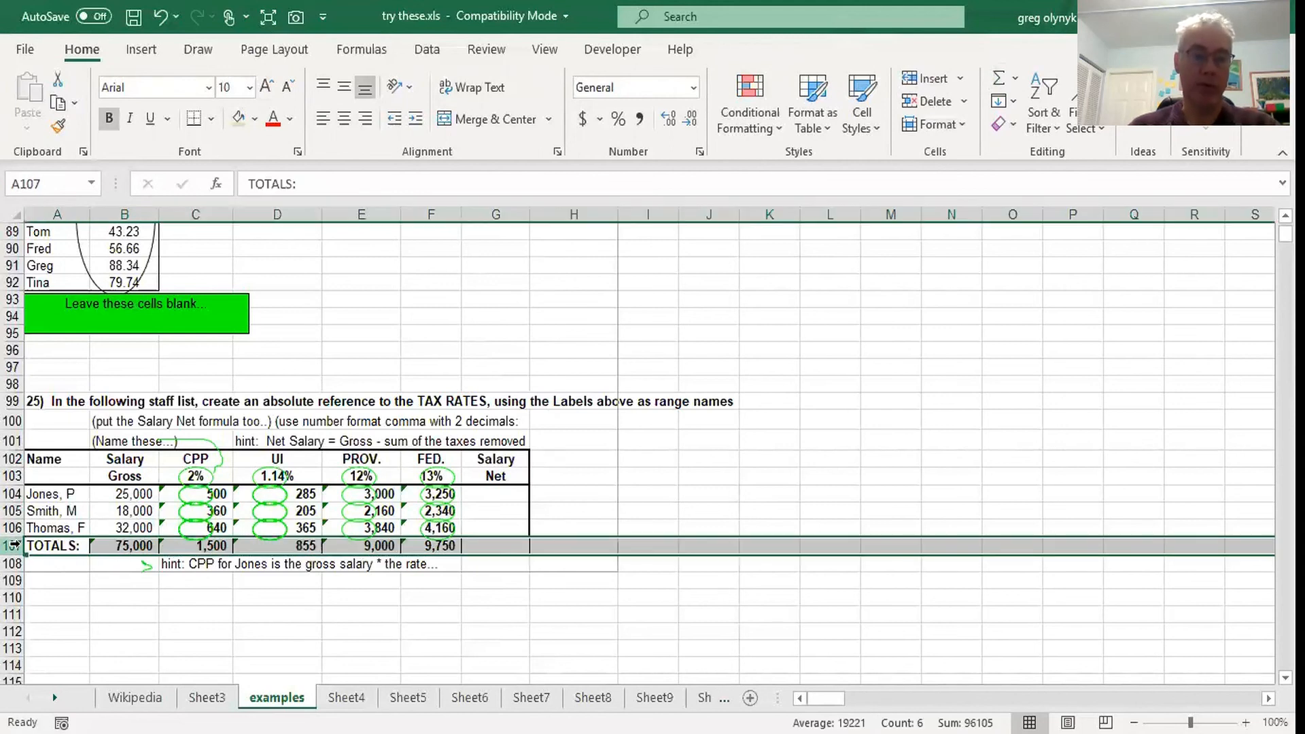
key(ctrl+plus)
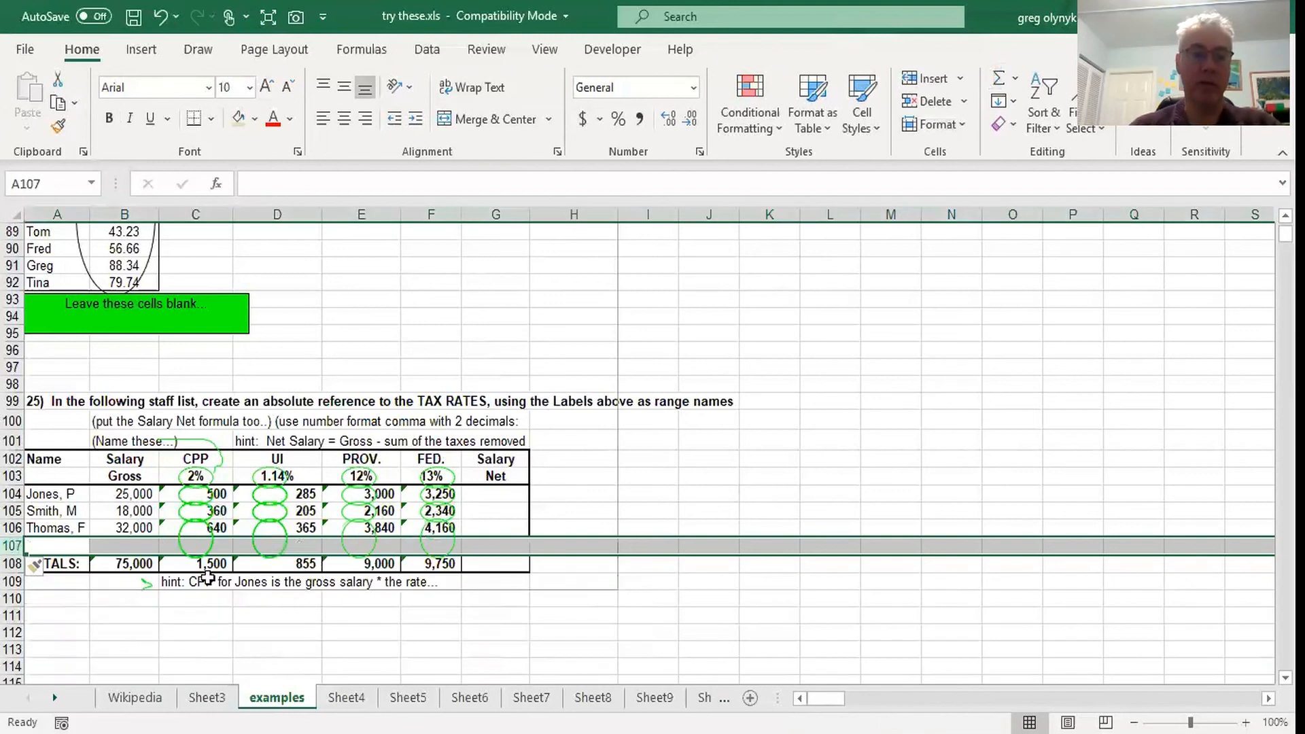
drag(438, 560, 132, 572)
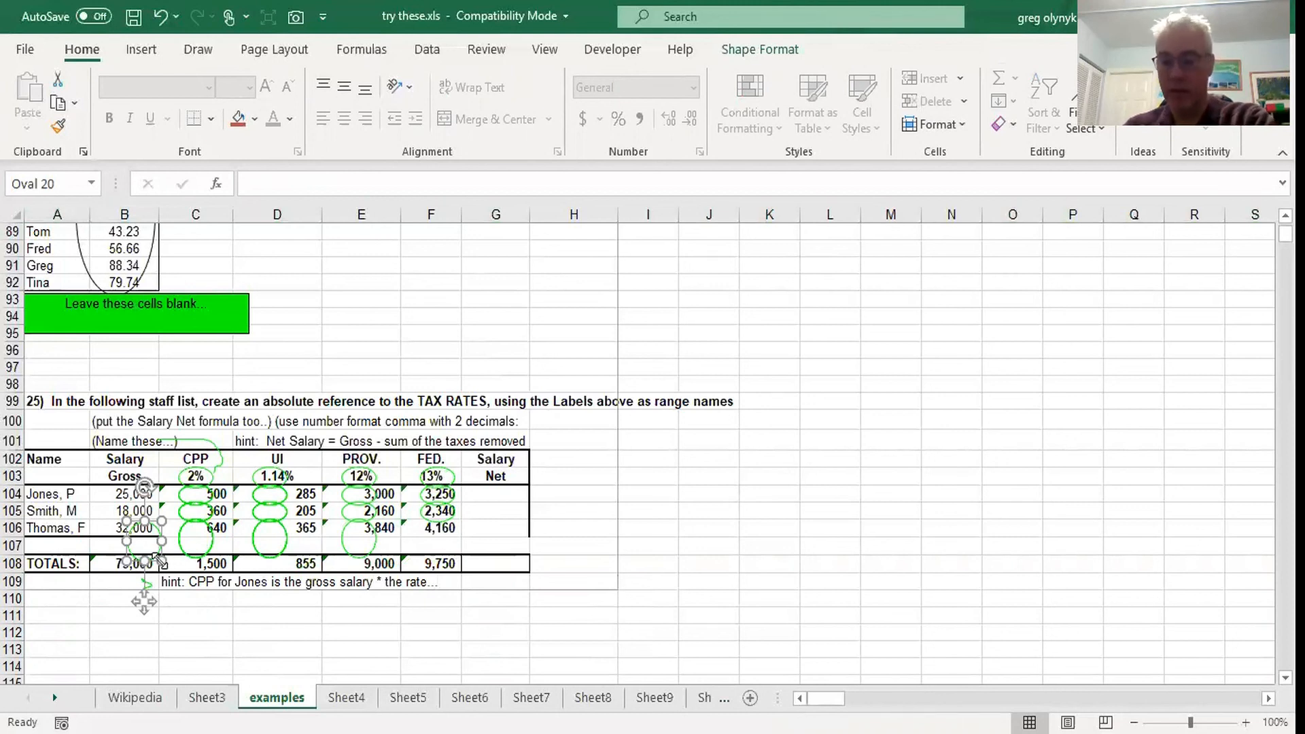
Step: Delete the green oval moved over B106 and clear the totals in B108:F108
key(Delete)
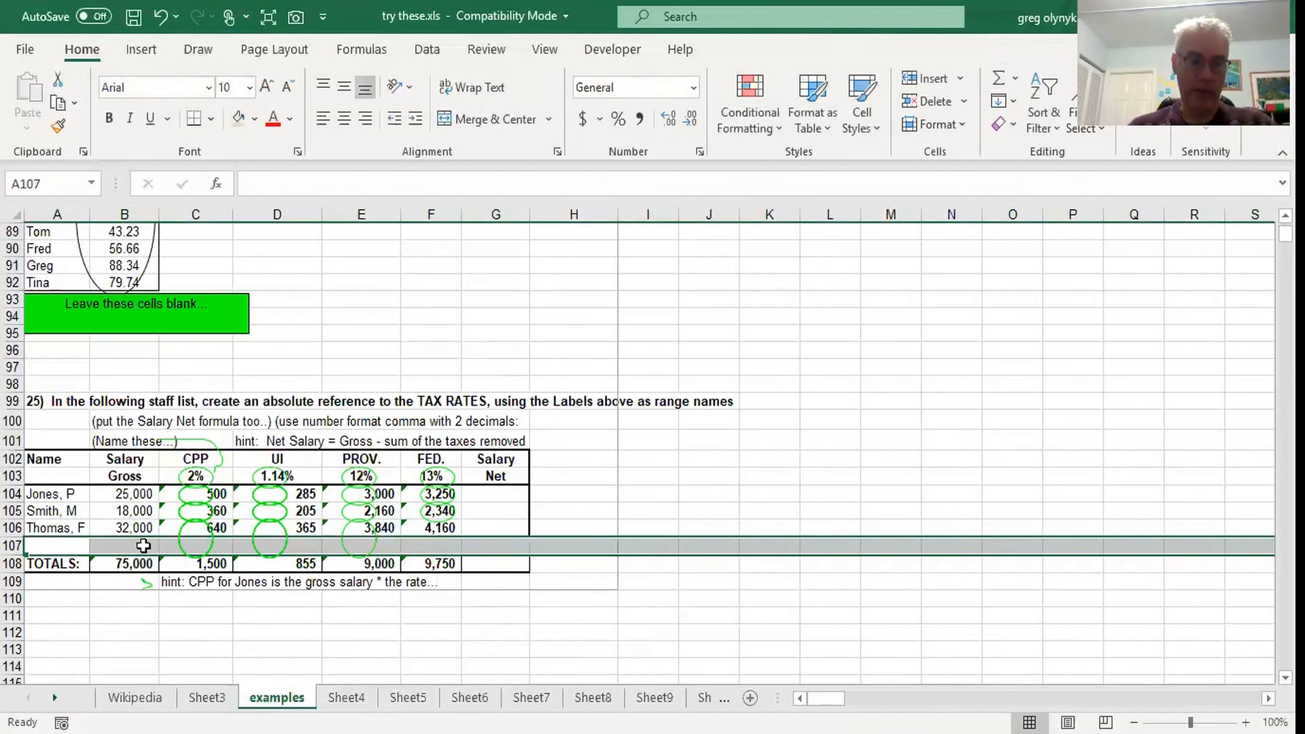
drag(136, 564, 445, 565)
key(Delete)
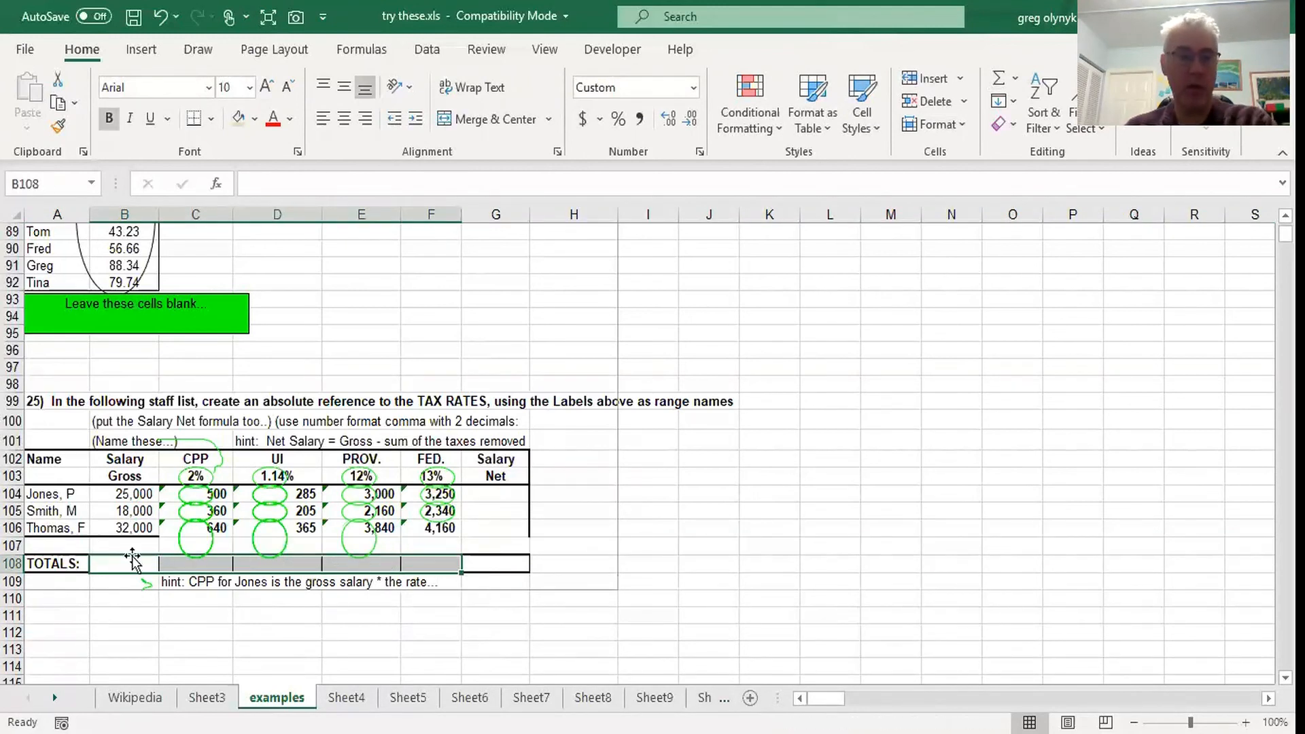
Step: Sum columns B through F into row 108 with AutoSum over B104:F108, including the blank row 107
click(132, 566)
mouse_move(132, 494)
mouse_down()
mouse_move(408, 511)
mouse_move(441, 560)
mouse_up()
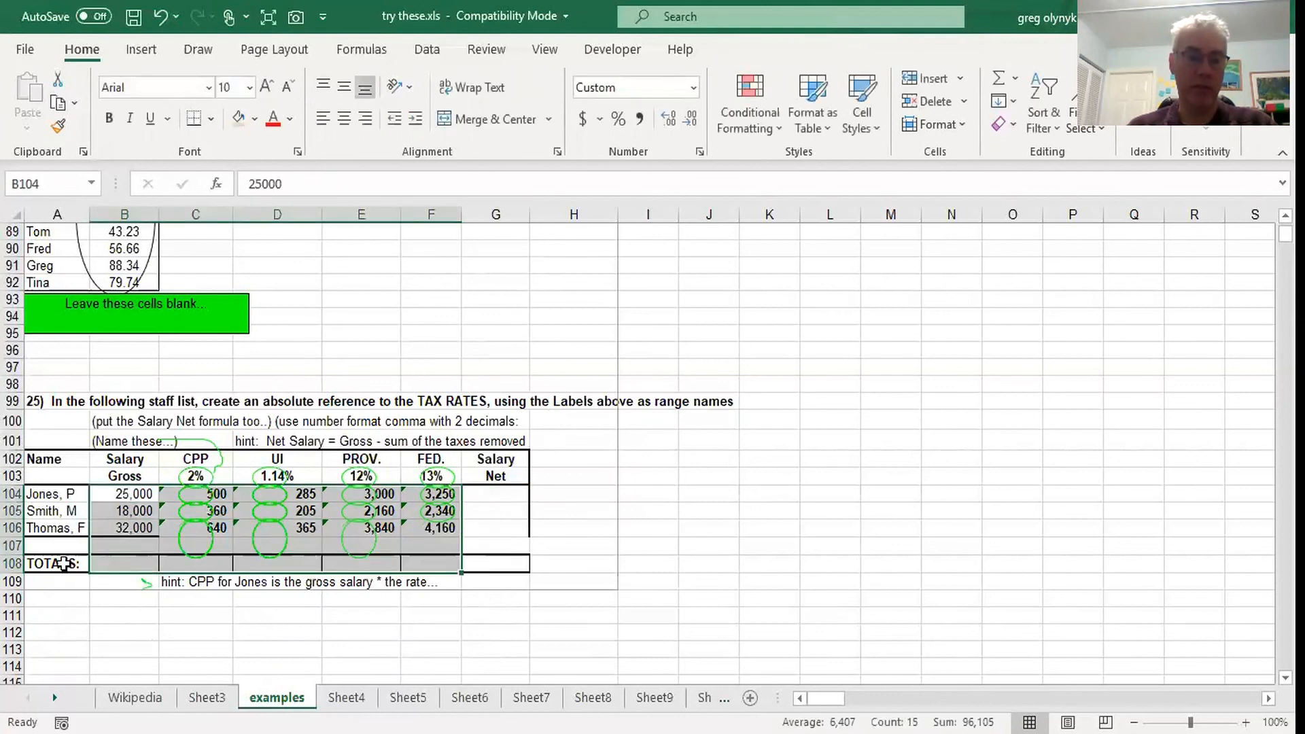
click(998, 79)
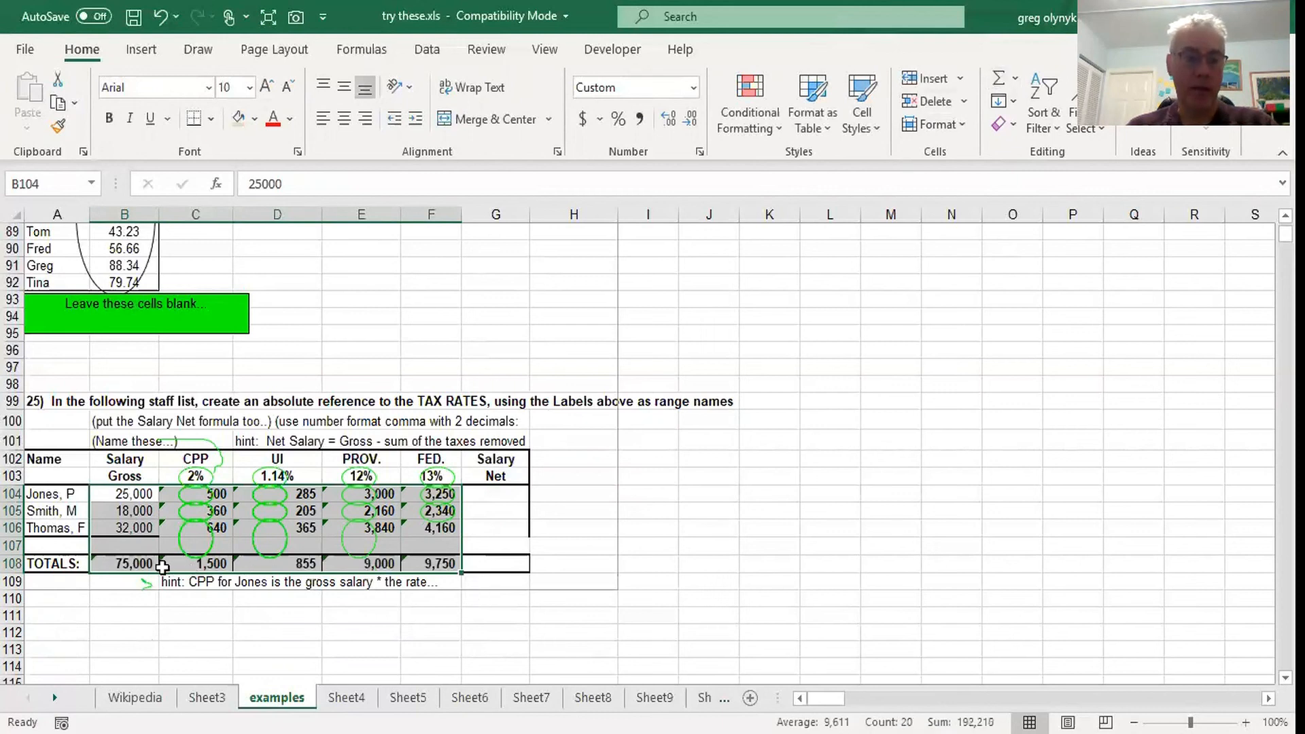
click(127, 546)
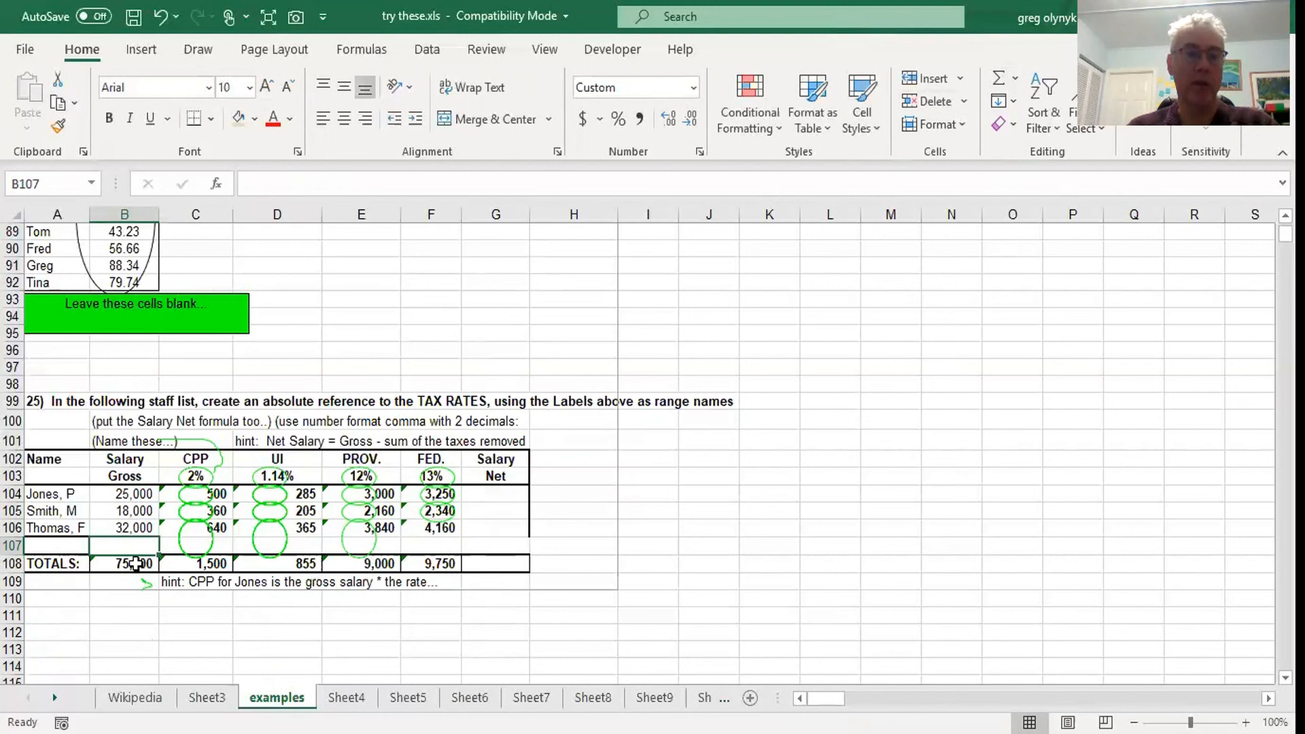
click(135, 564)
click(127, 547)
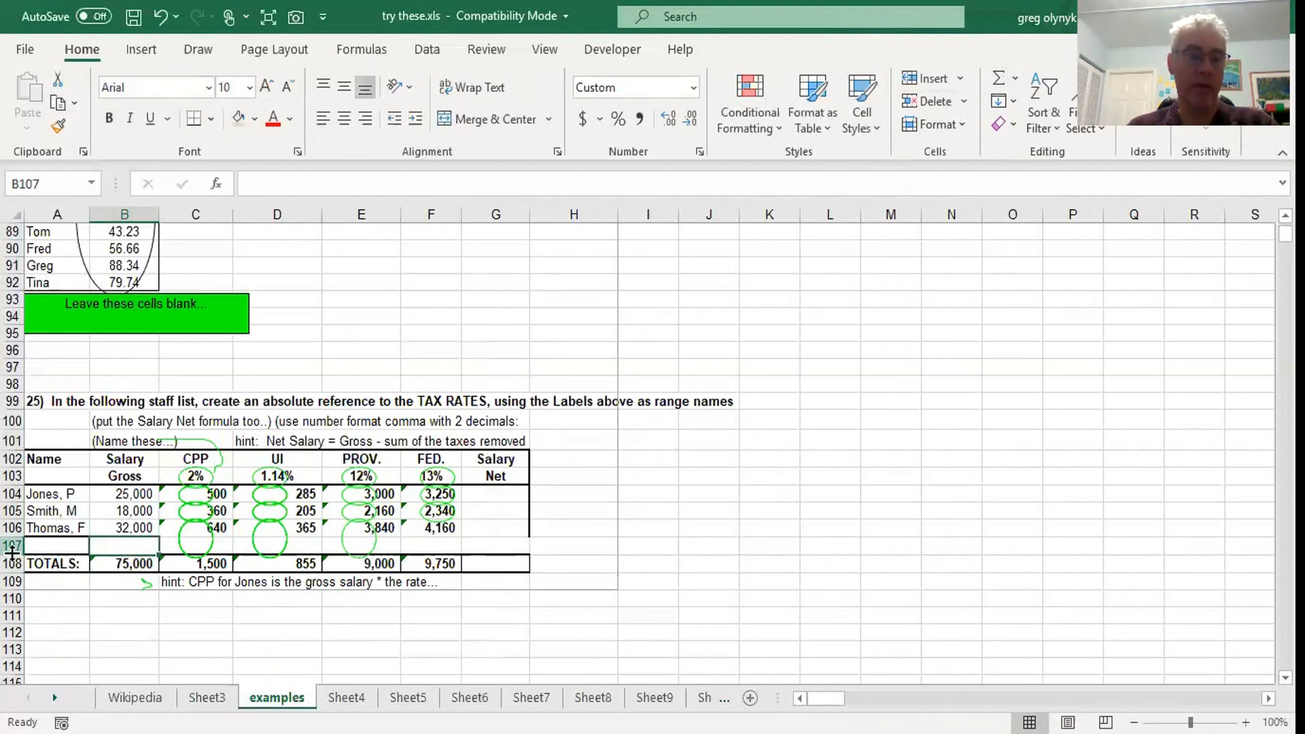
Step: Reduce the height of blank row 107 and fill A107:G107 with yellow
drag(10, 554, 12, 546)
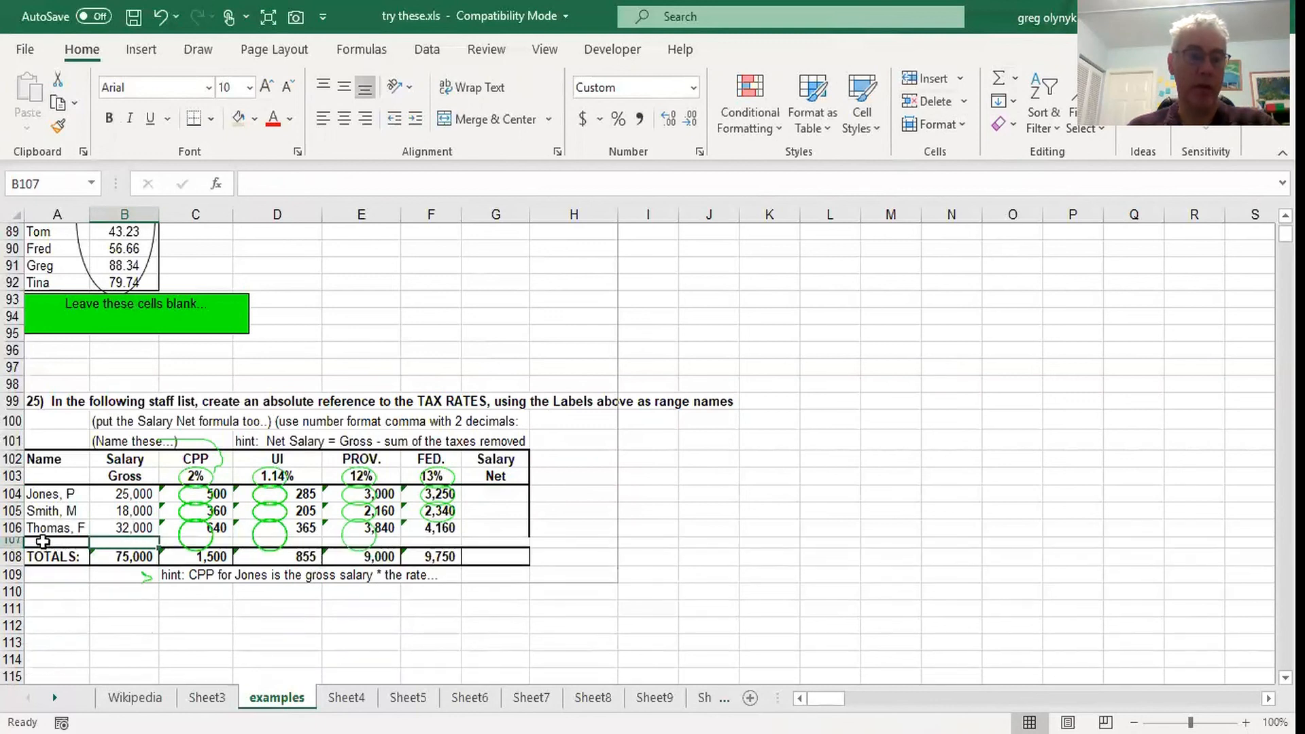
click(42, 541)
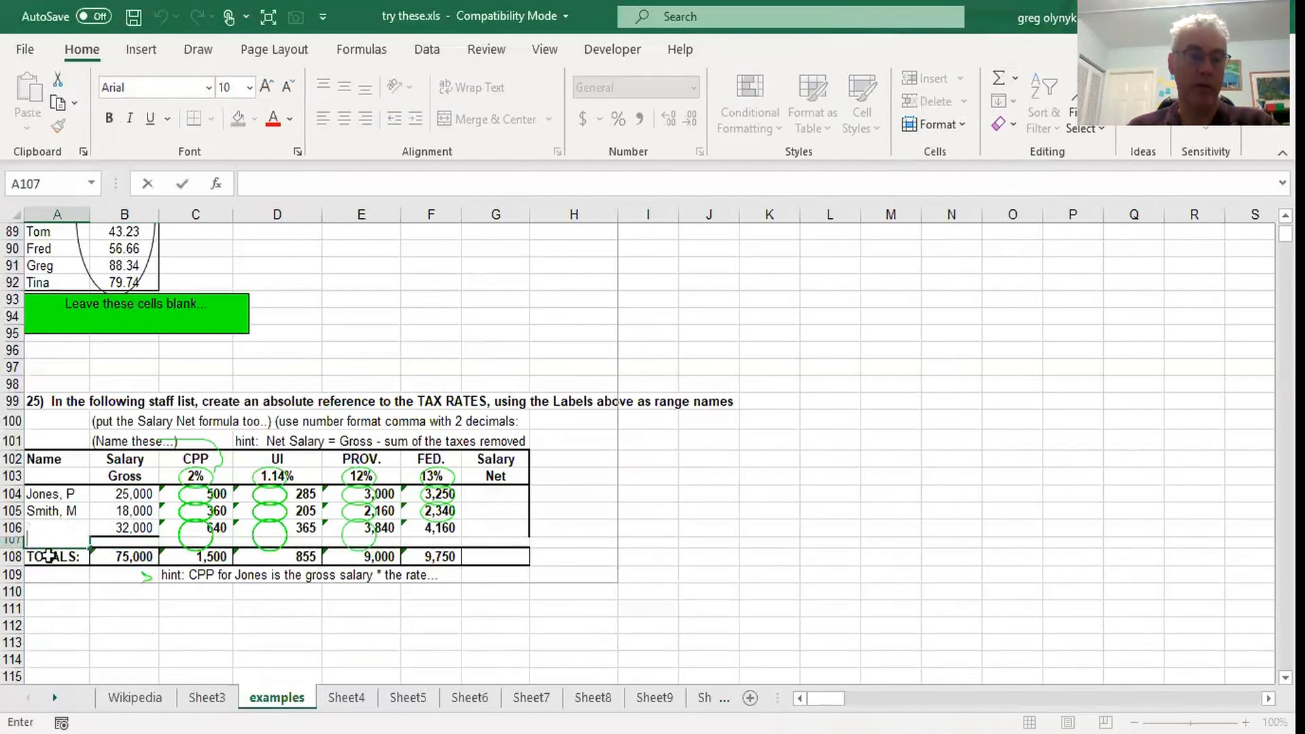
key(Down)
drag(48, 541, 496, 542)
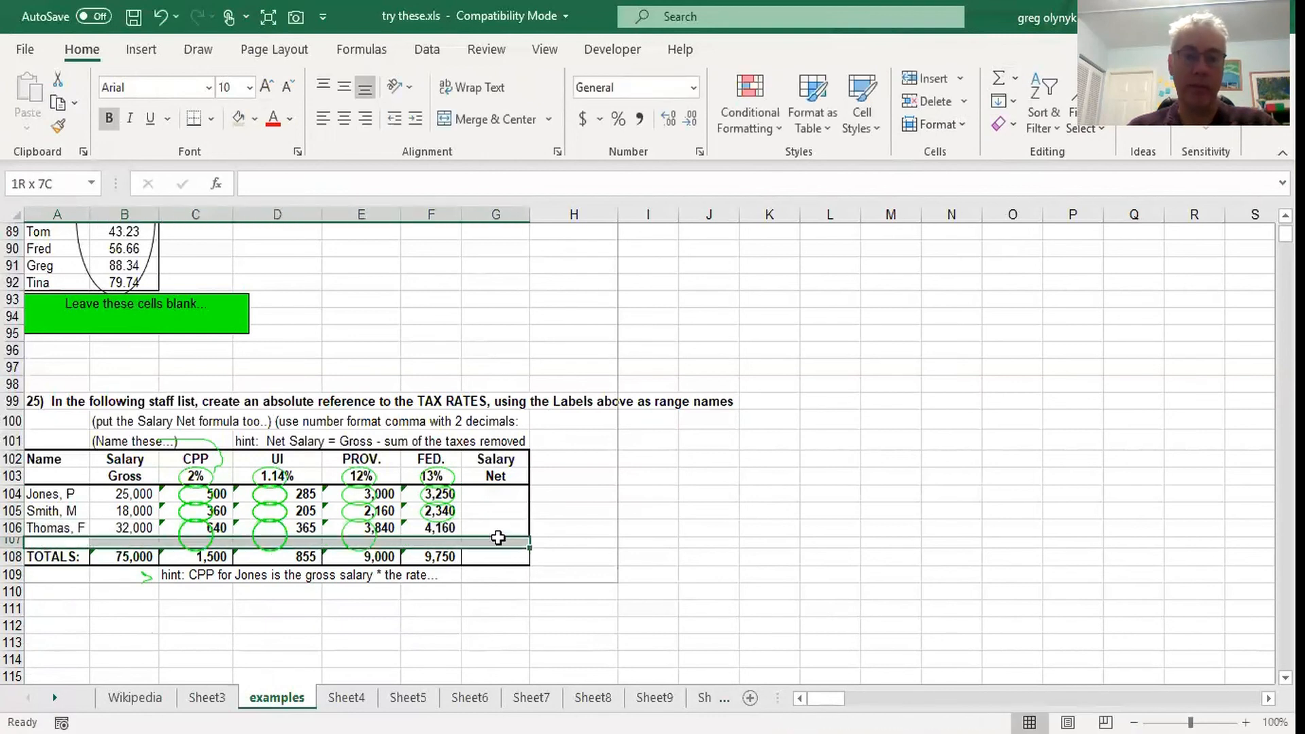
click(256, 121)
click(286, 306)
drag(580, 461, 578, 477)
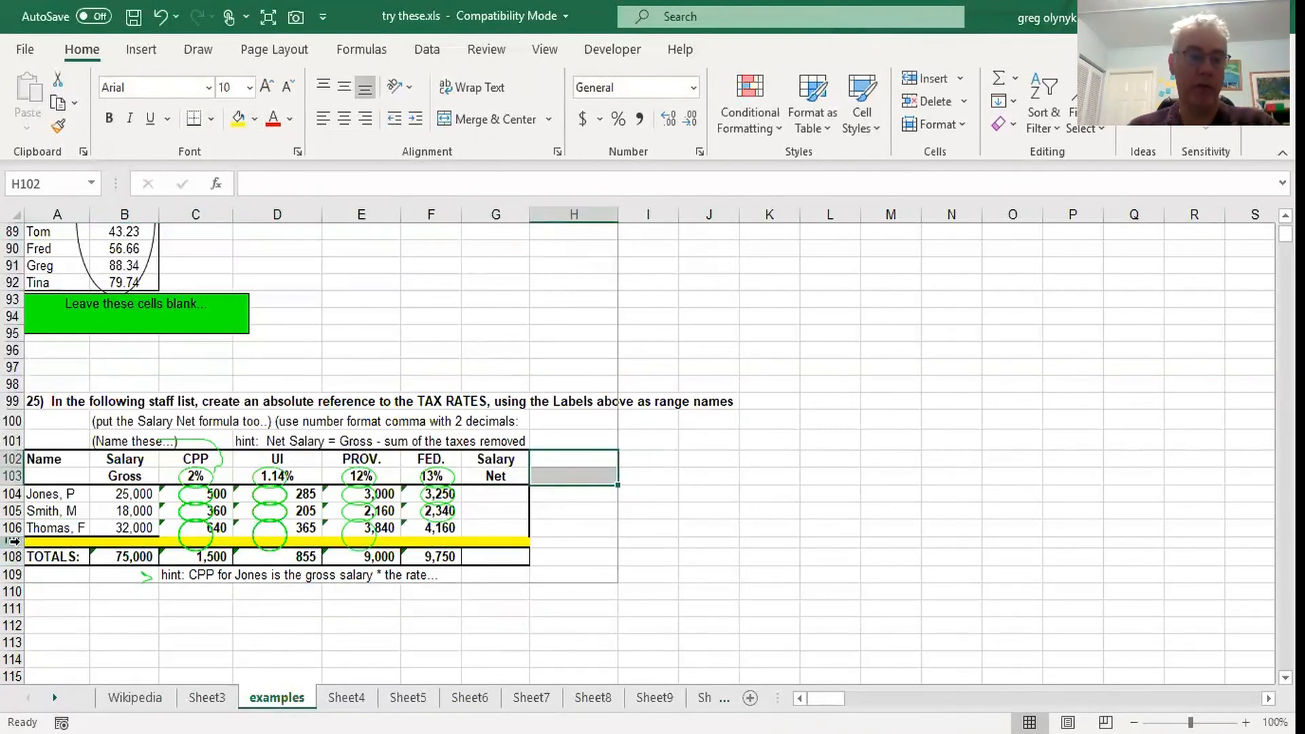
Step: Insert a blank row above the yellow row and enter the new employee's first name in A107
click(14, 541)
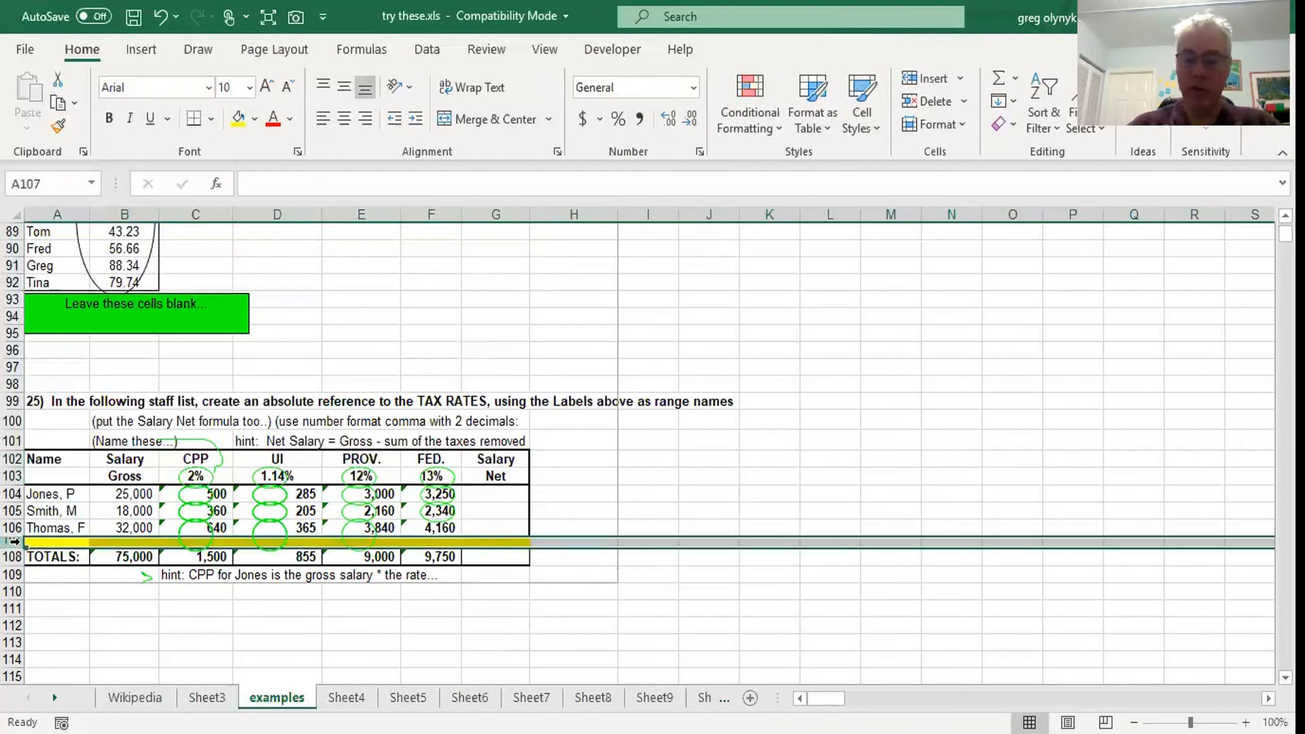
key(ctrl+shift+plus)
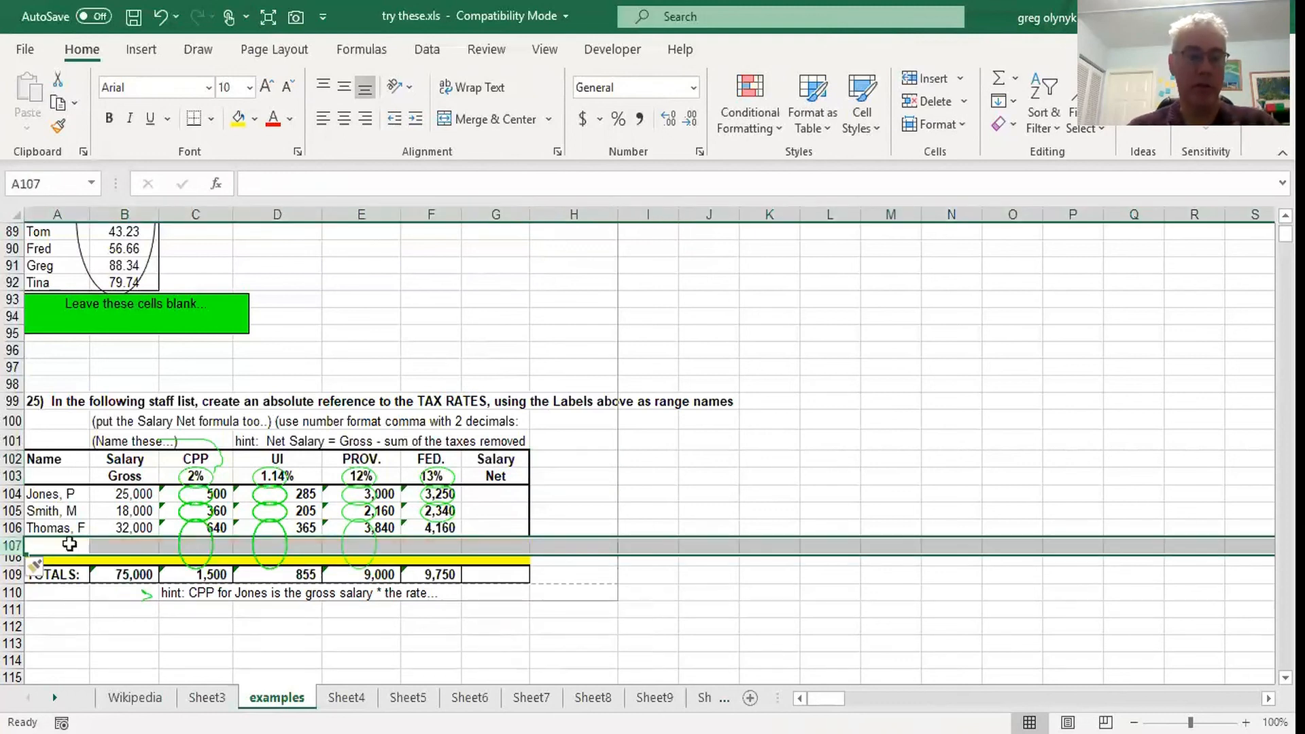
click(74, 544)
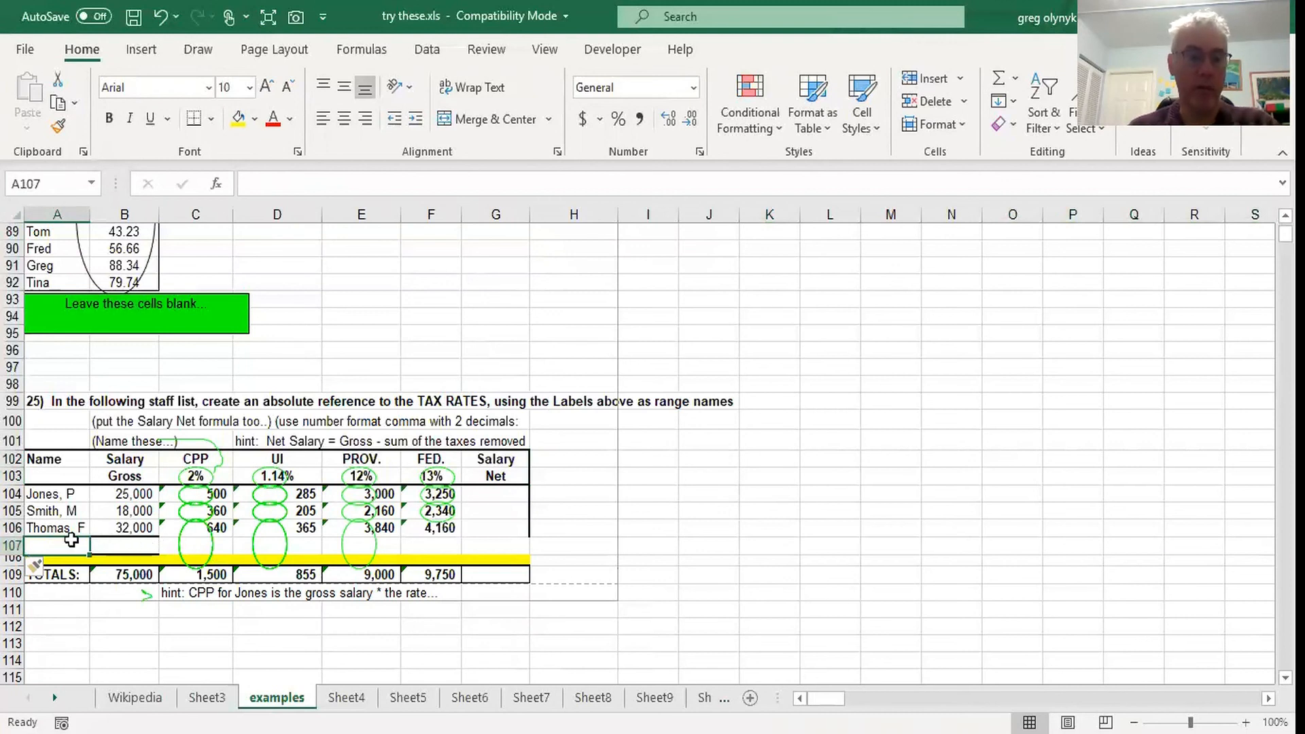
text(Greg)
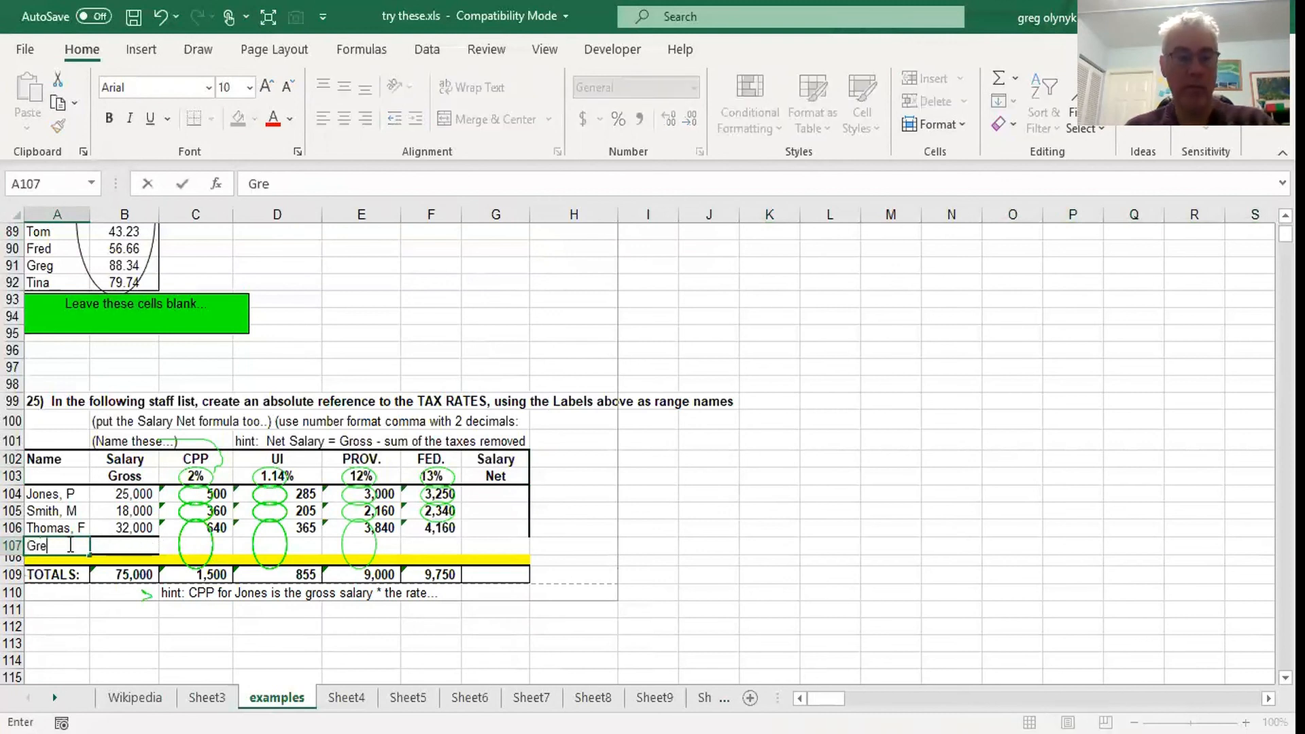
Step: Enter a gross salary of 70000 in B107 and fill the deduction formulas from C106:F106 down through row 108
click(131, 549)
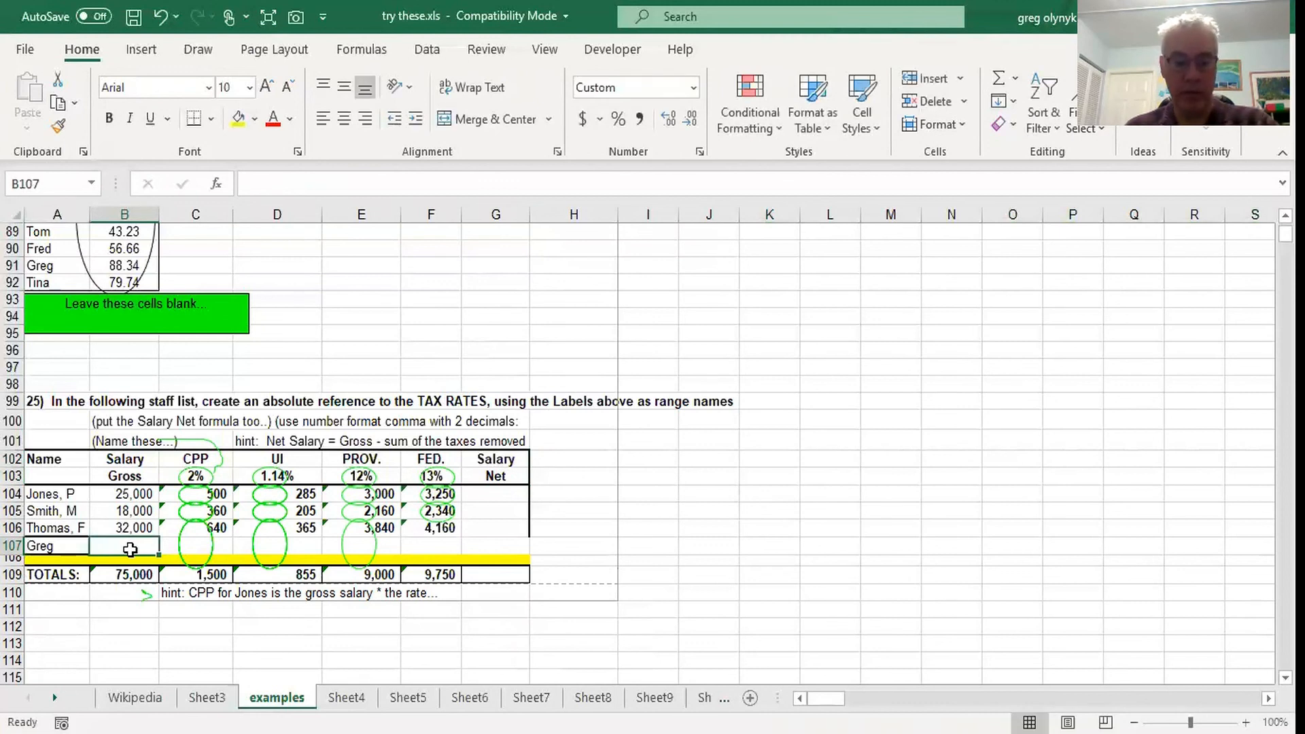
text(7000)
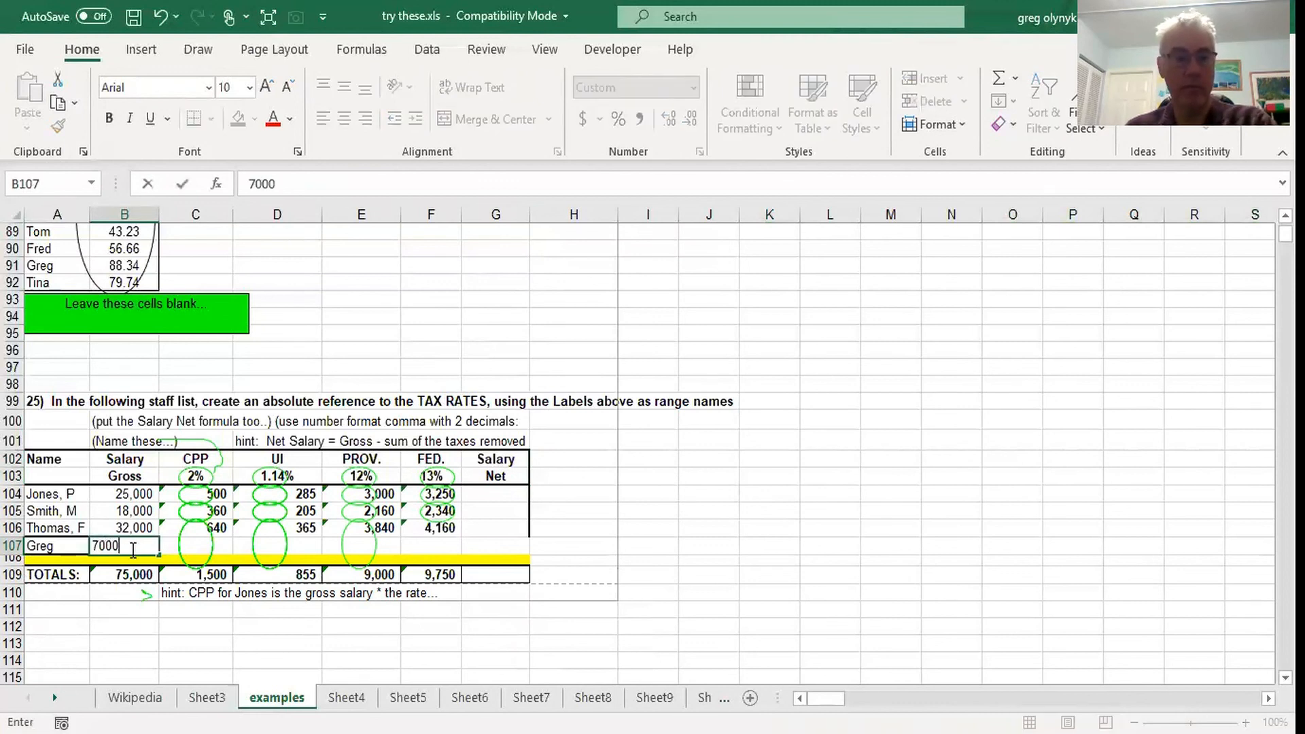
key(Return)
drag(218, 527, 463, 561)
click(211, 579)
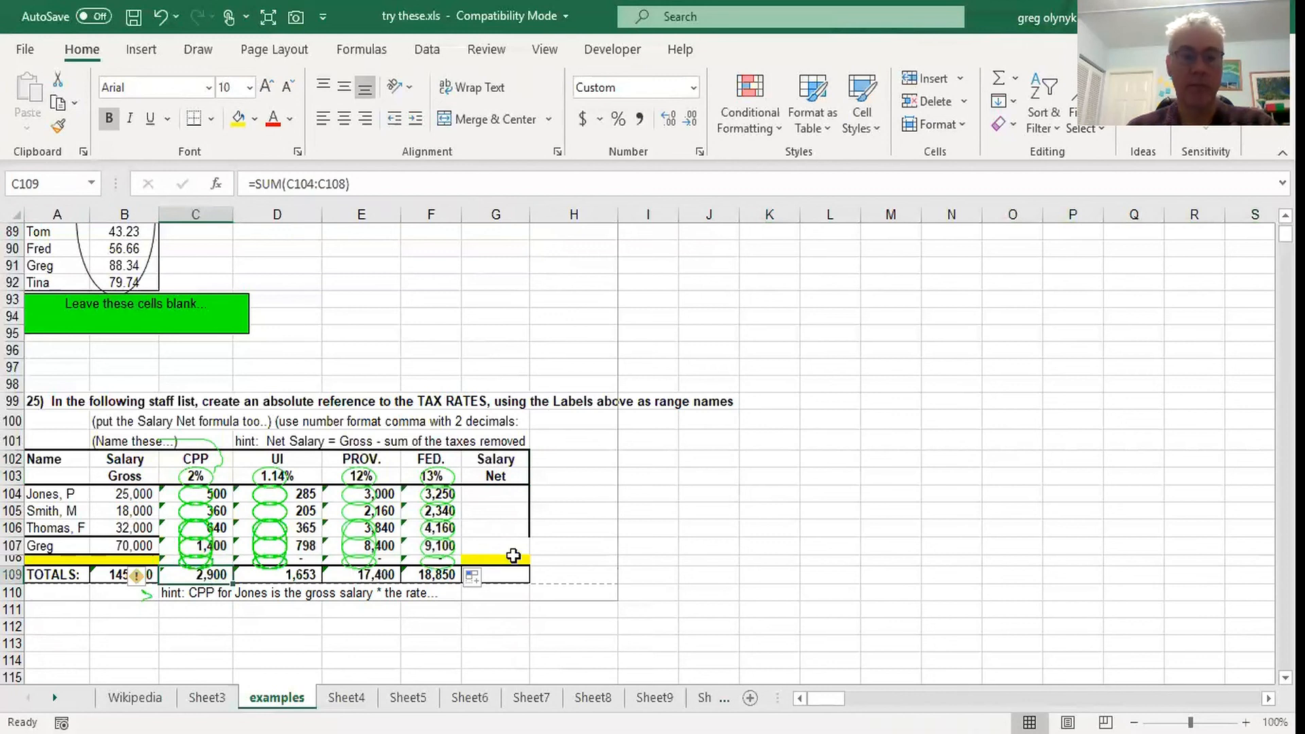
Step: Calculate the first employee's net salary in G104 with =B104-(SUM(C104:F104))
click(502, 495)
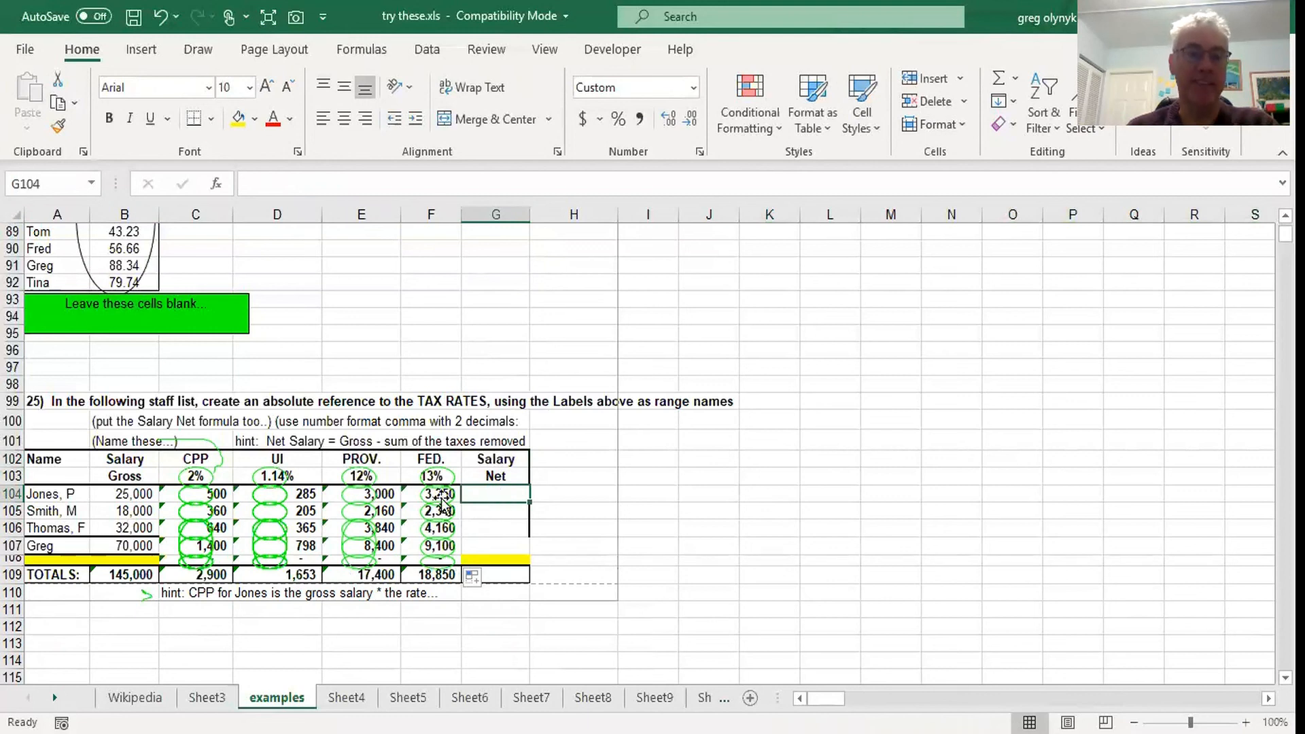
click(138, 496)
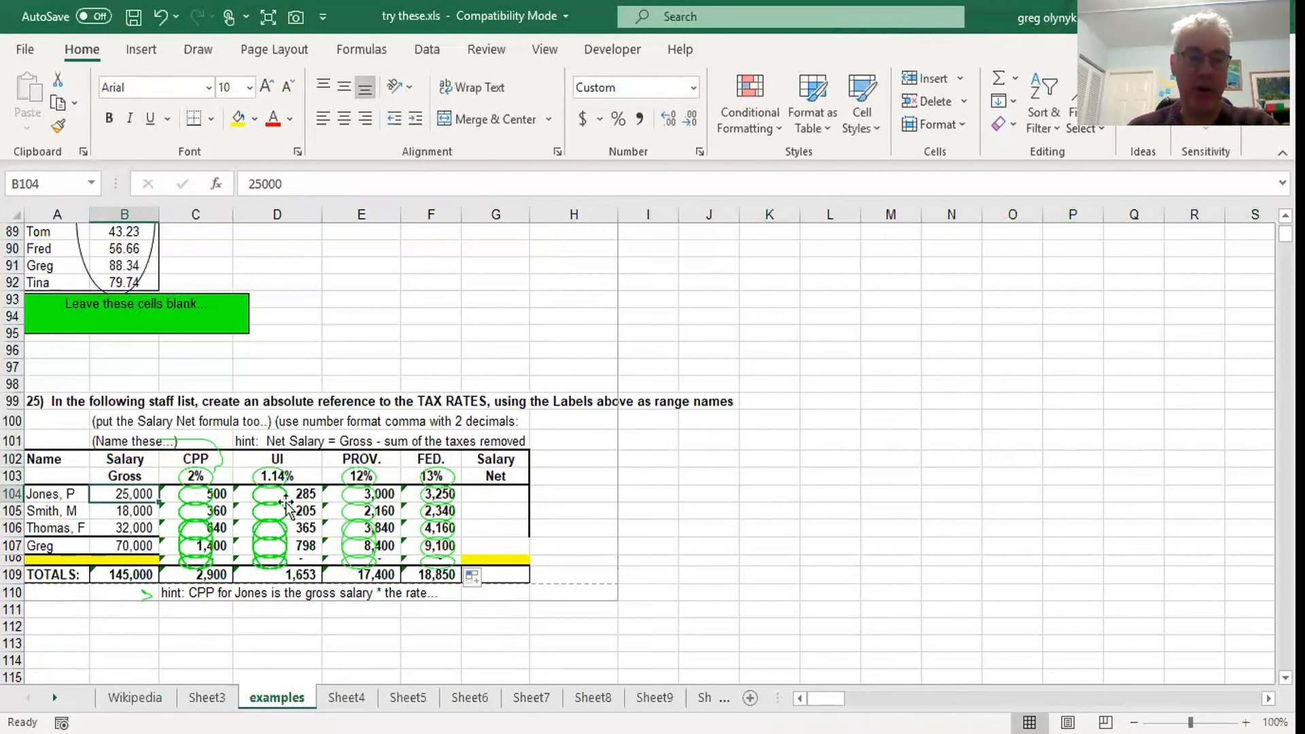
click(488, 498)
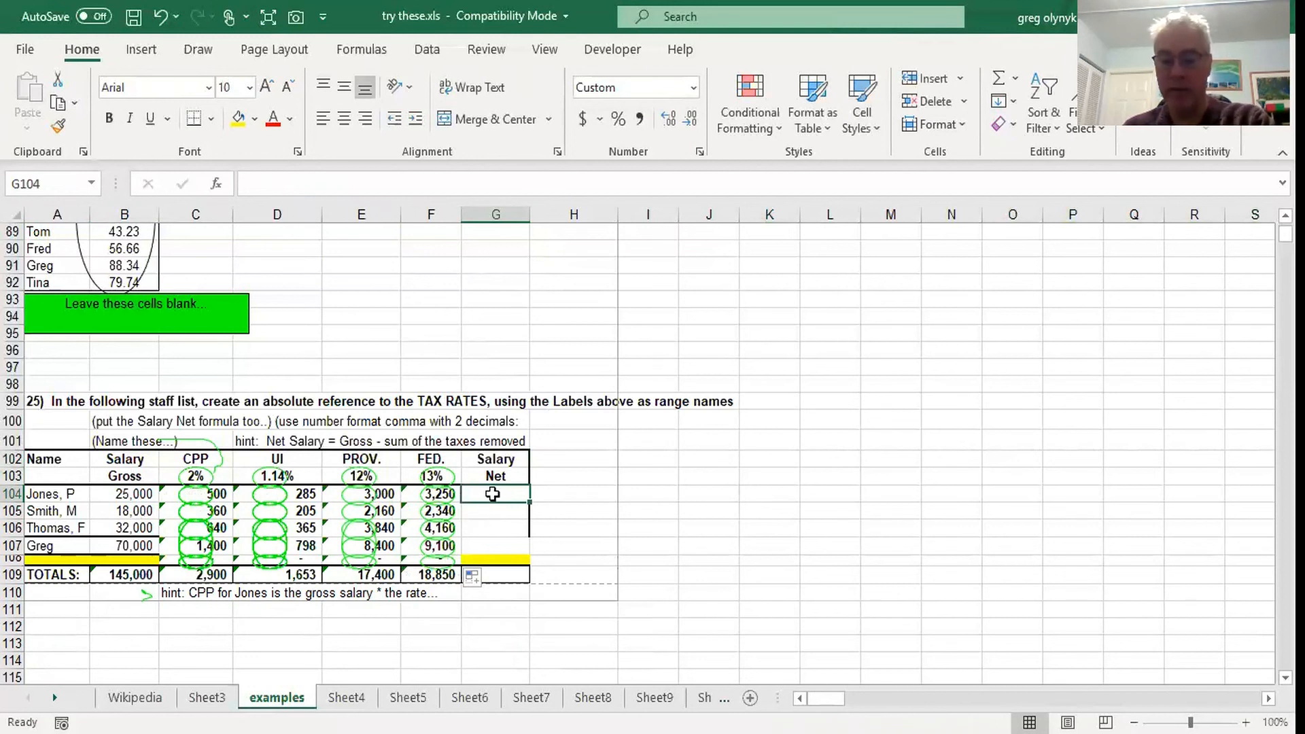
text(=)
click(138, 495)
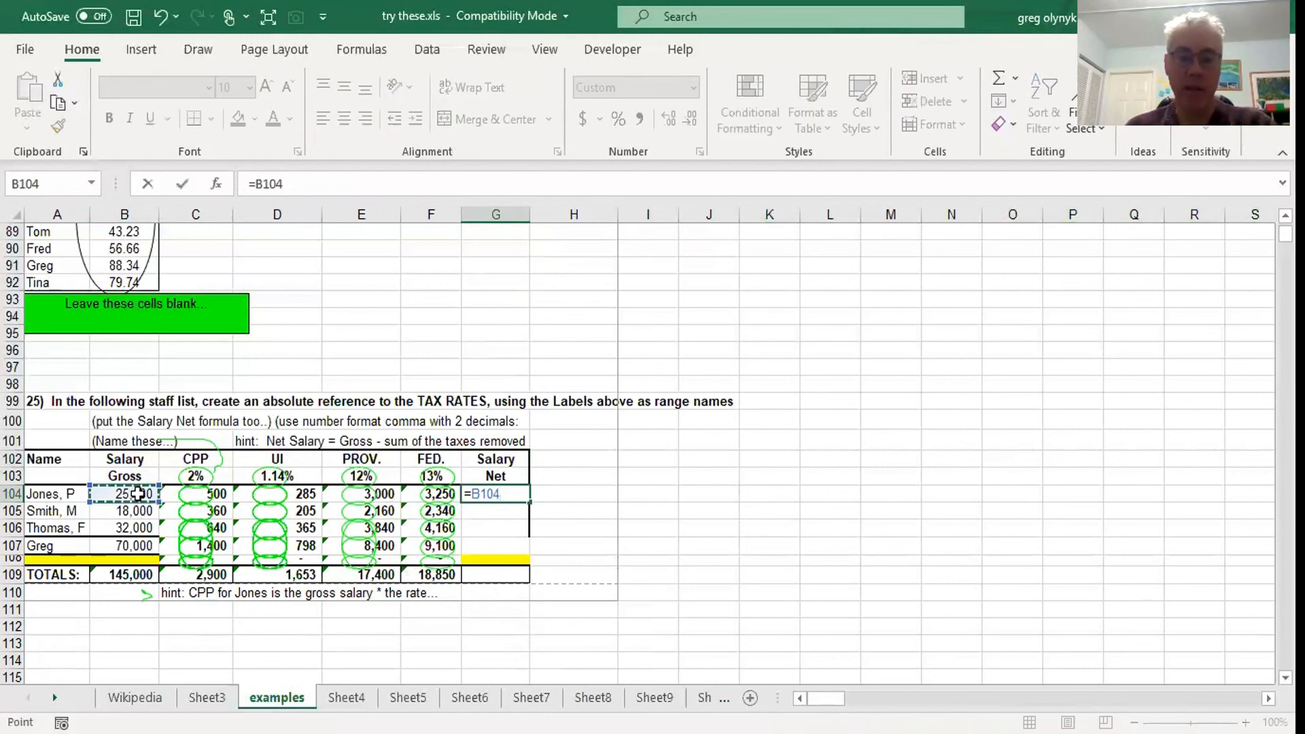
text(-()
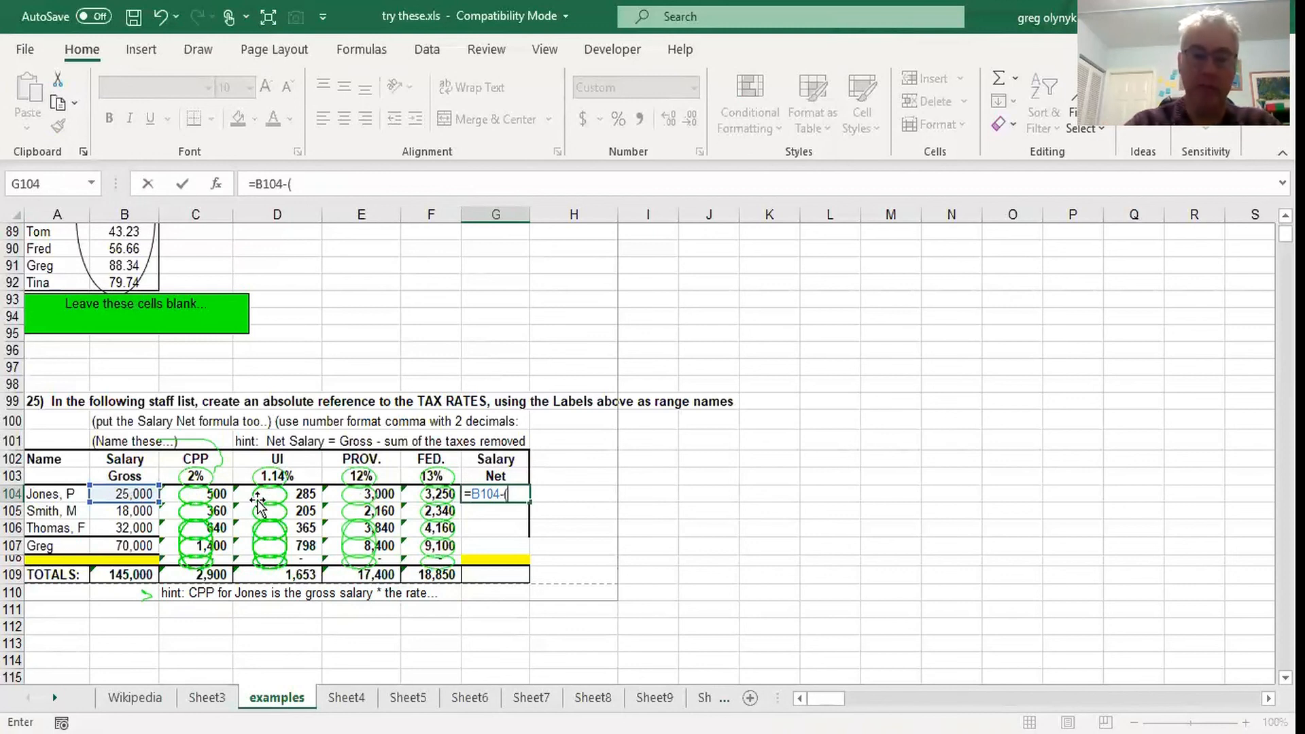
text(sum()
click(204, 494)
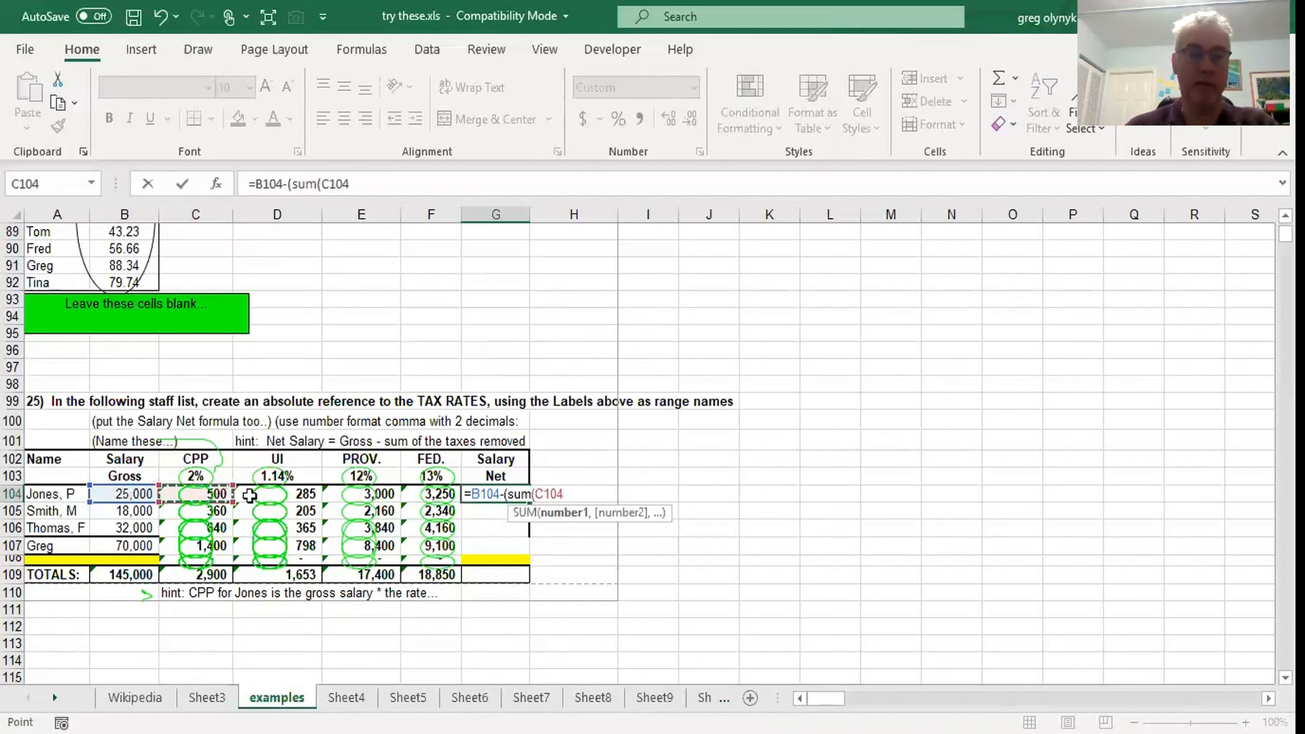
shift+click(426, 501)
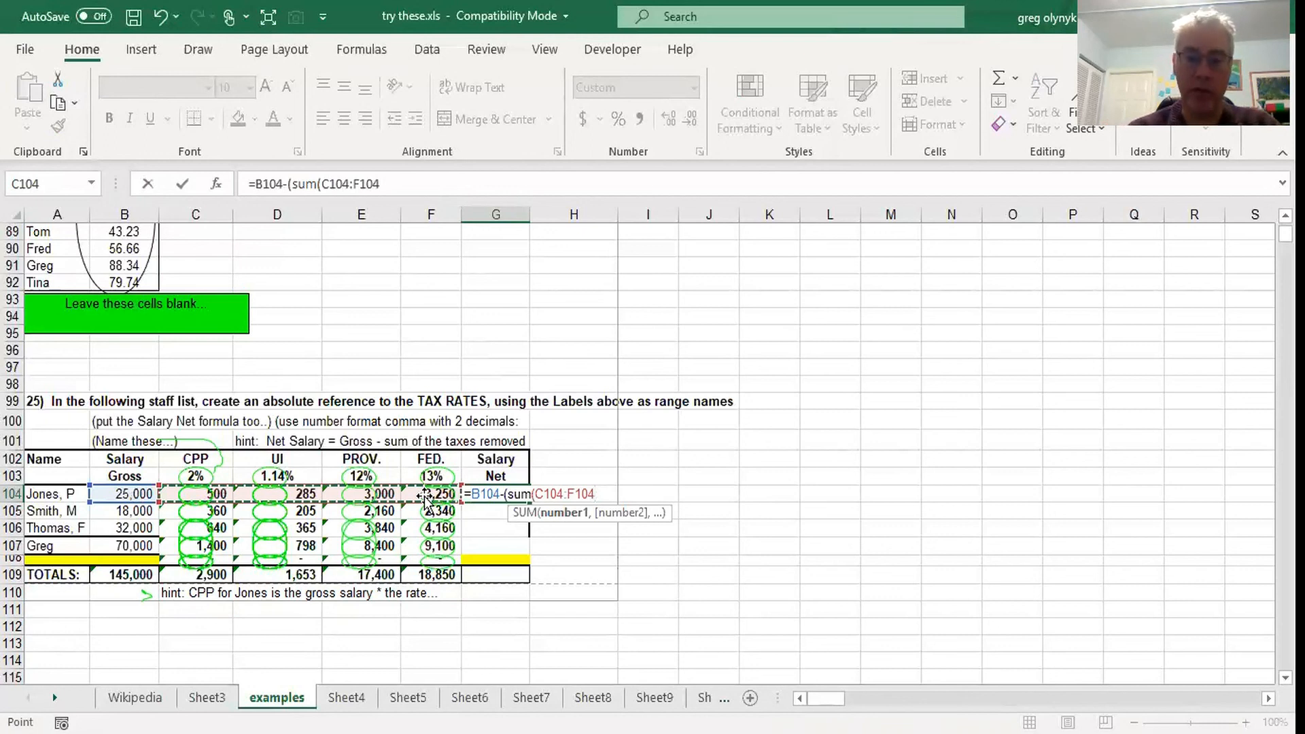
text())
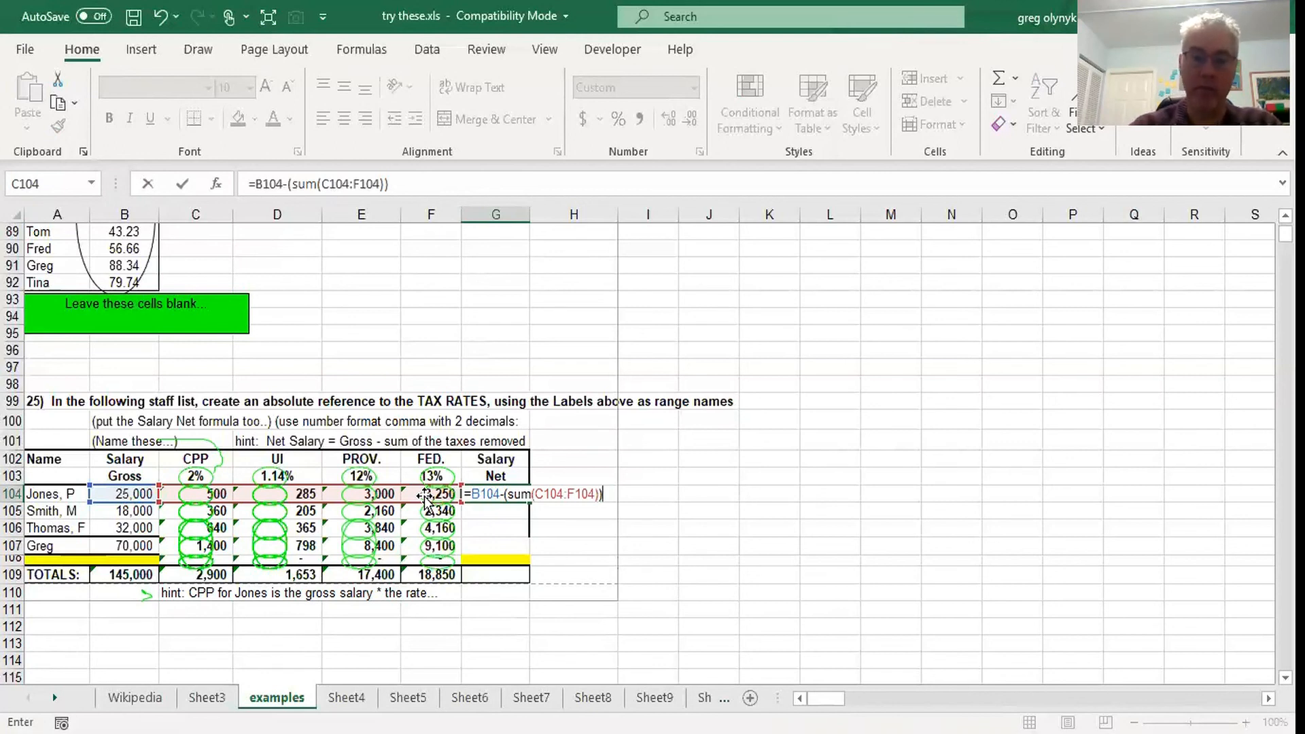
key(BackSpace)
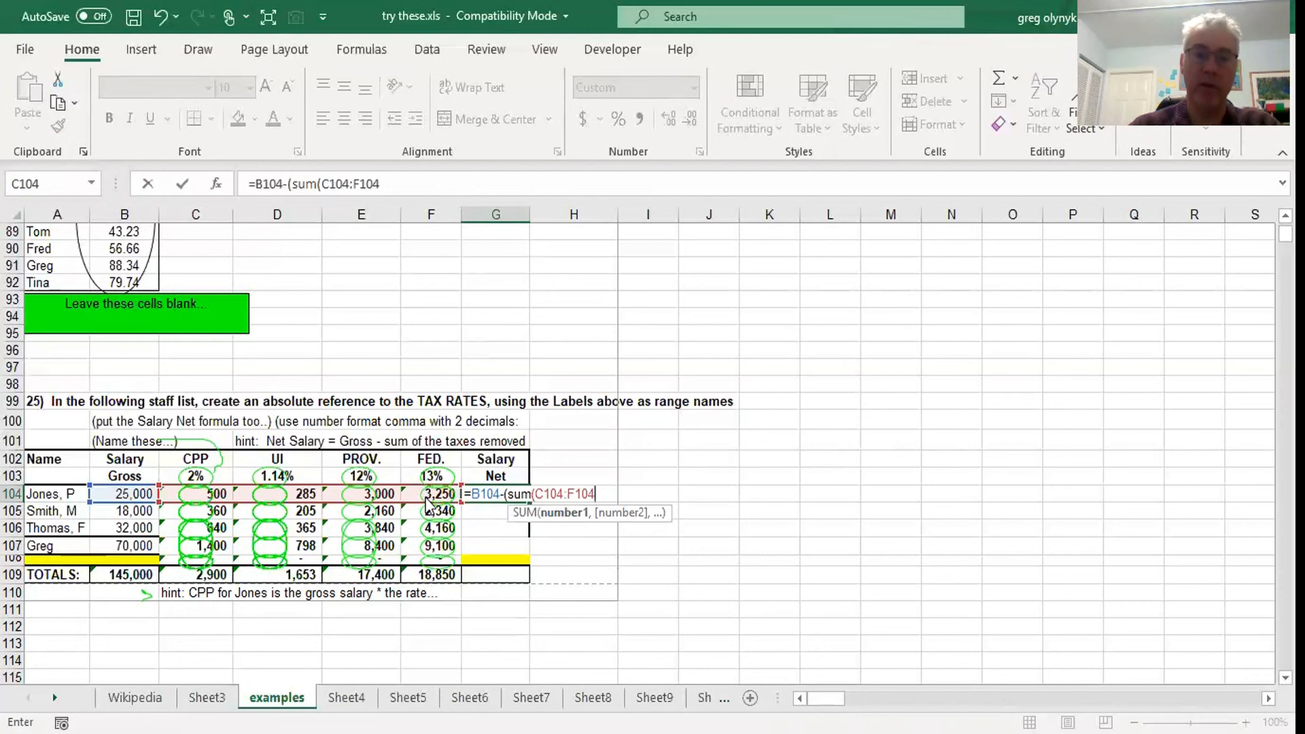
key(Return)
key(Return)
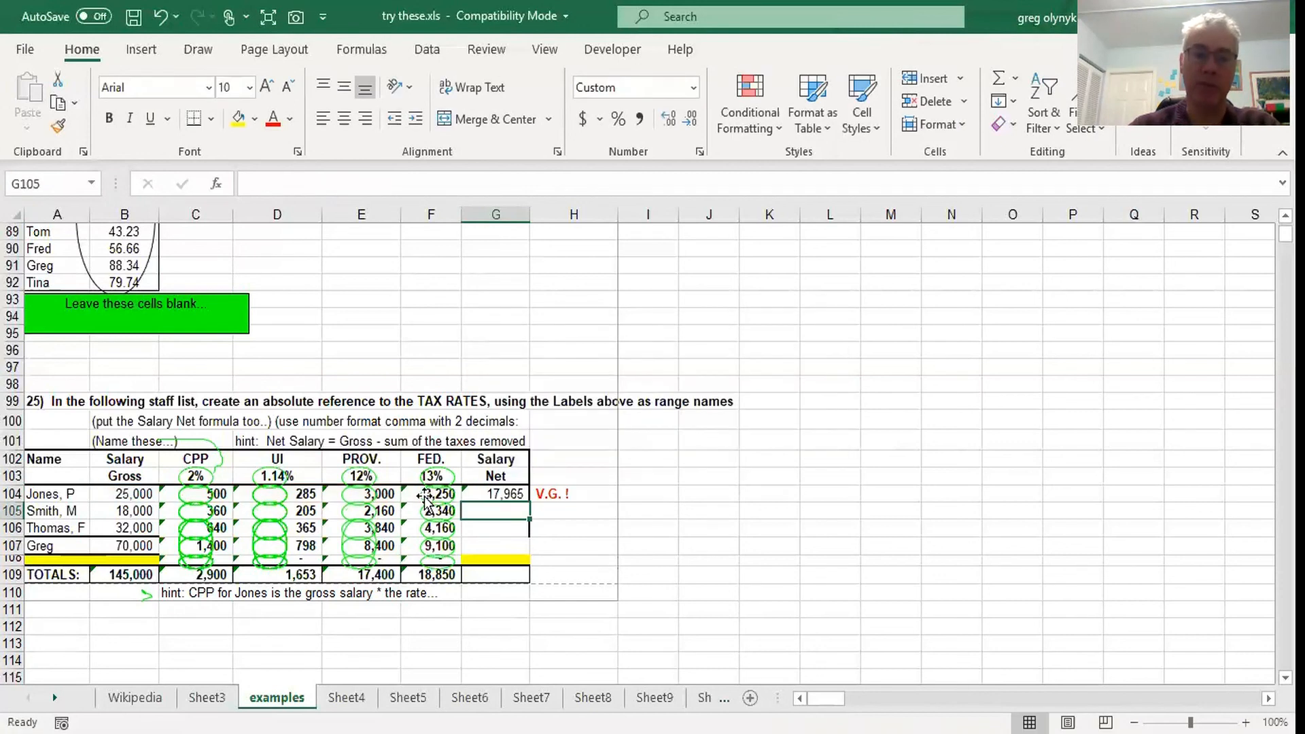
Step: Inspect the answer-check formula in H104 and fill the net salary formula from G104 down to G107
double_click(557, 492)
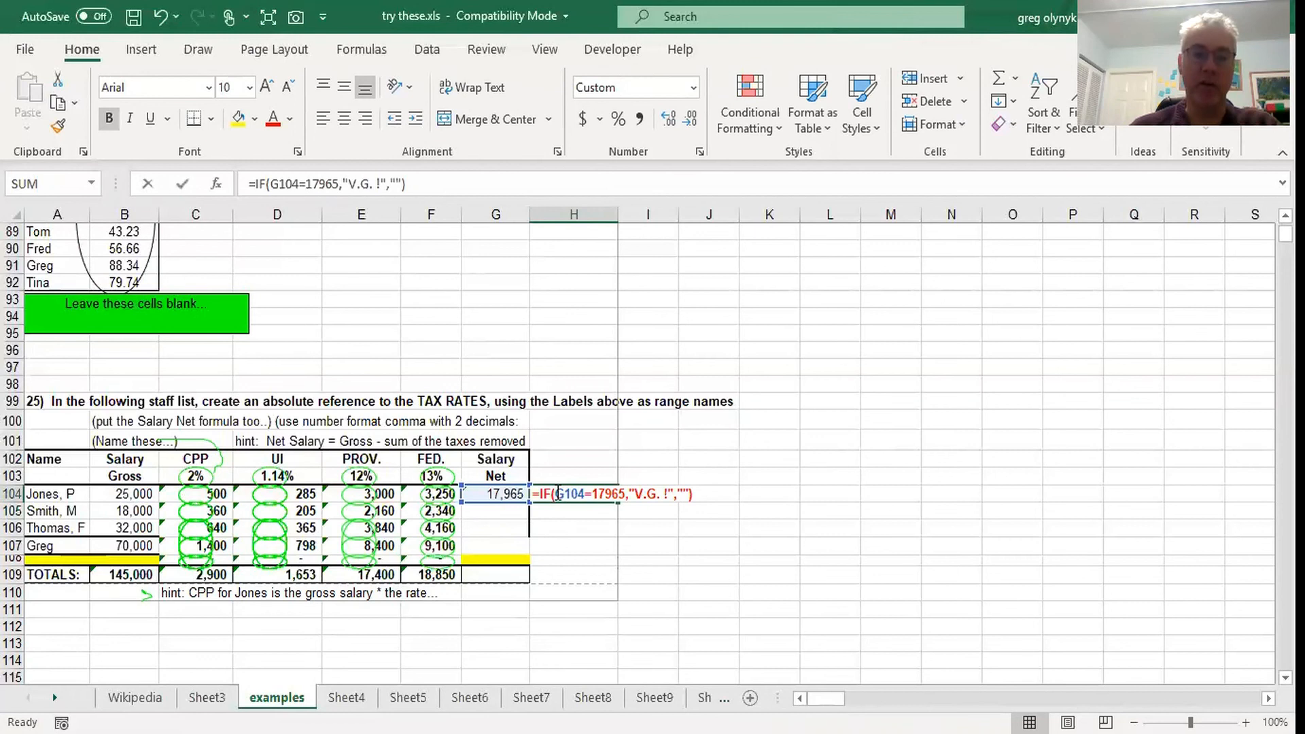
key(Escape)
click(492, 488)
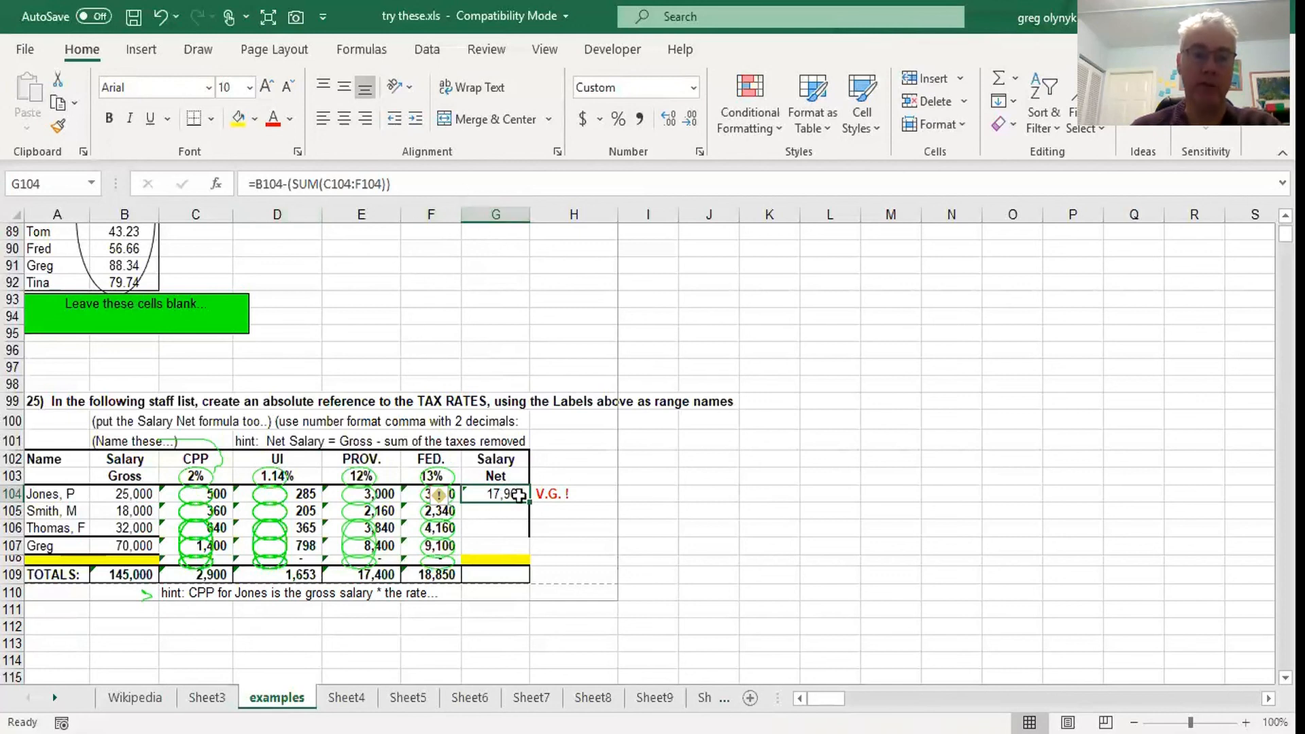
drag(529, 501, 524, 549)
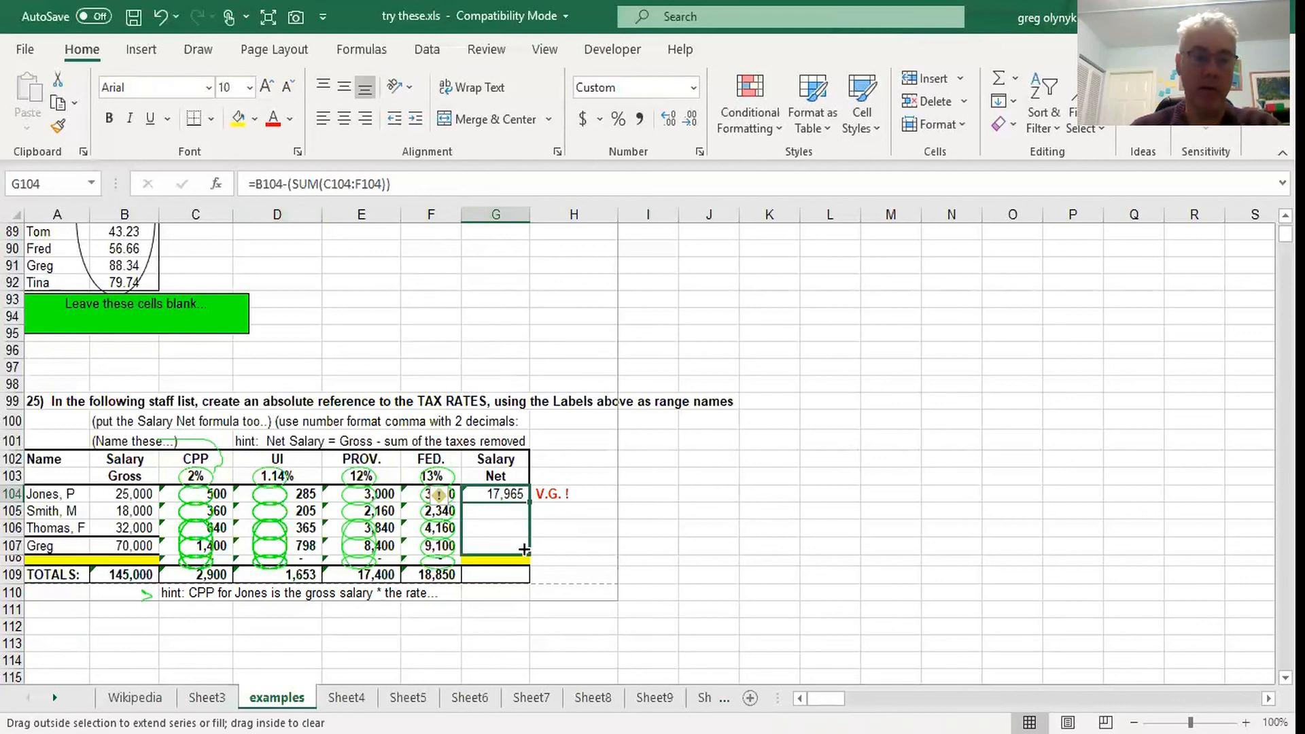
drag(524, 549, 522, 548)
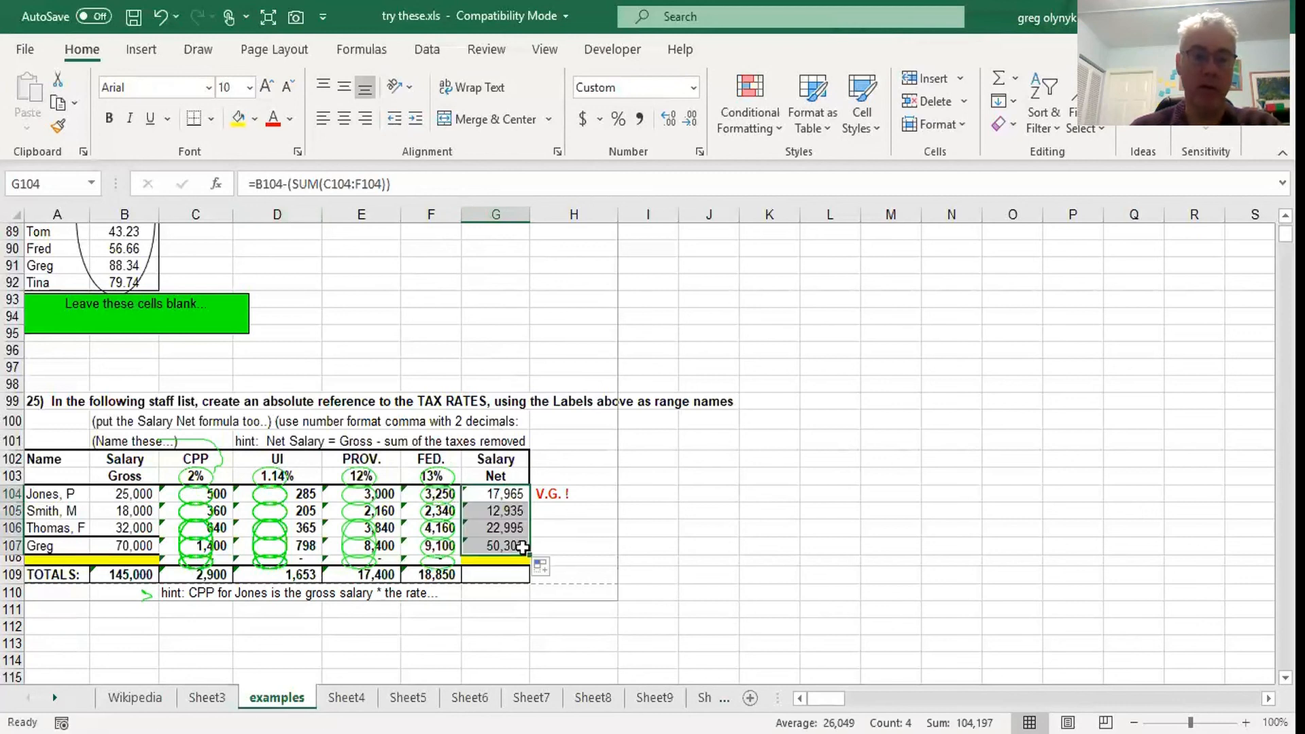
Step: Extend the totals formula from F109 to G109 and review the formula in G109 and the first employee's net salary formula
click(495, 576)
click(435, 566)
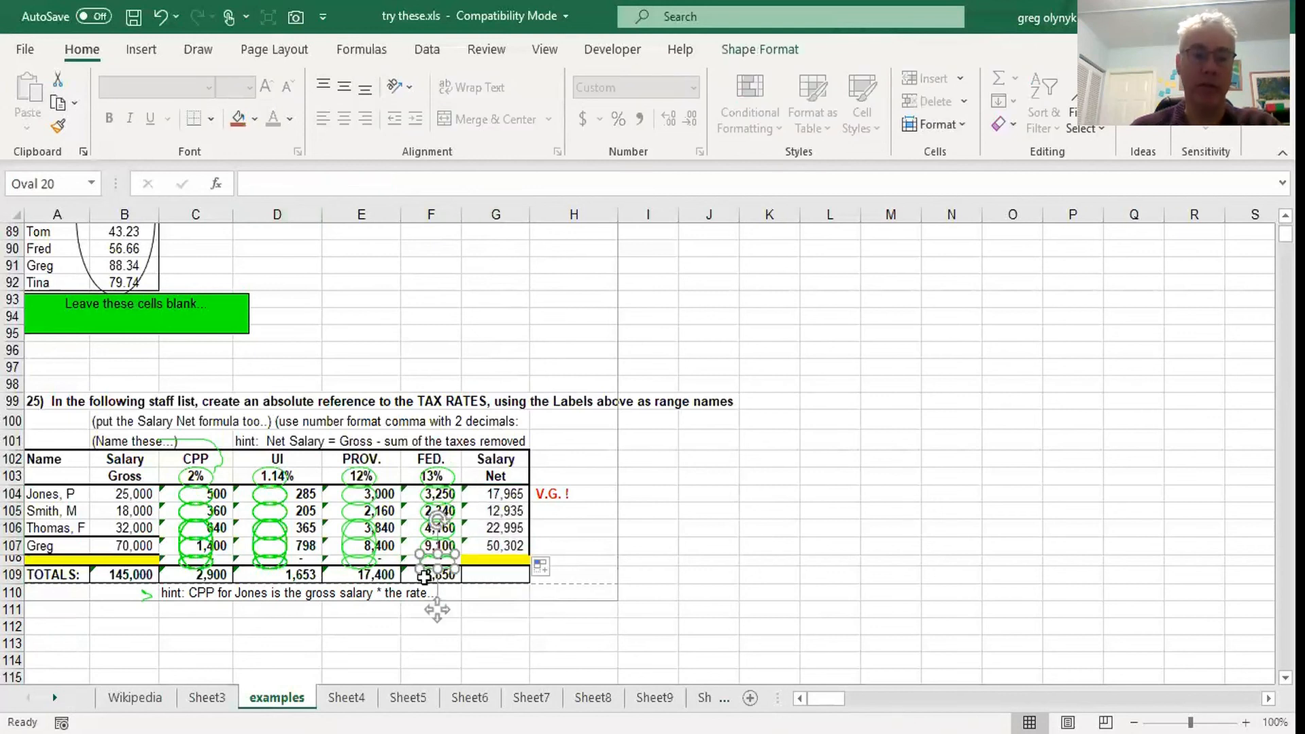
click(425, 576)
drag(467, 585, 529, 580)
click(481, 576)
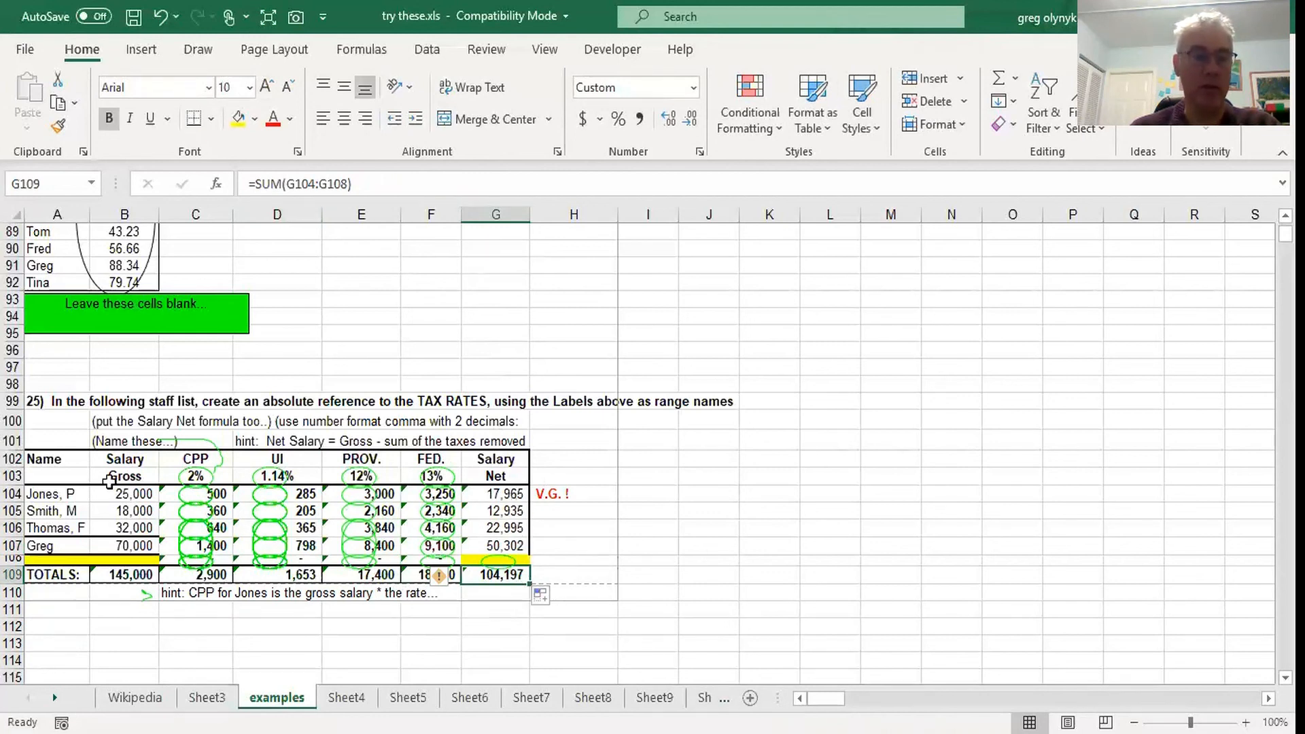
click(136, 499)
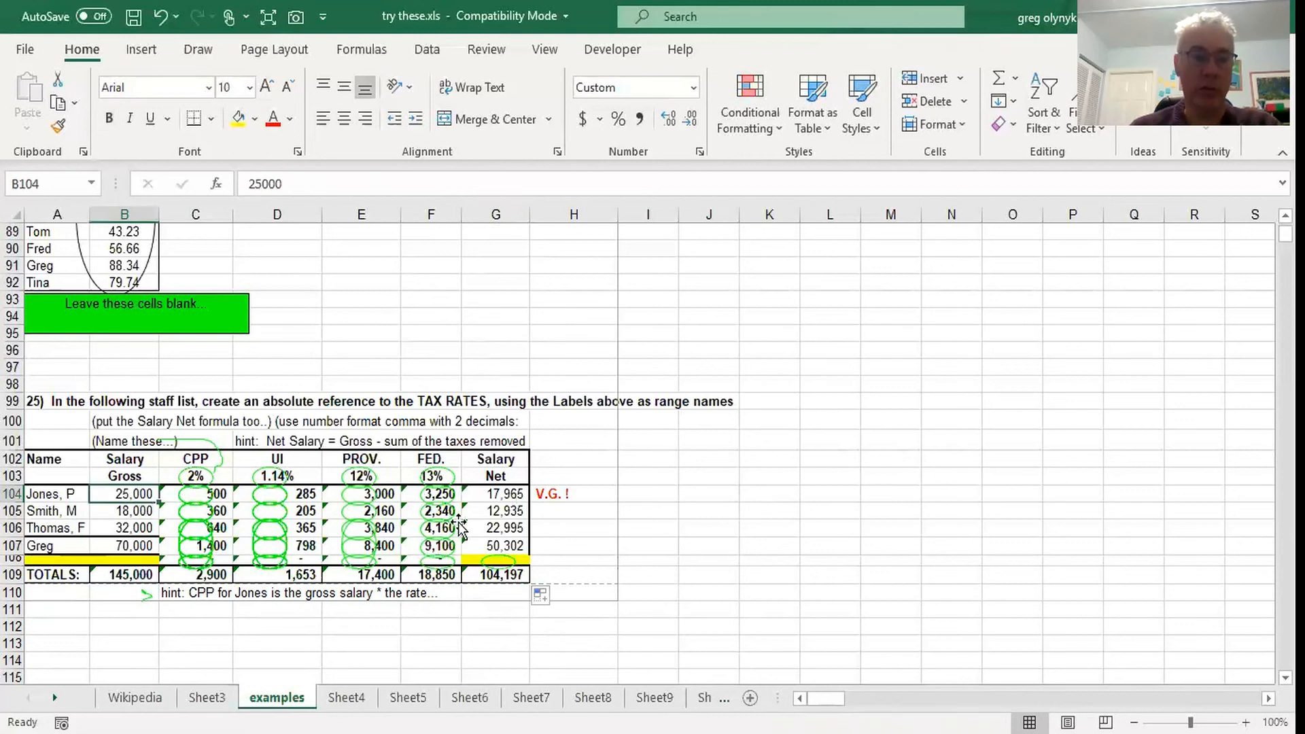
click(511, 499)
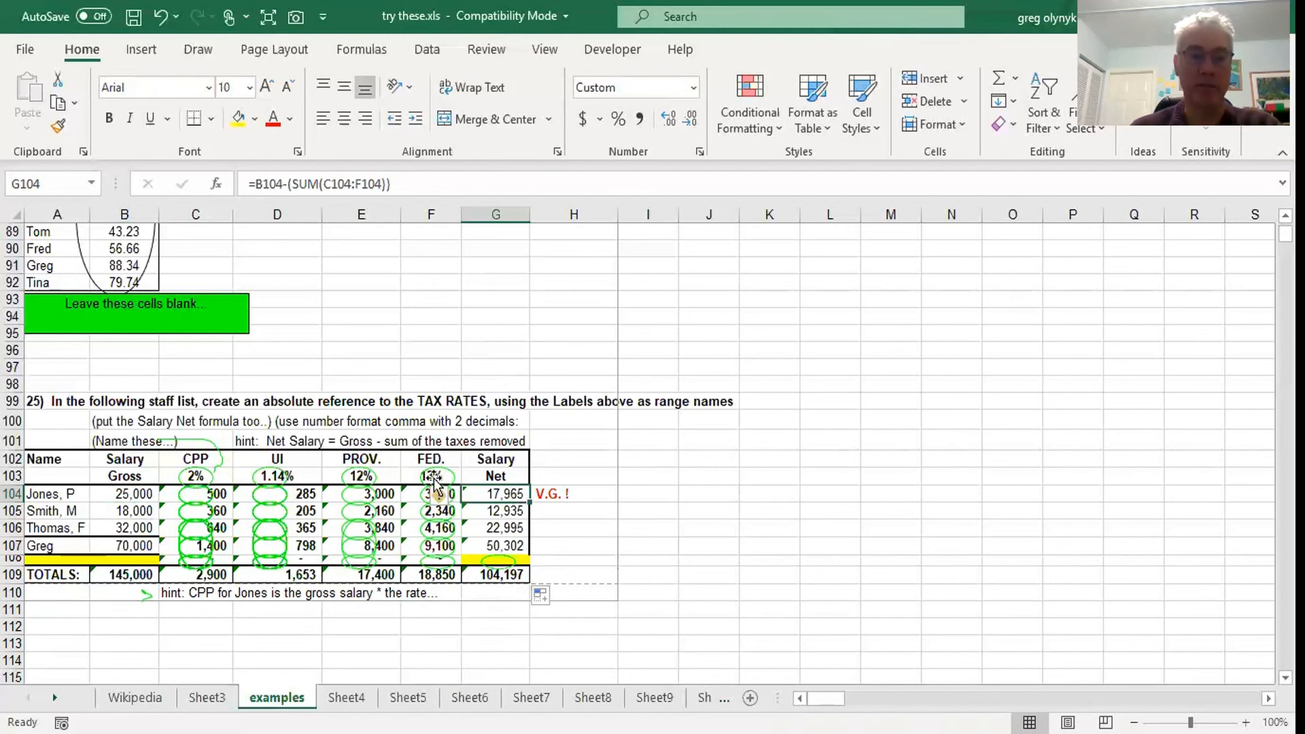
Step: Delete the green ovals covering F103 and F104 and set the federal tax rate in F103 to 3%
click(462, 518)
key(Escape)
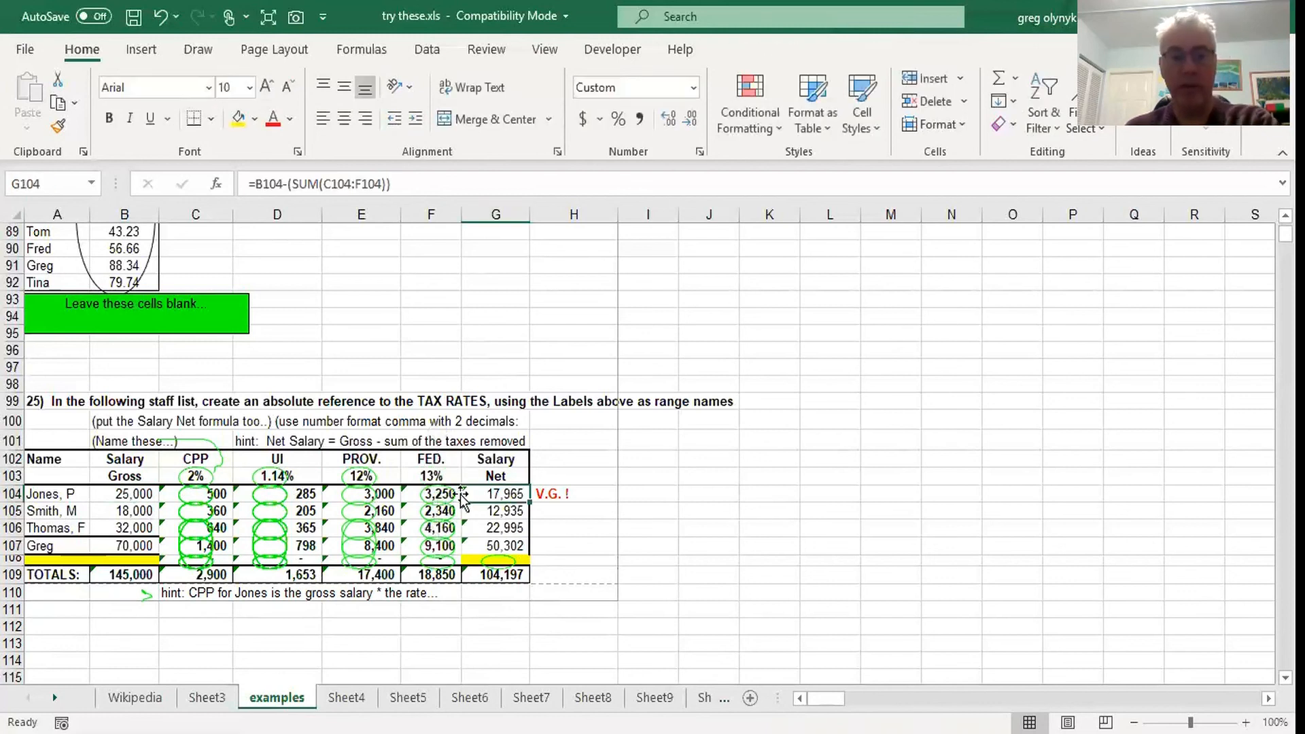
click(439, 491)
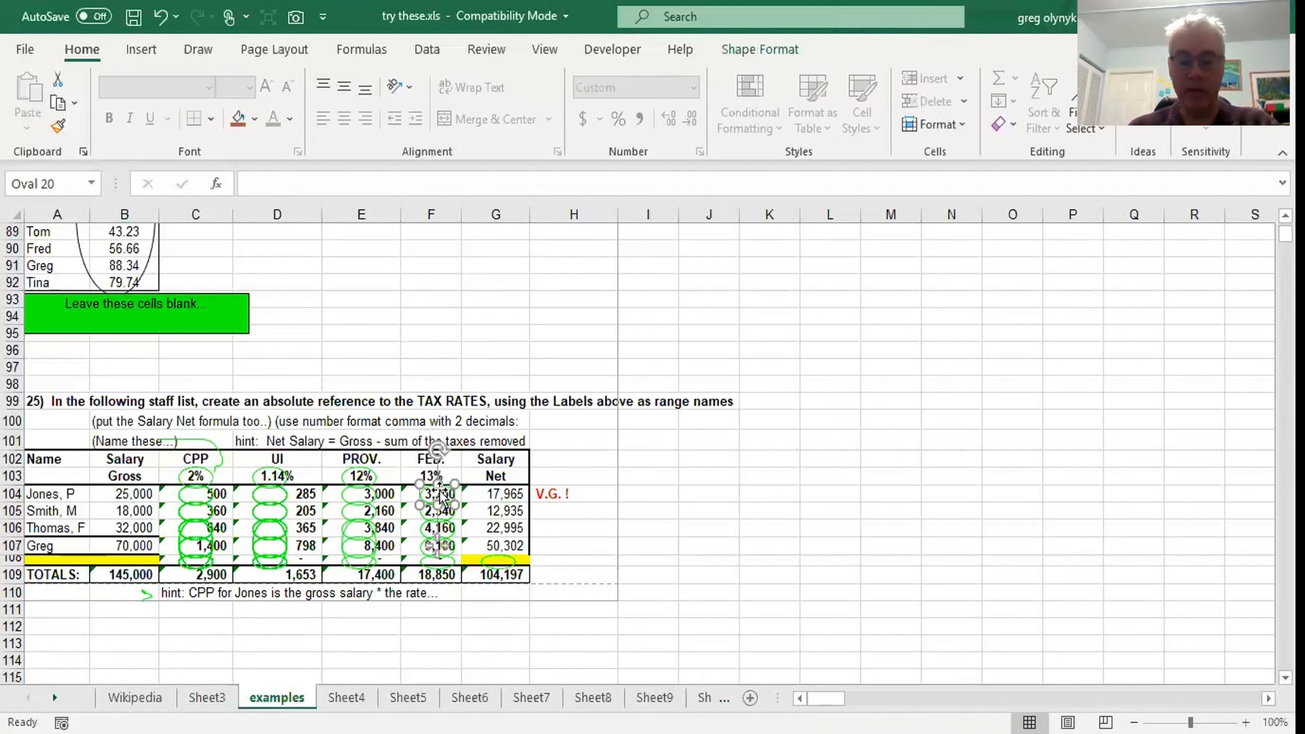
key(Escape)
click(435, 474)
text(3)
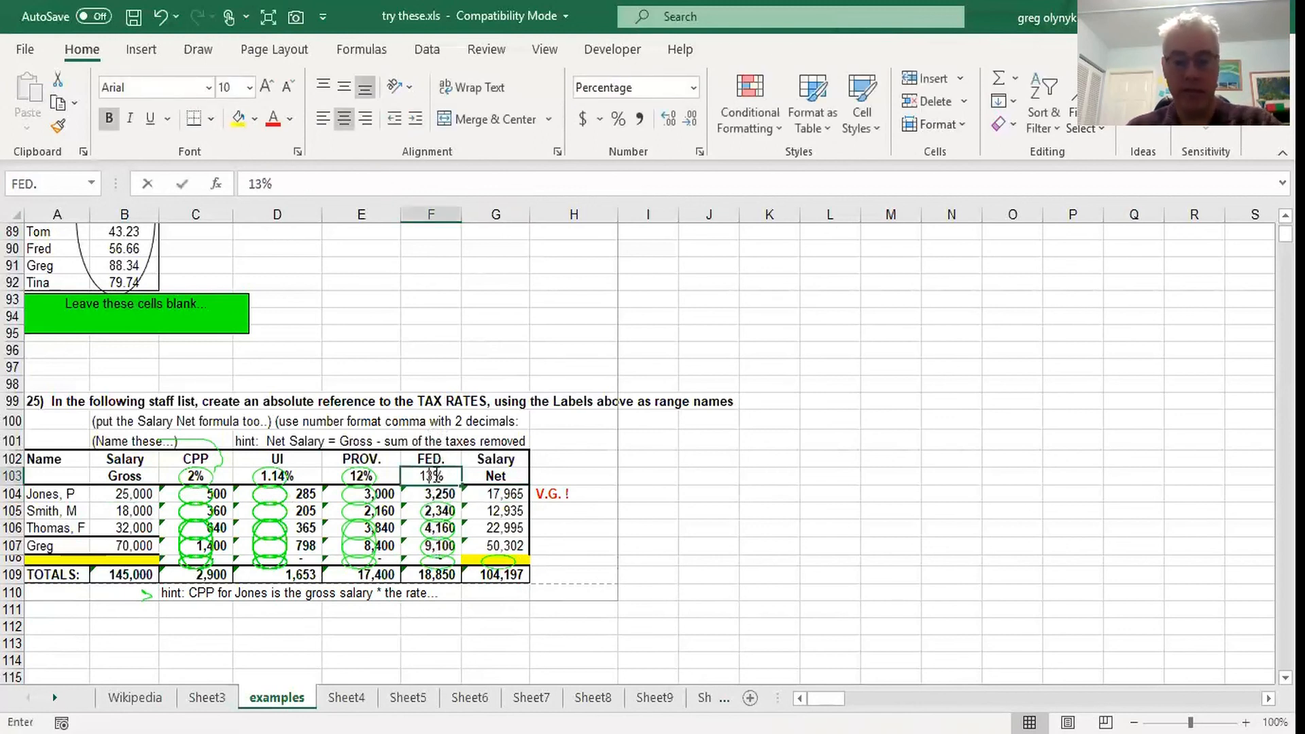
key(Return)
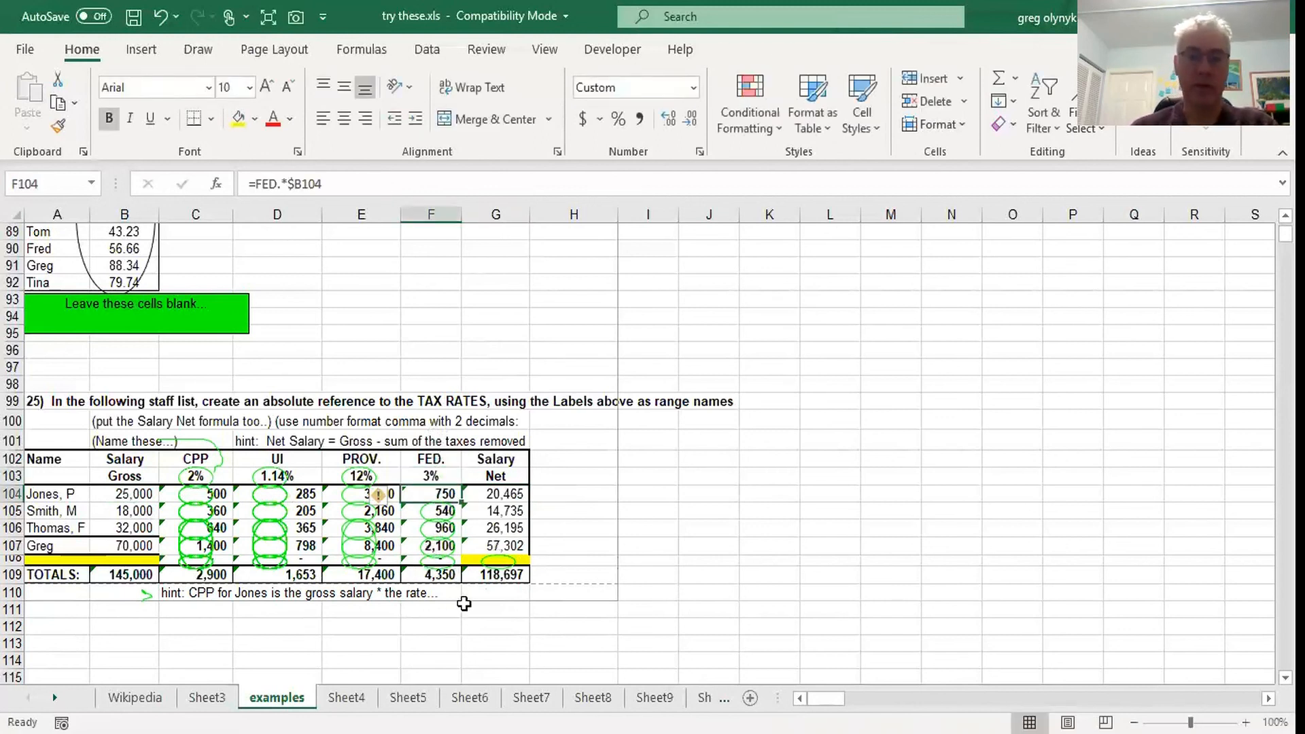
Step: Delete the green oval covering E103 and set the provincial tax rate there to 3%
click(347, 479)
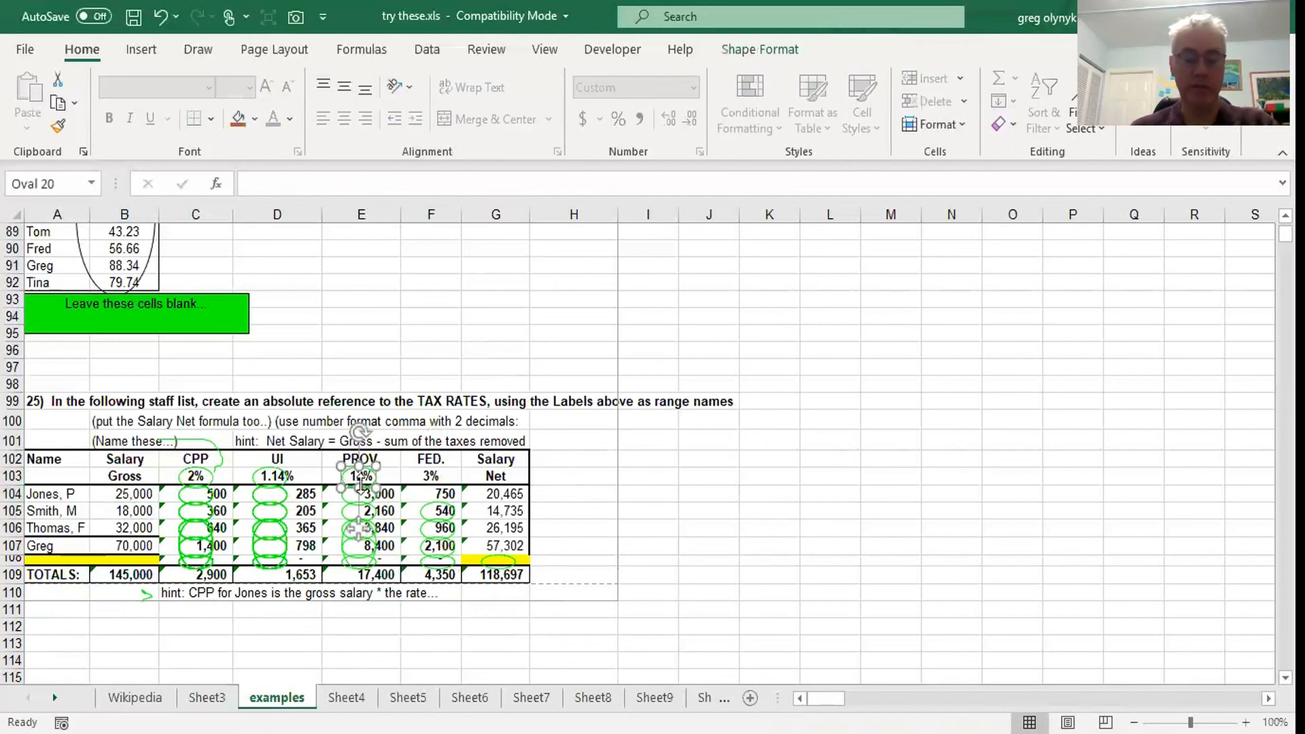
key(Escape)
click(370, 478)
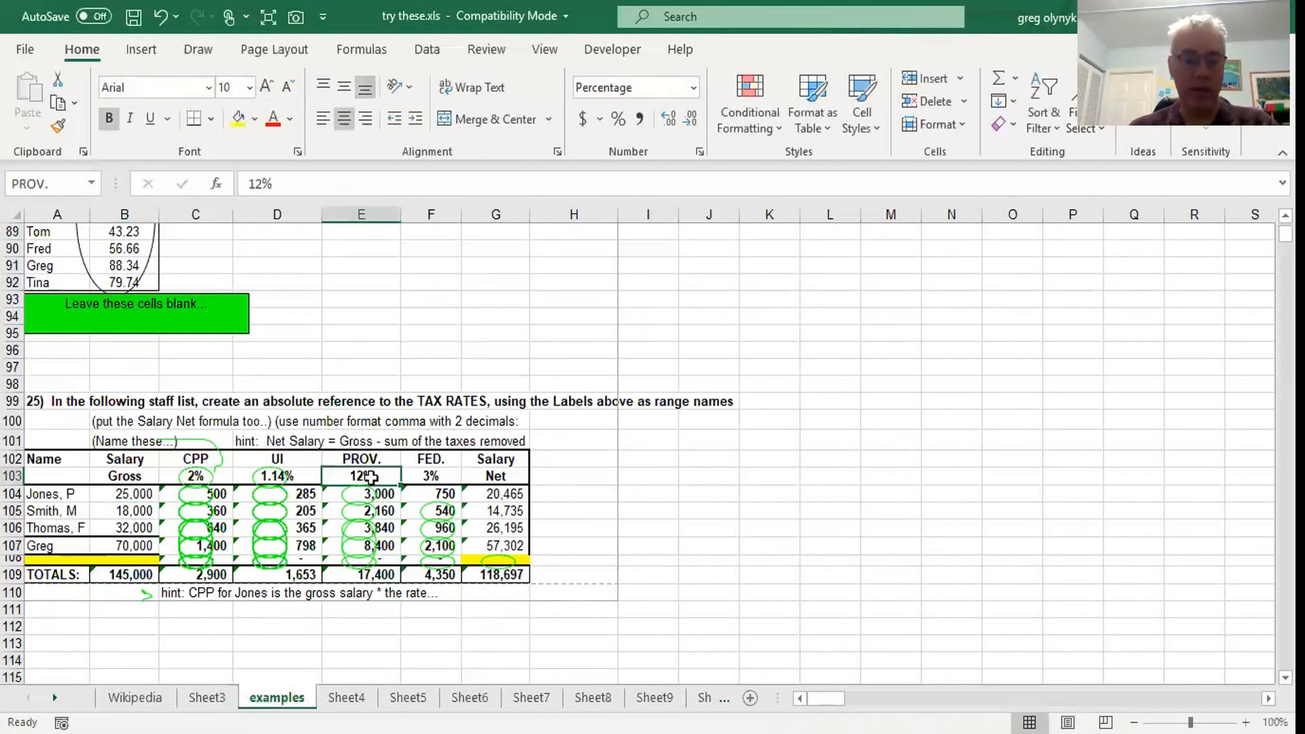
text(3%)
click(606, 480)
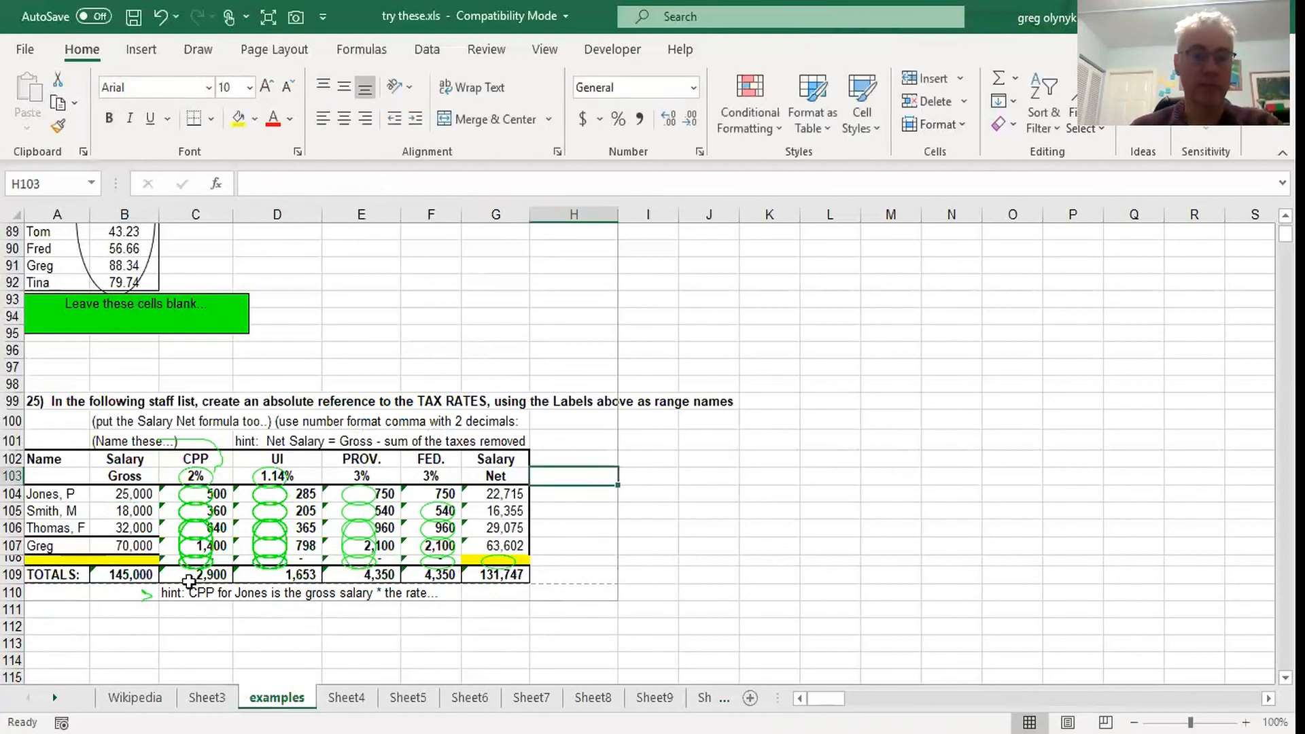
drag(42, 403, 639, 605)
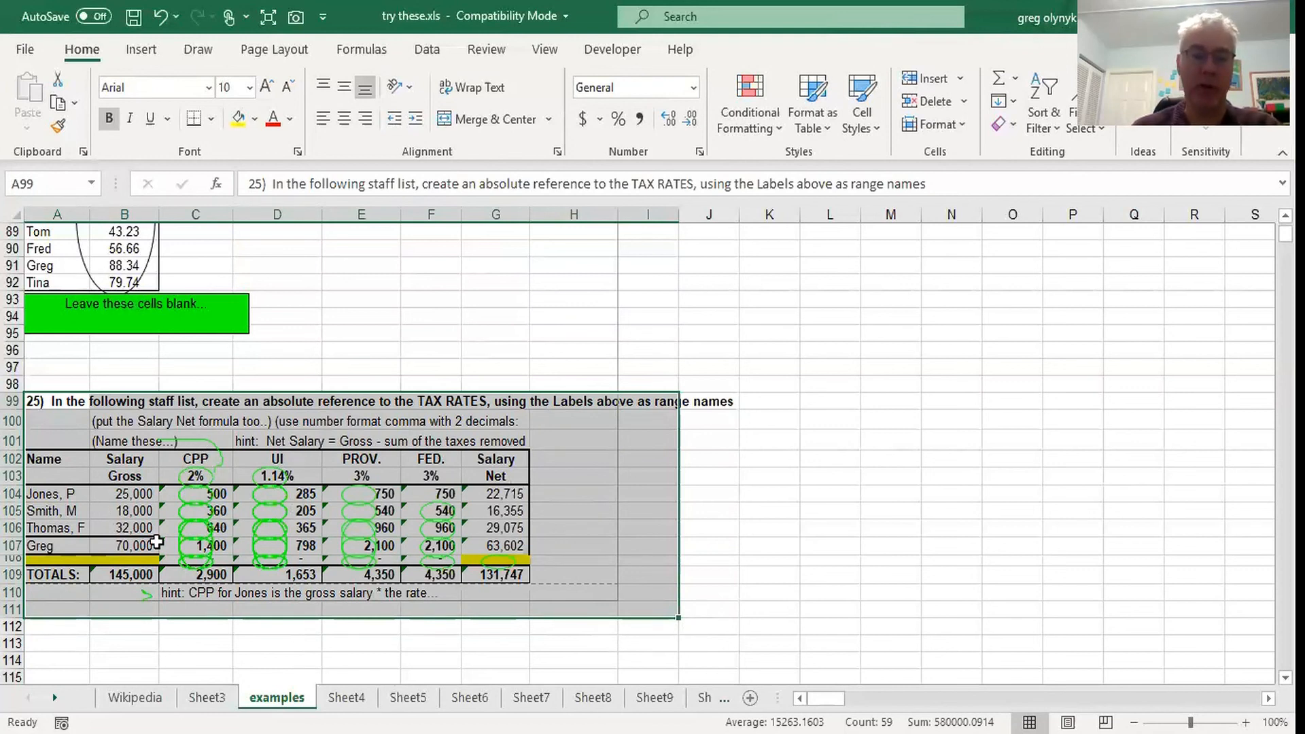
click(73, 365)
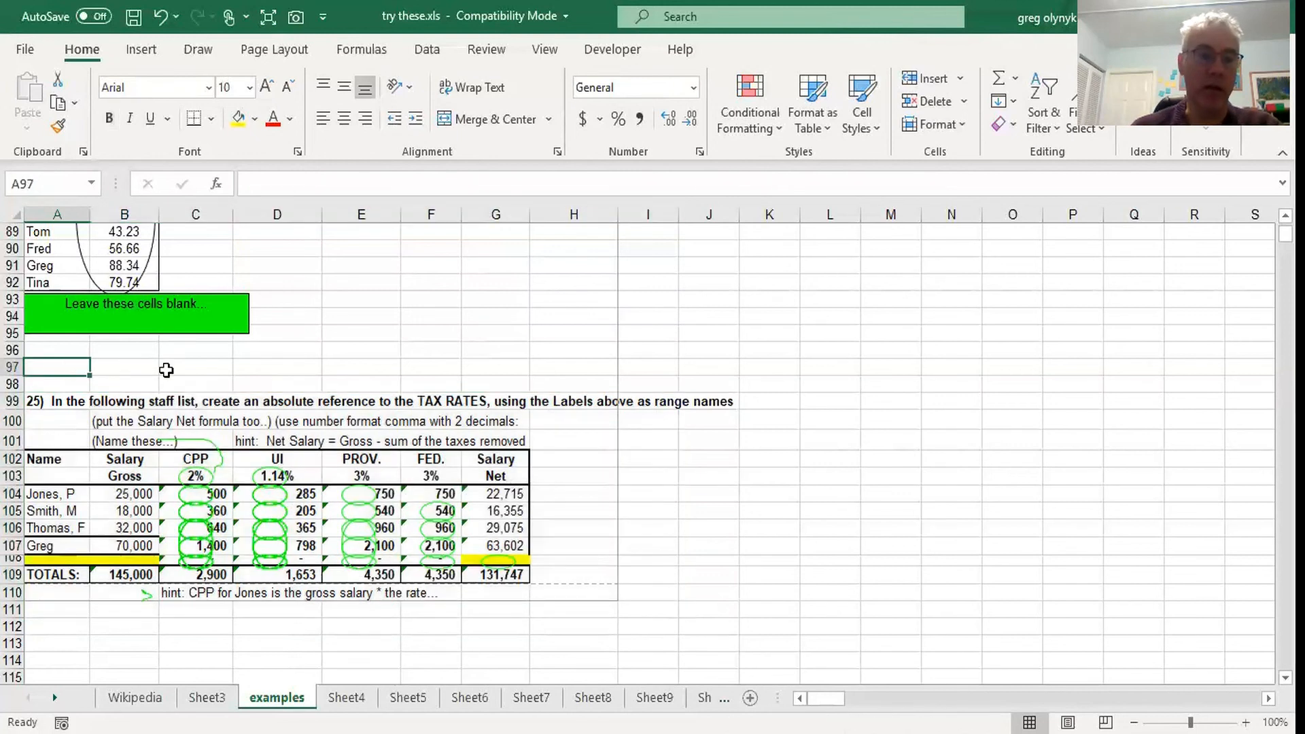
click(249, 370)
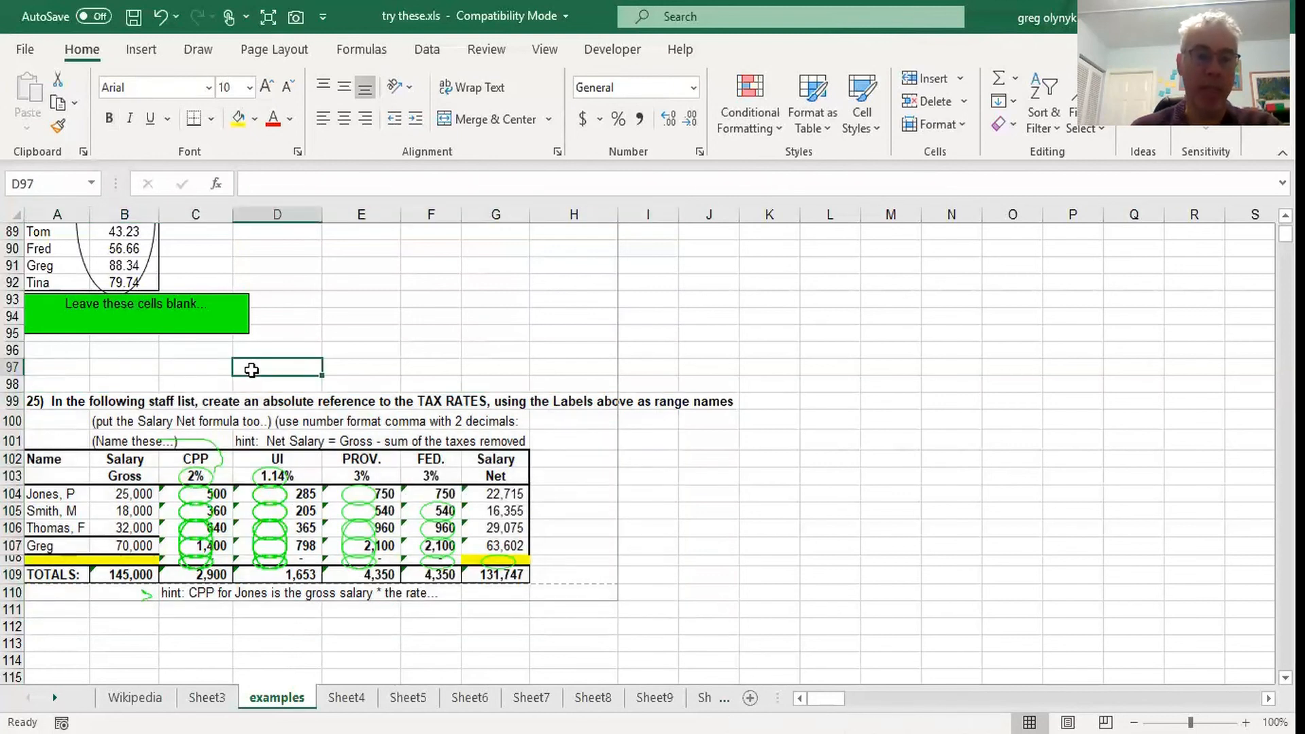